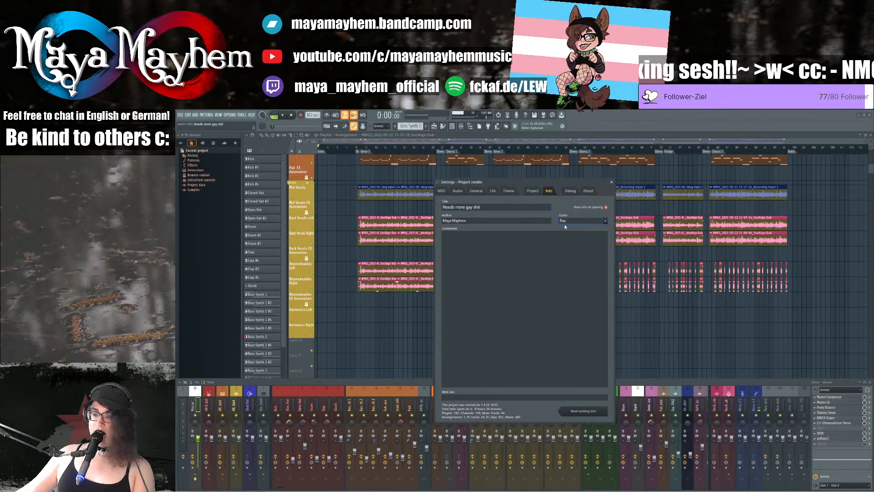
Step: Set the project's genre to "Dark Electro/German Rap" in the project info and close the settings
{"action": "type", "text": "Dark Ele"}
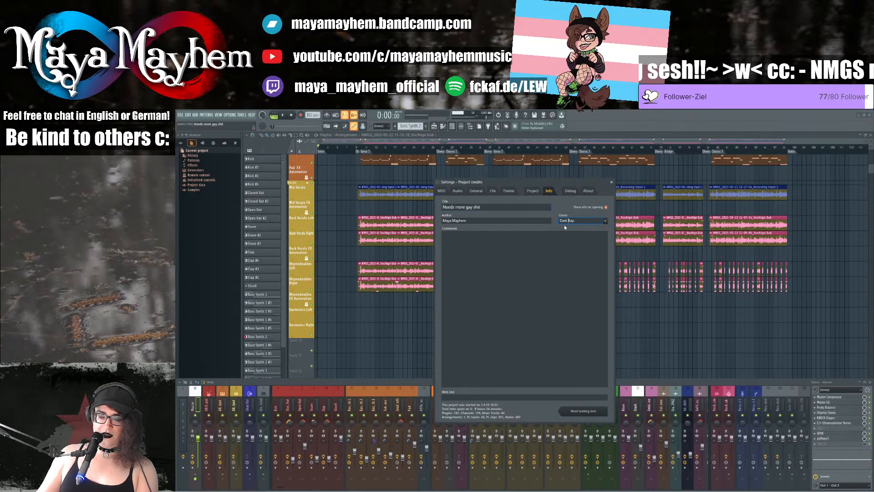
{"action": "type", "text": "ctro/"}
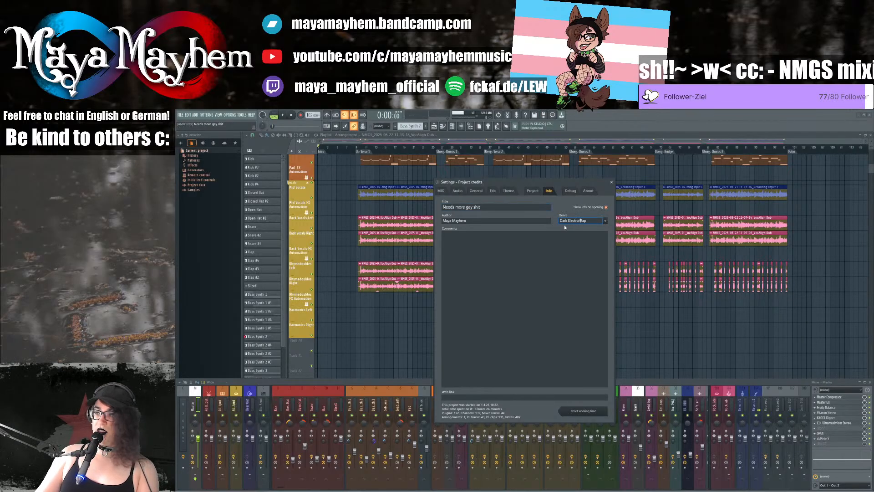
{"action": "type", "text": "German"}
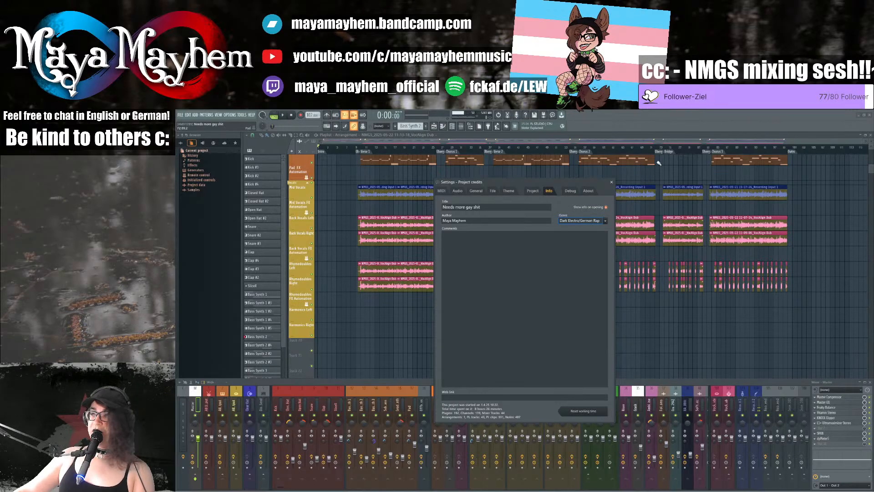
{"action": "left_click", "coordinate": [612, 181]}
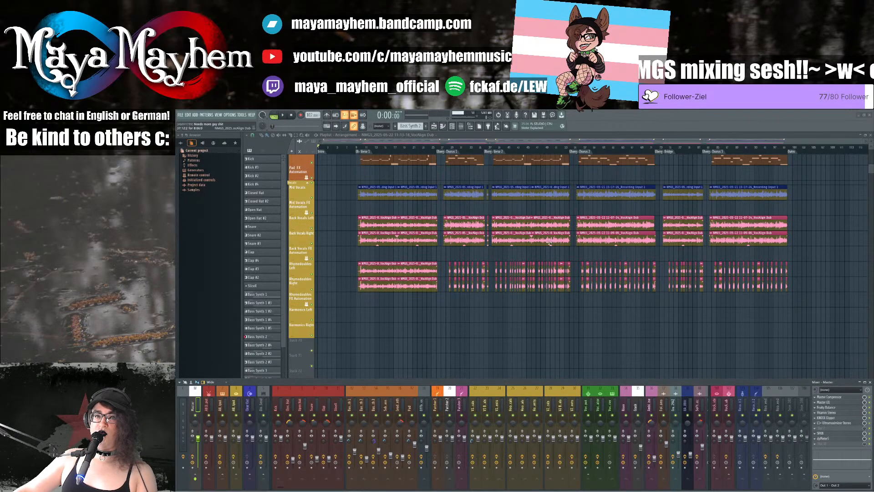
Step: Examine how the mid vocals, back vocals and Rhymedoubles clips are arranged across the song, ending at Verse 1
{"action": "scroll", "coordinate": [460, 235], "scroll_direction": "up", "scroll_amount": 1}
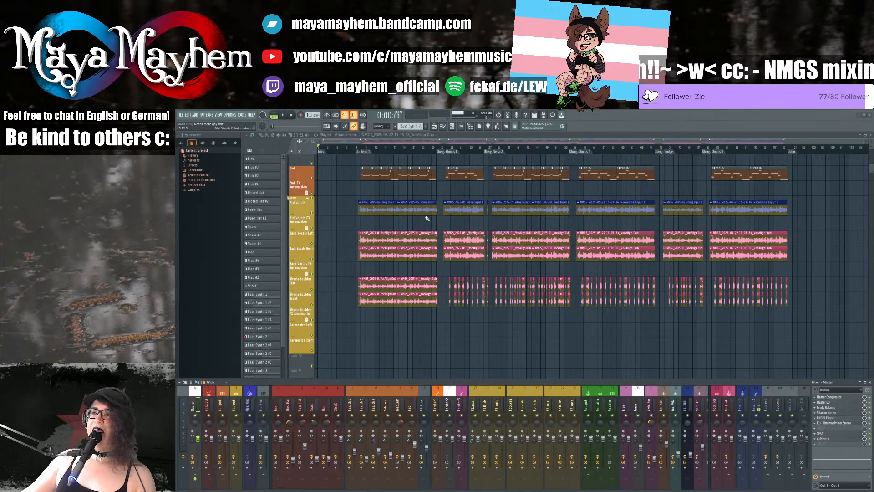
{"action": "scroll", "coordinate": [430, 273], "scroll_direction": "down", "scroll_amount": 3}
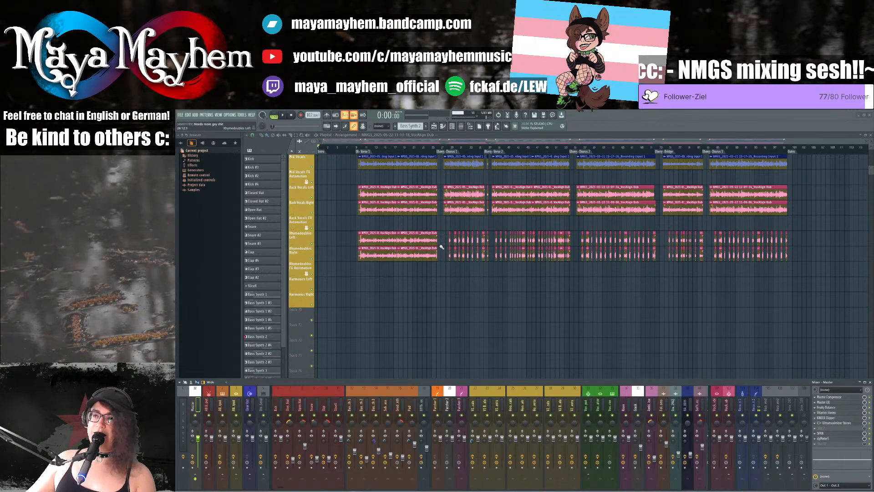
{"action": "scroll", "coordinate": [437, 237], "scroll_direction": "up", "scroll_amount": 3}
{"action": "scroll", "coordinate": [437, 235], "scroll_direction": "down", "scroll_amount": 3}
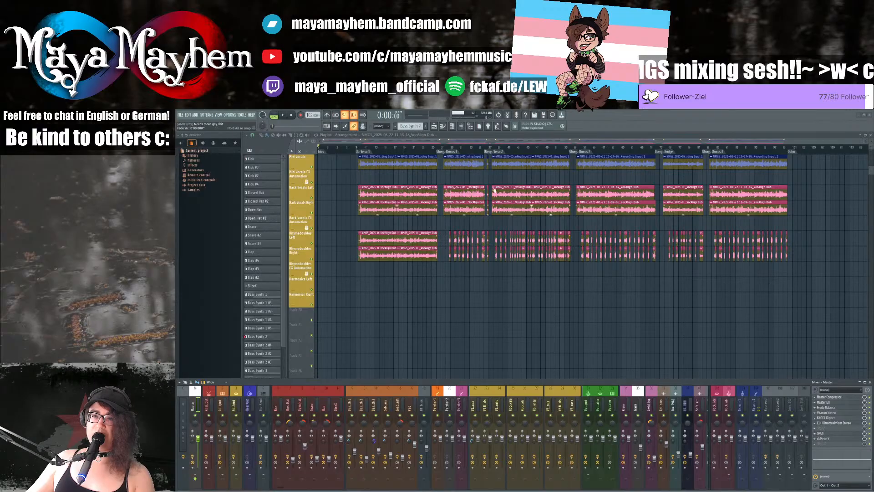
{"action": "scroll", "coordinate": [546, 173], "scroll_direction": "up", "scroll_amount": 2}
{"action": "scroll", "coordinate": [459, 273], "scroll_direction": "down", "scroll_amount": 3}
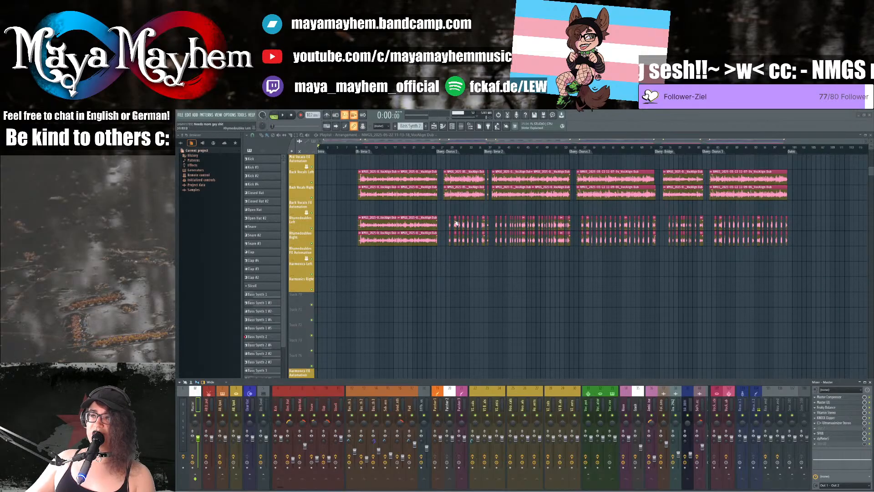
{"action": "scroll", "coordinate": [428, 216], "scroll_direction": "up", "scroll_amount": 3}
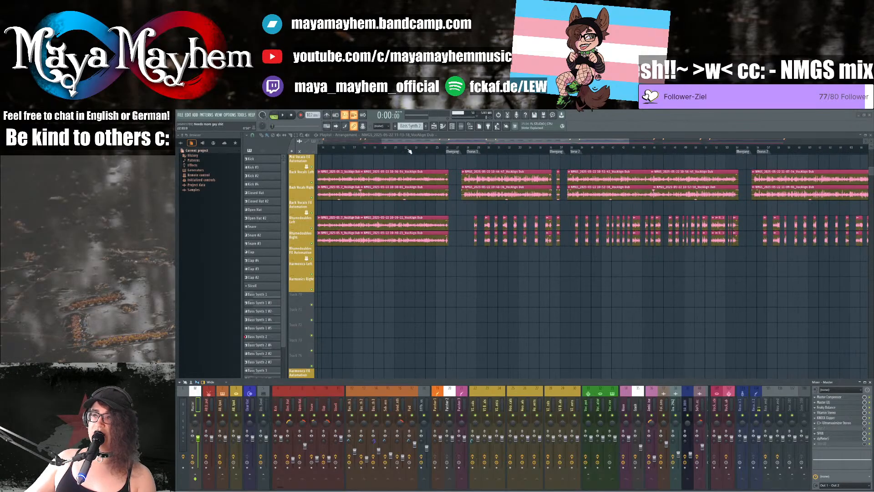
{"action": "left_click_drag", "start_coordinate": [416, 140], "coordinate": [376, 140]}
{"action": "scroll", "coordinate": [369, 173], "scroll_direction": "up", "scroll_amount": 2}
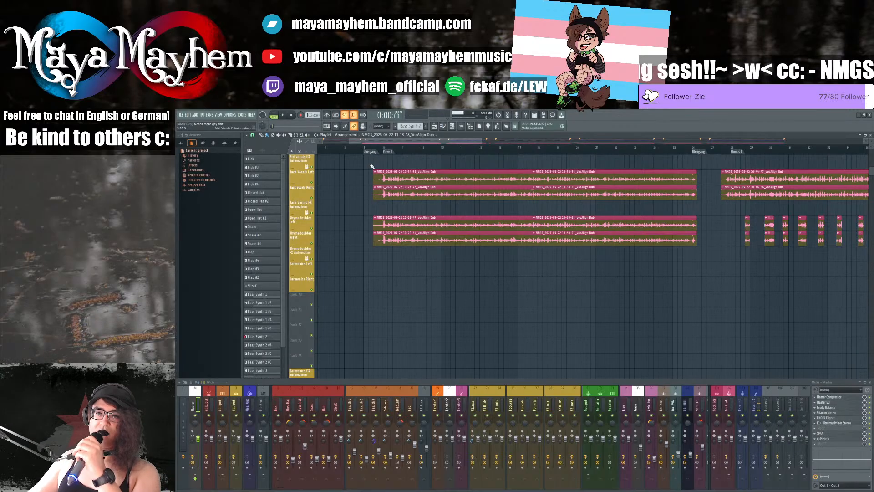
Step: Audition the start of Verse 1, slice both Rhymedoubles clips at 0:22:62 and delete the part before the cut
{"action": "left_click", "coordinate": [373, 147]}
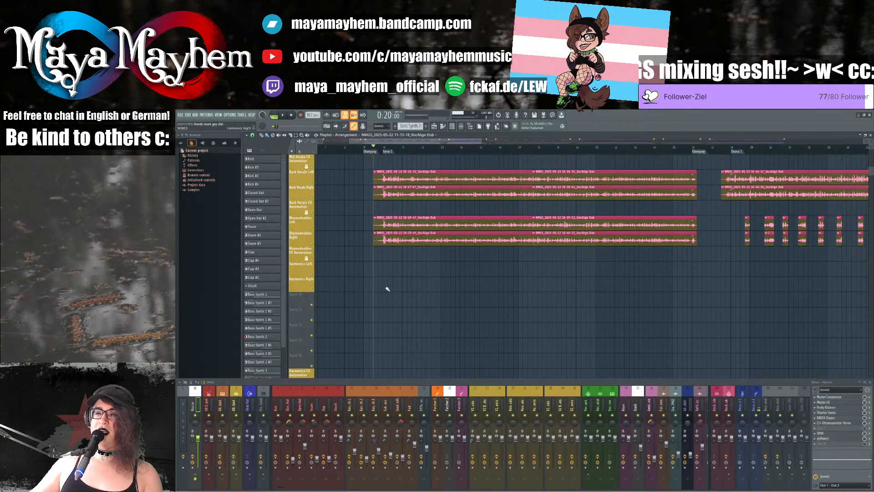
{"action": "scroll", "coordinate": [387, 262], "scroll_direction": "up", "scroll_amount": 2}
{"action": "key", "text": "space"}
{"action": "scroll", "coordinate": [401, 257], "scroll_direction": "up", "scroll_amount": 3}
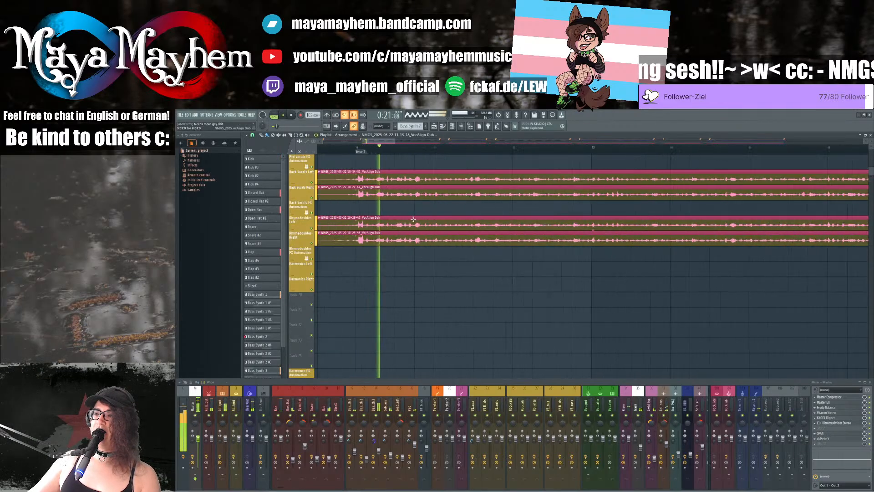
{"action": "key", "text": "space"}
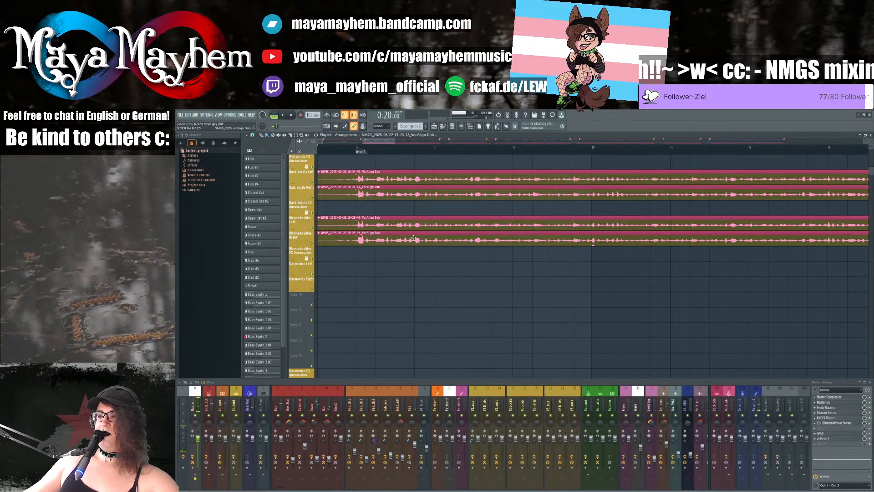
{"action": "key", "text": "space"}
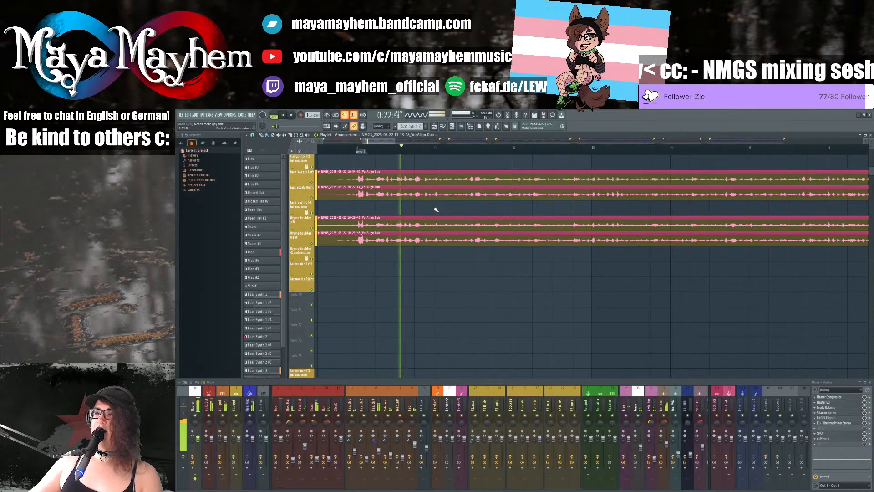
{"action": "key", "text": "space"}
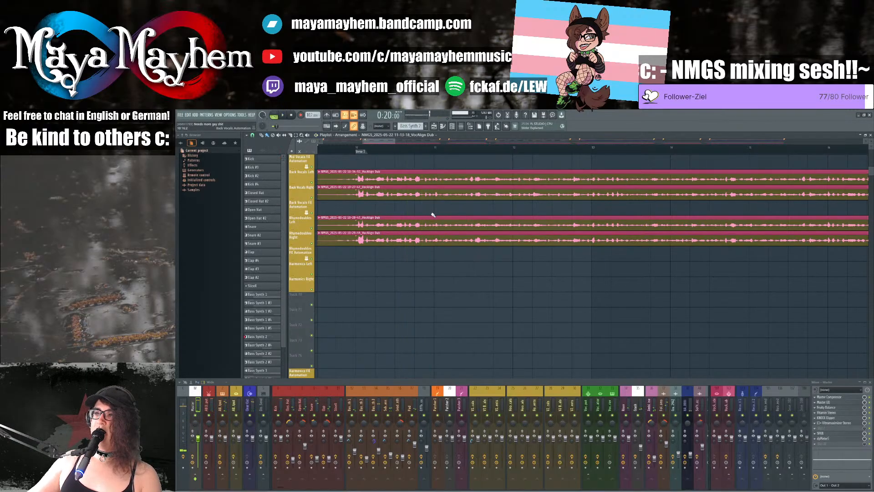
{"action": "left_click", "coordinate": [404, 148]}
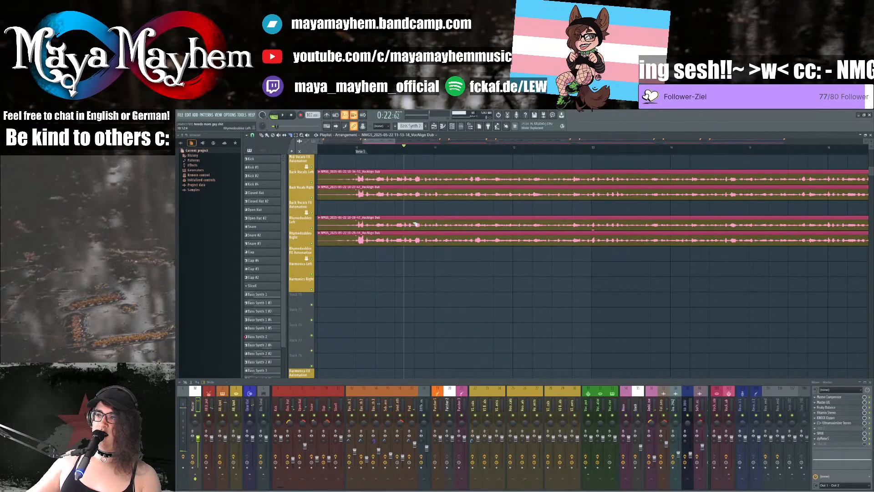
{"action": "left_click_drag", "start_coordinate": [404, 209], "coordinate": [405, 251]}
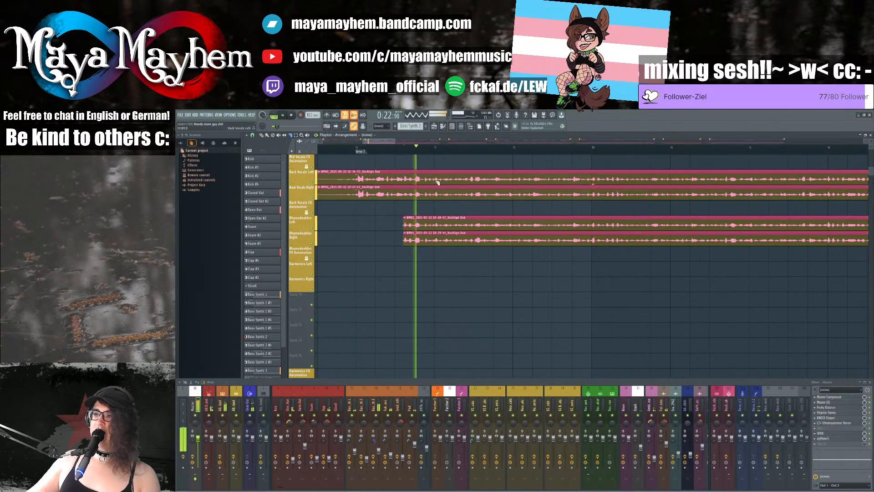
Step: Find the end of the first doubled rhyme by ear and slice both Rhymedoubles clips there, at about 0:23:23
{"action": "scroll", "coordinate": [416, 219], "scroll_direction": "up", "scroll_amount": 2}
{"action": "left_click", "coordinate": [443, 147]}
{"action": "key", "text": "space"}
{"action": "key", "text": "space"}
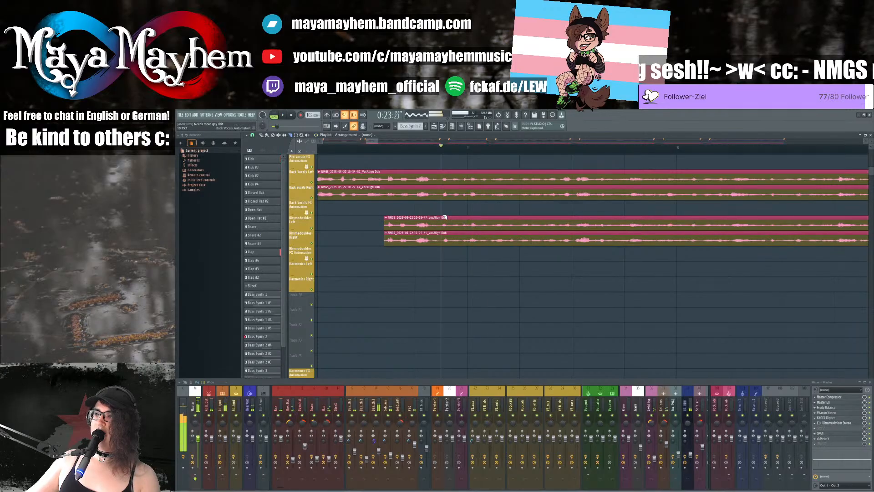
{"action": "left_click_drag", "start_coordinate": [441, 210], "coordinate": [442, 253]}
Step: Slice both Rhymedoubles clips at 0:24:76, where the next rhyme starts, and delete the section back to the previous cut
{"action": "key", "text": "space"}
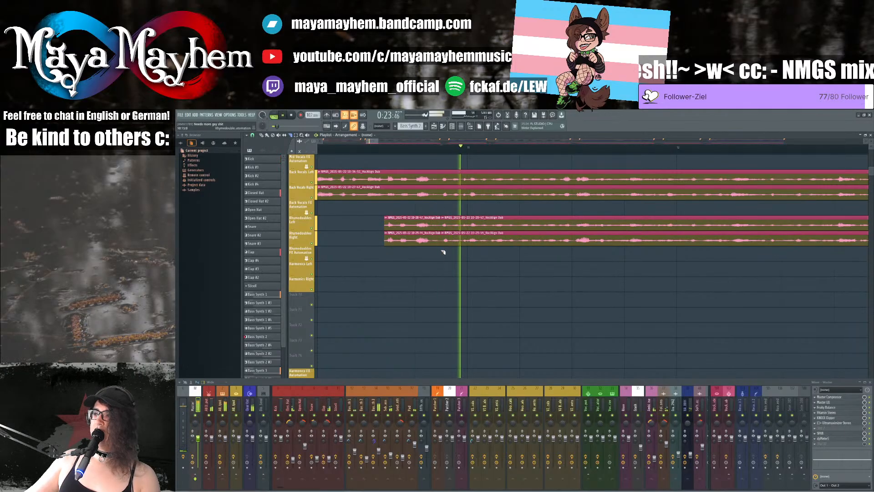
{"action": "scroll", "coordinate": [613, 221], "scroll_direction": "down", "scroll_amount": 2}
{"action": "scroll", "coordinate": [612, 220], "scroll_direction": "up", "scroll_amount": 2}
{"action": "key", "text": "space"}
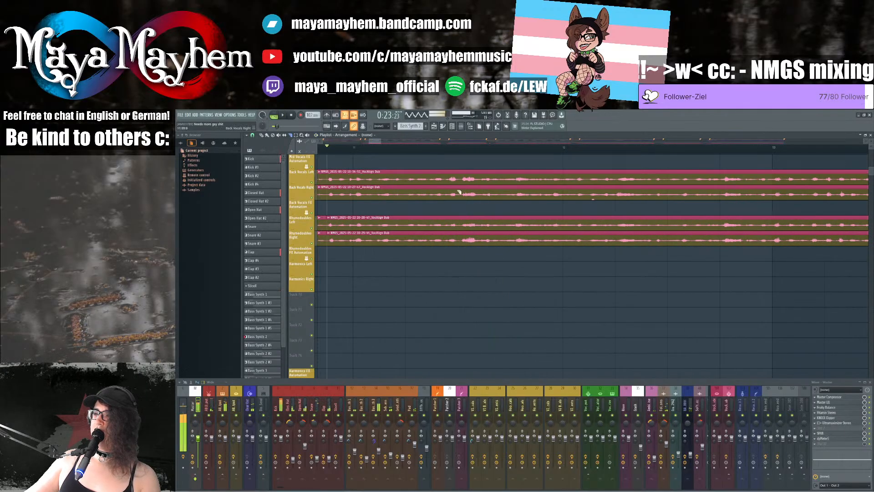
{"action": "left_click", "coordinate": [459, 148]}
{"action": "key", "text": "space"}
{"action": "key", "text": "space"}
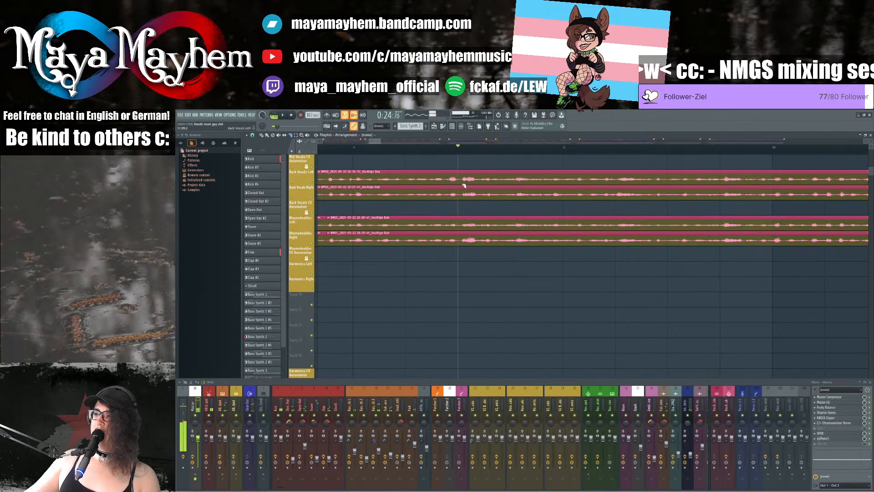
{"action": "left_click_drag", "start_coordinate": [455, 210], "coordinate": [461, 252]}
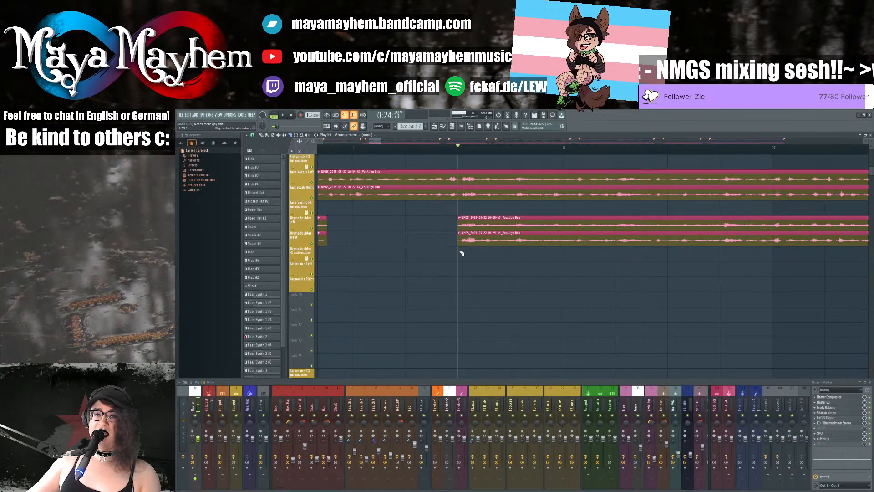
Step: Locate the end of the second doubled rhyme and slice both Rhymedoubles clips at 0:25:66
{"action": "scroll", "coordinate": [468, 251], "scroll_direction": "down", "scroll_amount": 3}
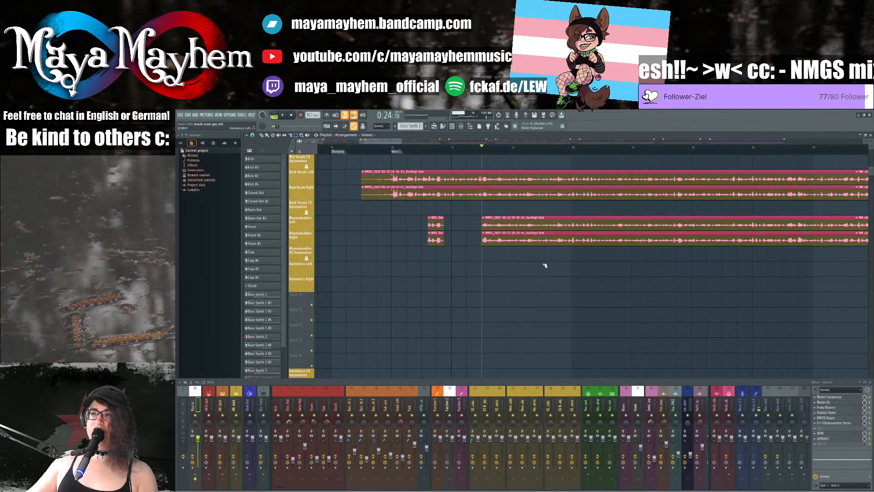
{"action": "scroll", "coordinate": [511, 259], "scroll_direction": "up", "scroll_amount": 3}
{"action": "scroll", "coordinate": [510, 259], "scroll_direction": "up", "scroll_amount": 1}
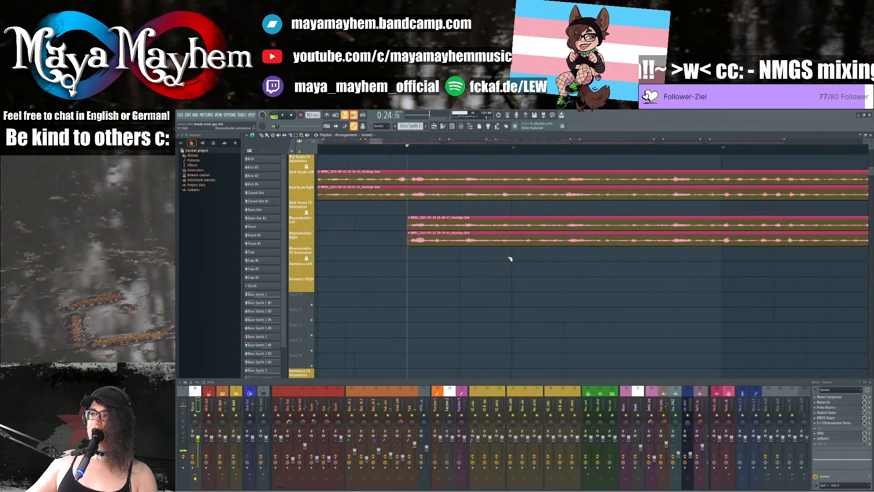
{"action": "left_click", "coordinate": [493, 146]}
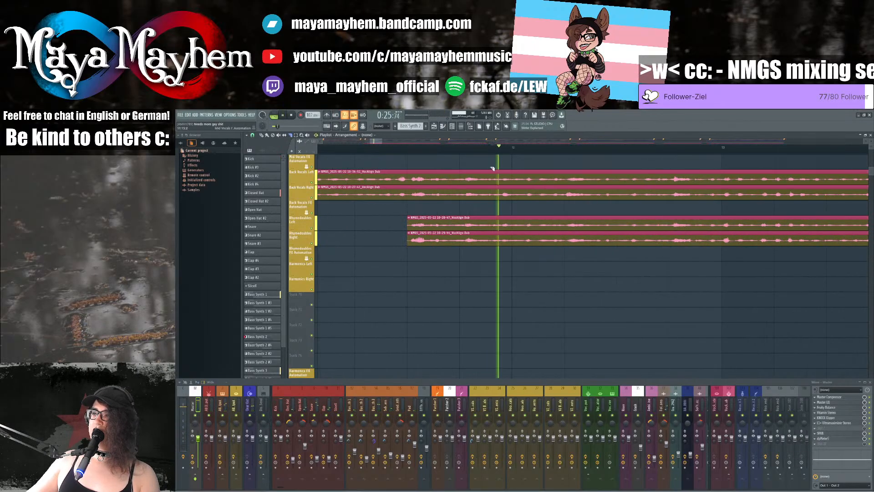
{"action": "key", "text": "space"}
{"action": "left_click_drag", "start_coordinate": [493, 244], "coordinate": [492, 209]}
Step: Slice both Rhymedoubles clips at 0:25:90 and delete the short section between this cut and the one before it
{"action": "key", "text": "space"}
{"action": "key", "text": "space"}
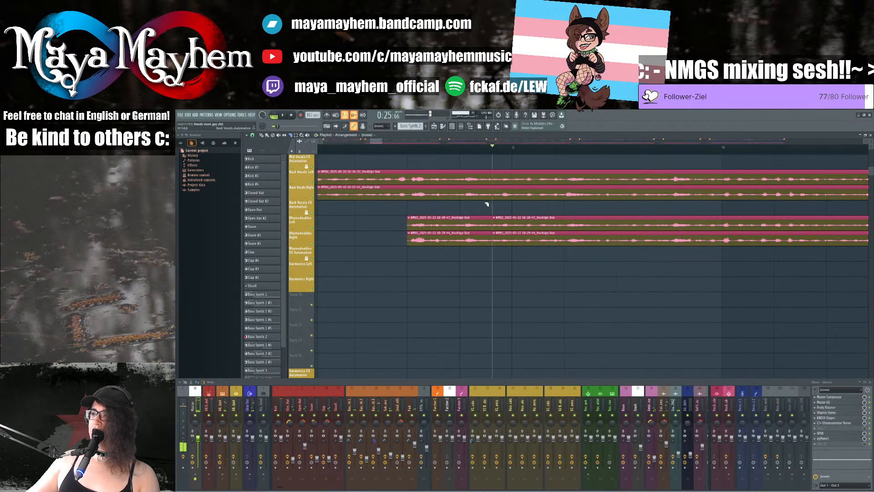
{"action": "left_click", "coordinate": [515, 148]}
{"action": "key", "text": "space"}
{"action": "key", "text": "space"}
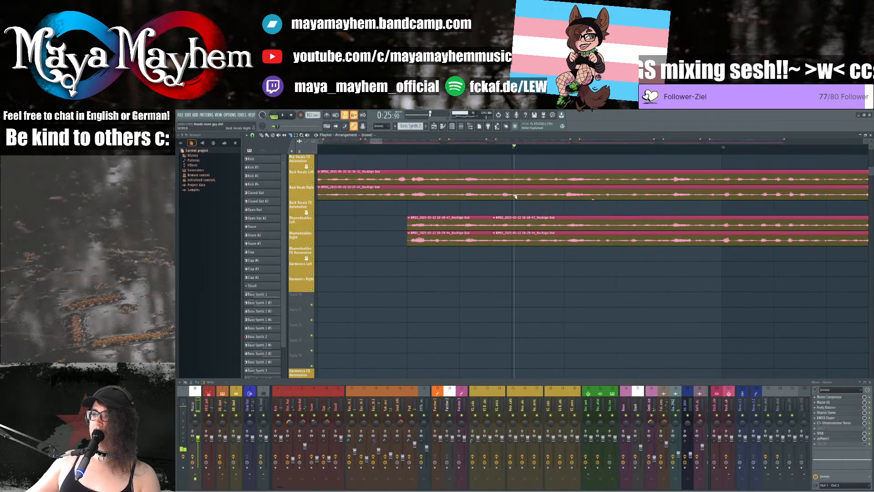
{"action": "key", "text": "space"}
{"action": "key", "text": "space"}
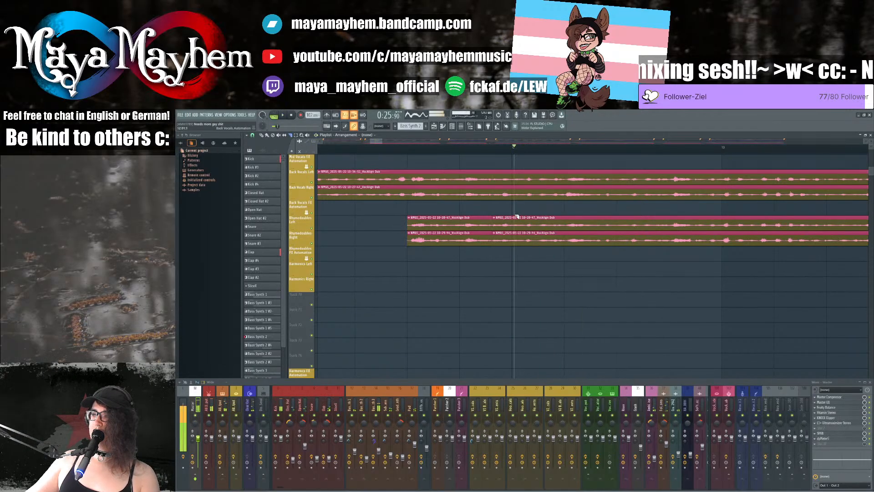
{"action": "left_click_drag", "start_coordinate": [514, 211], "coordinate": [518, 254]}
Step: Audition the third doubled rhyme and slice both Rhymedoubles clips at its end, just before 0:26:80
{"action": "key", "text": "space"}
{"action": "key", "text": "space"}
{"action": "left_click", "coordinate": [586, 148]}
{"action": "left_click", "coordinate": [584, 147]}
{"action": "key", "text": "space"}
{"action": "key", "text": "space"}
{"action": "left_click_drag", "start_coordinate": [381, 140], "coordinate": [385, 140]}
{"action": "left_click", "coordinate": [404, 147]}
{"action": "key", "text": "space"}
{"action": "key", "text": "space"}
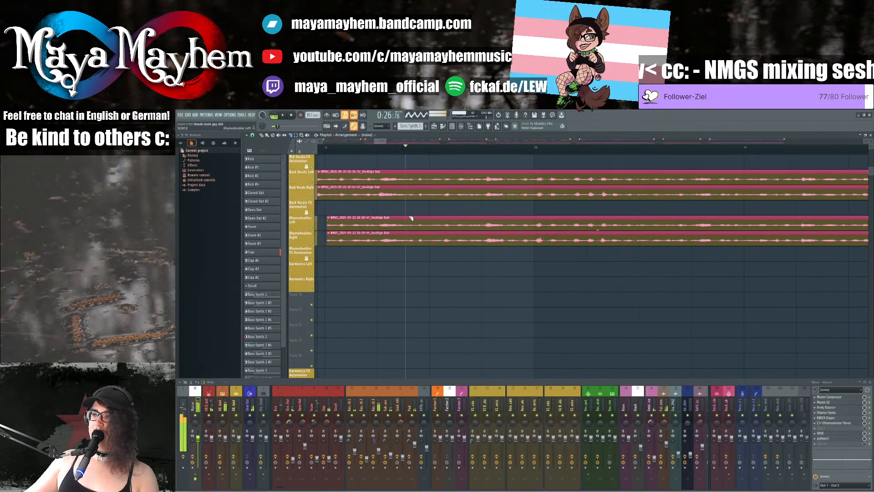
{"action": "left_click_drag", "start_coordinate": [405, 213], "coordinate": [407, 253]}
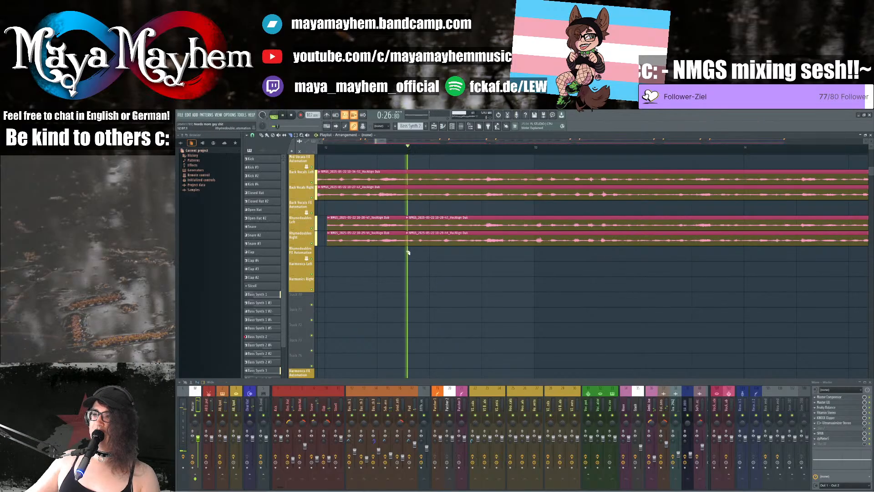
Step: Slice both Rhymedoubles clips at 0:27:05 and delete the short section between the last two cuts
{"action": "key", "text": "space"}
{"action": "key", "text": "space"}
{"action": "key", "text": "space"}
{"action": "key", "text": "space"}
{"action": "left_click", "coordinate": [428, 147]}
{"action": "key", "text": "space"}
{"action": "key", "text": "space"}
{"action": "left_click_drag", "start_coordinate": [429, 248], "coordinate": [431, 249]}
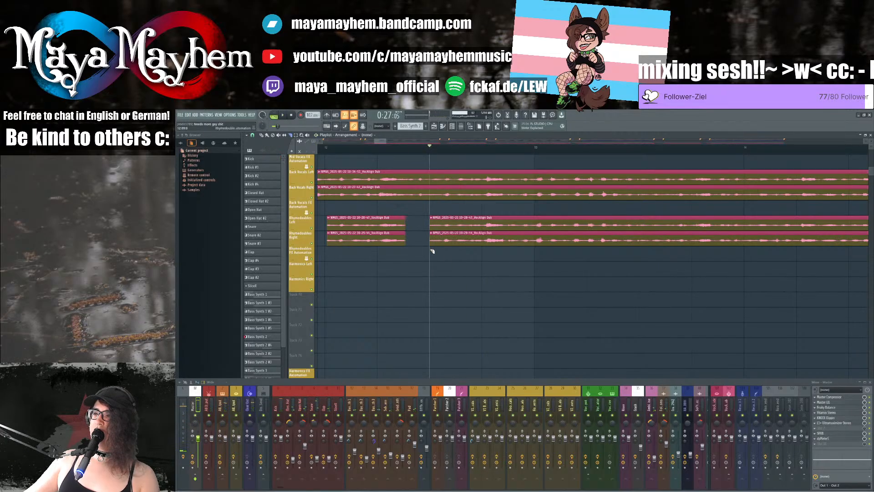
Step: Play on to the end of the fourth doubled rhyme and slice both Rhymedoubles clips there, at 0:27:99
{"action": "key", "text": "space"}
{"action": "key", "text": "space"}
{"action": "left_click", "coordinate": [513, 148]}
{"action": "key", "text": "space"}
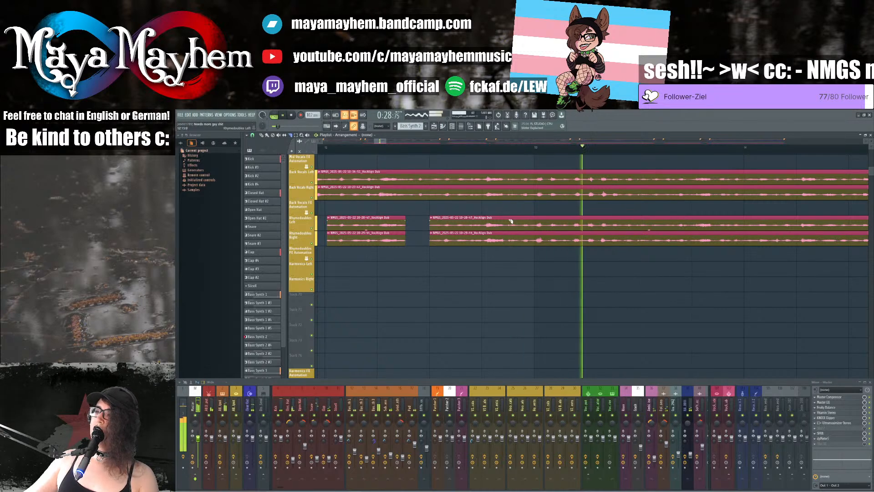
{"action": "key", "text": "space"}
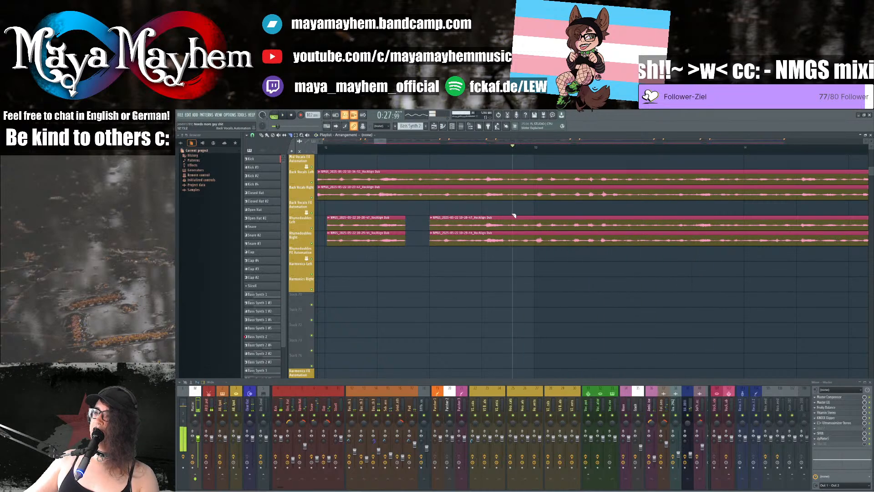
{"action": "left_click_drag", "start_coordinate": [514, 249], "coordinate": [512, 250]}
{"action": "scroll", "coordinate": [512, 250], "scroll_direction": "down", "scroll_amount": 4}
{"action": "scroll", "coordinate": [578, 254], "scroll_direction": "up", "scroll_amount": 2}
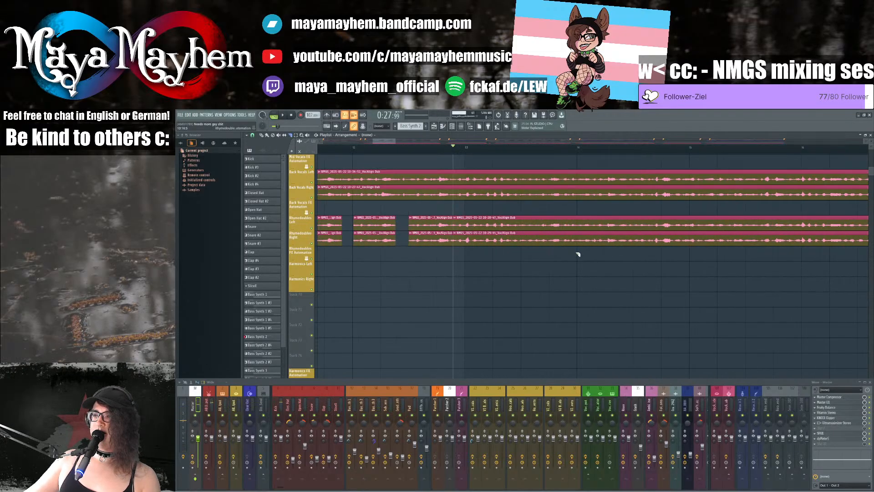
{"action": "left_click_drag", "start_coordinate": [387, 141], "coordinate": [390, 140]}
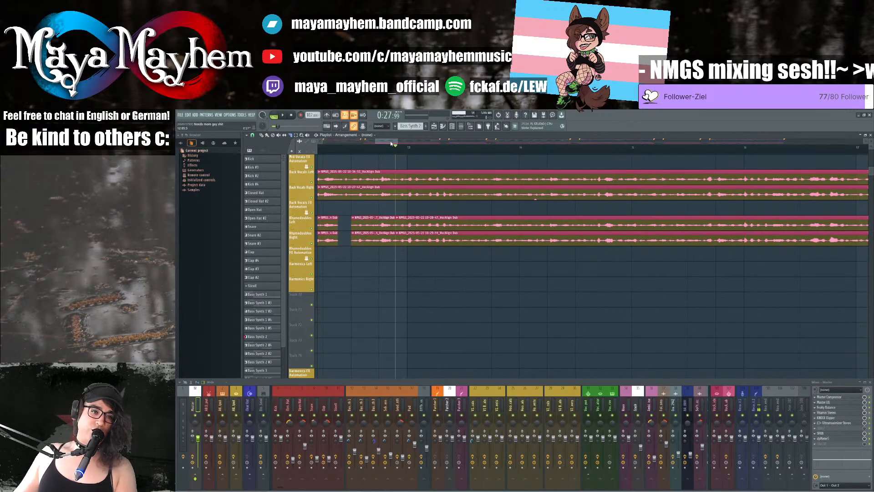
Step: Find the start of the fifth doubled rhyme, slice both Rhymedoubles clips at 0:29:36 and delete the section between the last two cuts
{"action": "key", "text": "space"}
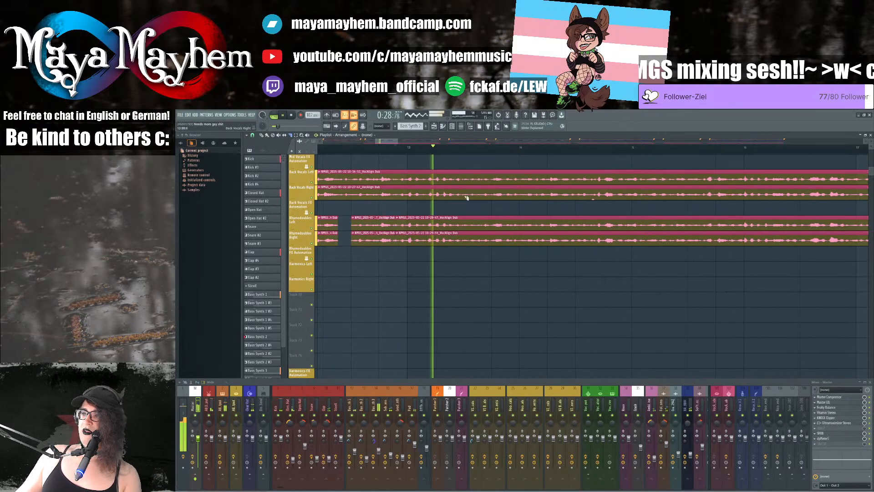
{"action": "key", "text": "space"}
{"action": "left_click", "coordinate": [461, 147]}
{"action": "key", "text": "space"}
{"action": "key", "text": "space"}
{"action": "left_click_drag", "start_coordinate": [461, 251], "coordinate": [461, 250]}
Step: Audition the fifth doubled rhyme and slice both Rhymedoubles clips at its end, at 0:30:29
{"action": "key", "text": "space"}
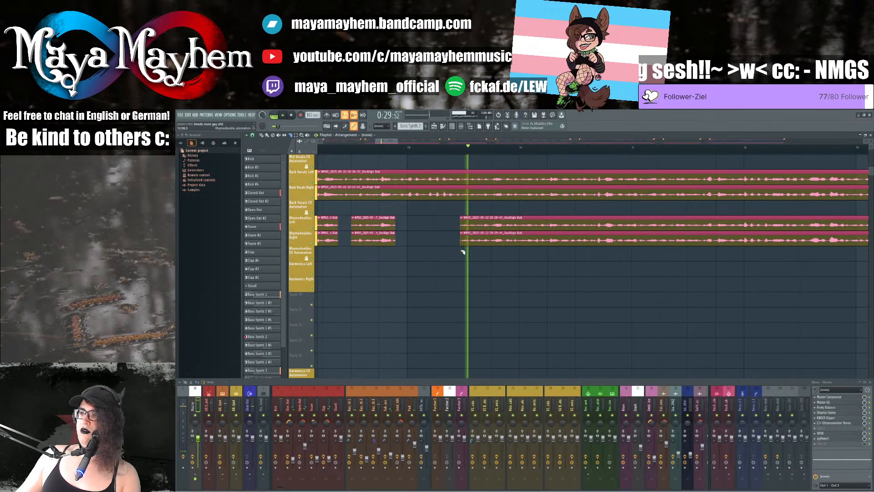
{"action": "key", "text": "space"}
{"action": "scroll", "coordinate": [521, 220], "scroll_direction": "up", "scroll_amount": 2}
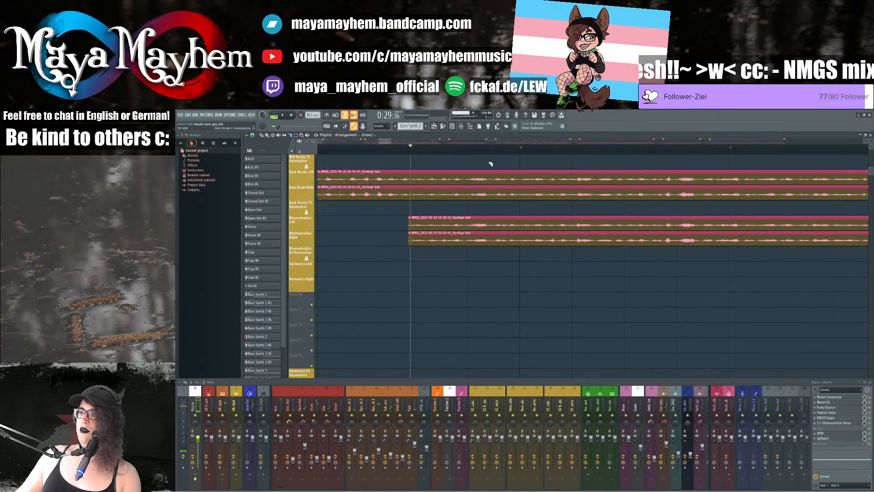
{"action": "left_click", "coordinate": [495, 147]}
{"action": "key", "text": "space"}
{"action": "key", "text": "space"}
{"action": "left_click_drag", "start_coordinate": [496, 214], "coordinate": [495, 254]}
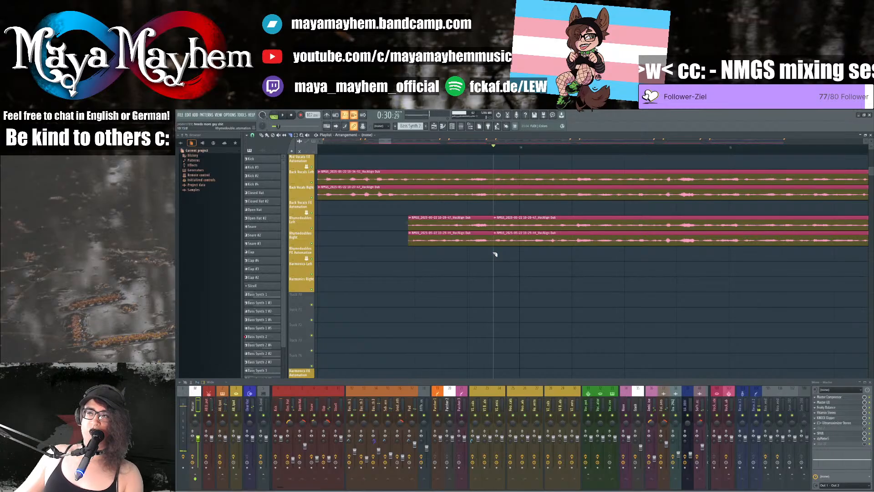
Step: Slice both Rhymedoubles clips at the start of the sixth doubled rhyme and delete the short section following the cut at 0:30:29
{"action": "key", "text": "space"}
{"action": "key", "text": "space"}
{"action": "left_click", "coordinate": [523, 146]}
{"action": "key", "text": "space"}
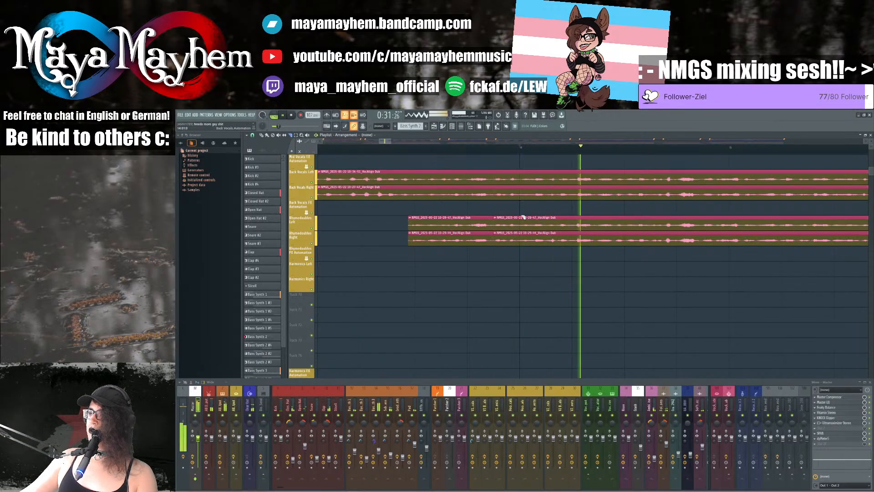
{"action": "key", "text": "space"}
{"action": "left_click_drag", "start_coordinate": [522, 213], "coordinate": [522, 251]}
Step: Play the sixth doubled rhyme and slice both Rhymedoubles clips at its end, at 0:31:44
{"action": "key", "text": "space"}
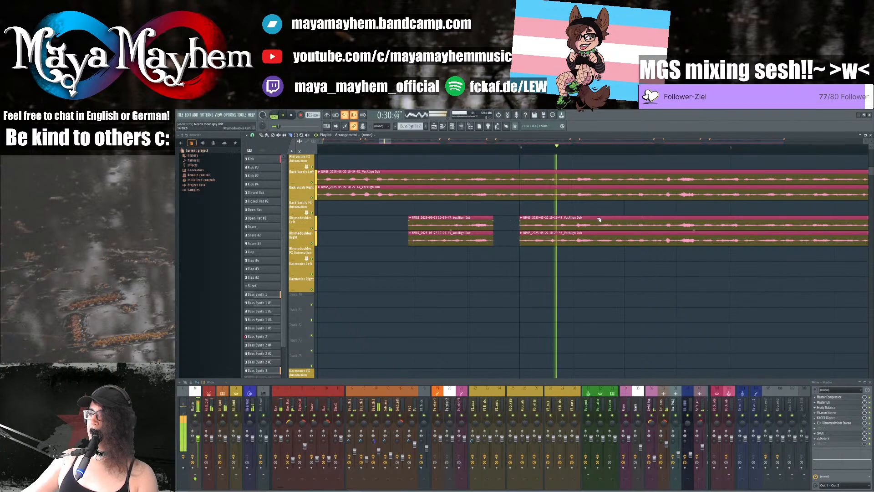
{"action": "key", "text": "space"}
{"action": "left_click", "coordinate": [599, 150]}
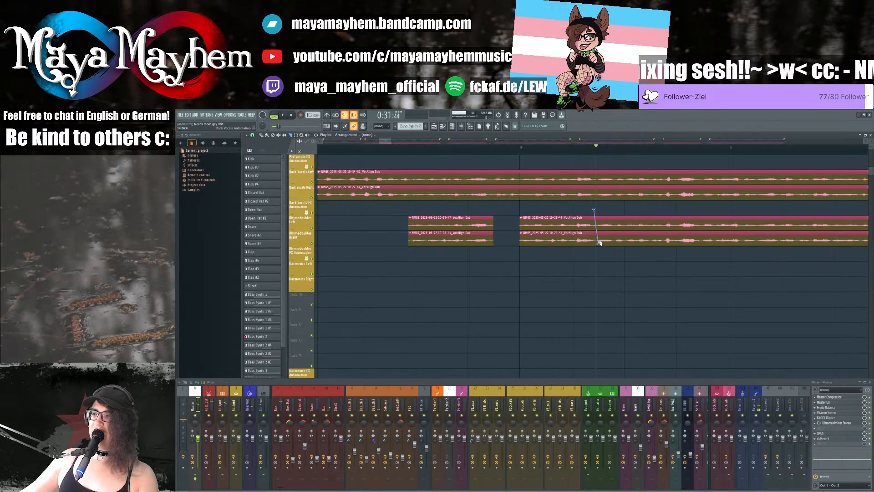
{"action": "left_click_drag", "start_coordinate": [598, 250], "coordinate": [598, 251]}
Step: Slice both Rhymedoubles clips at the start of the seventh doubled rhyme and delete the short section following the cut at 0:31:44
{"action": "scroll", "coordinate": [598, 251], "scroll_direction": "down", "scroll_amount": 5}
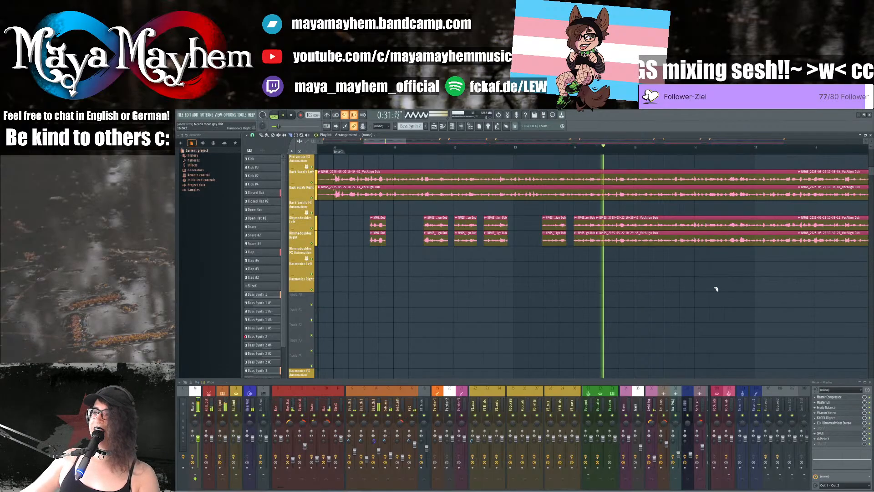
{"action": "scroll", "coordinate": [711, 285], "scroll_direction": "up", "scroll_amount": 3}
{"action": "key", "text": "space"}
{"action": "scroll", "coordinate": [472, 274], "scroll_direction": "up", "scroll_amount": 2}
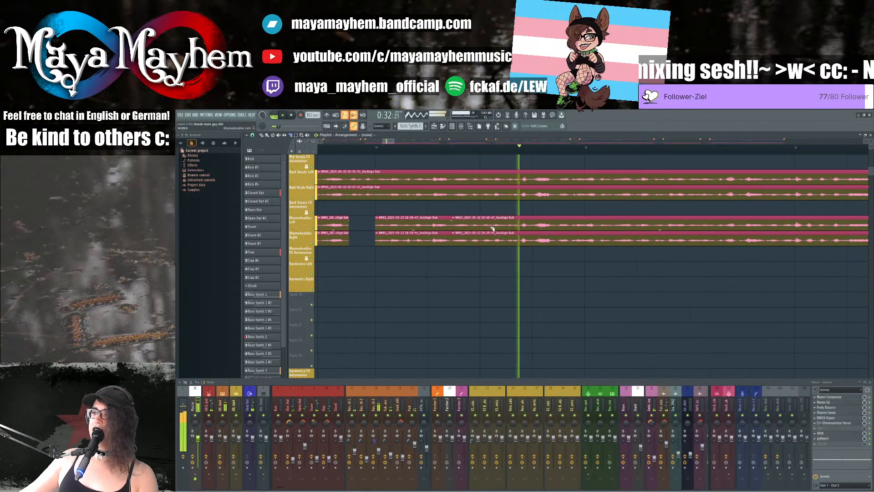
{"action": "key", "text": "space"}
{"action": "left_click_drag", "start_coordinate": [481, 250], "coordinate": [481, 252]}
Step: Audition the seventh doubled rhyme and slice both Rhymedoubles clips at its end, shortly before 0:33:00
{"action": "key", "text": "space"}
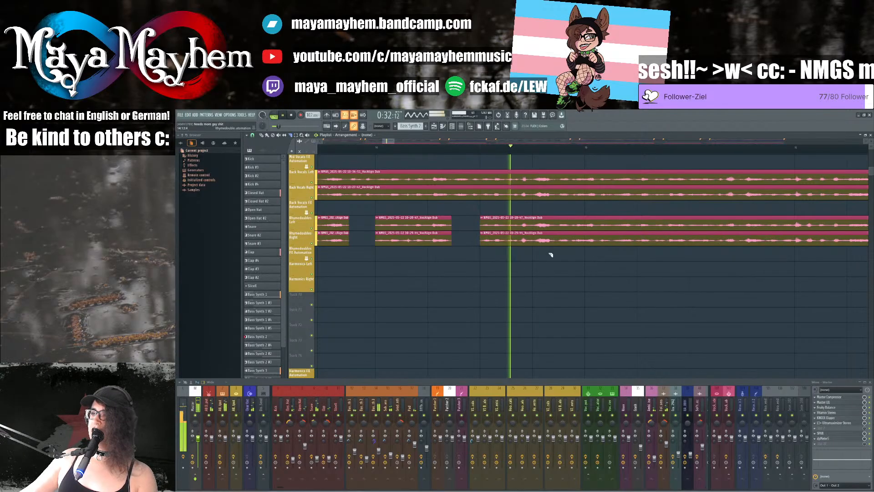
{"action": "key", "text": "space"}
{"action": "left_click", "coordinate": [560, 151]}
{"action": "left_click", "coordinate": [558, 151]}
{"action": "key", "text": "space"}
{"action": "key", "text": "space"}
{"action": "left_click_drag", "start_coordinate": [557, 257], "coordinate": [558, 256]}
Step: Find the start of the eighth doubled rhyme, slice both Rhymedoubles clips at 0:34:09 and delete the section between the last two cuts
{"action": "scroll", "coordinate": [567, 257], "scroll_direction": "down", "scroll_amount": 4}
{"action": "scroll", "coordinate": [578, 257], "scroll_direction": "up", "scroll_amount": 2}
{"action": "key", "text": "space"}
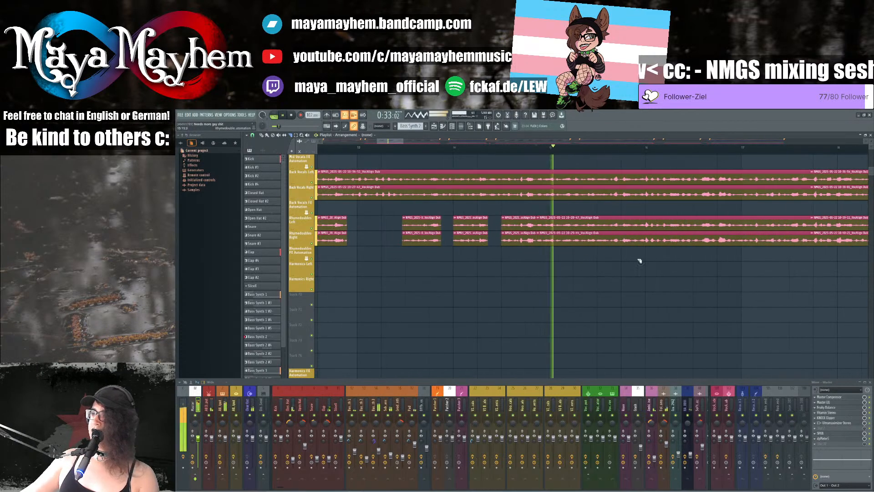
{"action": "scroll", "coordinate": [635, 260], "scroll_direction": "up", "scroll_amount": 4}
{"action": "key", "text": "space"}
{"action": "left_click", "coordinate": [518, 147]}
{"action": "key", "text": "space"}
{"action": "key", "text": "space"}
{"action": "left_click", "coordinate": [540, 147]}
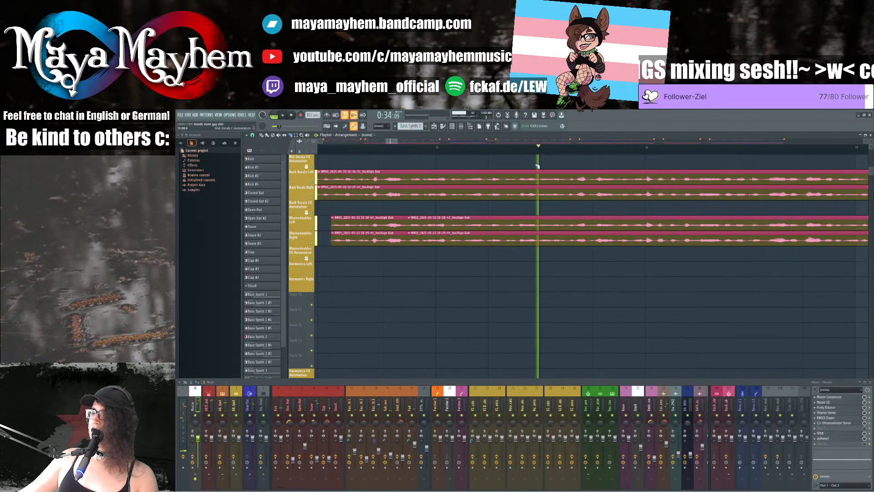
{"action": "key", "text": "space"}
{"action": "key", "text": "space"}
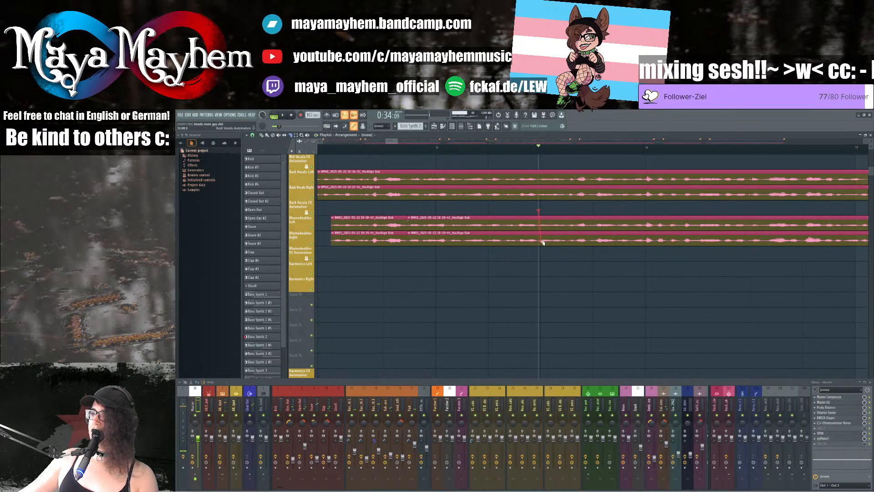
{"action": "left_click_drag", "start_coordinate": [540, 253], "coordinate": [540, 252]}
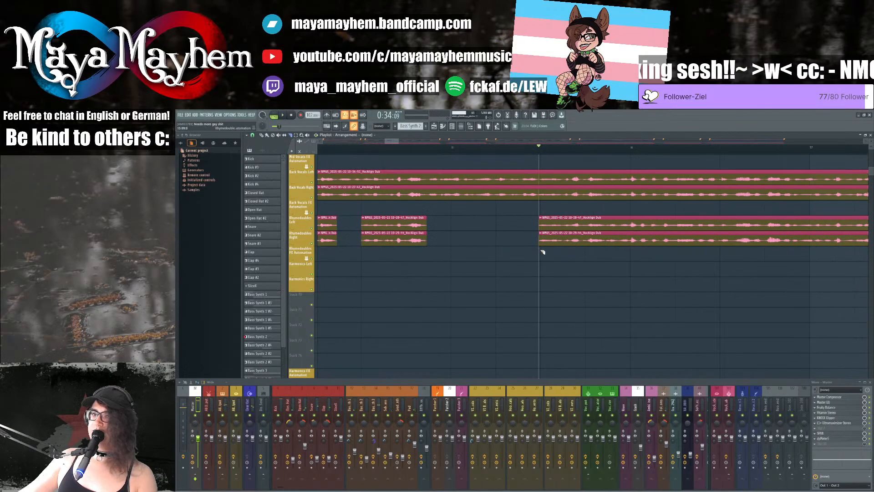
Step: Audition possible end points of the eighth doubled rhyme and slice both Rhymedoubles clips at 0:35:02
{"action": "key", "text": "space"}
{"action": "key", "text": "space"}
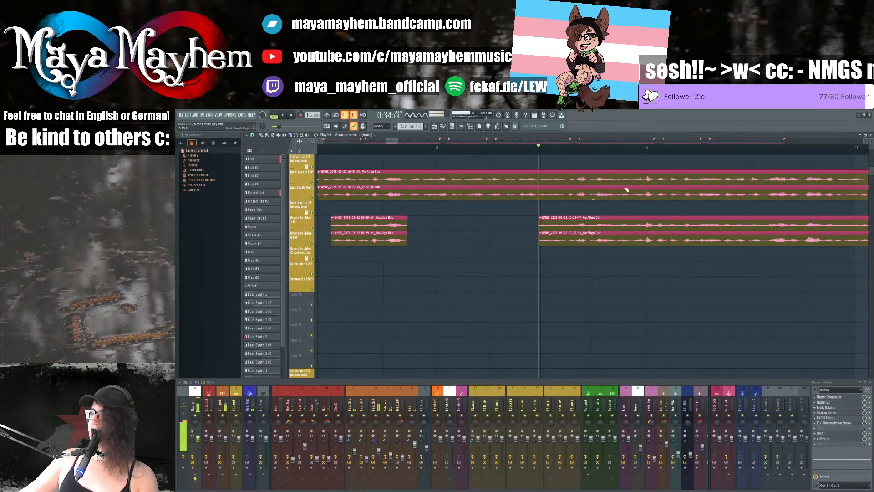
{"action": "scroll", "coordinate": [617, 143], "scroll_direction": "down", "scroll_amount": 1}
{"action": "left_click", "coordinate": [616, 144]}
{"action": "key", "text": "space"}
{"action": "key", "text": "space"}
{"action": "left_click_drag", "start_coordinate": [618, 146], "coordinate": [632, 149]}
{"action": "key", "text": "space"}
{"action": "key", "text": "space"}
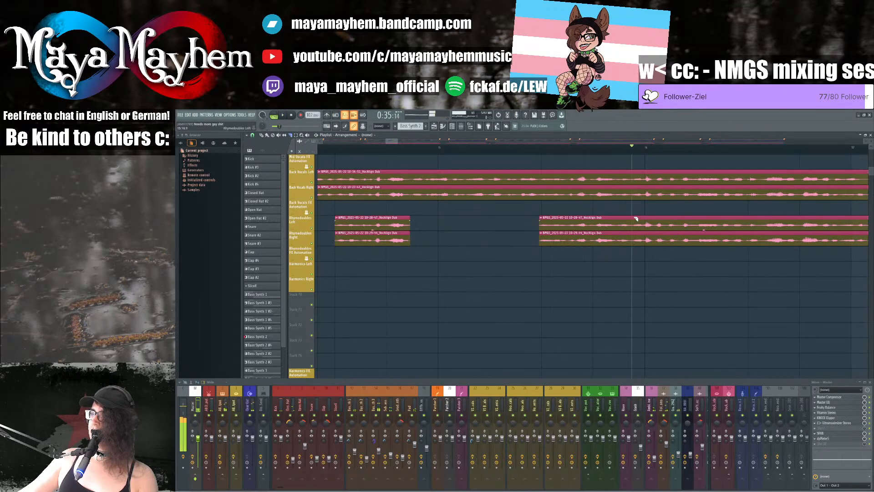
{"action": "scroll", "coordinate": [627, 176], "scroll_direction": "up", "scroll_amount": 1}
{"action": "left_click", "coordinate": [622, 150]}
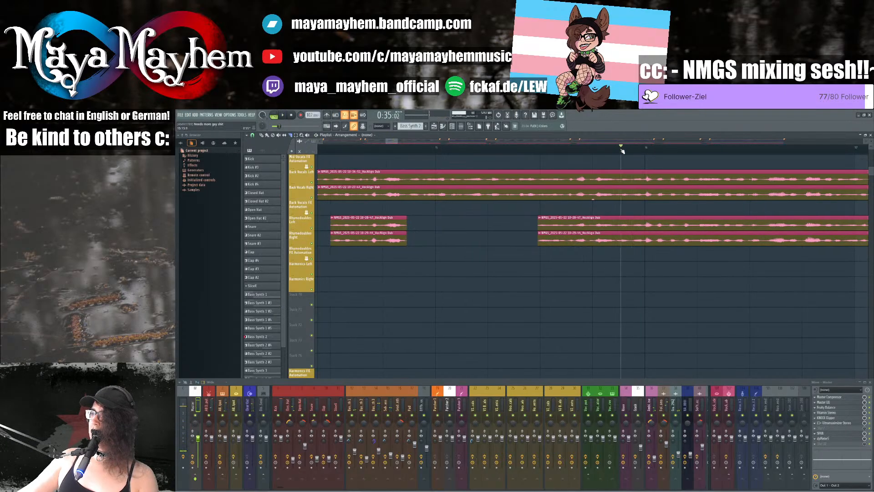
{"action": "key", "text": "space"}
{"action": "key", "text": "space"}
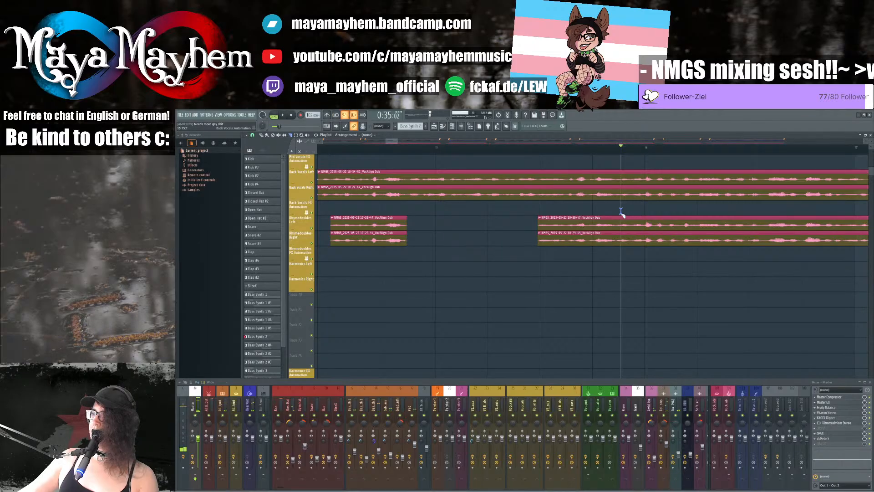
{"action": "left_click_drag", "start_coordinate": [622, 250], "coordinate": [622, 250]}
Step: Audition the start of the ninth doubled rhyme, slice both Rhymedoubles clips at 0:35:29 and delete the short section before that cut
{"action": "key", "text": "space"}
{"action": "key", "text": "space"}
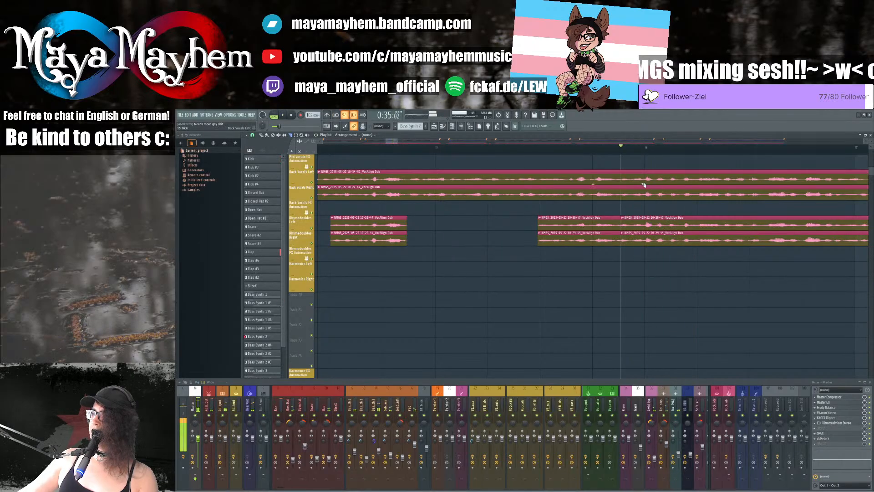
{"action": "left_click_drag", "start_coordinate": [392, 142], "coordinate": [396, 141]}
{"action": "key", "text": "space"}
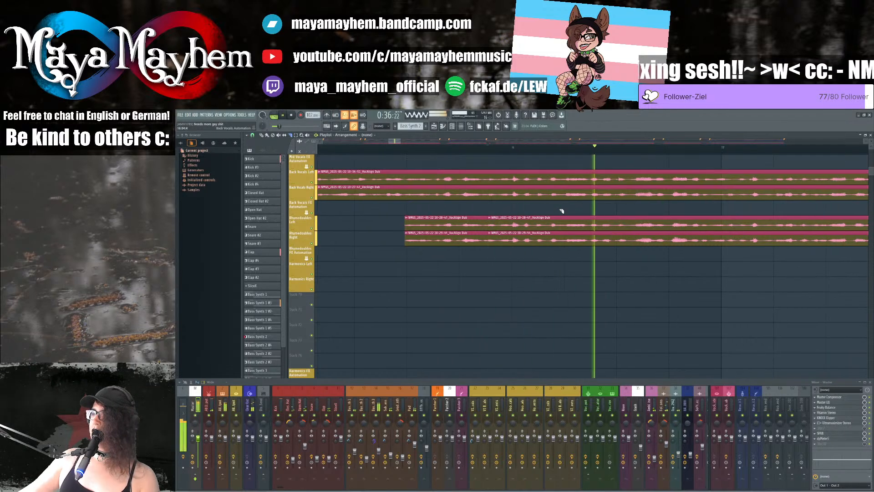
{"action": "key", "text": "space"}
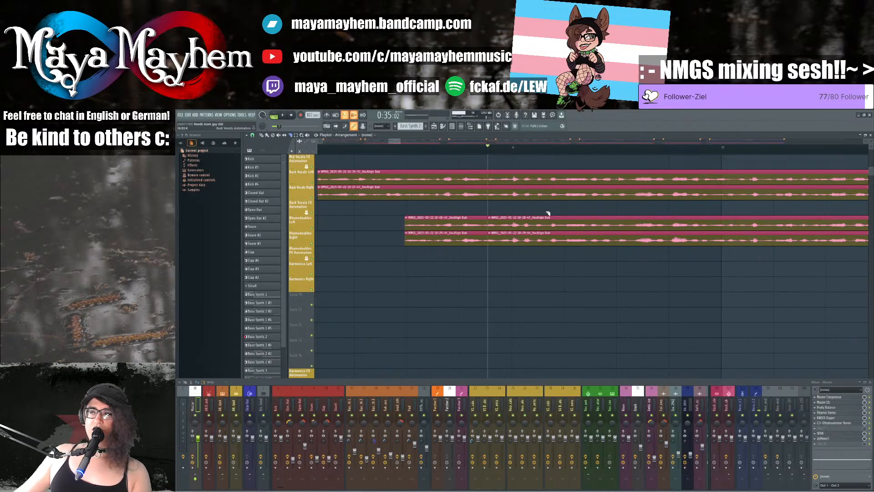
{"action": "left_click", "coordinate": [512, 149]}
{"action": "key", "text": "space"}
{"action": "key", "text": "space"}
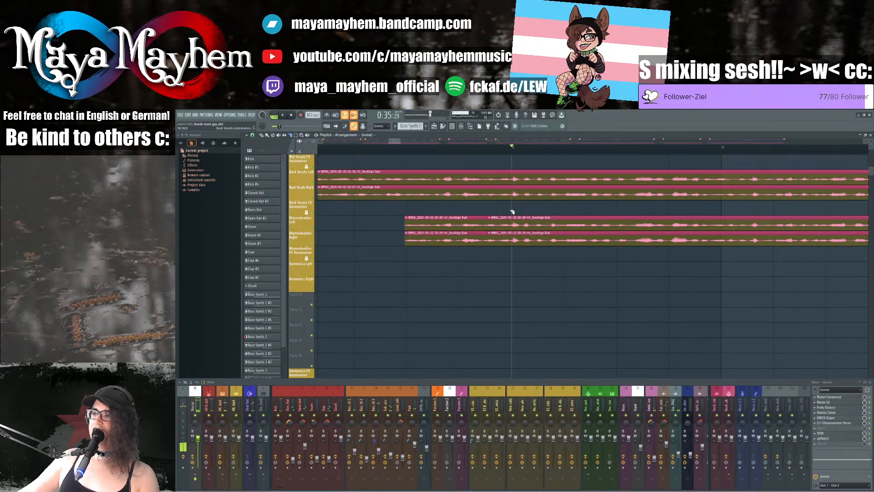
{"action": "left_click_drag", "start_coordinate": [513, 256], "coordinate": [513, 254]}
Step: Play on to the end of the ninth doubled rhyme and slice both Rhymedoubles clips there, at 0:36:17
{"action": "key", "text": "space"}
{"action": "key", "text": "space"}
{"action": "left_click", "coordinate": [589, 148]}
{"action": "key", "text": "space"}
{"action": "key", "text": "space"}
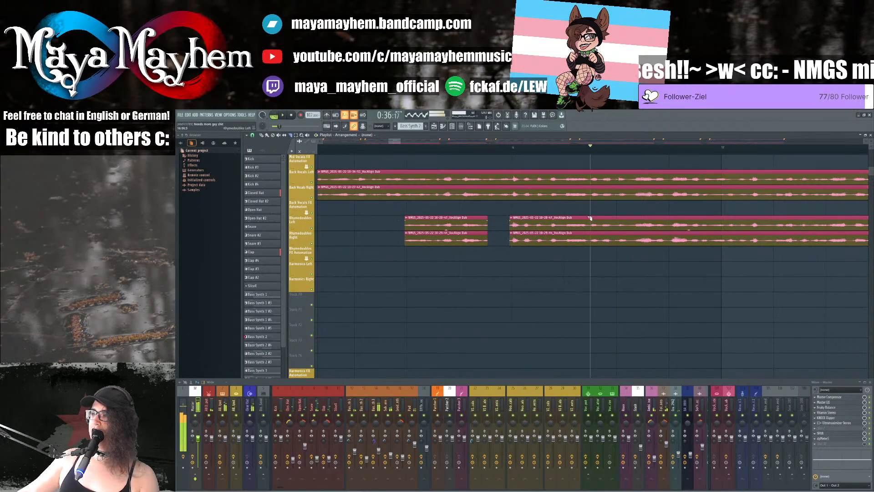
{"action": "scroll", "coordinate": [591, 251], "scroll_direction": "right", "scroll_amount": 3}
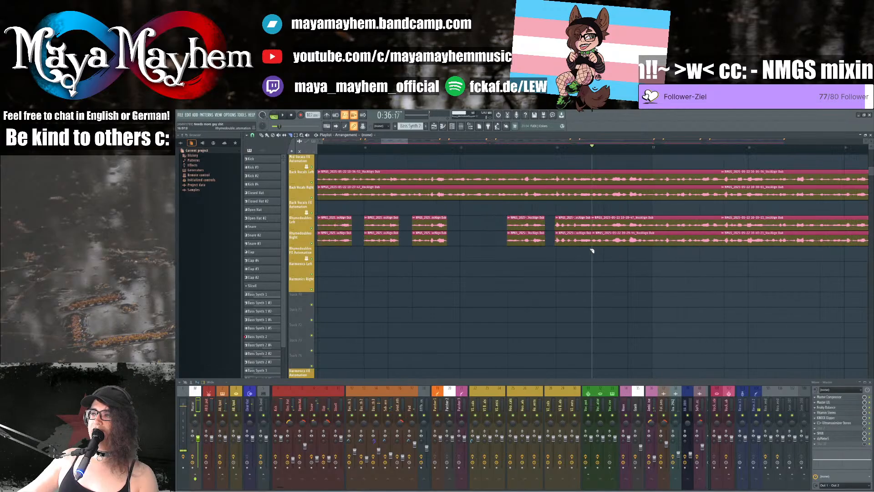
Step: Slice both Rhymedoubles clips at 0:37:05 and delete the section between this cut and the one at 0:36:17
{"action": "key", "text": "space"}
{"action": "key", "text": "space"}
{"action": "left_click", "coordinate": [571, 146]}
{"action": "key", "text": "space"}
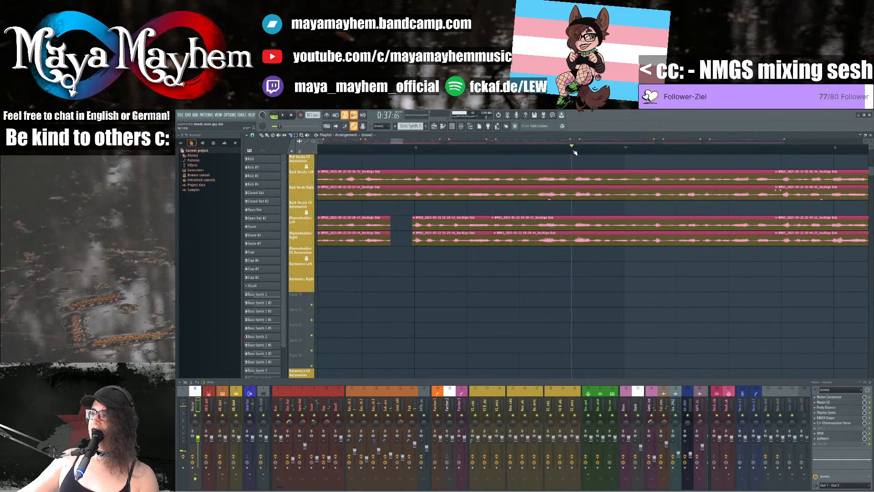
{"action": "key", "text": "space"}
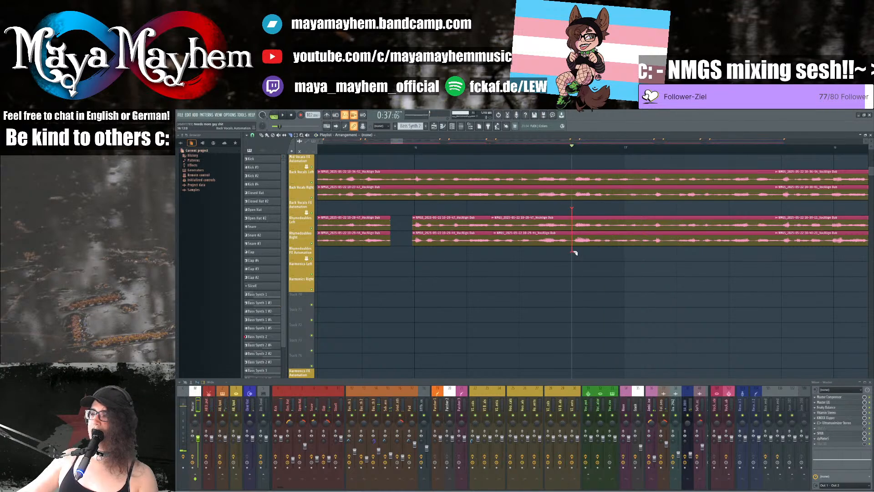
Step: Play the tenth doubled rhyme and slice both Rhymedoubles clips at its end, shortly after 0:37:05
{"action": "key", "text": "space"}
{"action": "key", "text": "space"}
{"action": "left_click_drag", "start_coordinate": [497, 207], "coordinate": [500, 252]}
Step: Find the next doubled section's start, slice both Rhymedoubles clips at 0:38:75 and delete the pieces between this cut and the previous one
{"action": "key", "text": "space"}
{"action": "key", "text": "space"}
{"action": "left_click", "coordinate": [617, 147]}
{"action": "key", "text": "space"}
{"action": "key", "text": "space"}
{"action": "left_click_drag", "start_coordinate": [619, 147], "coordinate": [608, 147]}
{"action": "key", "text": "space"}
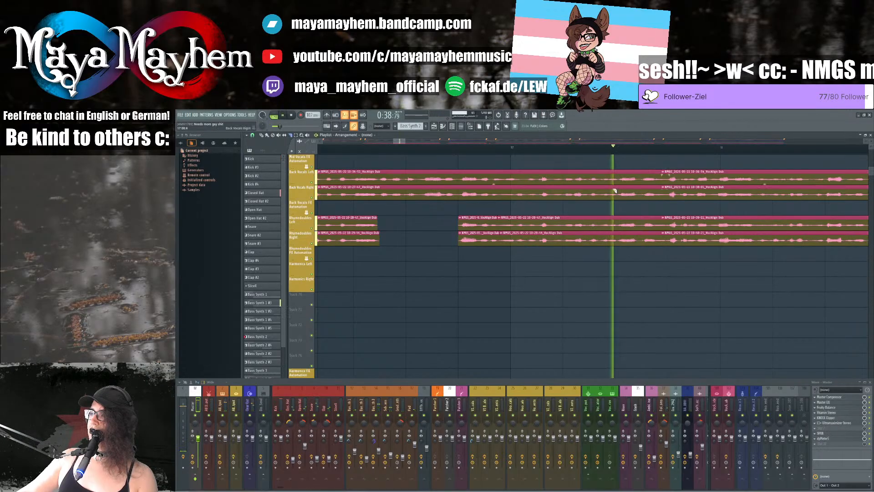
{"action": "key", "text": "space"}
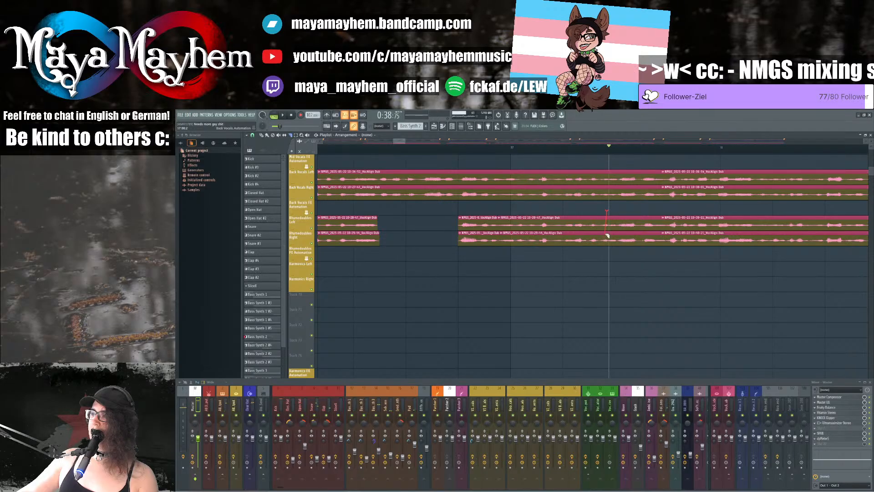
{"action": "left_click_drag", "start_coordinate": [608, 210], "coordinate": [609, 252]}
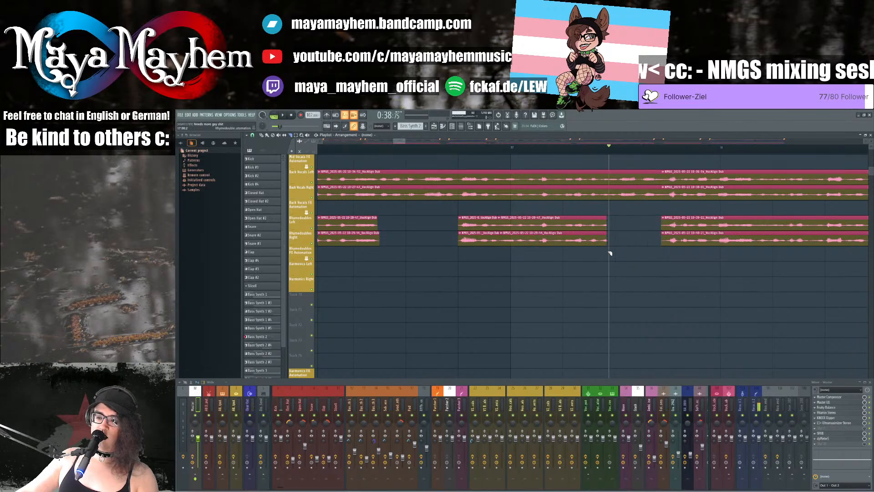
{"action": "key", "text": "ctrl+z"}
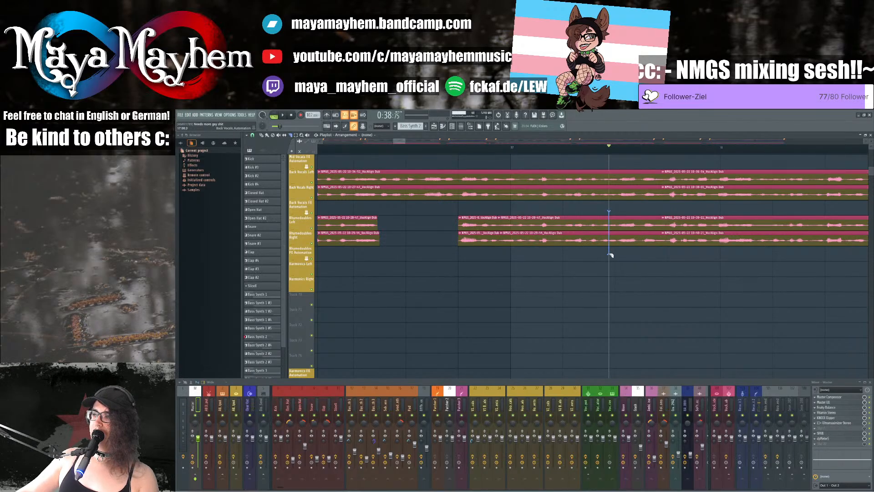
{"action": "left_click_drag", "start_coordinate": [611, 255], "coordinate": [611, 255]}
{"action": "right_click", "coordinate": [593, 241]}
{"action": "right_click", "coordinate": [595, 227]}
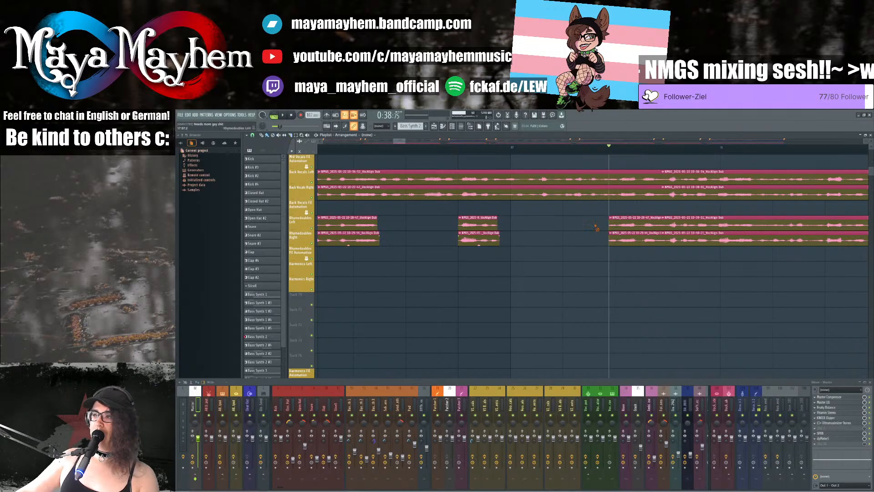
Step: Play through the eleventh doubled rhyme, slice both Rhymedoubles clips at 0:40:51 and delete the pieces back to the previous clip boundary
{"action": "scroll", "coordinate": [596, 224], "scroll_direction": "down", "scroll_amount": 3}
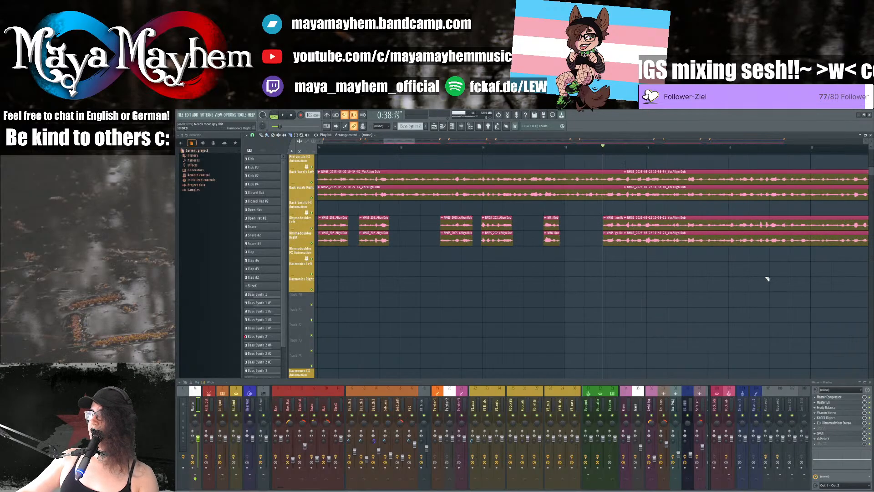
{"action": "scroll", "coordinate": [743, 278], "scroll_direction": "up", "scroll_amount": 3}
{"action": "key", "text": "space"}
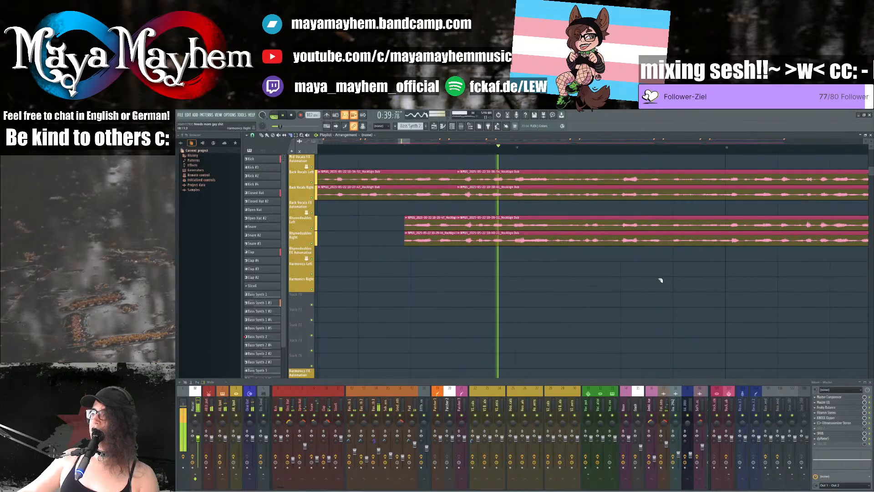
{"action": "key", "text": "space"}
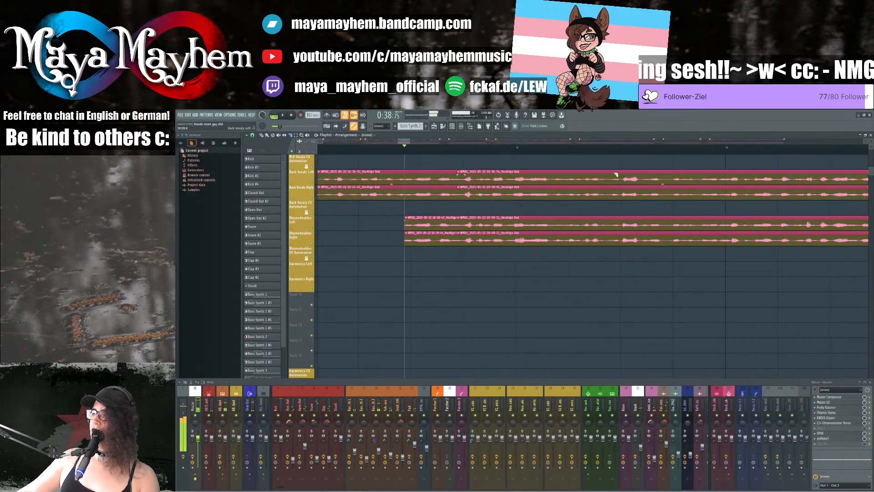
{"action": "left_click", "coordinate": [563, 148]}
{"action": "key", "text": "space"}
{"action": "key", "text": "space"}
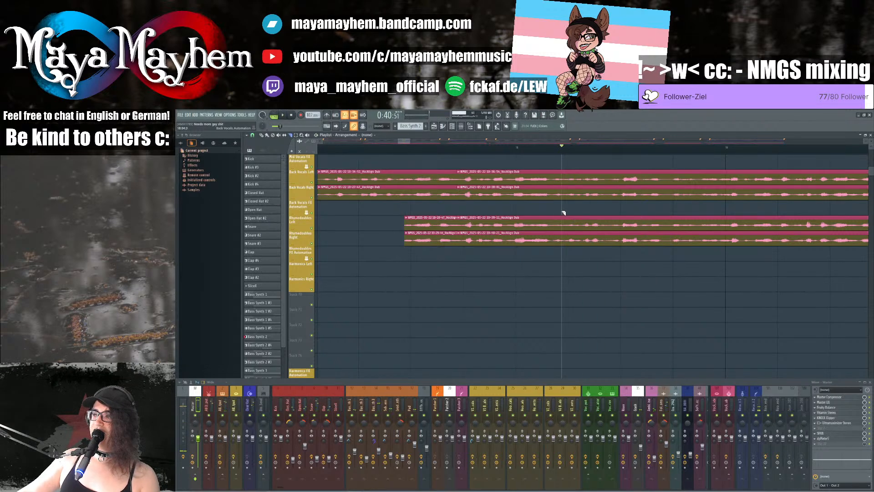
{"action": "left_click_drag", "start_coordinate": [563, 249], "coordinate": [563, 249]}
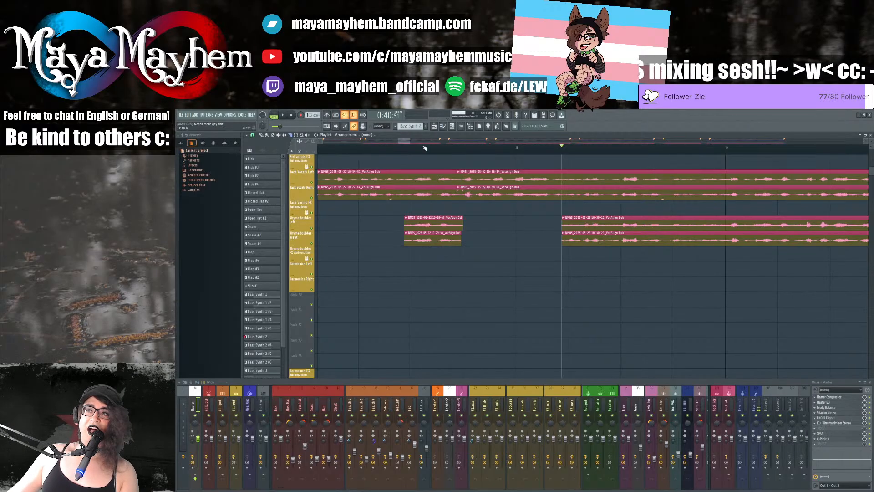
Step: Play the twelfth doubled rhyme and slice both Rhymedoubles clips at its end, at 0:41:71
{"action": "left_click_drag", "start_coordinate": [406, 142], "coordinate": [410, 142]}
{"action": "key", "text": "space"}
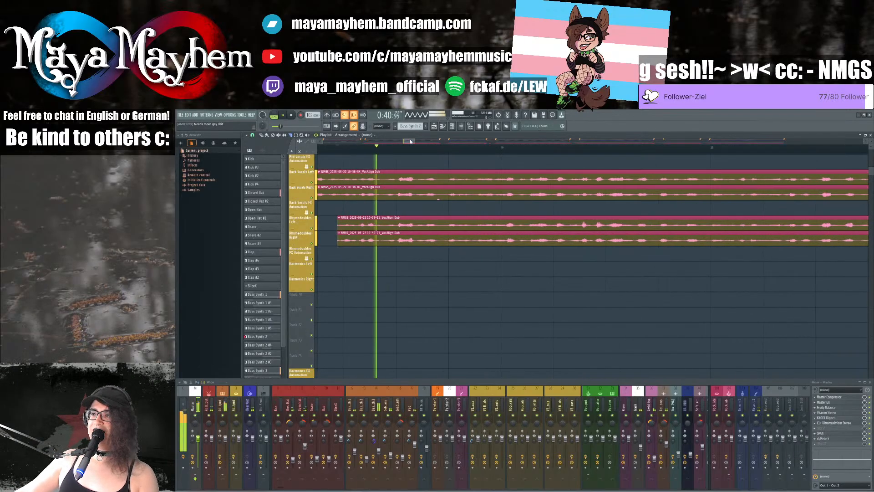
{"action": "key", "text": "space"}
{"action": "key", "text": "space"}
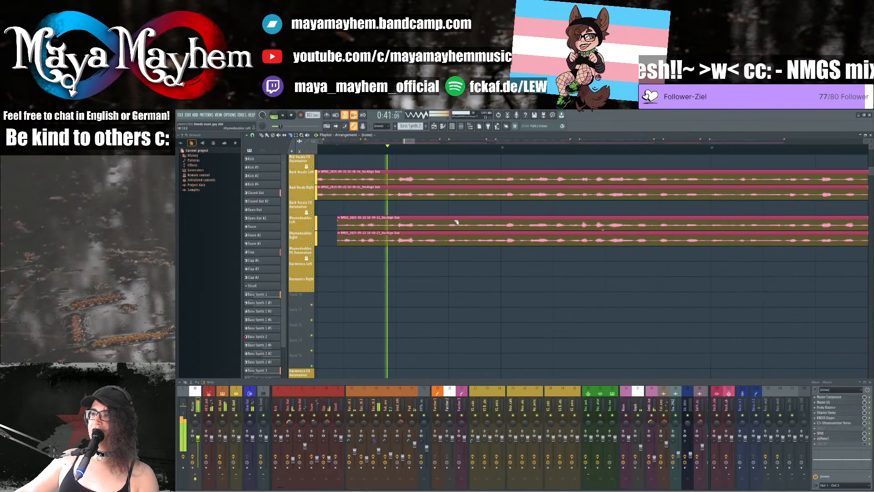
{"action": "key", "text": "space"}
{"action": "left_click", "coordinate": [444, 144]}
{"action": "key", "text": "space"}
{"action": "key", "text": "space"}
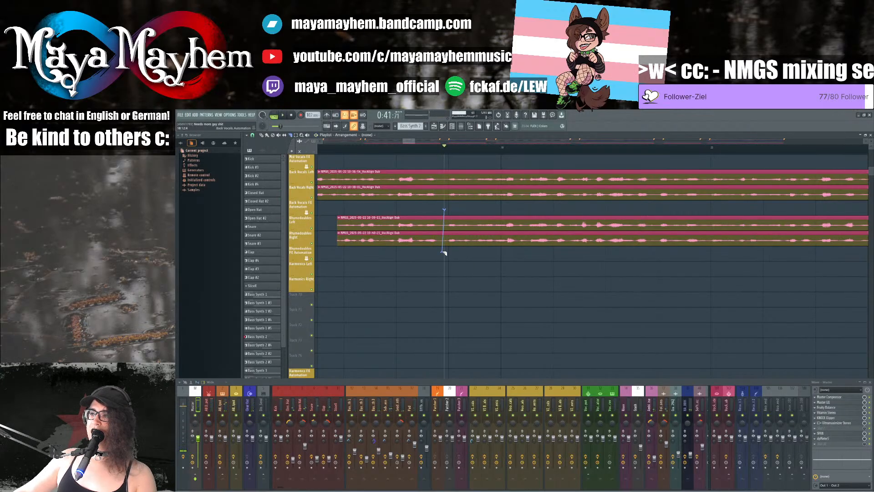
Step: Find the thirteenth doubled rhyme's start, slice both Rhymedoubles clips at 0:42:89 and delete the pieces back to the cut at 0:41:71
{"action": "key", "text": "space"}
{"action": "scroll", "coordinate": [501, 251], "scroll_direction": "right", "scroll_amount": 2}
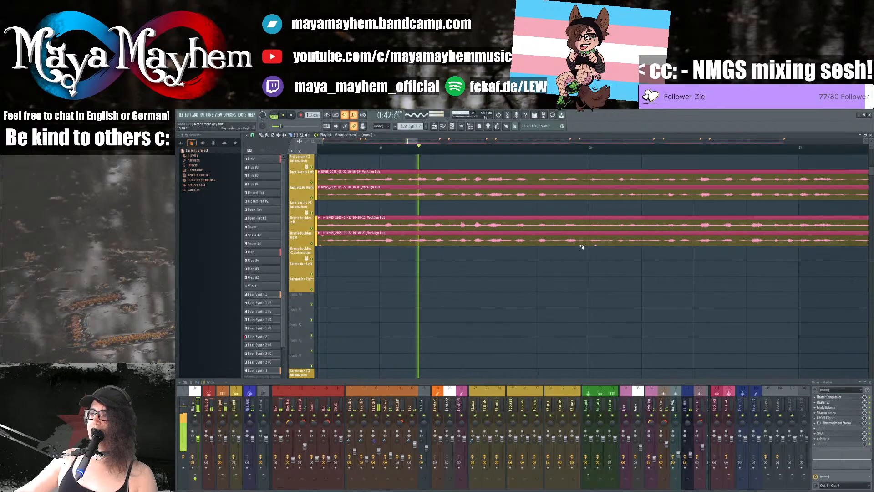
{"action": "key", "text": "space"}
{"action": "left_click", "coordinate": [436, 145]}
{"action": "key", "text": "space"}
{"action": "key", "text": "space"}
{"action": "left_click_drag", "start_coordinate": [436, 146], "coordinate": [428, 145]}
{"action": "key", "text": "space"}
{"action": "key", "text": "space"}
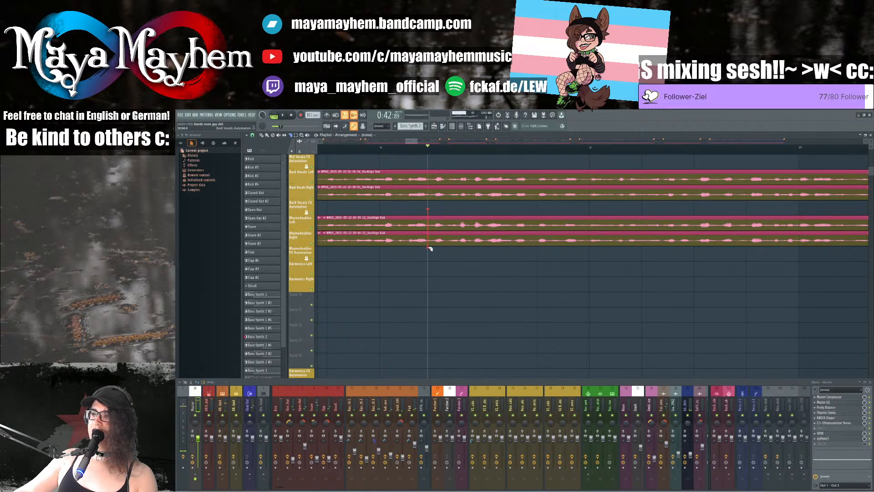
{"action": "left_click_drag", "start_coordinate": [428, 247], "coordinate": [429, 248]}
Step: Play the thirteenth doubled rhyme from 0:42:89 and slice both Rhymedoubles clips at its end
{"action": "key", "text": "space"}
{"action": "scroll", "coordinate": [440, 251], "scroll_direction": "down", "scroll_amount": 1}
{"action": "scroll", "coordinate": [585, 248], "scroll_direction": "up", "scroll_amount": 1}
{"action": "key", "text": "space"}
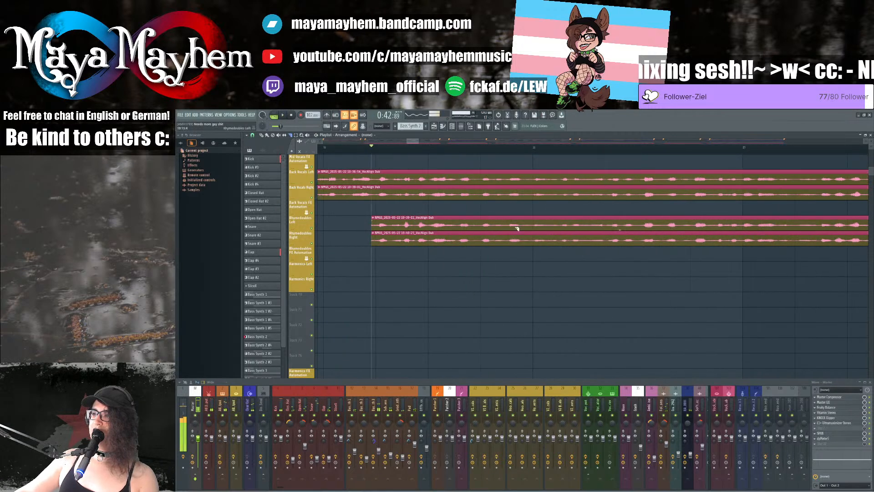
{"action": "left_click", "coordinate": [476, 149]}
{"action": "key", "text": "space"}
{"action": "key", "text": "space"}
{"action": "left_click_drag", "start_coordinate": [478, 250], "coordinate": [477, 250]}
Step: Locate the fourteenth doubled rhyme's start, slice both Rhymedoubles clips at 0:45:24 and delete the pieces back to the previous cut
{"action": "key", "text": "space"}
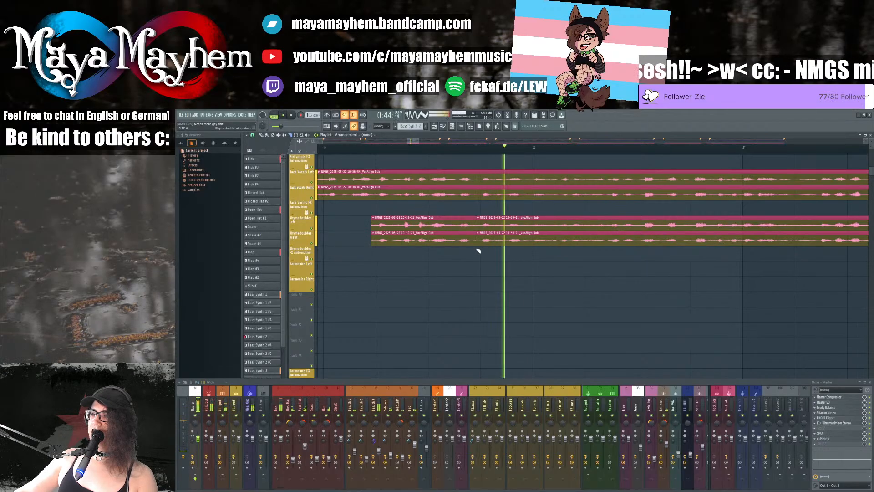
{"action": "scroll", "coordinate": [479, 250], "scroll_direction": "down", "scroll_amount": 1}
{"action": "scroll", "coordinate": [626, 255], "scroll_direction": "up", "scroll_amount": 1}
{"action": "key", "text": "space"}
{"action": "left_click", "coordinate": [488, 150]}
{"action": "key", "text": "space"}
{"action": "key", "text": "space"}
{"action": "left_click", "coordinate": [490, 149]}
{"action": "key", "text": "space"}
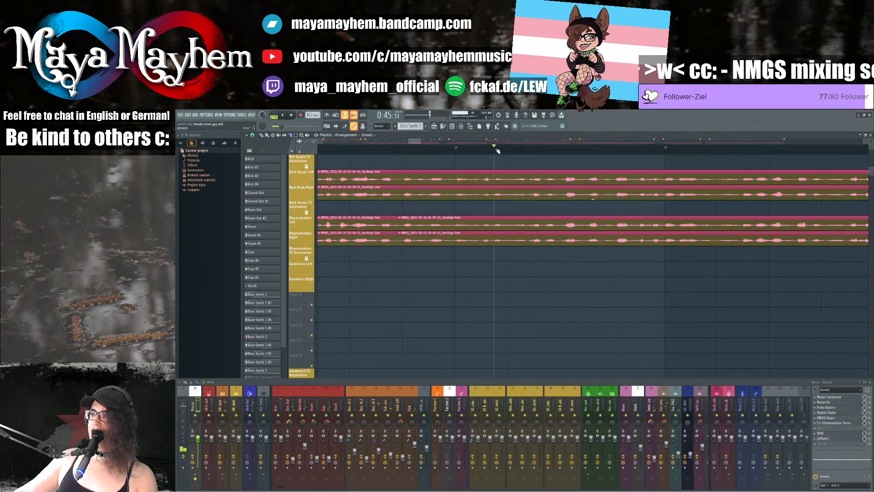
{"action": "left_click", "coordinate": [504, 150]}
{"action": "key", "text": "space"}
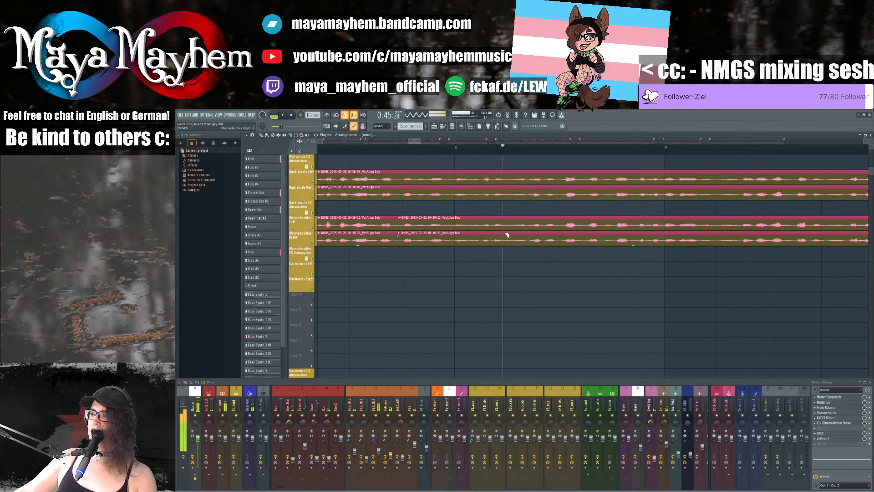
{"action": "left_click_drag", "start_coordinate": [506, 246], "coordinate": [506, 250]}
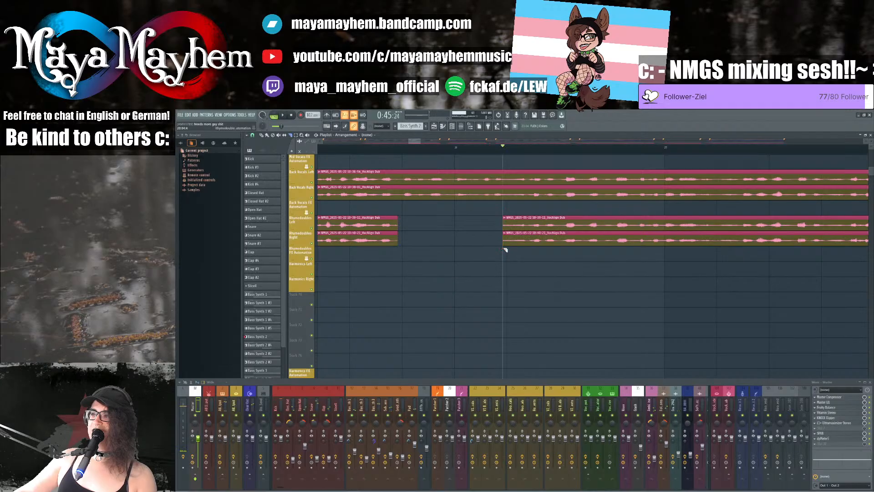
Step: Play the fourteenth doubled rhyme and slice both Rhymedoubles clips at its end, at 0:46:52
{"action": "scroll", "coordinate": [506, 249], "scroll_direction": "down", "scroll_amount": 2}
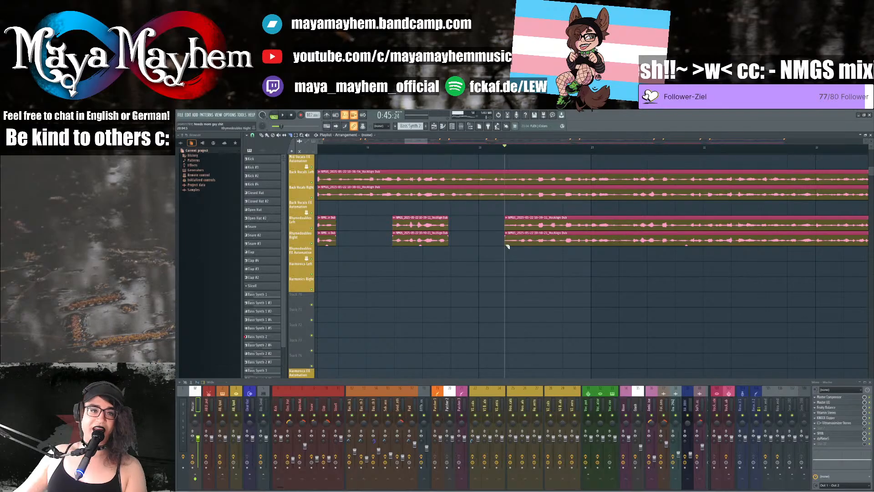
{"action": "left_click_drag", "start_coordinate": [420, 141], "coordinate": [424, 142]}
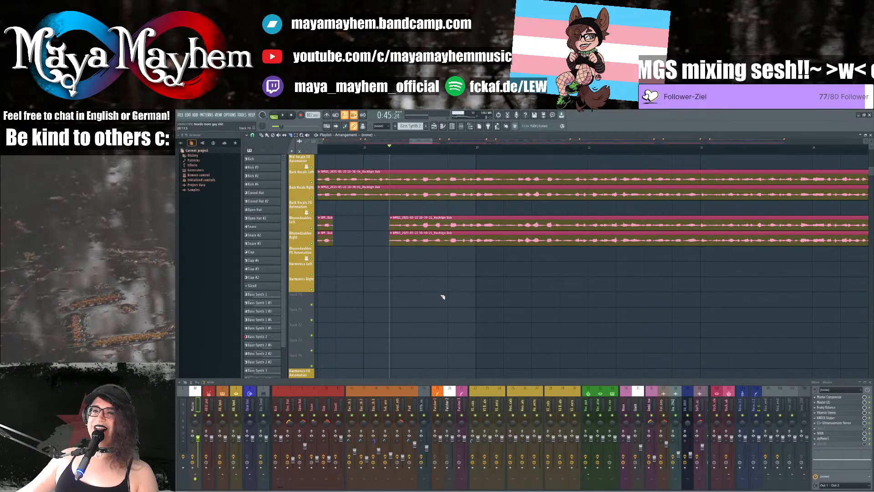
{"action": "key", "text": "space"}
{"action": "key", "text": "space"}
{"action": "left_click", "coordinate": [428, 150]}
{"action": "key", "text": "space"}
{"action": "key", "text": "space"}
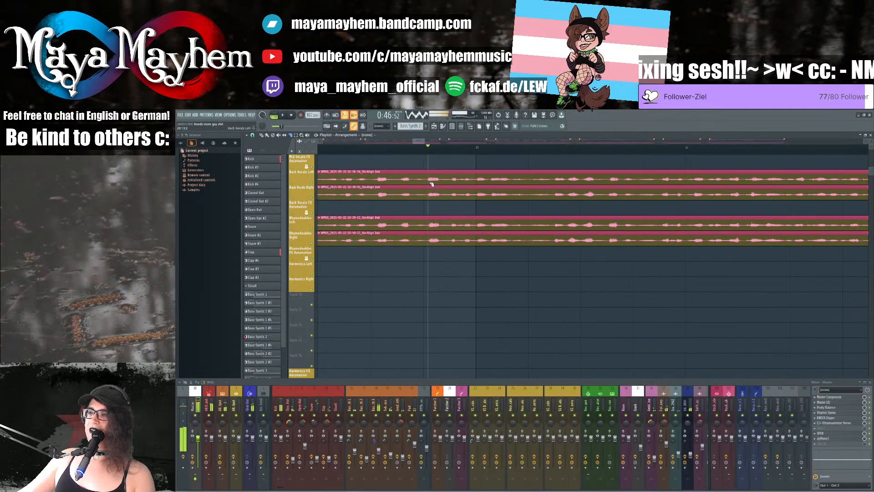
{"action": "left_click_drag", "start_coordinate": [428, 210], "coordinate": [429, 248]}
Step: Find the fifteenth doubled rhyme's start, slice both Rhymedoubles clips at 0:47:62 and delete the pieces back to the cut at 0:46:52
{"action": "key", "text": "space"}
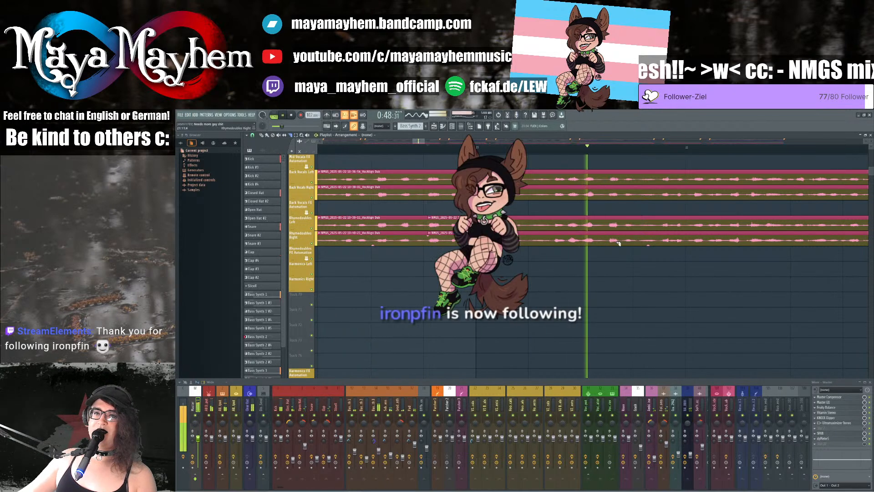
{"action": "key", "text": "space"}
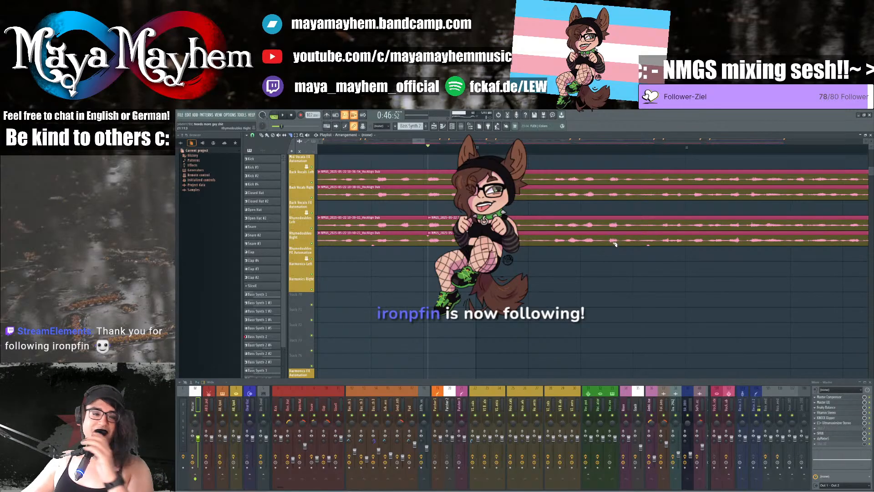
{"action": "key", "text": "space"}
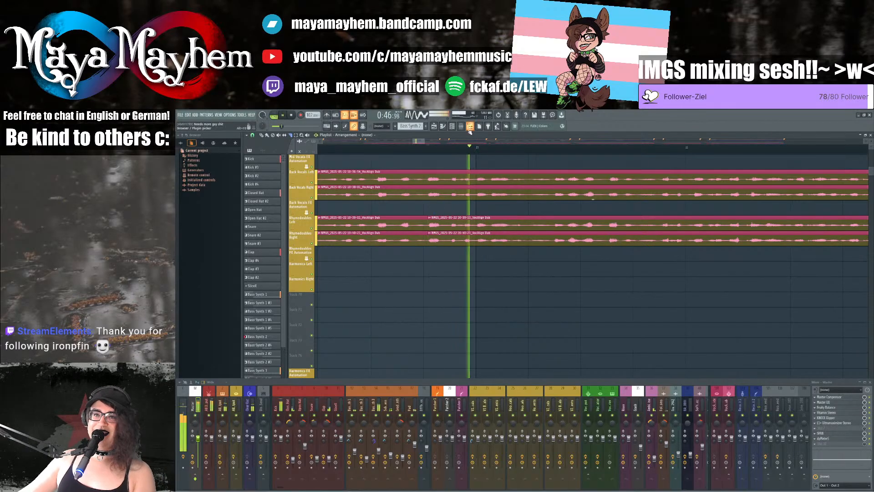
{"action": "key", "text": "space"}
{"action": "left_click", "coordinate": [527, 149]}
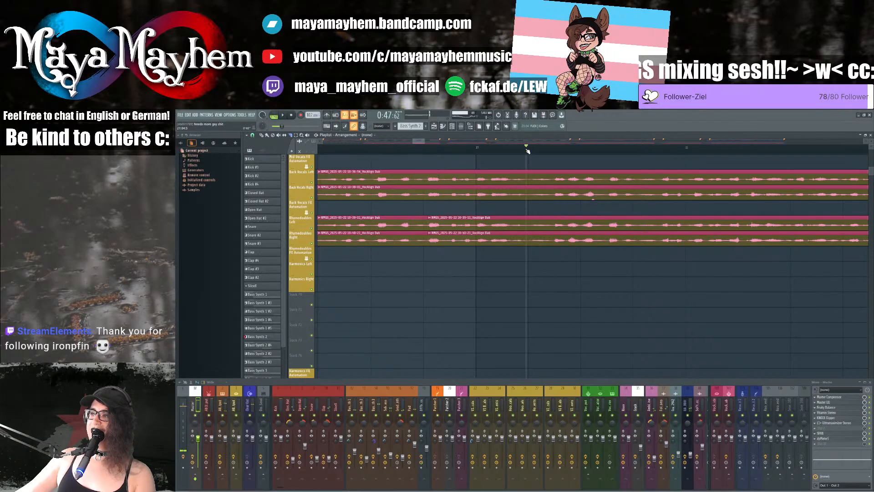
{"action": "key", "text": "space"}
{"action": "key", "text": "space"}
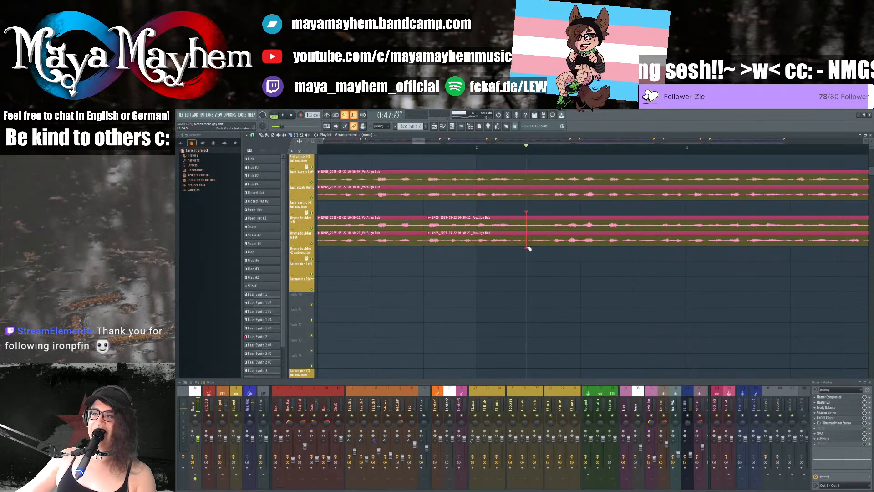
{"action": "left_click_drag", "start_coordinate": [529, 249], "coordinate": [530, 248]}
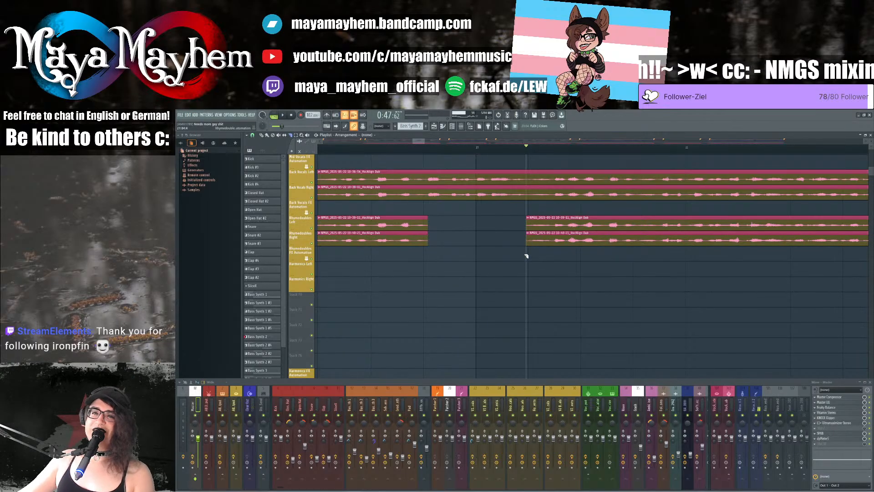
Step: Play the fifteenth doubled rhyme from 0:47:62 and slice both Rhymedoubles clips at its end
{"action": "scroll", "coordinate": [527, 247], "scroll_direction": "down", "scroll_amount": 2}
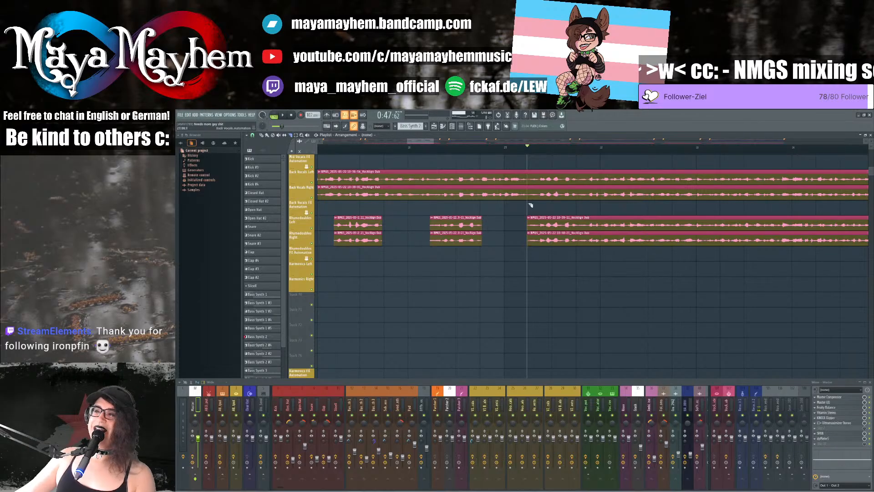
{"action": "left_click_drag", "start_coordinate": [424, 142], "coordinate": [430, 143]}
{"action": "key", "text": "space"}
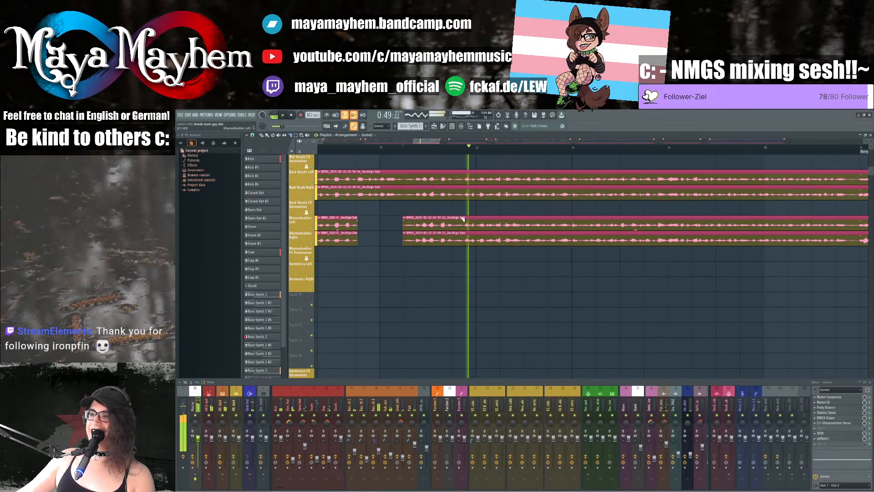
{"action": "key", "text": "space"}
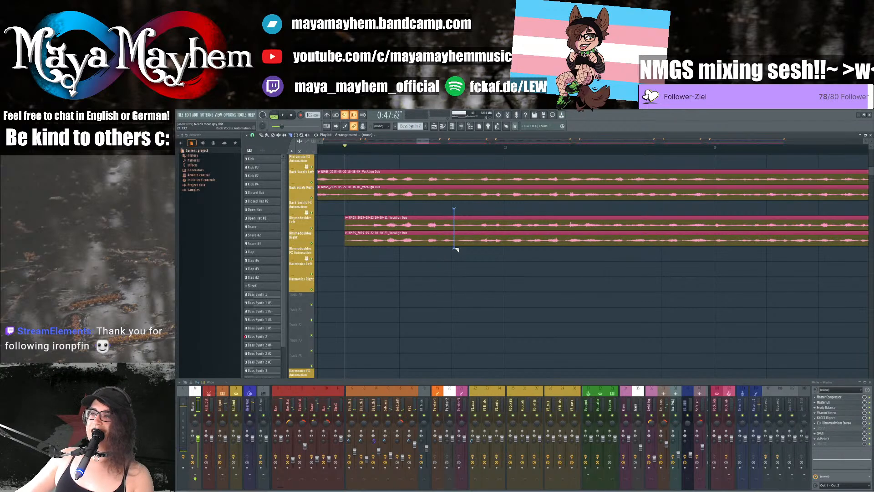
{"action": "left_click_drag", "start_coordinate": [456, 249], "coordinate": [456, 250]}
Step: Find the sixteenth doubled rhyme's start, slice both Rhymedoubles clips at about 0:50:53 and delete the pieces back to the previous cut
{"action": "scroll", "coordinate": [468, 209], "scroll_direction": "left", "scroll_amount": 1}
{"action": "scroll", "coordinate": [546, 228], "scroll_direction": "right", "scroll_amount": 2}
{"action": "left_click", "coordinate": [475, 147]}
{"action": "key", "text": "space"}
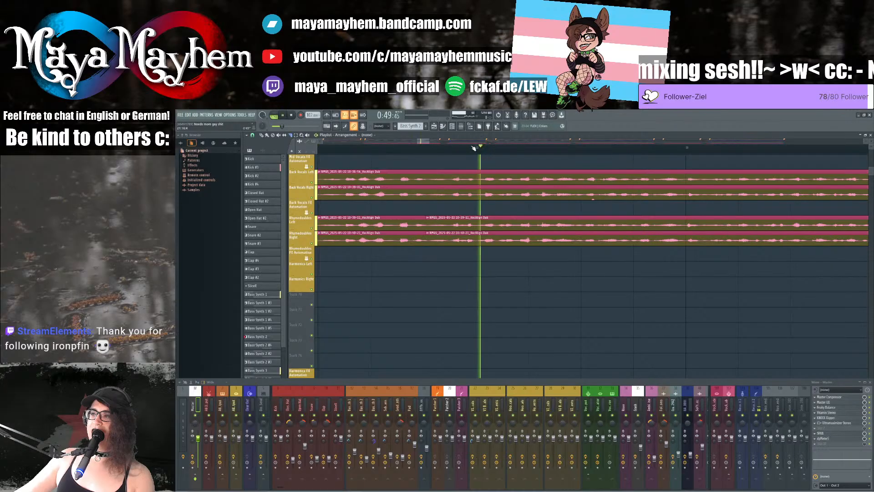
{"action": "left_click_drag", "start_coordinate": [424, 141], "coordinate": [429, 142]}
{"action": "key", "text": "space"}
{"action": "left_click", "coordinate": [443, 150]}
{"action": "key", "text": "space"}
{"action": "key", "text": "space"}
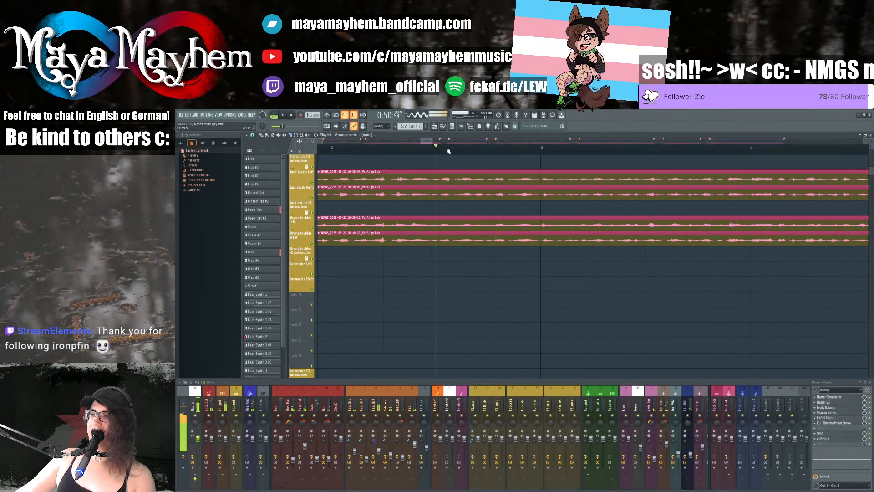
{"action": "left_click", "coordinate": [442, 150]}
{"action": "left_click", "coordinate": [440, 149]}
{"action": "key", "text": "space"}
{"action": "key", "text": "space"}
{"action": "left_click_drag", "start_coordinate": [437, 146], "coordinate": [432, 146]}
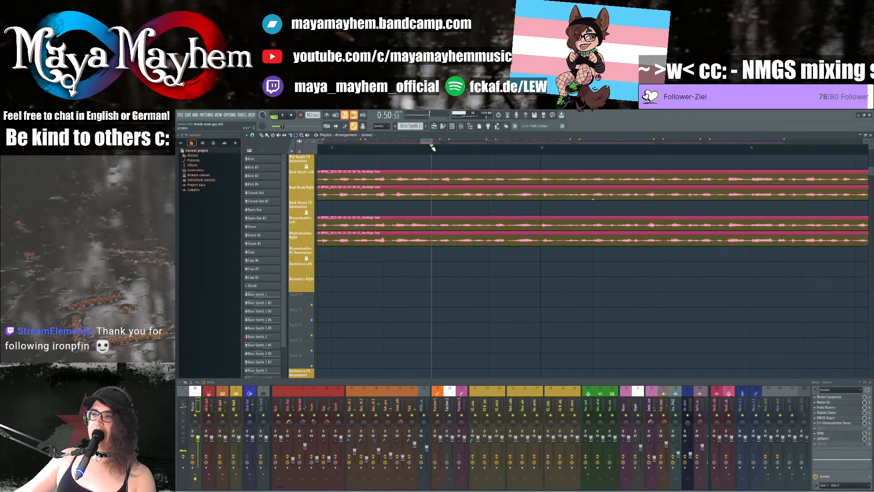
{"action": "key", "text": "space"}
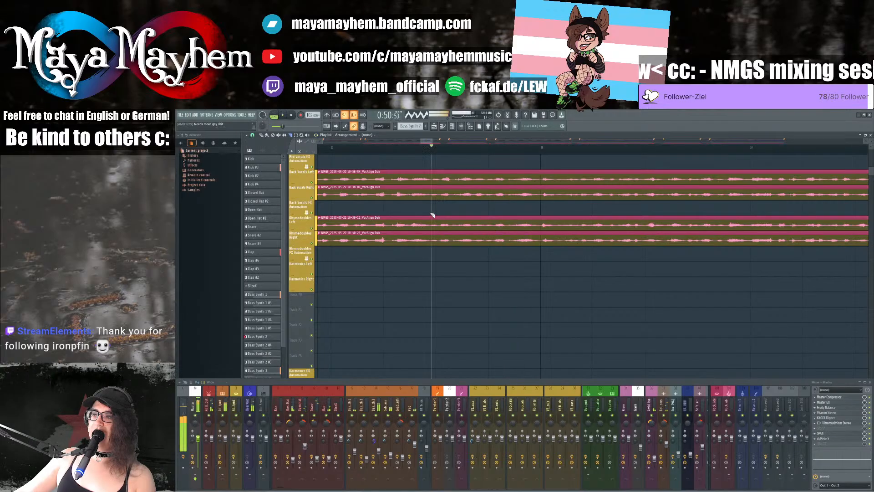
{"action": "key", "text": "space"}
{"action": "left_click_drag", "start_coordinate": [432, 239], "coordinate": [433, 248]}
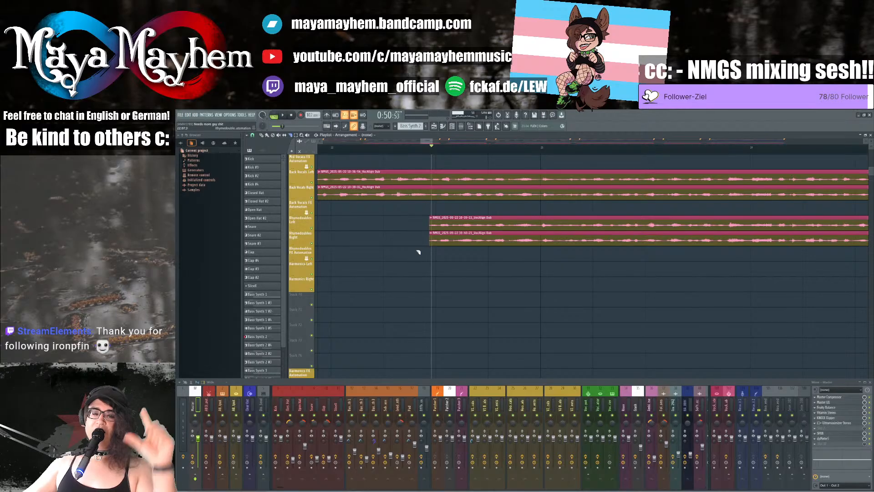
Step: Check the sixteenth doubled rhyme's end by playing from 0:51:76 and slice both Rhymedoubles clips there
{"action": "left_click", "coordinate": [542, 148]}
{"action": "key", "text": "space"}
{"action": "key", "text": "space"}
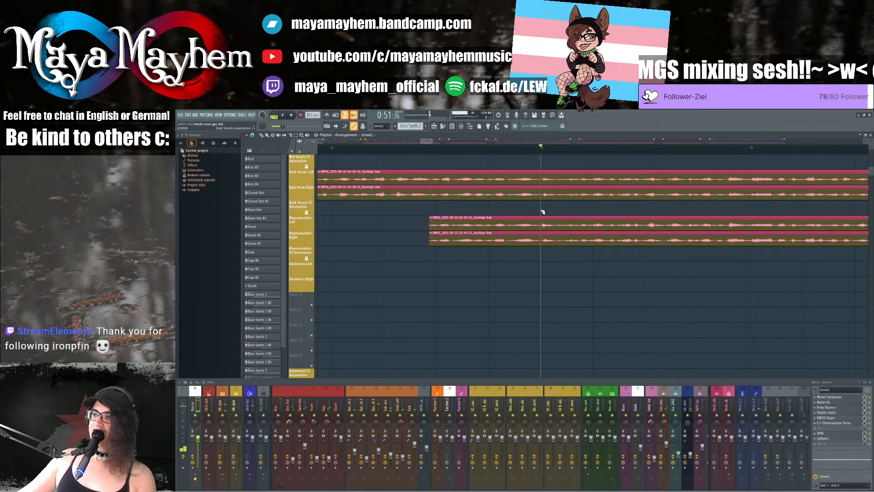
{"action": "left_click_drag", "start_coordinate": [541, 209], "coordinate": [542, 249]}
Step: Find the seventeenth doubled rhyme's start, slice both Rhymedoubles clips at 0:52:94 and delete the pieces back to the cut at 0:51:76
{"action": "scroll", "coordinate": [543, 249], "scroll_direction": "down", "scroll_amount": 6}
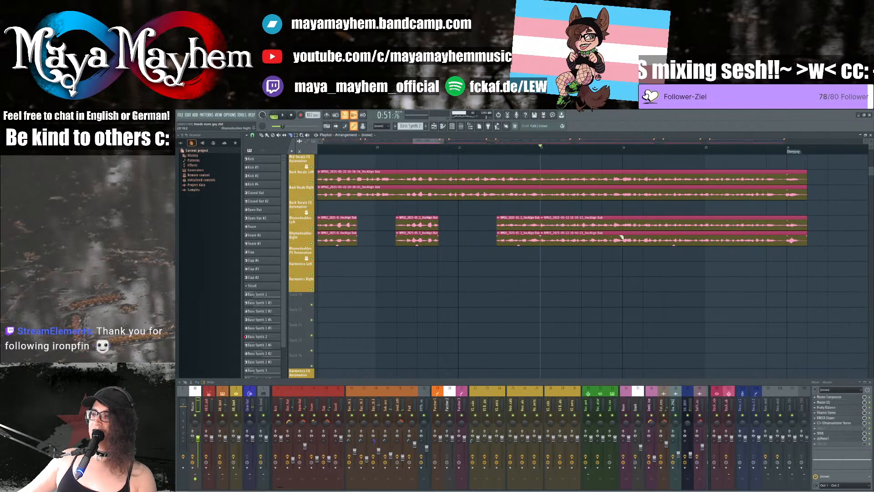
{"action": "scroll", "coordinate": [619, 238], "scroll_direction": "up", "scroll_amount": 5}
{"action": "left_click", "coordinate": [538, 149]}
{"action": "key", "text": "space"}
{"action": "key", "text": "space"}
{"action": "key", "text": "space"}
{"action": "key", "text": "space"}
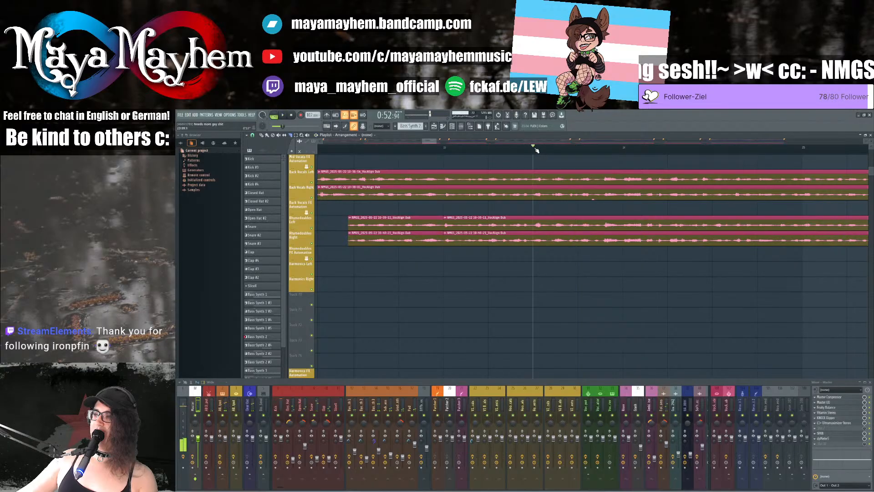
{"action": "left_click_drag", "start_coordinate": [532, 212], "coordinate": [534, 253]}
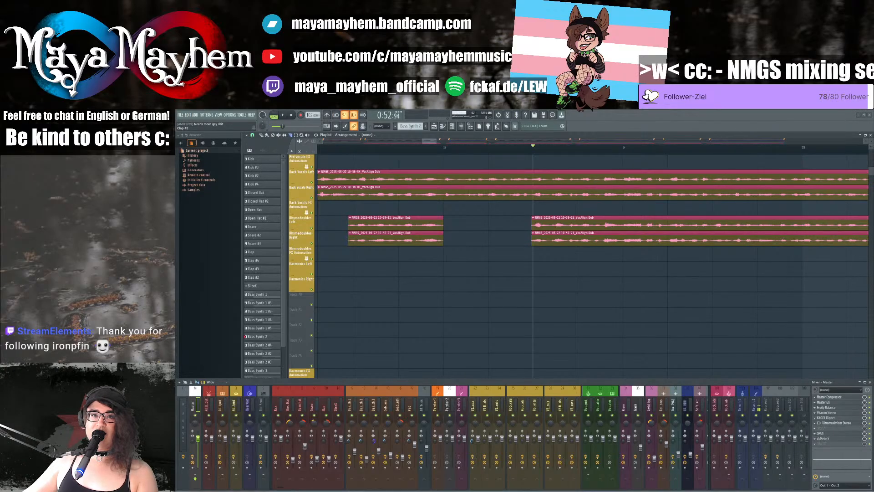
{"action": "scroll", "coordinate": [592, 258], "scroll_direction": "down", "scroll_amount": 3}
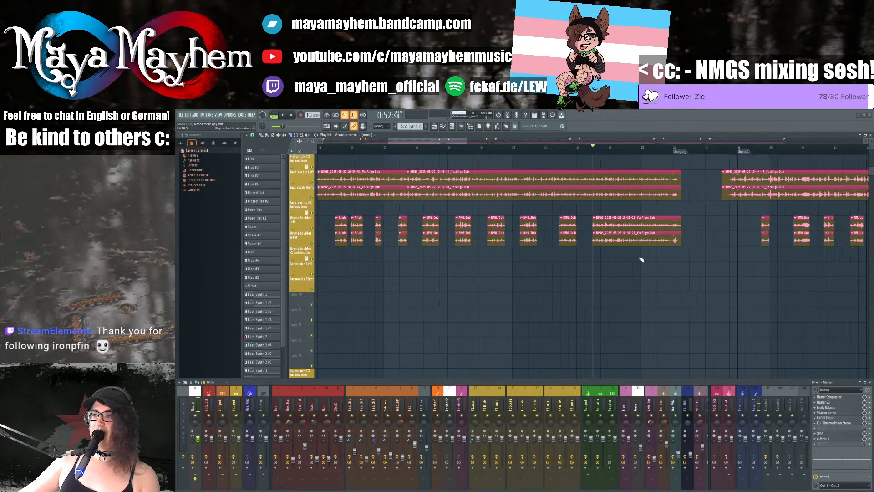
{"action": "scroll", "coordinate": [682, 255], "scroll_direction": "down", "scroll_amount": 3}
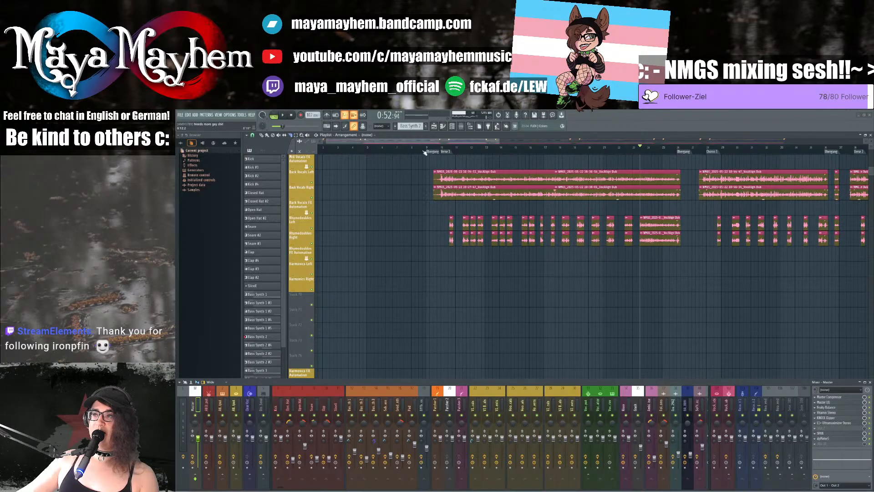
{"action": "scroll", "coordinate": [470, 161], "scroll_direction": "up", "scroll_amount": 2}
{"action": "scroll", "coordinate": [469, 161], "scroll_direction": "up", "scroll_amount": 3}
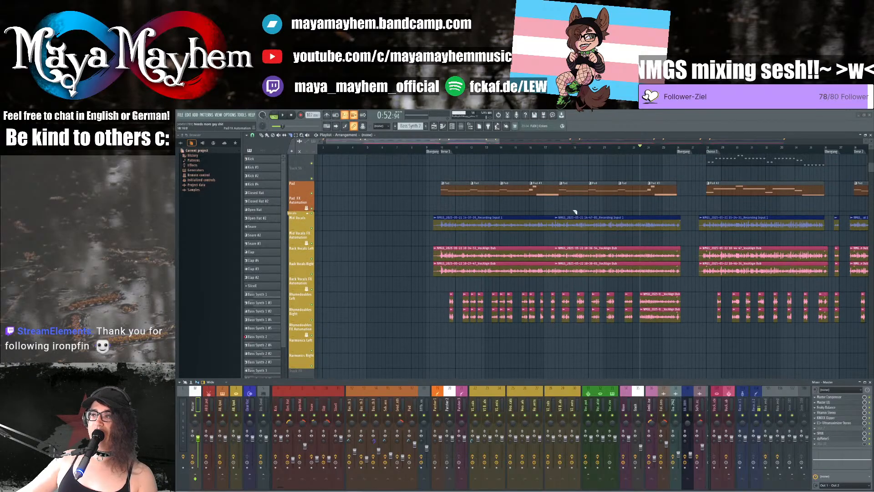
{"action": "scroll", "coordinate": [563, 215], "scroll_direction": "down", "scroll_amount": 2}
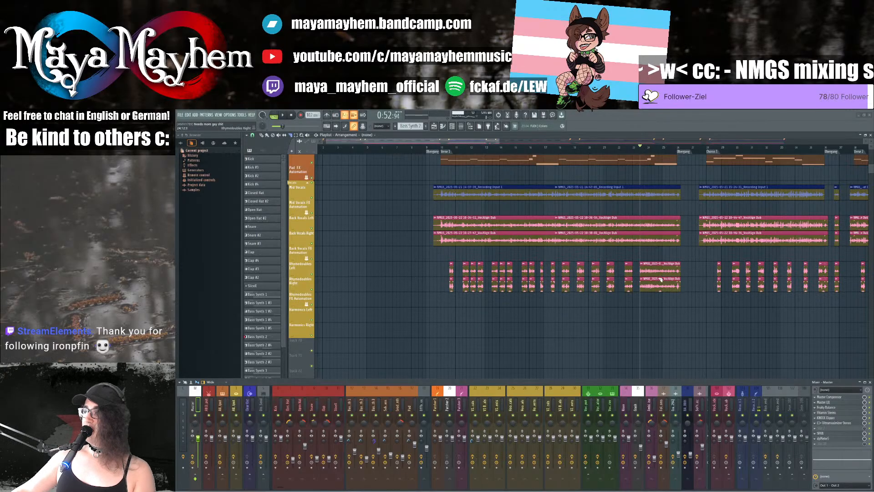
Step: Play the seventeenth doubled rhyme from 0:52:94 and slice both Rhymedoubles clips at its end
{"action": "scroll", "coordinate": [660, 279], "scroll_direction": "up", "scroll_amount": 5}
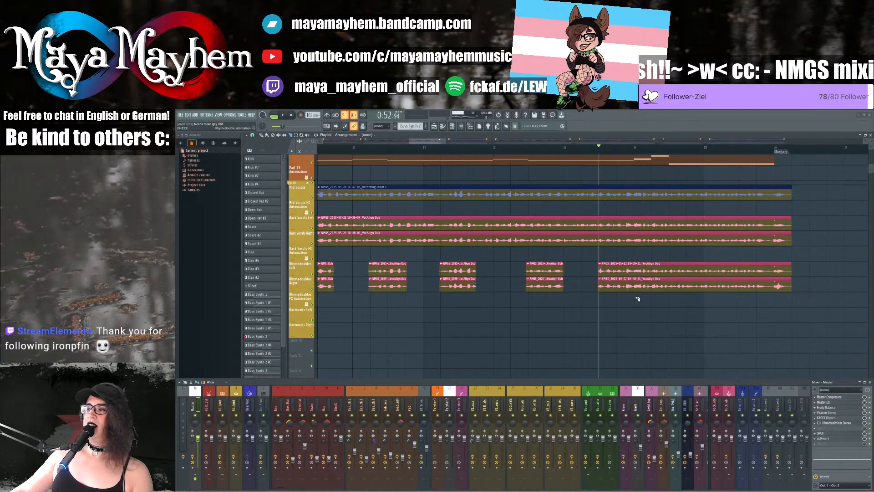
{"action": "key", "text": "space"}
{"action": "key", "text": "space"}
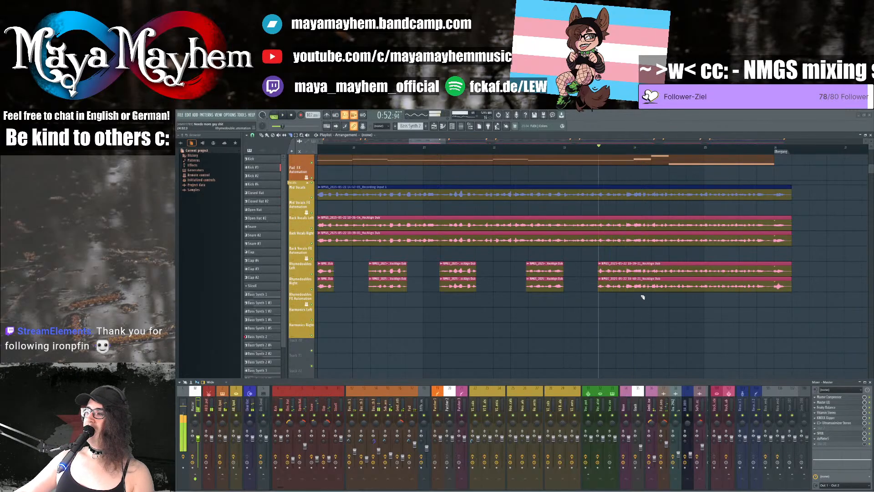
{"action": "scroll", "coordinate": [637, 264], "scroll_direction": "up", "scroll_amount": 3}
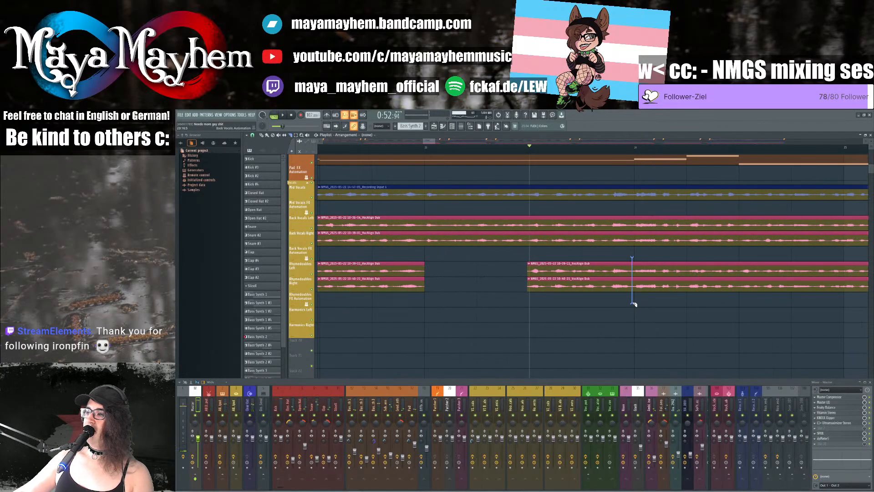
{"action": "left_click_drag", "start_coordinate": [633, 256], "coordinate": [633, 293]}
Step: Find the eighteenth doubled rhyme's start, slice both Rhymedoubles clips at 0:55:27 and delete the pieces back to the previous cut
{"action": "left_click_drag", "start_coordinate": [427, 141], "coordinate": [429, 142]}
{"action": "left_click", "coordinate": [481, 149]}
{"action": "key", "text": "space"}
{"action": "key", "text": "space"}
{"action": "left_click", "coordinate": [583, 148]}
{"action": "key", "text": "space"}
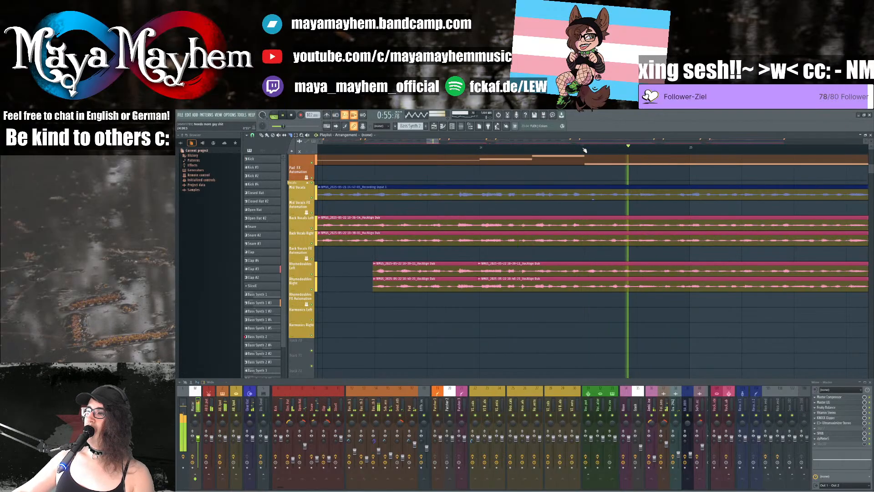
{"action": "key", "text": "space"}
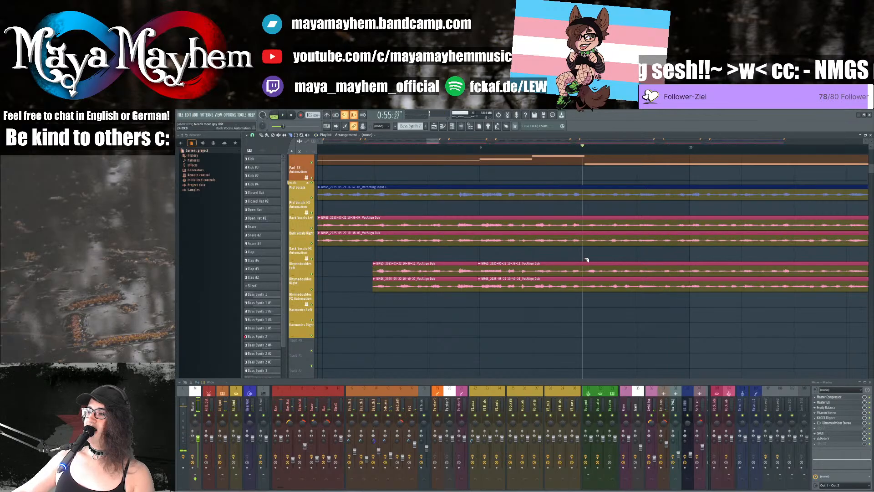
{"action": "left_click_drag", "start_coordinate": [586, 255], "coordinate": [587, 298]}
{"action": "right_click", "coordinate": [586, 299]}
Step: Play the eighteenth doubled rhyme from 0:55:27 and slice both Rhymedoubles clips at its end at 0:56:12
{"action": "scroll", "coordinate": [589, 297], "scroll_direction": "down", "scroll_amount": 1}
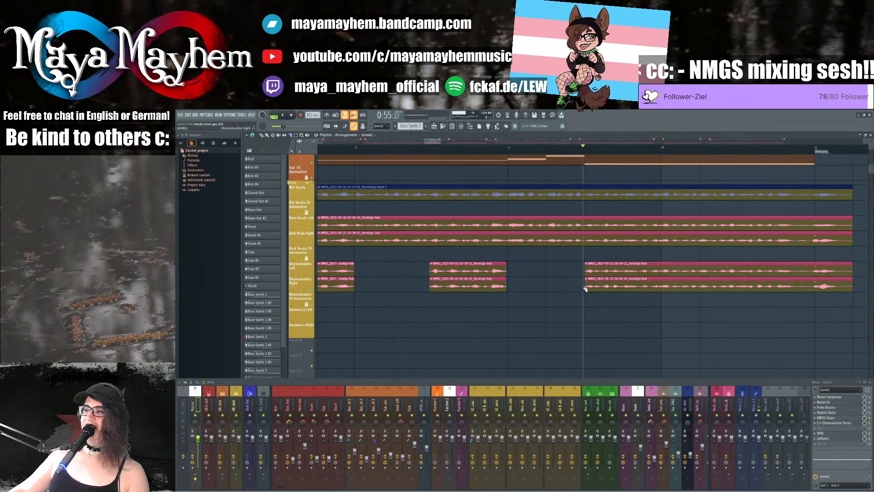
{"action": "left_click_drag", "start_coordinate": [433, 142], "coordinate": [439, 144]}
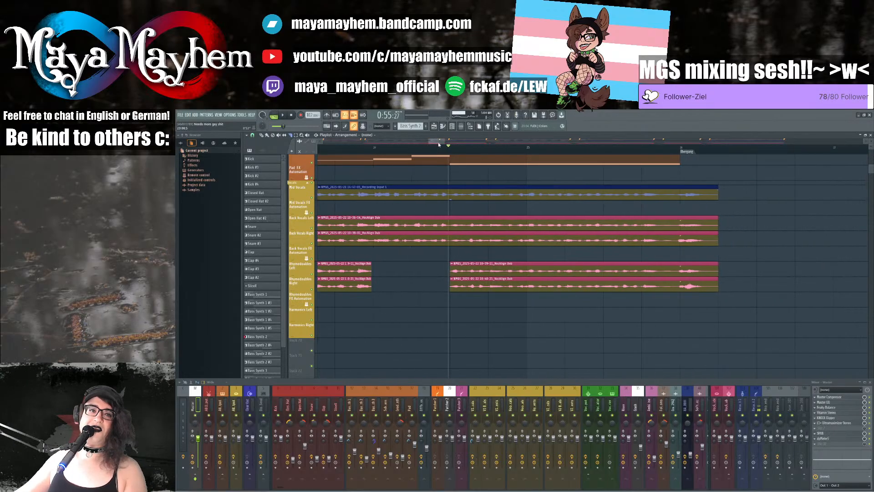
{"action": "key", "text": "space"}
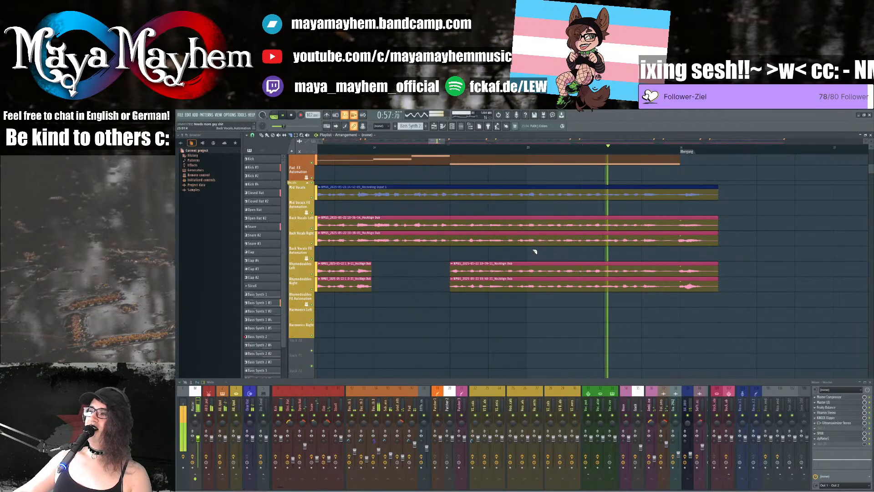
{"action": "key", "text": "space"}
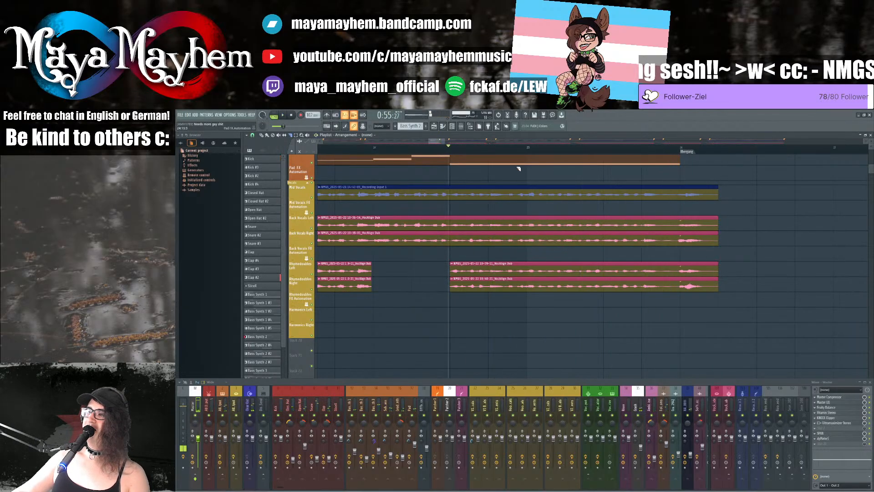
{"action": "key", "text": "space"}
{"action": "scroll", "coordinate": [517, 220], "scroll_direction": "up", "scroll_amount": 1}
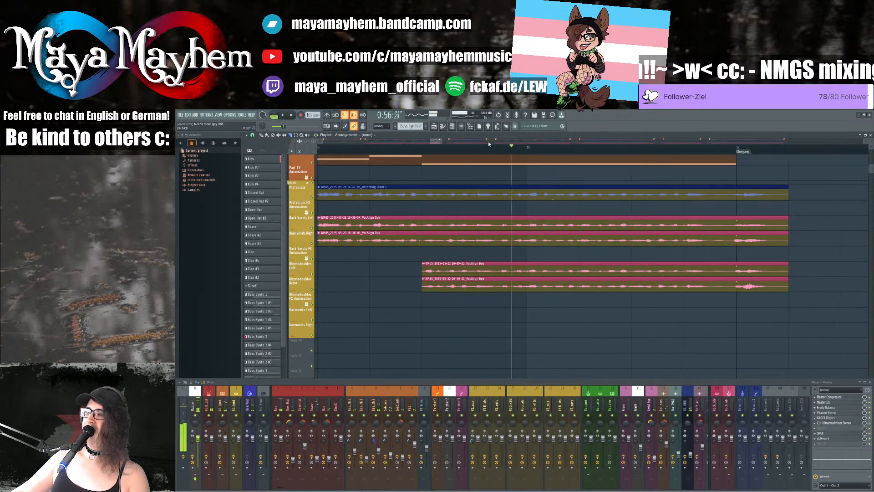
{"action": "left_click", "coordinate": [500, 151]}
{"action": "key", "text": "space"}
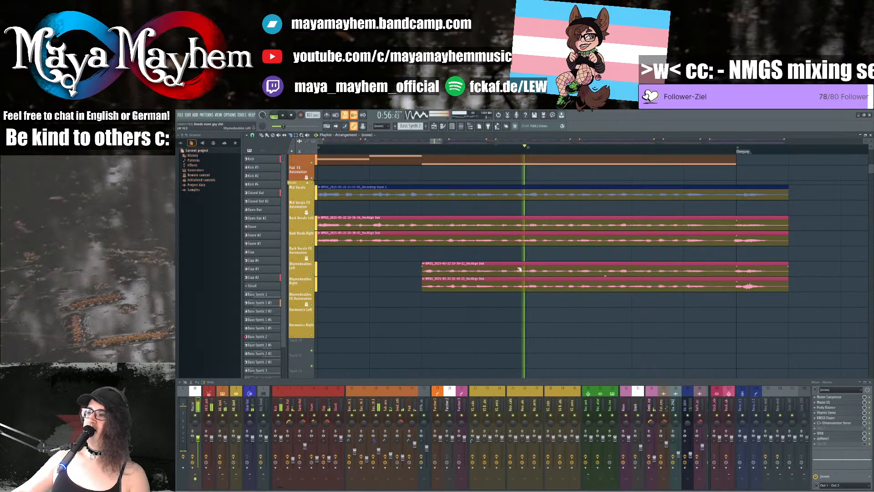
{"action": "key", "text": "space"}
{"action": "left_click_drag", "start_coordinate": [496, 256], "coordinate": [499, 293]}
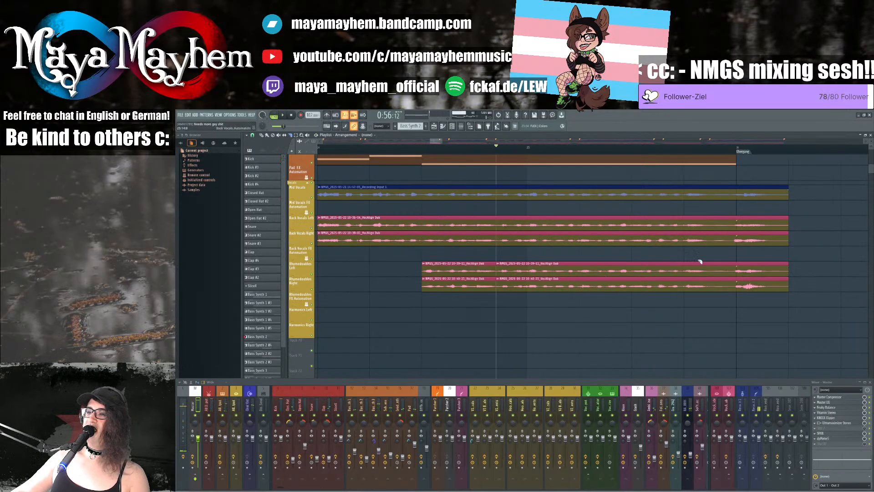
Step: Find the last doubled rhyme's start, slice both Rhymedoubles clips at 0:57:64 and delete the pieces back to the cut at 0:56:12
{"action": "left_click", "coordinate": [631, 146]}
{"action": "key", "text": "space"}
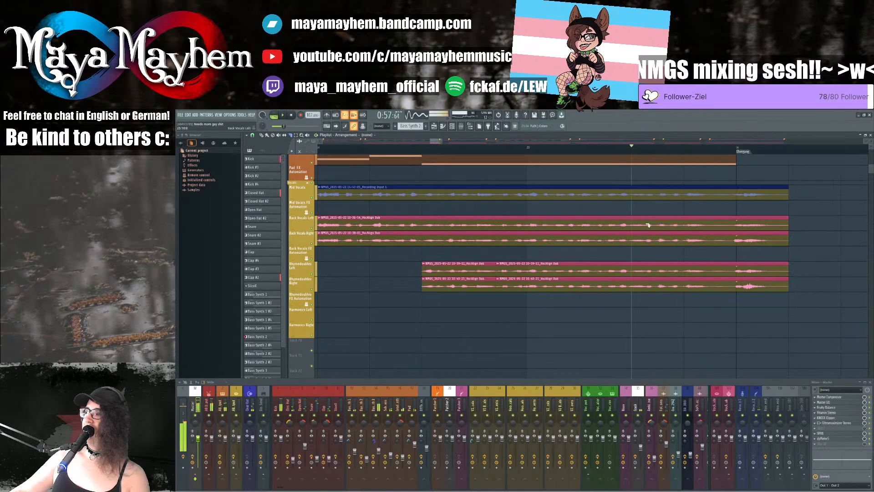
{"action": "left_click_drag", "start_coordinate": [631, 257], "coordinate": [631, 297]}
{"action": "right_click", "coordinate": [583, 285]}
{"action": "right_click", "coordinate": [583, 273]}
Step: Move the playhead to the start of Verse 1 and route the first Mid Vocals clip there to mixer track 22
{"action": "scroll", "coordinate": [582, 270], "scroll_direction": "down", "scroll_amount": 8}
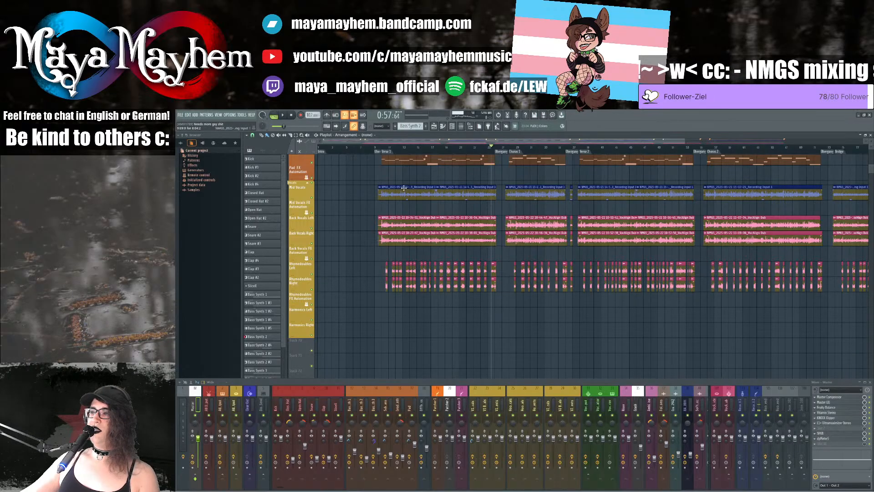
{"action": "left_click", "coordinate": [383, 148]}
{"action": "double_click", "coordinate": [391, 191]}
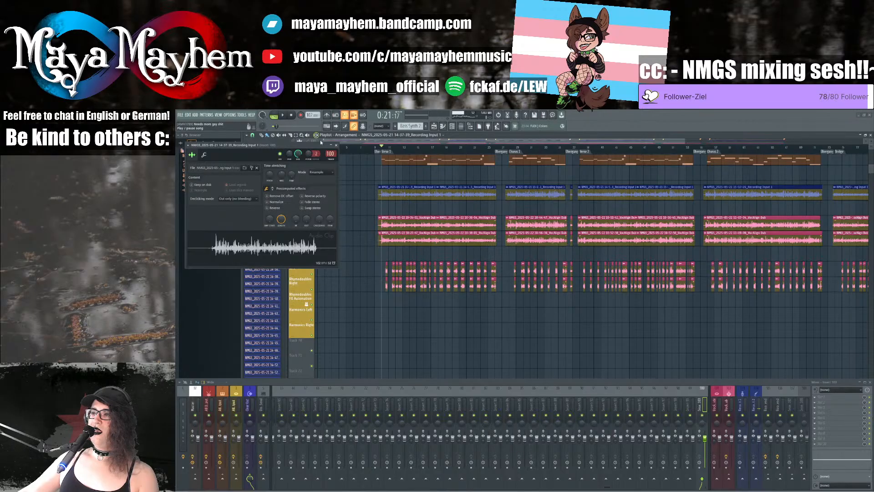
{"action": "left_click_drag", "start_coordinate": [331, 154], "coordinate": [331, 214]}
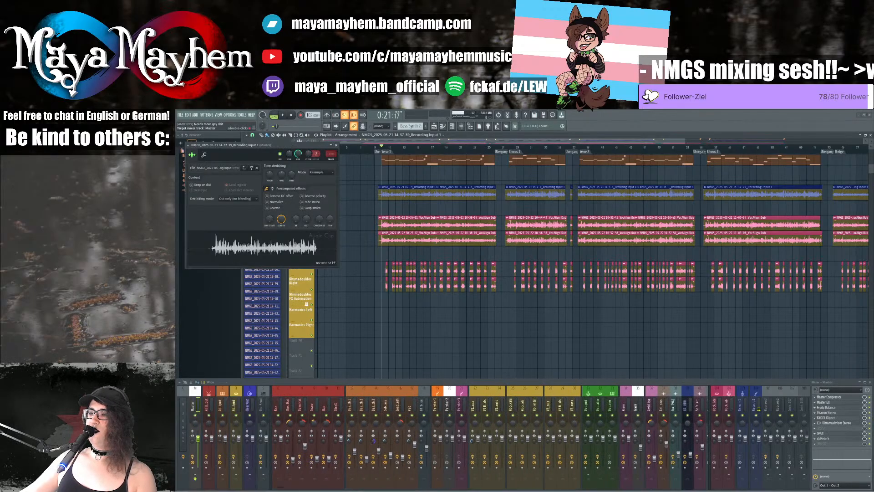
{"action": "left_click_drag", "start_coordinate": [331, 154], "coordinate": [331, 141]}
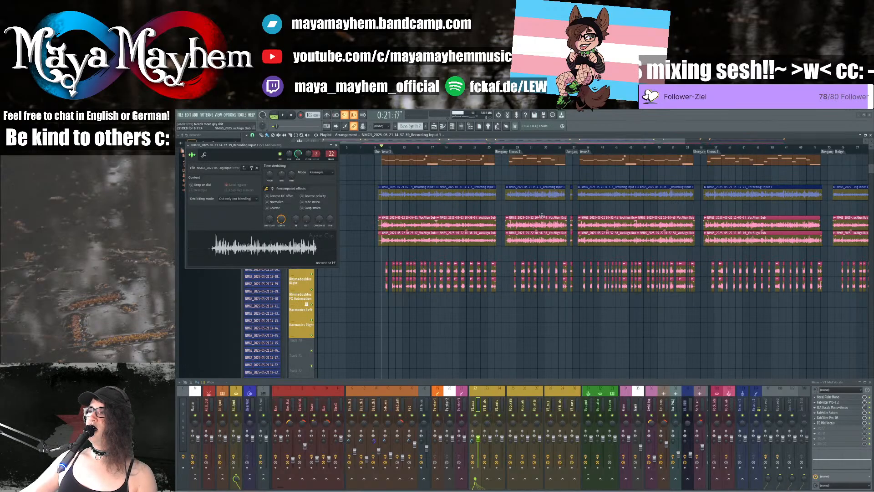
Step: Check the mixer routing of the Back Vocals Left clips in the Bridge and Chorus 2 and of a Chorus 2 Rhymedoubles clip
{"action": "left_click", "coordinate": [847, 220]}
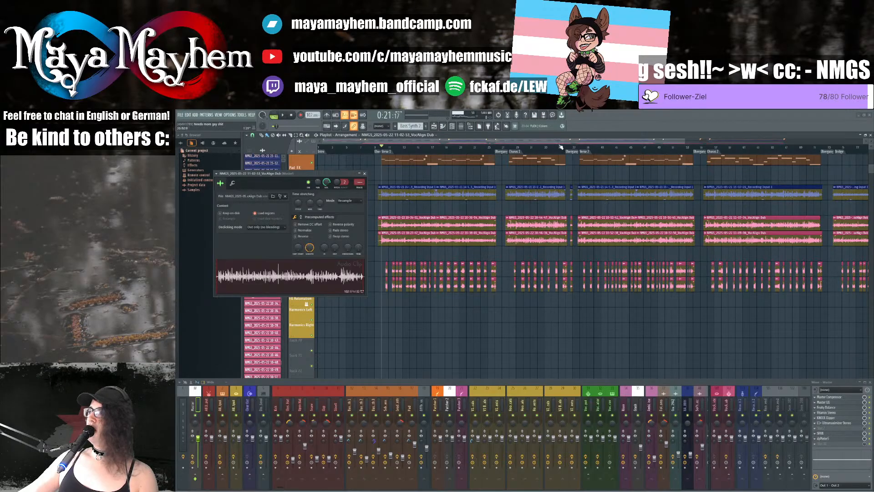
{"action": "left_click", "coordinate": [725, 221]}
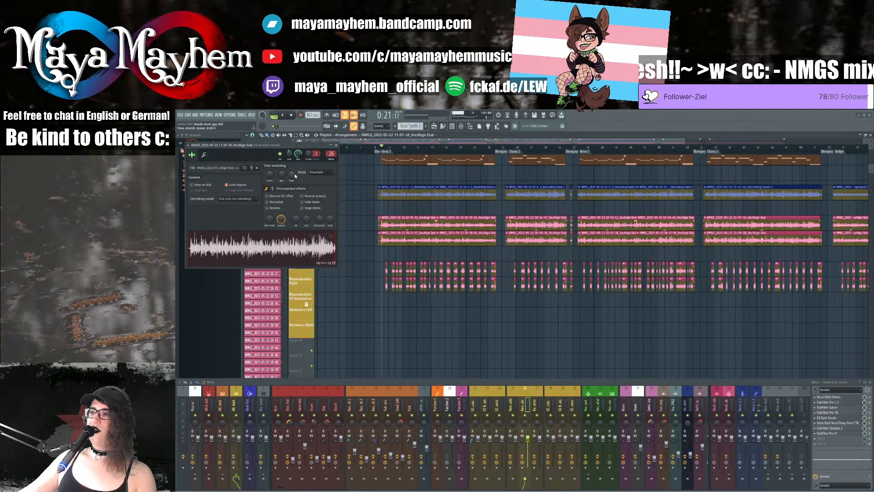
{"action": "left_click", "coordinate": [721, 272]}
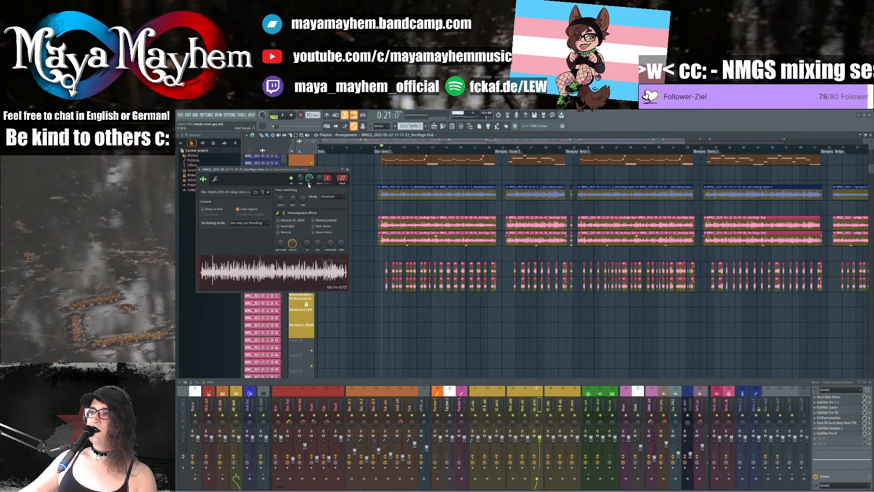
{"action": "left_click", "coordinate": [348, 169]}
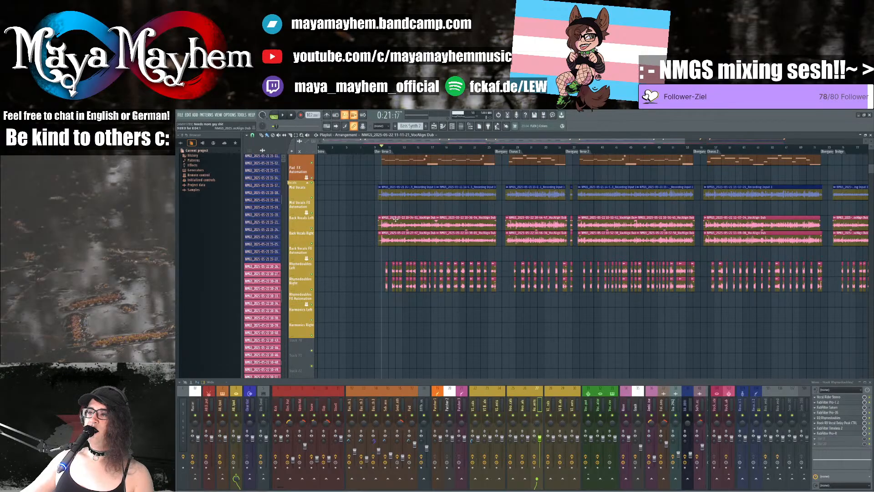
Step: Route the first Verse 1 Back Vocals Left clip to mixer track 23 and pan its channel 16% left
{"action": "left_click", "coordinate": [394, 219]}
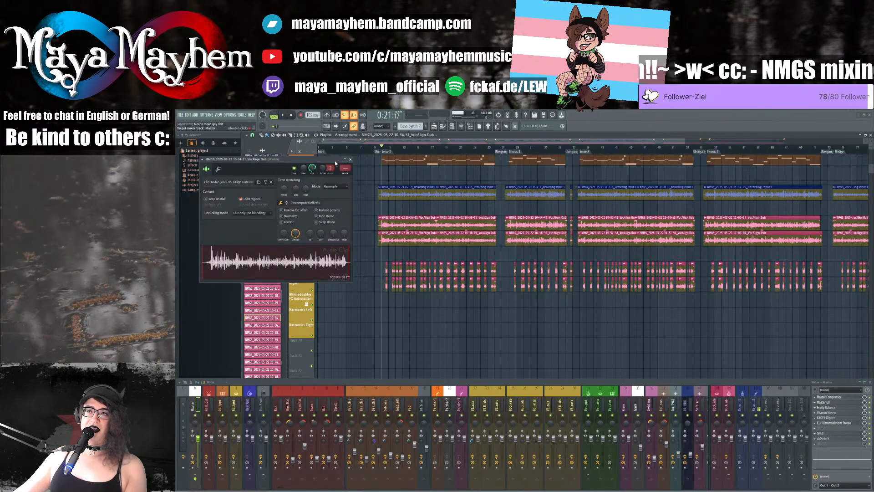
{"action": "left_click_drag", "start_coordinate": [345, 168], "coordinate": [345, 141]}
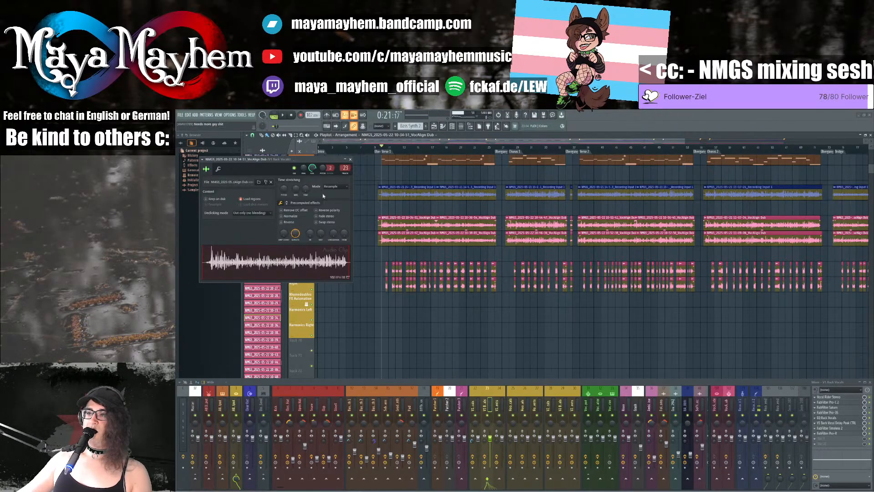
{"action": "left_click_drag", "start_coordinate": [303, 168], "coordinate": [304, 173]}
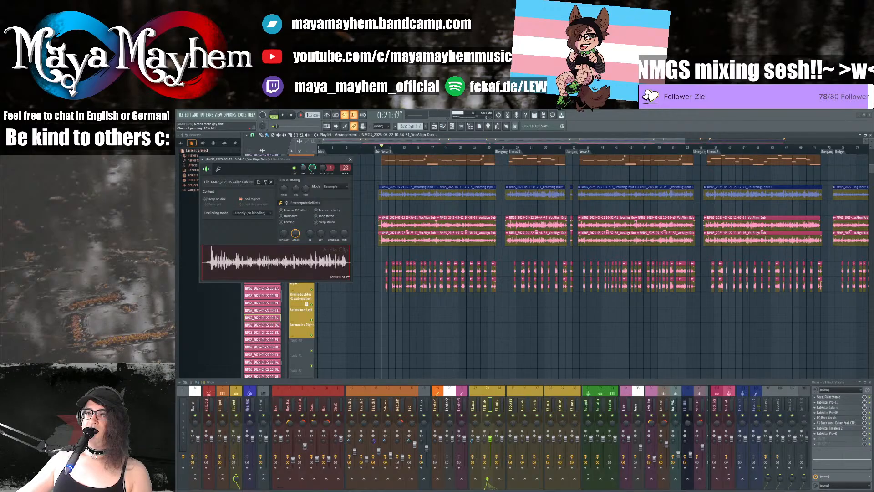
Step: Route the first Verse 1 Back Vocals Right clip to mixer track 23 and pan its channel 15% right
{"action": "double_click", "coordinate": [416, 240]}
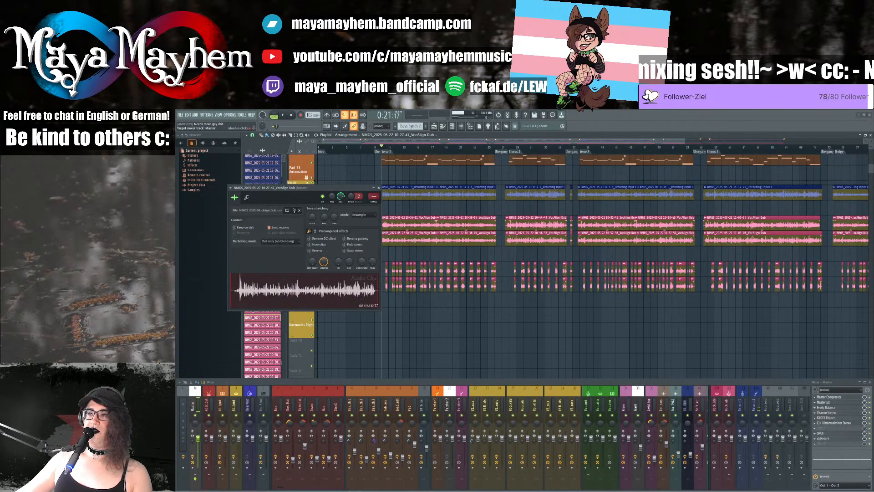
{"action": "left_click_drag", "start_coordinate": [373, 197], "coordinate": [373, 174]}
{"action": "left_click_drag", "start_coordinate": [331, 196], "coordinate": [332, 194]}
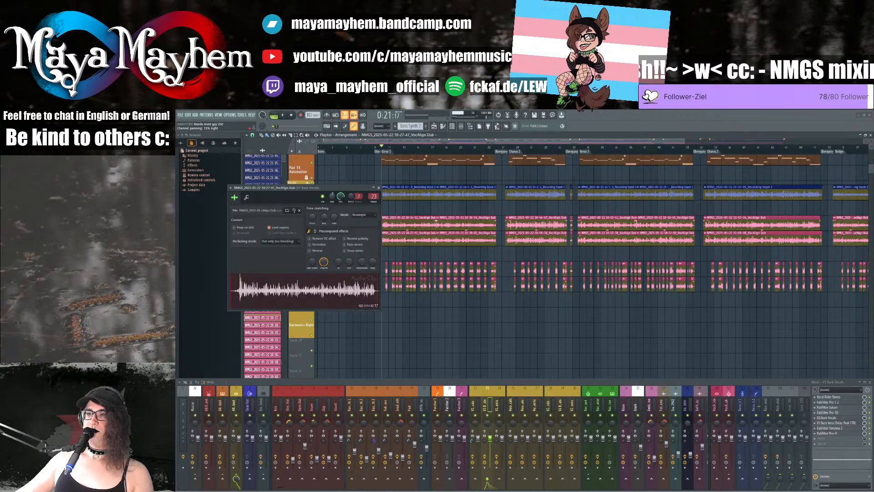
{"action": "left_click", "coordinate": [378, 187]}
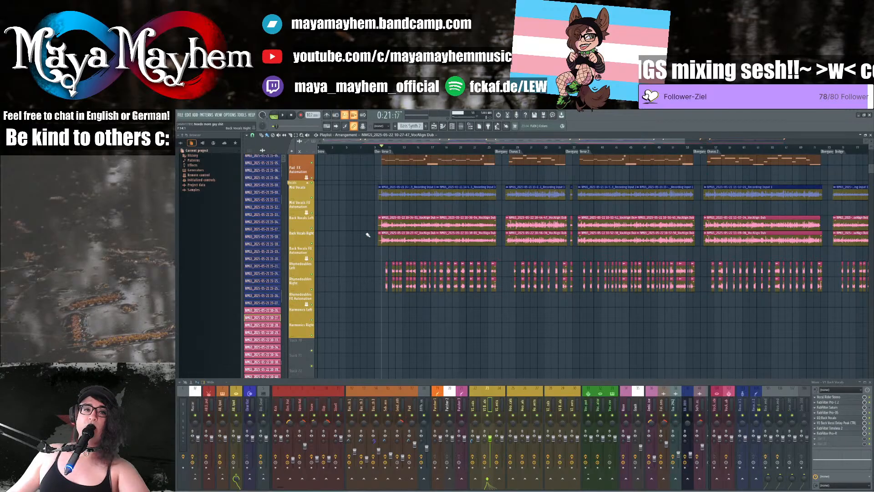
Step: Route the first Verse 1 Rhymedoubles Left clip to mixer track 24 and pan its channel 16% left
{"action": "scroll", "coordinate": [387, 284], "scroll_direction": "up", "scroll_amount": 7}
{"action": "double_click", "coordinate": [394, 266]}
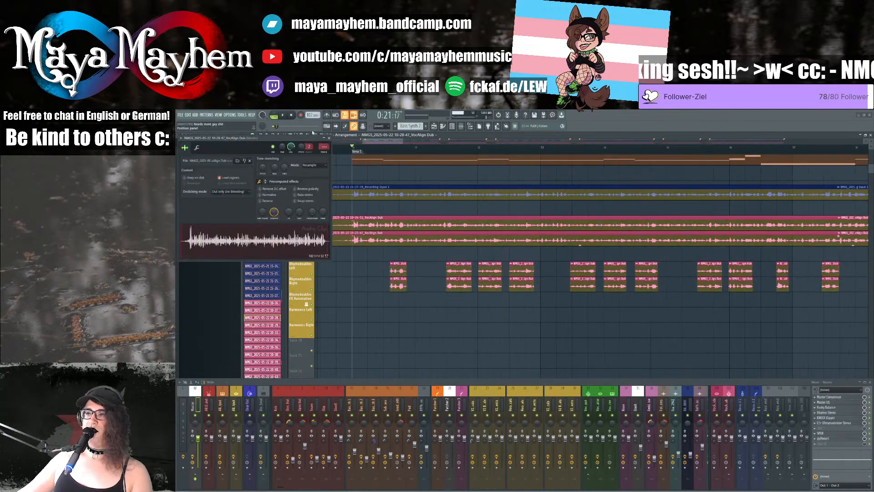
{"action": "left_click_drag", "start_coordinate": [324, 146], "coordinate": [323, 112]}
{"action": "left_click_drag", "start_coordinate": [282, 152], "coordinate": [282, 160]}
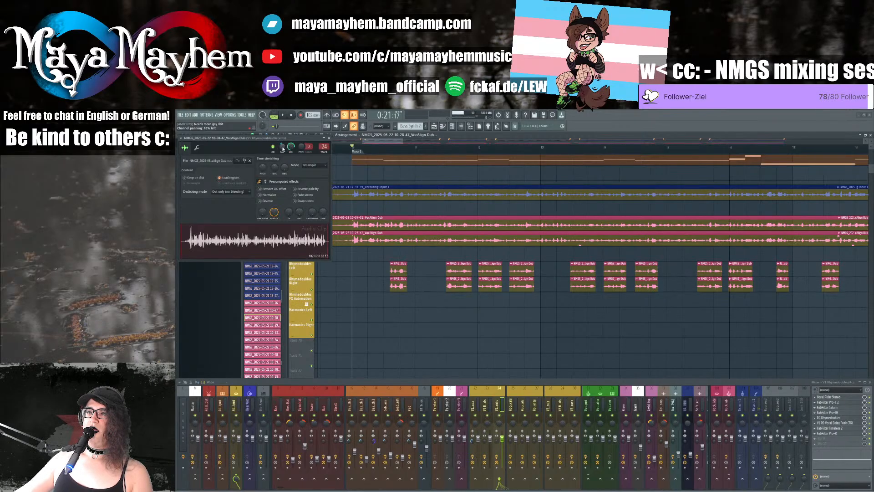
Step: Route the first Verse 1 Rhymedoubles Right clip to mixer track 24 and pan its channel about 15% right
{"action": "double_click", "coordinate": [396, 282]}
{"action": "left_click_drag", "start_coordinate": [331, 154], "coordinate": [331, 133]}
{"action": "left_click_drag", "start_coordinate": [289, 154], "coordinate": [289, 152]}
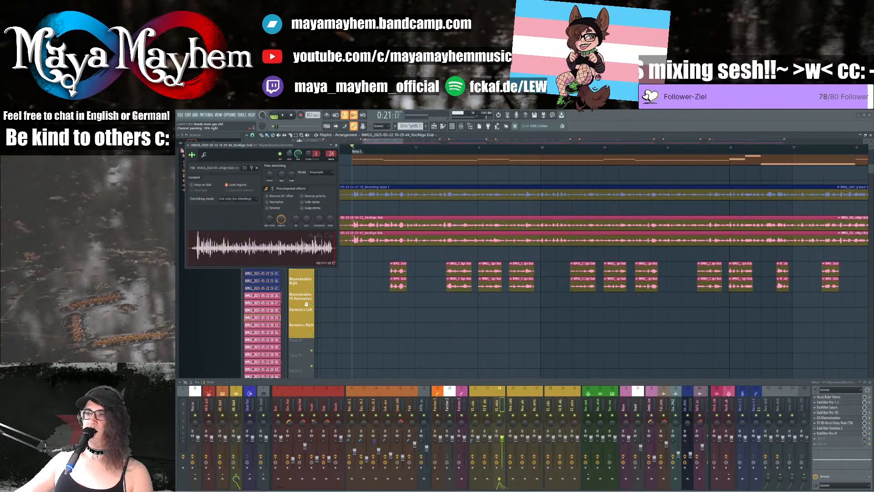
{"action": "left_click", "coordinate": [336, 144]}
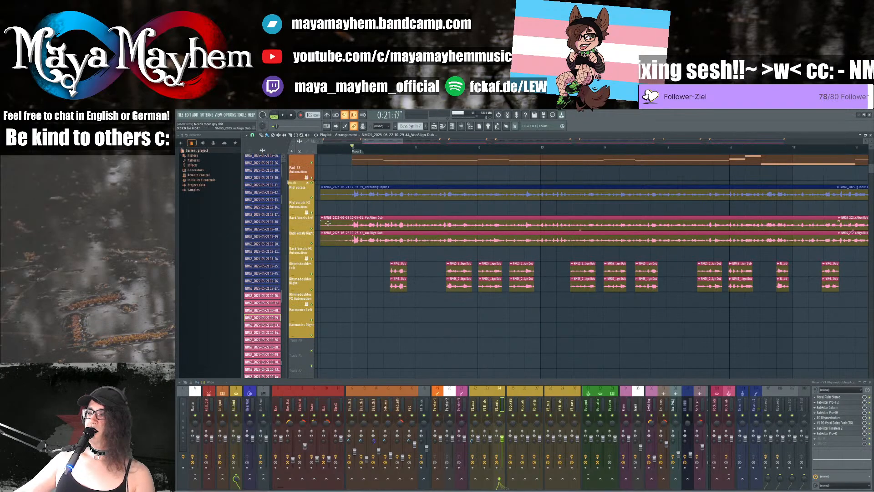
Step: Check the mixer routing of the Chorus 1 Mid Vocals clip
{"action": "scroll", "coordinate": [456, 207], "scroll_direction": "down", "scroll_amount": 8}
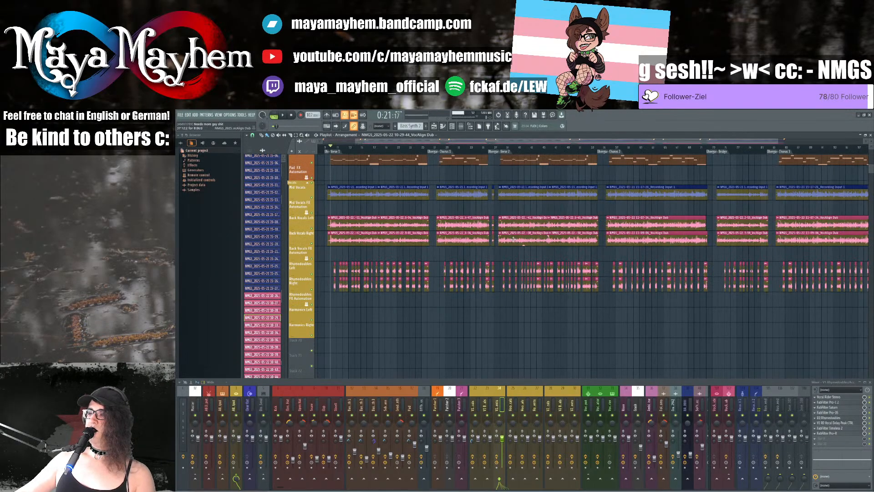
{"action": "scroll", "coordinate": [459, 230], "scroll_direction": "up", "scroll_amount": 1}
{"action": "scroll", "coordinate": [461, 230], "scroll_direction": "up", "scroll_amount": 3}
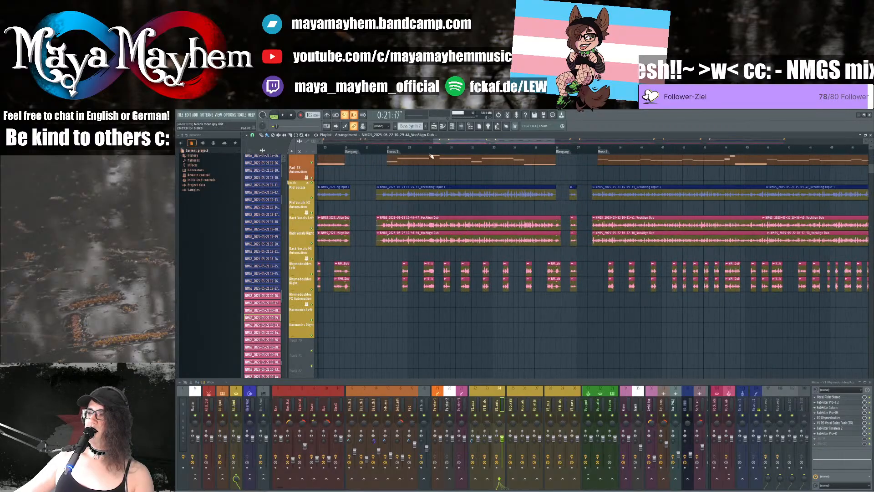
{"action": "double_click", "coordinate": [436, 188]}
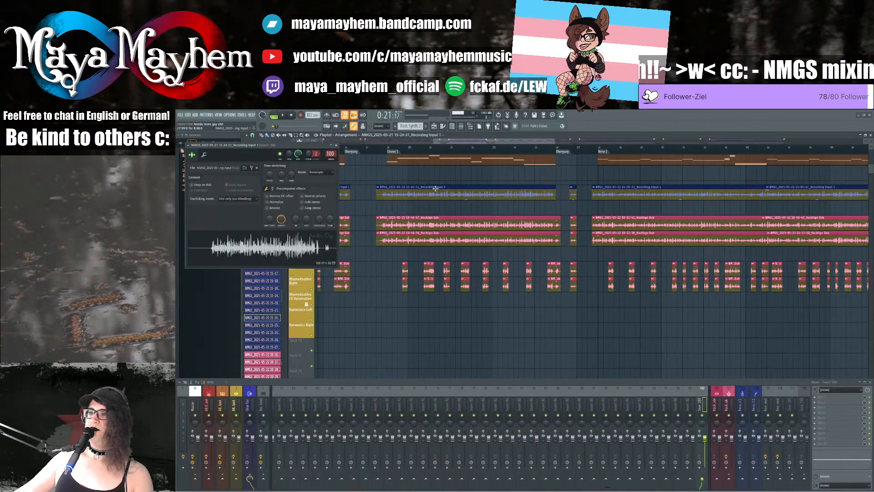
{"action": "left_click", "coordinate": [337, 146]}
{"action": "scroll", "coordinate": [383, 234], "scroll_direction": "down", "scroll_amount": 5}
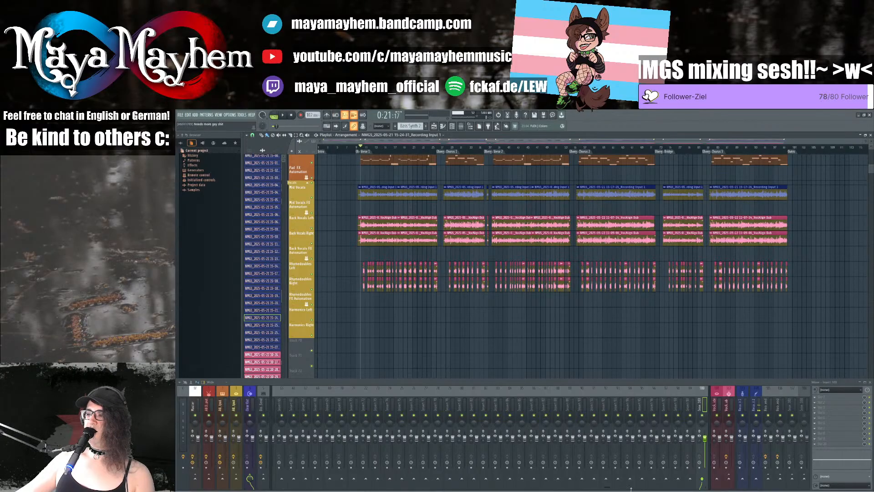
Step: Move six unused mixer tracks from beyond the coloured tracks to directly after the yellow vocal tracks
{"action": "left_click_drag", "start_coordinate": [606, 488], "coordinate": [353, 487]}
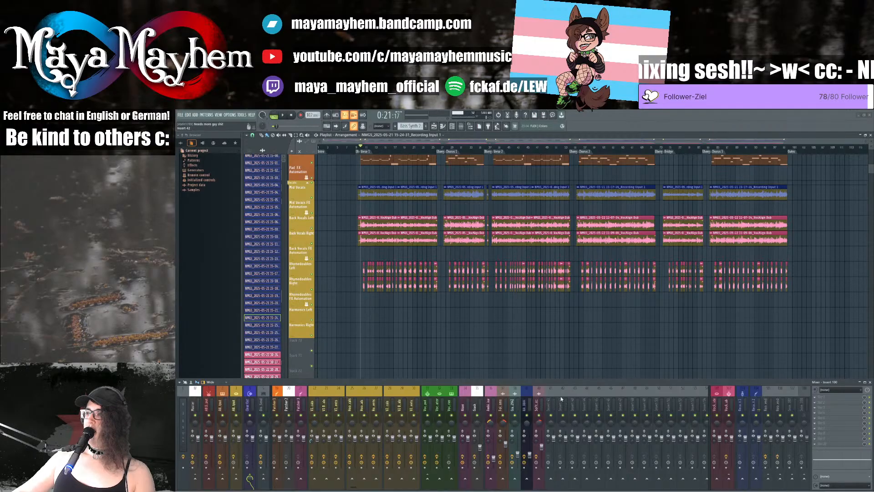
{"action": "left_click", "coordinate": [552, 407]}
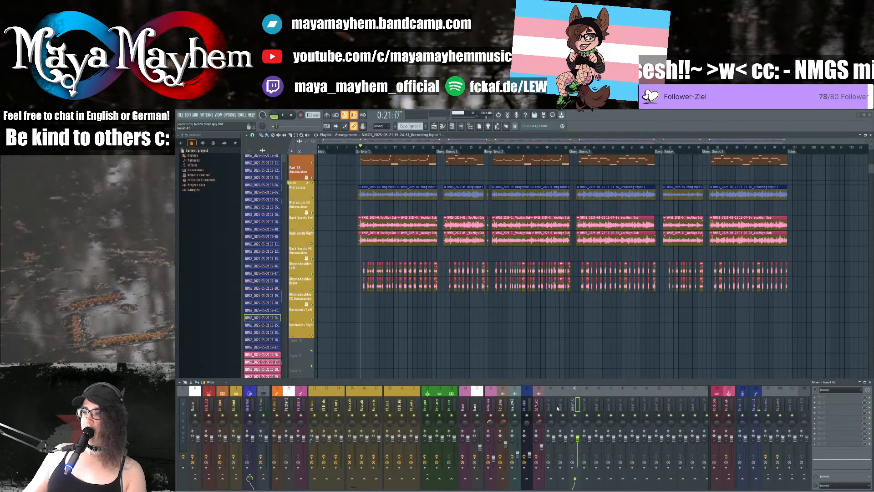
{"action": "left_click_drag", "start_coordinate": [552, 405], "coordinate": [611, 412]}
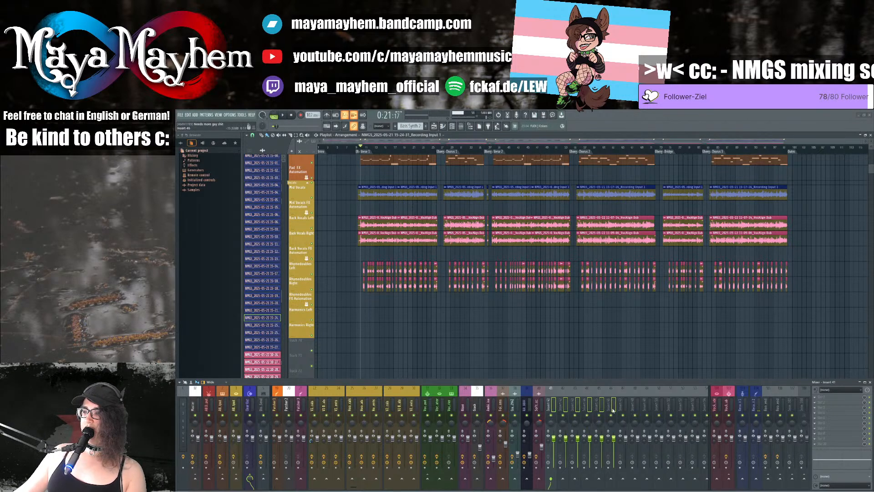
{"action": "key", "text": "alt+Left"}
{"action": "key", "text": "alt+Left"}
{"action": "key", "text": "alt+Left"}
{"action": "key", "text": "alt+Left"}
{"action": "key", "text": "alt+Left"}
{"action": "key", "text": "alt+Left"}
{"action": "key", "text": "alt+Left"}
{"action": "key", "text": "alt+Left"}
{"action": "key", "text": "alt+Left"}
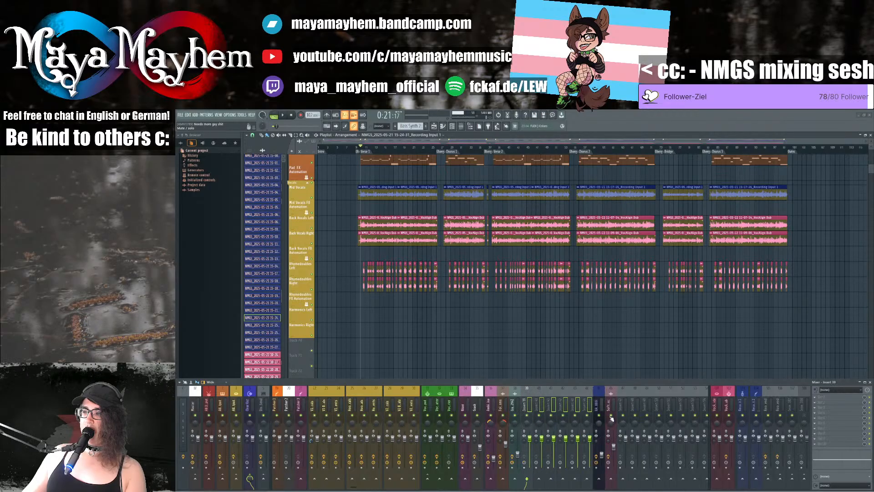
{"action": "key", "text": "alt+Left"}
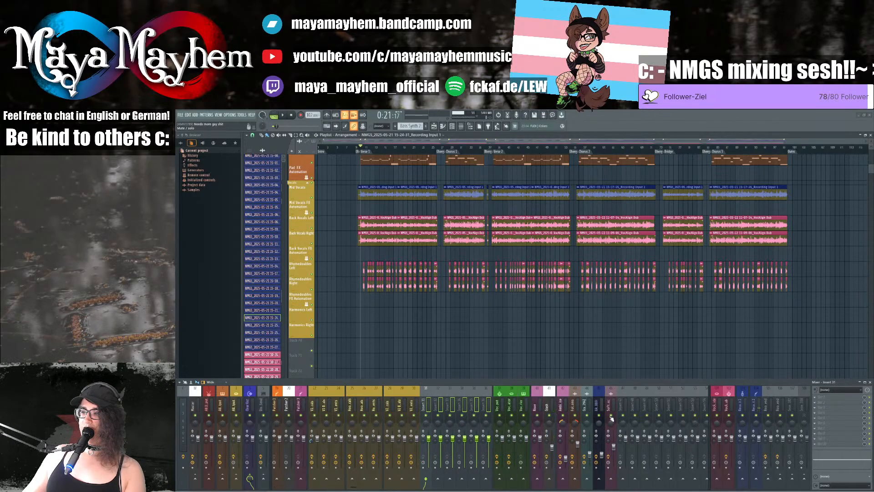
Step: Copy the V2 Mid Vocals mixer track state onto the first empty track after the vocal tracks
{"action": "left_click", "coordinate": [388, 401]}
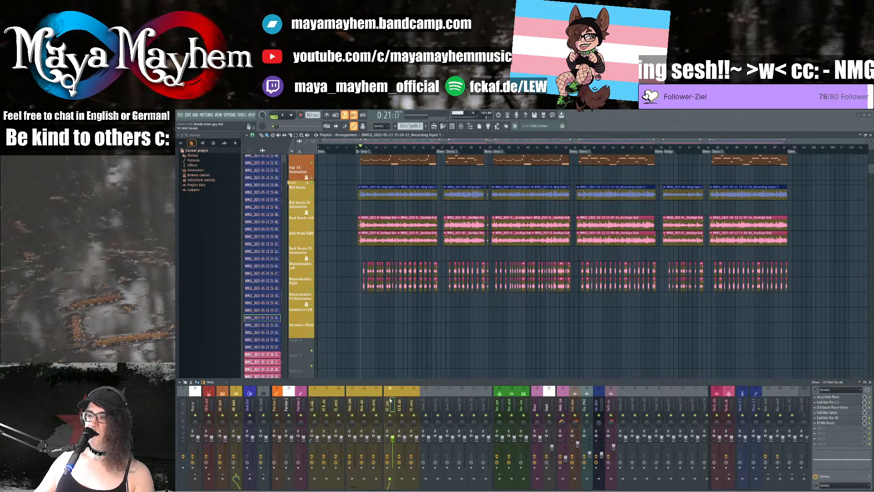
{"action": "right_click", "coordinate": [390, 400]}
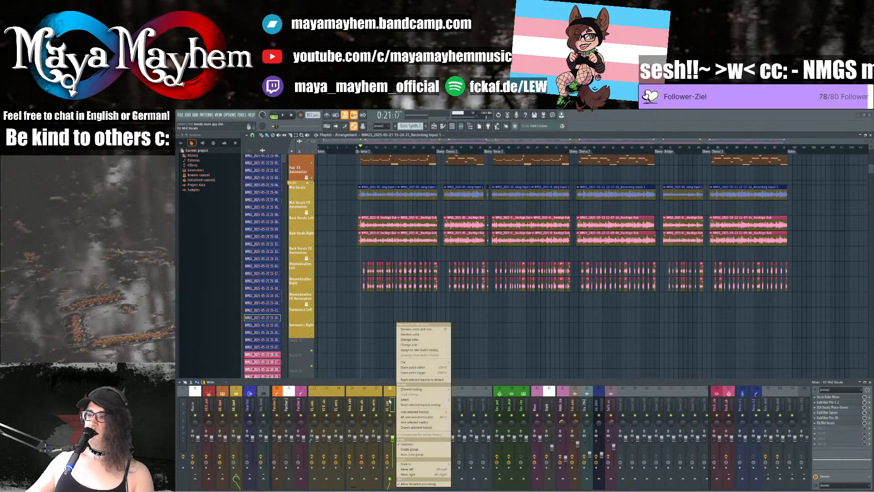
{"action": "mouse_move", "coordinate": [434, 364]}
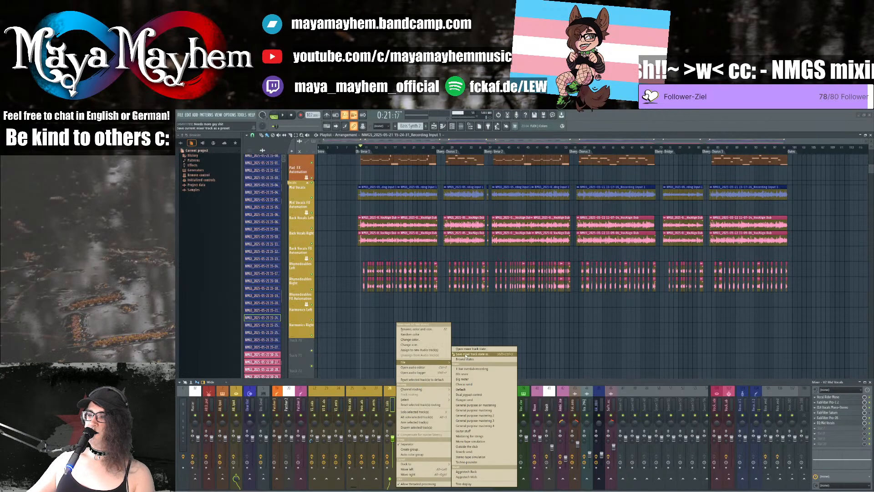
{"action": "left_click", "coordinate": [461, 389]}
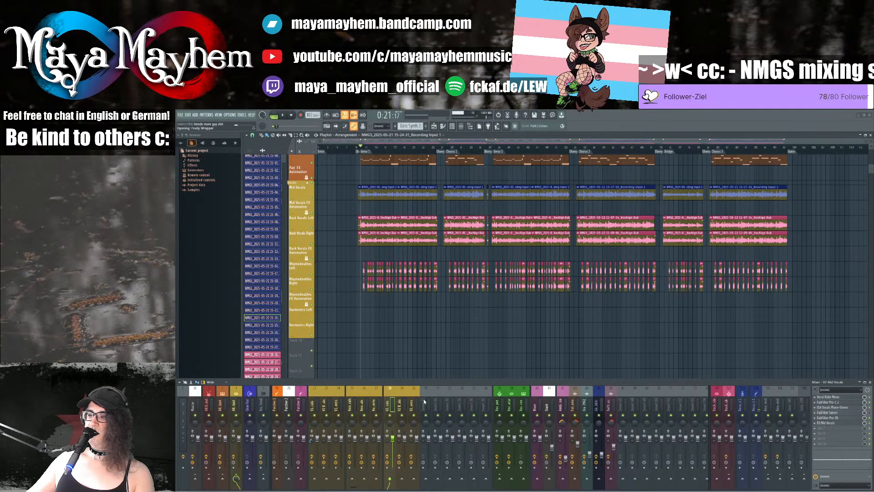
Step: Try to copy the V2 Back Vocals mixer track state onto the next empty track
{"action": "left_click", "coordinate": [402, 405]}
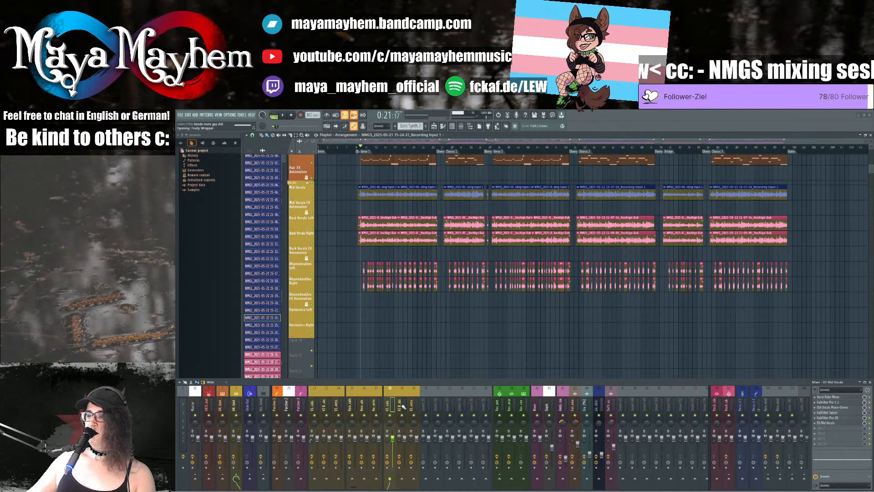
{"action": "right_click", "coordinate": [402, 404]}
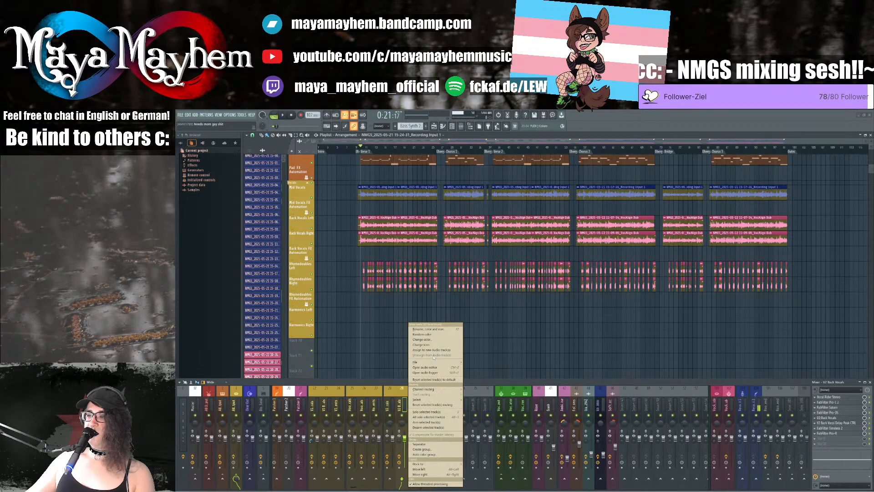
{"action": "mouse_move", "coordinate": [444, 362]}
{"action": "left_click_drag", "start_coordinate": [477, 354], "coordinate": [438, 405]}
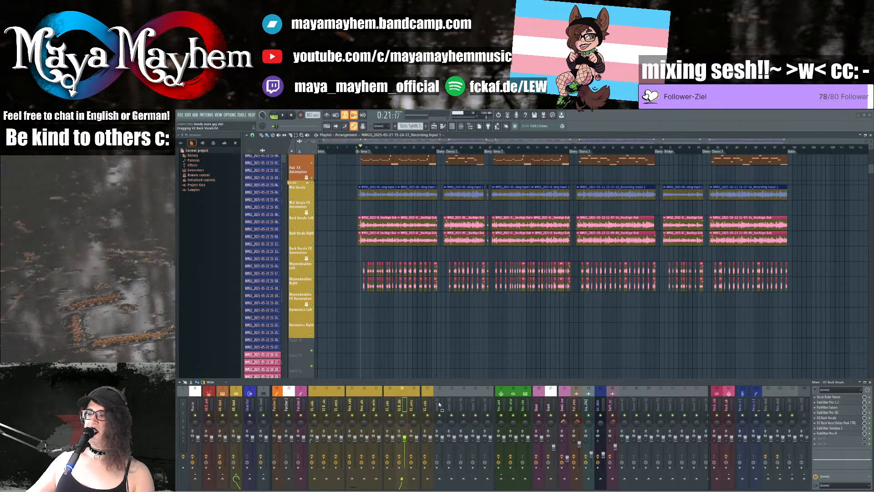
{"action": "left_click_drag", "start_coordinate": [413, 408], "coordinate": [402, 404]}
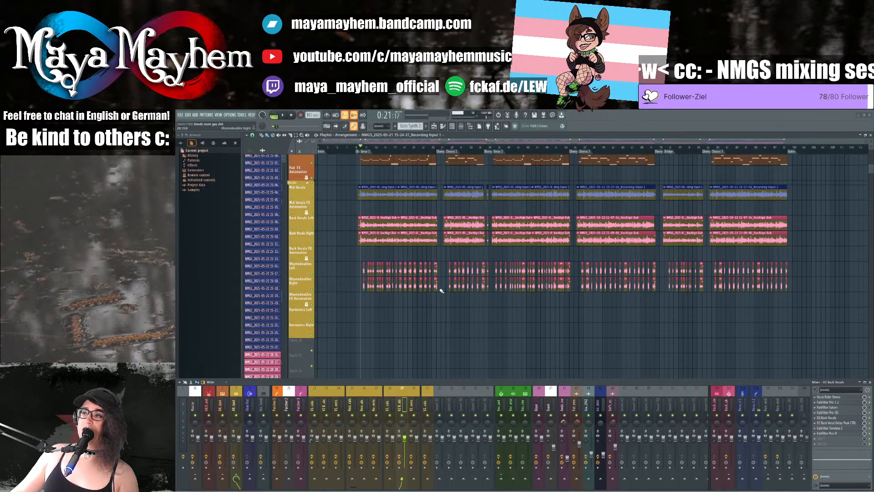
Step: Route the first Verse 2 Mid Vocals clip to mixer track 28, V2 Mid Vocals
{"action": "double_click", "coordinate": [512, 191]}
{"action": "left_click_drag", "start_coordinate": [331, 154], "coordinate": [331, 187]}
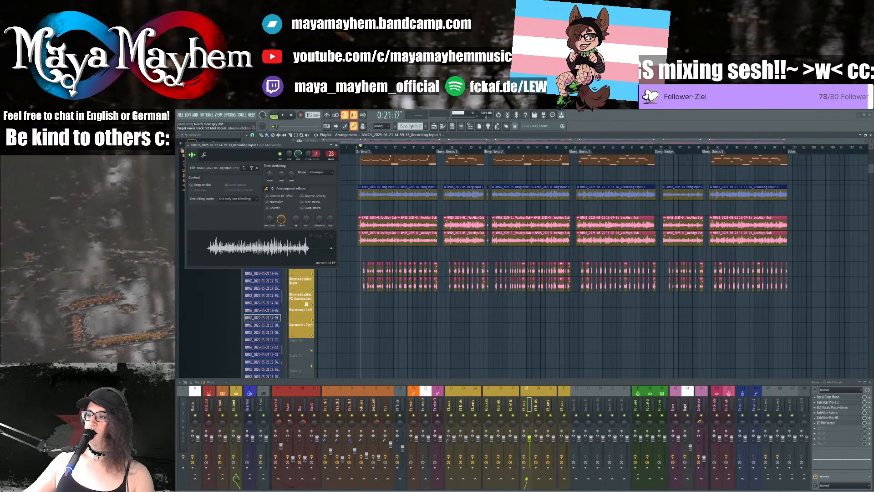
{"action": "left_click", "coordinate": [336, 144]}
Step: Route the first Verse 2 Back Vocals Left clip to mixer track 29
{"action": "left_click", "coordinate": [504, 218]}
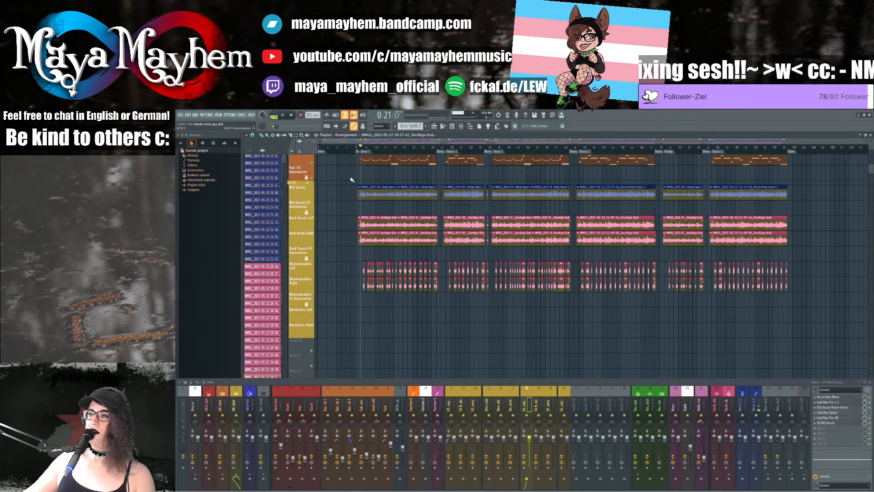
{"action": "double_click", "coordinate": [523, 220]}
{"action": "double_click", "coordinate": [360, 182]}
{"action": "scroll", "coordinate": [360, 182], "scroll_direction": "up", "scroll_amount": 1}
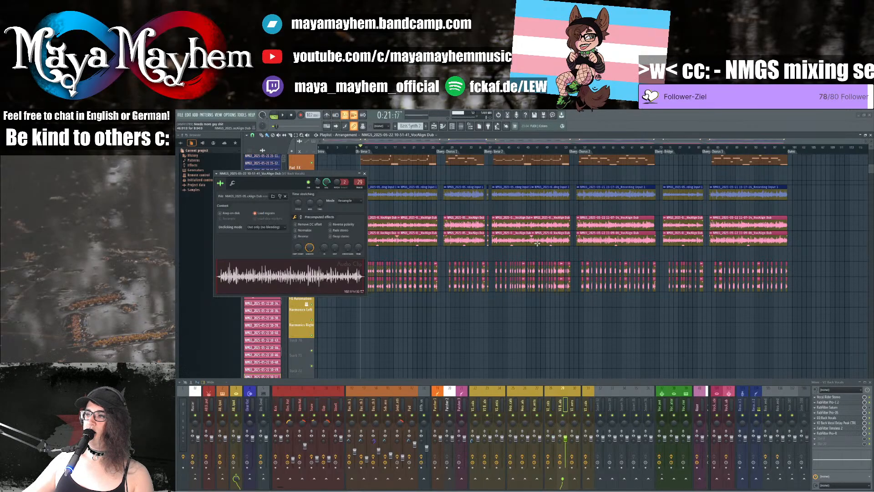
Step: Route the Verse 2 Back Vocals Right clip to mixer track 29 and pan its channel about 15% right
{"action": "double_click", "coordinate": [548, 226]}
{"action": "scroll", "coordinate": [338, 160], "scroll_direction": "up", "scroll_amount": 20}
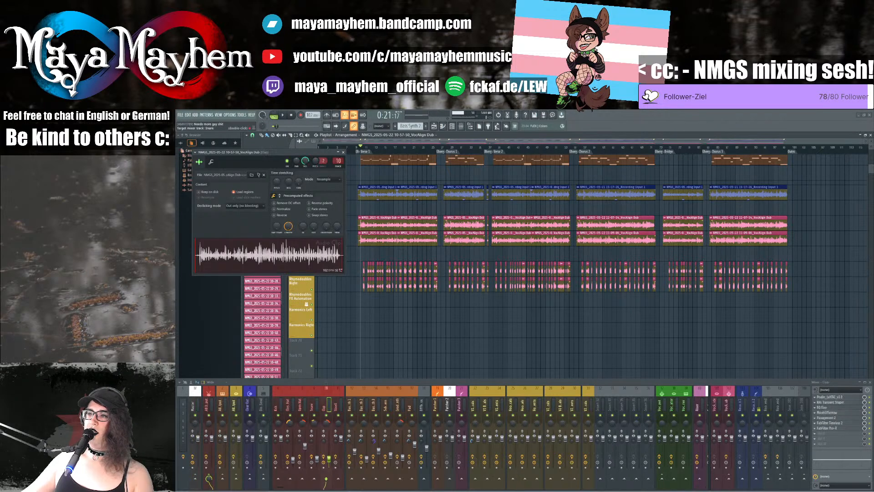
{"action": "scroll", "coordinate": [338, 163], "scroll_direction": "up", "scroll_amount": 4}
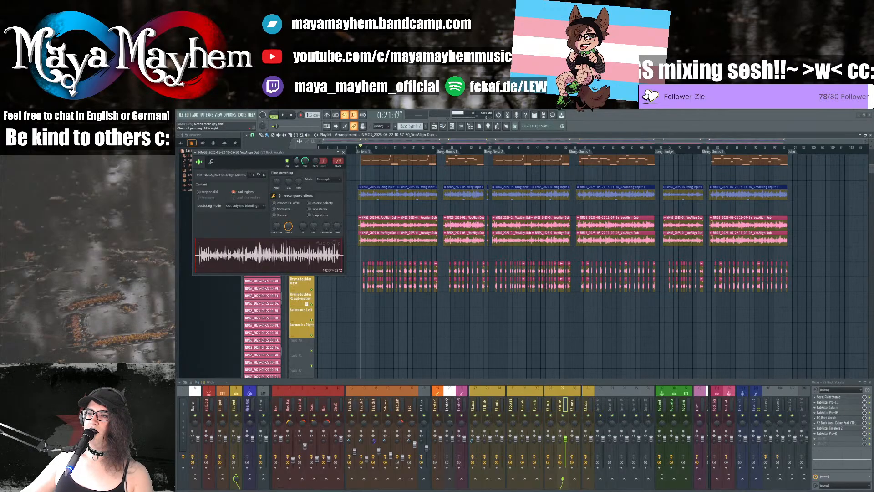
{"action": "left_click", "coordinate": [343, 152]}
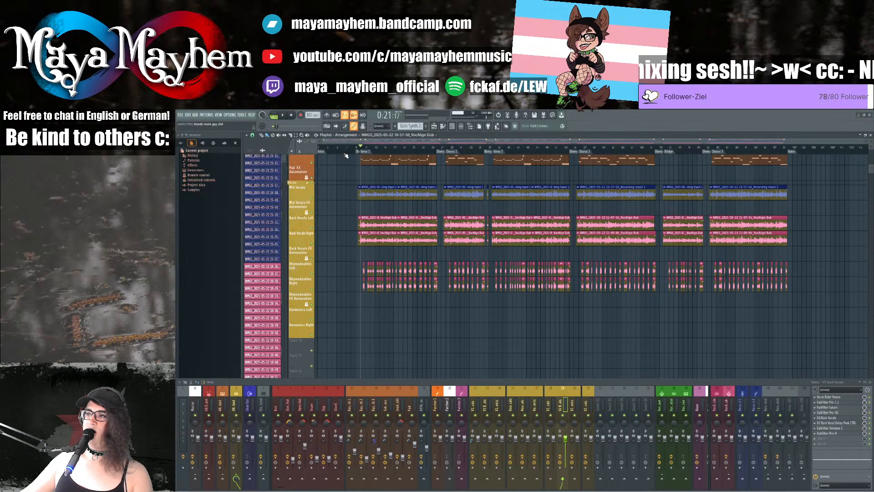
Step: Route a Verse 2 Rhymedoubles Left clip to mixer track 30 and pan its channel 15% left
{"action": "scroll", "coordinate": [512, 269], "scroll_direction": "up", "scroll_amount": 4}
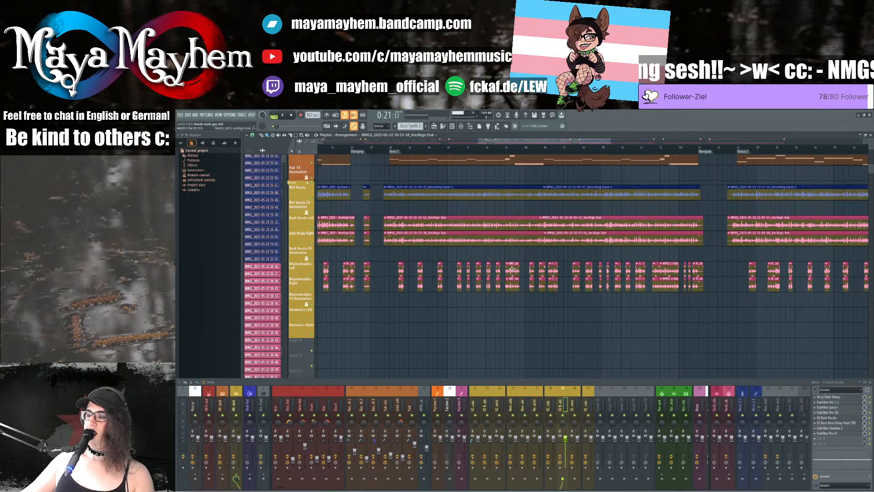
{"action": "double_click", "coordinate": [511, 269]}
{"action": "left_click_drag", "start_coordinate": [374, 196], "coordinate": [373, 153]}
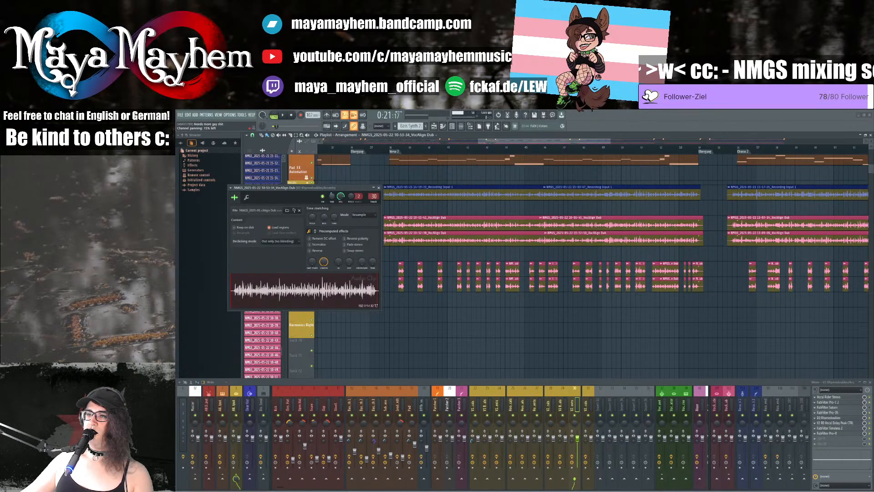
Step: Route a Verse 2 Rhymedoubles Right clip to mixer track 30 and pan its channel 15% right
{"action": "double_click", "coordinate": [554, 287]}
{"action": "left_click_drag", "start_coordinate": [352, 175], "coordinate": [353, 137]}
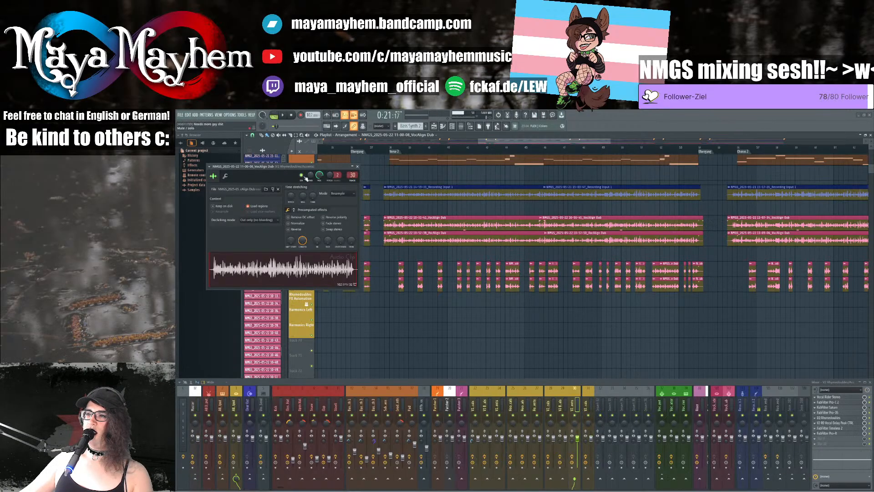
{"action": "left_click_drag", "start_coordinate": [311, 175], "coordinate": [311, 173]}
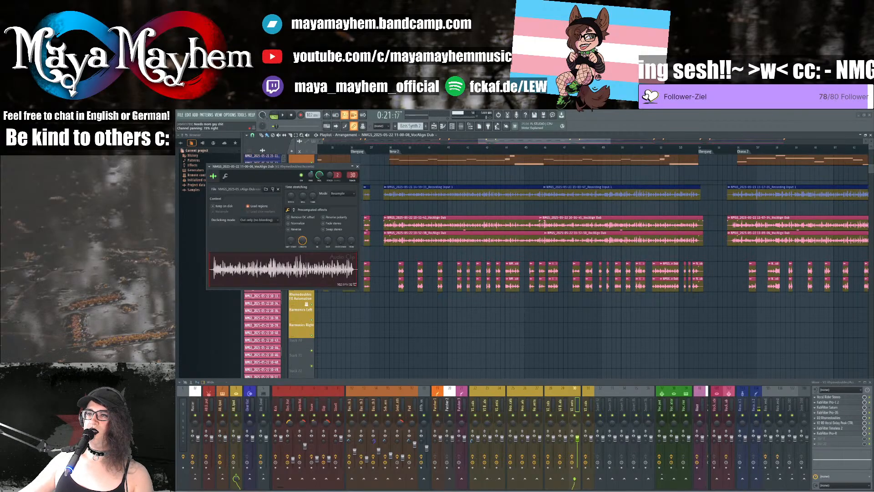
{"action": "left_click", "coordinate": [358, 167]}
{"action": "scroll", "coordinate": [356, 208], "scroll_direction": "down", "scroll_amount": 4}
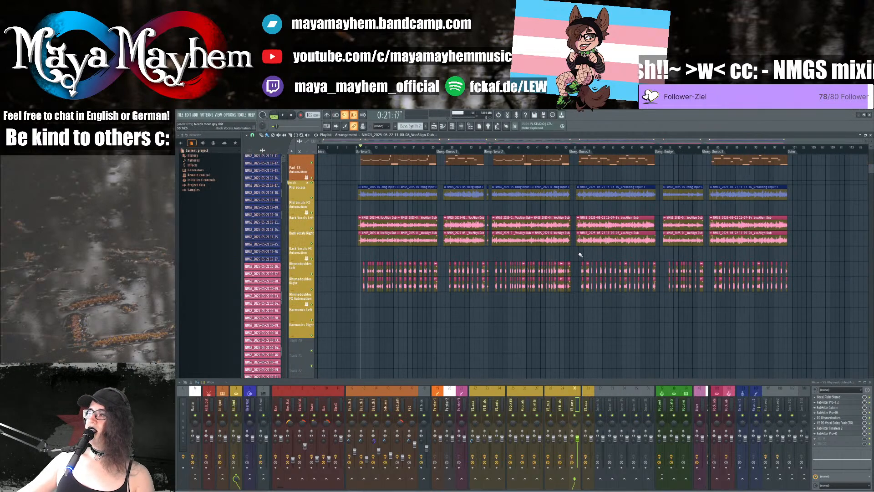
Step: Play Verse 1 from its start with the V1 Mid Vocals mixer track selected, and stop playback
{"action": "left_click", "coordinate": [361, 147]}
{"action": "left_click", "coordinate": [476, 401]}
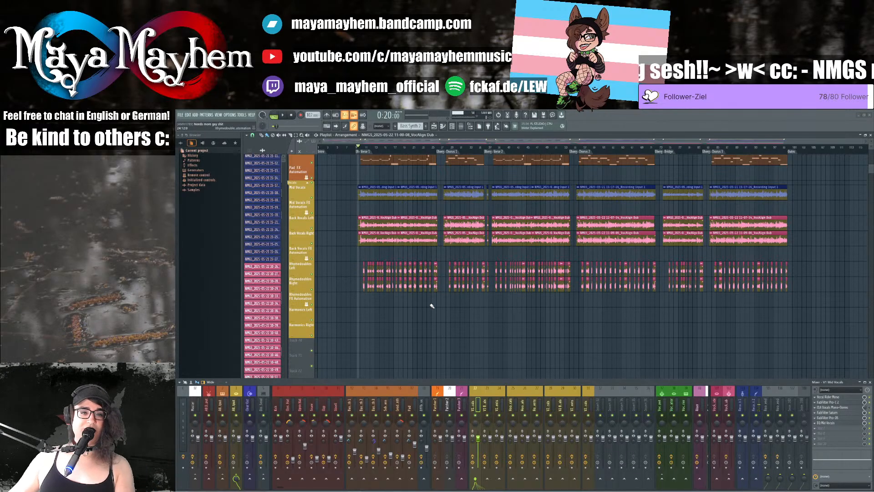
{"action": "key", "text": "space"}
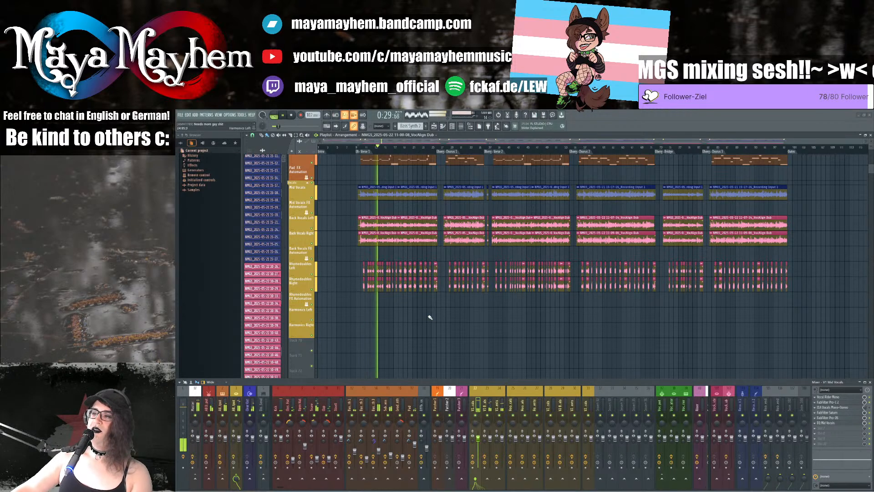
{"action": "key", "text": "space"}
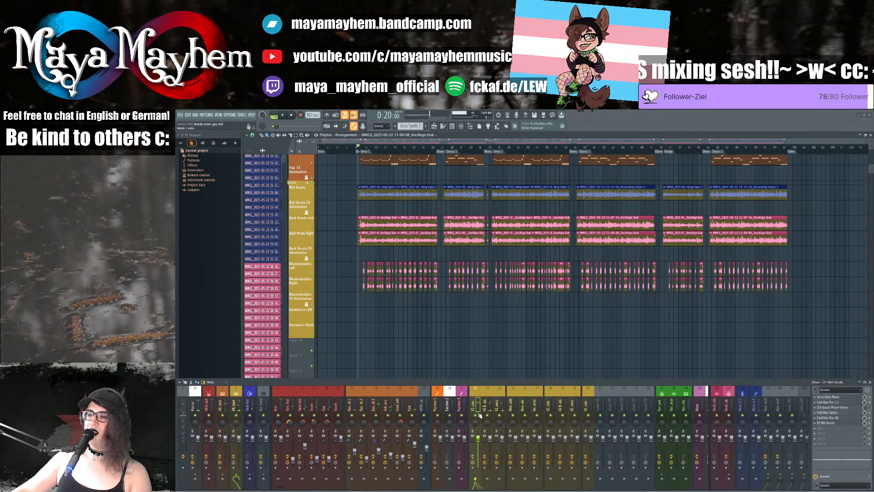
Step: Play Verse 1 and raise the Vocal Rider target on the V1 Mid Vocals mixer track
{"action": "left_click", "coordinate": [836, 397]}
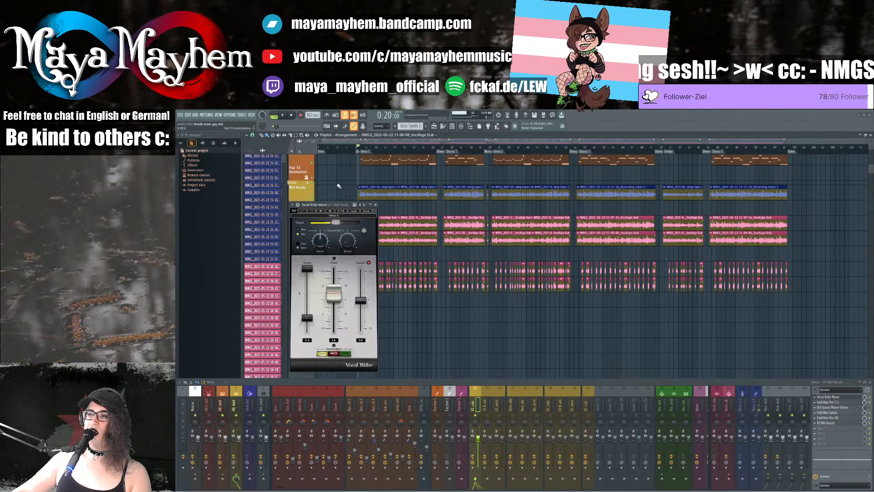
{"action": "key", "text": "space"}
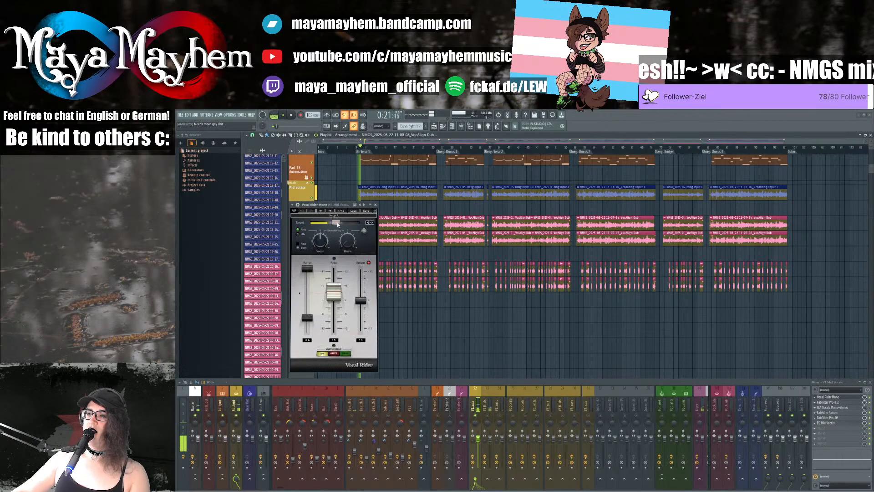
{"action": "left_click_drag", "start_coordinate": [337, 222], "coordinate": [345, 223]}
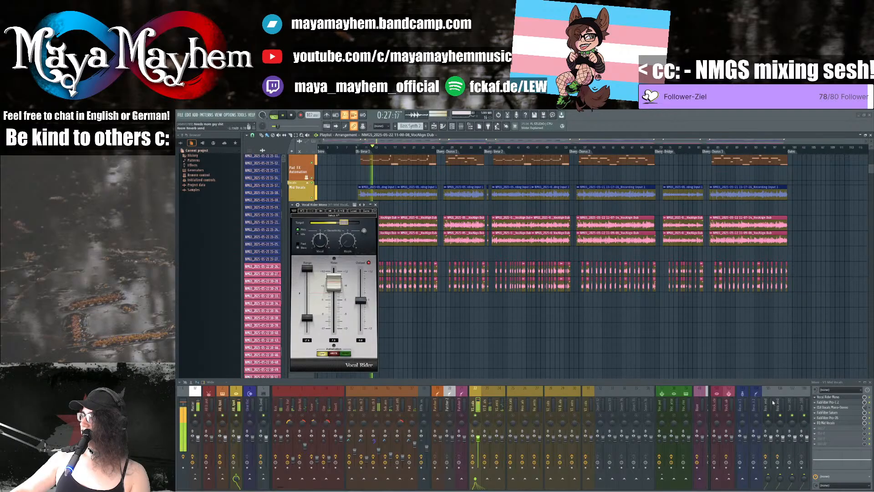
Step: Inspect the FabFilter Pro-C 2 and Saturn settings on the V1 Mid Vocals track during playback, and stop playback
{"action": "left_click", "coordinate": [833, 403]}
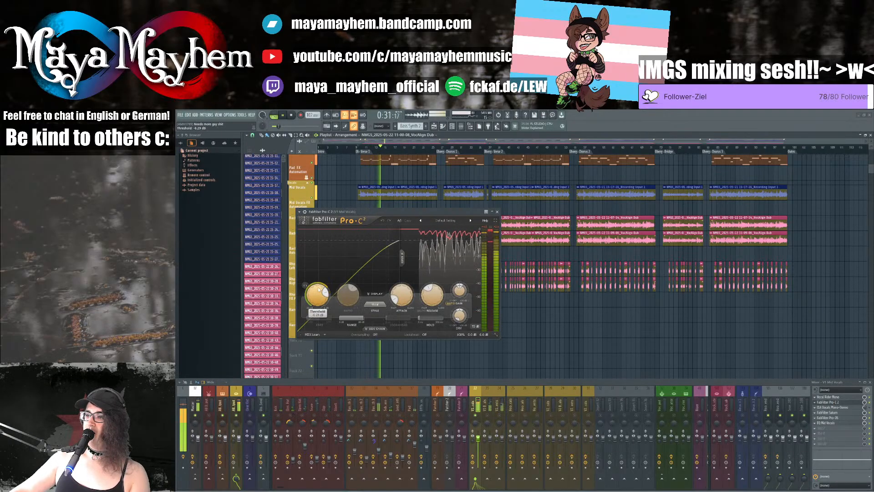
{"action": "left_click", "coordinate": [497, 211]}
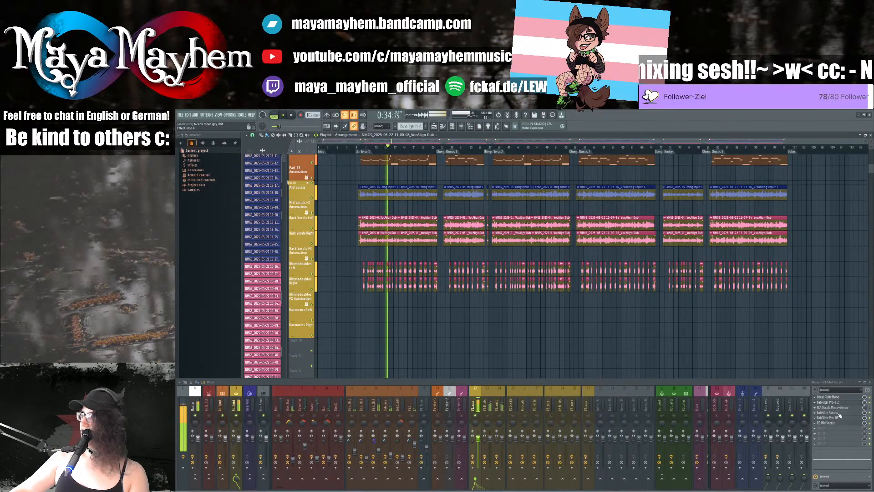
{"action": "left_click", "coordinate": [839, 413]}
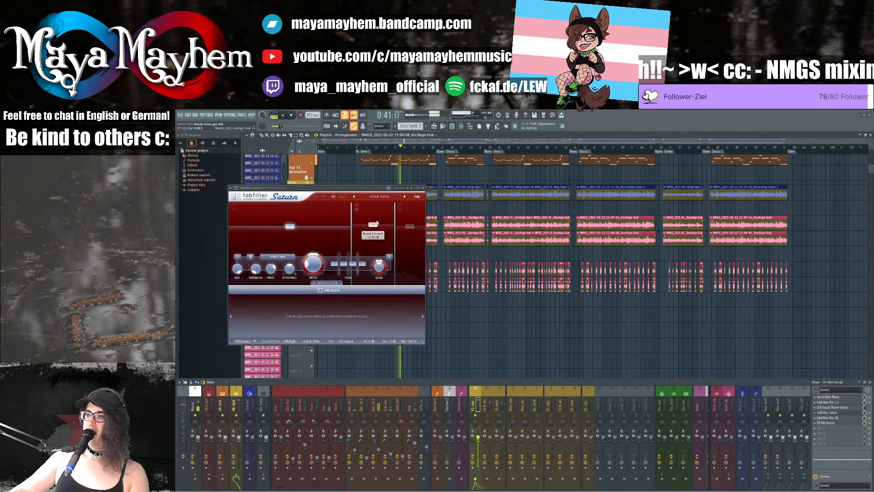
{"action": "left_click_drag", "start_coordinate": [310, 187], "coordinate": [322, 278]}
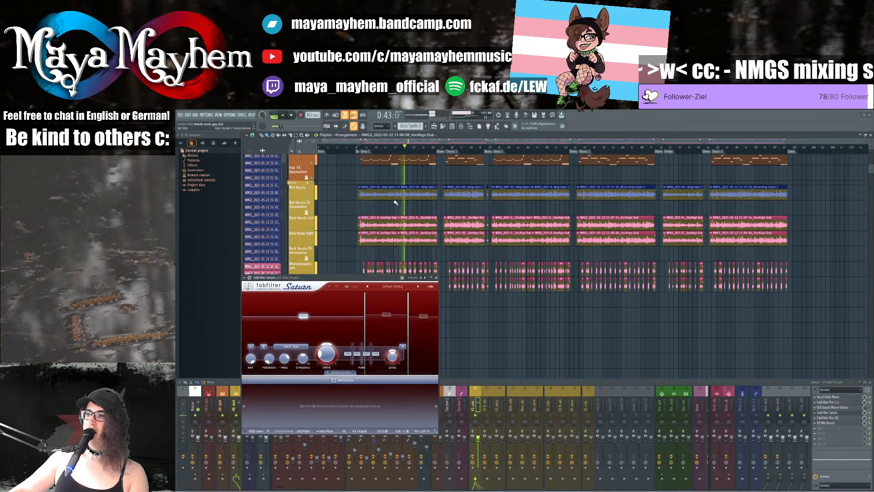
{"action": "scroll", "coordinate": [395, 203], "scroll_direction": "up", "scroll_amount": 6}
{"action": "key", "text": "space"}
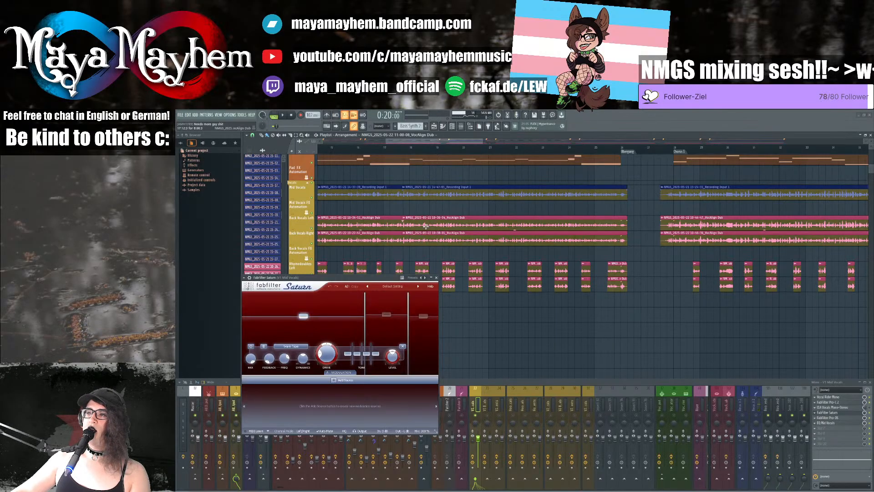
Step: Route the second Verse 1 Mid Vocals clip to mixer track 22 and close the Saturn window
{"action": "double_click", "coordinate": [433, 198]}
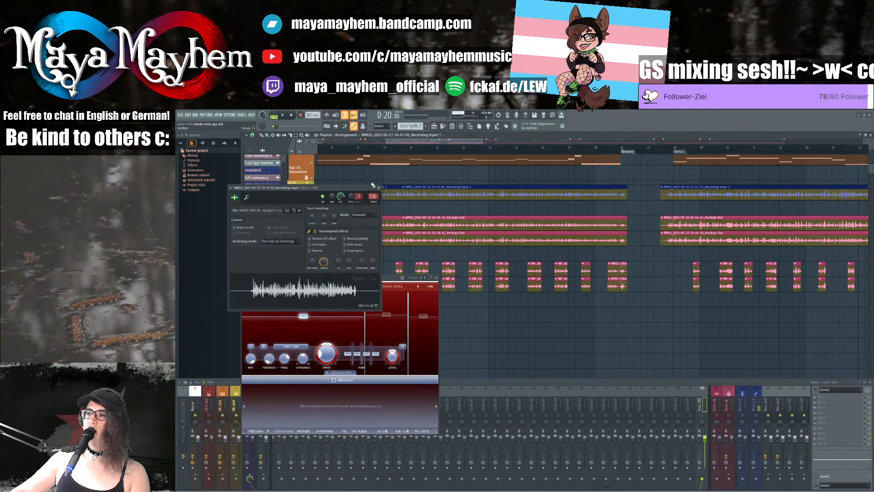
{"action": "left_click_drag", "start_coordinate": [376, 196], "coordinate": [377, 236]}
{"action": "left_click", "coordinate": [437, 277]}
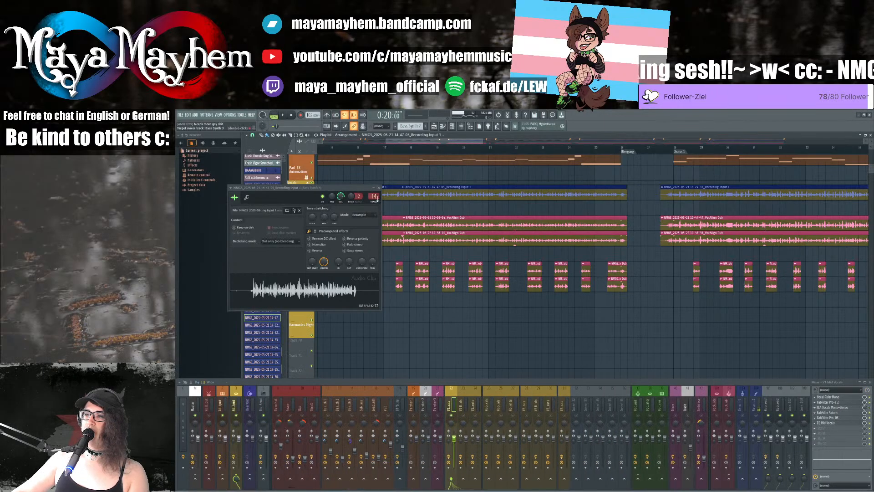
{"action": "left_click_drag", "start_coordinate": [376, 197], "coordinate": [376, 193]}
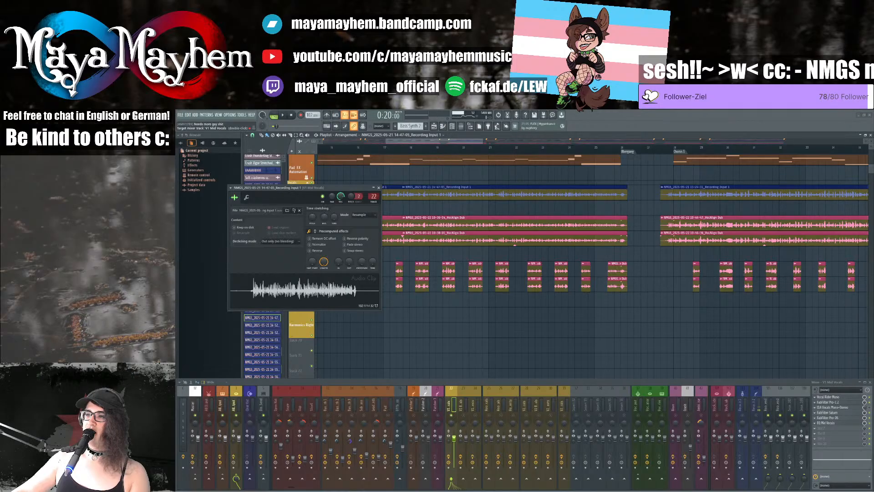
Step: Route the second Verse 1 Back Vocals Left and Right clips to mixer track 23, panning the left one 15% left
{"action": "double_click", "coordinate": [444, 226]}
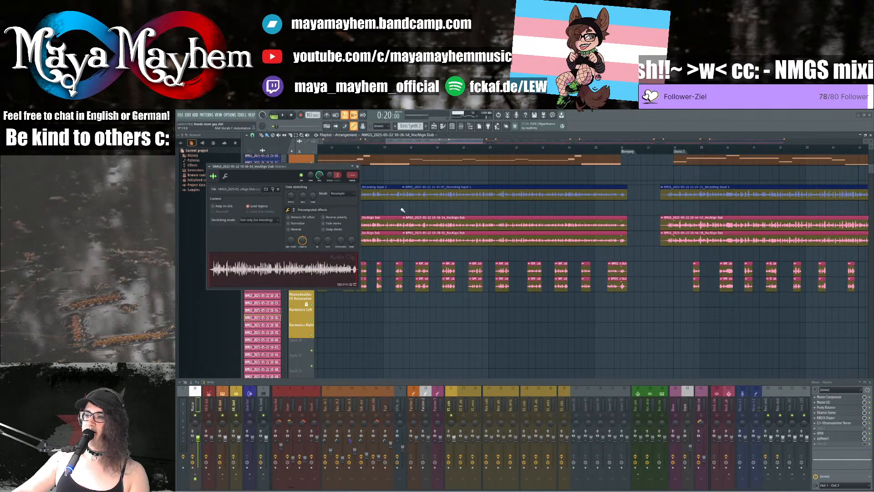
{"action": "left_click_drag", "start_coordinate": [352, 175], "coordinate": [352, 161]}
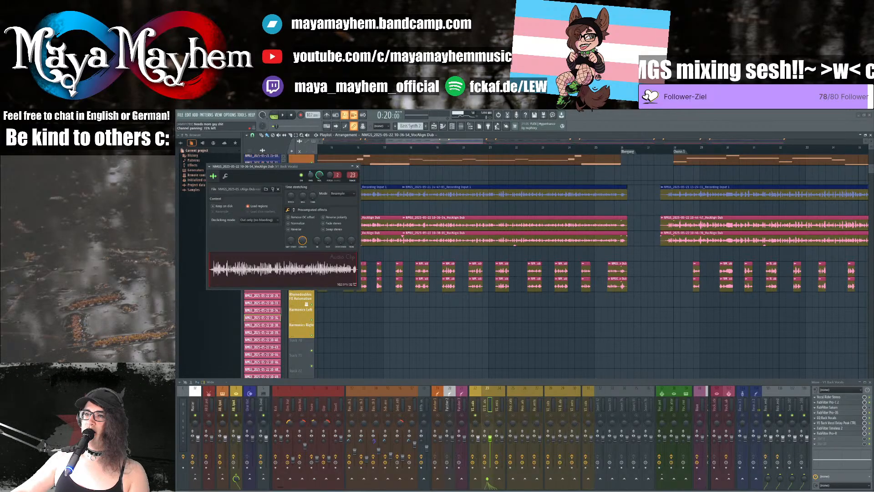
{"action": "double_click", "coordinate": [418, 232]}
{"action": "left_click_drag", "start_coordinate": [359, 182], "coordinate": [359, 169]}
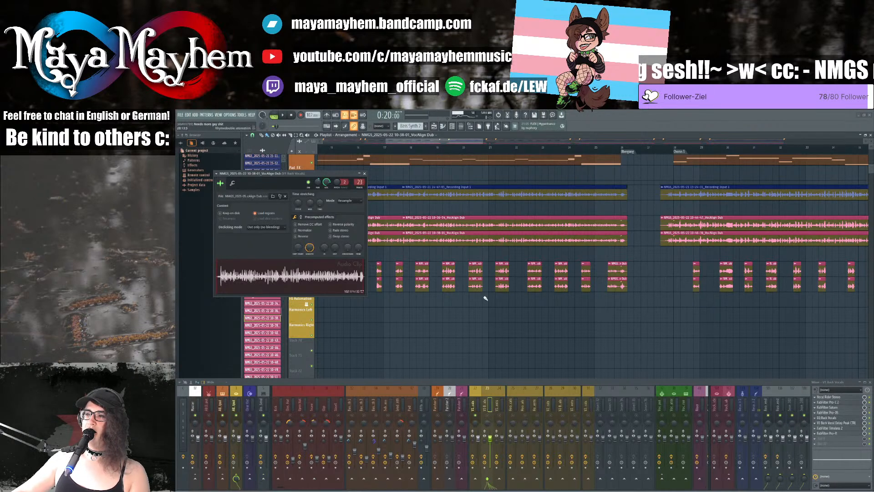
Step: Route the Rhymedoubles Left and Right clips in the second half of Verse 1 to mixer track 24, panning the left one to the left
{"action": "double_click", "coordinate": [446, 266]}
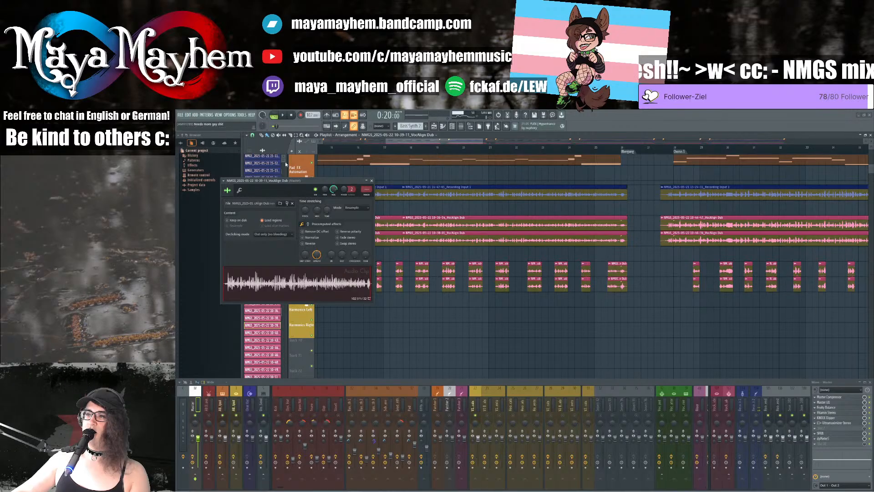
{"action": "left_click_drag", "start_coordinate": [367, 190], "coordinate": [367, 179]}
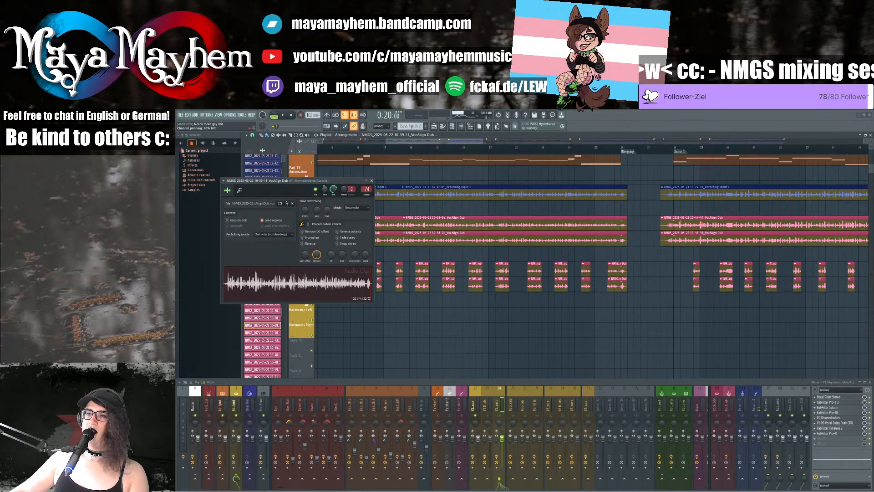
{"action": "left_click", "coordinate": [403, 238]}
{"action": "left_click", "coordinate": [450, 282]}
{"action": "double_click", "coordinate": [450, 283]}
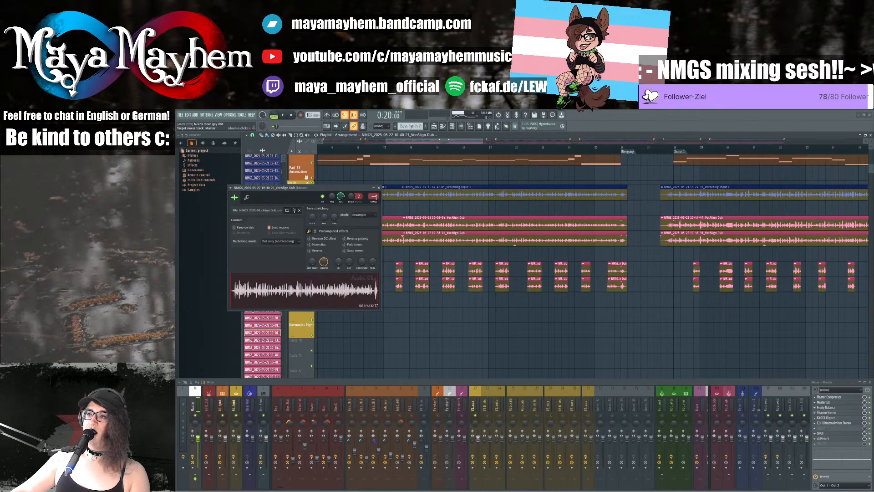
{"action": "left_click_drag", "start_coordinate": [374, 196], "coordinate": [374, 188]}
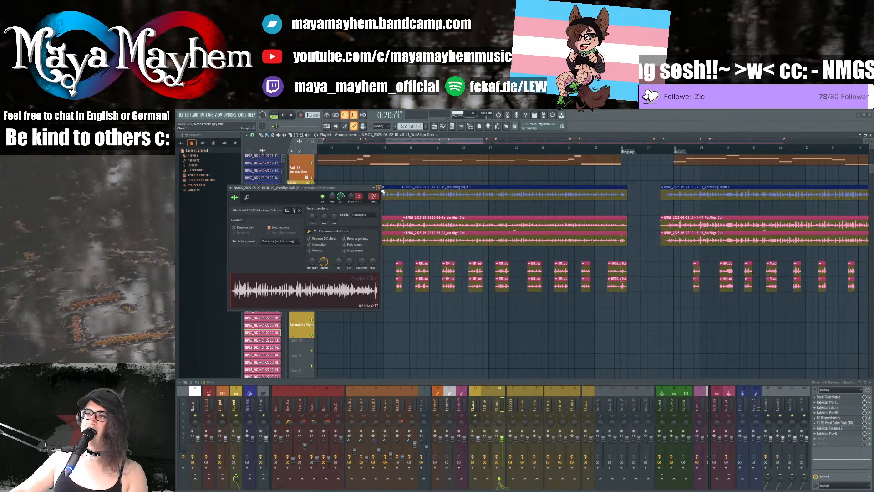
{"action": "left_click", "coordinate": [378, 187]}
Step: Check the vocal clip routing in Verse 2 and route its second Mid Vocals clip to mixer track 28
{"action": "scroll", "coordinate": [420, 264], "scroll_direction": "down", "scroll_amount": 6}
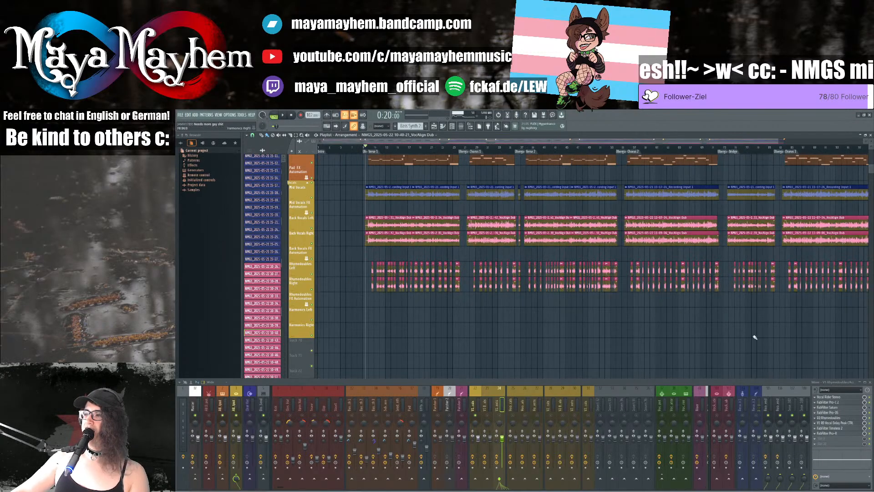
{"action": "scroll", "coordinate": [566, 234], "scroll_direction": "up", "scroll_amount": 4}
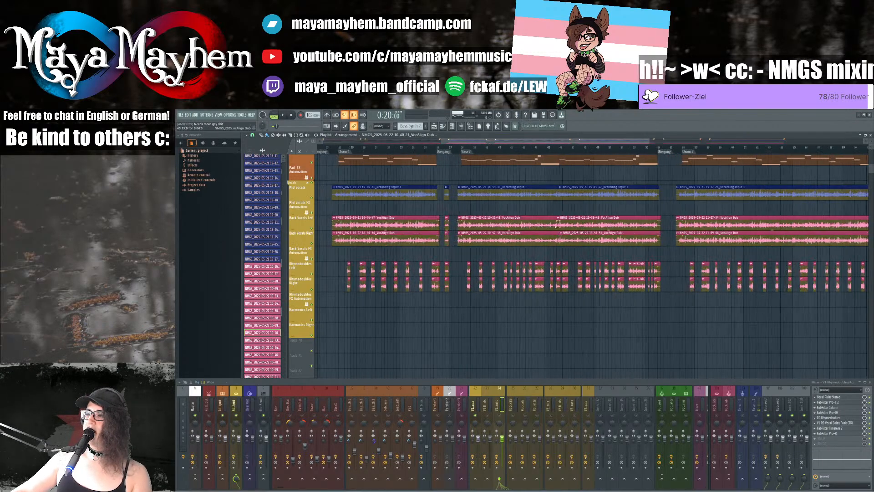
{"action": "double_click", "coordinate": [515, 217]}
{"action": "double_click", "coordinate": [556, 192]}
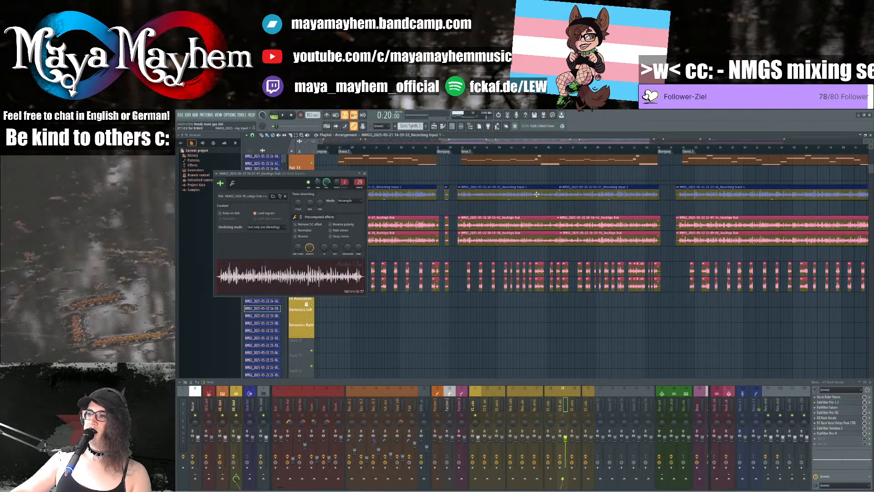
{"action": "double_click", "coordinate": [585, 193]}
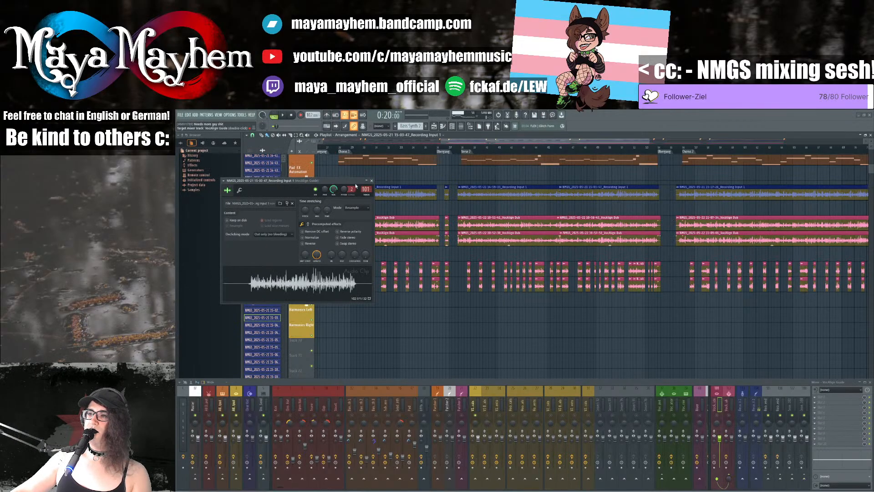
{"action": "left_click_drag", "start_coordinate": [367, 189], "coordinate": [367, 253]}
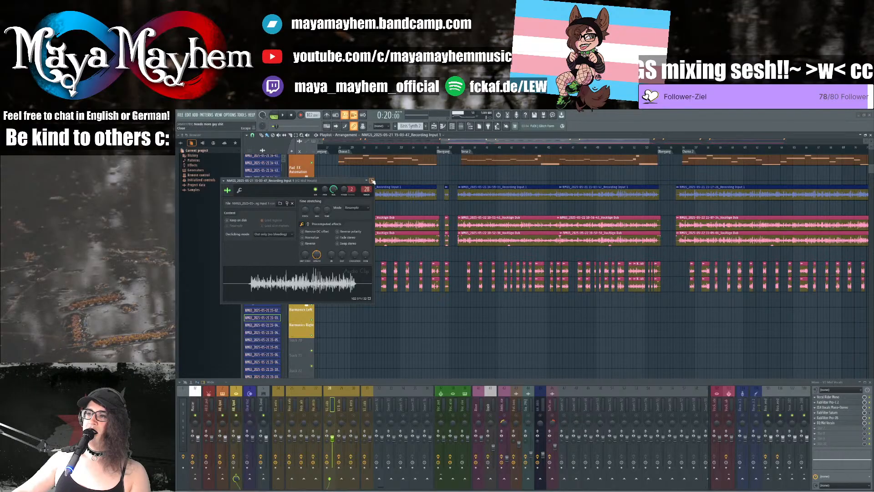
{"action": "left_click", "coordinate": [371, 181]}
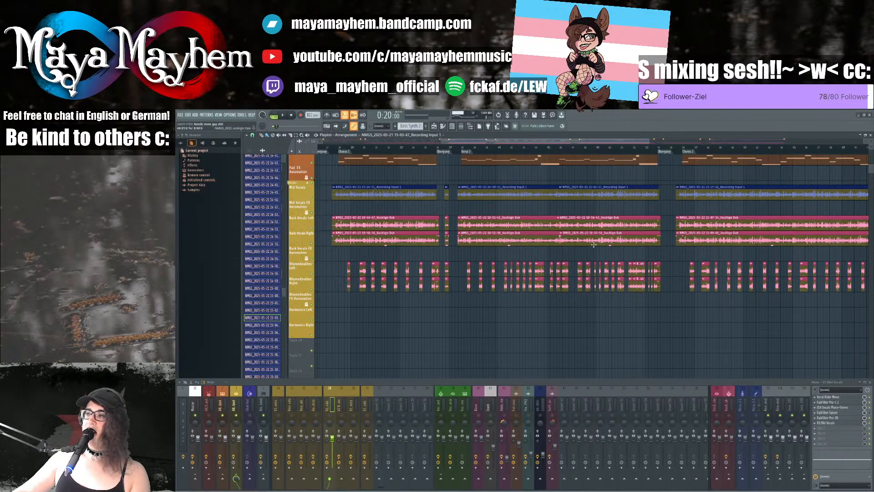
Step: Route the second Verse 2 Back Vocals Left clip to mixer track 29 and pan its channel 15% left
{"action": "double_click", "coordinate": [591, 220]}
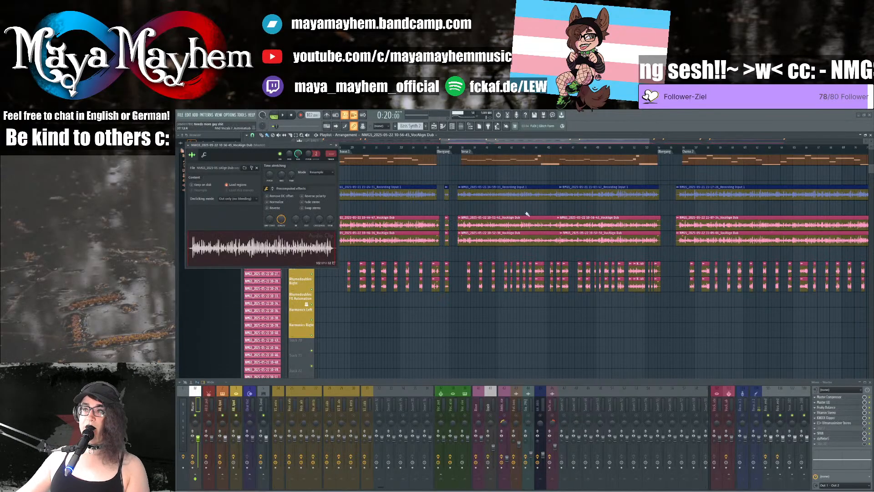
{"action": "left_click_drag", "start_coordinate": [331, 154], "coordinate": [331, 128]}
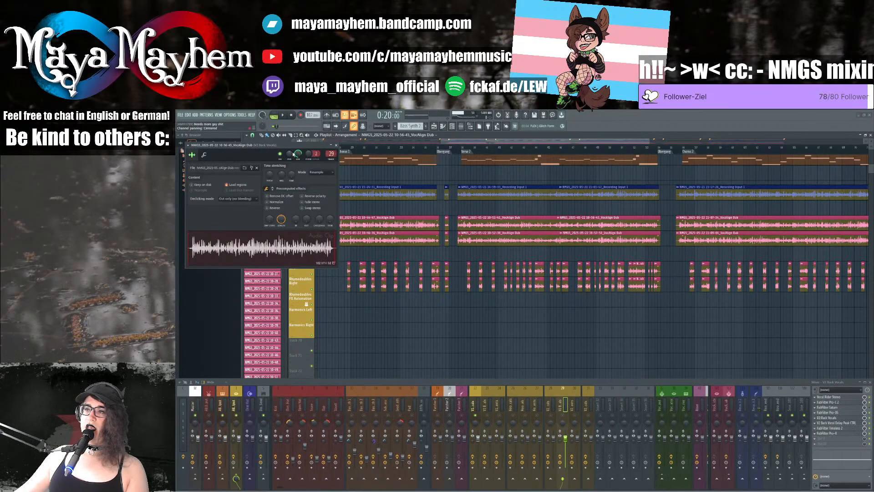
{"action": "left_click_drag", "start_coordinate": [298, 154], "coordinate": [298, 158]}
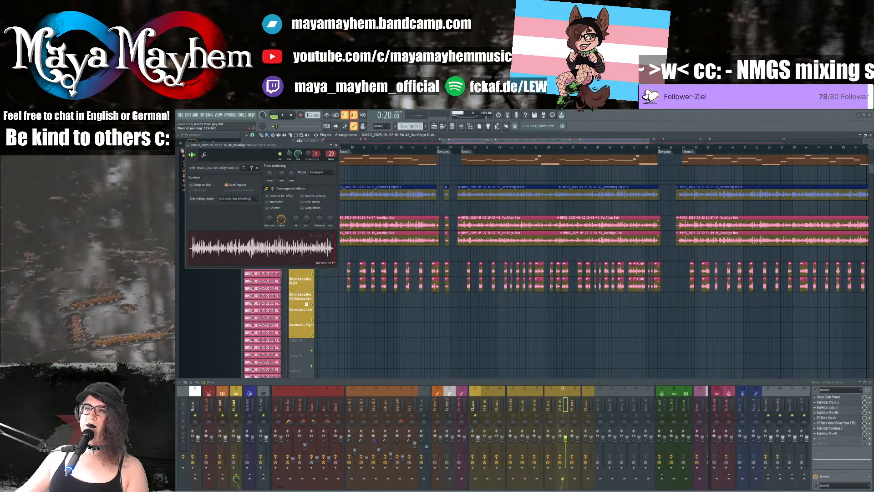
Step: Route the first Verse 2 Back Vocals Right clip to mixer track 29 and pan its channel about 14% right
{"action": "left_click", "coordinate": [602, 241]}
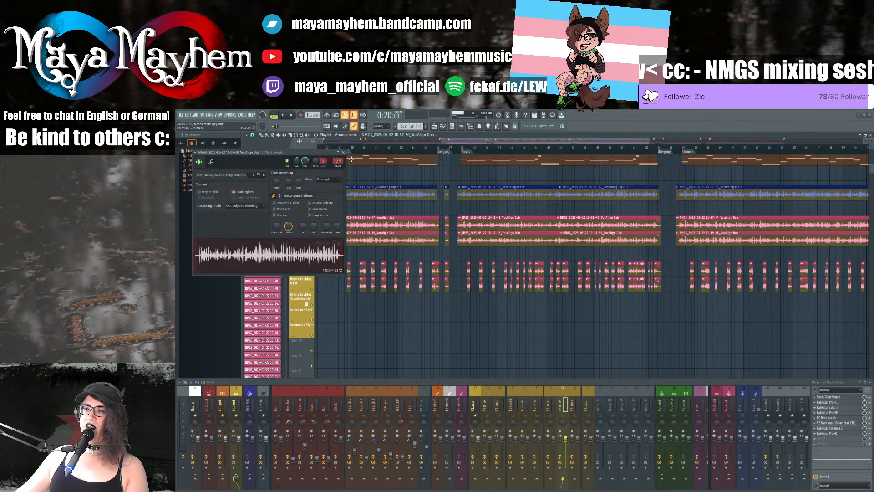
{"action": "left_click", "coordinate": [514, 237]}
{"action": "left_click_drag", "start_coordinate": [366, 189], "coordinate": [366, 152]}
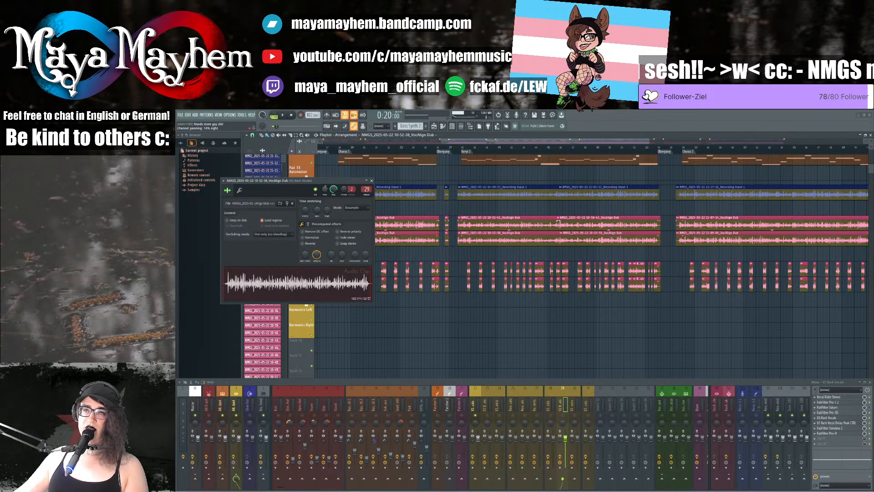
{"action": "left_click", "coordinate": [371, 180]}
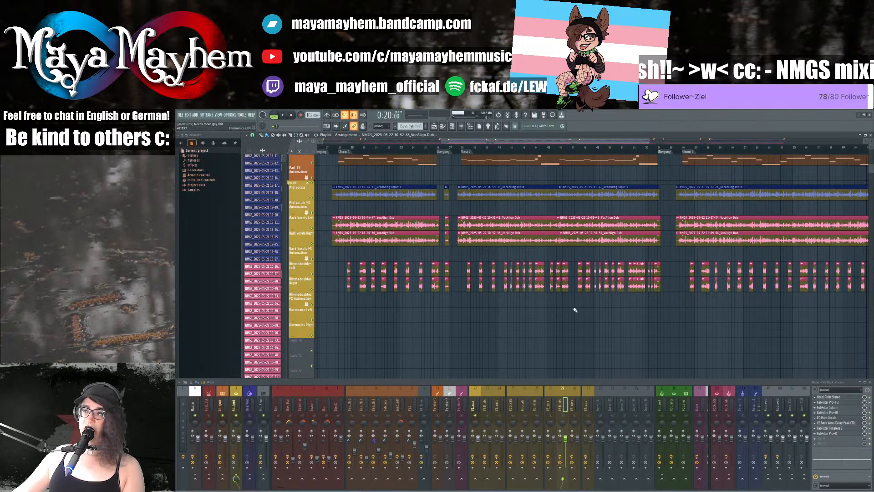
Step: Check the Rhymedoubles Left clip in mid Verse 2 and route the Rhymedoubles Right clip below it to mixer track 30
{"action": "double_click", "coordinate": [540, 266]}
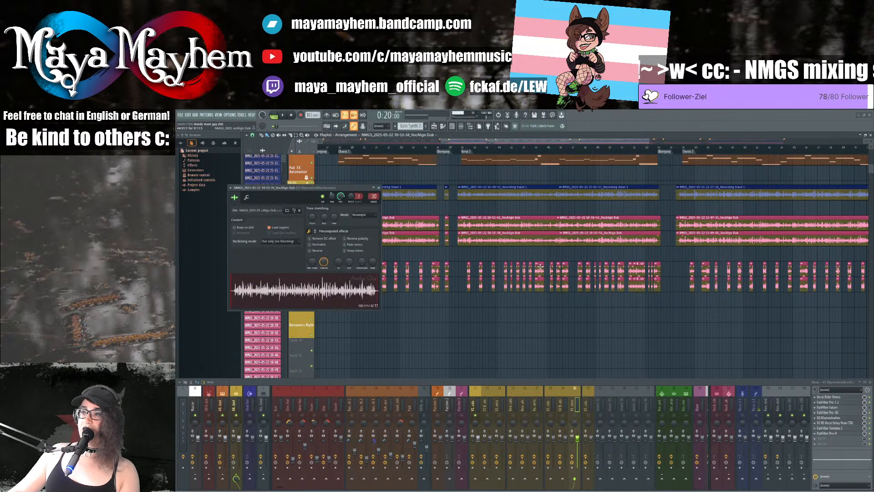
{"action": "double_click", "coordinate": [539, 283]}
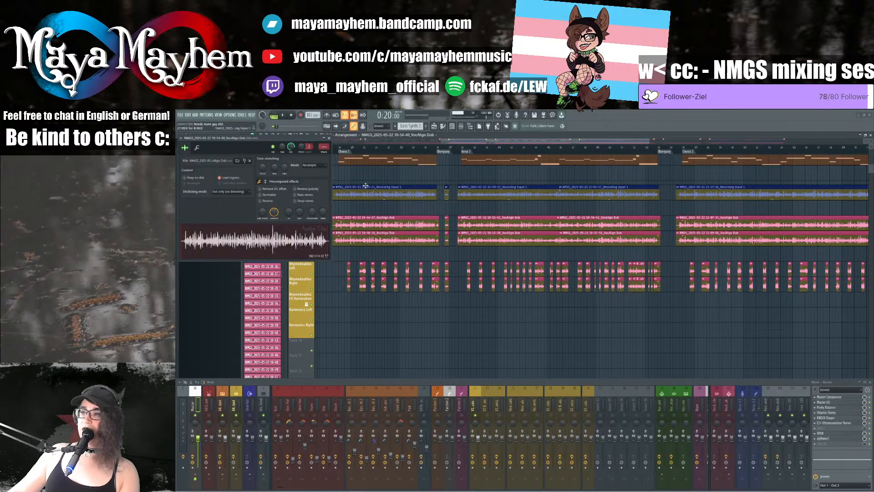
{"action": "left_click_drag", "start_coordinate": [324, 146], "coordinate": [323, 127]}
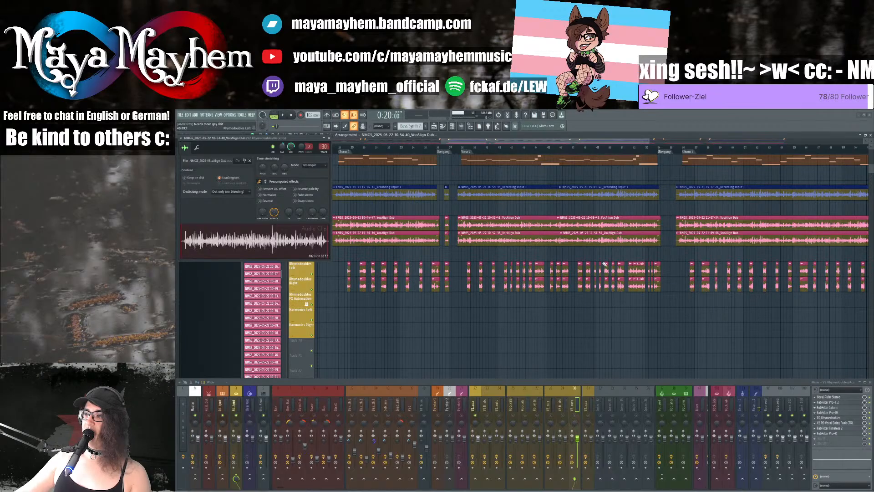
Step: Route the Rhymedoubles Left clip near the end of Verse 2 to mixer track 30 and pan its channel left
{"action": "double_click", "coordinate": [638, 266]}
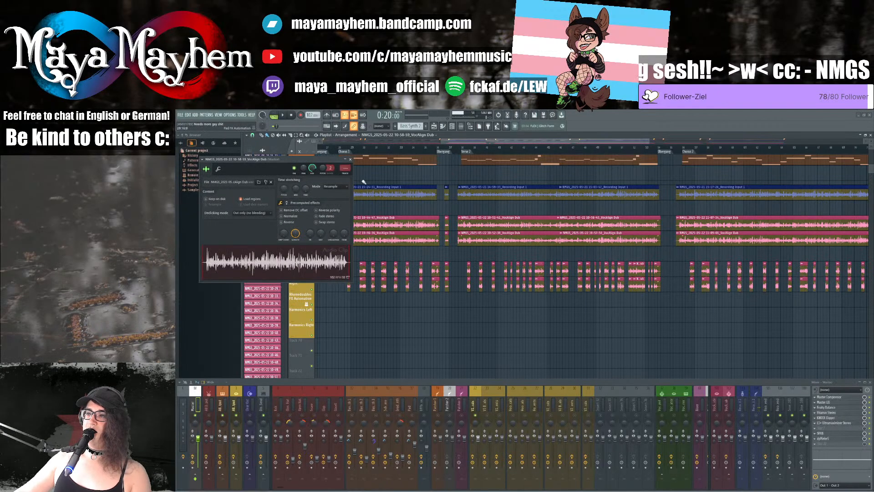
{"action": "mouse_move", "coordinate": [347, 170]}
{"action": "left_mouse_down"}
{"action": "mouse_move", "coordinate": [346, 158]}
{"action": "mouse_move", "coordinate": [346, 165]}
{"action": "left_mouse_up"}
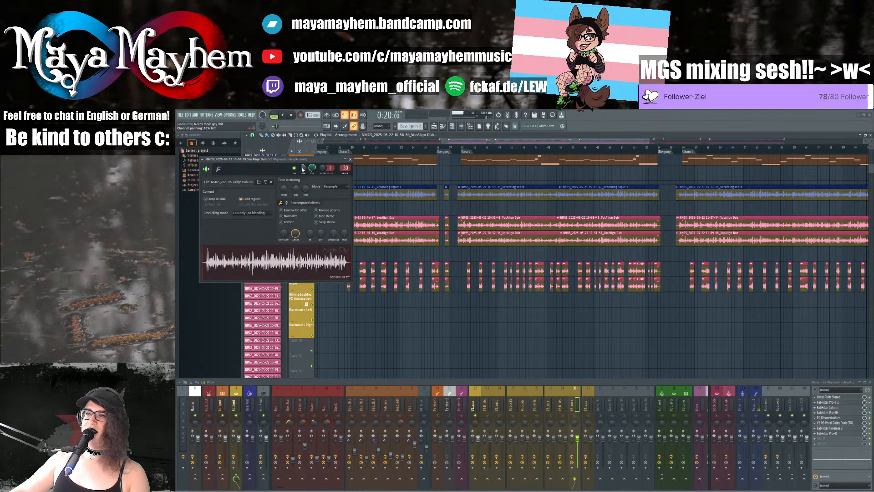
Step: Check the mixer routing and panning of the Rhymedoubles Right and Left clips near the end of Verse 2
{"action": "left_click", "coordinate": [350, 160]}
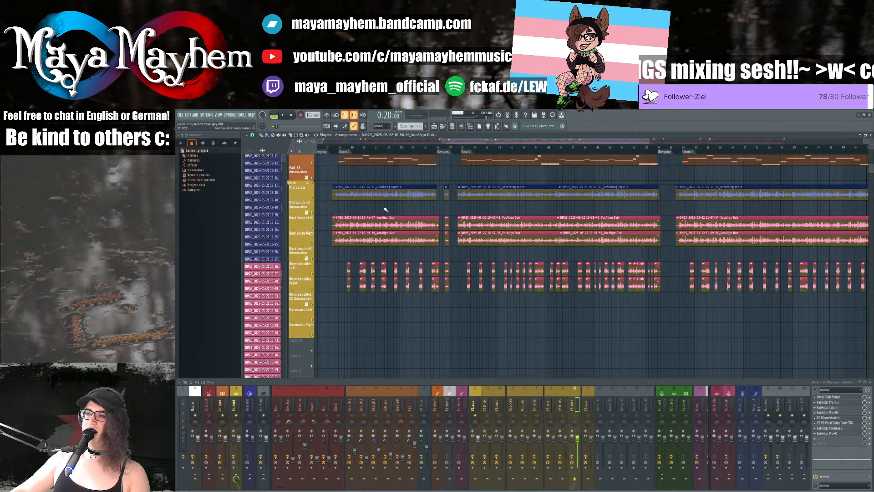
{"action": "double_click", "coordinate": [639, 283]}
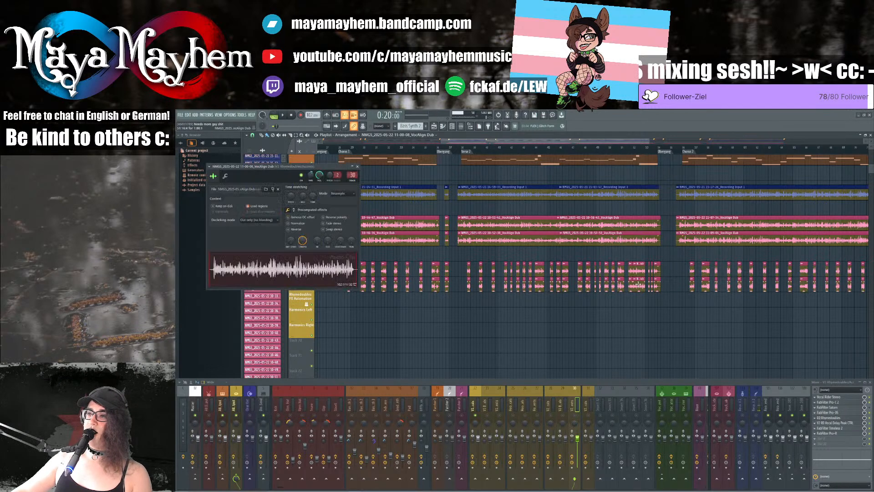
{"action": "left_click", "coordinate": [358, 166]}
{"action": "double_click", "coordinate": [639, 265]}
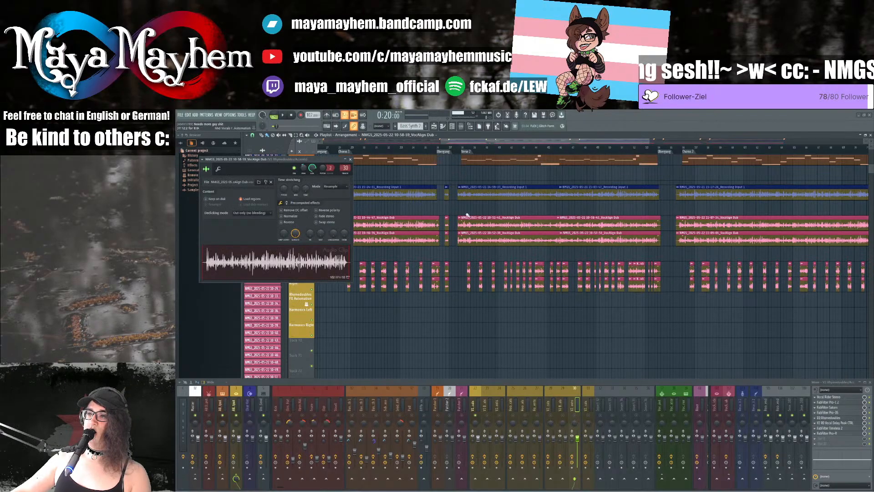
{"action": "left_click", "coordinate": [350, 158]}
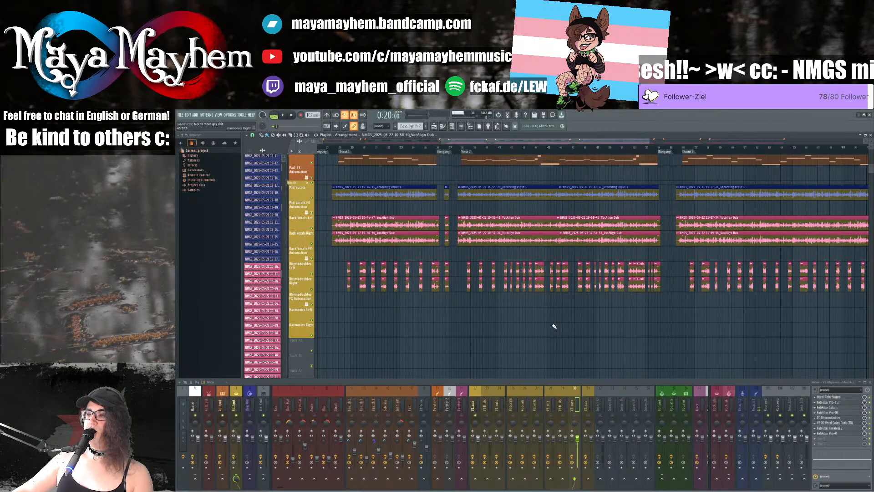
Step: Check the mixer routing of the Back Vocals Left clip in the Bridge
{"action": "scroll", "coordinate": [554, 326], "scroll_direction": "down", "scroll_amount": 4}
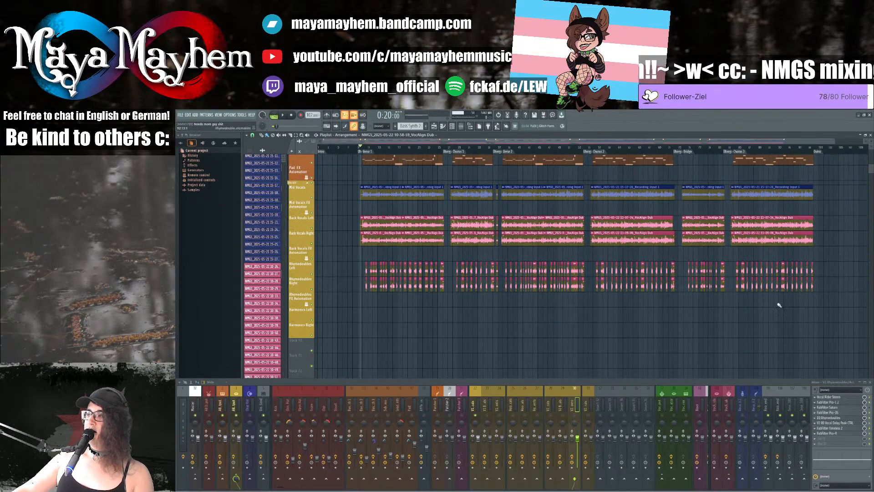
{"action": "double_click", "coordinate": [715, 222]}
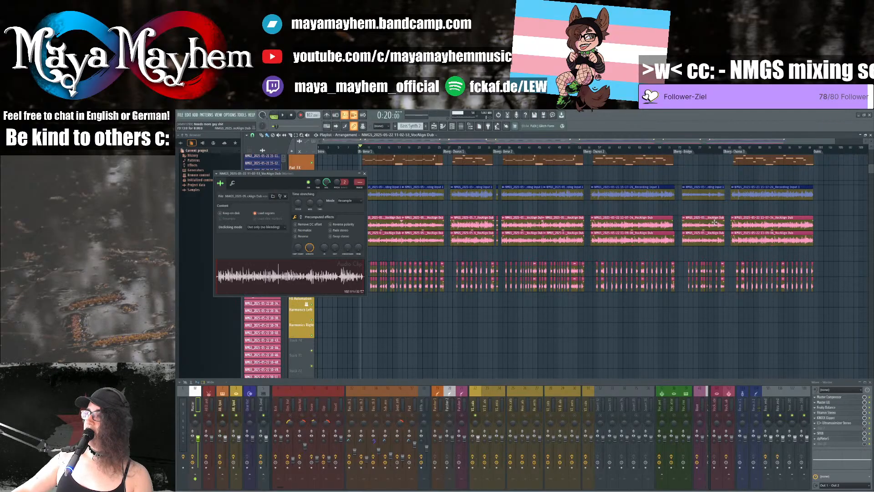
{"action": "left_click", "coordinate": [365, 174]}
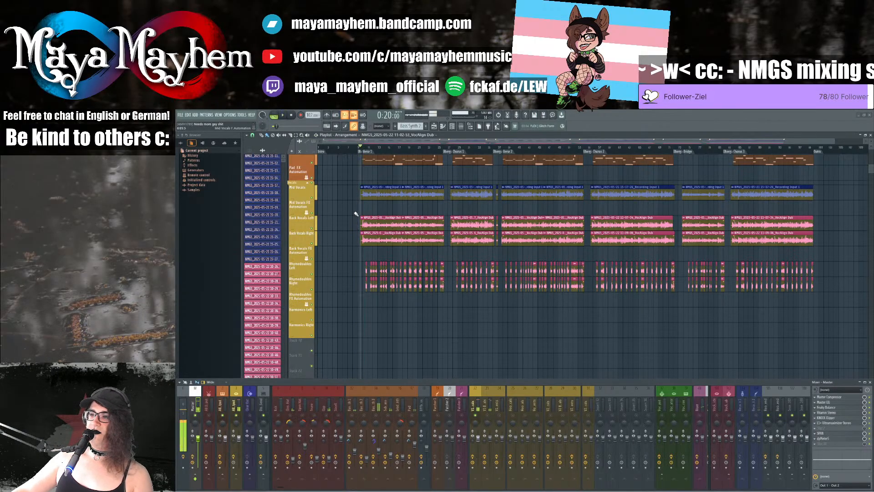
Step: Trim the starts of the first Verse 1 Mid Vocals, Back Vocals Left and Back Vocals Right clips to just before the Verse 1 marker
{"action": "key", "text": "space"}
{"action": "scroll", "coordinate": [356, 213], "scroll_direction": "up", "scroll_amount": 3}
{"action": "scroll", "coordinate": [387, 197], "scroll_direction": "up", "scroll_amount": 2}
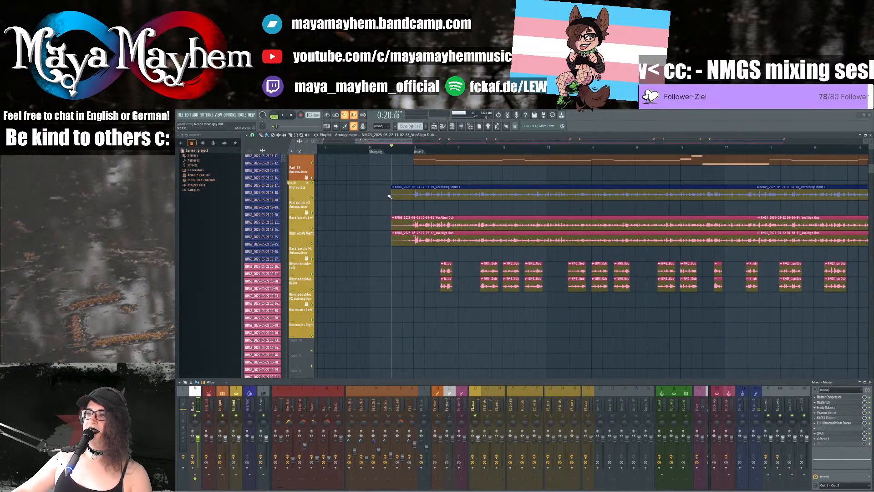
{"action": "key", "text": "space"}
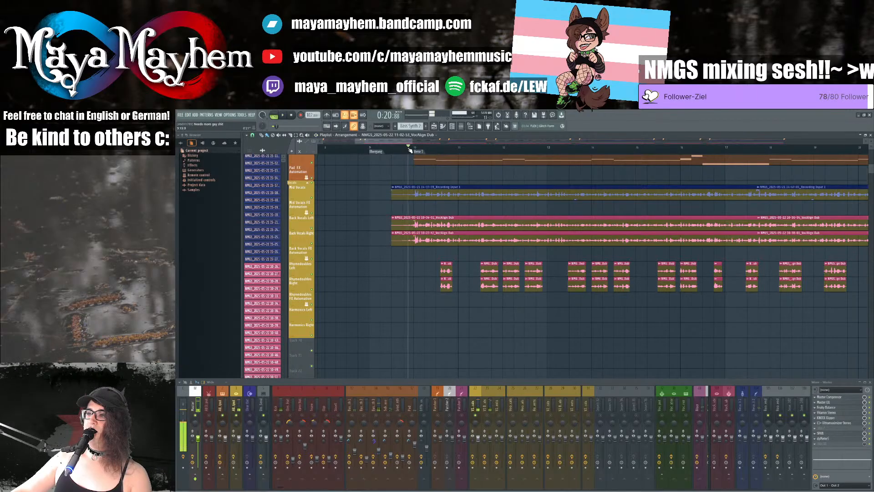
{"action": "key", "text": "space"}
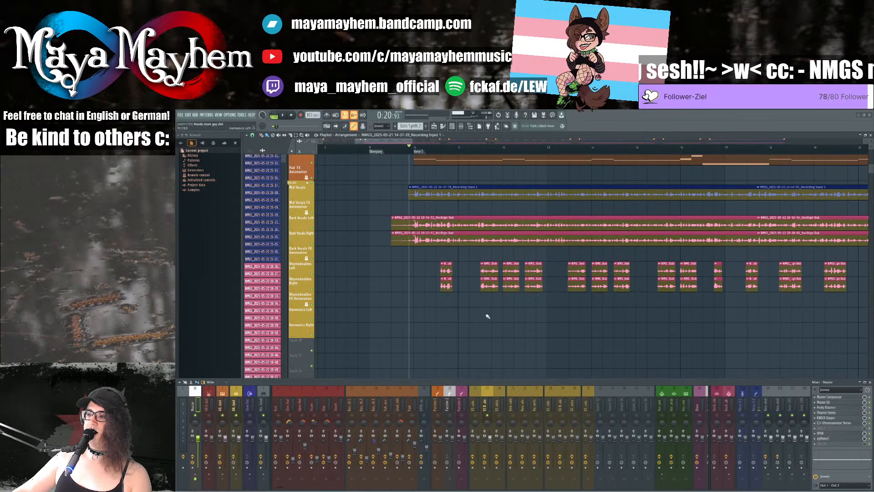
{"action": "key", "text": "space"}
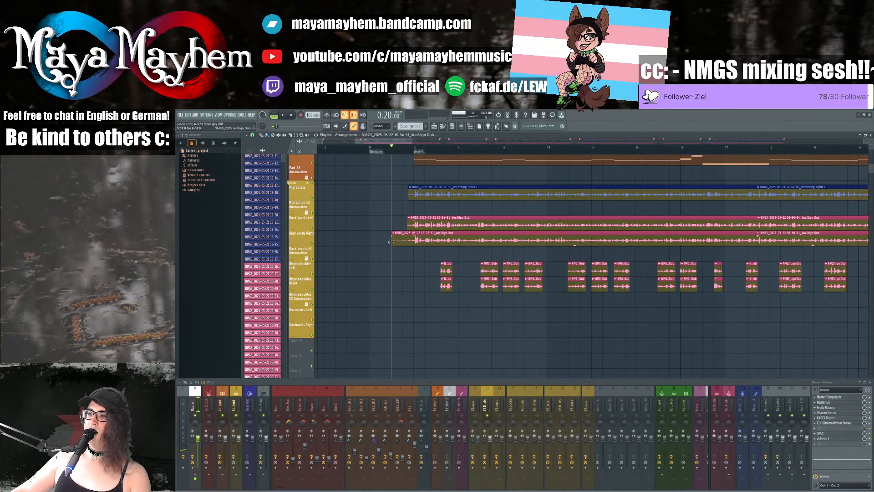
{"action": "key", "text": "space"}
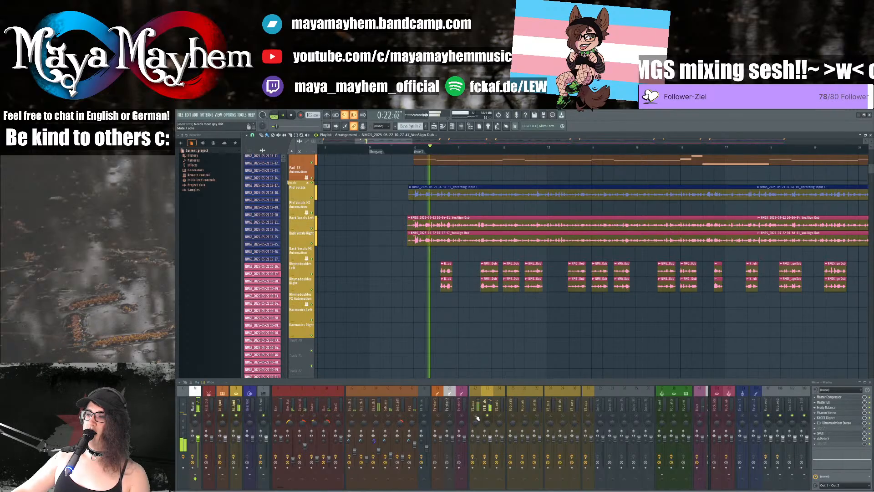
Step: Play back Verse 1 and review the FabFilter Pro-DS settings on the V1 Mid Vocals mixer track
{"action": "key", "text": "space"}
{"action": "key", "text": "space"}
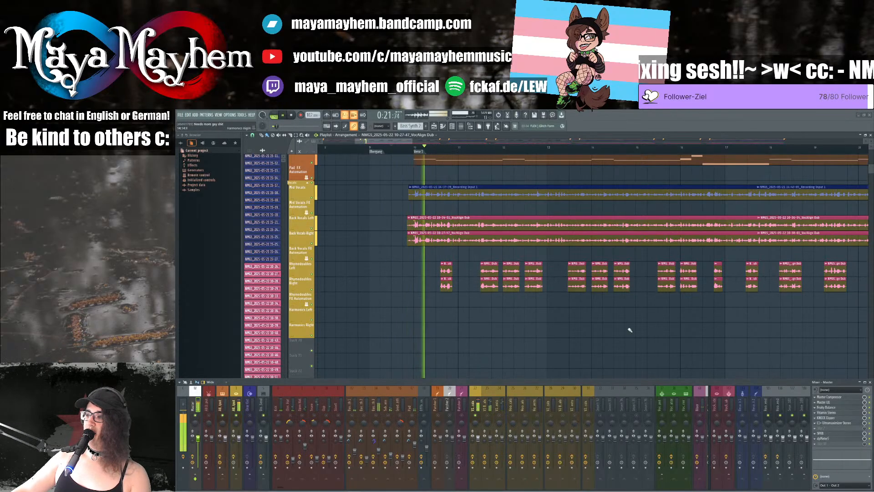
{"action": "left_click", "coordinate": [473, 405]}
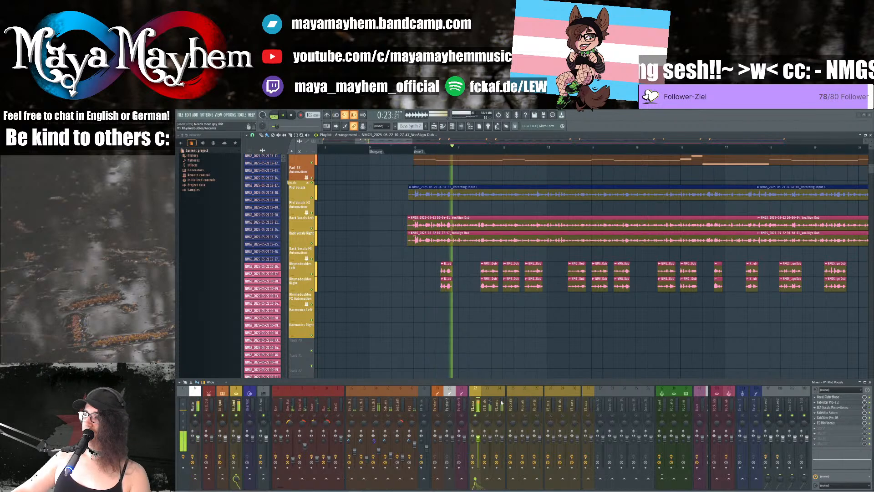
{"action": "left_click", "coordinate": [836, 418]}
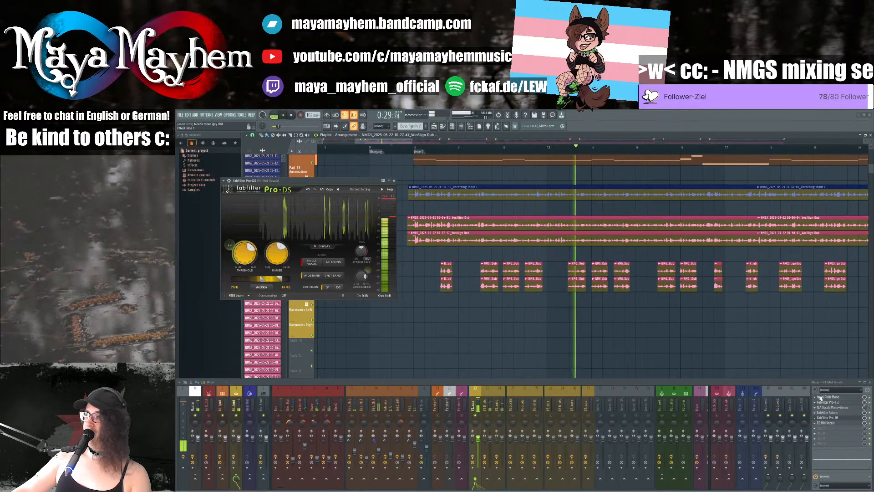
{"action": "left_click", "coordinate": [394, 181]}
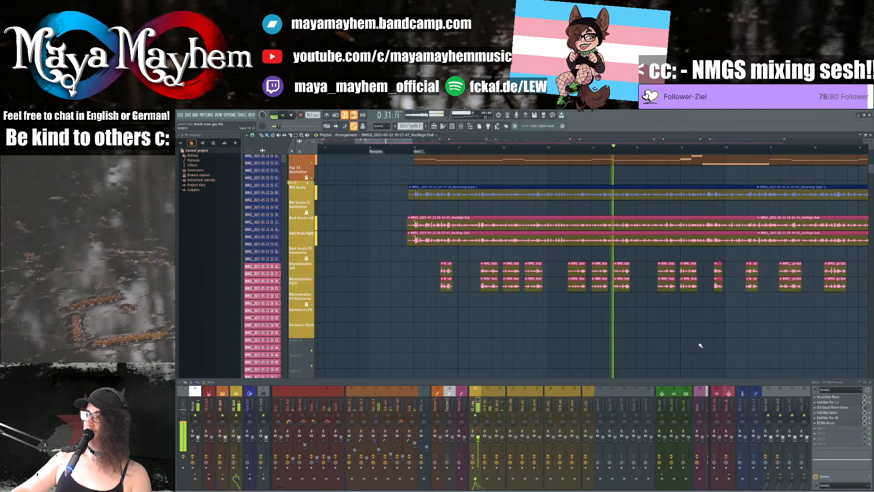
Step: Cut three resonant peaks in the upper mids with narrow bands in the Pro-Q 3 EQ on the V1 Mid Vocals track
{"action": "left_click", "coordinate": [831, 423]}
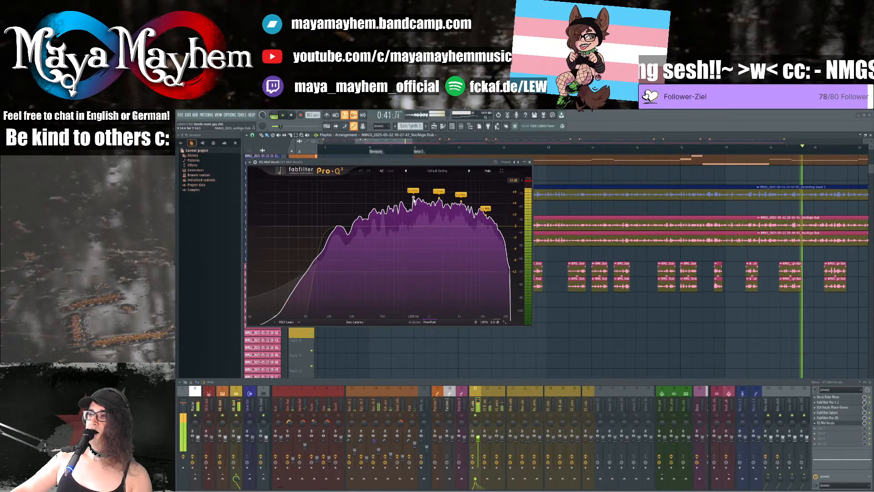
{"action": "left_click_drag", "start_coordinate": [413, 199], "coordinate": [414, 216]}
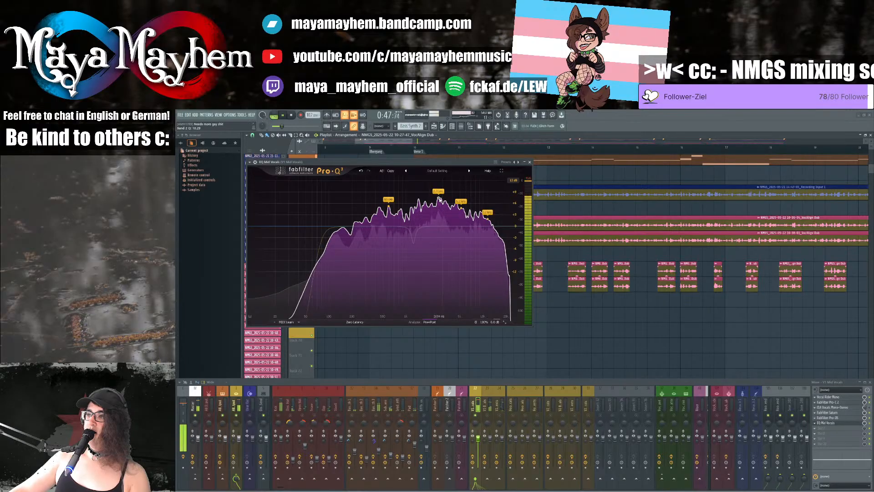
{"action": "left_click_drag", "start_coordinate": [439, 199], "coordinate": [439, 244]}
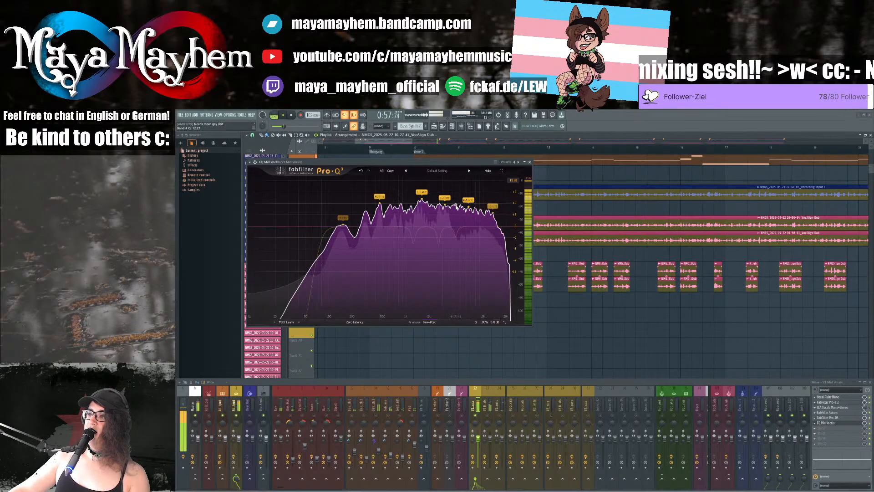
{"action": "left_click_drag", "start_coordinate": [456, 206], "coordinate": [456, 216]}
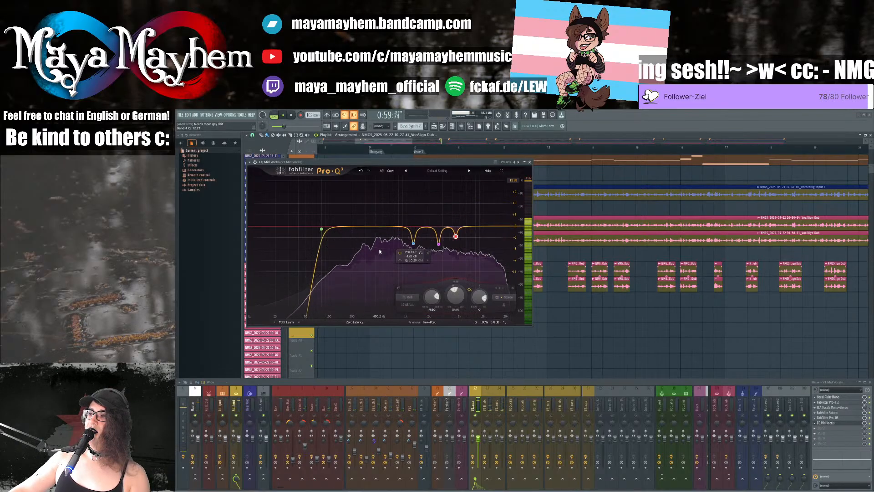
Step: Loop the Verse 1 section and add two more narrow cuts to the Mid Vocals EQ, one in the low mids and one beside the first cut
{"action": "left_click", "coordinate": [413, 152]}
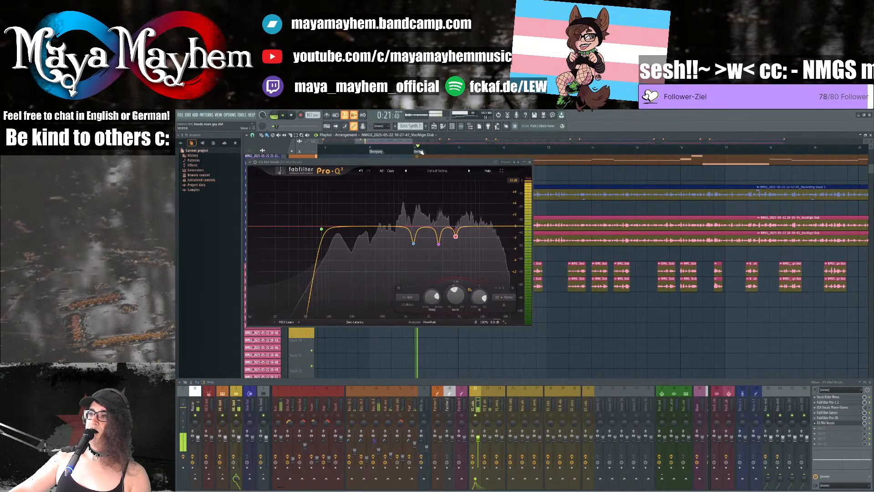
{"action": "left_click", "coordinate": [418, 154]}
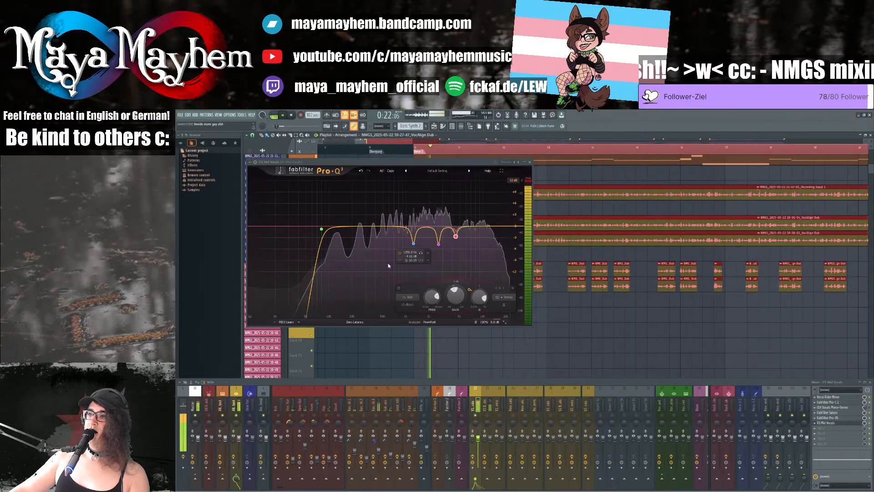
{"action": "mouse_move", "coordinate": [383, 264]}
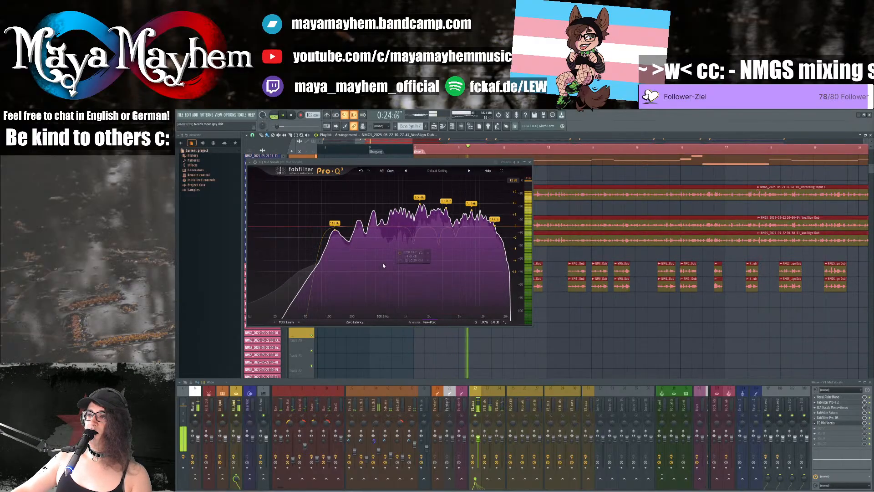
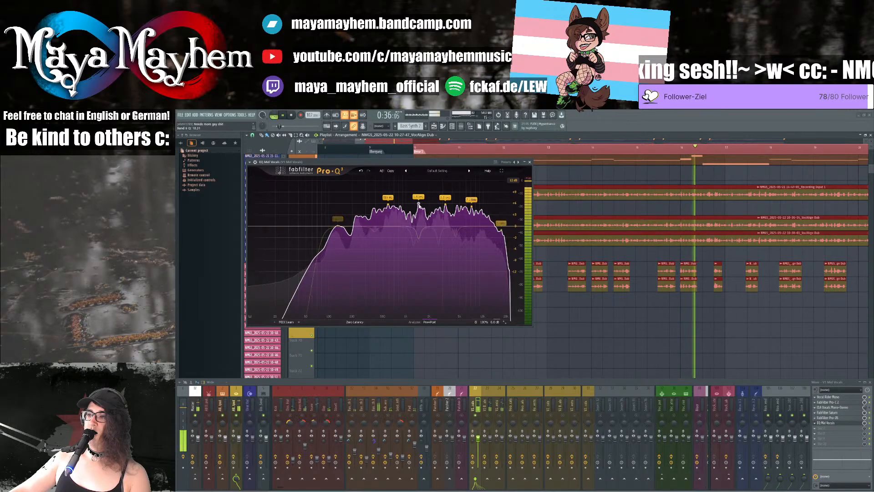
{"action": "key", "text": "space"}
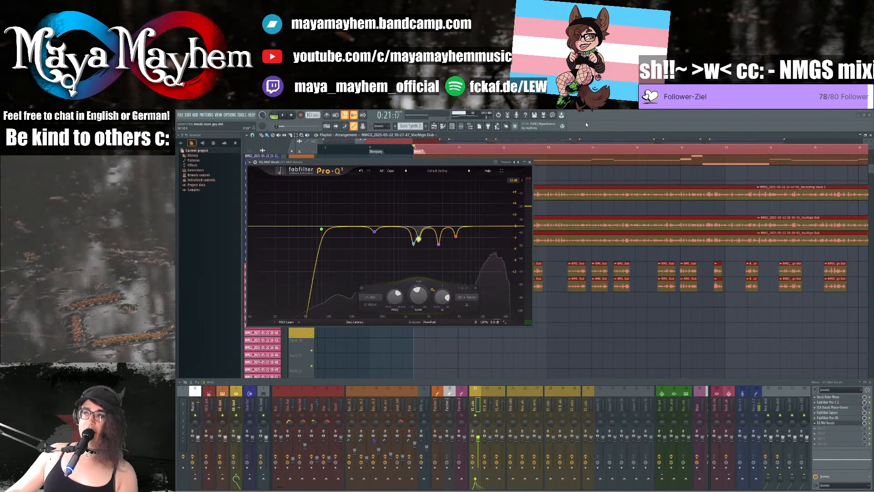
{"action": "left_click", "coordinate": [530, 162]}
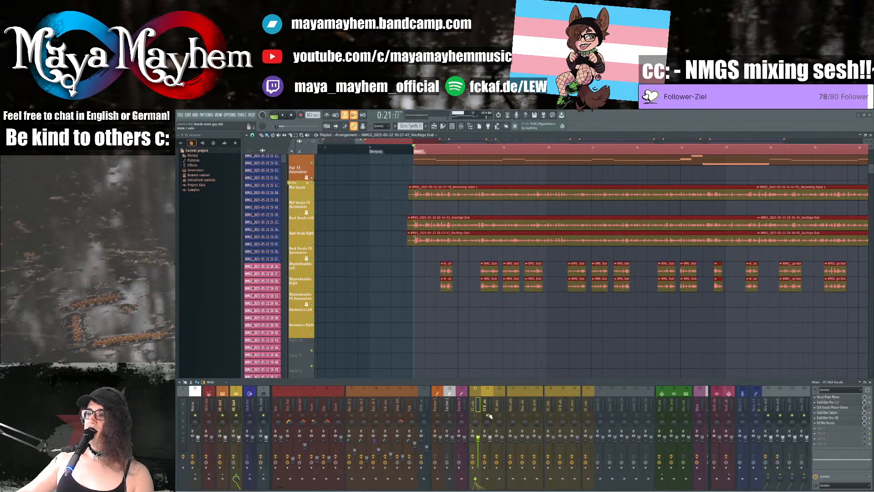
Step: Play the Verse 1 loop and review the Vocal Rider, Pro-C and Saturn settings on the V1 Mid Vocals track
{"action": "key", "text": "space"}
{"action": "left_click", "coordinate": [840, 398]}
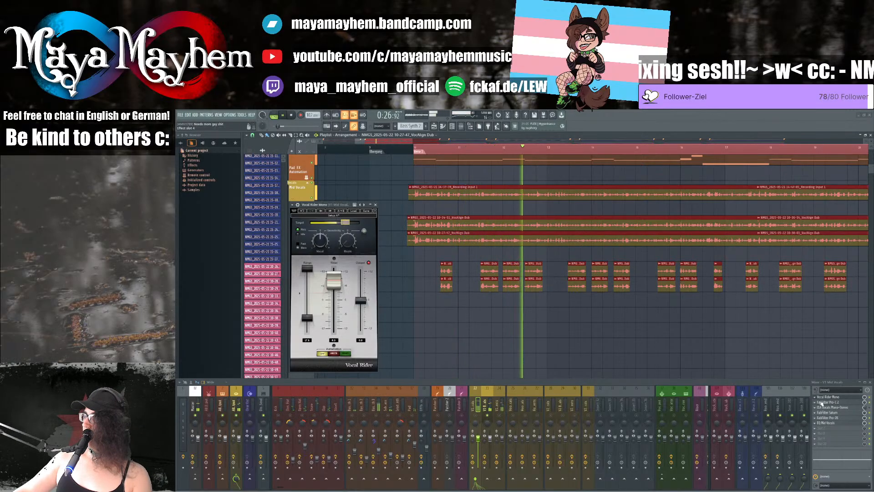
{"action": "left_click", "coordinate": [833, 402]}
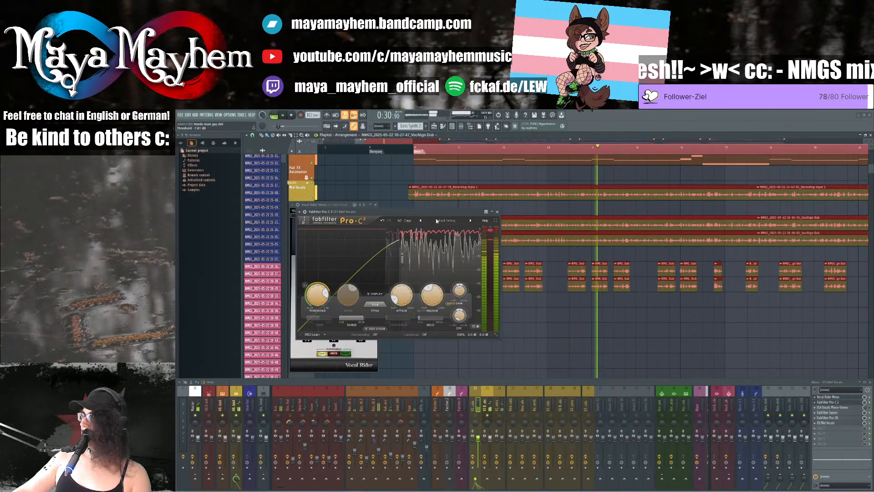
{"action": "left_click", "coordinate": [497, 212]}
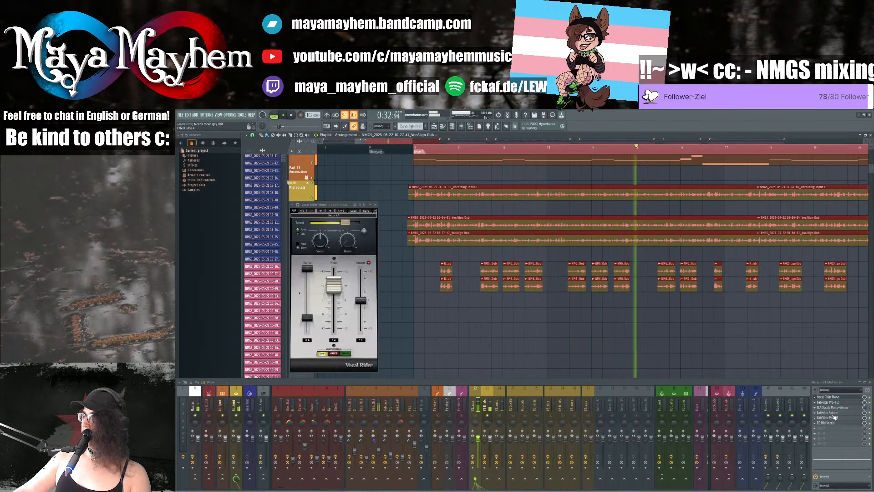
{"action": "left_click", "coordinate": [829, 412]}
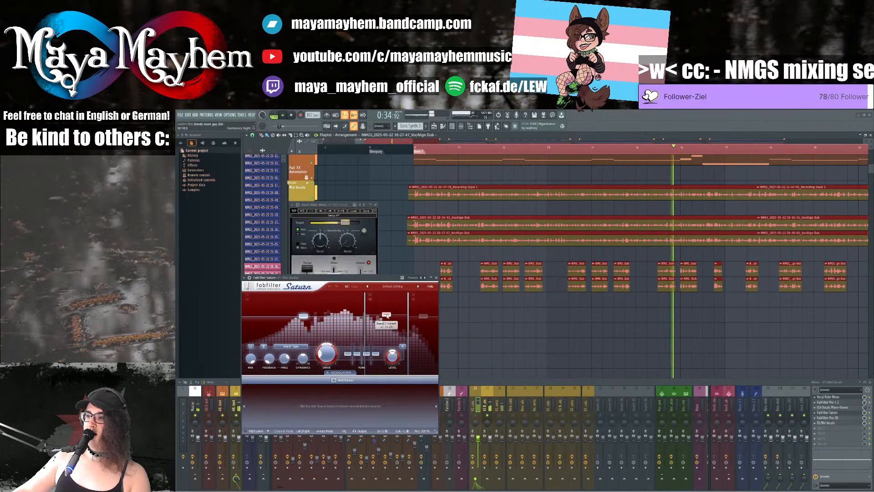
{"action": "left_click", "coordinate": [436, 277]}
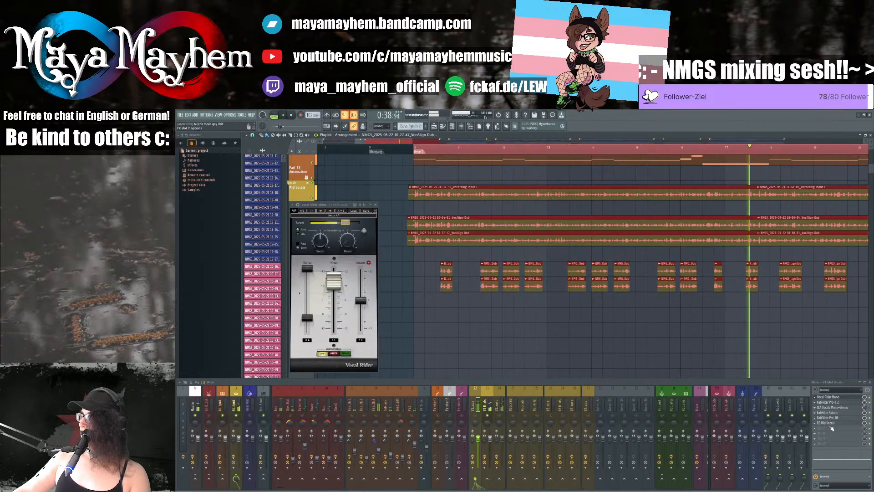
{"action": "key", "text": "space"}
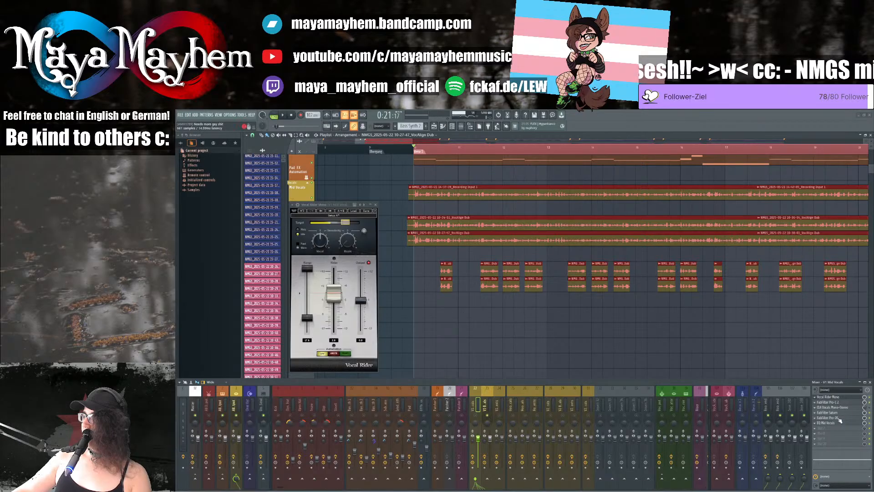
{"action": "left_click", "coordinate": [840, 414]}
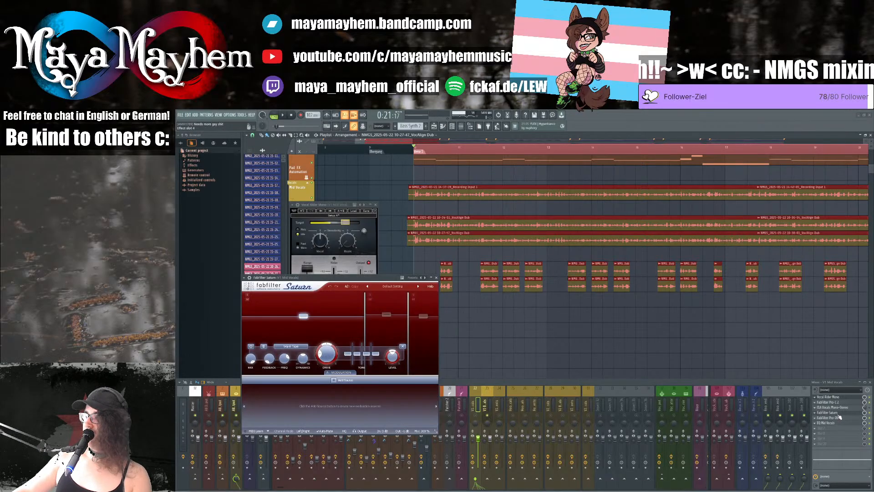
{"action": "left_click", "coordinate": [839, 416]}
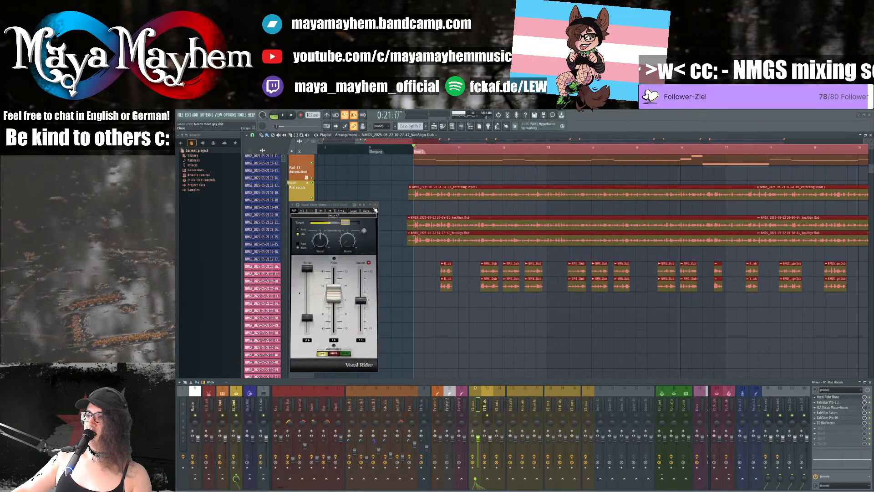
{"action": "left_click", "coordinate": [375, 206]}
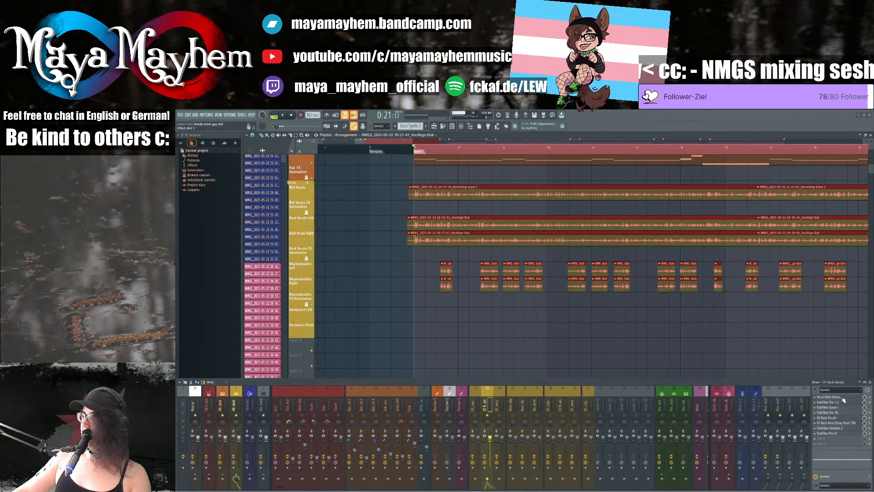
Step: Raise the upper range limit of the Vocal Rider on the V1 Back Vocals track during playback and check its Pro-C 2 threshold
{"action": "left_click", "coordinate": [843, 398]}
{"action": "key", "text": "space"}
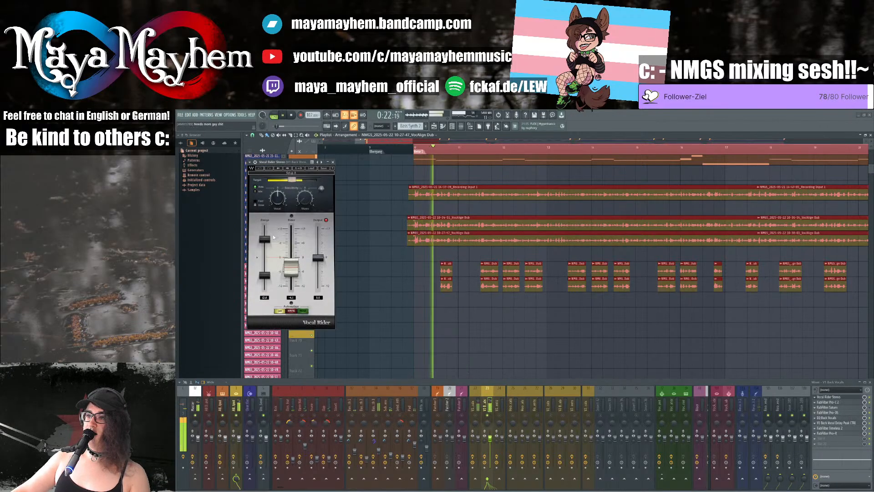
{"action": "left_click_drag", "start_coordinate": [264, 239], "coordinate": [265, 224]}
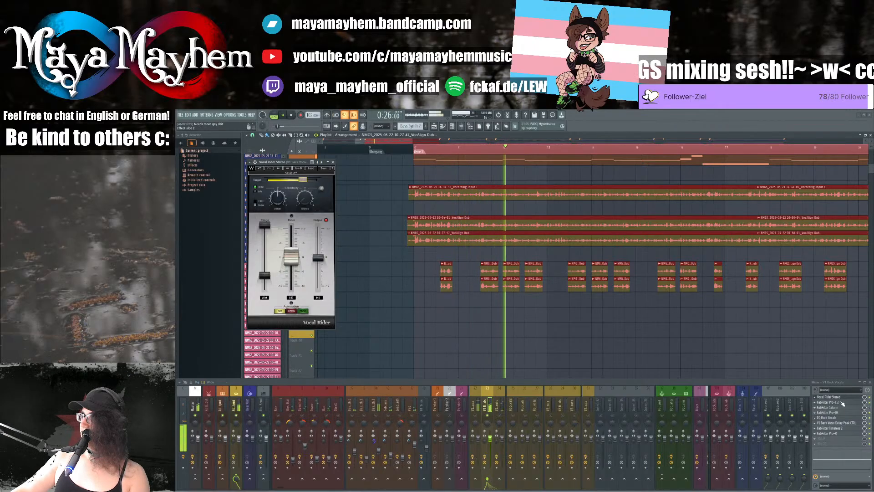
{"action": "left_click", "coordinate": [842, 402]}
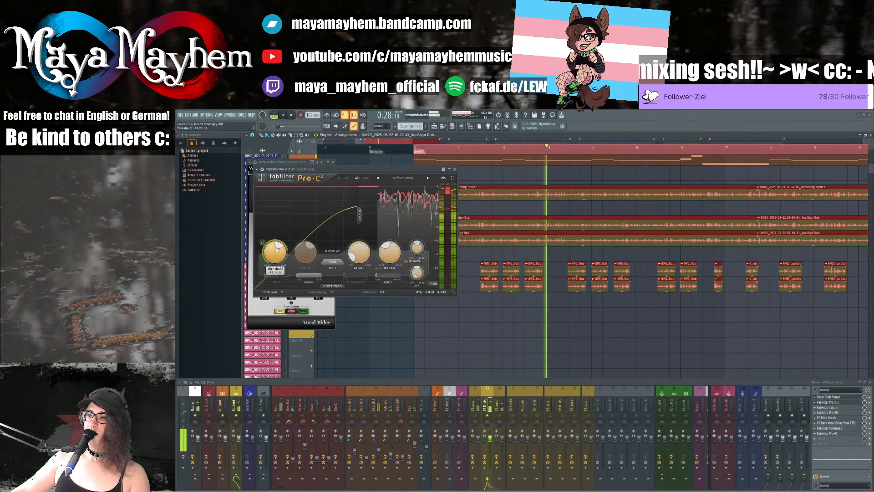
{"action": "left_click", "coordinate": [455, 169]}
{"action": "left_click", "coordinate": [333, 162]}
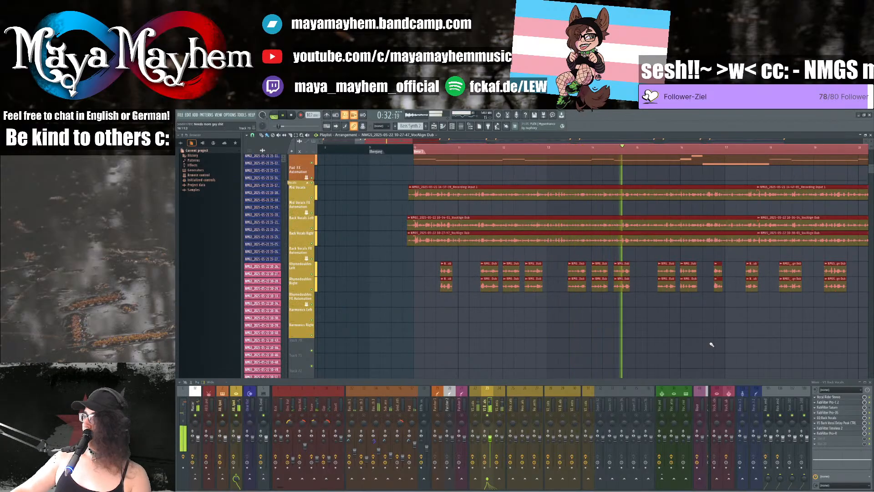
Step: Split the Saturn on the V1 Back Vocals track into three frequency bands and adjust the middle band while the loop plays
{"action": "left_click", "coordinate": [830, 407]}
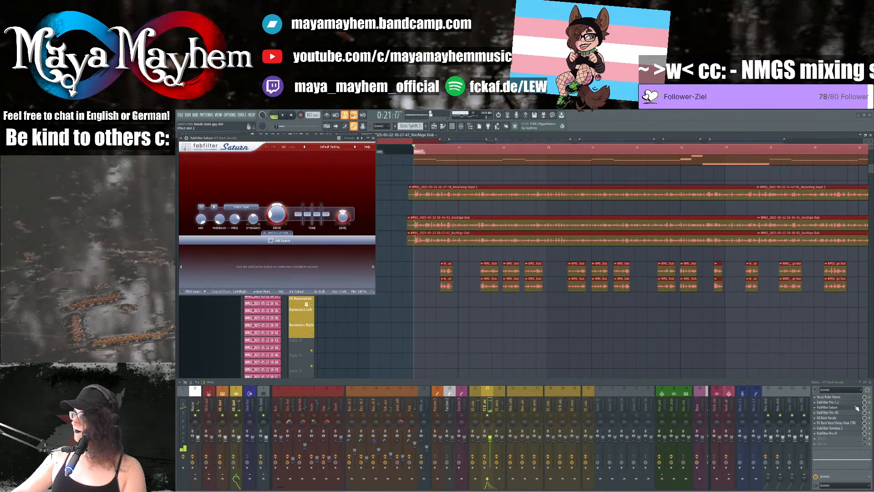
{"action": "key", "text": "space"}
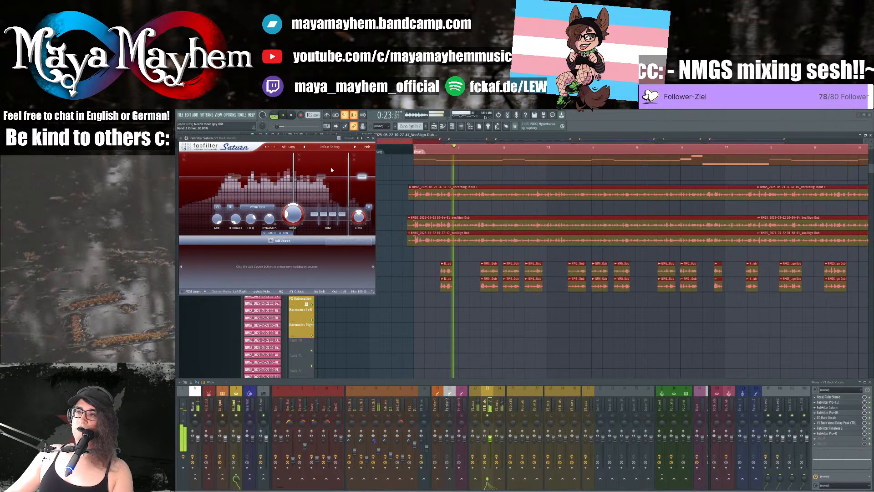
{"action": "left_click_drag", "start_coordinate": [324, 176], "coordinate": [324, 176]}
{"action": "left_click", "coordinate": [373, 138]}
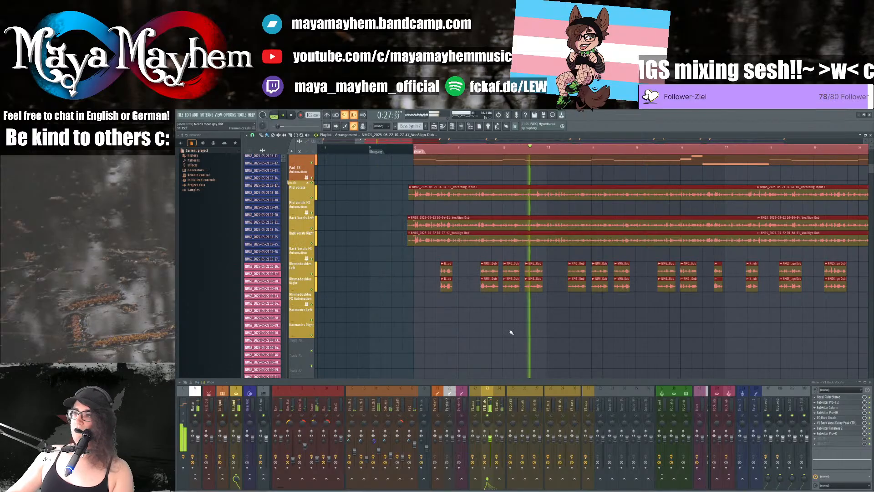
Step: Lower the high cut to about 3.9 kHz and raise the low cut to about 113 Hz in the Back Vocals EQ
{"action": "left_click", "coordinate": [822, 418]}
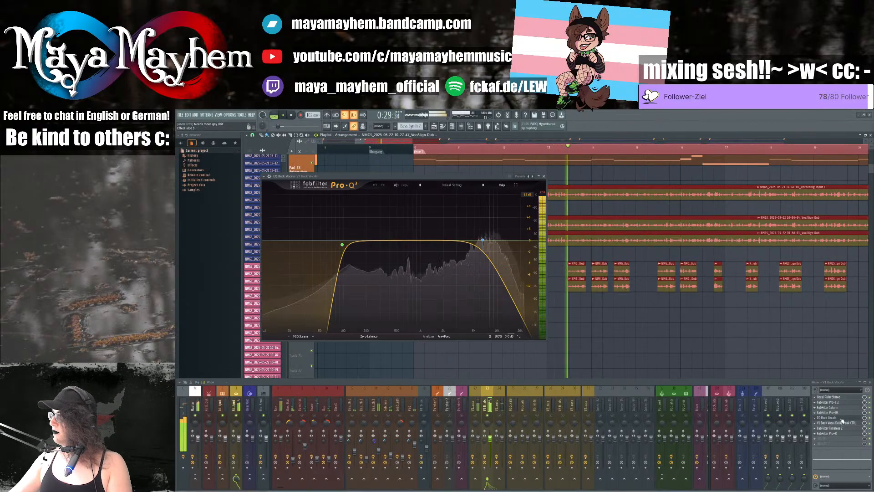
{"action": "mouse_move", "coordinate": [483, 239]}
{"action": "left_mouse_down"}
{"action": "mouse_move", "coordinate": [455, 244]}
{"action": "mouse_move", "coordinate": [466, 243]}
{"action": "left_mouse_up"}
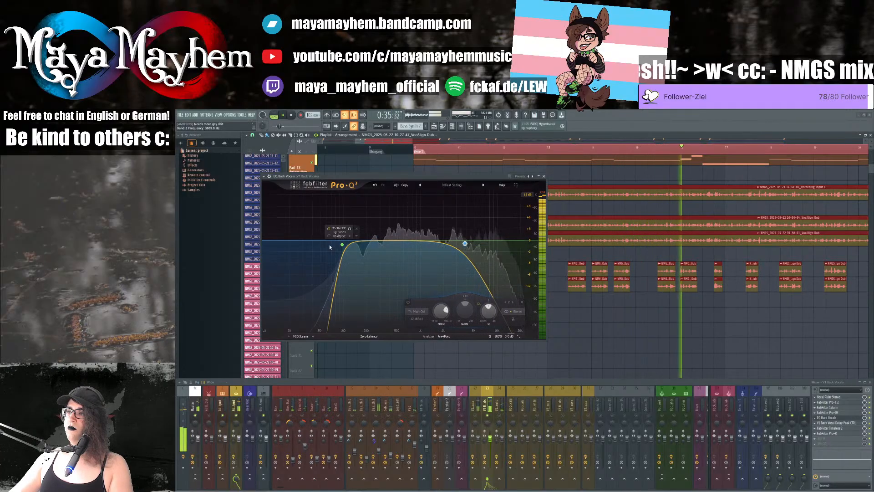
{"action": "left_click", "coordinate": [342, 245]}
{"action": "mouse_move", "coordinate": [342, 245]}
{"action": "left_mouse_down"}
{"action": "mouse_move", "coordinate": [355, 247]}
{"action": "mouse_move", "coordinate": [347, 245]}
{"action": "left_mouse_up"}
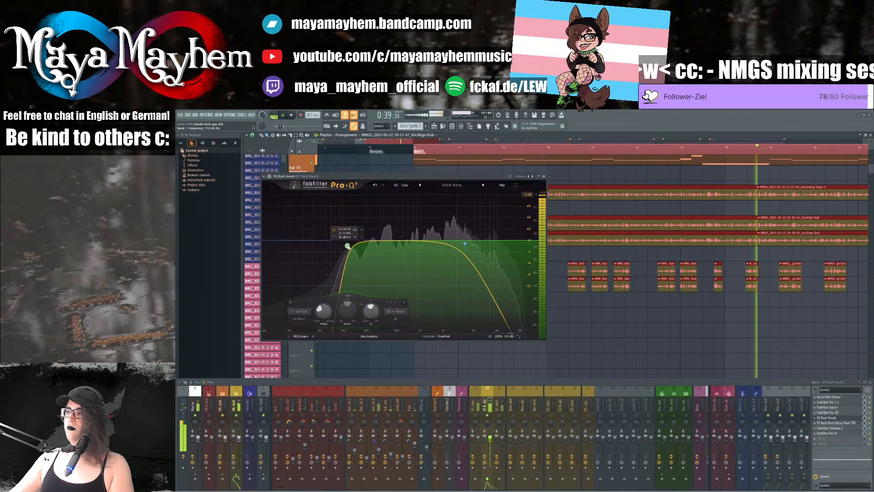
Step: Replay the Verse 1 vocals from about 0:36 to listen closely to that passage
{"action": "left_click", "coordinate": [700, 149]}
{"action": "key", "text": "space"}
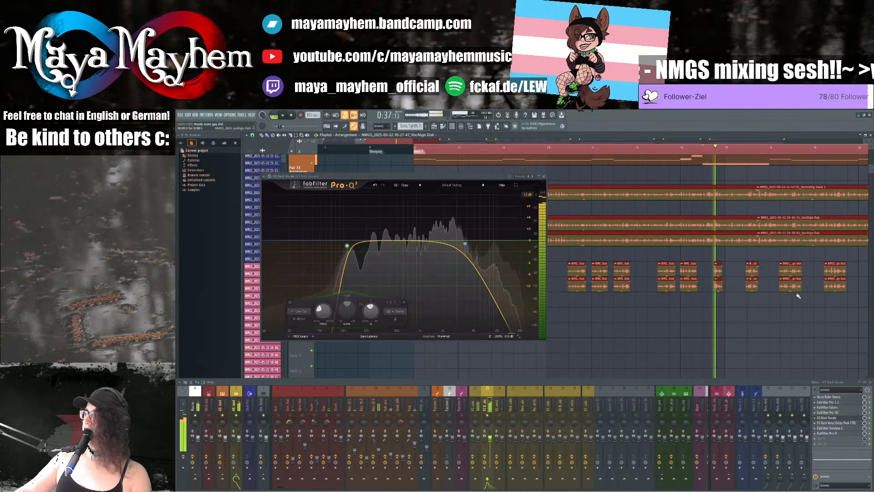
{"action": "scroll", "coordinate": [791, 295], "scroll_direction": "up", "scroll_amount": 4}
{"action": "key", "text": "space"}
{"action": "key", "text": "space"}
{"action": "left_click_drag", "start_coordinate": [464, 176], "coordinate": [325, 196]}
{"action": "key", "text": "space"}
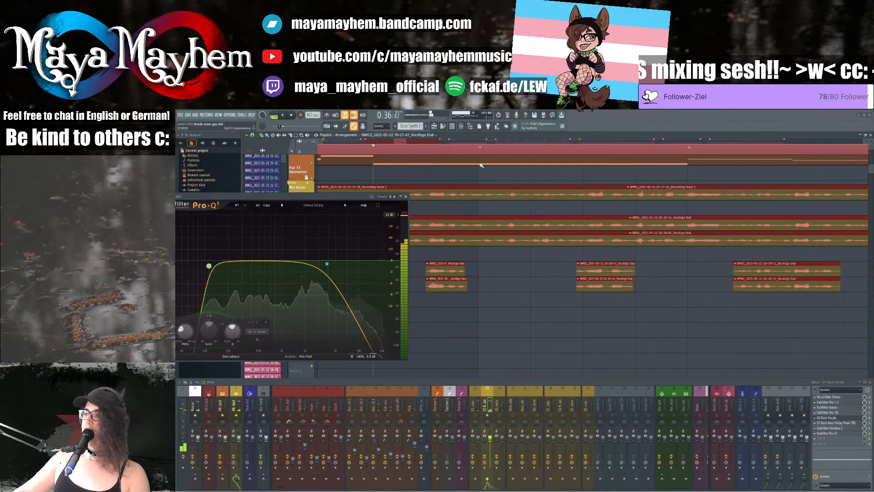
{"action": "key", "text": "space"}
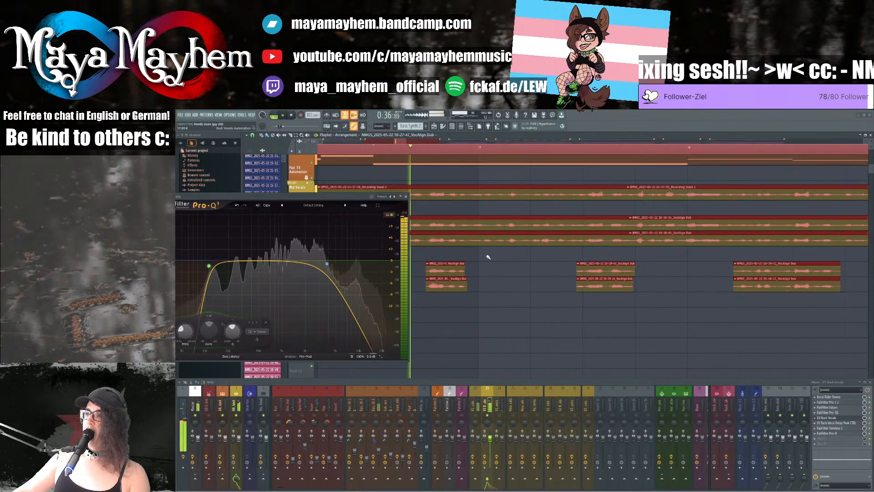
Step: Solo the Back Vocals Right track and the Mid Vocals track in turn and listen to the passage from about 0:36
{"action": "left_click_drag", "start_coordinate": [359, 198], "coordinate": [310, 267]}
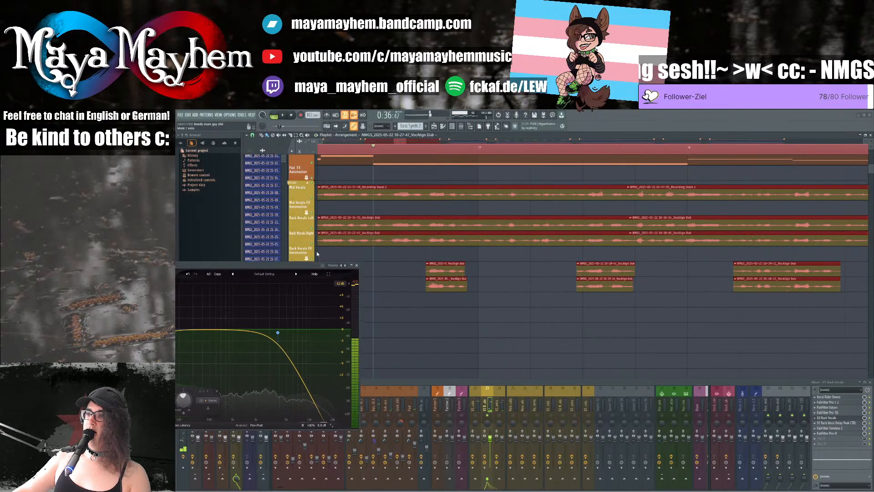
{"action": "right_click", "coordinate": [312, 244]}
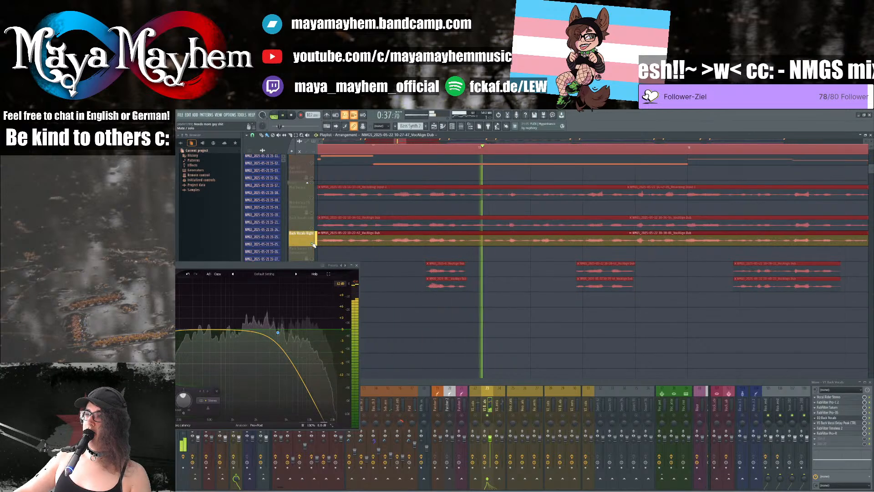
{"action": "key", "text": "space"}
{"action": "right_click", "coordinate": [313, 198]}
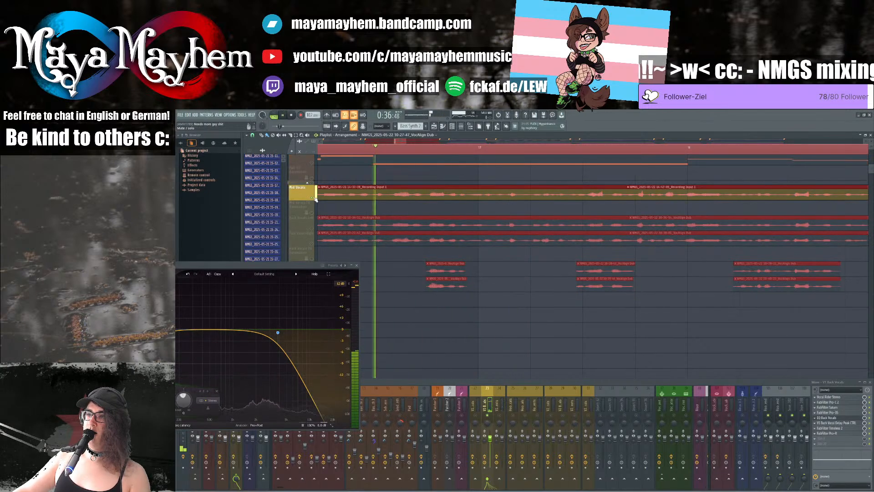
{"action": "key", "text": "space"}
{"action": "key", "text": "space"}
{"action": "right_click", "coordinate": [312, 198]}
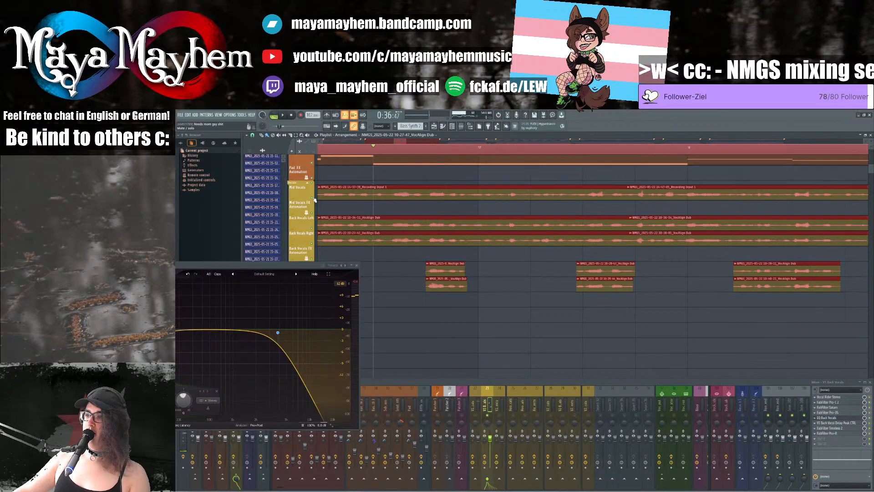
Step: Replay the passage with all tracks, and solo the Back Vocals Left track to listen for the sound on its own
{"action": "left_click", "coordinate": [477, 418]}
{"action": "key", "text": "space"}
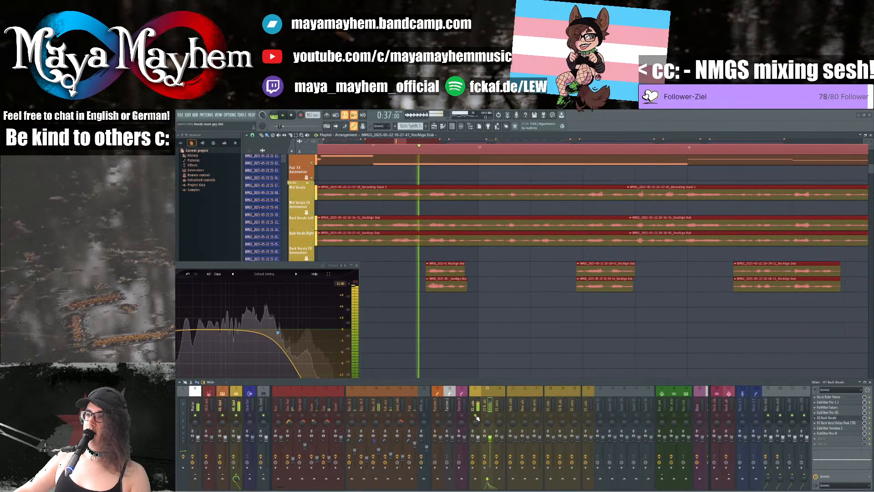
{"action": "key", "text": "space"}
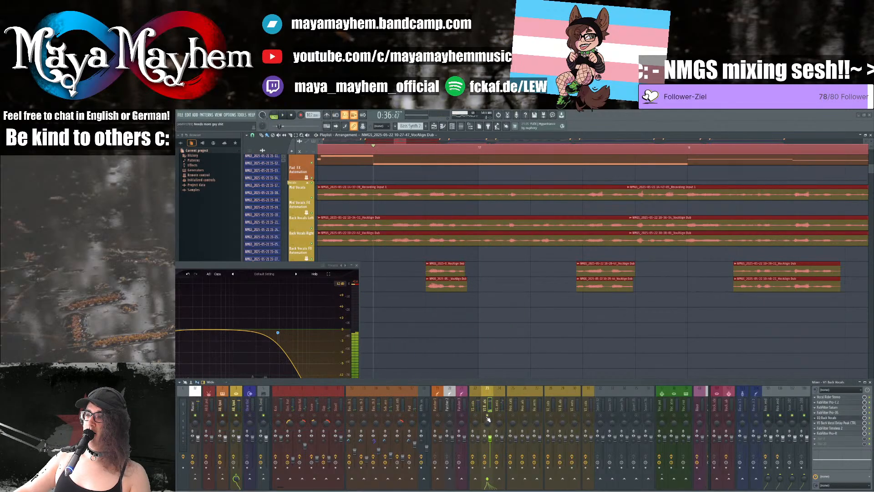
{"action": "key", "text": "space"}
{"action": "right_click", "coordinate": [313, 227]}
{"action": "key", "text": "space"}
{"action": "key", "text": "space"}
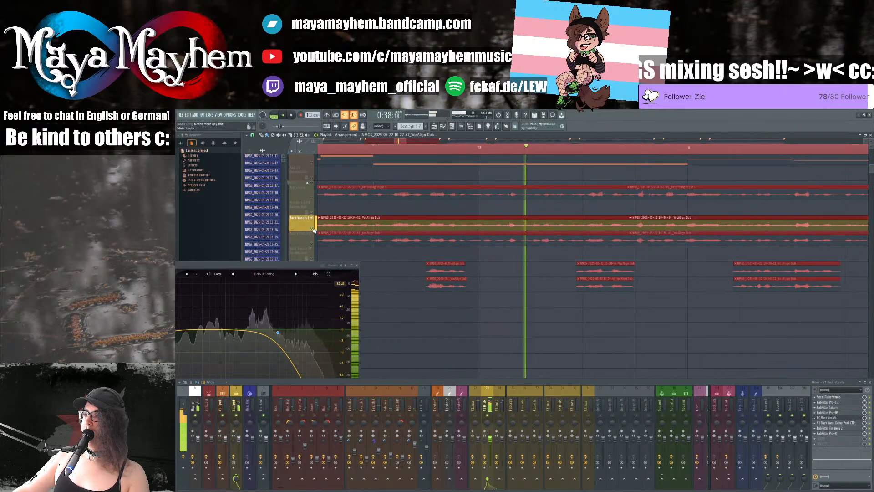
{"action": "key", "text": "space"}
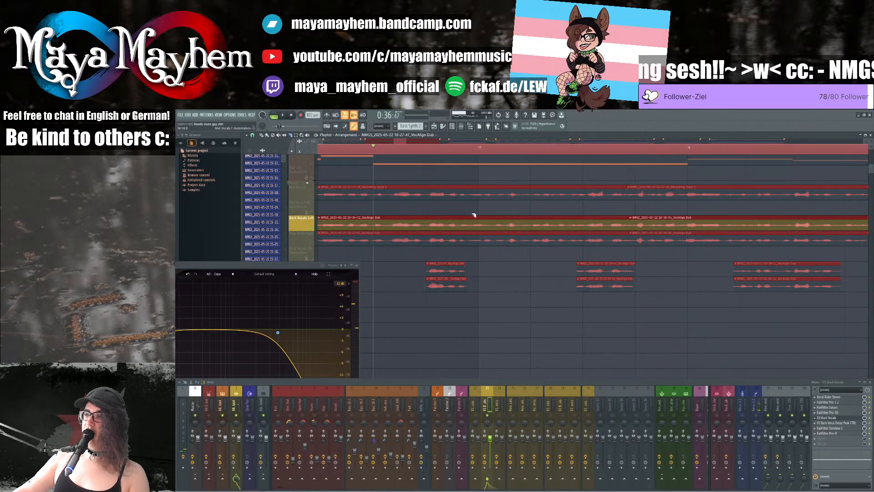
Step: Cut a short section out of the Back Vocals Left clip at about 0:37, unsolo the track and play back the passage
{"action": "left_click", "coordinate": [476, 230]}
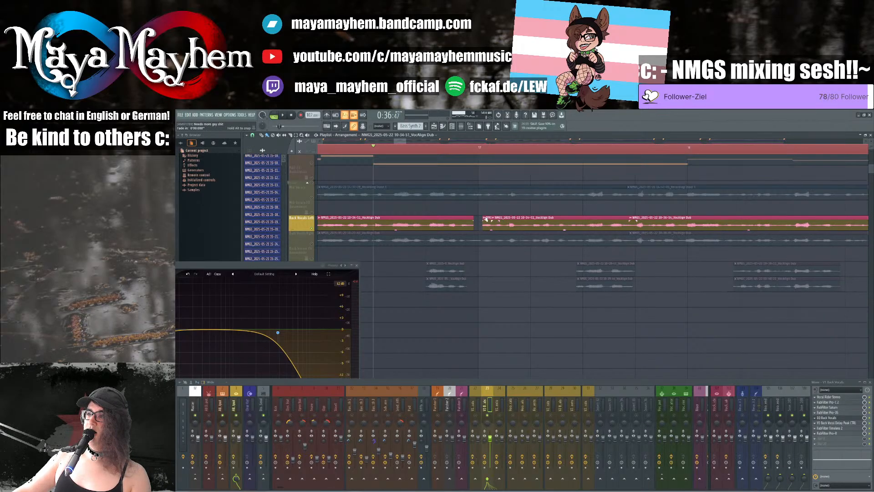
{"action": "left_click", "coordinate": [312, 229]}
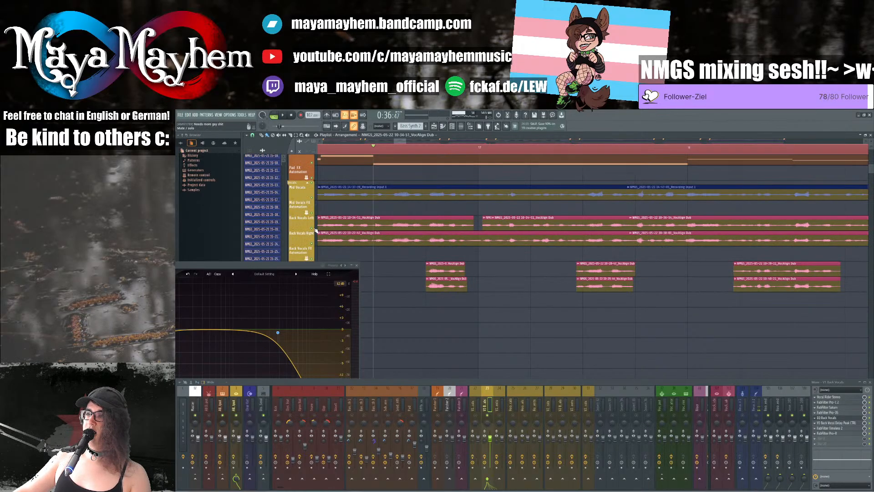
{"action": "key", "text": "space"}
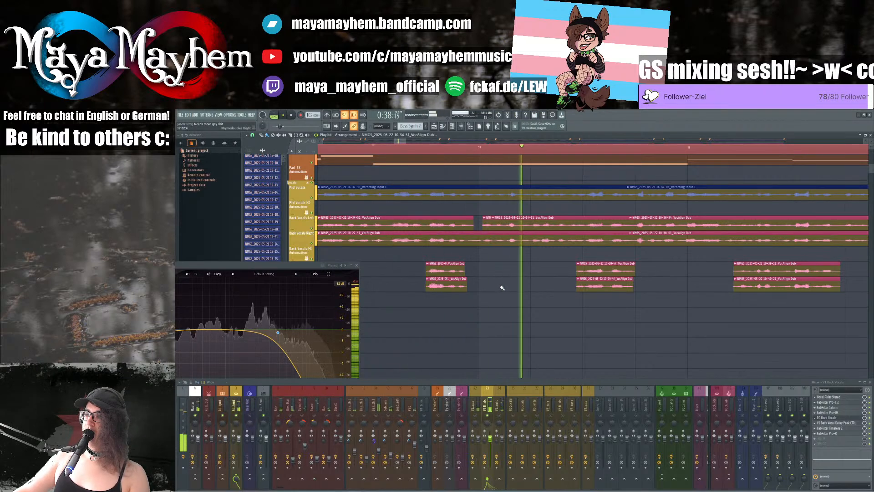
{"action": "key", "text": "space"}
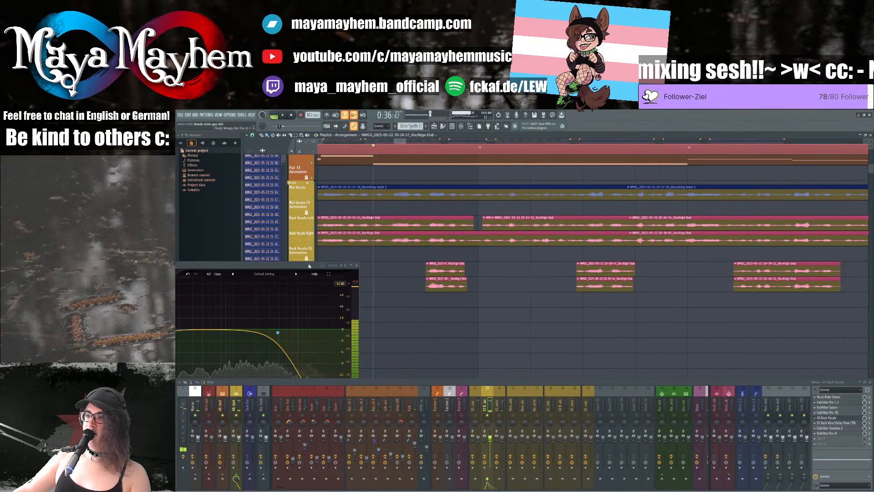
Step: Review the delay's peak controller and the Timeless 2 delay settings on the V1 Back Vocals track
{"action": "left_click_drag", "start_coordinate": [310, 265], "coordinate": [384, 189]}
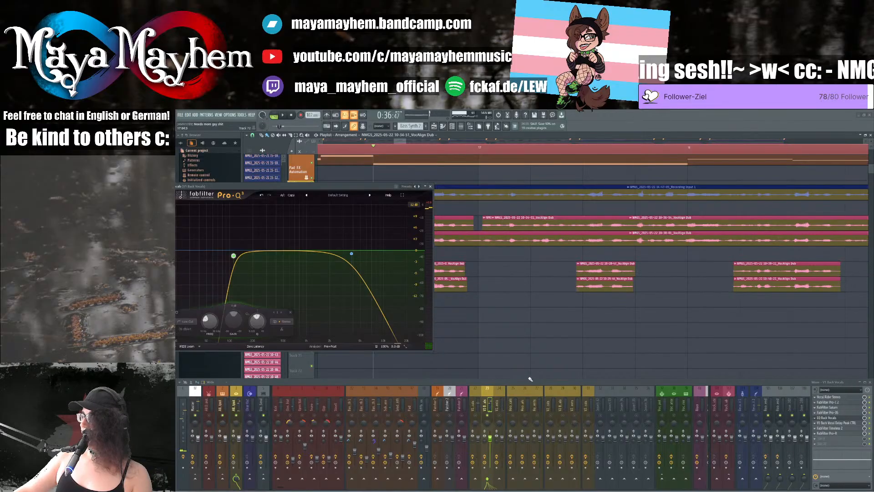
{"action": "left_click", "coordinate": [842, 423]}
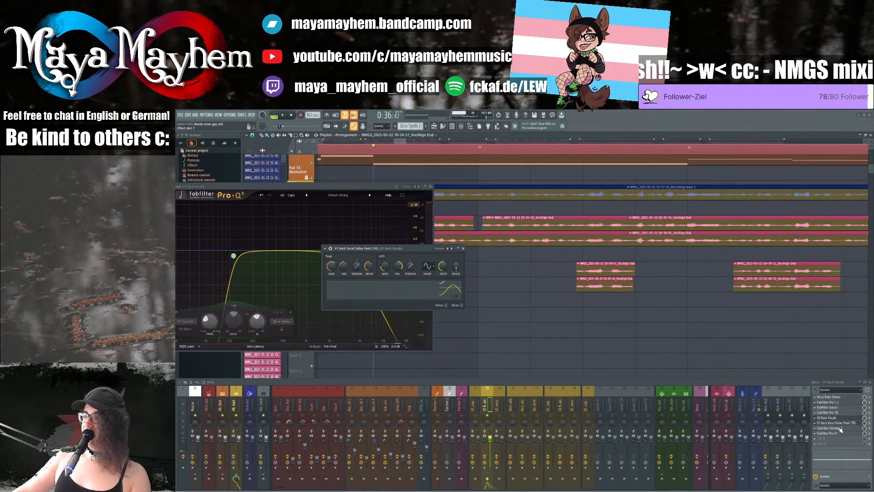
{"action": "left_click", "coordinate": [841, 428]}
{"action": "left_click_drag", "start_coordinate": [405, 253], "coordinate": [444, 266]}
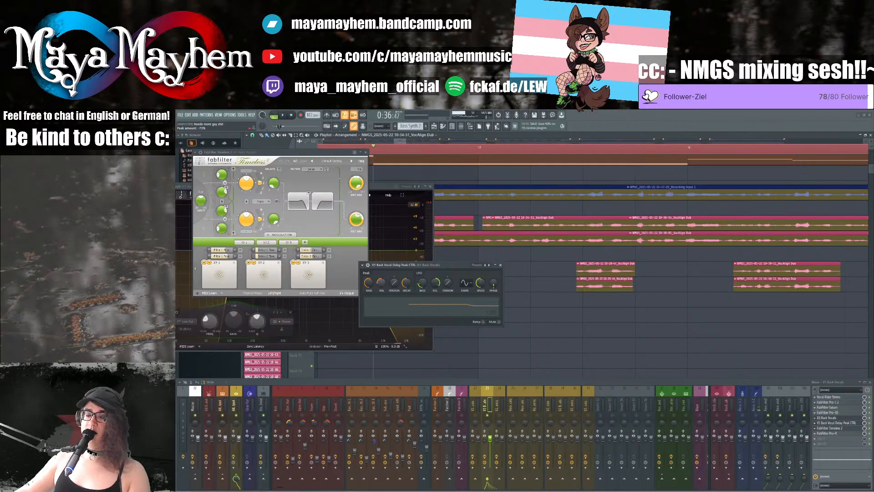
{"action": "left_click", "coordinate": [365, 152]}
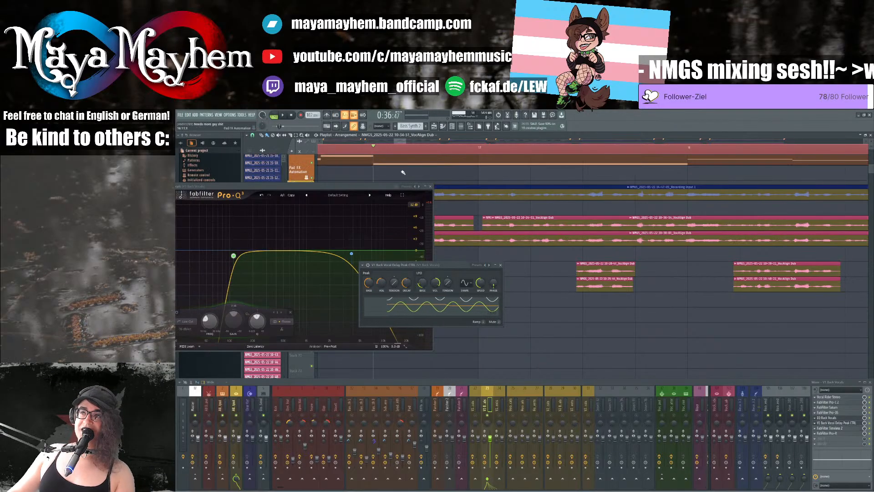
{"action": "left_click", "coordinate": [430, 187]}
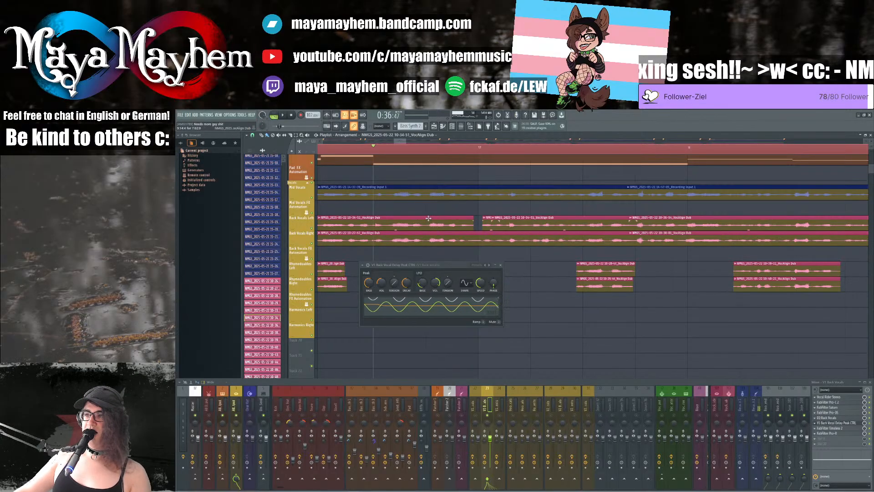
{"action": "scroll", "coordinate": [429, 235], "scroll_direction": "down", "scroll_amount": 3}
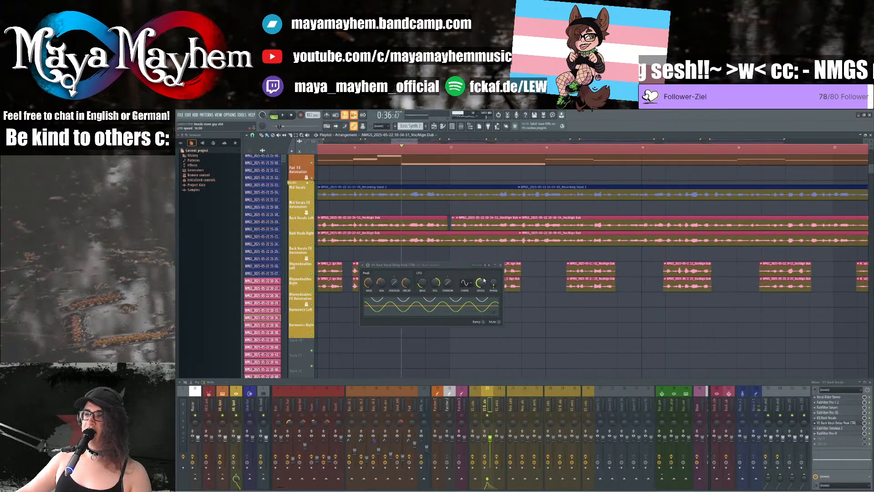
{"action": "key", "text": "space"}
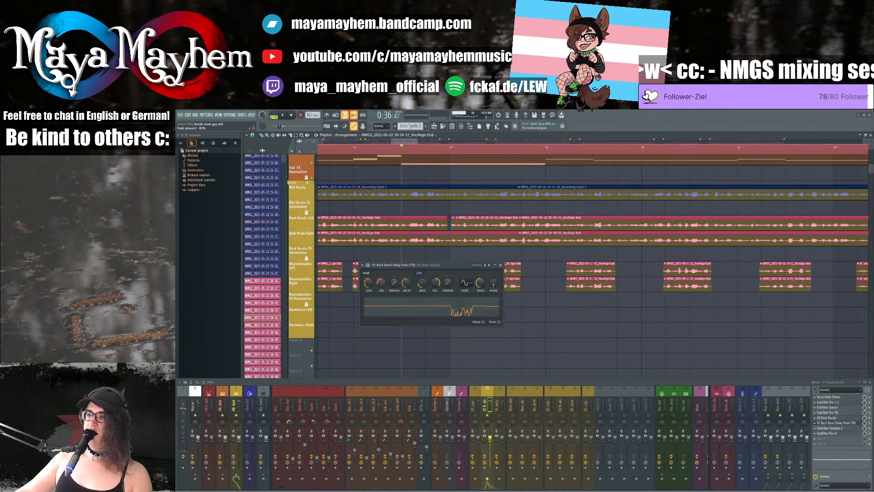
Step: Adjust the mix and brightness of the Pro-R reverb on the V1 Back Vocals track while Verse 1 plays
{"action": "left_click", "coordinate": [836, 434]}
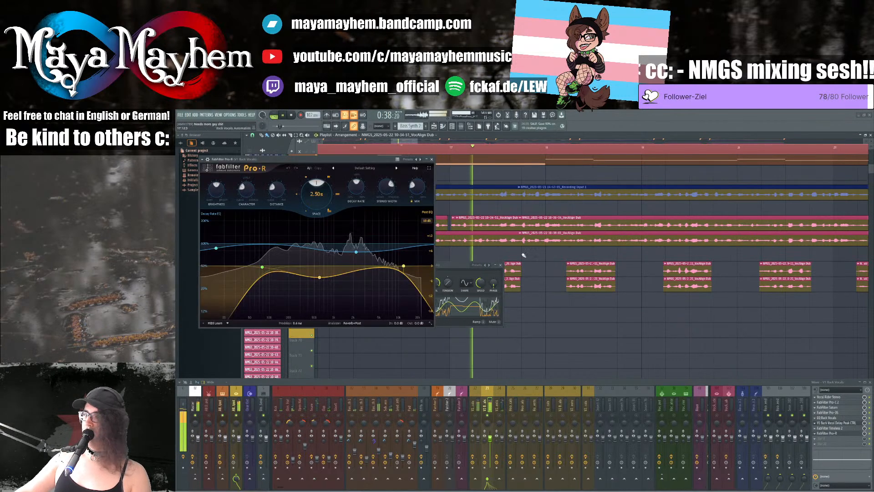
{"action": "left_click_drag", "start_coordinate": [413, 189], "coordinate": [413, 187]}
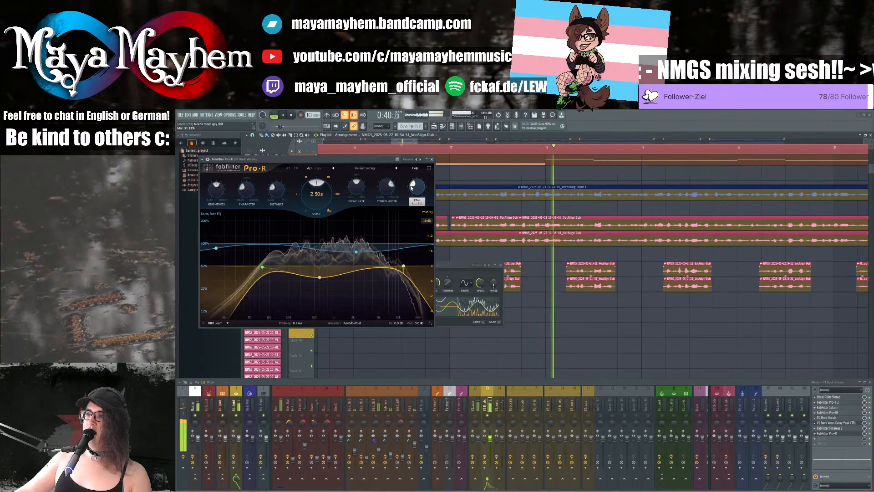
{"action": "left_click_drag", "start_coordinate": [219, 189], "coordinate": [222, 211]}
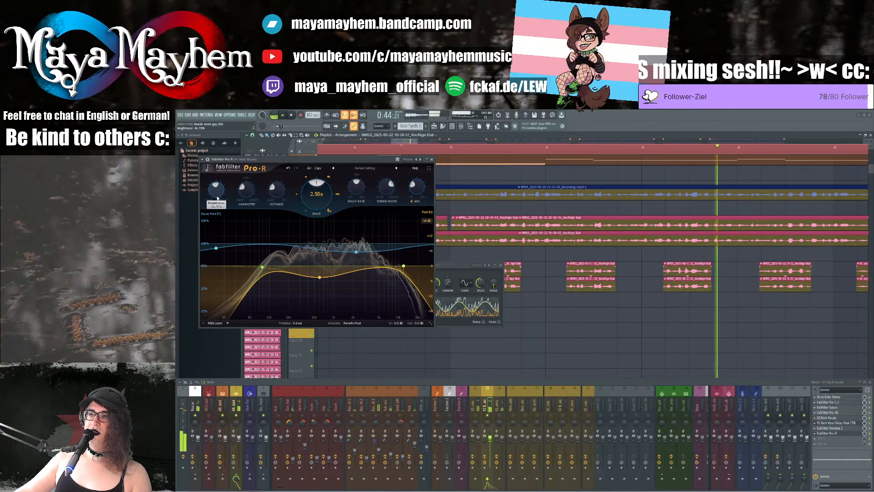
Step: Fine-tune the distance and brightness of the Pro-R reverb on the V1 Back Vocals track, stop playback and close the open plugin windows
{"action": "left_click_drag", "start_coordinate": [276, 192], "coordinate": [276, 193]}
{"action": "left_click_drag", "start_coordinate": [216, 193], "coordinate": [235, 212]}
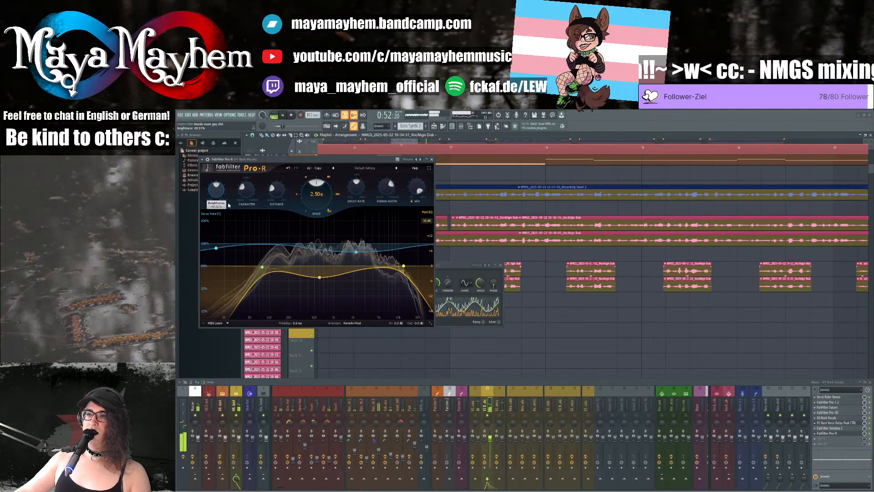
{"action": "left_click_drag", "start_coordinate": [276, 190], "coordinate": [277, 202]}
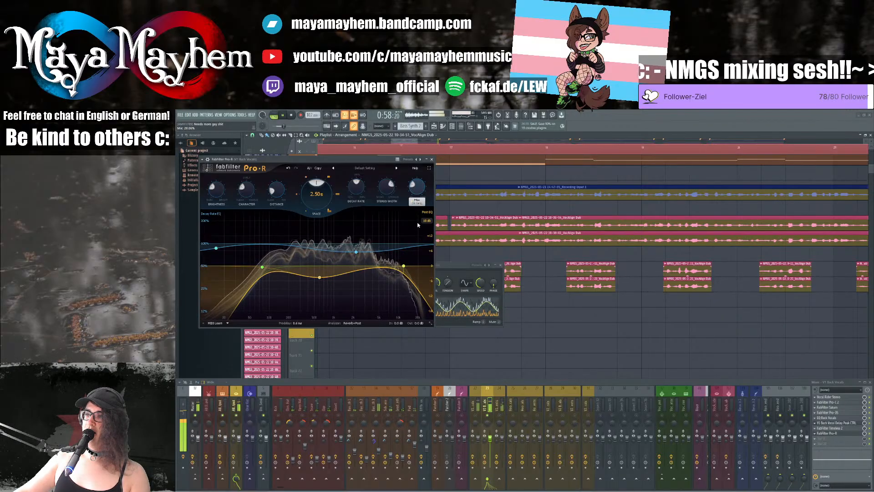
{"action": "left_click", "coordinate": [432, 159]}
{"action": "key", "text": "space"}
{"action": "left_click", "coordinate": [501, 265]}
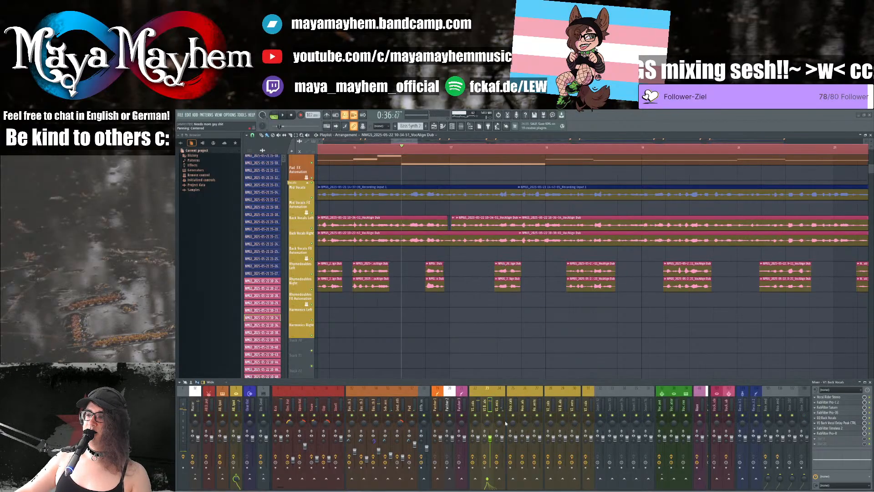
Step: Play Verse 1 from its start and raise the upper range limit and target of Vocal Rider on the V1 Rhymedoubles track
{"action": "scroll", "coordinate": [459, 324], "scroll_direction": "down", "scroll_amount": 6}
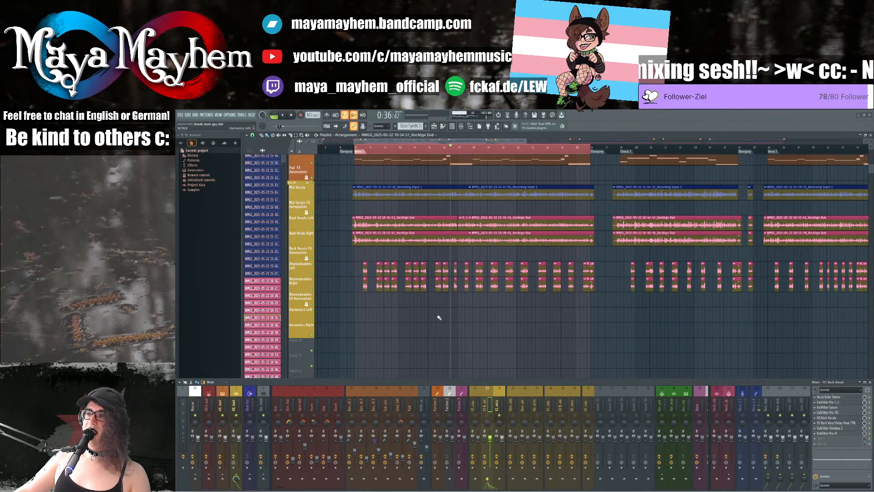
{"action": "scroll", "coordinate": [391, 180], "scroll_direction": "up", "scroll_amount": 5}
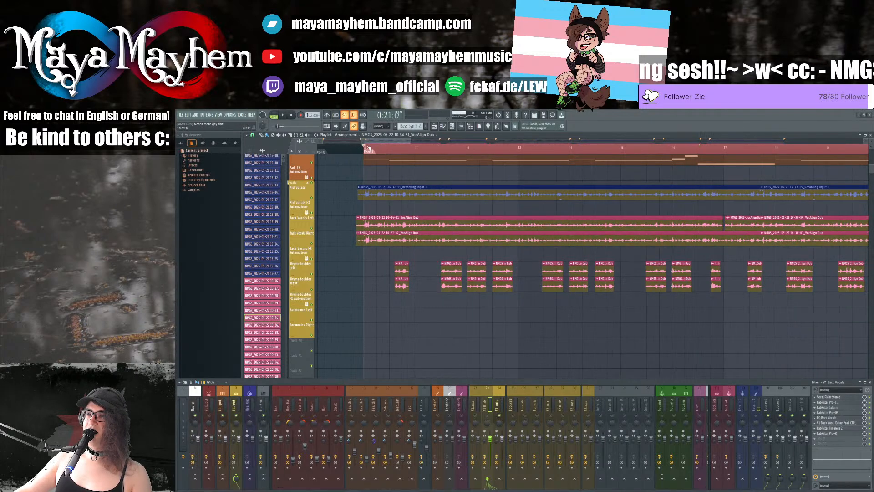
{"action": "key", "text": "space"}
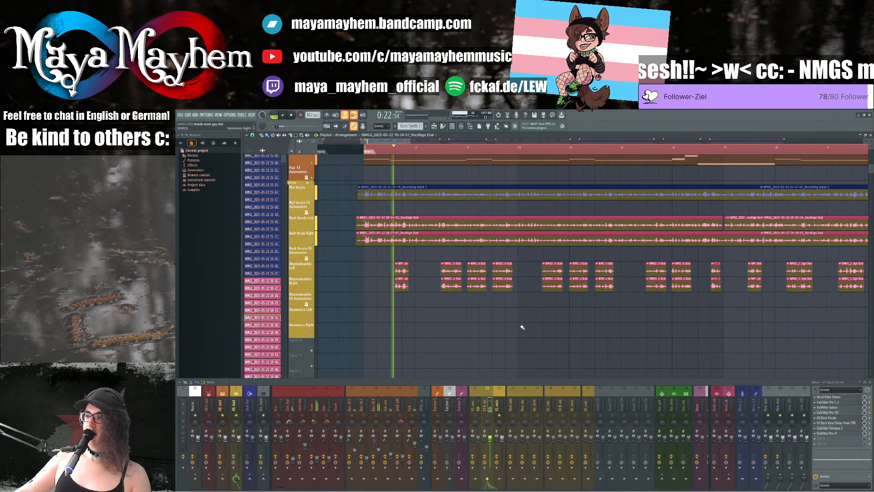
{"action": "left_click", "coordinate": [501, 404]}
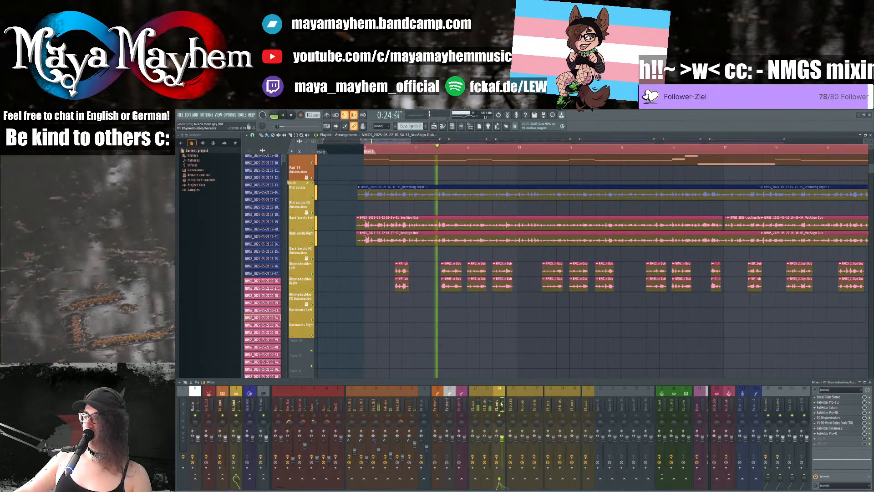
{"action": "left_click", "coordinate": [837, 397]}
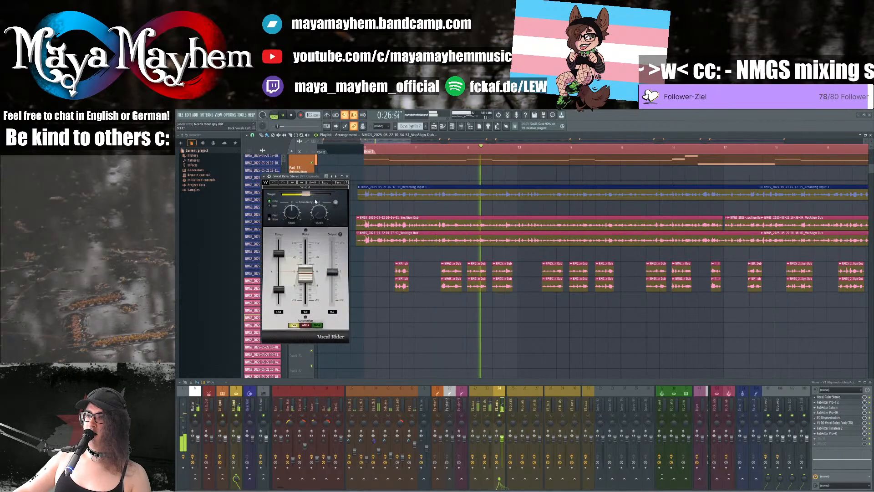
{"action": "left_click_drag", "start_coordinate": [279, 253], "coordinate": [279, 239]}
{"action": "left_click_drag", "start_coordinate": [306, 194], "coordinate": [312, 194]}
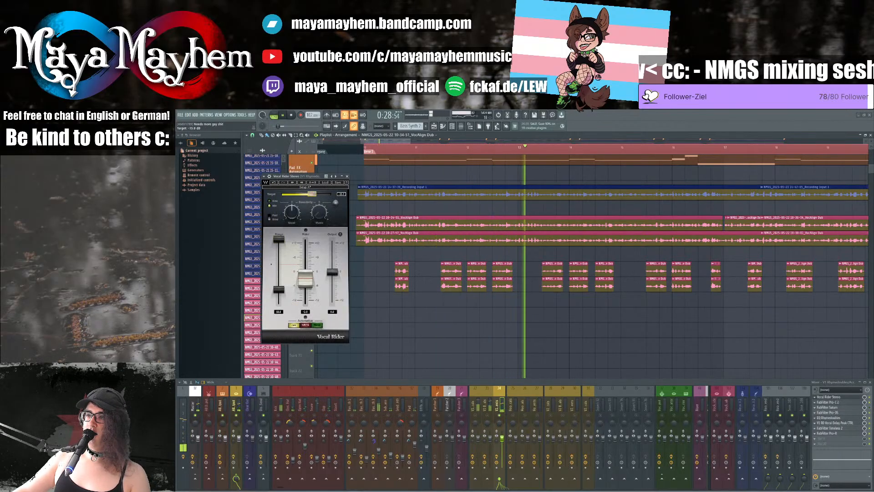
{"action": "key", "text": "space"}
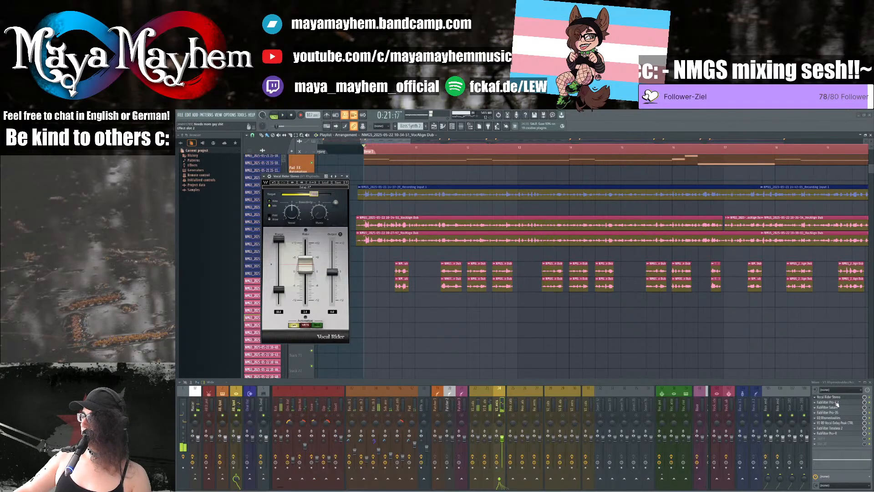
Step: Adjust the Pro-C 2 threshold on the V1 Rhymedoubles track during playback, and close the compressor and Vocal Rider windows
{"action": "left_click", "coordinate": [836, 403]}
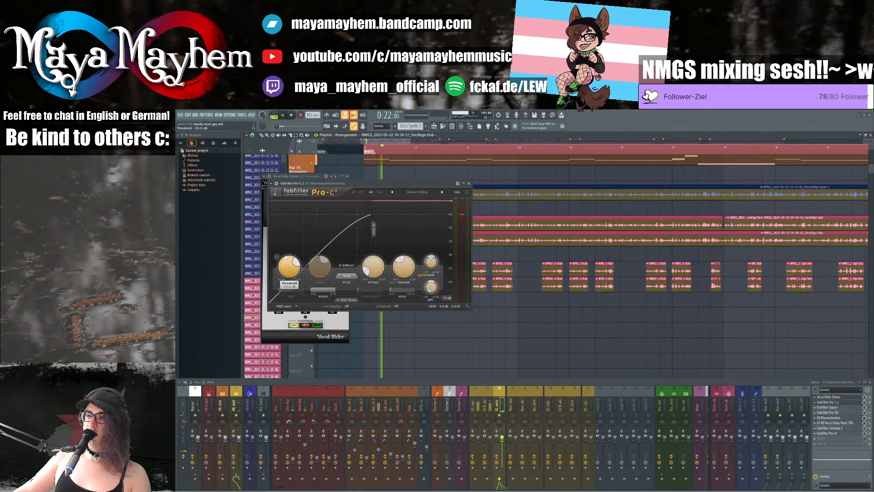
{"action": "key", "text": "space"}
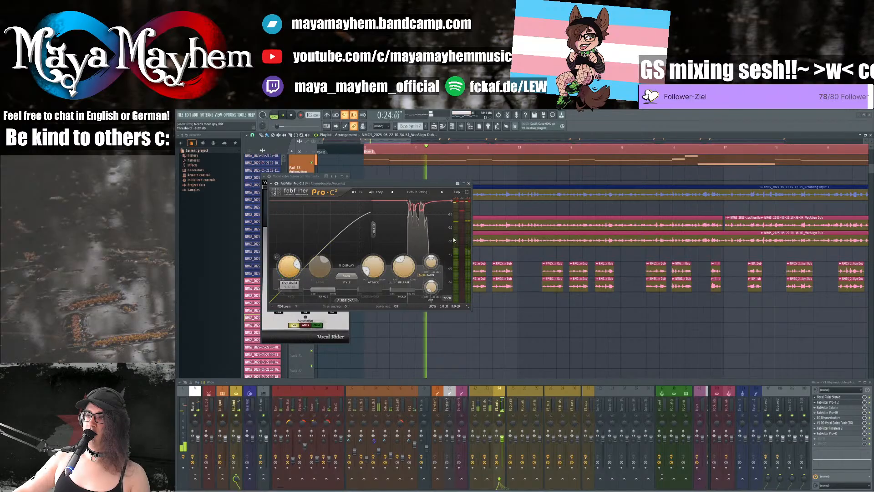
{"action": "left_click", "coordinate": [469, 184]}
{"action": "left_click", "coordinate": [347, 176]}
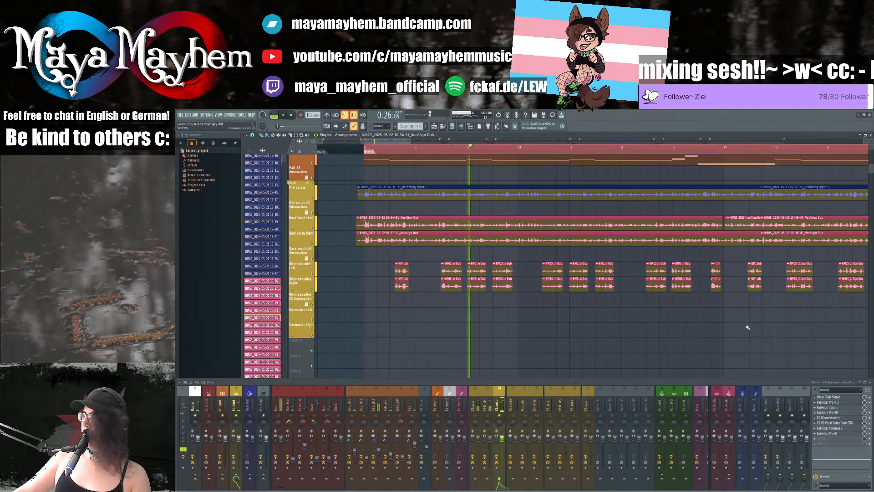
Step: Lower the high-cut frequency in the Rhymedoubles Pro-Q 3 equalizer, check the delay's peak controller and close both windows
{"action": "left_click", "coordinate": [835, 421]}
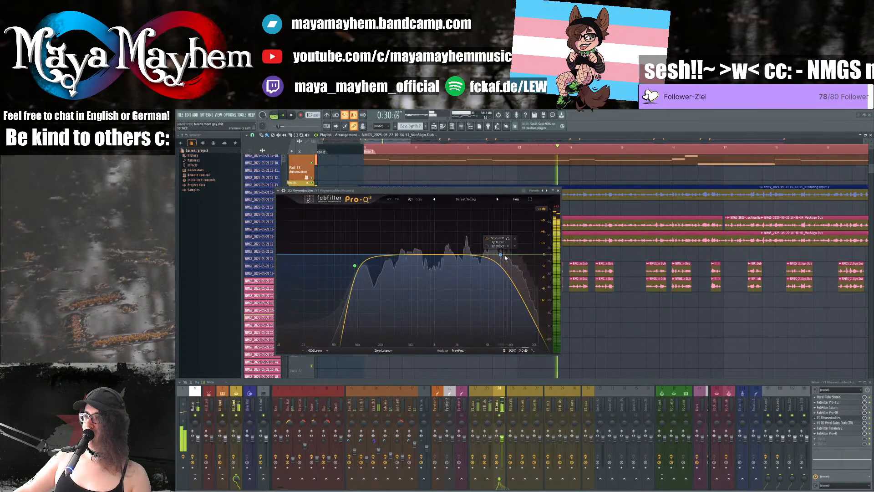
{"action": "left_click_drag", "start_coordinate": [500, 257], "coordinate": [484, 252]}
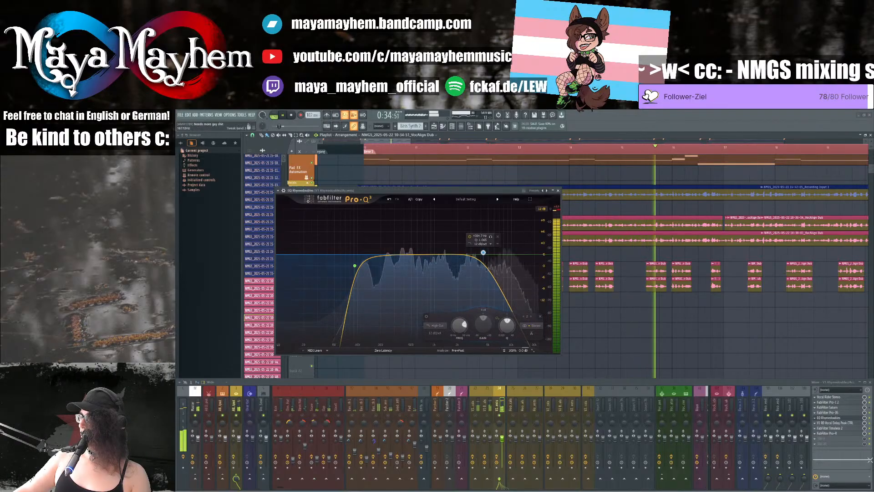
{"action": "left_click", "coordinate": [840, 423]}
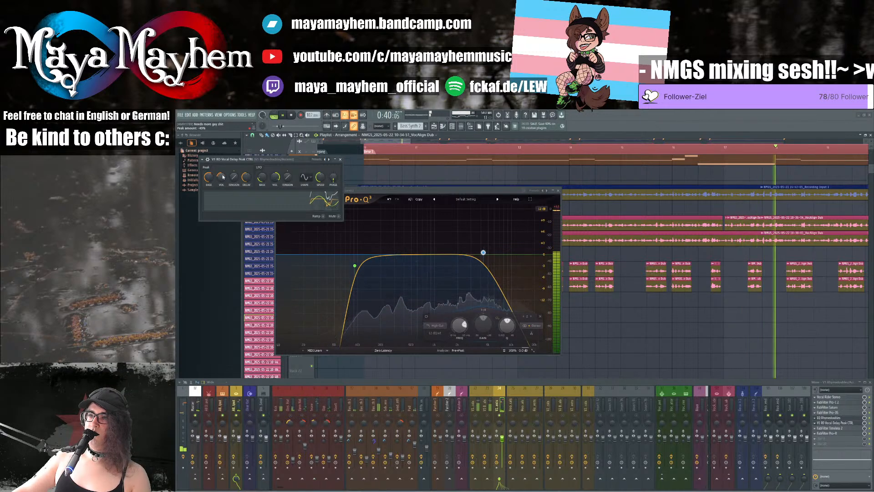
{"action": "left_click", "coordinate": [340, 159]}
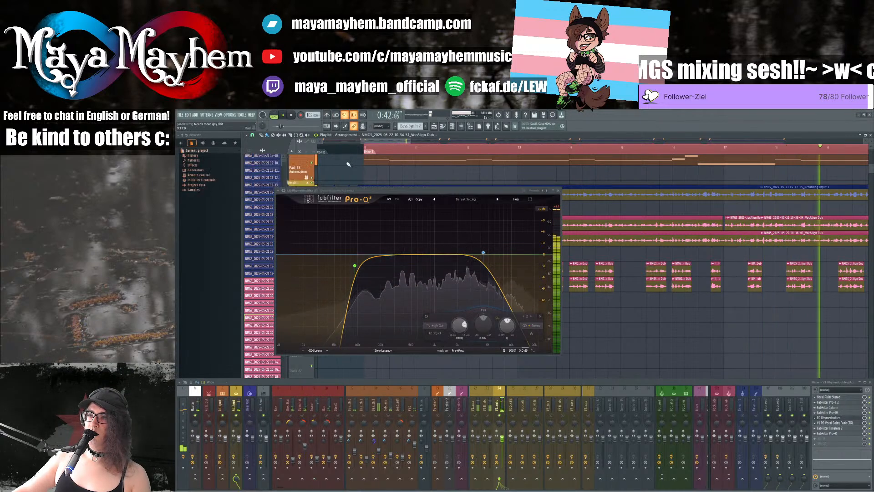
{"action": "left_click", "coordinate": [558, 190]}
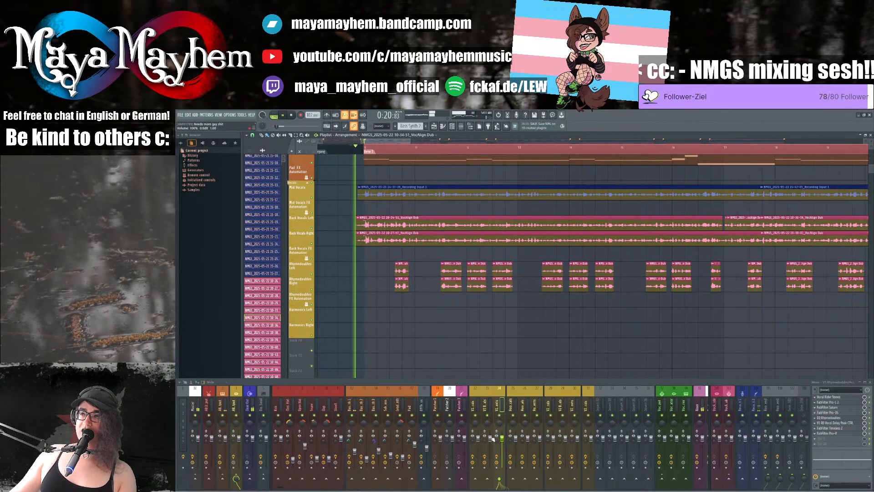
Step: Lower the mixer volumes of the V1 Back Vocals and V1 Rhymedoubles tracks while listening to Verse 1
{"action": "left_click_drag", "start_coordinate": [490, 438], "coordinate": [503, 450]}
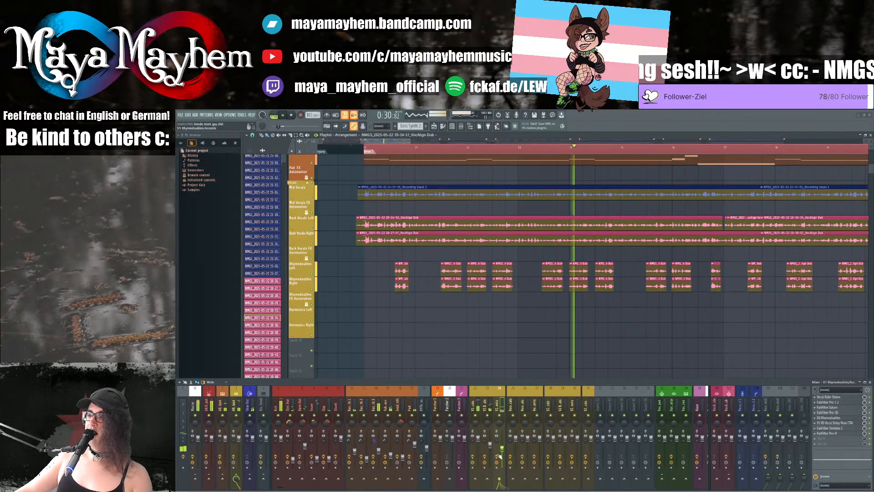
{"action": "left_click_drag", "start_coordinate": [502, 450], "coordinate": [504, 448]}
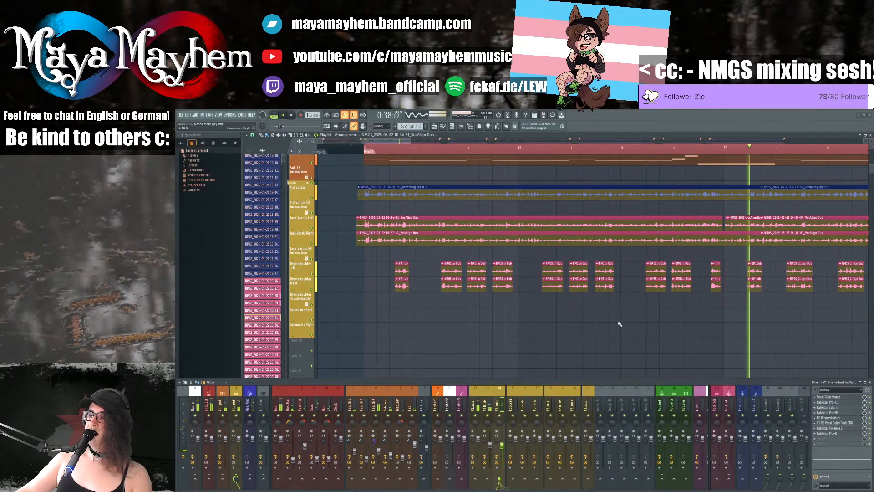
{"action": "key", "text": "space"}
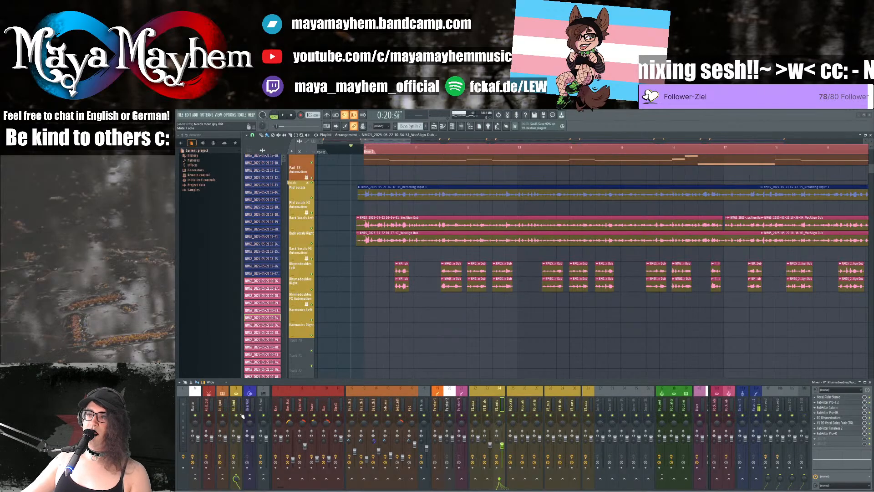
Step: Solo the Mid Vocals, both Back Vocals and both Rhymedoubles tracks together and play Verse 1 to hear only the vocals
{"action": "right_click", "coordinate": [312, 183]}
{"action": "right_click", "coordinate": [312, 183]}
{"action": "left_click", "coordinate": [312, 183]}
{"action": "left_click", "coordinate": [312, 183]}
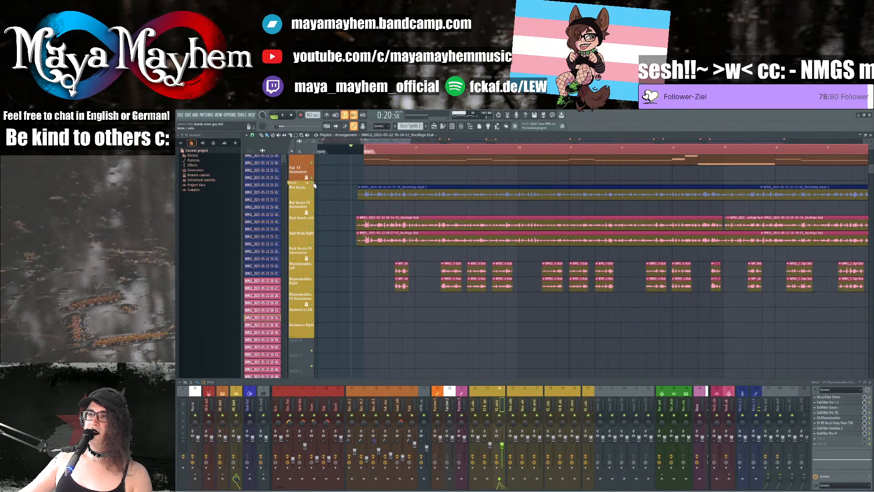
{"action": "right_click", "coordinate": [313, 202]}
{"action": "right_click", "coordinate": [309, 186]}
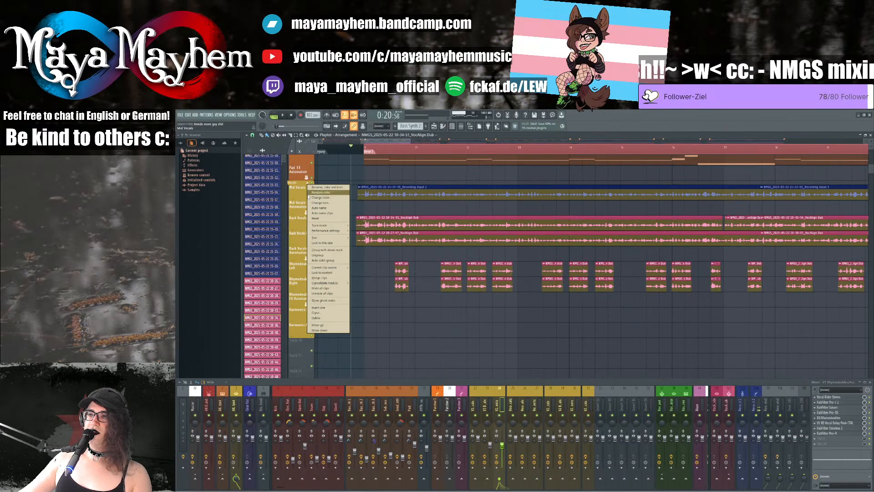
{"action": "left_click", "coordinate": [299, 197]}
{"action": "right_click", "coordinate": [311, 198]}
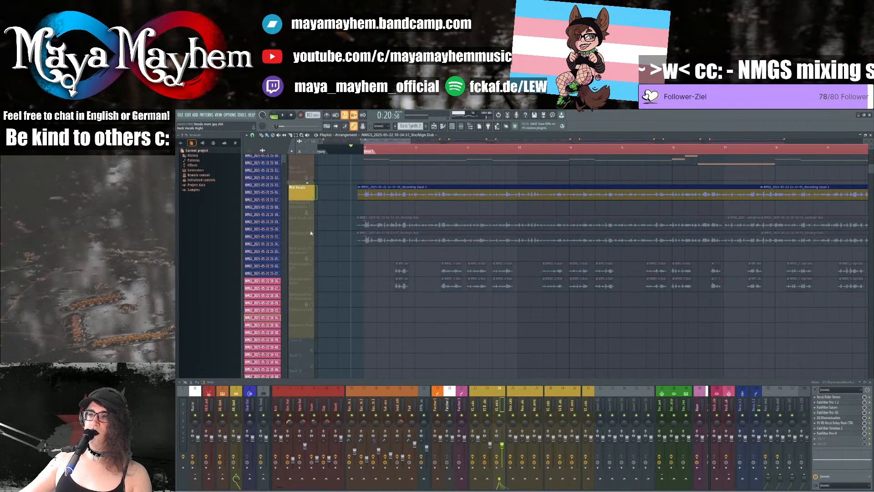
{"action": "left_click", "coordinate": [311, 229]}
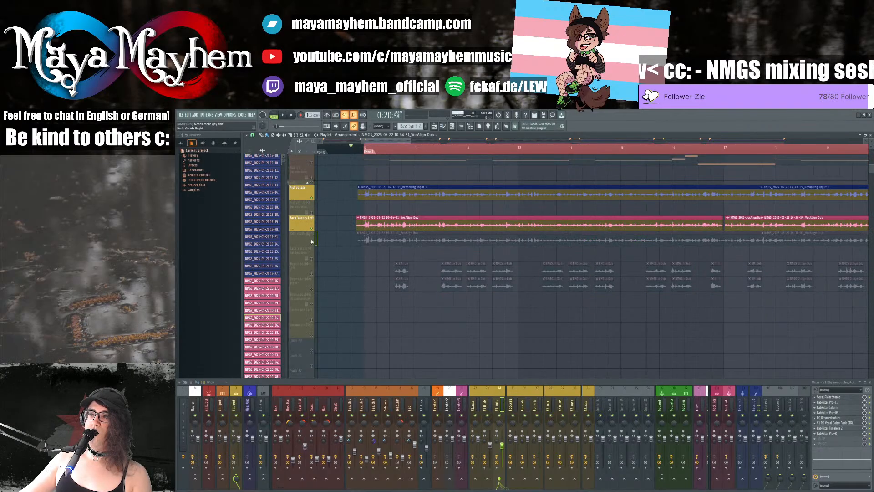
{"action": "left_click", "coordinate": [312, 243]}
{"action": "left_click", "coordinate": [312, 289]}
{"action": "key", "text": "space"}
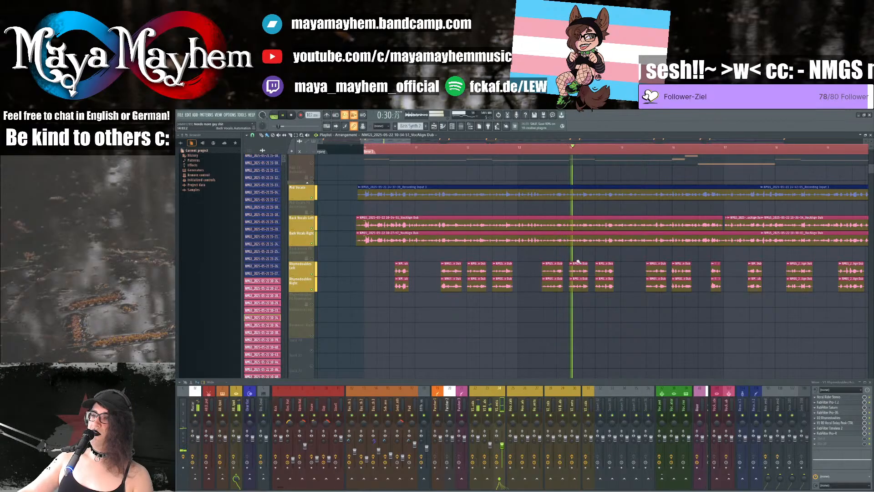
Step: Stop playback and unsolo the vocal tracks to bring the whole arrangement back
{"action": "key", "text": "space"}
{"action": "right_click", "coordinate": [313, 290]}
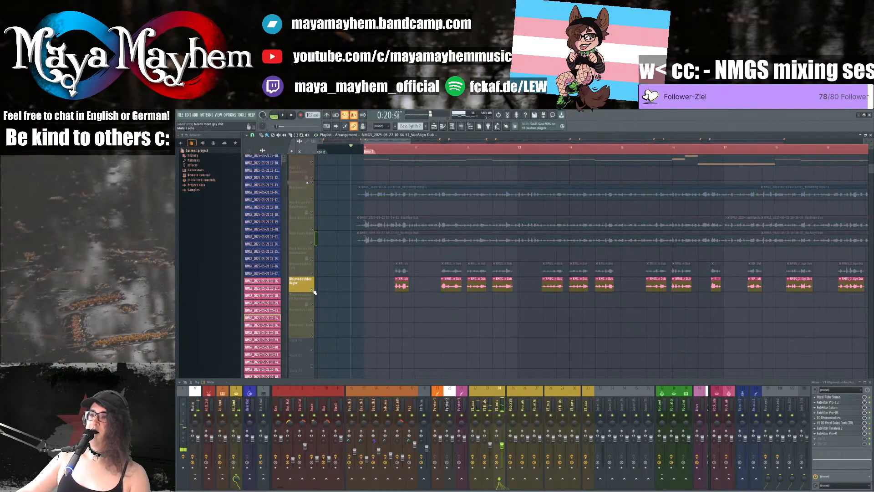
{"action": "right_click", "coordinate": [312, 290]}
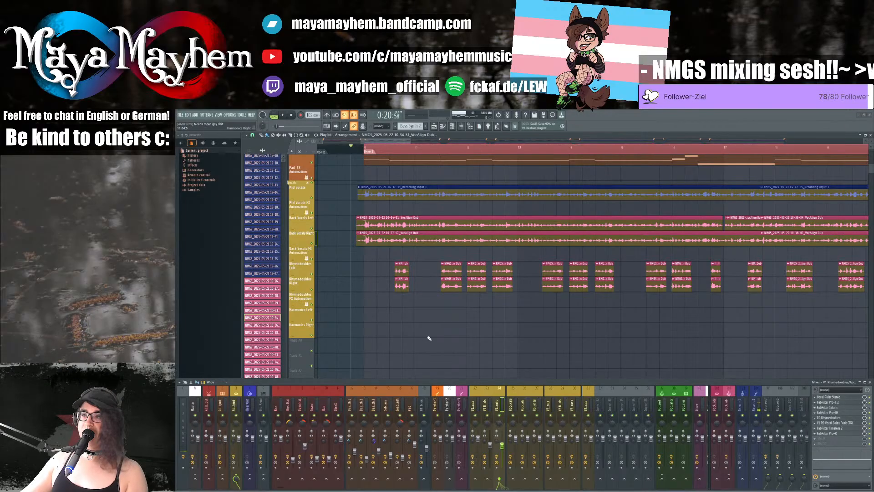
Step: Clear the Verse 1 time selection in the playlist and play the start of Verse 2 for comparison
{"action": "scroll", "coordinate": [429, 338], "scroll_direction": "down", "scroll_amount": 4}
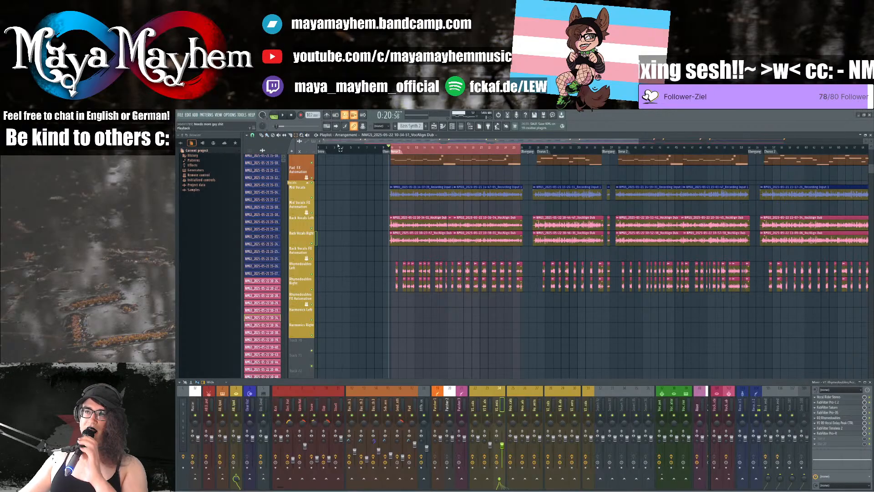
{"action": "left_click", "coordinate": [448, 149]}
{"action": "left_click_drag", "start_coordinate": [426, 141], "coordinate": [496, 146]}
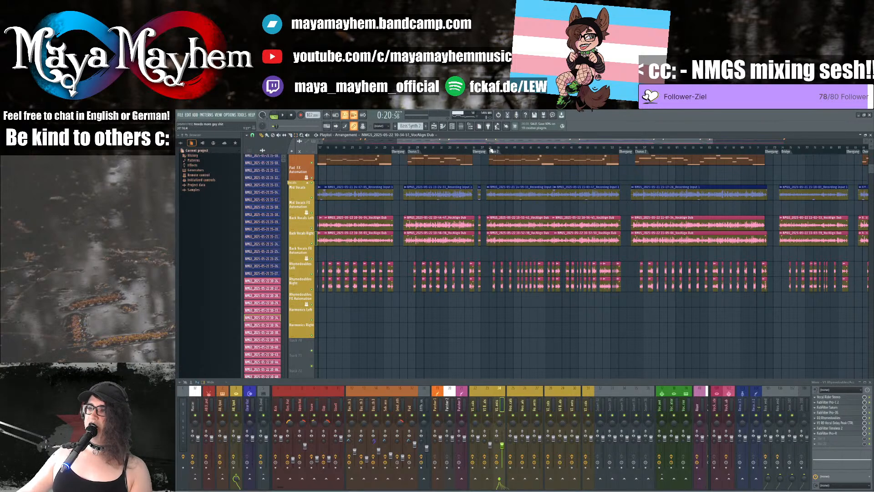
{"action": "key", "text": "space"}
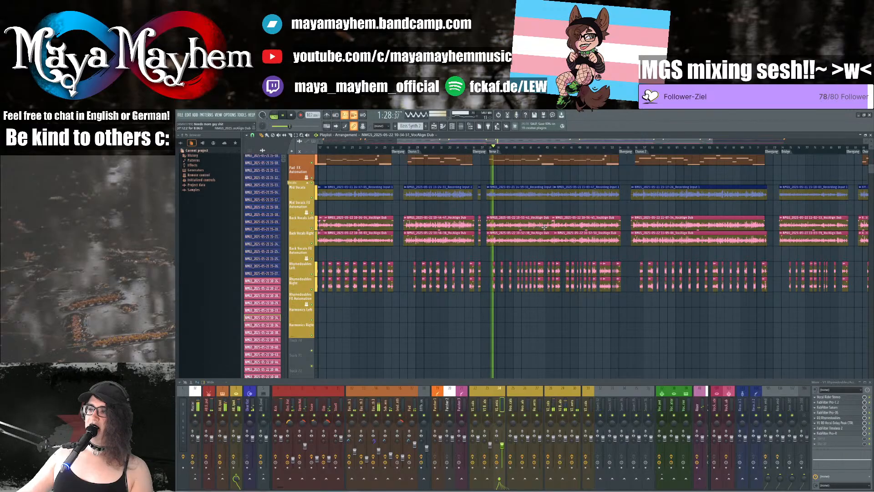
{"action": "scroll", "coordinate": [545, 226], "scroll_direction": "down", "scroll_amount": 1}
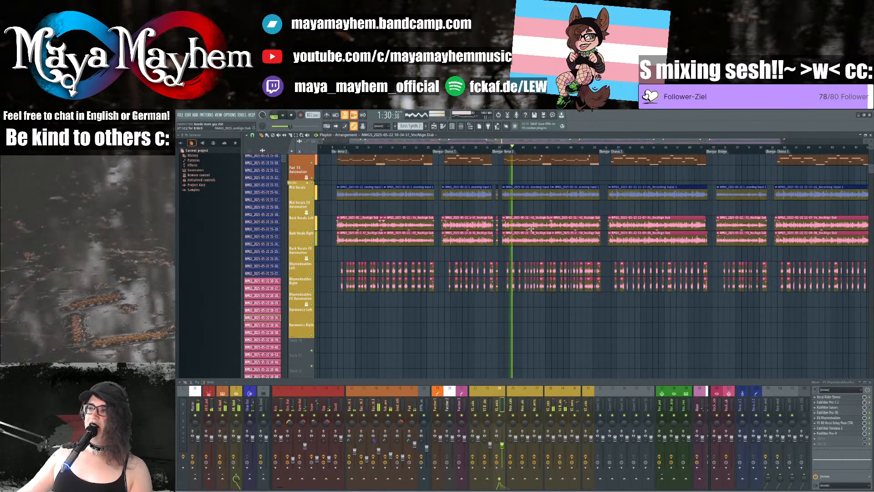
{"action": "key", "text": "space"}
Step: Replay the start of Verse 1 and check the fader volumes of the V1 Back Vocals and V1 Rhymedoubles tracks
{"action": "left_click", "coordinate": [340, 149]}
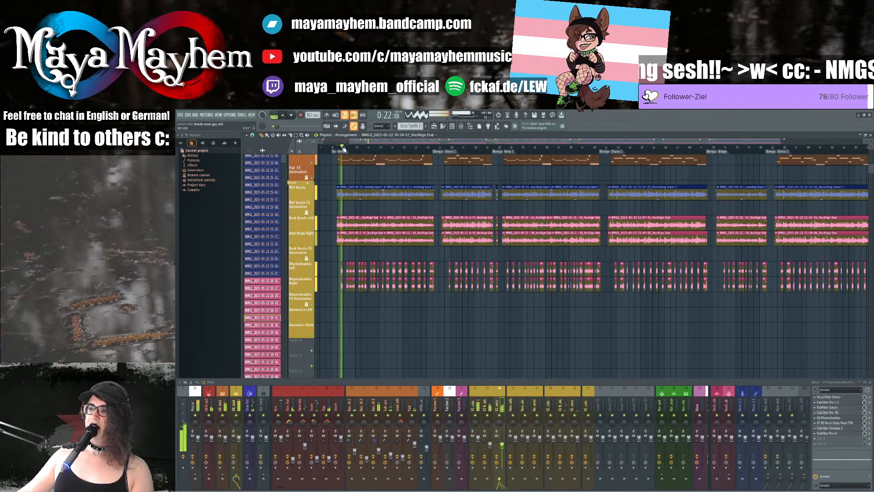
{"action": "left_click", "coordinate": [490, 449]}
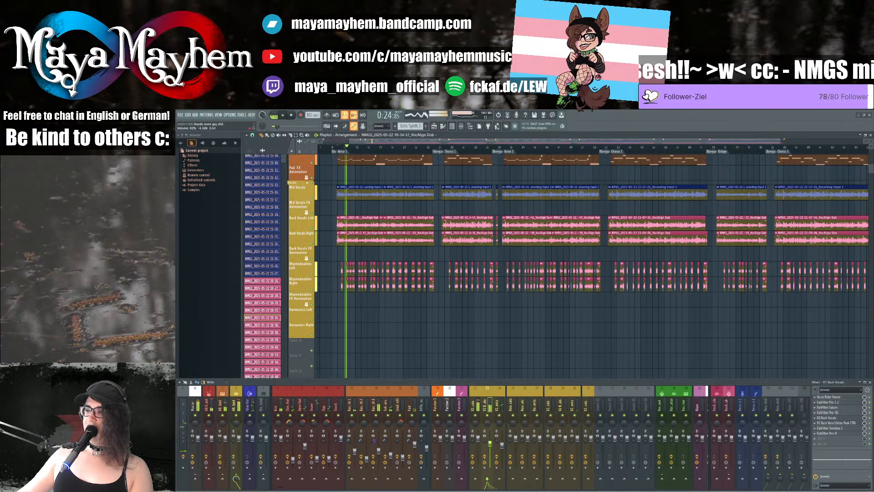
{"action": "left_click", "coordinate": [502, 449]}
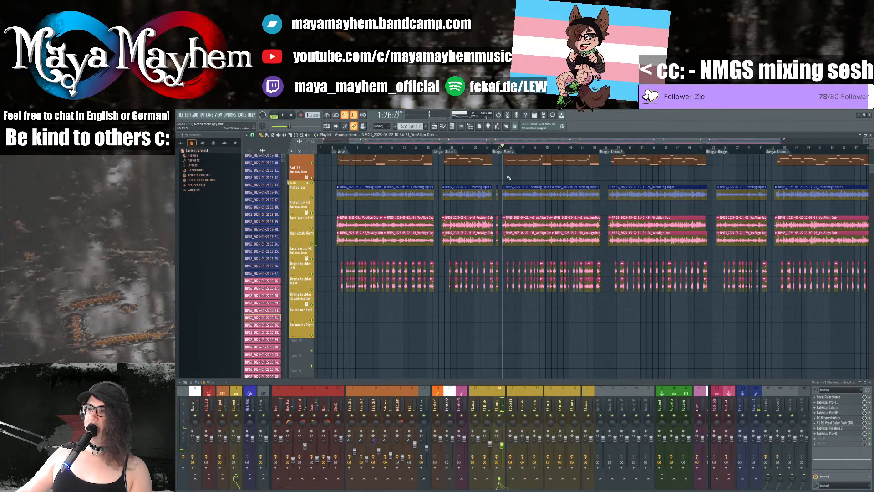
Step: Play Verse 2 and, in the V2 Mid Vocals track's Vocal Rider, raise the upper range limit and increase the target level slightly
{"action": "key", "text": "space"}
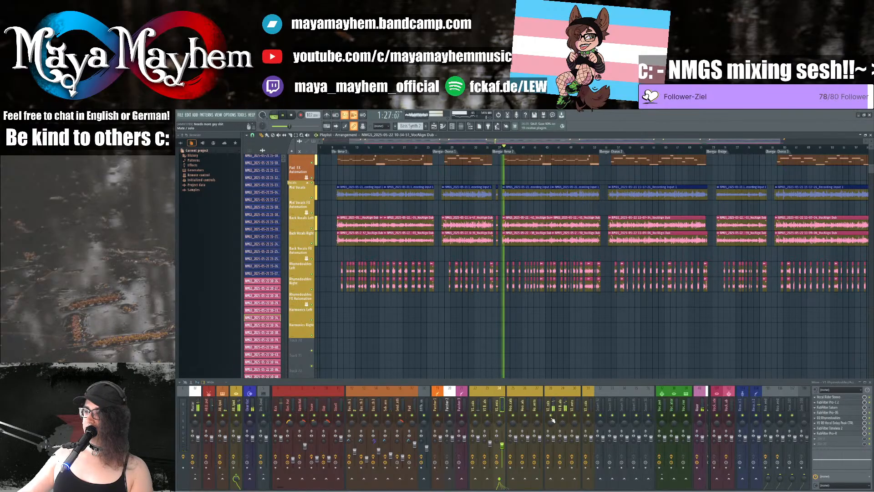
{"action": "left_click", "coordinate": [553, 421]}
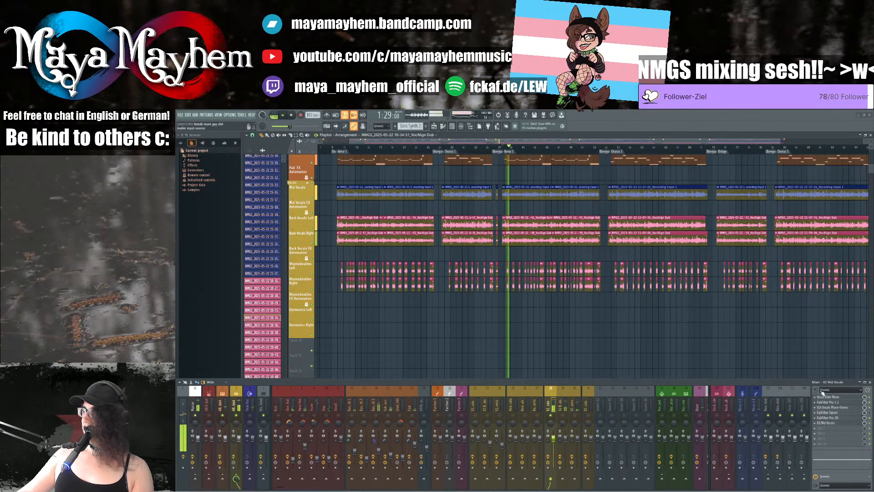
{"action": "left_click", "coordinate": [826, 398]}
{"action": "left_click_drag", "start_coordinate": [308, 282], "coordinate": [308, 267]}
{"action": "left_click_drag", "start_coordinate": [337, 223], "coordinate": [342, 223]}
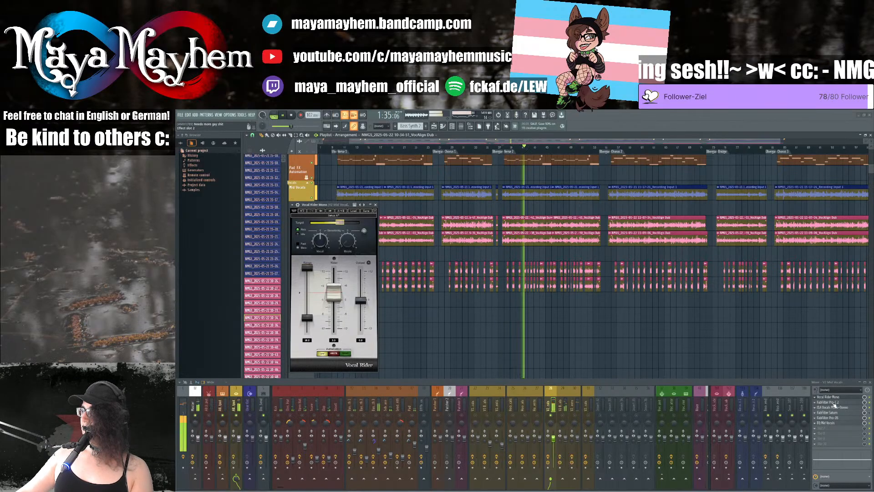
Step: Adjust the threshold of the FabFilter Pro-C 2 compressor on the V2 Mid Vocals track while Verse 2 plays
{"action": "left_click", "coordinate": [830, 402]}
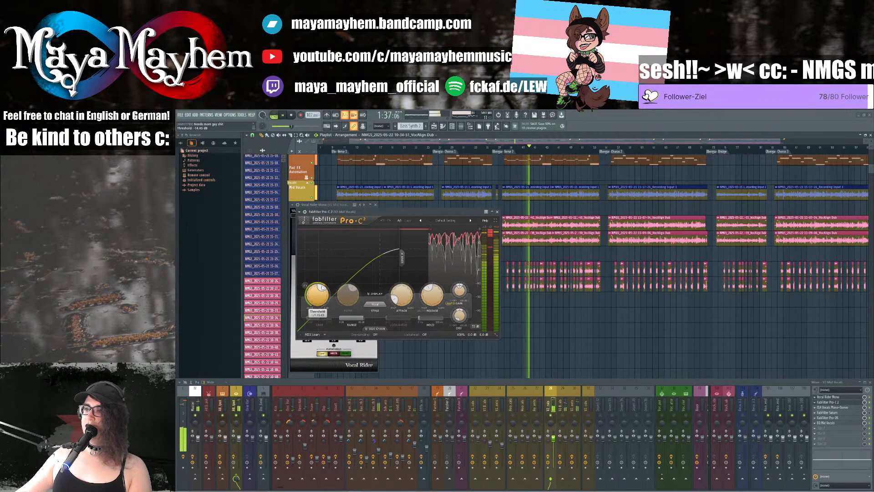
{"action": "left_click", "coordinate": [497, 212]}
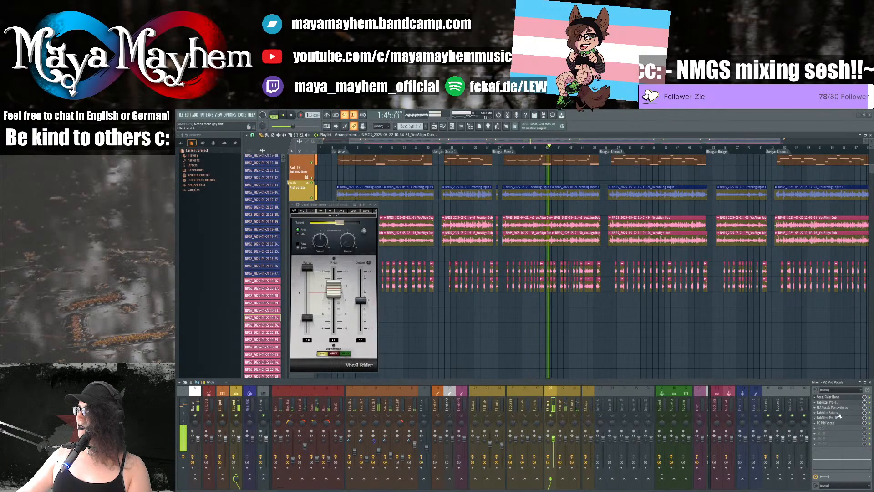
Step: Split off an additional high-frequency band in FabFilter Saturn on the V2 Mid Vocals track and slightly raise the middle band's level
{"action": "left_click", "coordinate": [833, 413]}
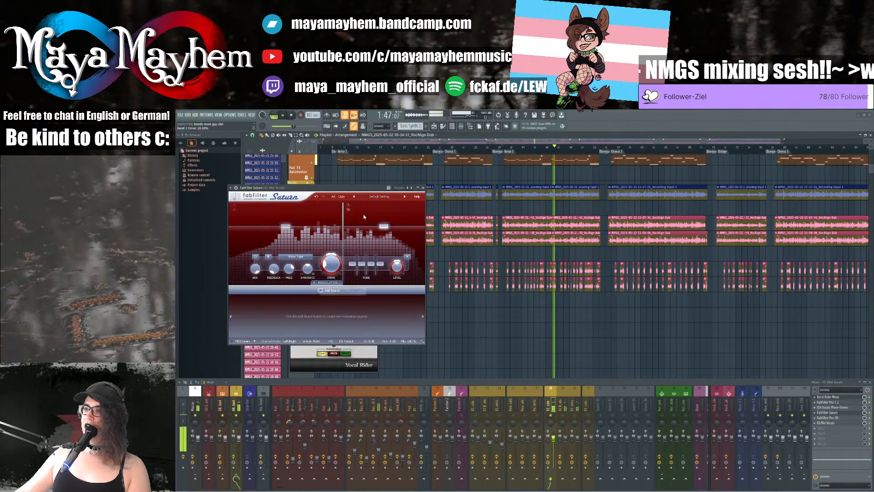
{"action": "left_click", "coordinate": [397, 207]}
{"action": "left_click_drag", "start_coordinate": [372, 226], "coordinate": [372, 224]}
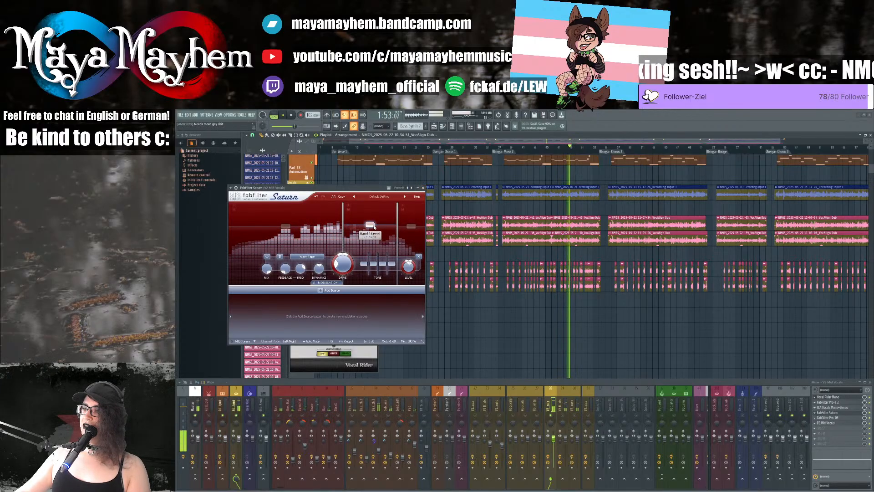
{"action": "left_click", "coordinate": [422, 187]}
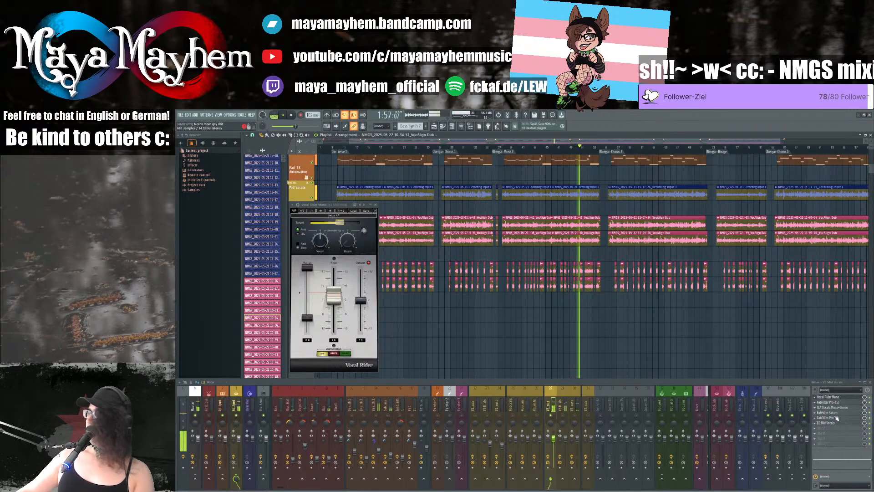
Step: Check the FabFilter Pro-DS on the V2 Mid Vocals channel, close its window and the Vocal Rider, and stop playback
{"action": "left_click", "coordinate": [827, 417]}
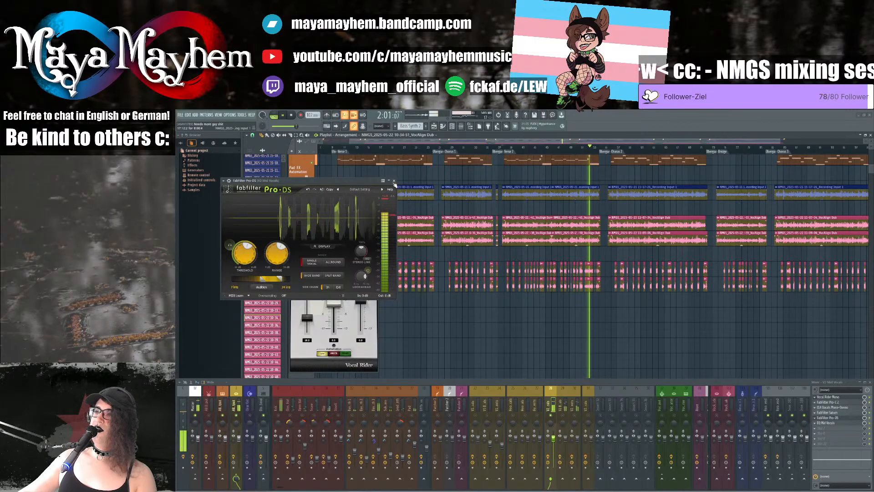
{"action": "left_click", "coordinate": [394, 181]}
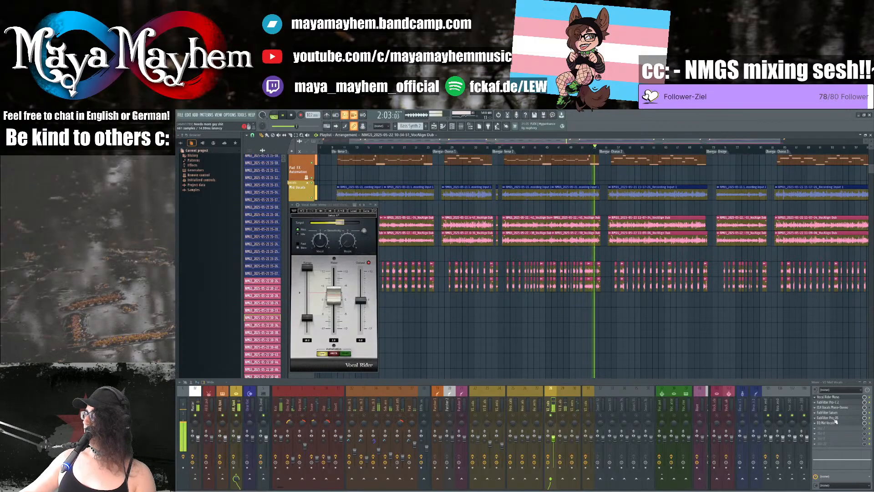
{"action": "left_click", "coordinate": [833, 417]}
{"action": "left_click", "coordinate": [395, 181]}
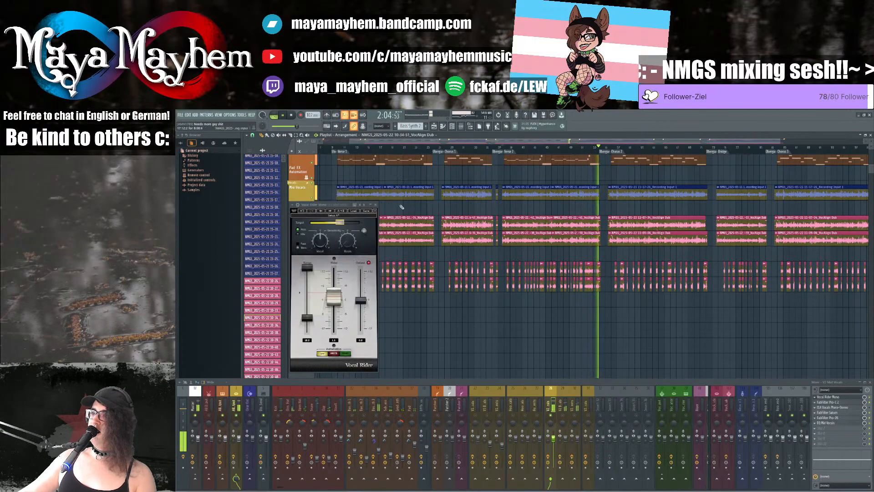
{"action": "left_click", "coordinate": [375, 205]}
{"action": "key", "text": "space"}
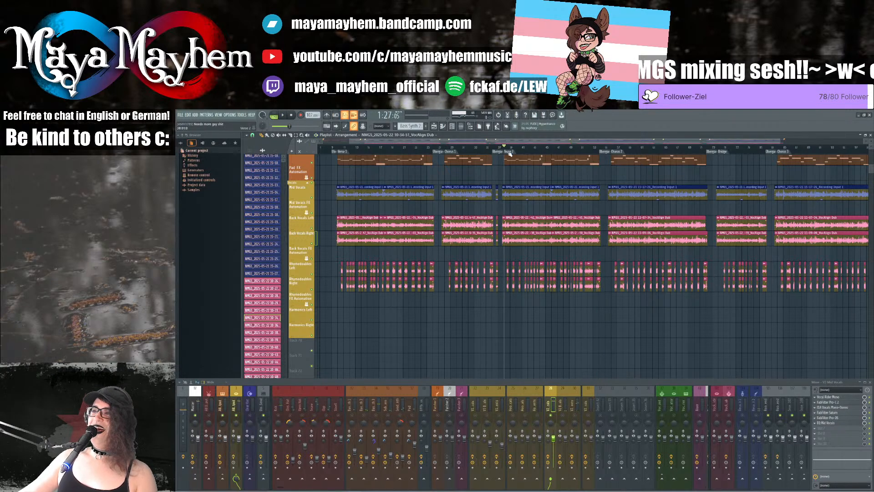
Step: Select the Verse 2 section for playback and add a narrow cut at the upper-mid peak in the Mid Vocals Pro-Q 3
{"action": "left_click", "coordinate": [509, 152]}
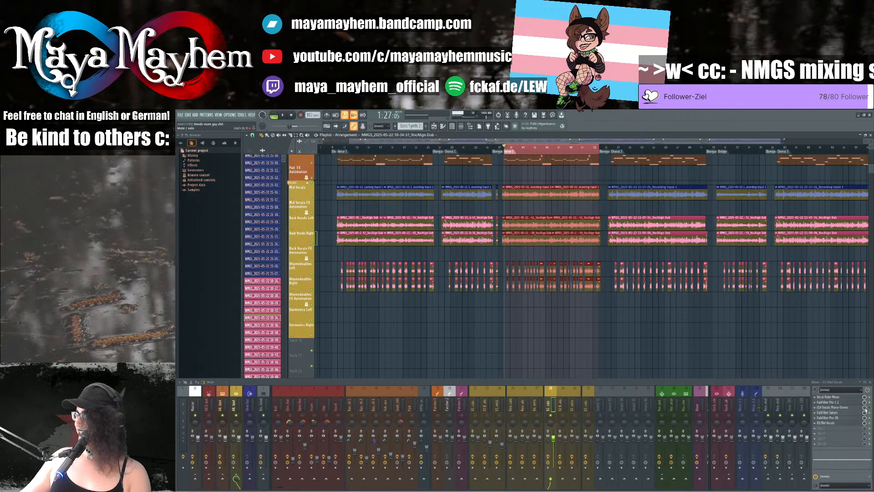
{"action": "left_click", "coordinate": [836, 424]}
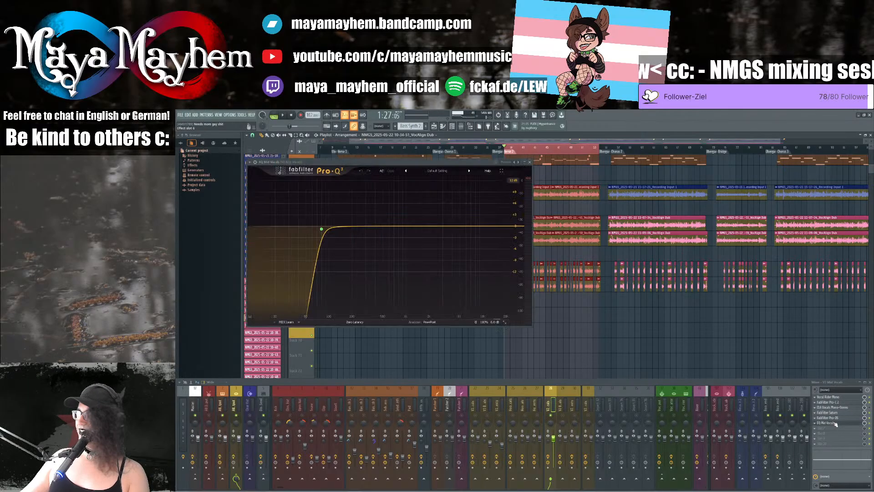
{"action": "key", "text": "space"}
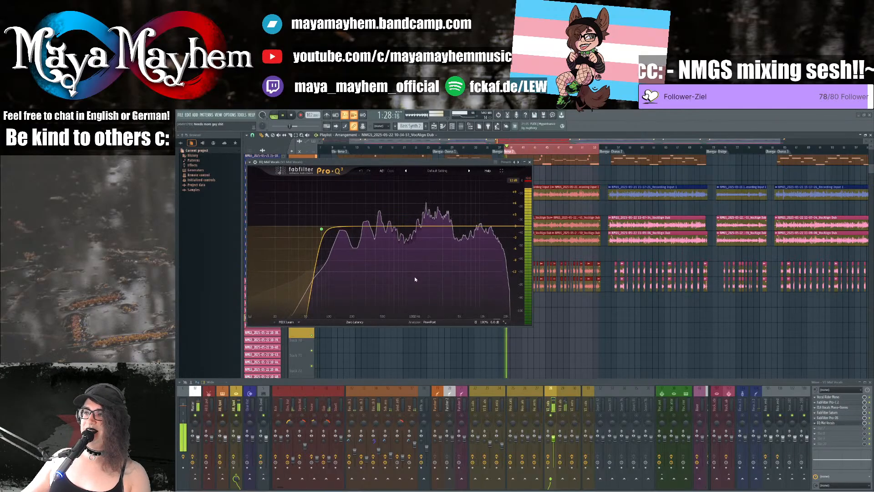
{"action": "mouse_move", "coordinate": [424, 277]}
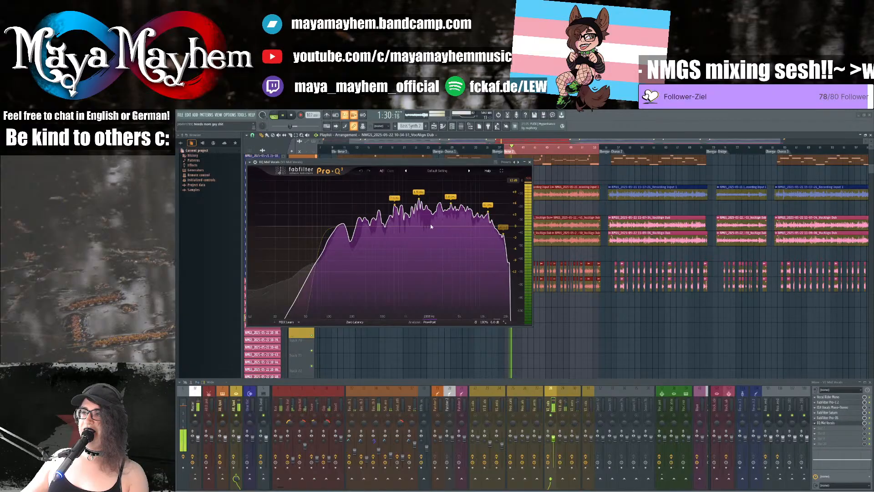
{"action": "left_click_drag", "start_coordinate": [419, 192], "coordinate": [419, 248]}
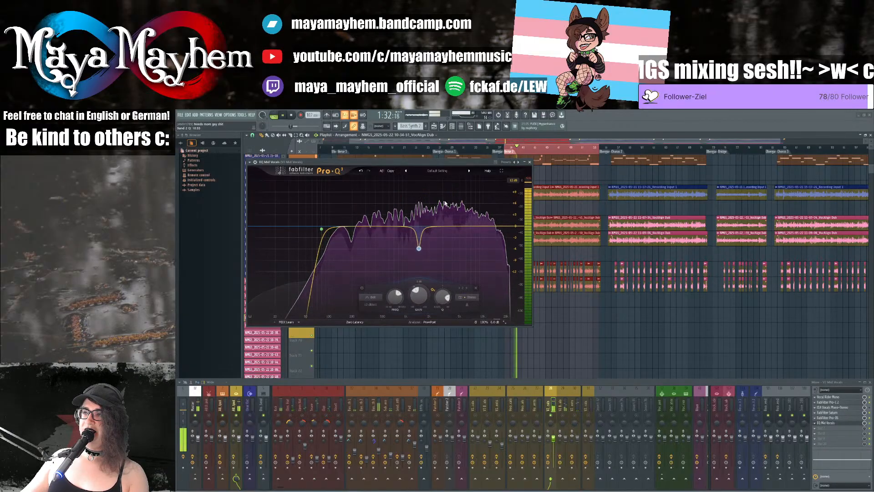
Step: Add a second narrow cut at the next higher peak in the Mid Vocals EQ, listen through, and close the EQ
{"action": "mouse_move", "coordinate": [457, 256]}
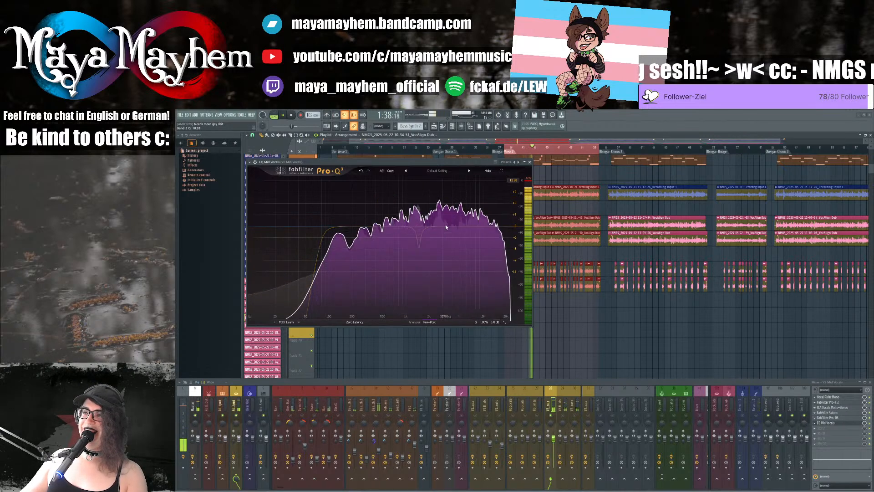
{"action": "left_click_drag", "start_coordinate": [439, 200], "coordinate": [441, 203]}
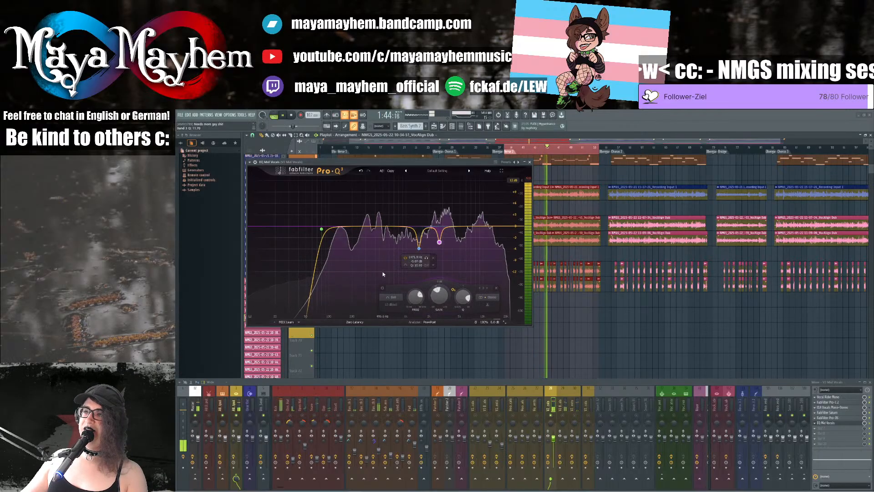
{"action": "mouse_move", "coordinate": [383, 273]}
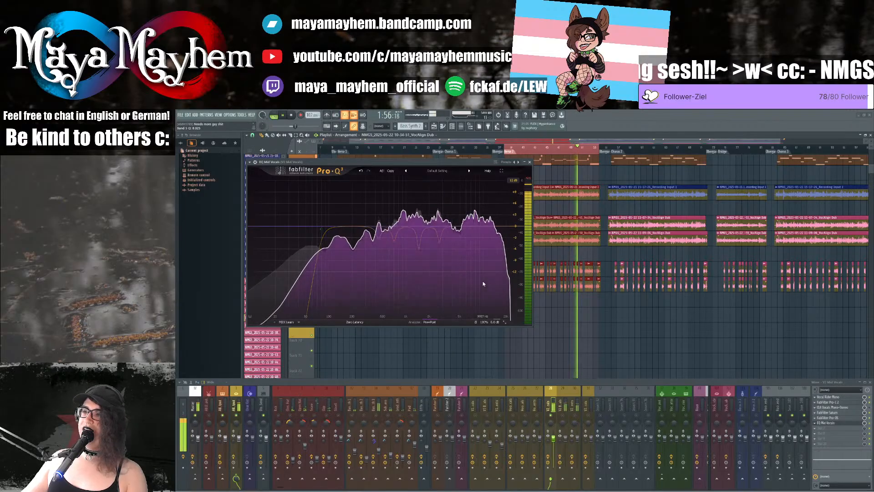
{"action": "mouse_move", "coordinate": [483, 284]}
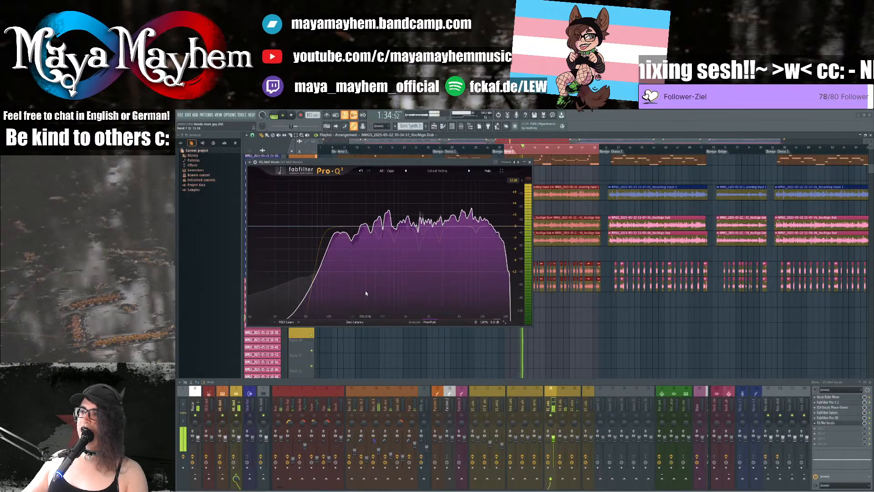
{"action": "left_click", "coordinate": [530, 162]}
{"action": "left_click", "coordinate": [292, 115]}
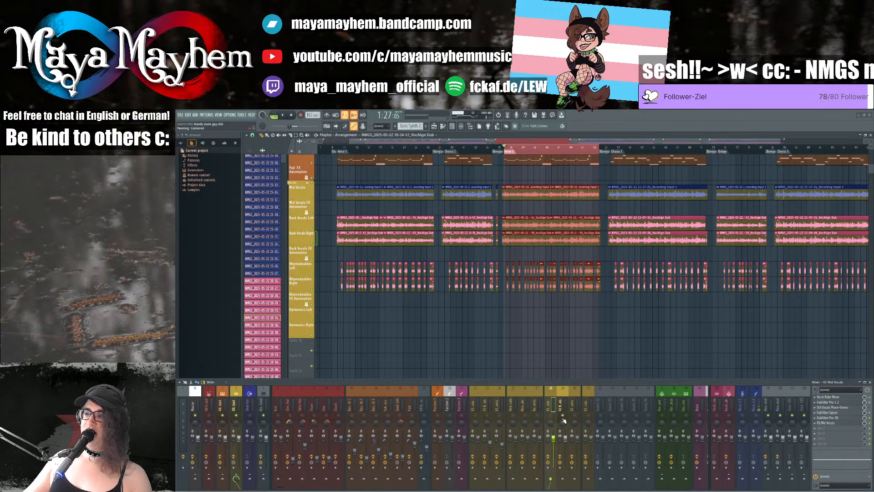
Step: During playback, raise the upper range limit and the target level in the V2 Back Vocals channel's Vocal Rider
{"action": "left_click", "coordinate": [567, 393]}
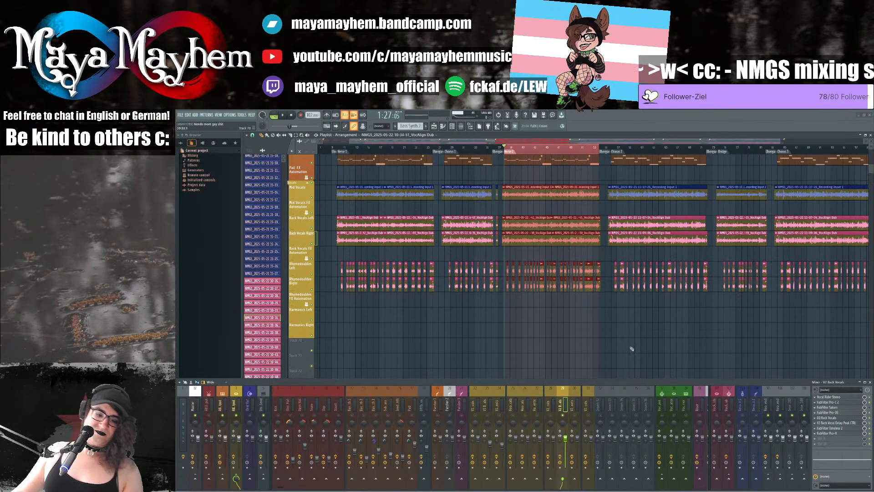
{"action": "key", "text": "space"}
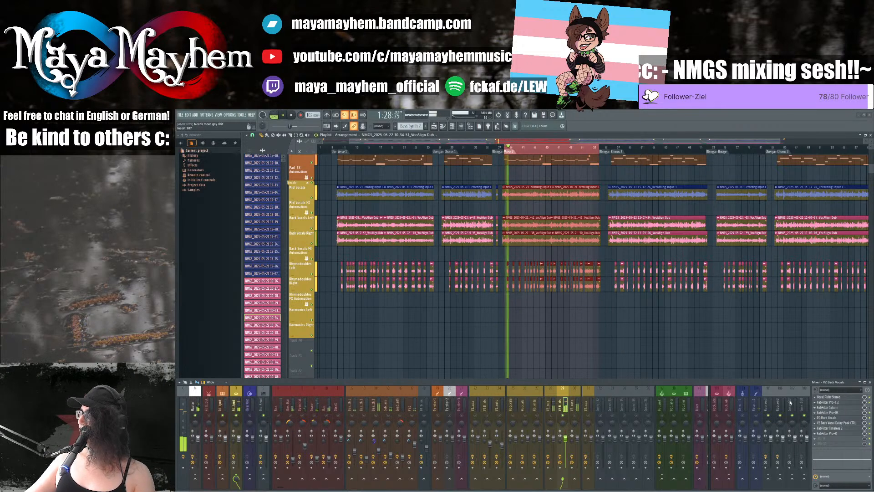
{"action": "left_click", "coordinate": [829, 397]}
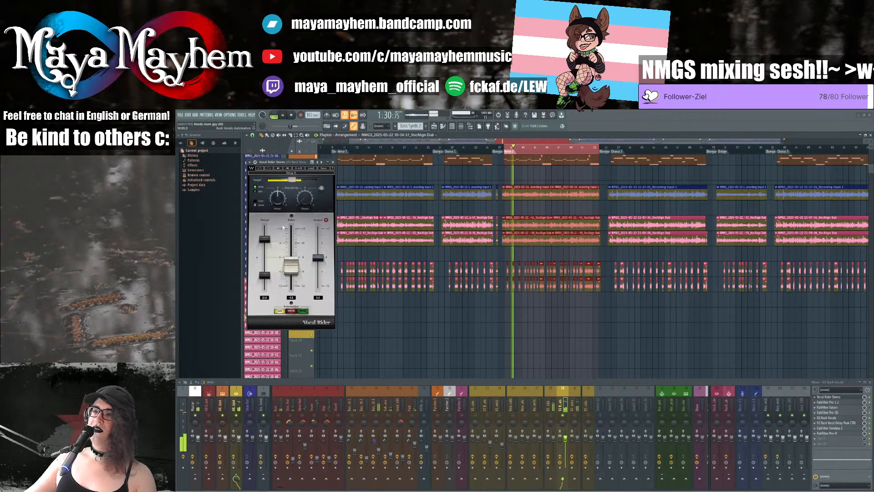
{"action": "left_click_drag", "start_coordinate": [265, 240], "coordinate": [265, 225]}
{"action": "left_click_drag", "start_coordinate": [291, 180], "coordinate": [302, 180]}
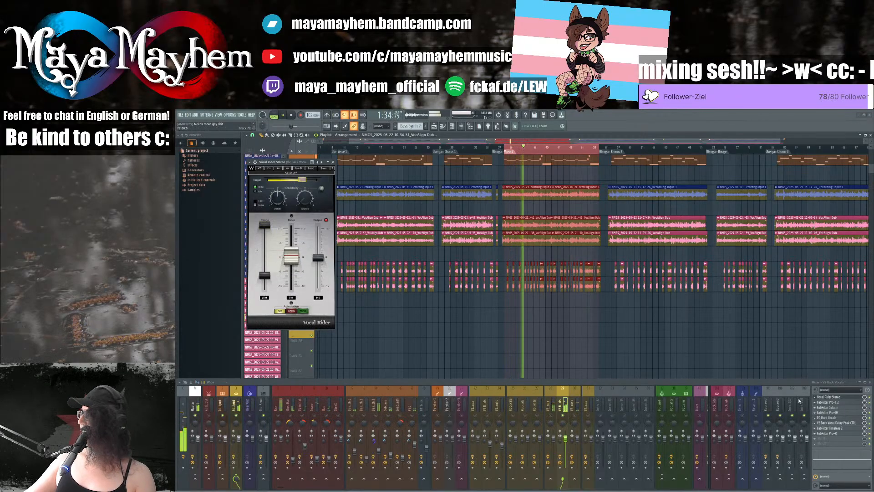
Step: Check the FabFilter Pro-C 2 on the back vocals, close both plugin windows, and stop playback
{"action": "left_click", "coordinate": [840, 403]}
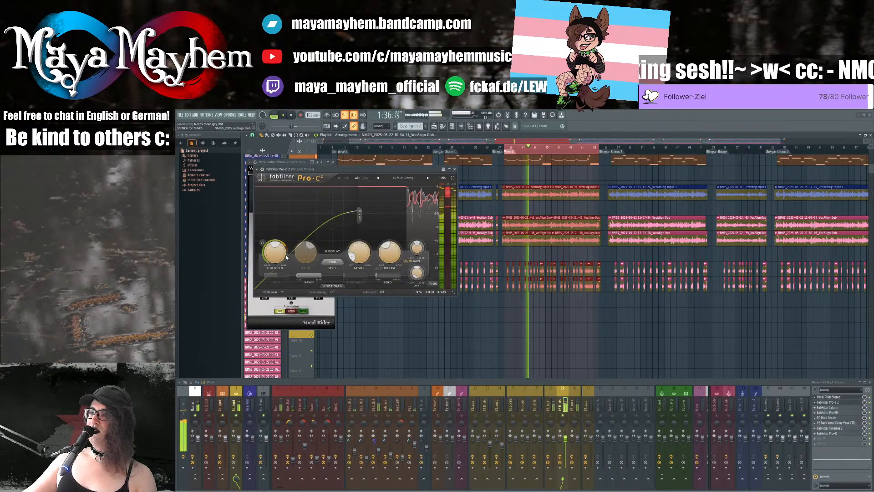
{"action": "left_click", "coordinate": [455, 170]}
{"action": "left_click", "coordinate": [333, 162]}
{"action": "key", "text": "space"}
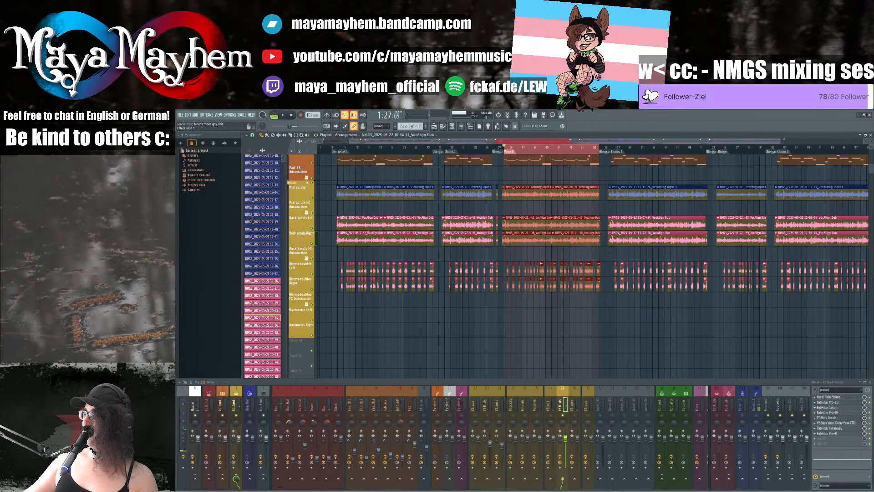
Step: Split FabFilter Saturn on the back vocals into three bands, raise the middle band's level by about 3 dB, and audition it
{"action": "left_click", "coordinate": [839, 408]}
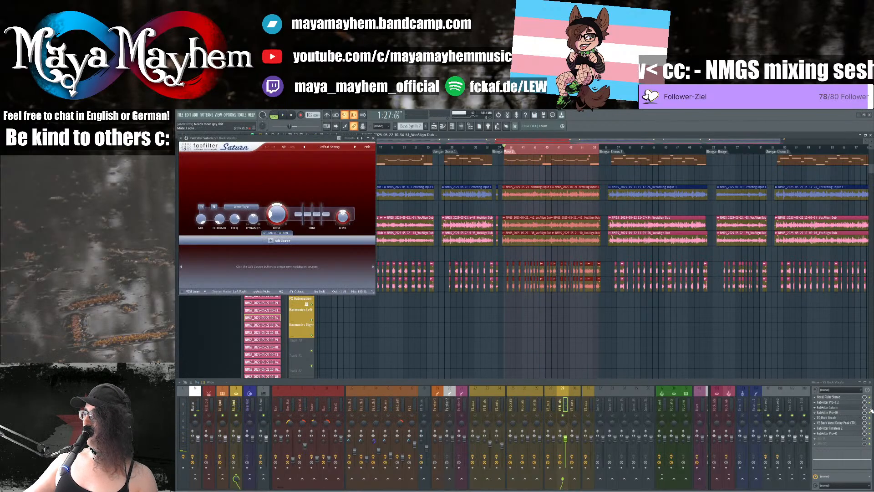
{"action": "left_click", "coordinate": [288, 159]}
{"action": "left_click", "coordinate": [345, 160]}
{"action": "left_click_drag", "start_coordinate": [321, 175], "coordinate": [323, 176]}
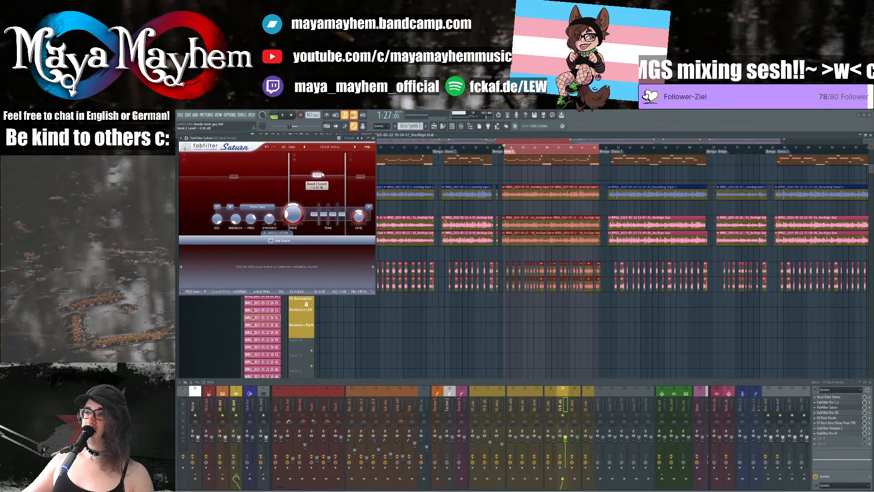
{"action": "key", "text": "space"}
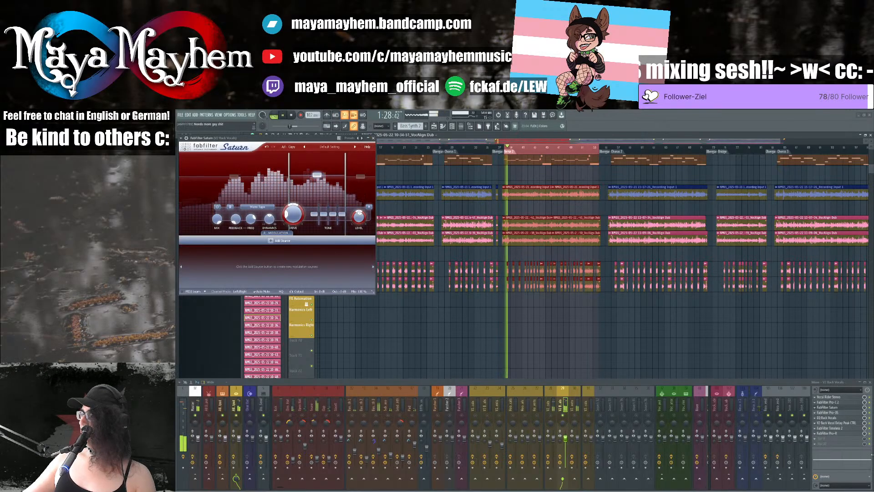
{"action": "key", "text": "space"}
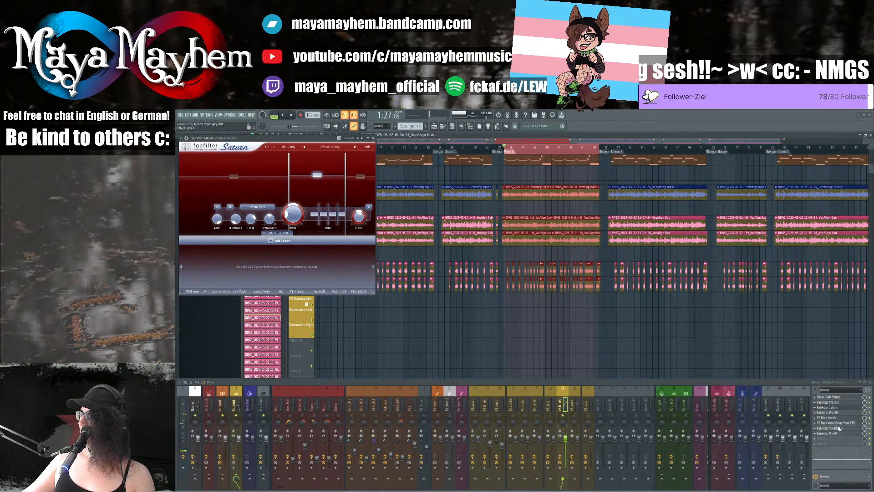
Step: Open the V2 Back Vocal Delay Peak CTRL and Timeless 2, close Saturn, arrange both windows side by side, and briefly test playback
{"action": "left_click", "coordinate": [837, 424]}
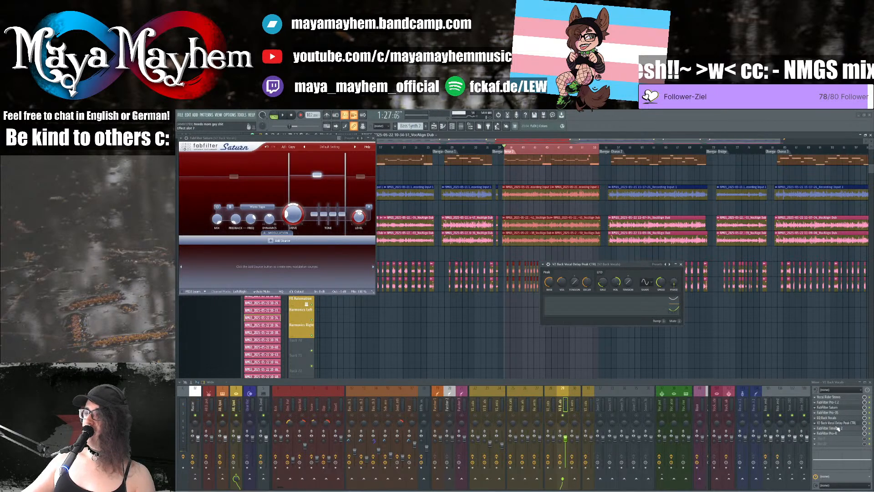
{"action": "left_click", "coordinate": [837, 428]}
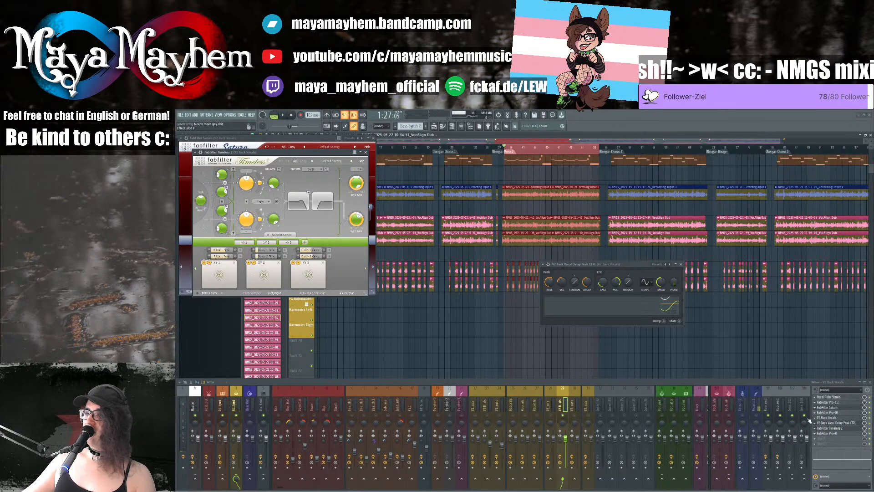
{"action": "left_click", "coordinate": [372, 140]}
{"action": "left_click_drag", "start_coordinate": [346, 152], "coordinate": [424, 185]}
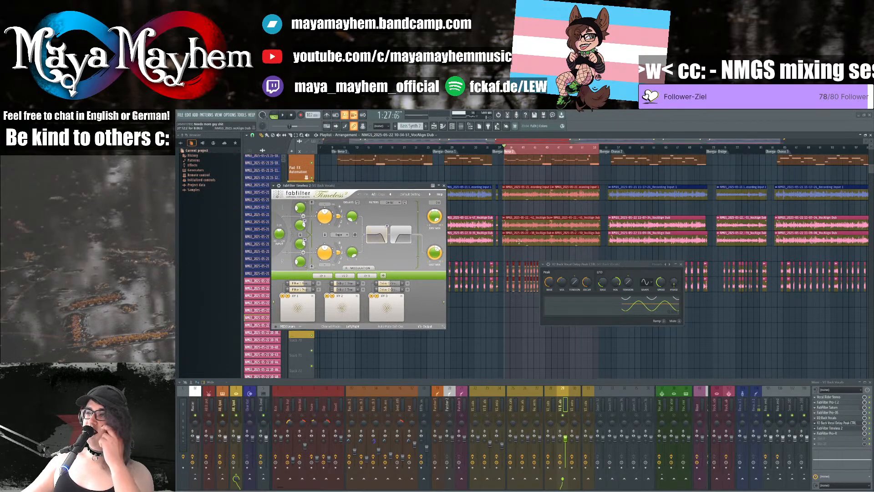
{"action": "left_click_drag", "start_coordinate": [575, 264], "coordinate": [552, 269]}
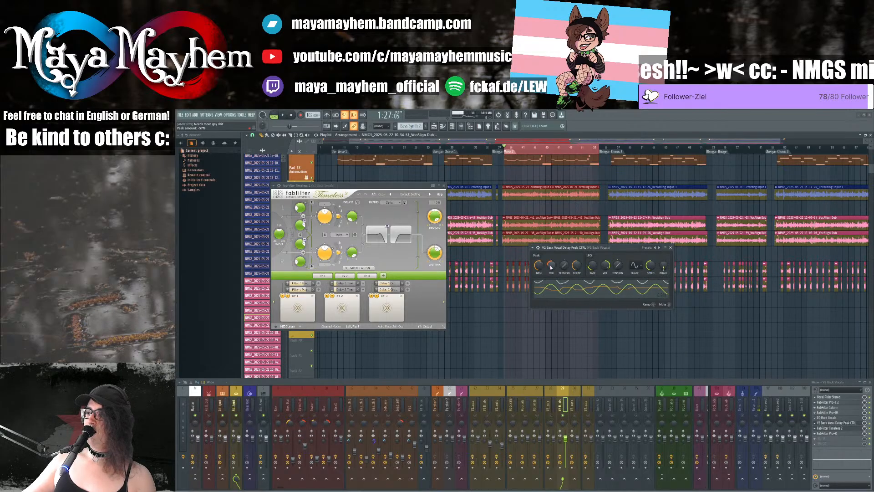
{"action": "key", "text": "space"}
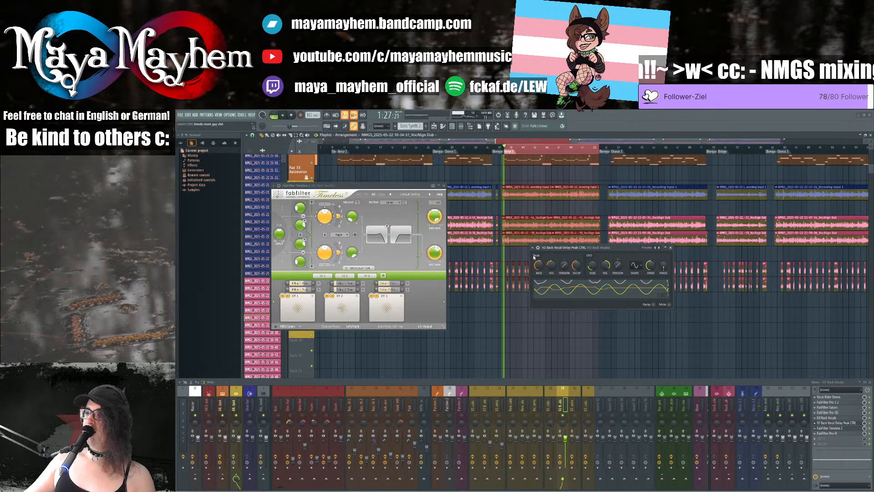
{"action": "key", "text": "space"}
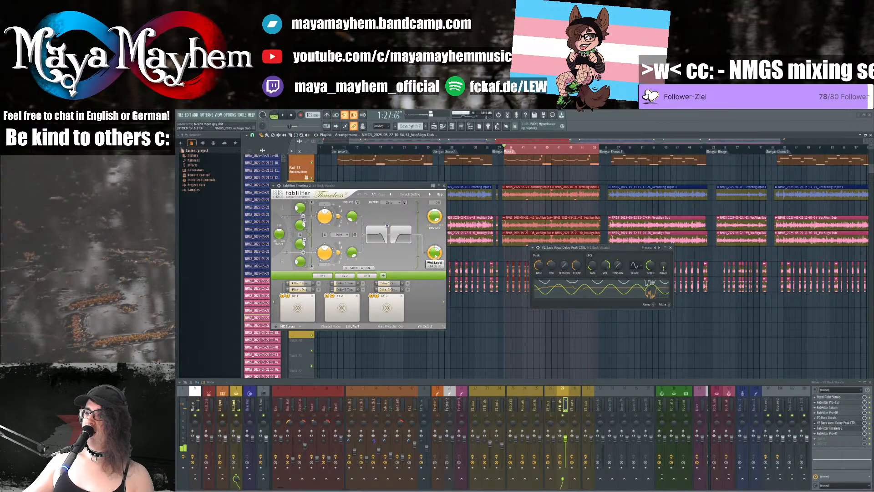
Step: Link the Wet Level of Timeless 2 to the internal controller V2 Back Vocal Delay Peak CTRL - Peak
{"action": "right_click", "coordinate": [435, 253]}
{"action": "left_click", "coordinate": [452, 300]}
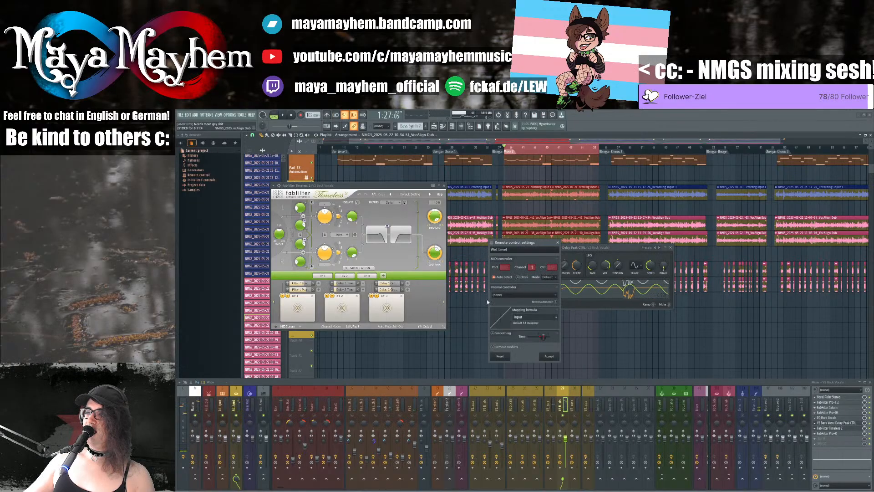
{"action": "left_click", "coordinate": [552, 296]}
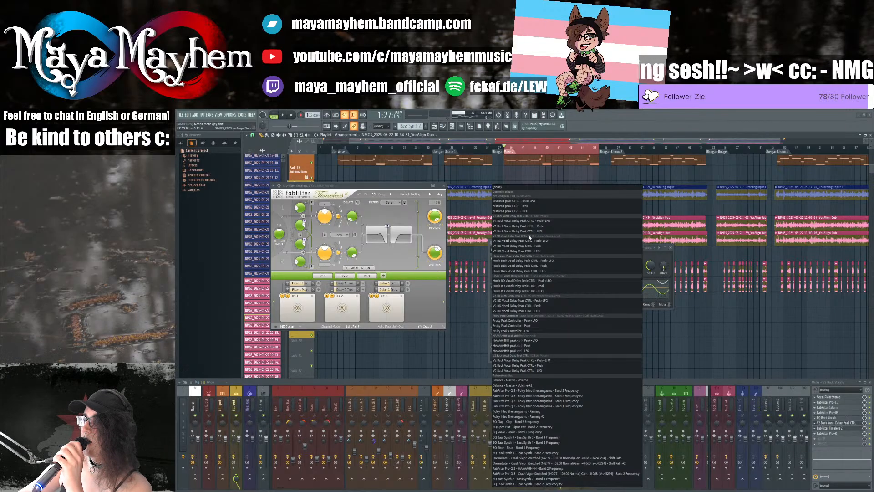
{"action": "left_click", "coordinate": [518, 366]}
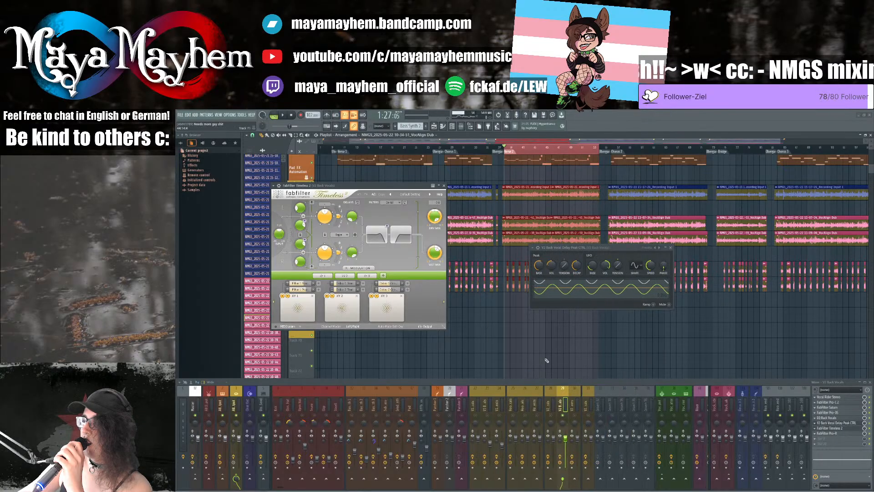
Step: Link the Wet Pan of Timeless 2 to the internal controller V2 Back Vocal Delay Peak CTRL - LFO
{"action": "mouse_move", "coordinate": [538, 265]}
{"action": "left_mouse_down"}
{"action": "mouse_move", "coordinate": [539, 254]}
{"action": "mouse_move", "coordinate": [550, 273]}
{"action": "left_mouse_up"}
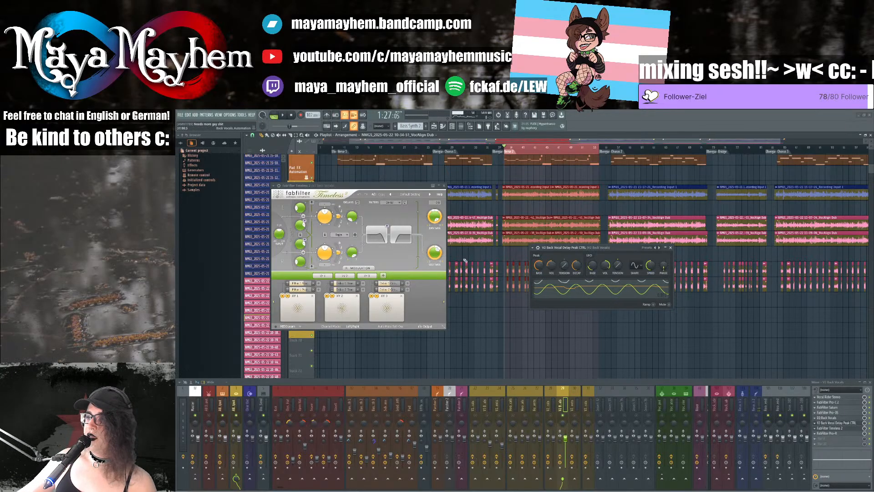
{"action": "right_click", "coordinate": [436, 251]}
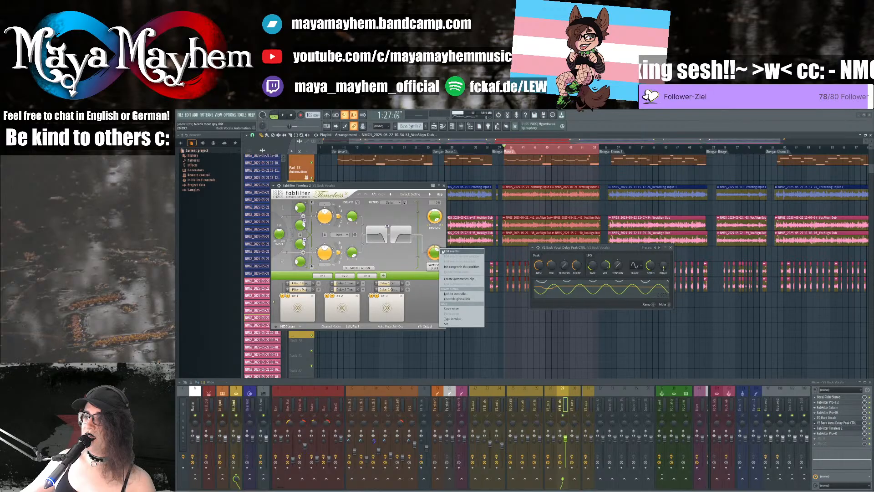
{"action": "left_click", "coordinate": [456, 293]}
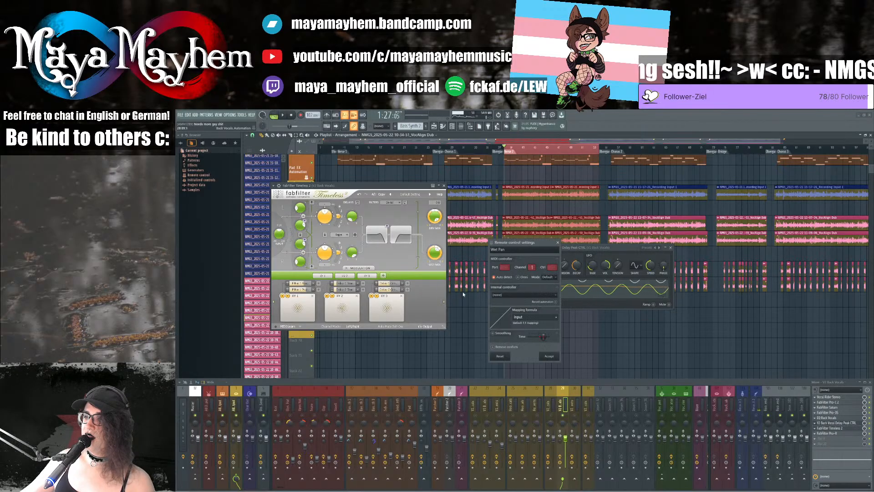
{"action": "left_click", "coordinate": [533, 296]}
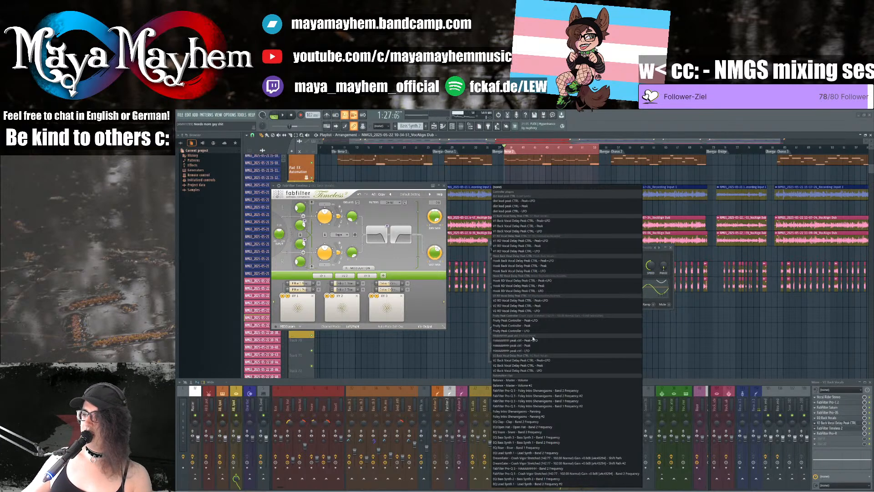
{"action": "left_click", "coordinate": [551, 371]}
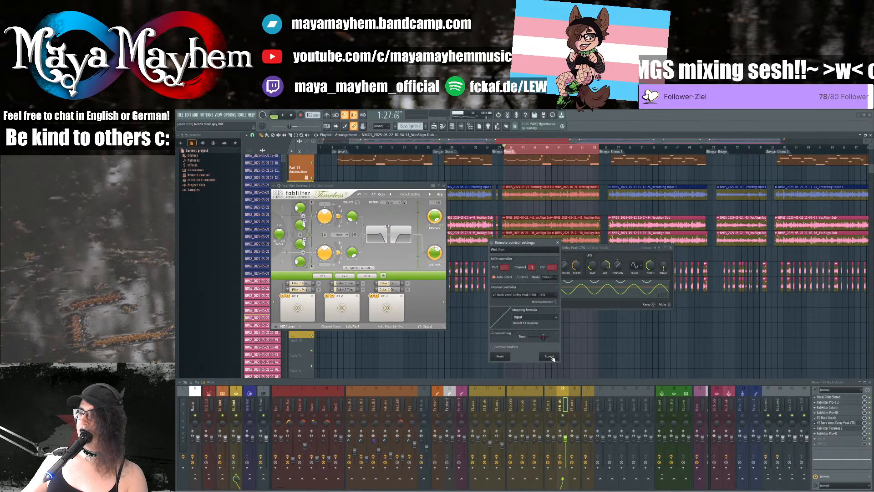
{"action": "left_click", "coordinate": [550, 356]}
Step: Play the start of Verse 2 twice to audition the peak-controlled delay on the back vocals
{"action": "key", "text": "space"}
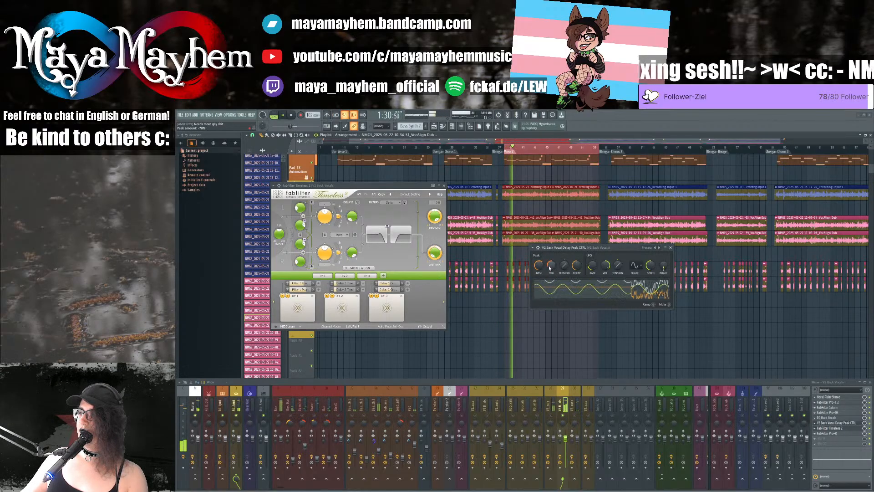
{"action": "key", "text": "space"}
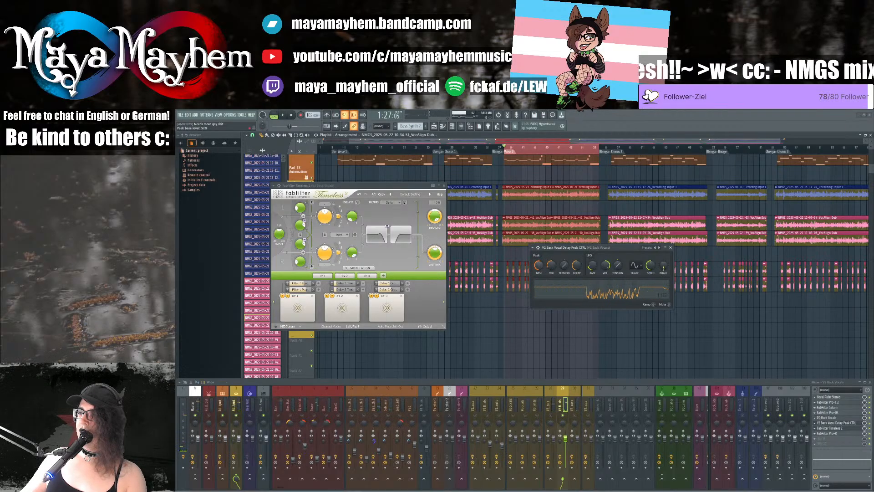
{"action": "key", "text": "space"}
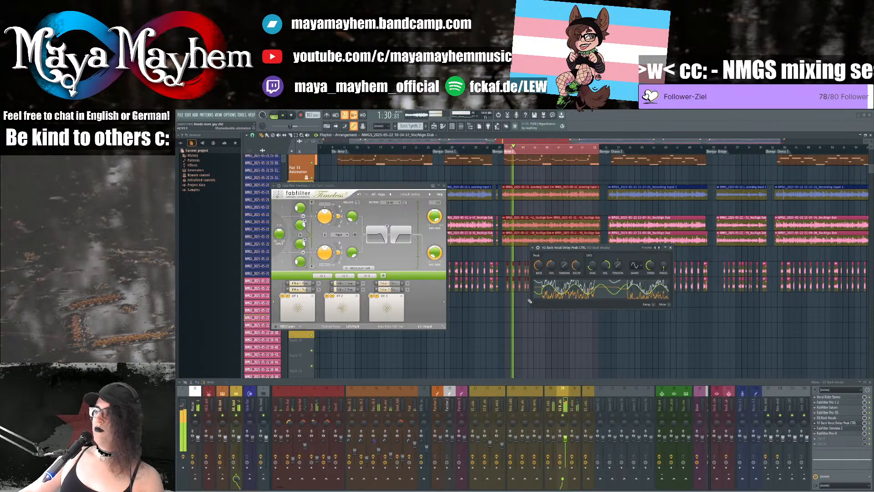
{"action": "key", "text": "space"}
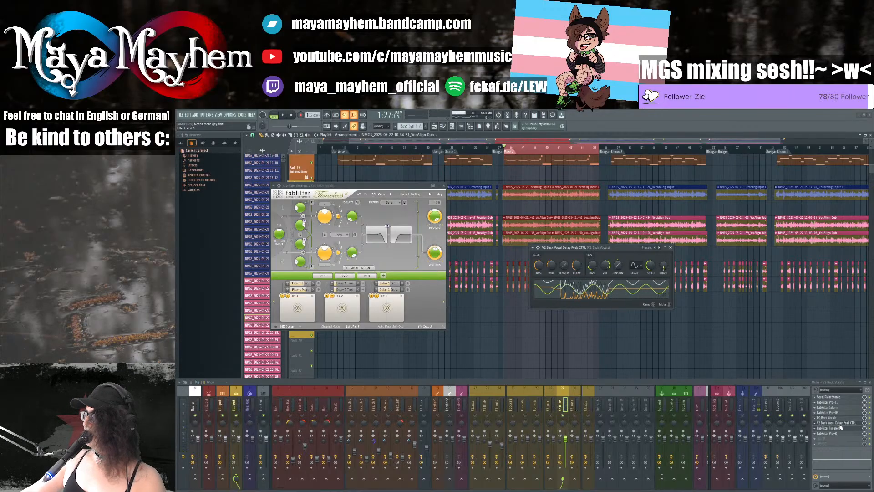
Step: In EQ Back Vocals, lower the high-cut frequency, add three narrow cuts on resonant peaks, and close the EQ
{"action": "left_click", "coordinate": [841, 418]}
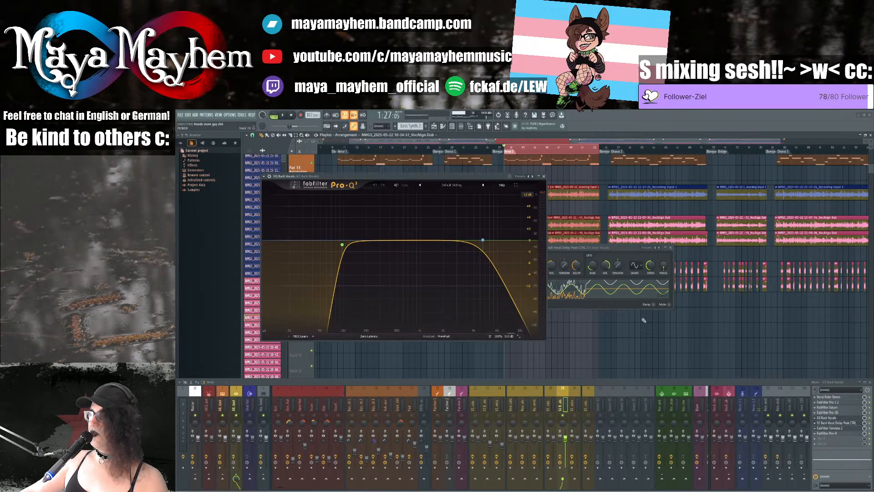
{"action": "left_click_drag", "start_coordinate": [483, 240], "coordinate": [466, 242]}
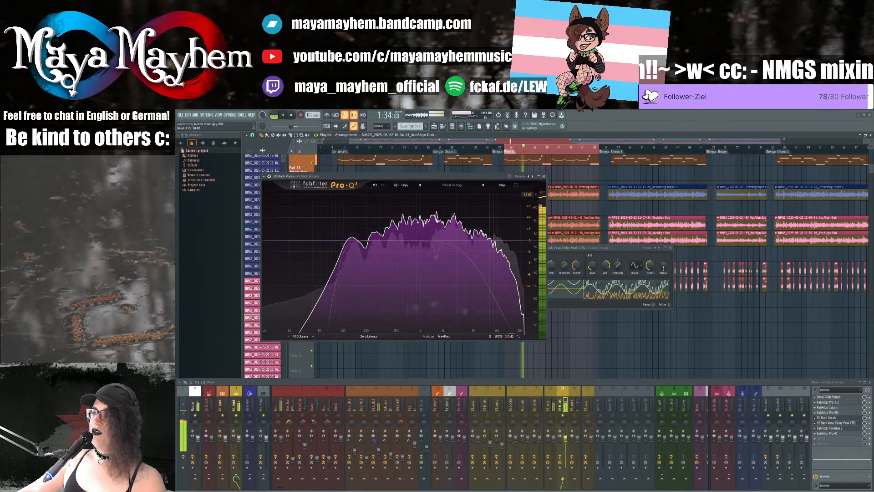
{"action": "mouse_move", "coordinate": [401, 258]}
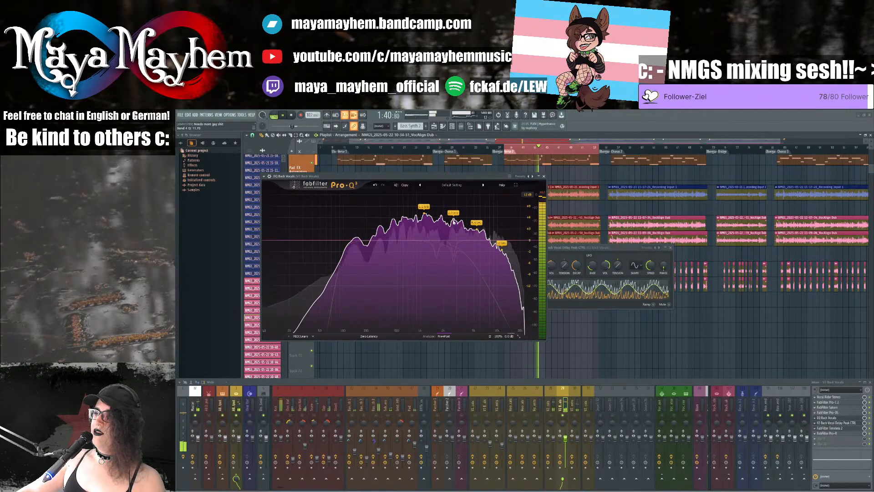
{"action": "mouse_move", "coordinate": [436, 234]}
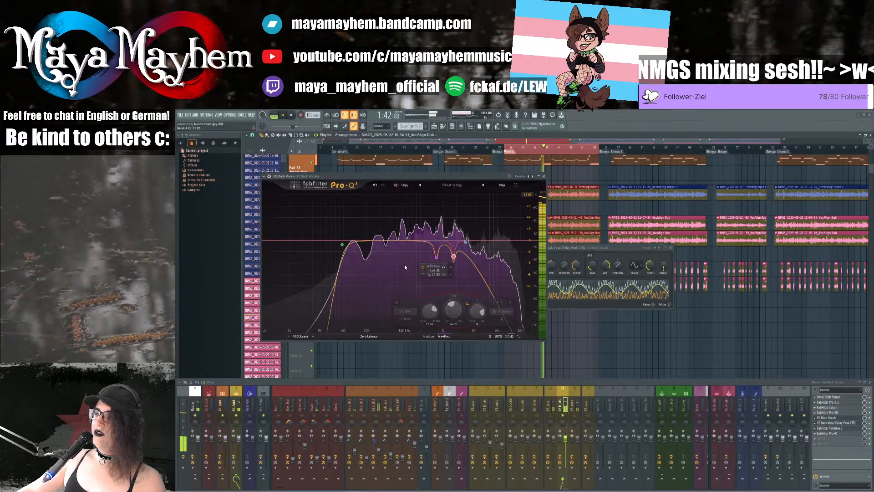
{"action": "left_click", "coordinate": [545, 176]}
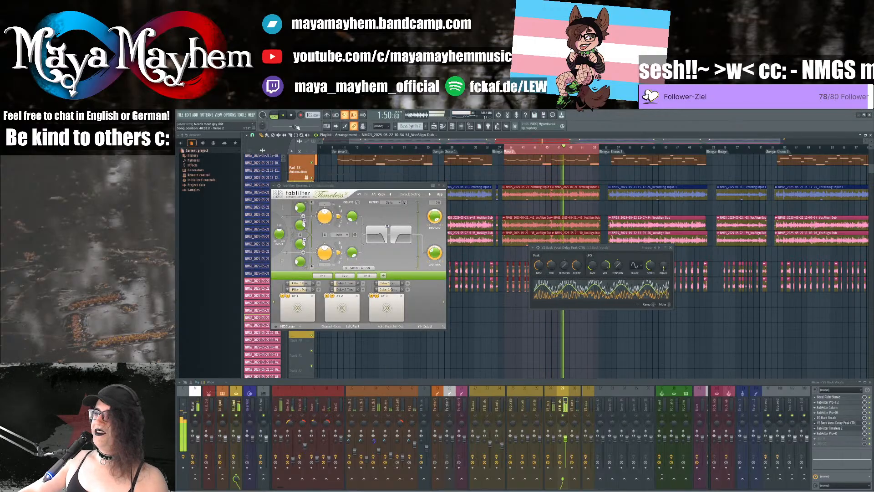
Step: Stop playback and close the Timeless 2 and V2 Back Vocal Delay Peak CTRL windows
{"action": "key", "text": "space"}
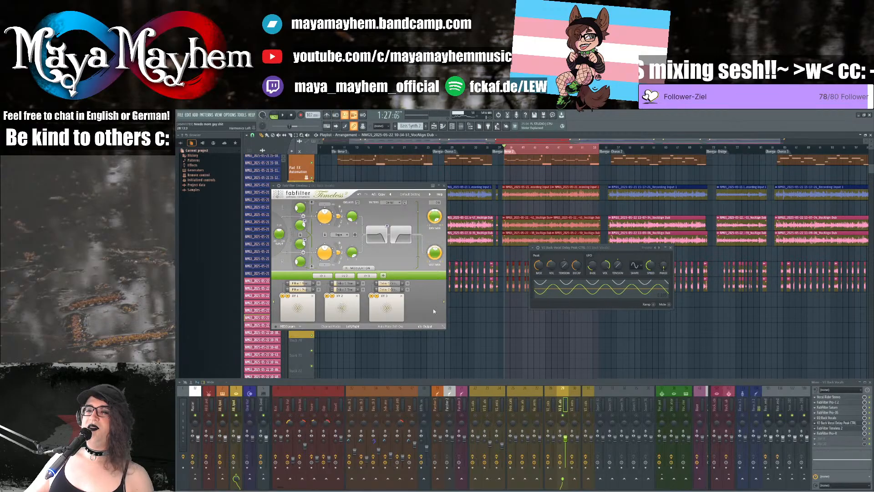
{"action": "left_click", "coordinate": [444, 185]}
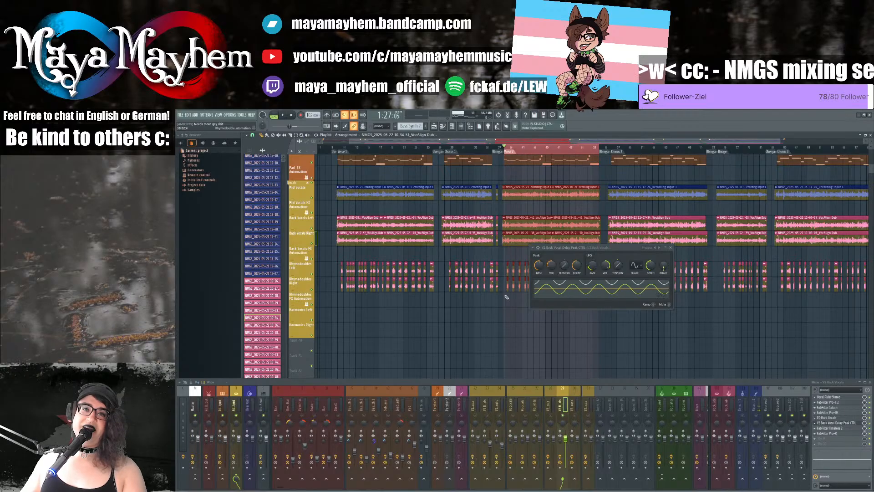
{"action": "left_click", "coordinate": [672, 248]}
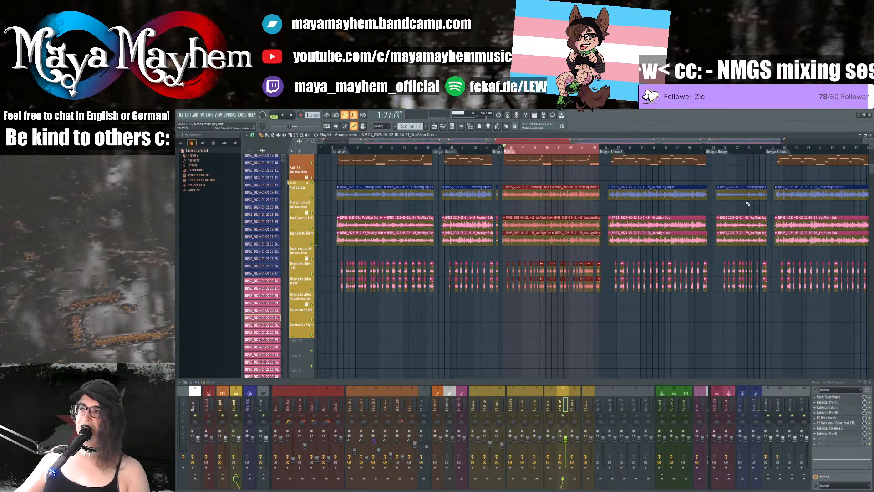
Step: Play from mid-Verse 2 and review Vocal Rider, Timeless 2, the delay's Peak CTRL, Saturn and Pro-C 2 on the back vocals
{"action": "left_click", "coordinate": [546, 149]}
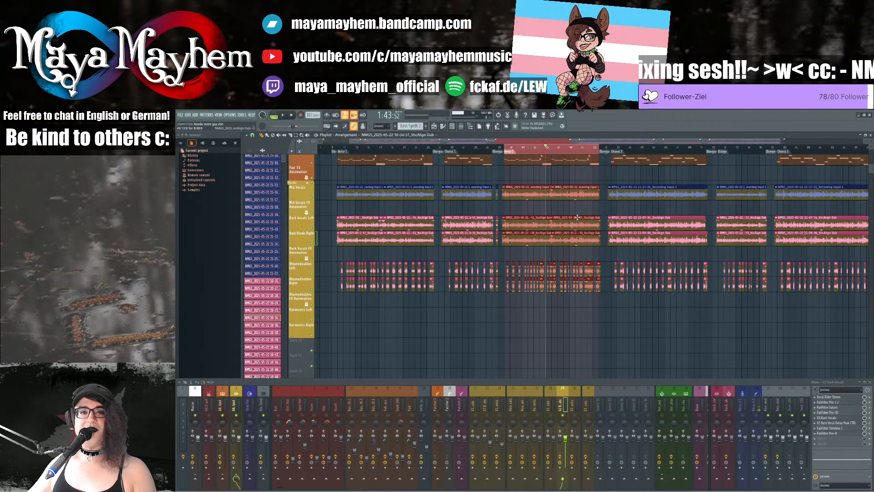
{"action": "key", "text": "space"}
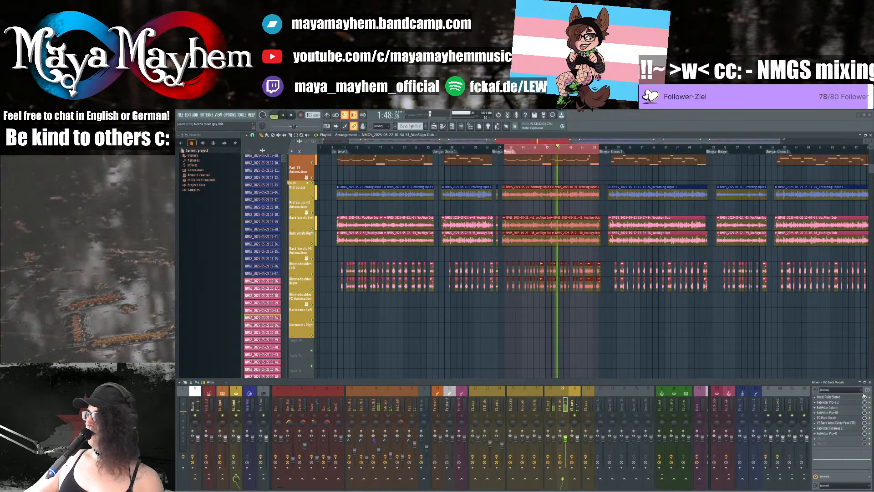
{"action": "left_click", "coordinate": [841, 397]}
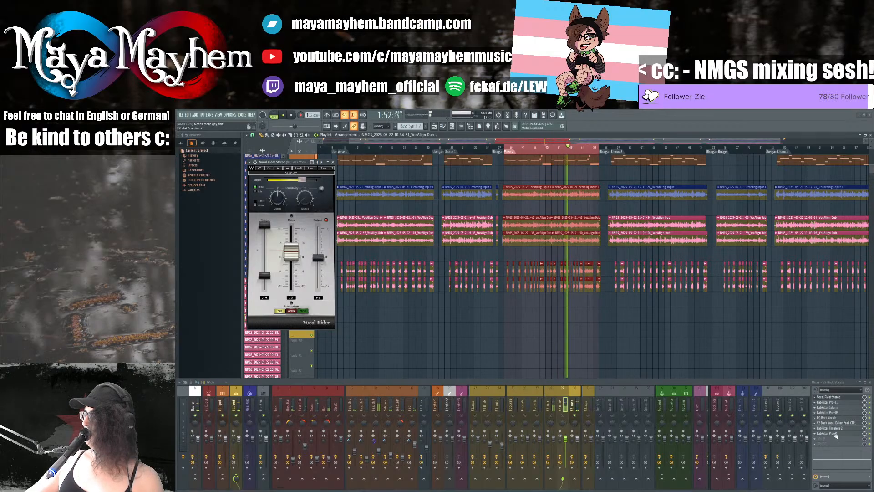
{"action": "left_click", "coordinate": [839, 428]}
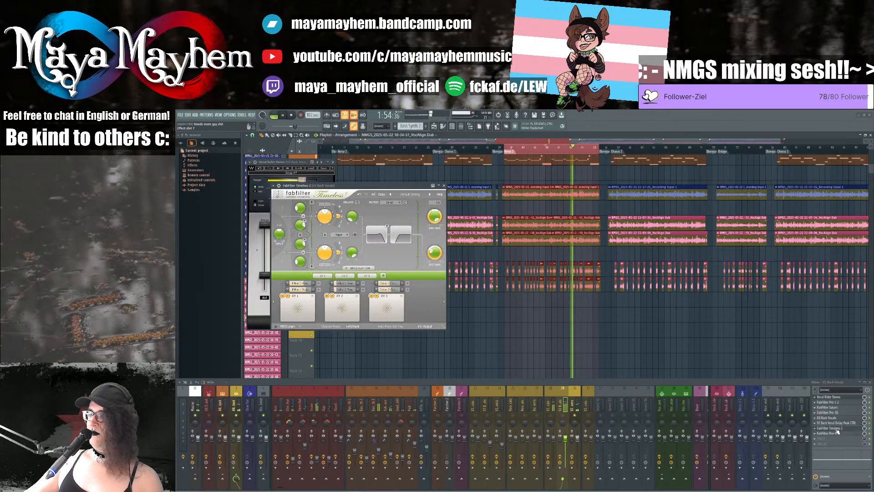
{"action": "left_click", "coordinate": [837, 422]}
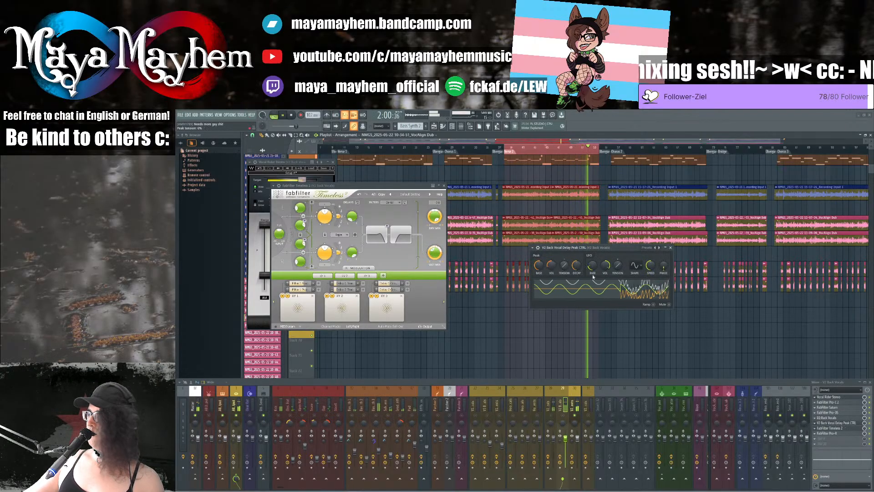
{"action": "left_click", "coordinate": [840, 407]}
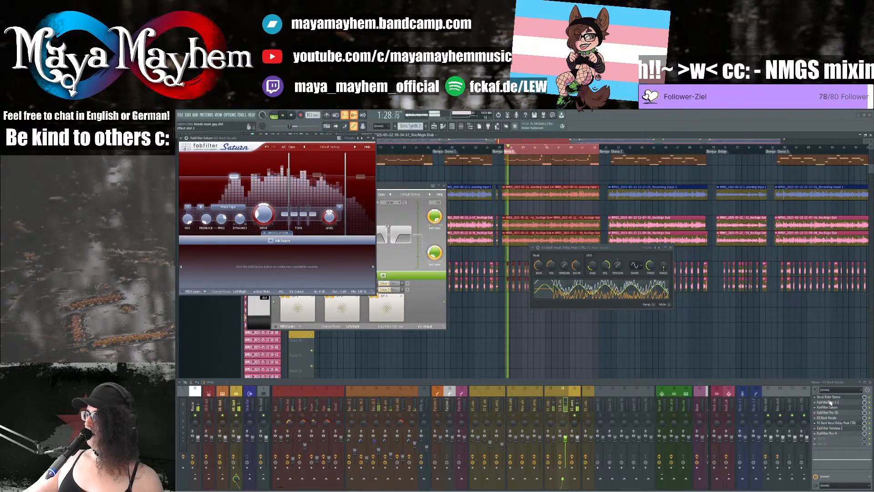
{"action": "left_click", "coordinate": [829, 402]}
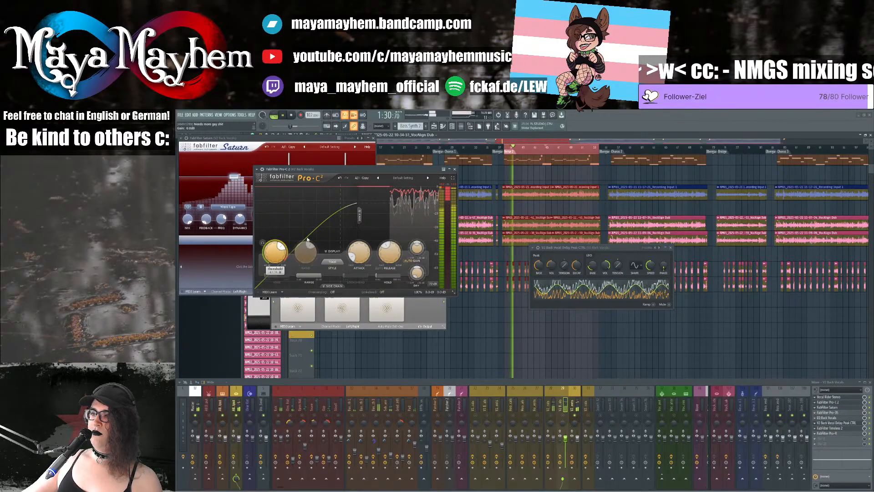
{"action": "left_click", "coordinate": [454, 168]}
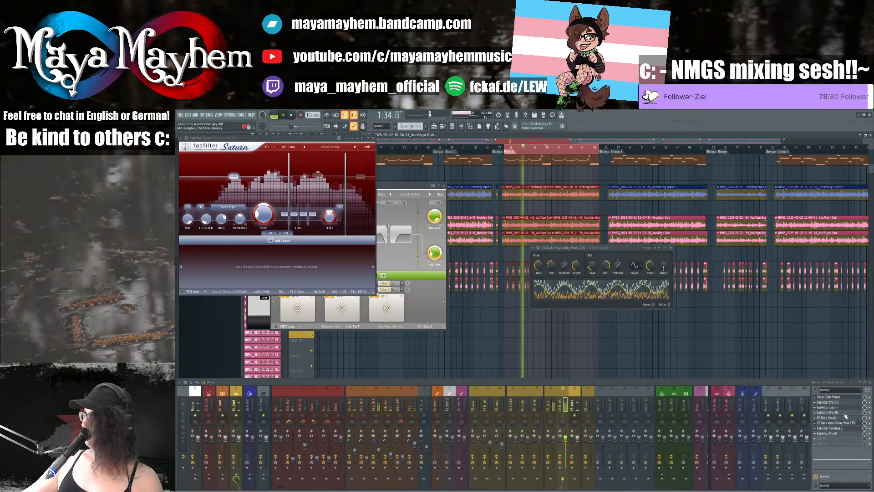
Step: Check the curve in EQ Back Vocals and close all open back vocal plugin windows
{"action": "left_click", "coordinate": [843, 418]}
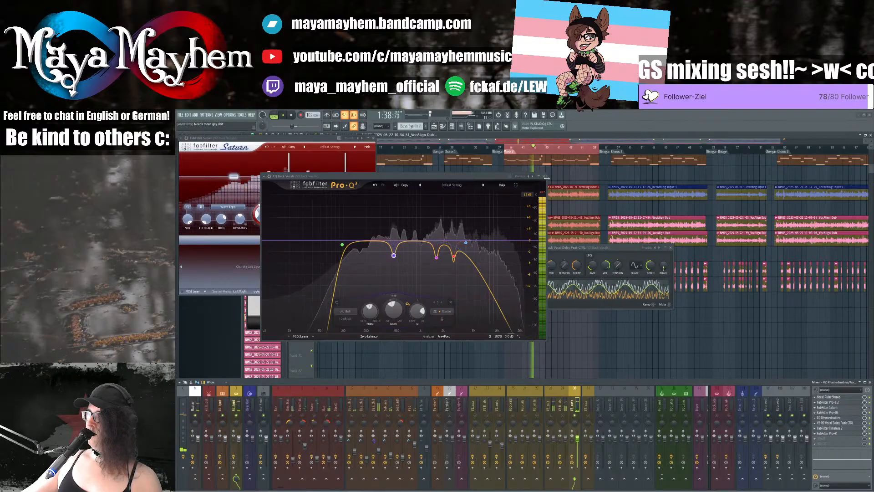
{"action": "left_click", "coordinate": [543, 176]}
{"action": "left_click", "coordinate": [373, 138]}
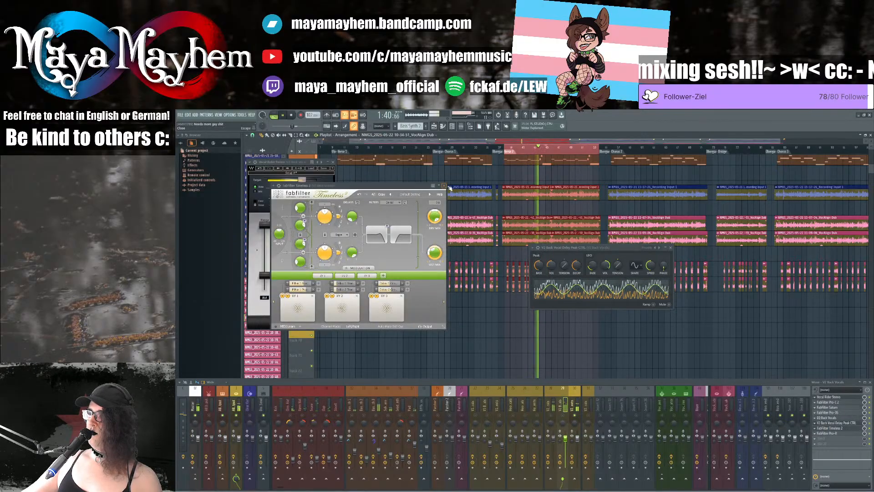
{"action": "left_click", "coordinate": [444, 185]}
{"action": "left_click", "coordinate": [670, 247]}
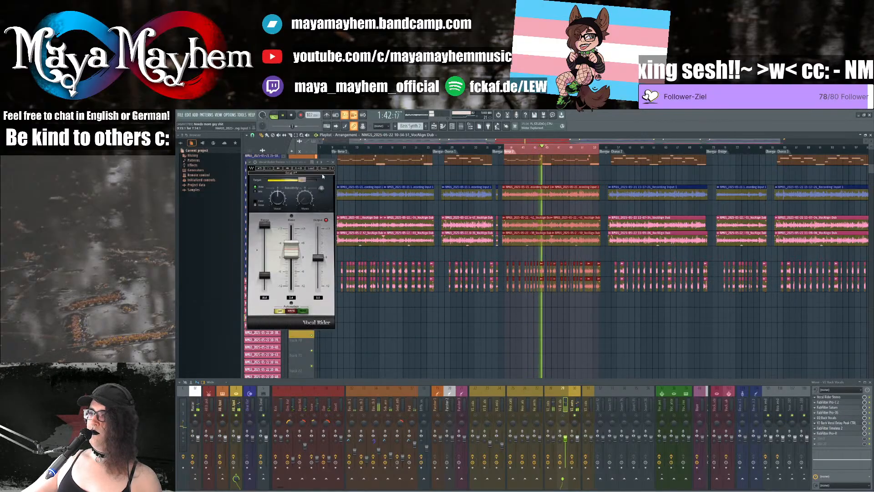
{"action": "left_click", "coordinate": [333, 162]}
Step: Select the V2 Rhymedoubles mixer channel, open its Vocal Rider Stereo, and restart playback to check the level riding
{"action": "left_click", "coordinate": [575, 393]}
{"action": "key", "text": "space"}
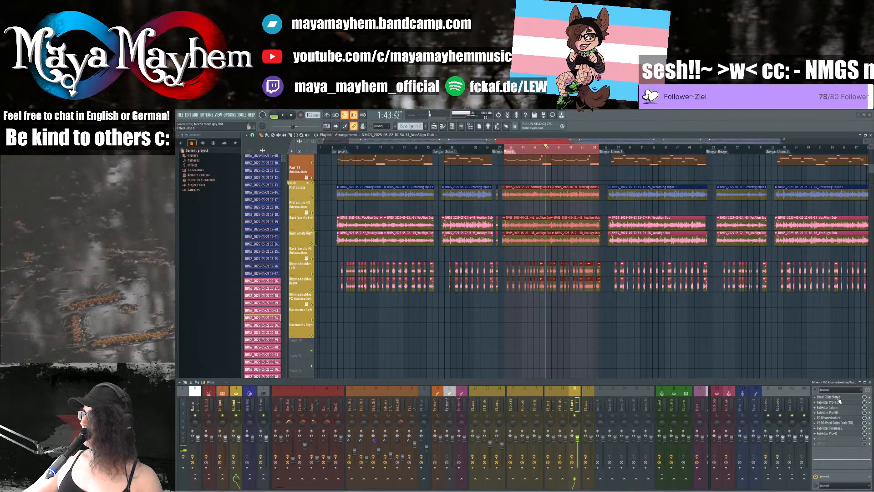
{"action": "left_click", "coordinate": [839, 399]}
{"action": "key", "text": "space"}
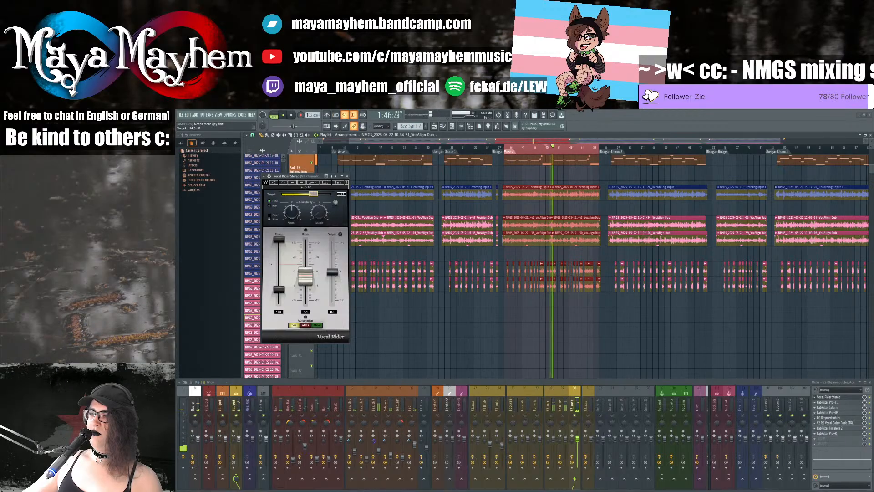
Step: Raise the threshold of FabFilter Pro-C 2 on the Verse 2 rhymedoubles and close the compressor
{"action": "left_click", "coordinate": [839, 402]}
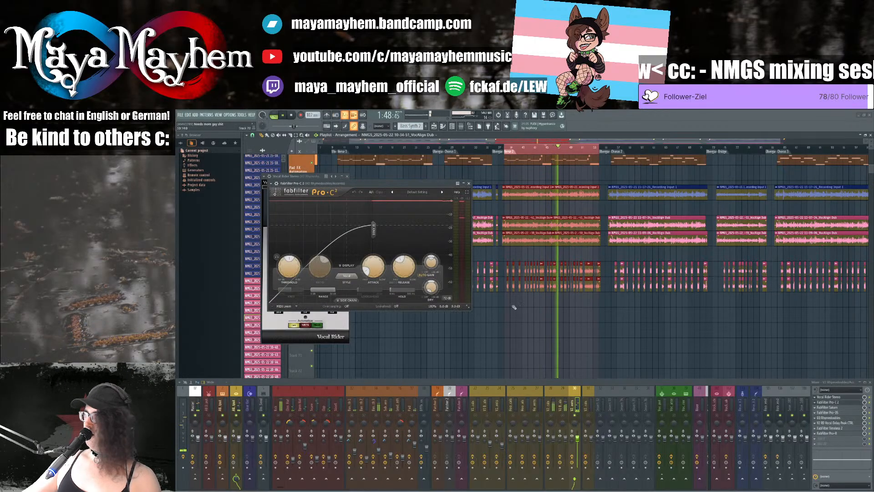
{"action": "left_click_drag", "start_coordinate": [294, 265], "coordinate": [294, 251]}
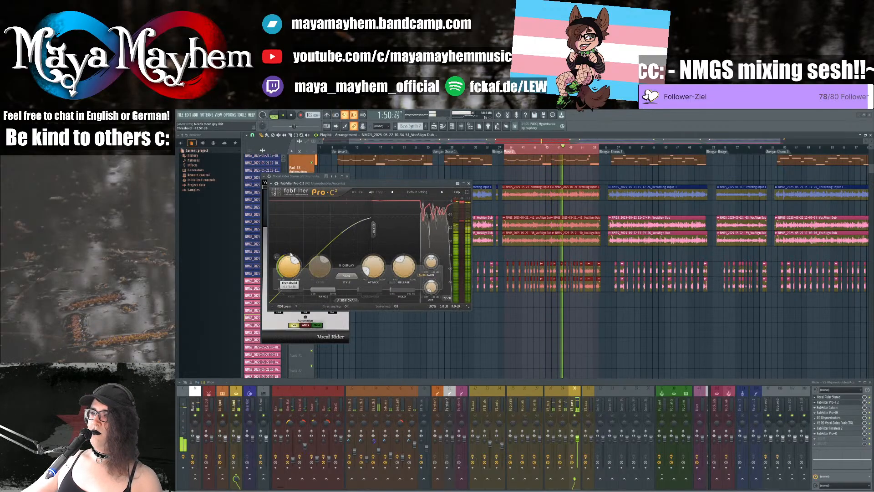
{"action": "left_click", "coordinate": [839, 402]}
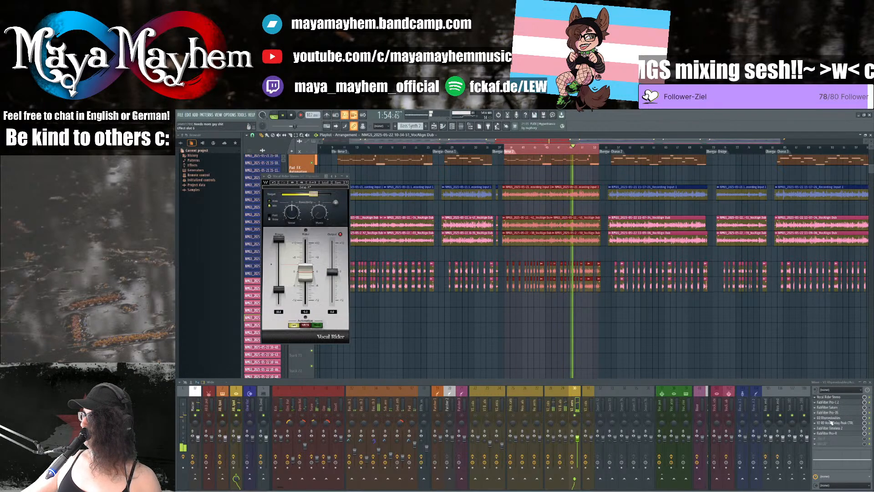
Step: Open EQ Rhymedoubles and shift its high cut to a slightly lower frequency
{"action": "left_click", "coordinate": [831, 418]}
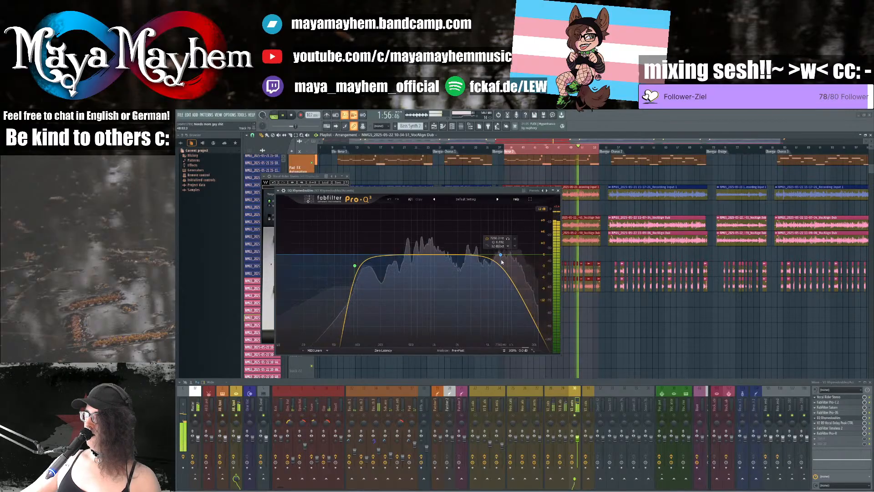
{"action": "left_click_drag", "start_coordinate": [501, 257], "coordinate": [498, 255]}
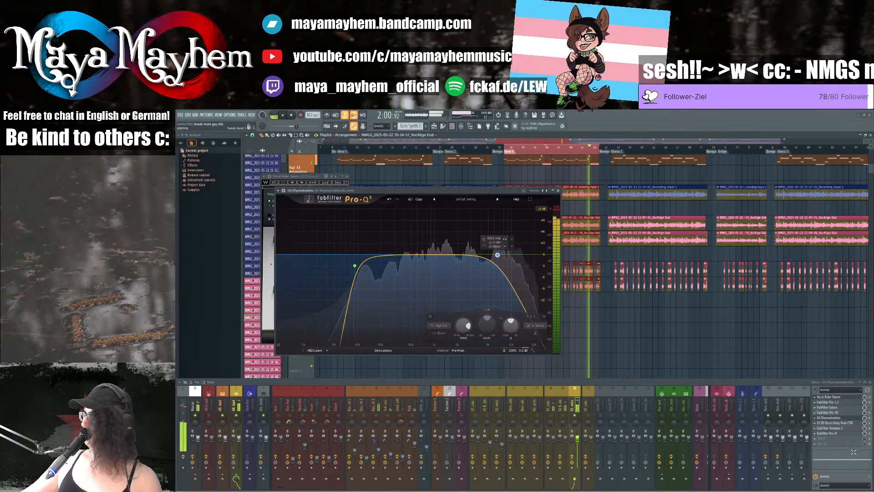
Step: Check the vocal delay Peak CTRL and FabFilter Timeless 2 on the Verse 2 rhymedoubles and close all open plugin windows
{"action": "left_click", "coordinate": [842, 423]}
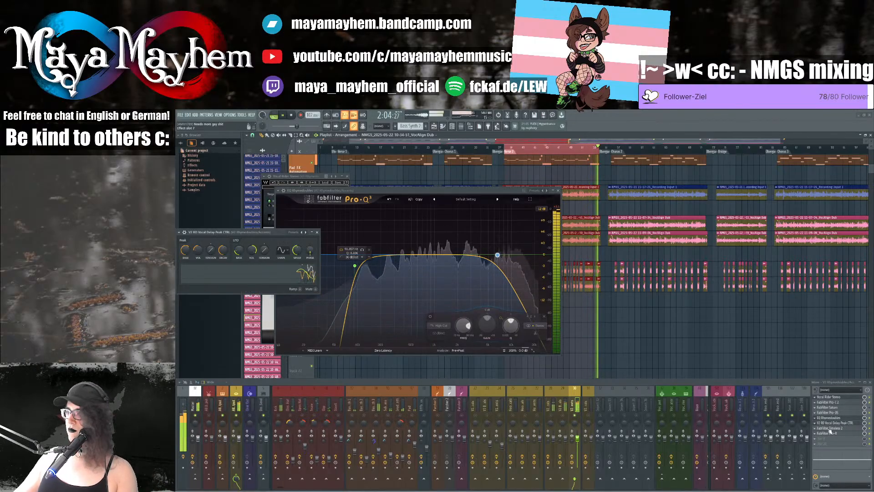
{"action": "left_click", "coordinate": [829, 428]}
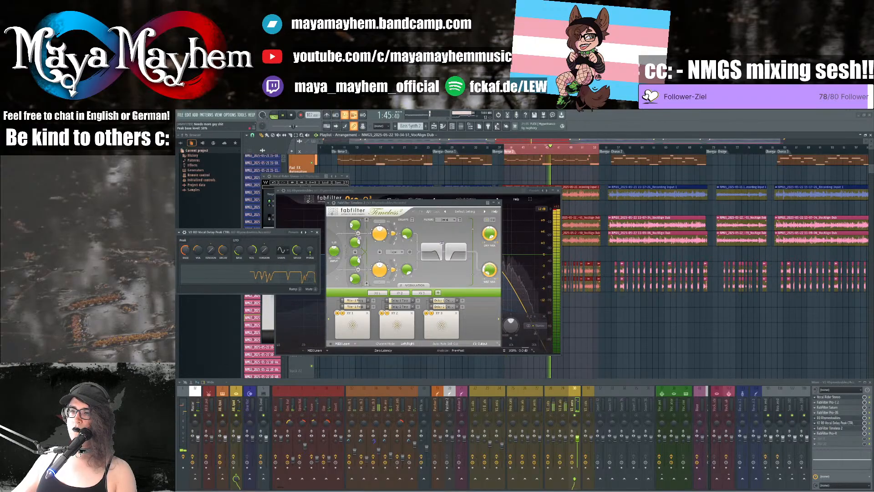
{"action": "left_click", "coordinate": [318, 232]}
{"action": "left_click", "coordinate": [499, 203]}
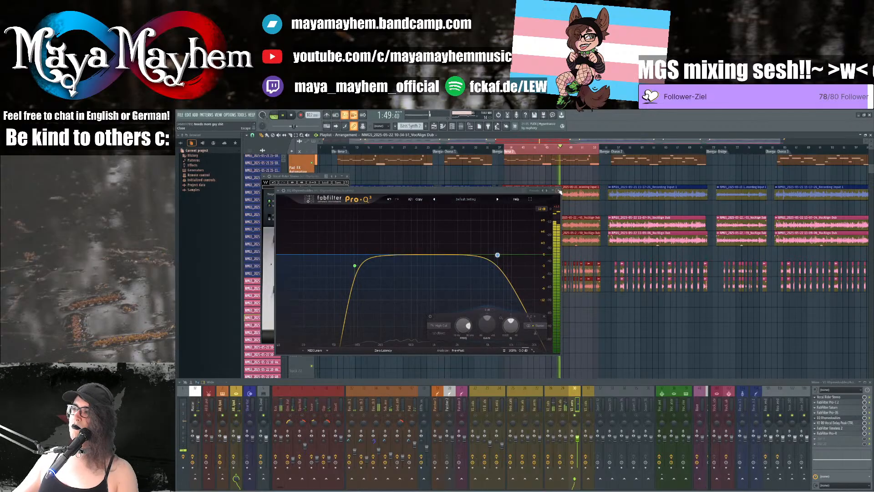
{"action": "left_click", "coordinate": [559, 191]}
{"action": "left_click", "coordinate": [347, 176]}
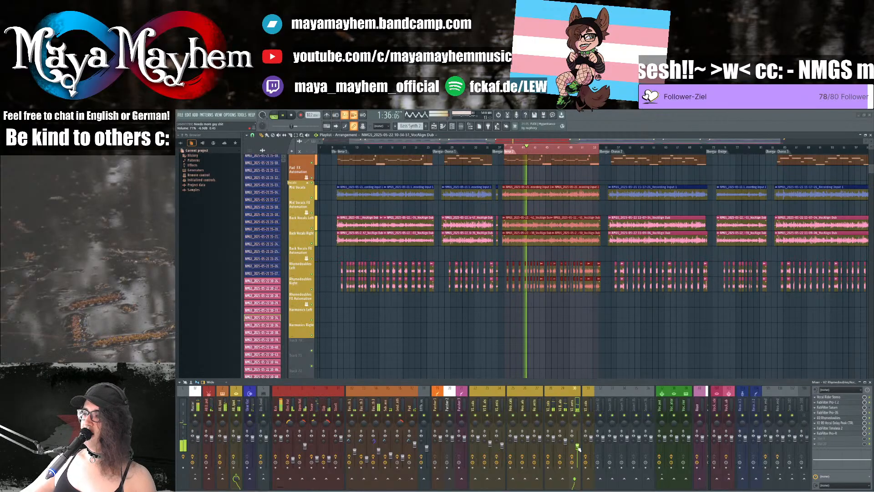
Step: Lower the Verse 2 rhymedoubles channel volume slightly and shift the high cut in EQ Rhymedoubles to a lower frequency
{"action": "left_click_drag", "start_coordinate": [579, 448], "coordinate": [579, 449]}
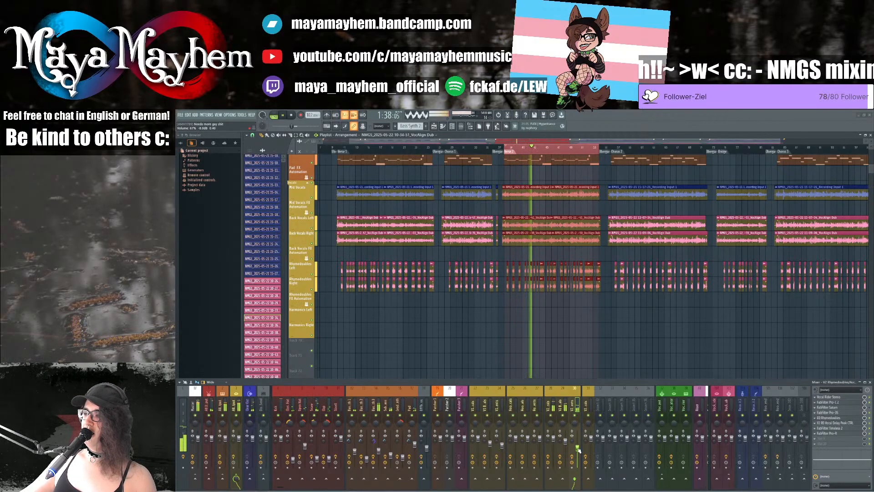
{"action": "left_click", "coordinate": [849, 416]}
{"action": "left_click_drag", "start_coordinate": [496, 256], "coordinate": [484, 255]}
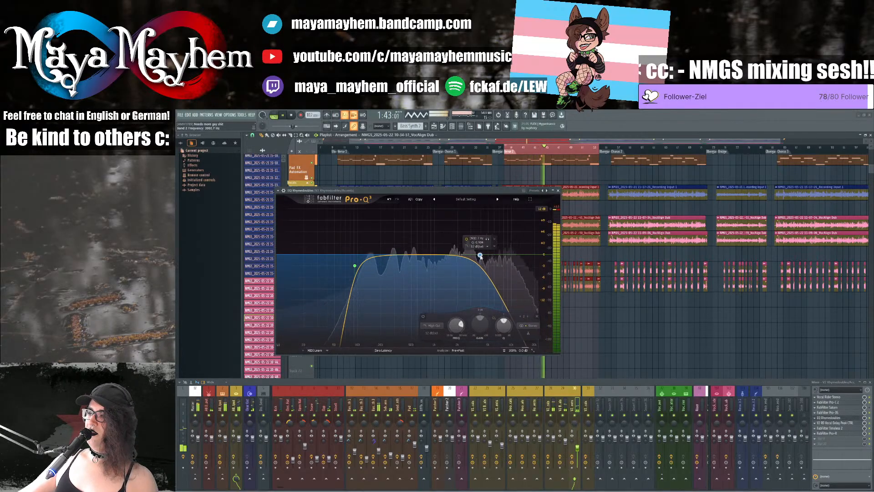
{"action": "left_click", "coordinate": [559, 190]}
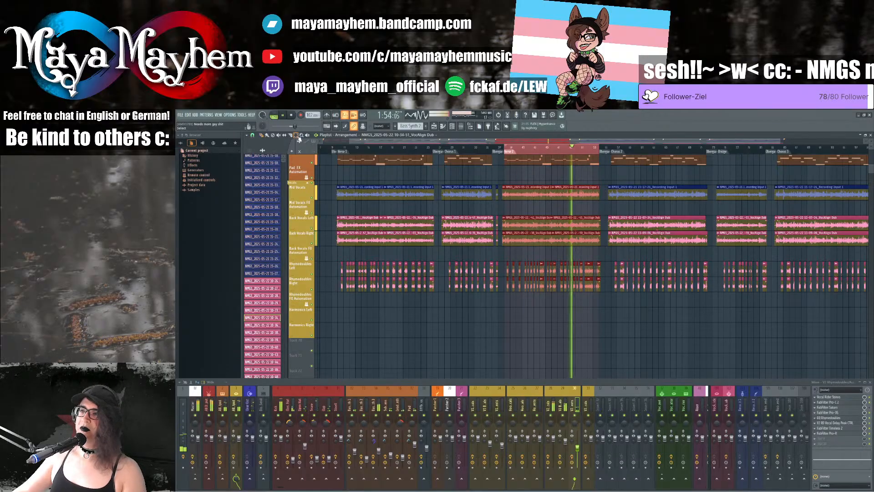
Step: Clear the Verse 2 time selection and play back the end of Verse 2 to hear the vocal tail
{"action": "left_click", "coordinate": [546, 154]}
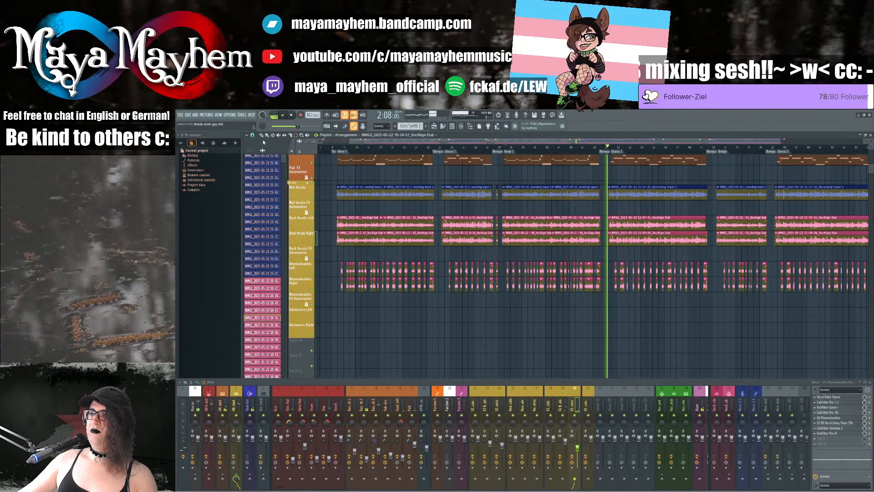
{"action": "key", "text": "space"}
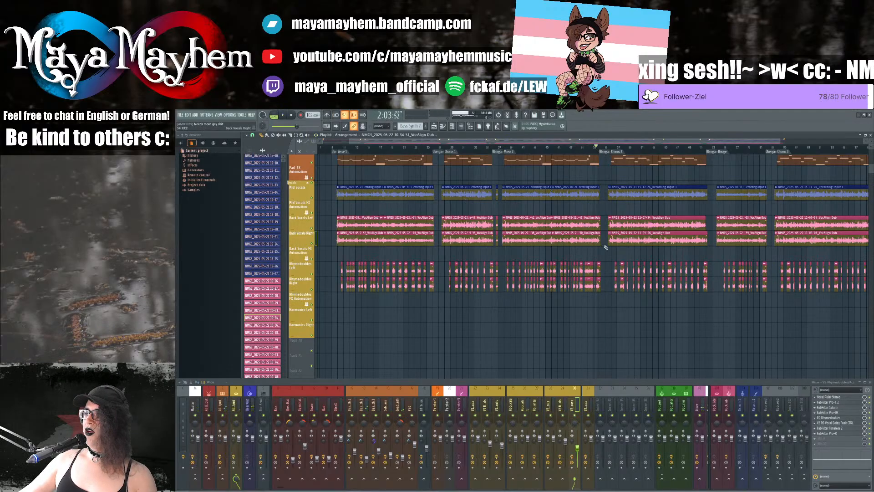
{"action": "scroll", "coordinate": [605, 246], "scroll_direction": "up", "scroll_amount": 5}
{"action": "key", "text": "space"}
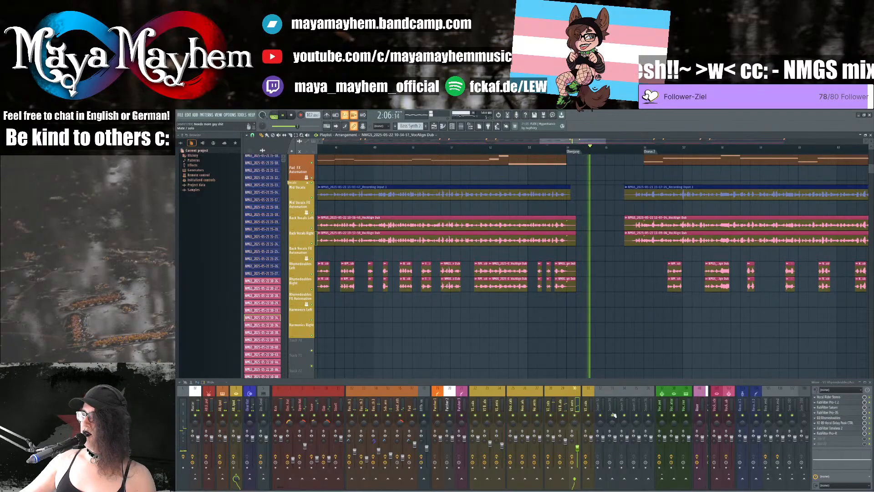
{"action": "key", "text": "space"}
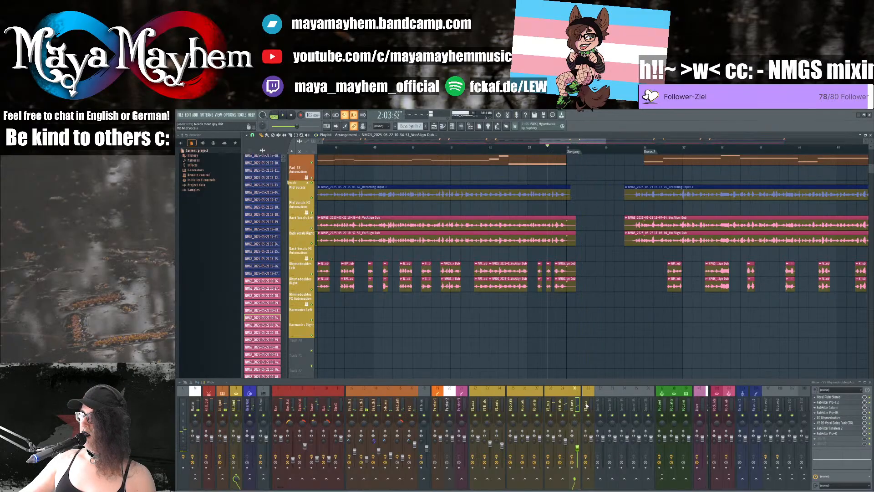
Step: Open FabFilter Timeless 2 on the Verse 2 rhymedoubles and replay the verse ending to check its delay tail
{"action": "left_click", "coordinate": [841, 430]}
{"action": "key", "text": "space"}
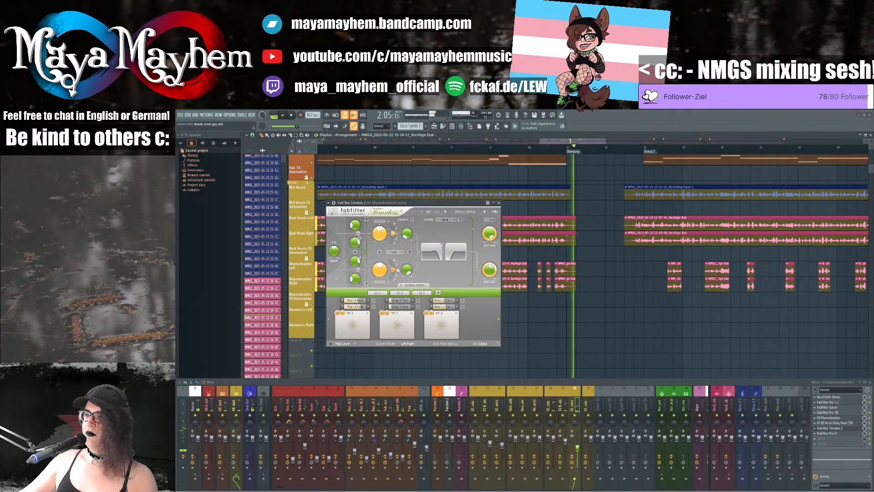
{"action": "key", "text": "space"}
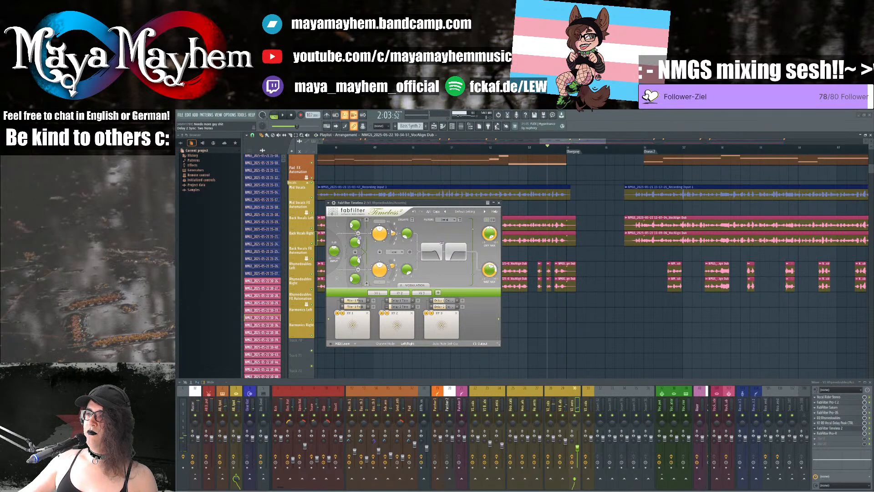
{"action": "key", "text": "space"}
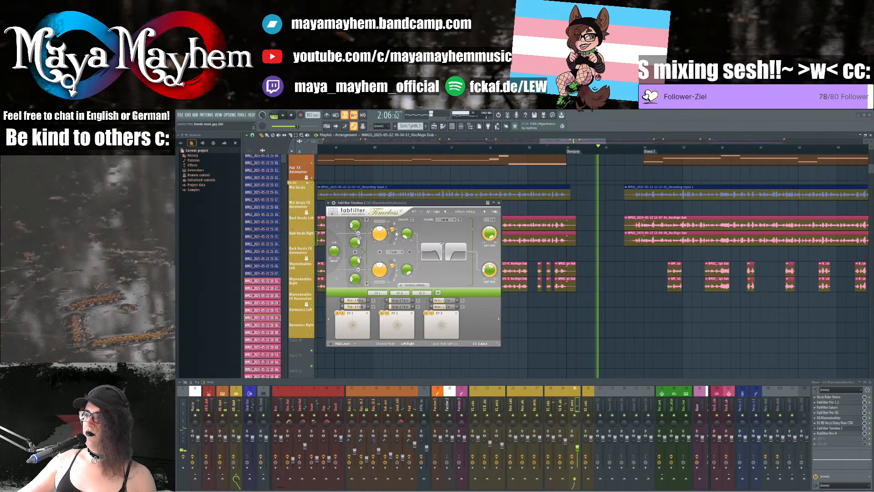
{"action": "key", "text": "space"}
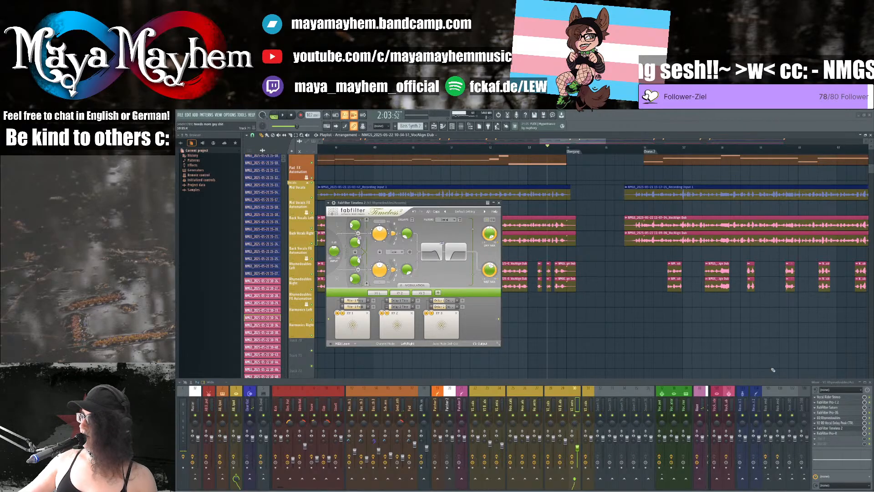
Step: Compare with FabFilter Timeless 2 on the Verse 2 back vocals during playback and close both delay windows
{"action": "left_click", "coordinate": [844, 429]}
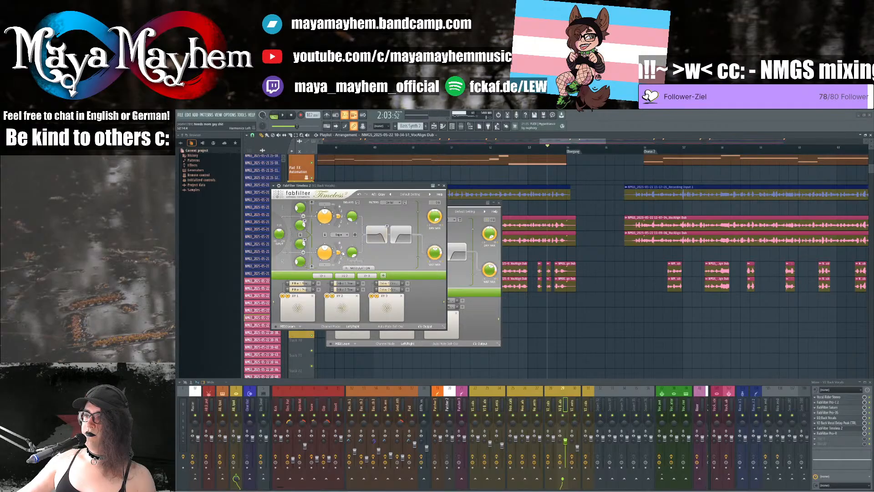
{"action": "key", "text": "space"}
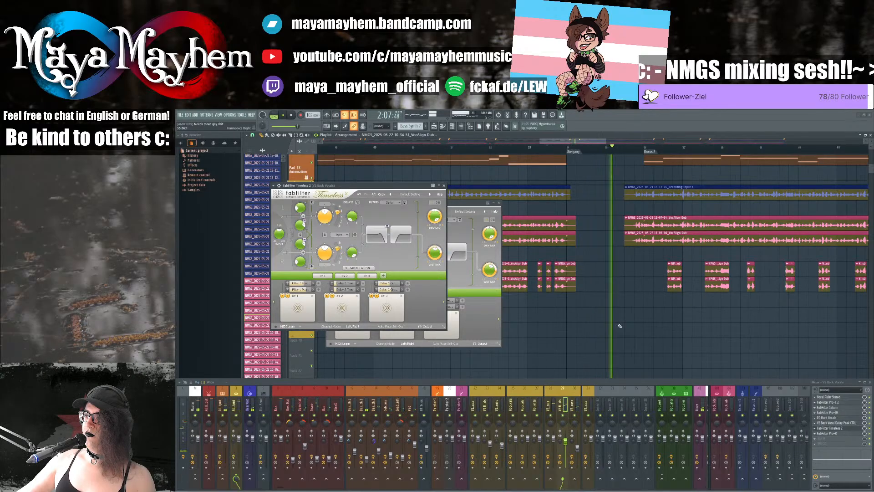
{"action": "left_click", "coordinate": [444, 185]}
{"action": "left_click", "coordinate": [498, 202]}
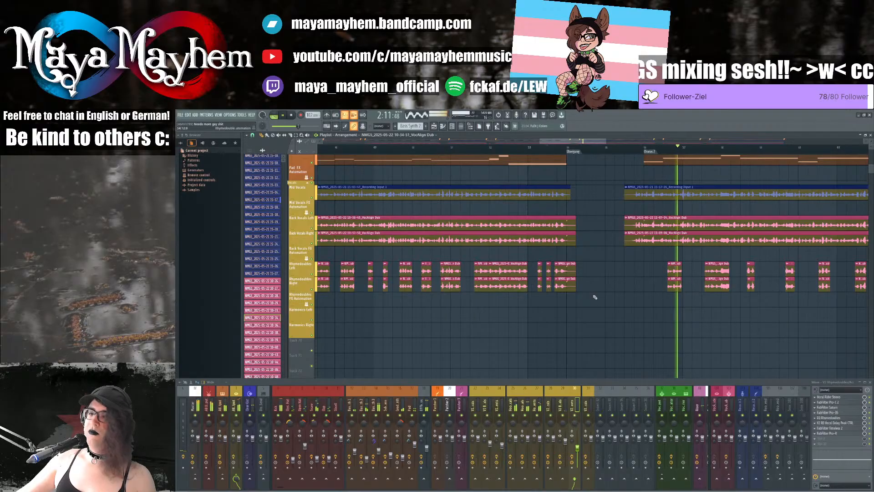
Step: Select Chorus 2 as the playback range, open its mid vocal clip's channel settings, and start playback
{"action": "scroll", "coordinate": [594, 297], "scroll_direction": "down", "scroll_amount": 5}
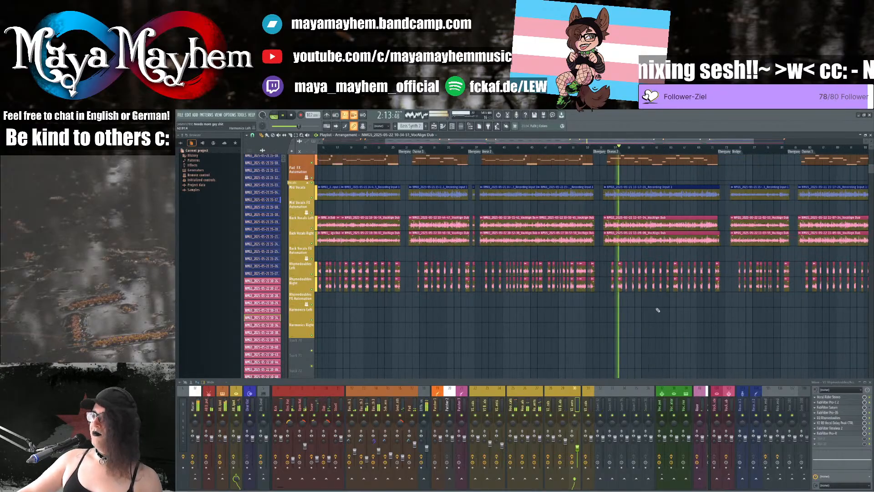
{"action": "scroll", "coordinate": [658, 310], "scroll_direction": "down", "scroll_amount": 2}
{"action": "scroll", "coordinate": [663, 313], "scroll_direction": "up", "scroll_amount": 2}
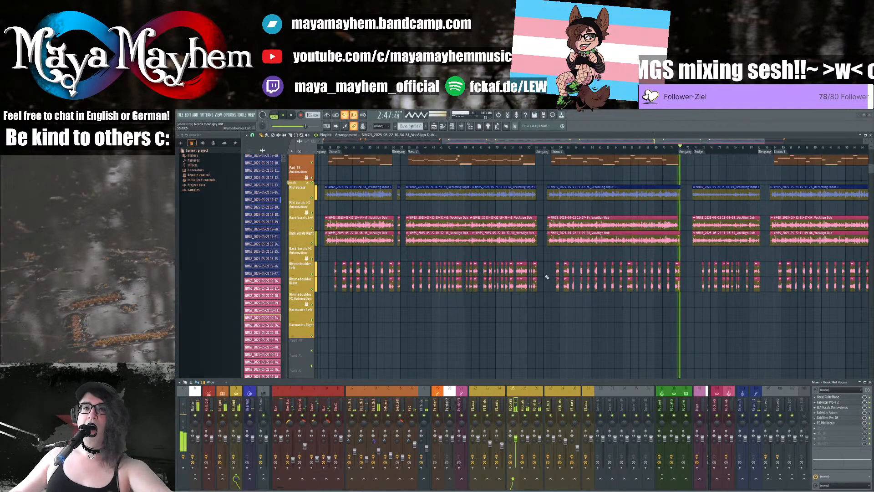
{"action": "left_click", "coordinate": [558, 152]}
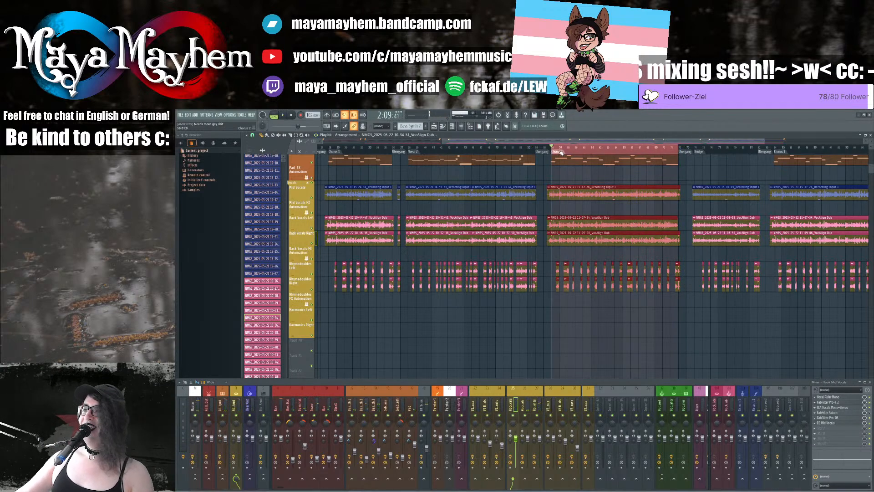
{"action": "double_click", "coordinate": [578, 195]}
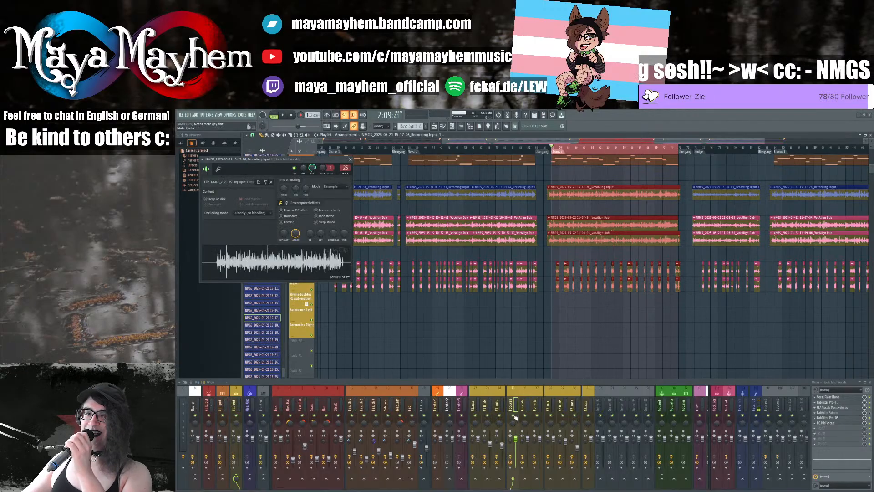
{"action": "key", "text": "space"}
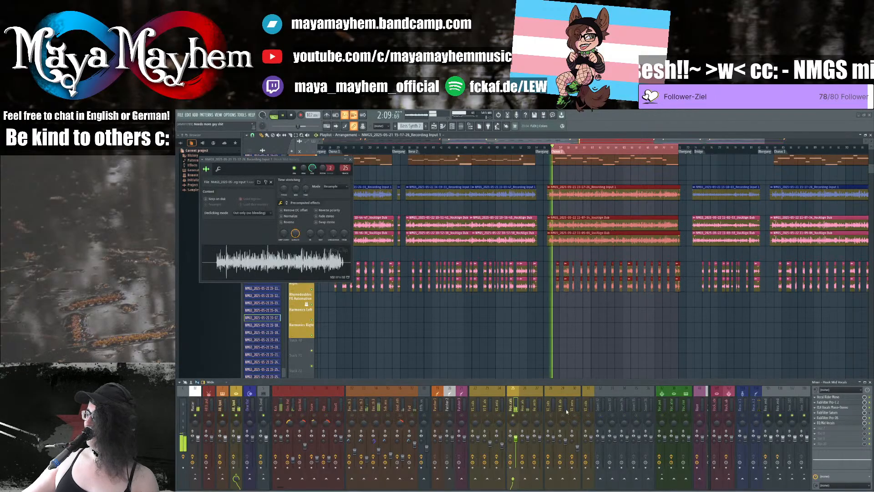
Step: Raise the upper range limit and the target in the hook mid vocals' Vocal Rider Mono, and close the clip settings
{"action": "left_click", "coordinate": [819, 397]}
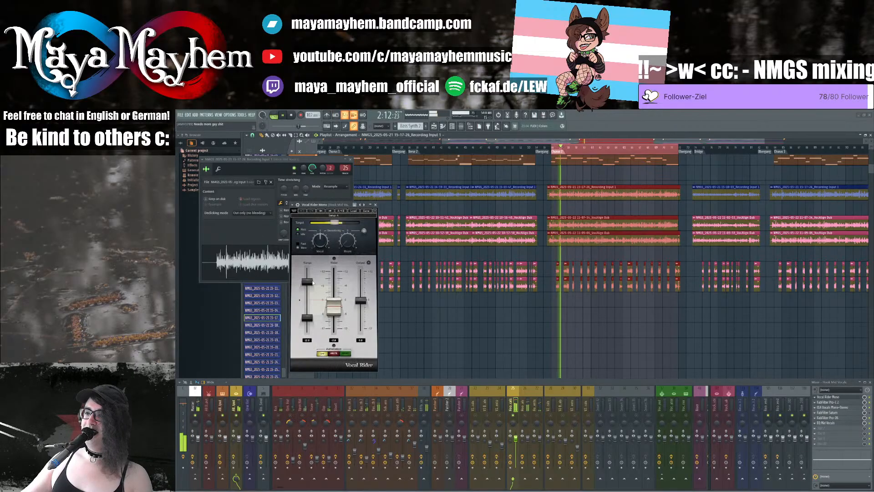
{"action": "left_click_drag", "start_coordinate": [307, 282], "coordinate": [309, 266]}
{"action": "left_click_drag", "start_coordinate": [336, 224], "coordinate": [343, 223]}
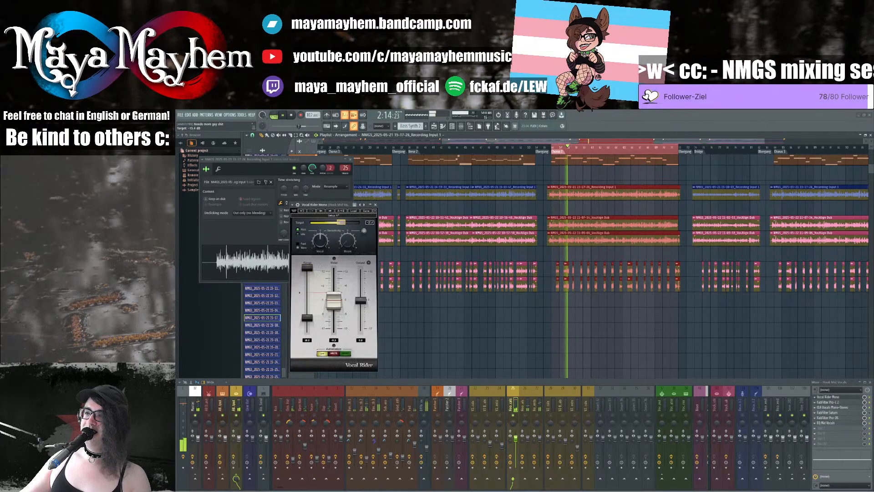
{"action": "left_click", "coordinate": [350, 159]}
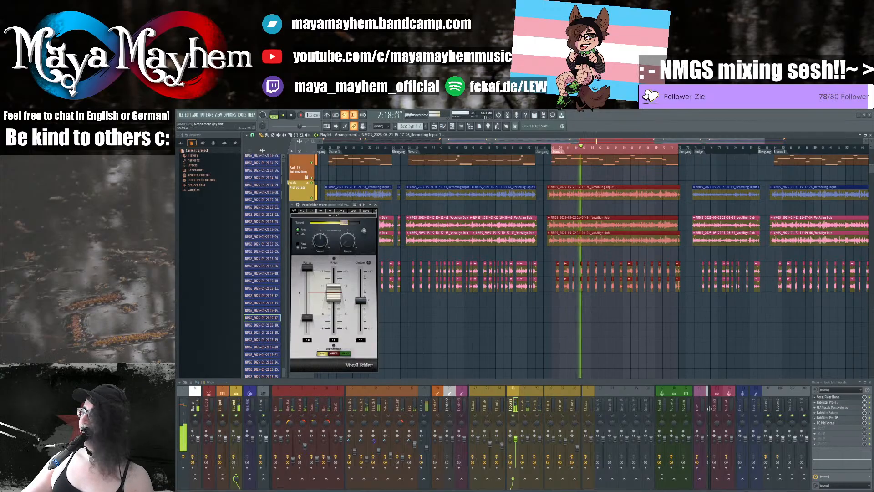
Step: Check the compression in FabFilter Pro-C 2 on the hook mid vocals and close it together with the Vocal Rider
{"action": "left_click", "coordinate": [841, 404]}
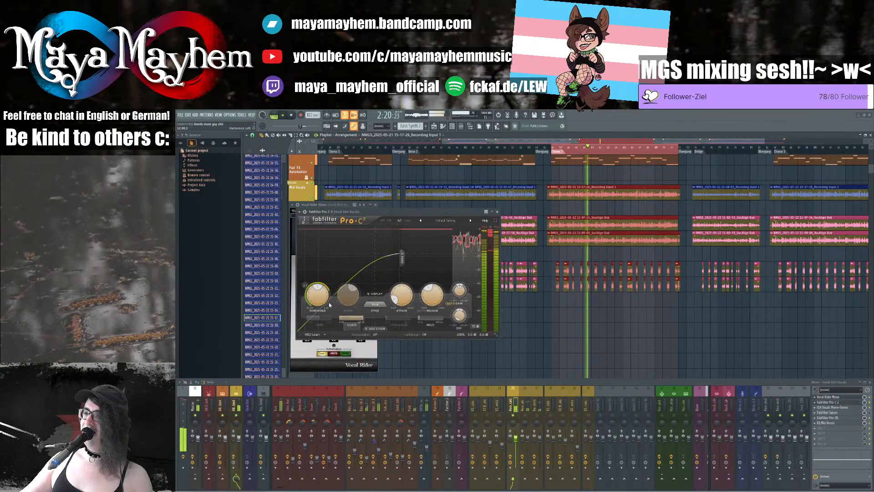
{"action": "left_click", "coordinate": [497, 211]}
{"action": "left_click", "coordinate": [376, 204]}
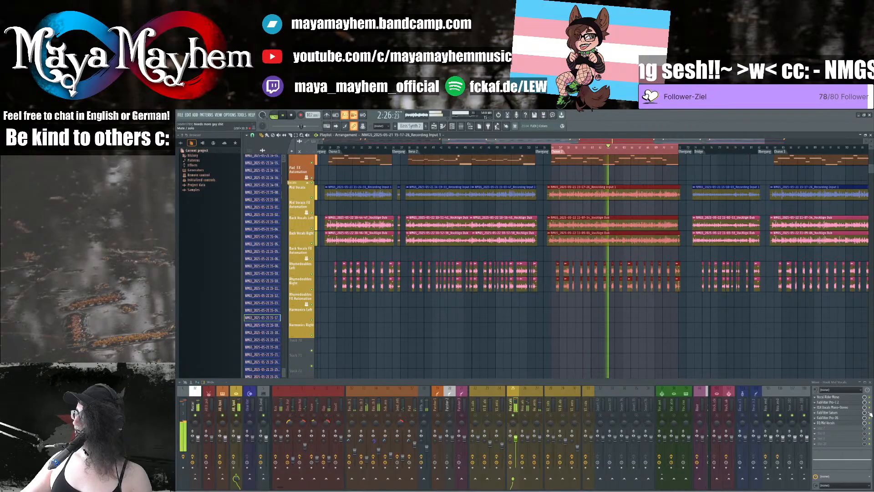
Step: Add a high-frequency band split in FabFilter Saturn on the hook mid vocals, raise the middle band's drive slightly, and close it
{"action": "left_click", "coordinate": [837, 413]}
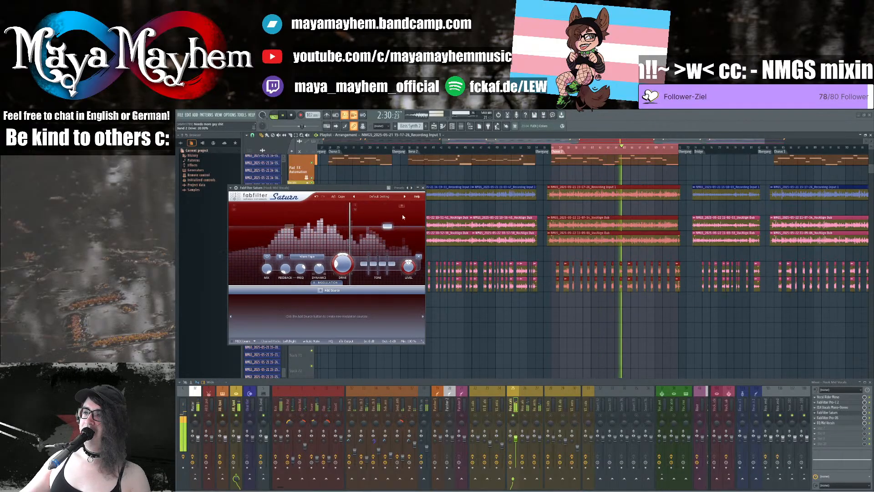
{"action": "left_click", "coordinate": [400, 206]}
{"action": "left_click_drag", "start_coordinate": [376, 226], "coordinate": [377, 224]}
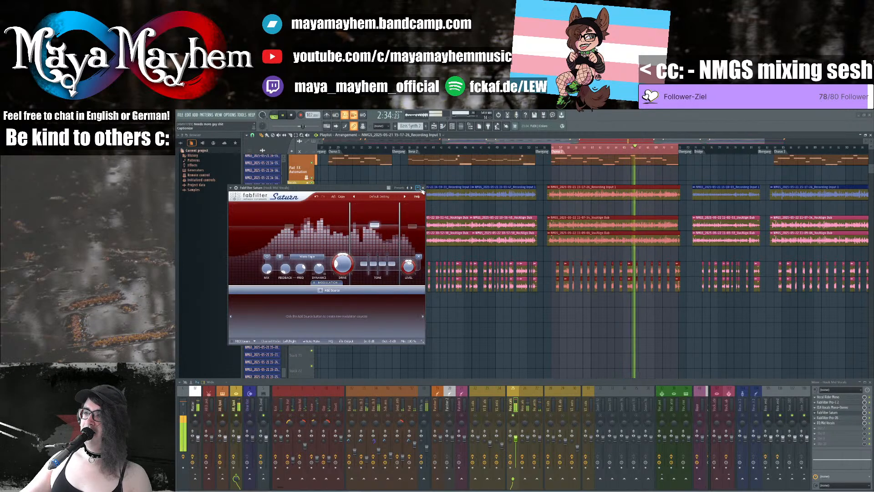
{"action": "left_click", "coordinate": [422, 188]}
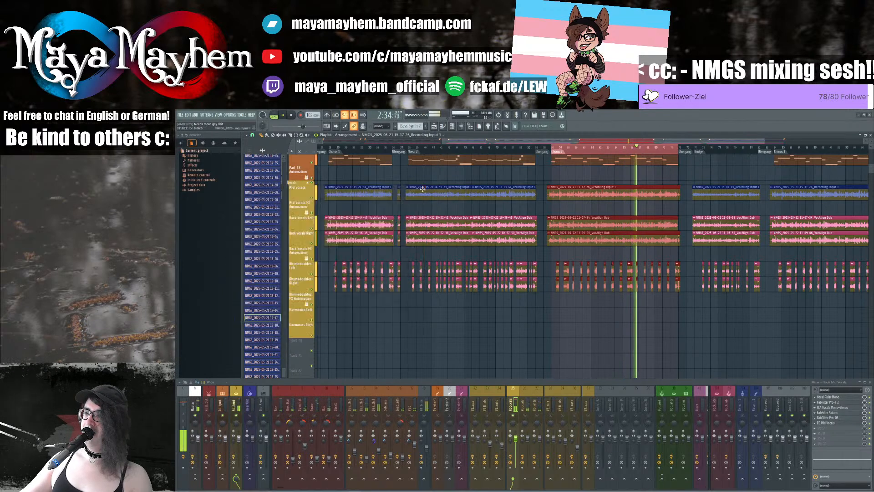
Step: Check FabFilter Pro-DS on the hook mid vocals, and make two narrow resonance cuts in their Pro-Q 3, in the low mids and upper mids
{"action": "left_click", "coordinate": [836, 419]}
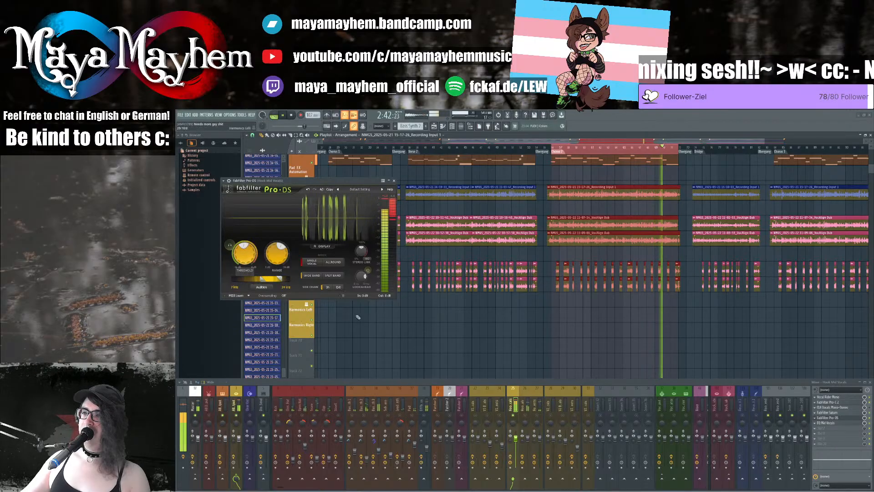
{"action": "left_click", "coordinate": [670, 320]}
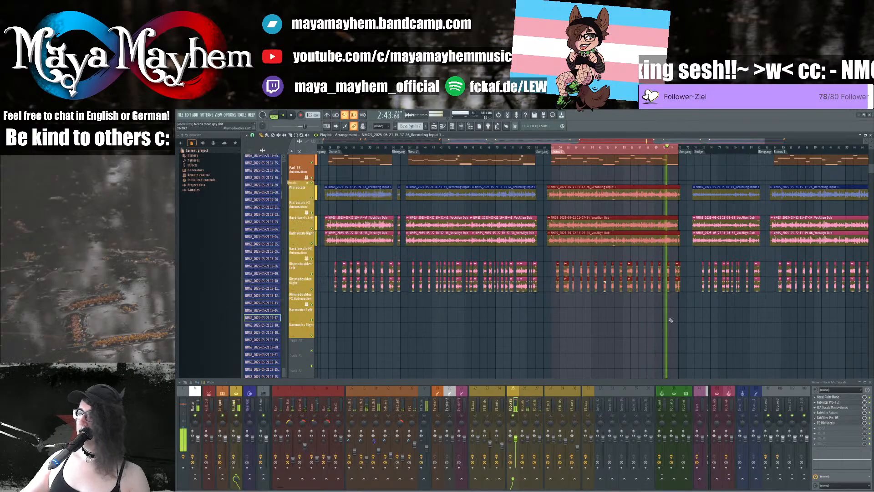
{"action": "left_click", "coordinate": [833, 423]}
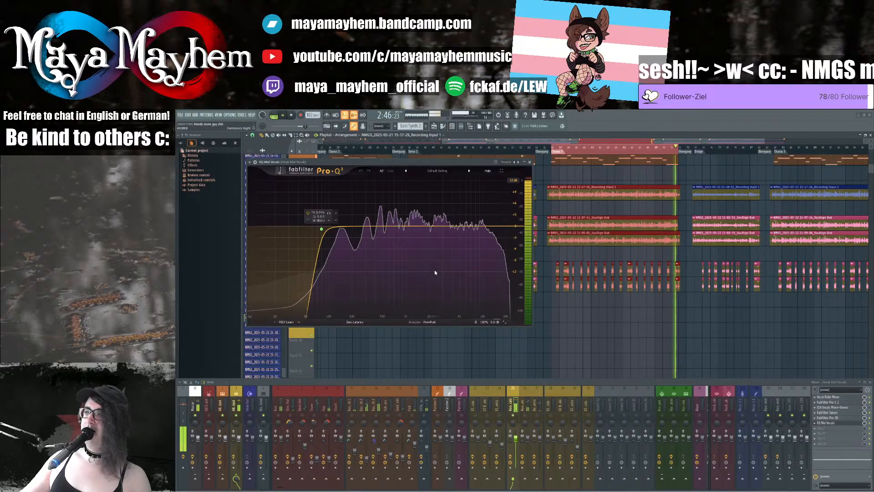
{"action": "mouse_move", "coordinate": [434, 272]}
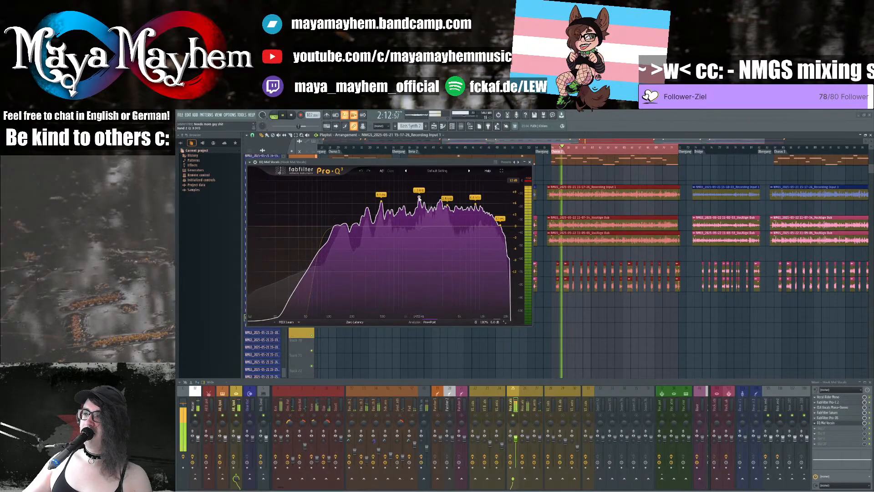
{"action": "left_click_drag", "start_coordinate": [419, 196], "coordinate": [419, 242]}
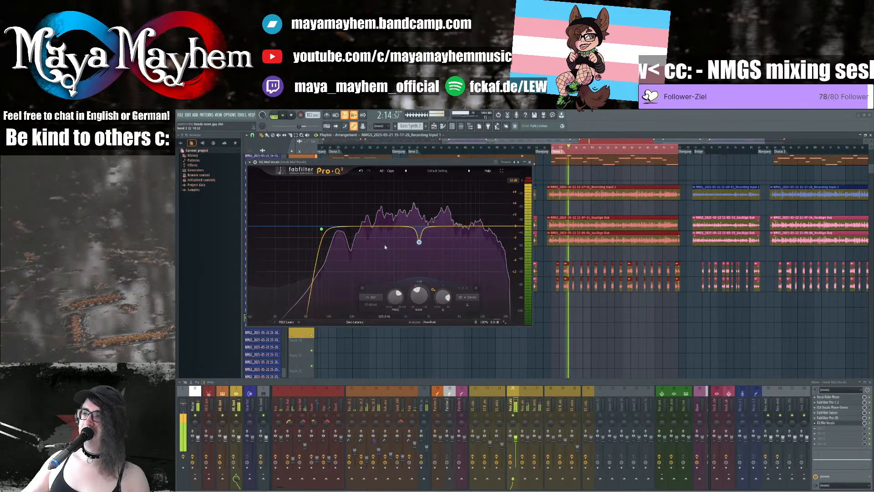
{"action": "mouse_move", "coordinate": [384, 228]}
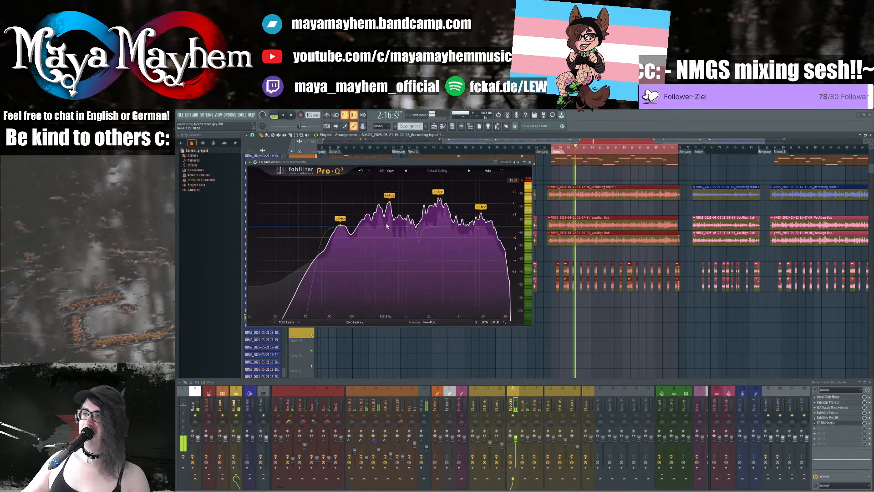
{"action": "left_click_drag", "start_coordinate": [390, 199], "coordinate": [391, 208]}
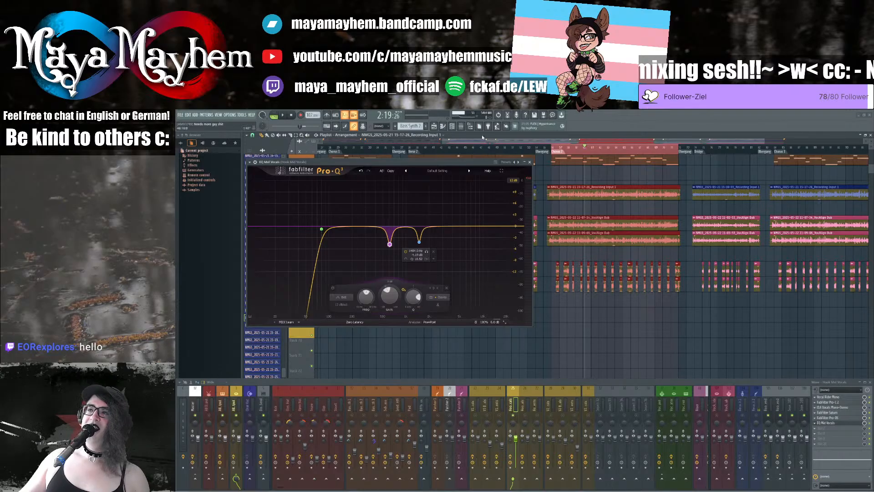
Step: Resume playback, add further narrow resonance cuts to the hook mid vocals' Pro-Q 3, and close the EQ
{"action": "left_click_drag", "start_coordinate": [474, 163], "coordinate": [469, 179]}
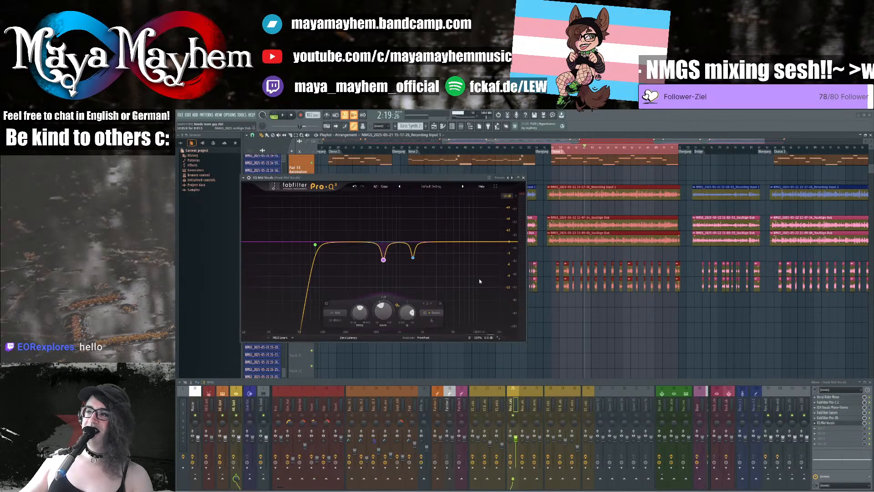
{"action": "left_click", "coordinate": [284, 115]}
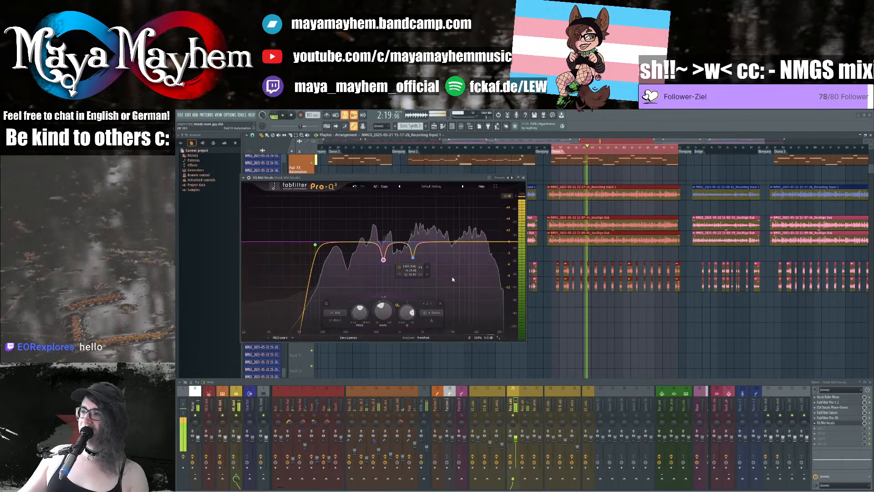
{"action": "mouse_move", "coordinate": [455, 275]}
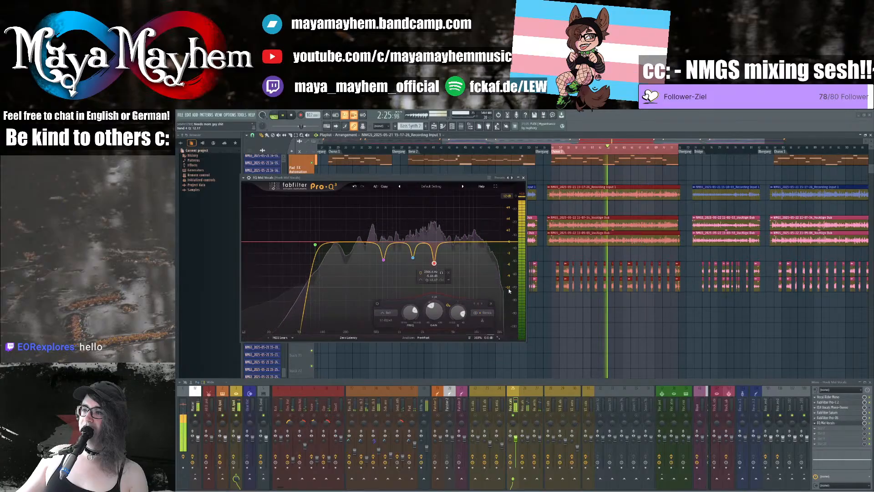
{"action": "mouse_move", "coordinate": [483, 282]}
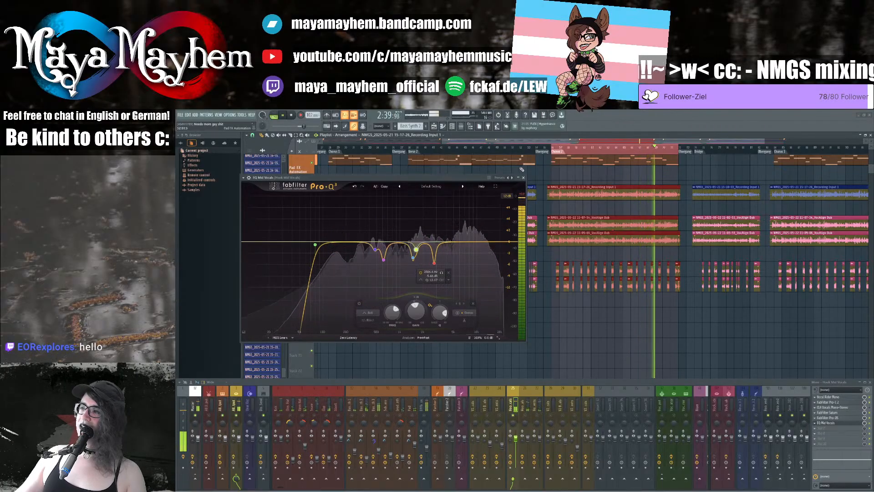
{"action": "left_click", "coordinate": [524, 177]}
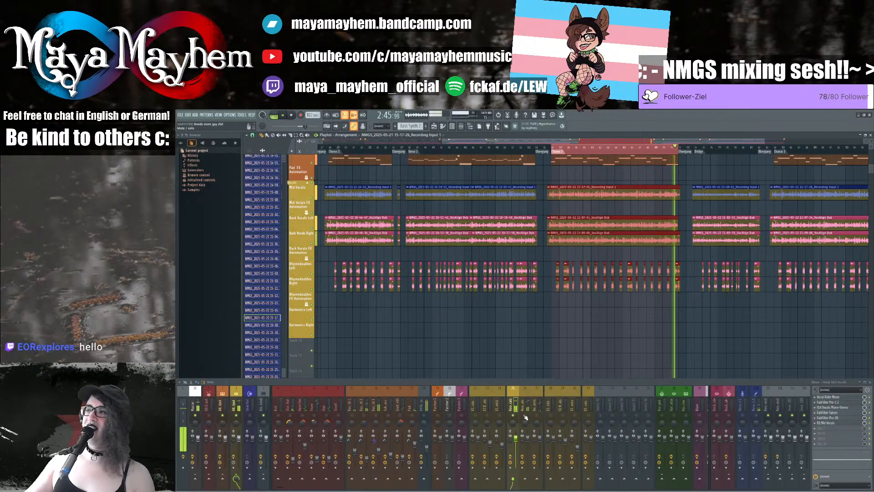
Step: Raise the upper range limit and the target in the Hook Back Vocals' Vocal Rider Stereo, and close it
{"action": "key", "text": "space"}
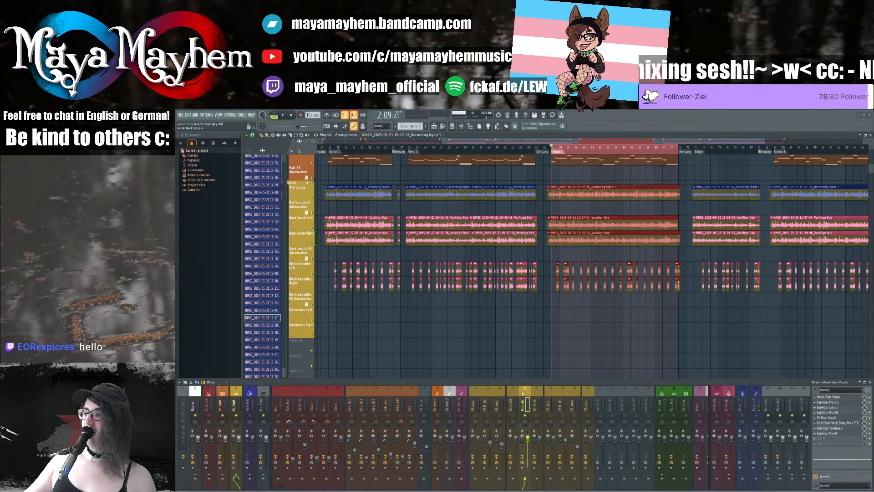
{"action": "key", "text": "space"}
{"action": "left_click", "coordinate": [834, 397]}
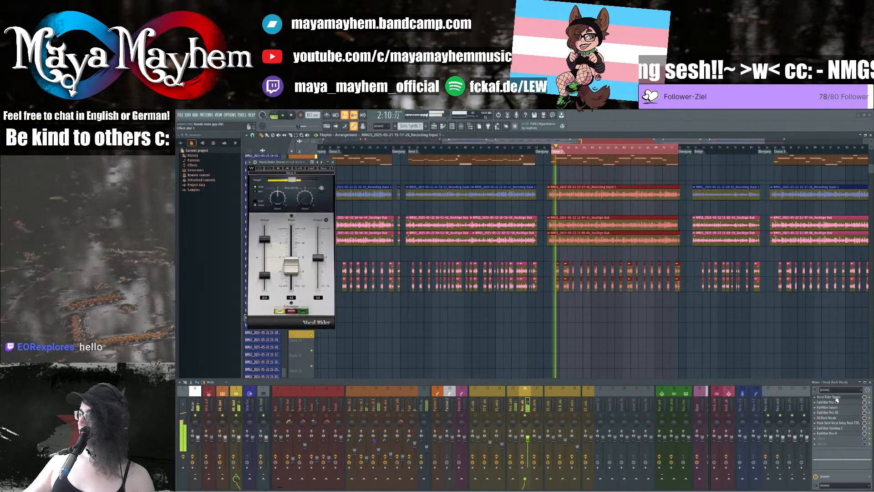
{"action": "left_click_drag", "start_coordinate": [265, 239], "coordinate": [265, 225]}
{"action": "left_click_drag", "start_coordinate": [292, 179], "coordinate": [303, 180]}
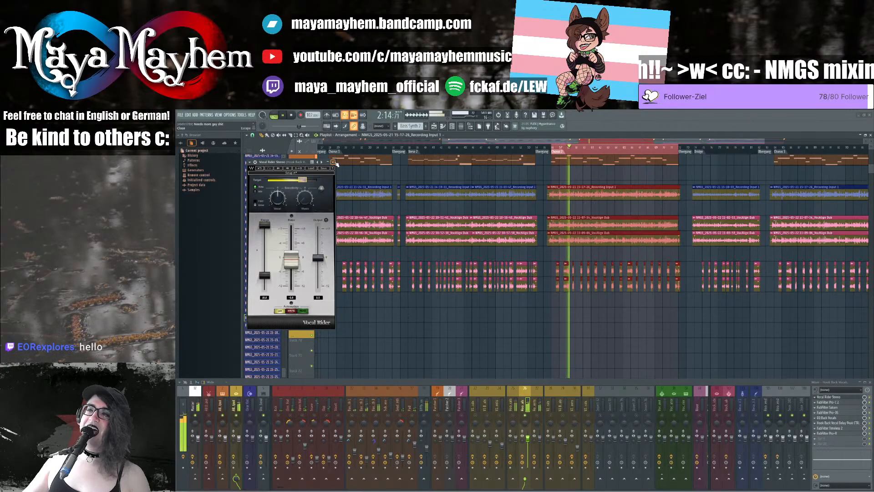
{"action": "left_click", "coordinate": [332, 162]}
Step: Check the compression in FabFilter Pro-C 2 on the hook back vocals, close it, and stop playback
{"action": "left_click", "coordinate": [831, 402]}
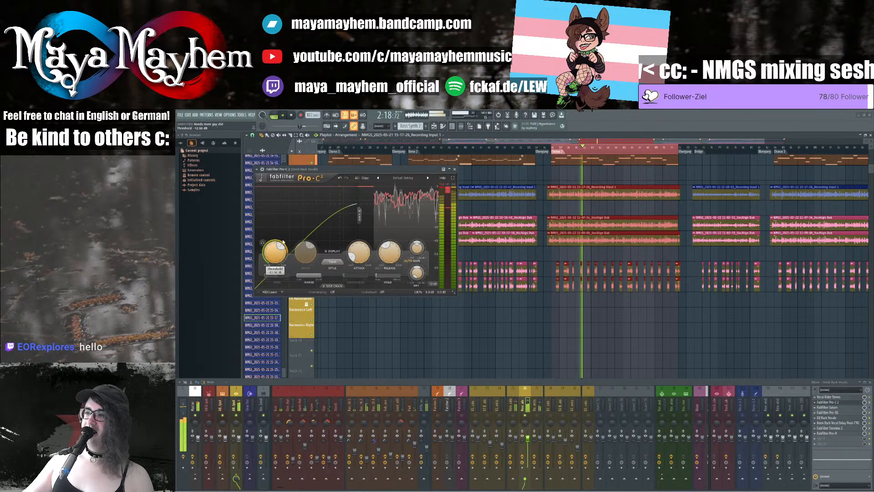
{"action": "left_click", "coordinate": [455, 170]}
{"action": "key", "text": "space"}
Step: Split FabFilter Saturn on the hook back vocals into three bands, raise the middle band's level slightly, and close it
{"action": "left_click", "coordinate": [839, 408]}
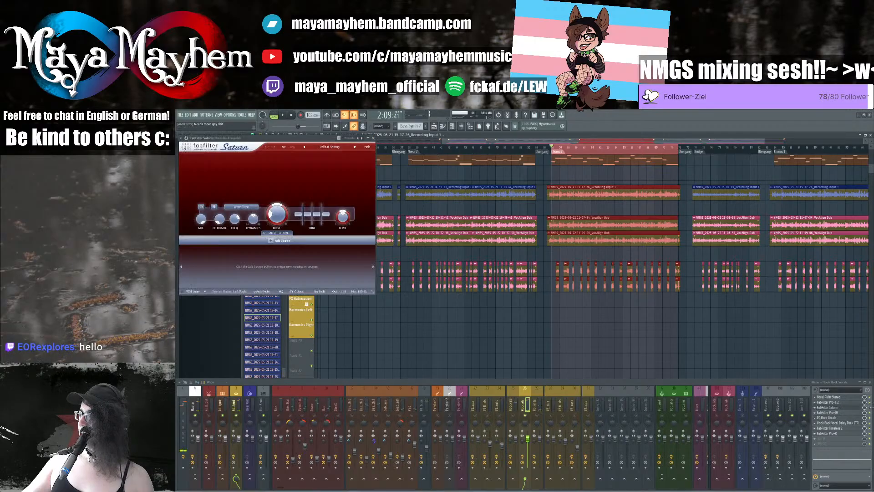
{"action": "left_click", "coordinate": [297, 156]}
{"action": "left_click", "coordinate": [348, 156]}
{"action": "left_click_drag", "start_coordinate": [323, 178], "coordinate": [324, 175]}
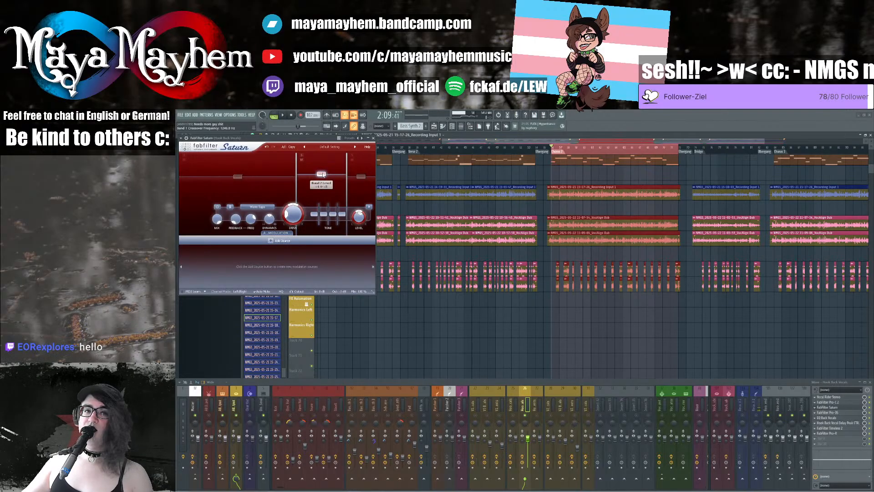
{"action": "left_click", "coordinate": [373, 138]}
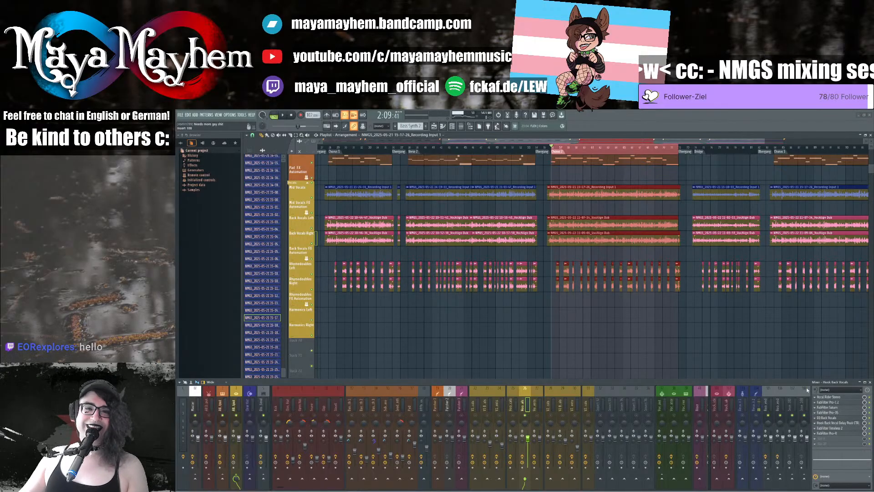
Step: Make narrow cuts at the low-mid and upper-mid resonances in the hook back vocals' Pro-Q 3 during playback
{"action": "key", "text": "space"}
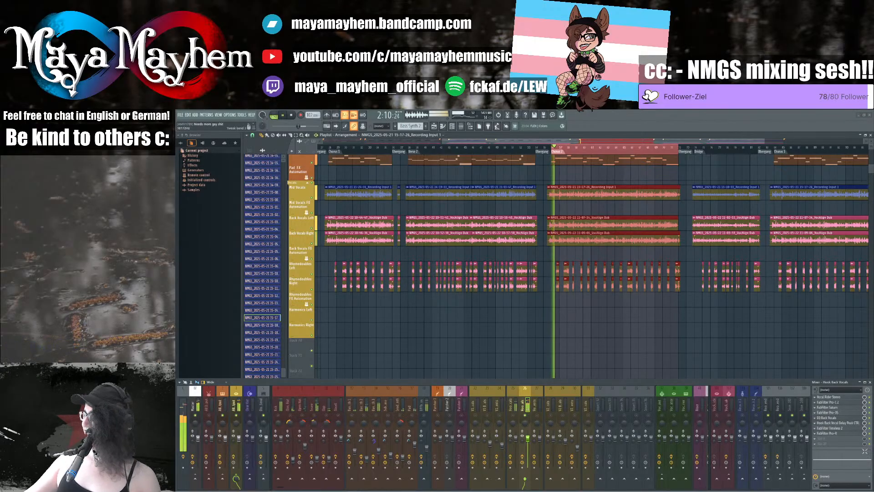
{"action": "left_click", "coordinate": [828, 418]}
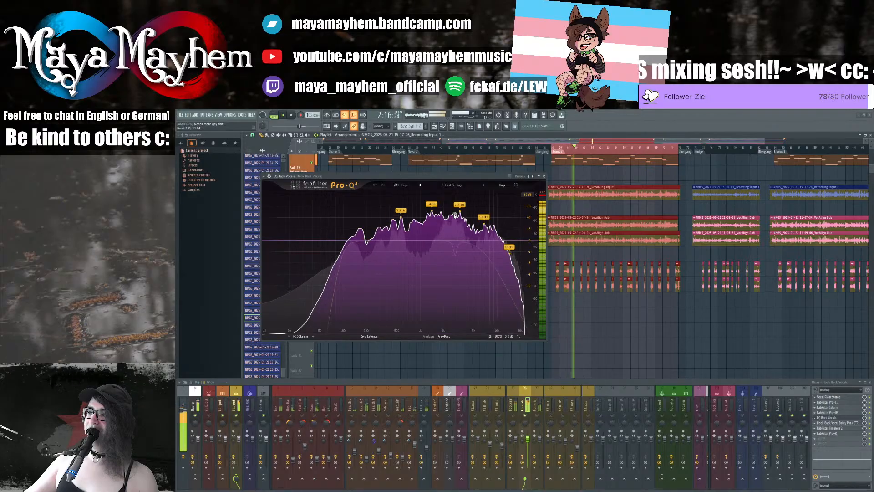
{"action": "left_click_drag", "start_coordinate": [454, 209], "coordinate": [455, 258]}
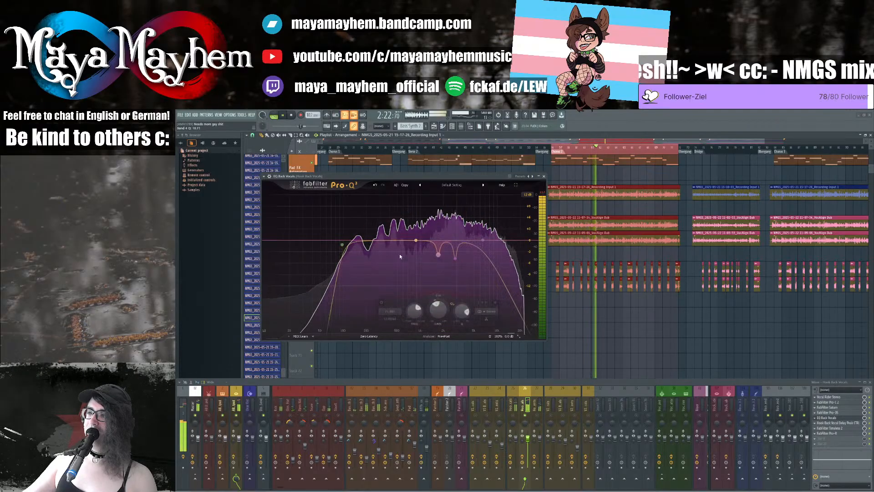
{"action": "key", "text": "space"}
{"action": "key", "text": "space"}
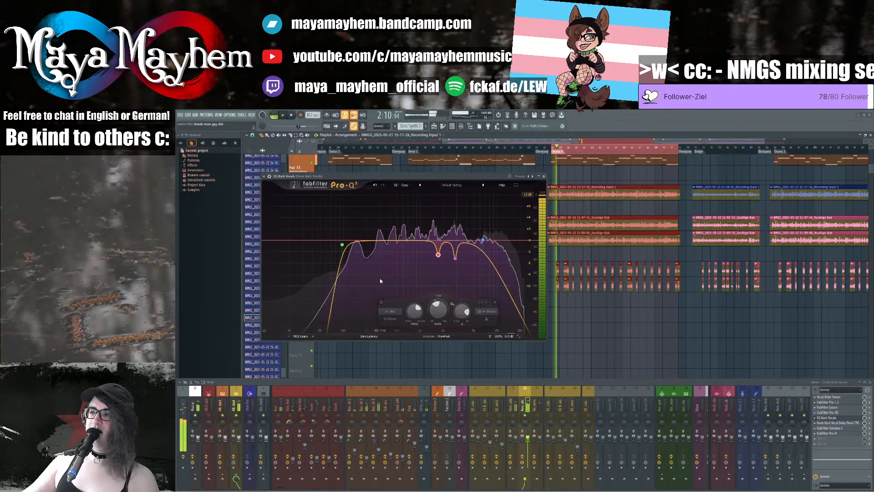
{"action": "mouse_move", "coordinate": [392, 278]}
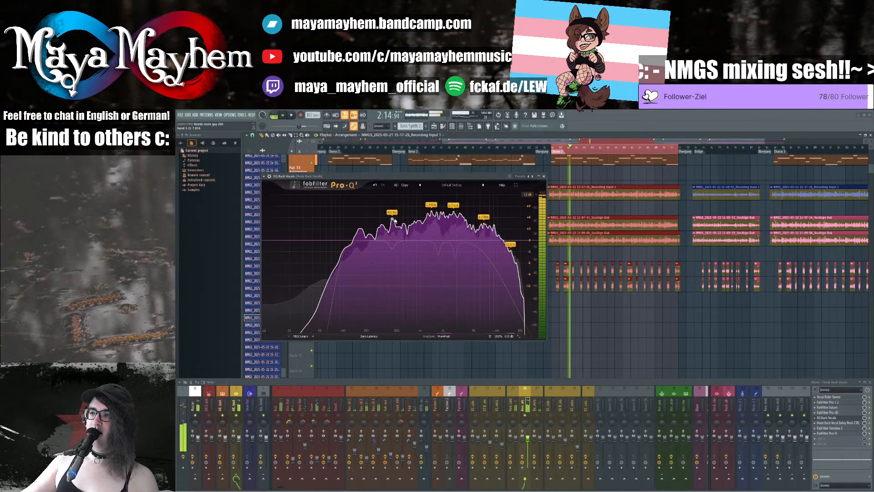
{"action": "left_click_drag", "start_coordinate": [393, 216], "coordinate": [395, 221]}
{"action": "key", "text": "space"}
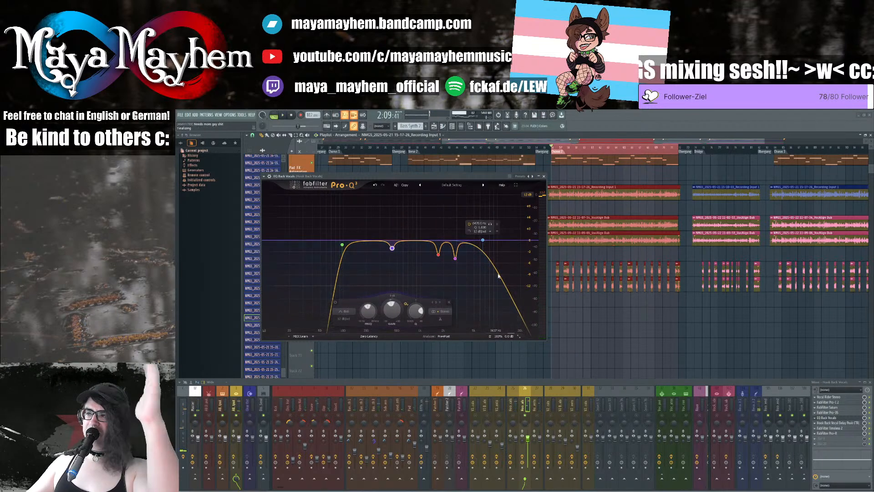
Step: Adjust the peak amount in the hook back vocals' delay peak controller alongside FabFilter Timeless 2, and close all open plugin windows
{"action": "left_click", "coordinate": [841, 429]}
{"action": "key", "text": "space"}
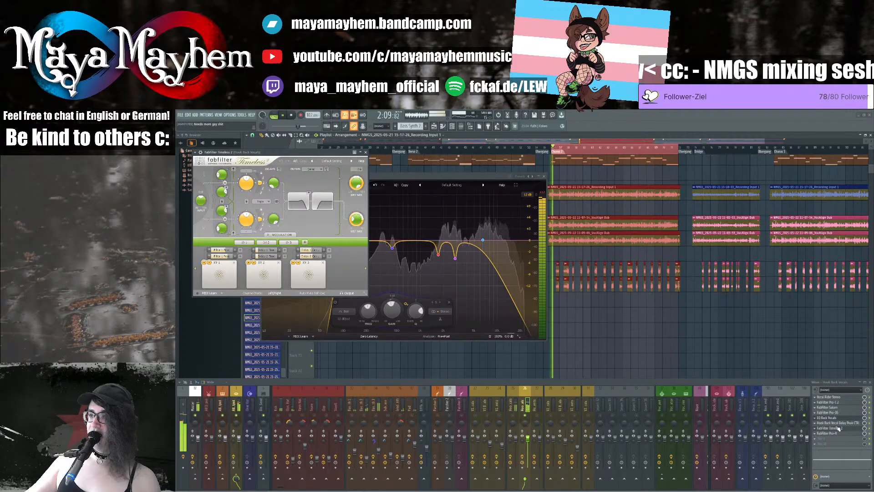
{"action": "key", "text": "space"}
{"action": "left_click", "coordinate": [840, 423]}
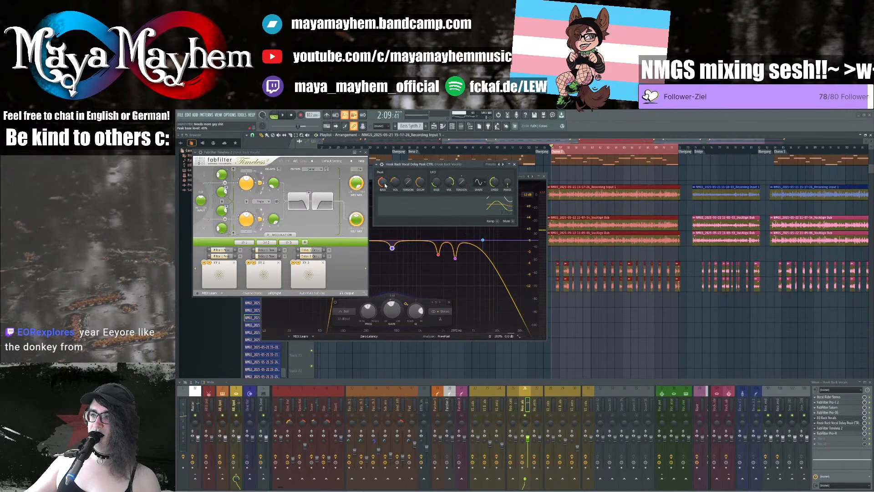
{"action": "left_click_drag", "start_coordinate": [396, 183], "coordinate": [395, 190]}
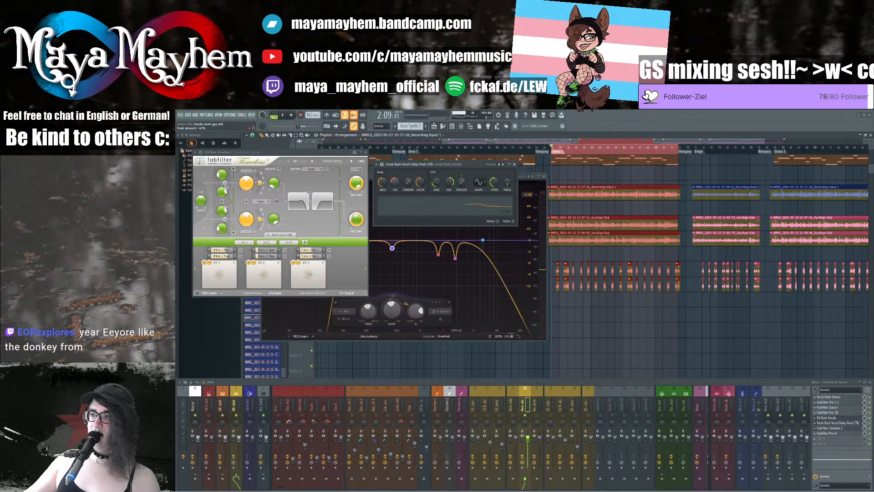
{"action": "key", "text": "space"}
{"action": "key", "text": "Escape"}
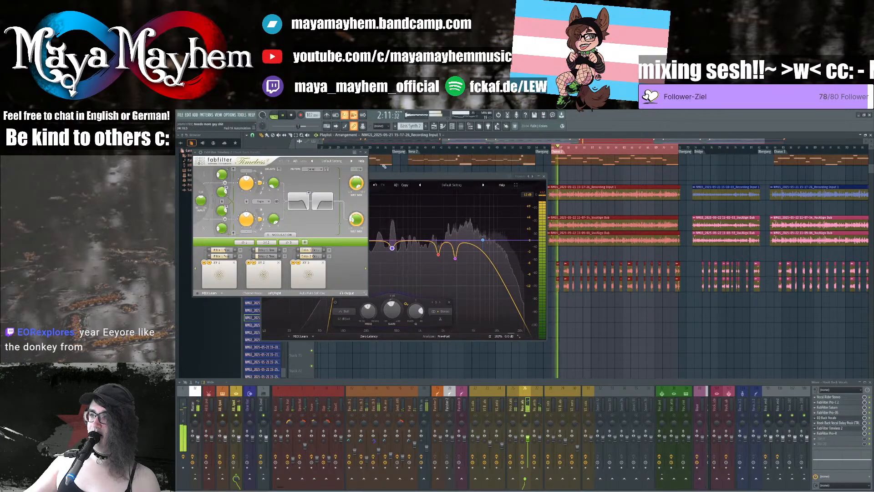
{"action": "key", "text": "Escape"}
{"action": "key", "text": "Escape"}
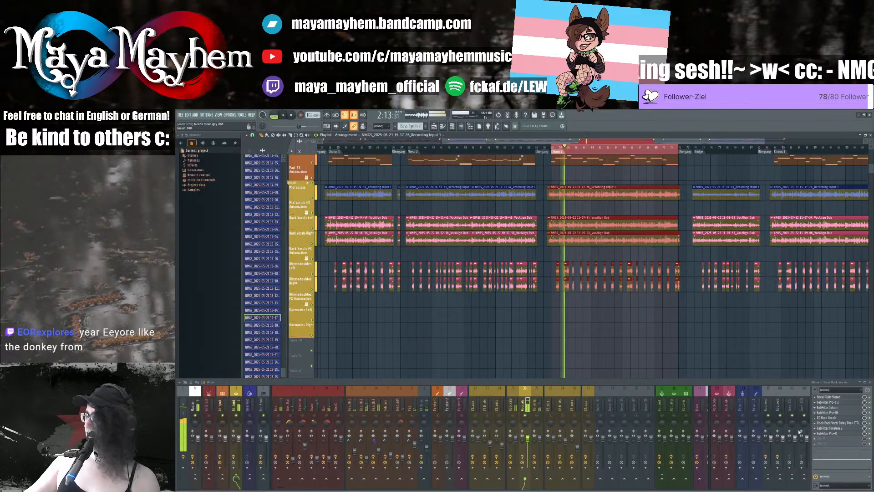
Step: Lower the middle band's level a touch in FabFilter Saturn on the hook back vocals, and close it
{"action": "key", "text": "space"}
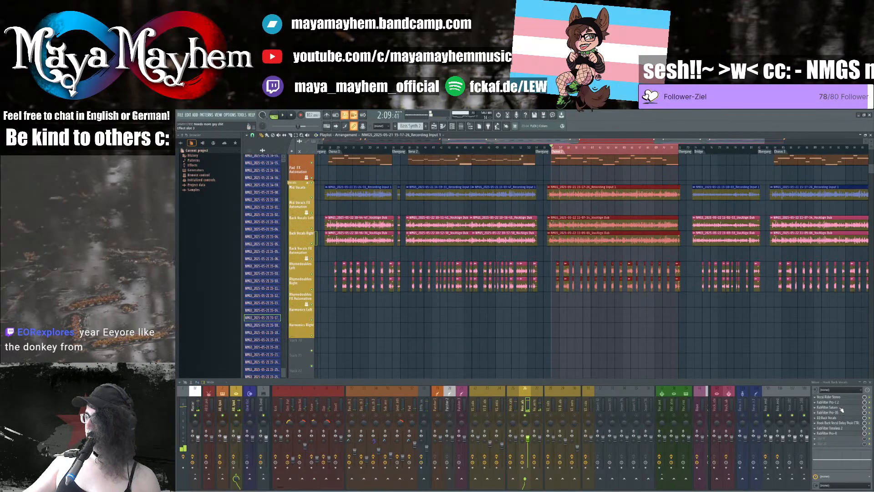
{"action": "left_click", "coordinate": [842, 407]}
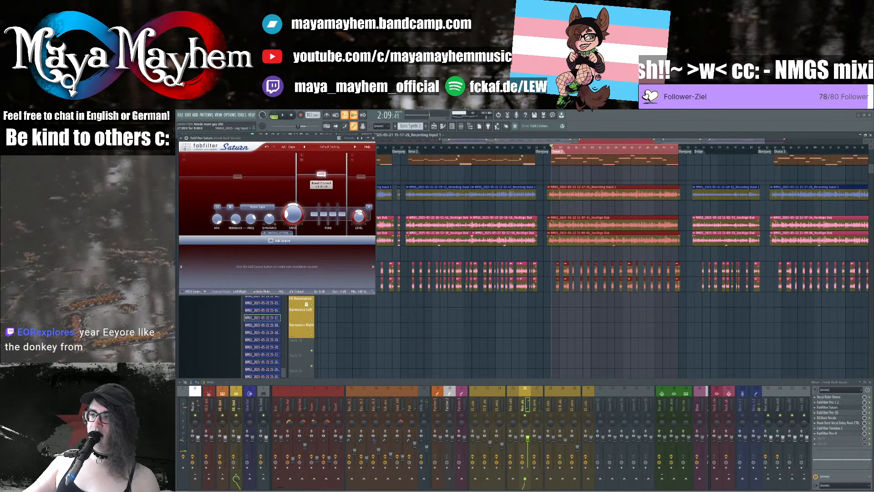
{"action": "left_click_drag", "start_coordinate": [325, 175], "coordinate": [325, 176]}
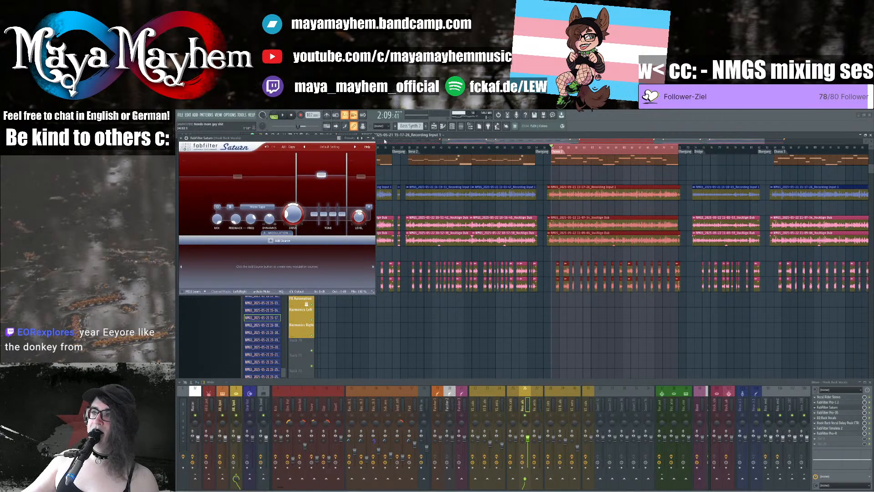
{"action": "left_click", "coordinate": [373, 138]}
Step: Play the start of Chorus 2 briefly, and select the Hook Rhymedoubles mixer track
{"action": "key", "text": "space"}
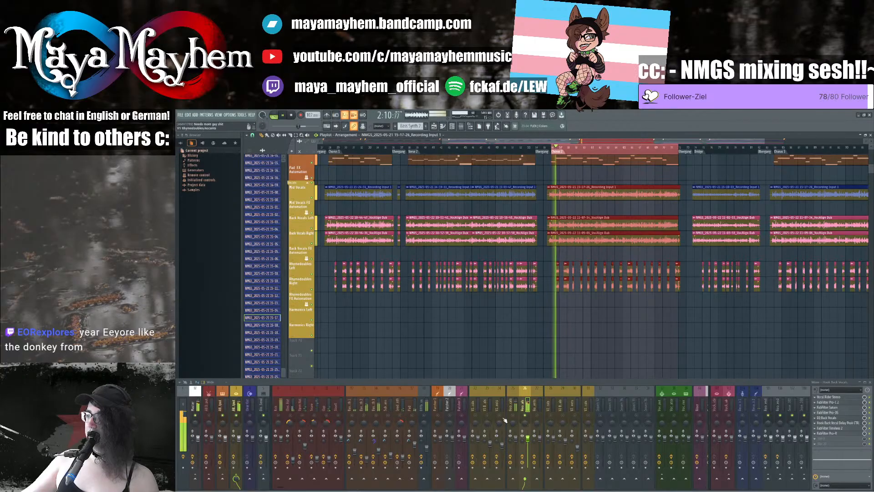
{"action": "key", "text": "space"}
{"action": "left_click", "coordinate": [536, 404]}
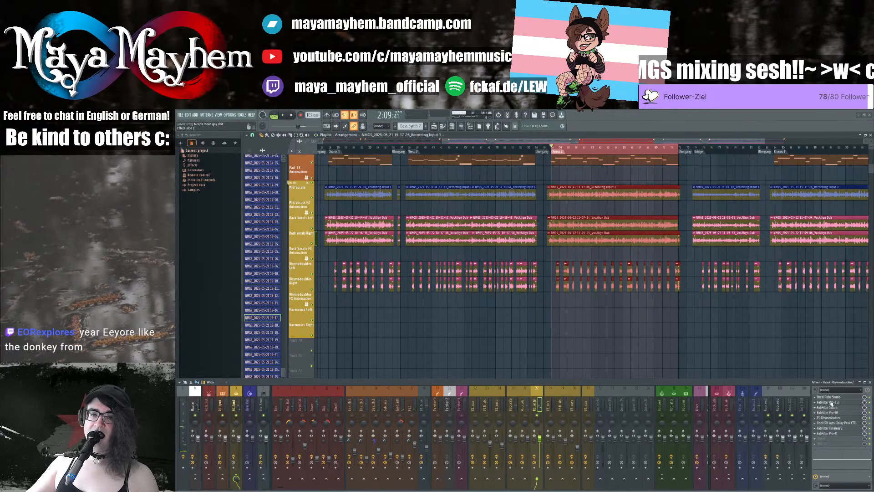
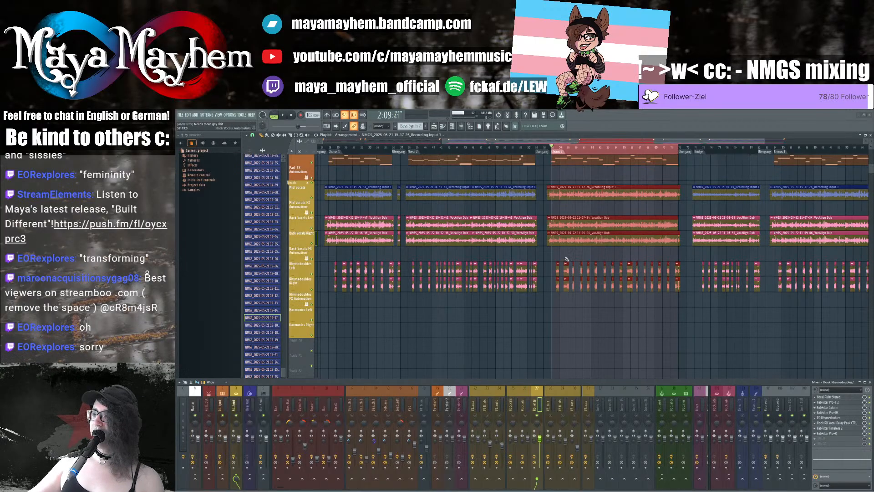
Step: Raise the Vocal Rider target and the FabFilter Pro-C 2 threshold a little on the hook rhymedoubles, and close both plugins
{"action": "scroll", "coordinate": [560, 248], "scroll_direction": "up", "scroll_amount": 3}
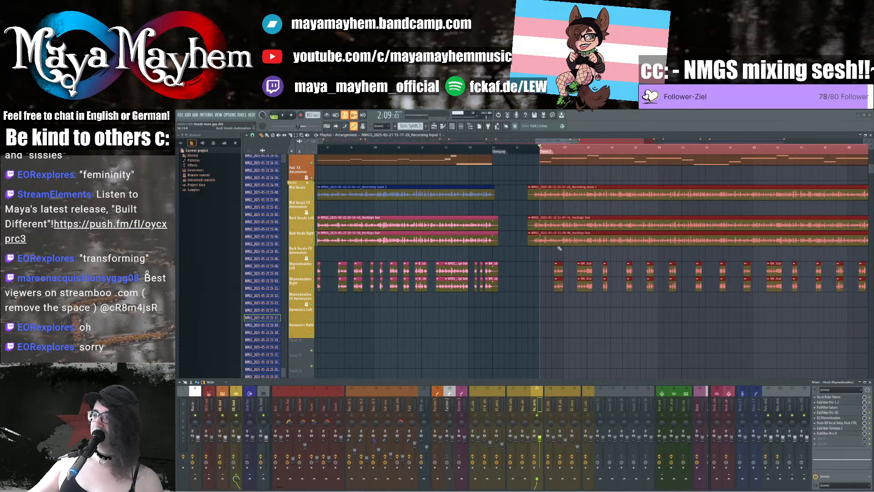
{"action": "left_click", "coordinate": [828, 397]}
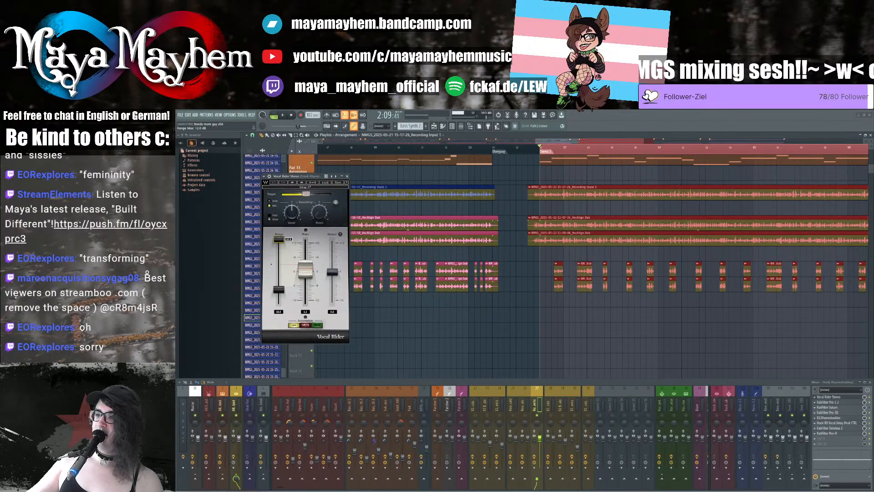
{"action": "left_click_drag", "start_coordinate": [306, 194], "coordinate": [315, 194]}
{"action": "left_click", "coordinate": [828, 402]}
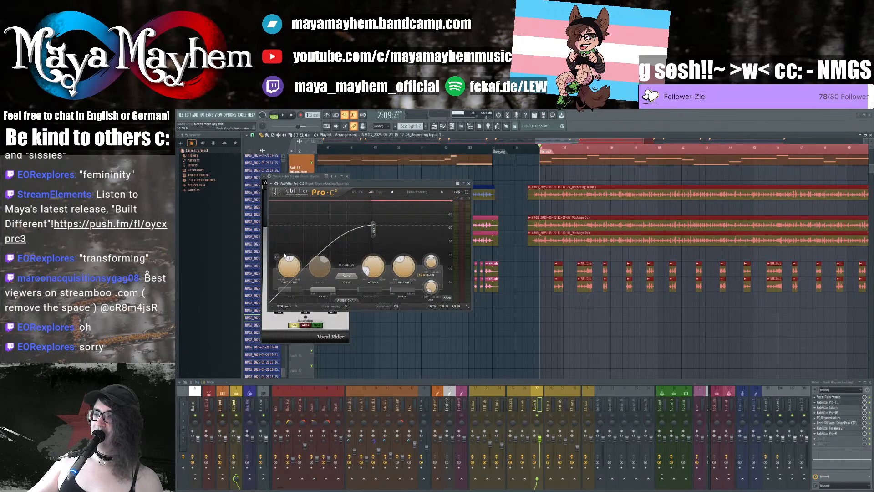
{"action": "left_click_drag", "start_coordinate": [293, 268], "coordinate": [293, 260]}
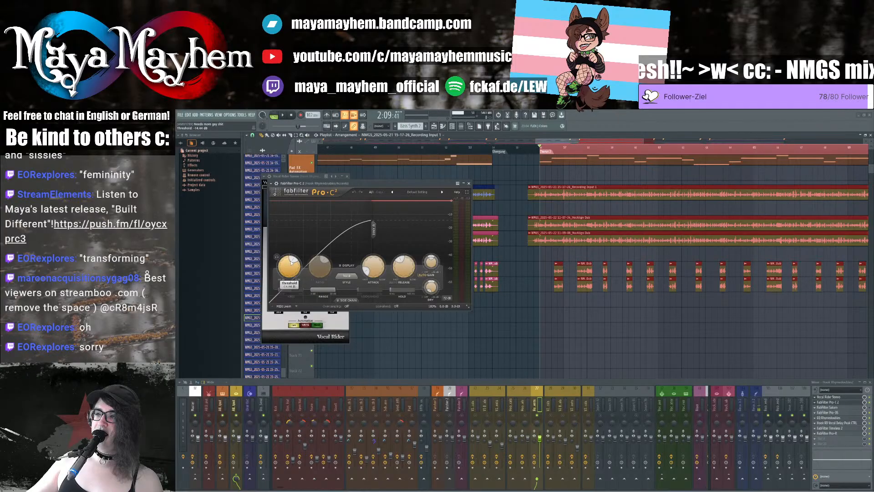
{"action": "left_click", "coordinate": [469, 183]}
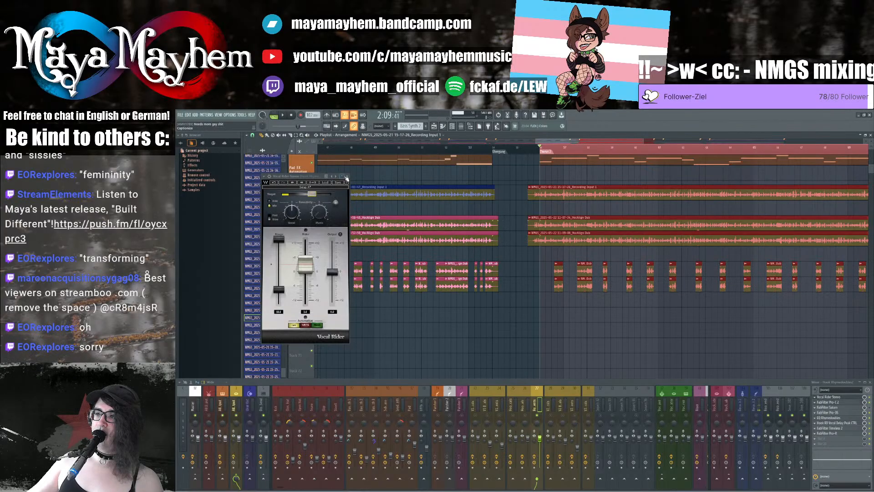
{"action": "left_click", "coordinate": [347, 176]}
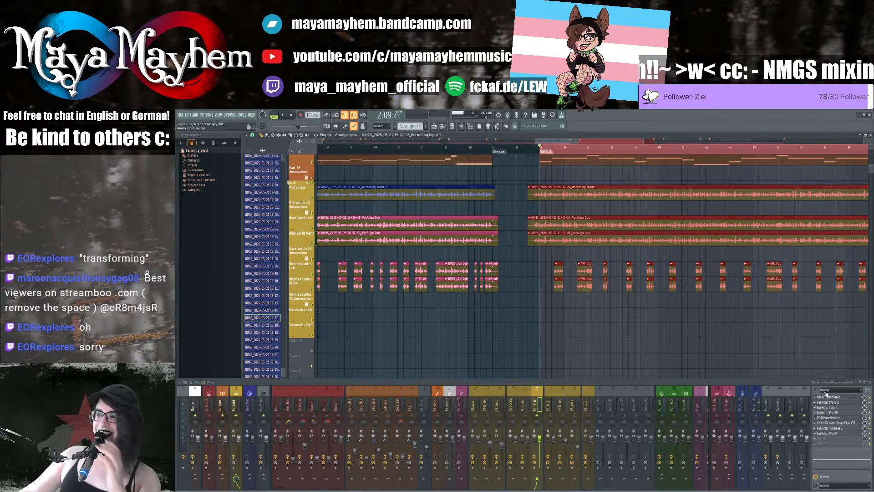
Step: During playback, check the rhymedoubles' compression, then split their FabFilter Saturn into three bands, raise the middle band's level slightly, and close both plugins
{"action": "left_click", "coordinate": [837, 402]}
{"action": "key", "text": "space"}
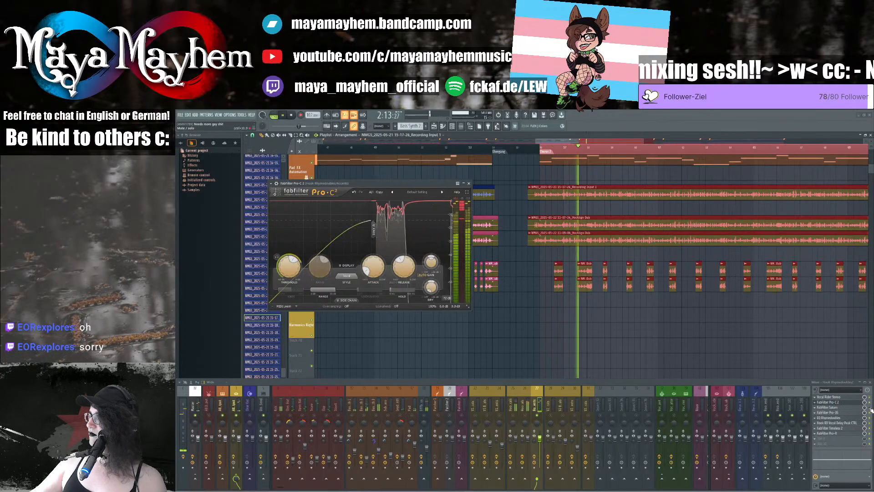
{"action": "left_click", "coordinate": [829, 407]}
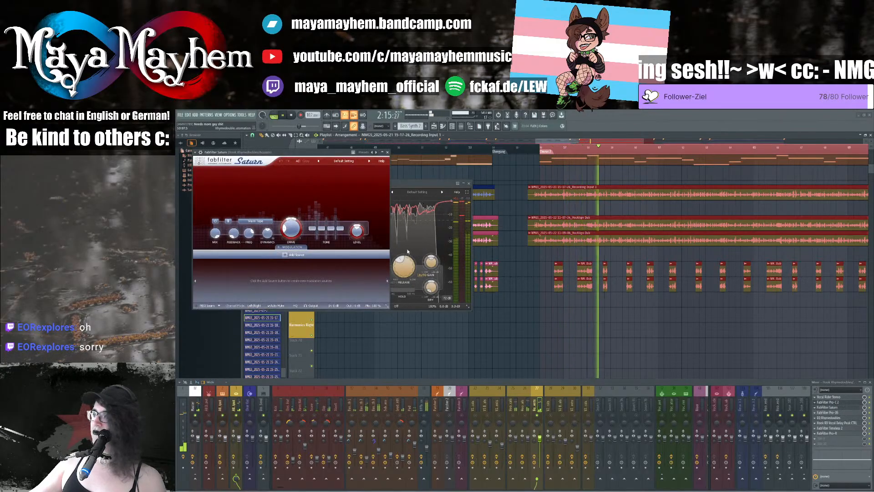
{"action": "left_click", "coordinate": [293, 171]}
{"action": "left_click", "coordinate": [343, 171]}
{"action": "left_click_drag", "start_coordinate": [323, 191], "coordinate": [324, 190]}
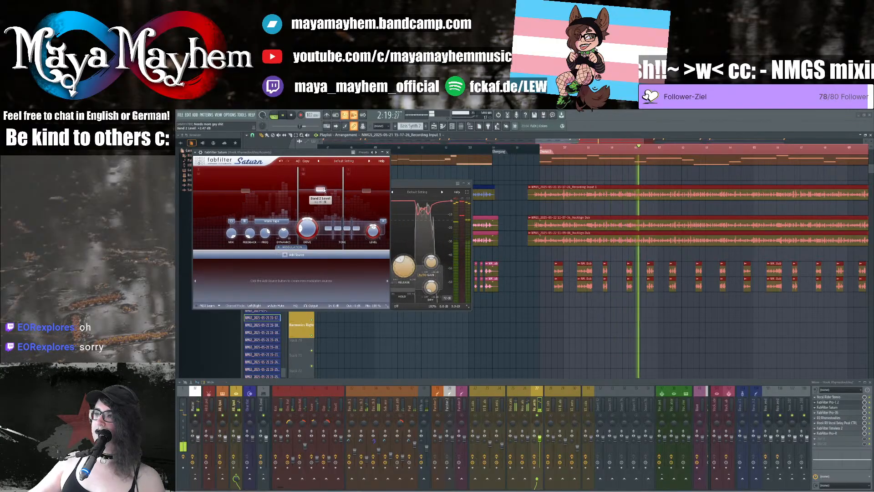
{"action": "left_click", "coordinate": [387, 152]}
{"action": "left_click", "coordinate": [469, 183]}
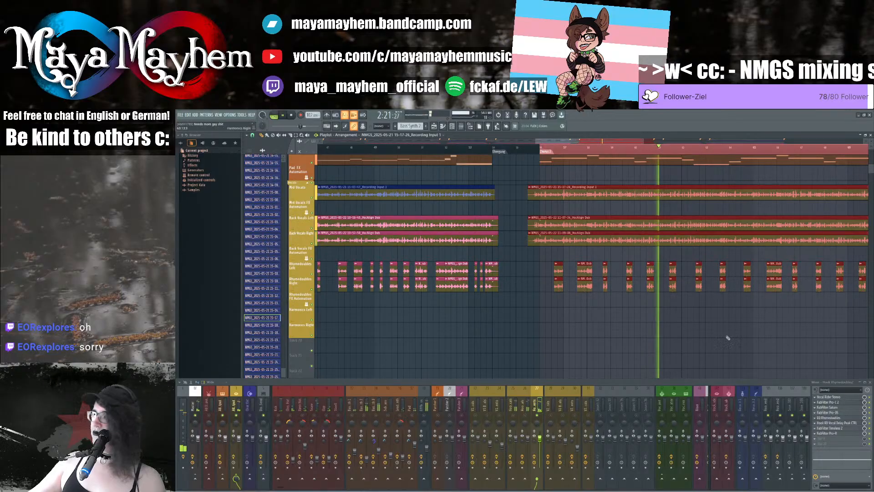
Step: Shift the high-cut slightly lower and make a narrow low-mid cut in the hook rhymedoubles' Pro-Q 3 during playback
{"action": "left_click", "coordinate": [829, 417]}
{"action": "left_click_drag", "start_coordinate": [500, 255], "coordinate": [494, 256]}
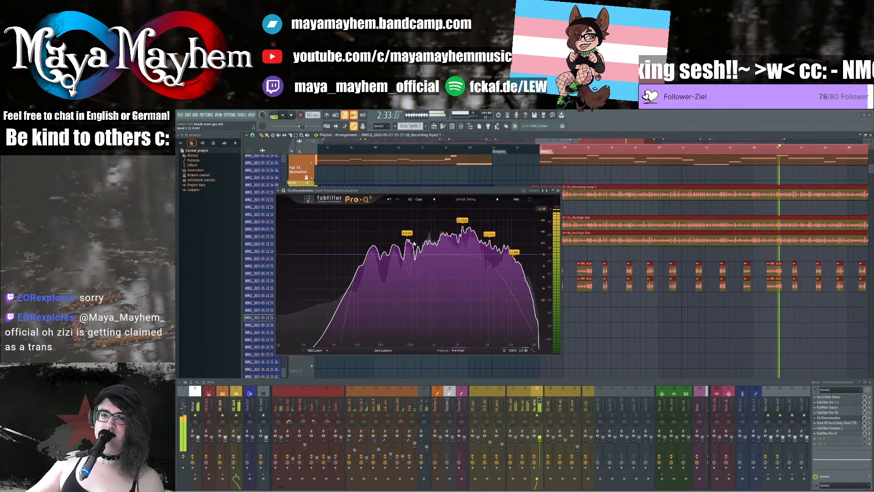
{"action": "left_click_drag", "start_coordinate": [409, 238], "coordinate": [409, 274]}
{"action": "key", "text": "space"}
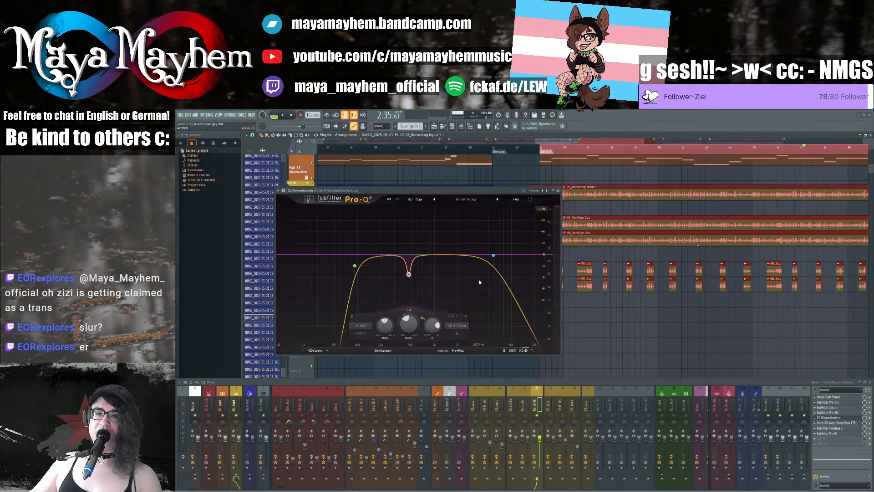
Step: Replay early Chorus 2, add a narrow upper-mid cut in the hook rhymedoubles' Pro-Q 3, and close it
{"action": "left_click", "coordinate": [563, 147]}
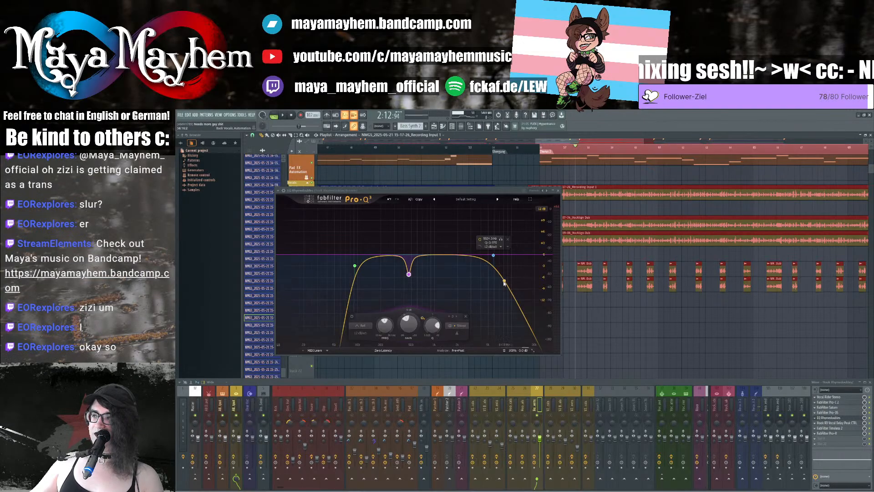
{"action": "key", "text": "space"}
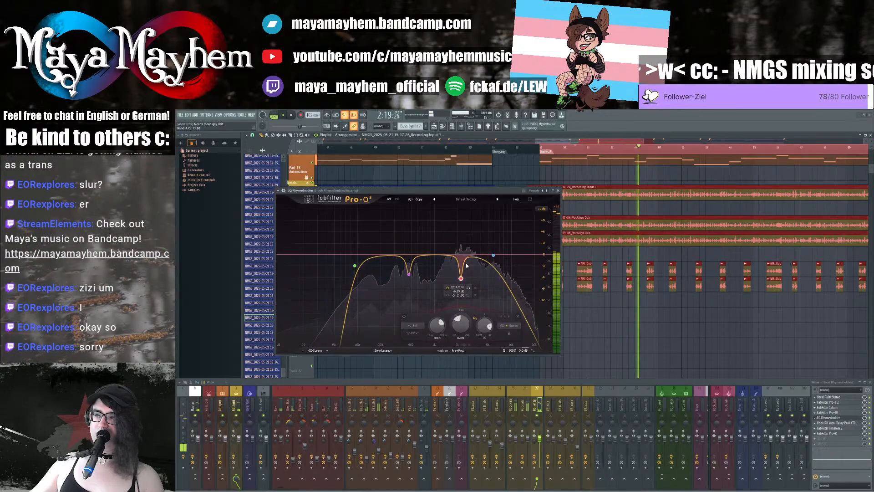
{"action": "key", "text": "space"}
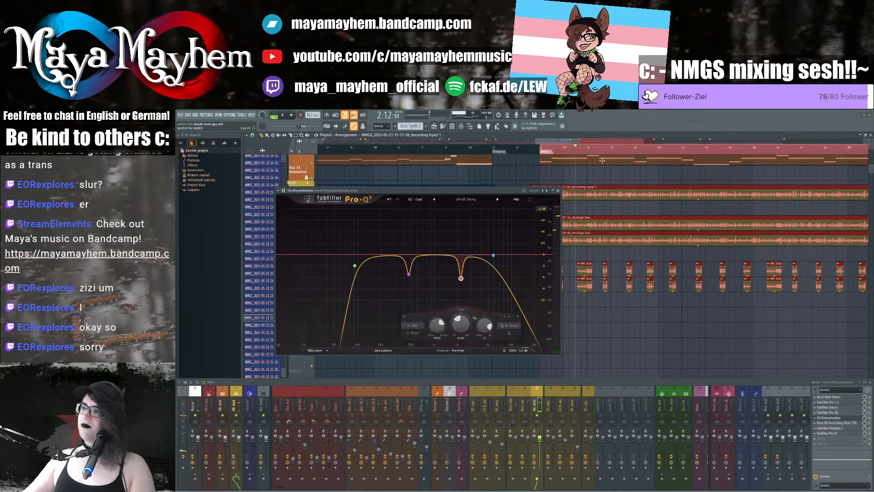
{"action": "left_click", "coordinate": [557, 191]}
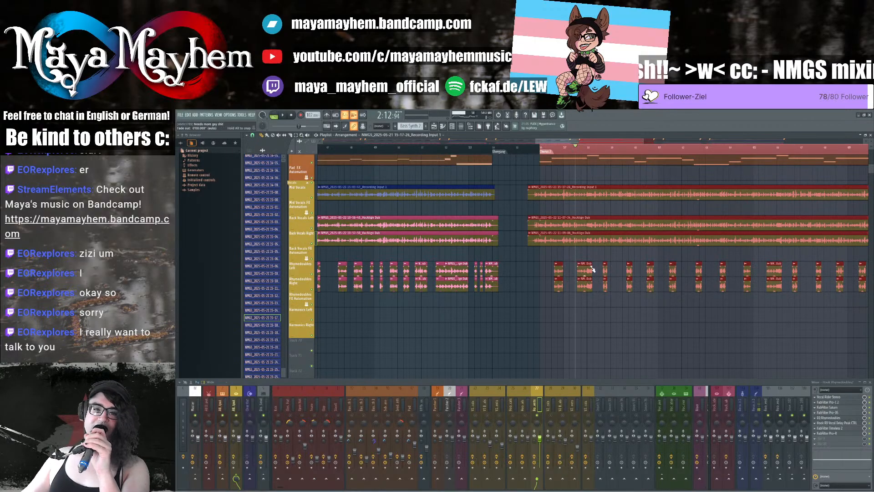
Step: Return to the start of Chorus 2, save the project, and lower the Hook Rhymedoubles fader relative to the hook back vocals
{"action": "left_click", "coordinate": [541, 148]}
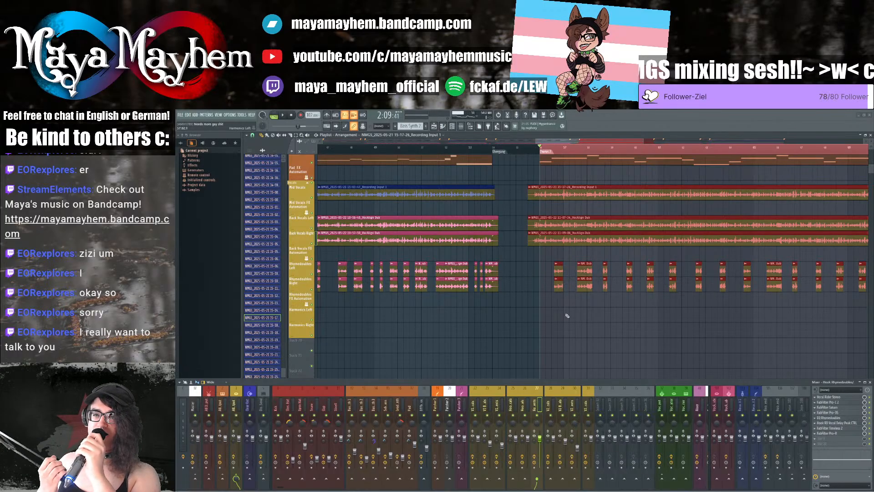
{"action": "key", "text": "ctrl+s"}
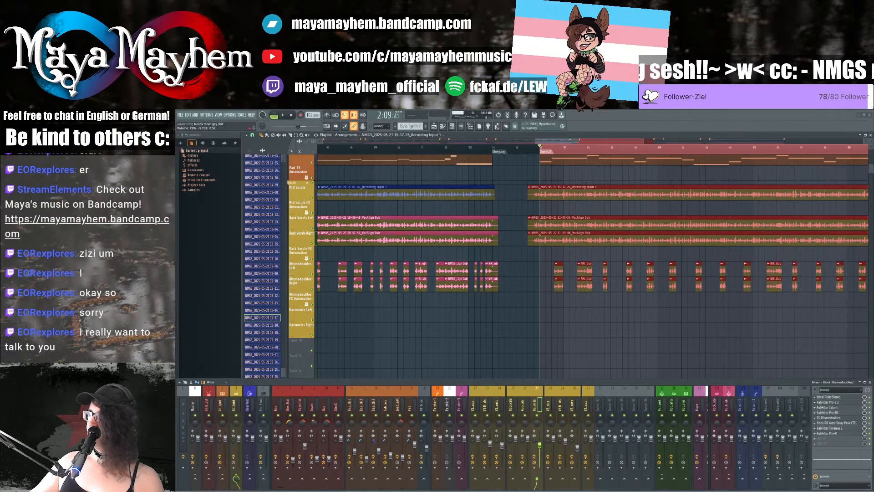
{"action": "left_click", "coordinate": [528, 440]}
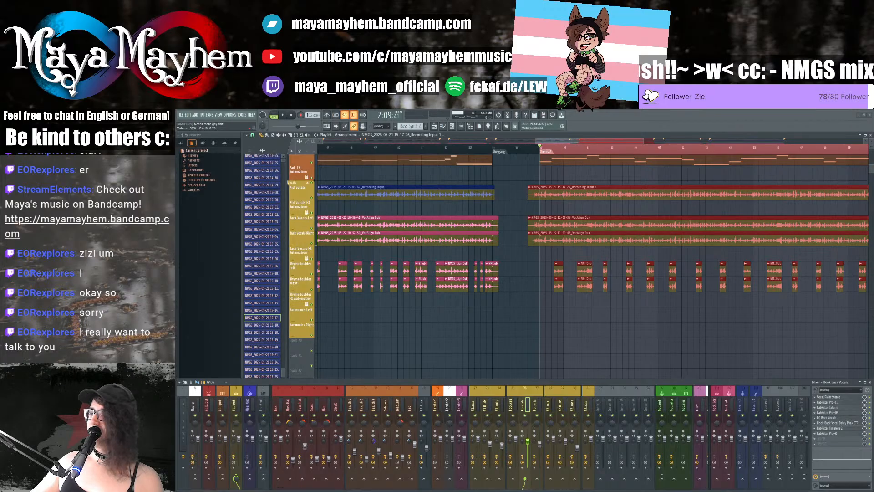
{"action": "left_click", "coordinate": [539, 418]}
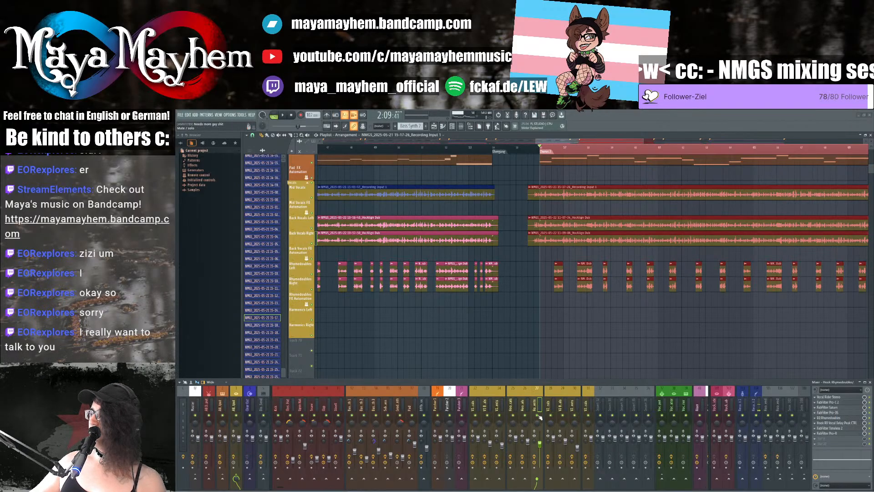
Step: Set a negative peak amount in the rhymedoubles' delay peak controller alongside FabFilter Timeless 2, and close both windows
{"action": "left_click", "coordinate": [826, 423]}
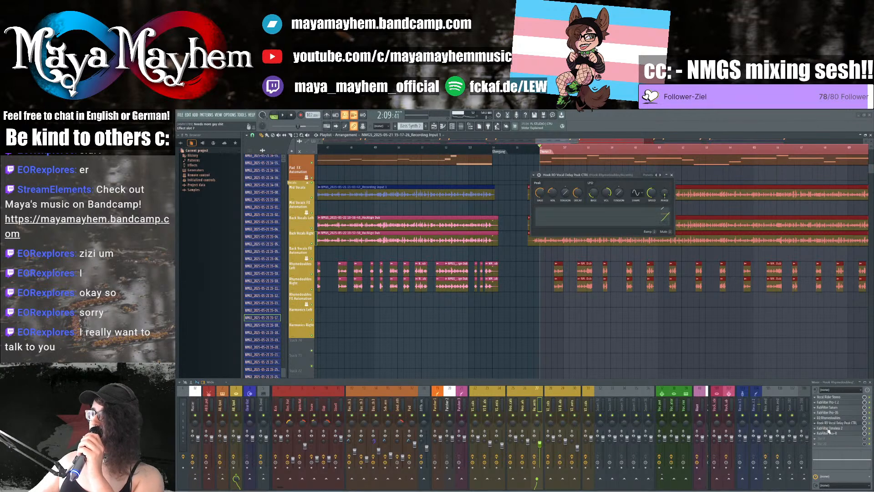
{"action": "left_click", "coordinate": [827, 429]}
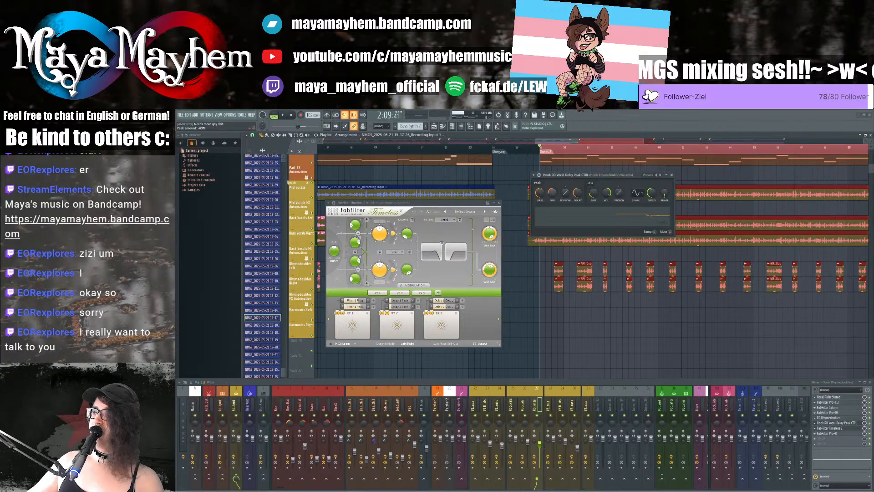
{"action": "left_click", "coordinate": [672, 175]}
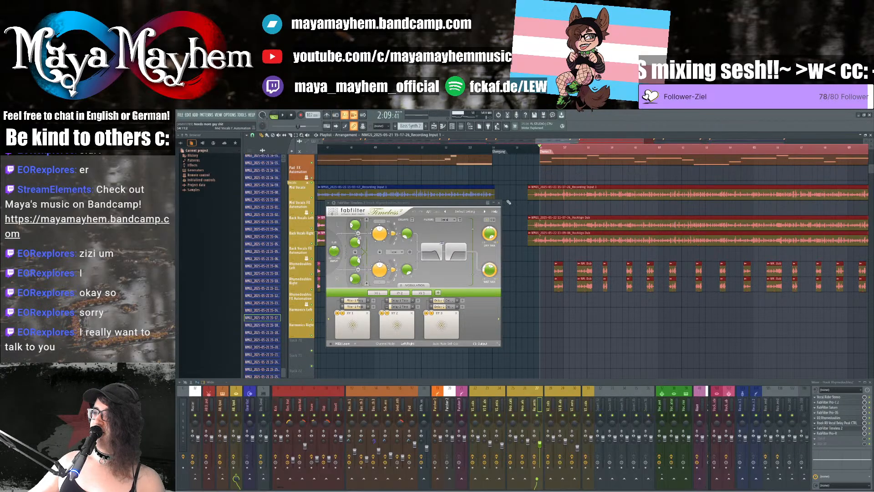
{"action": "left_click", "coordinate": [499, 202]}
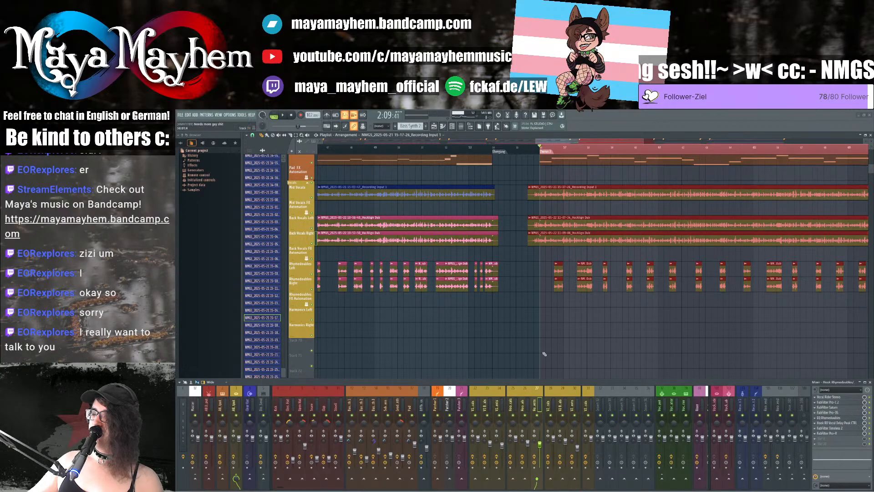
Step: Play Chorus 2 from its start in the full mix and lower the Hook Rhymedoubles fader slightly further
{"action": "left_click", "coordinate": [534, 149]}
{"action": "key", "text": "space"}
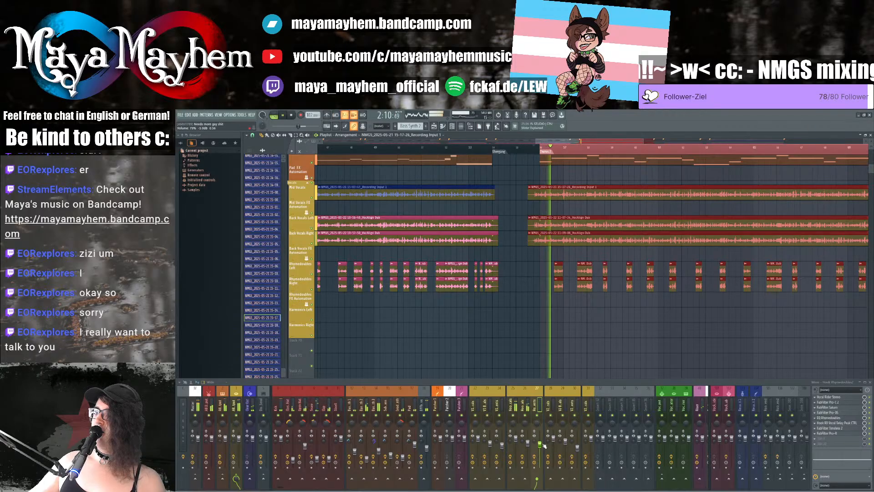
{"action": "left_click_drag", "start_coordinate": [539, 445], "coordinate": [540, 448]}
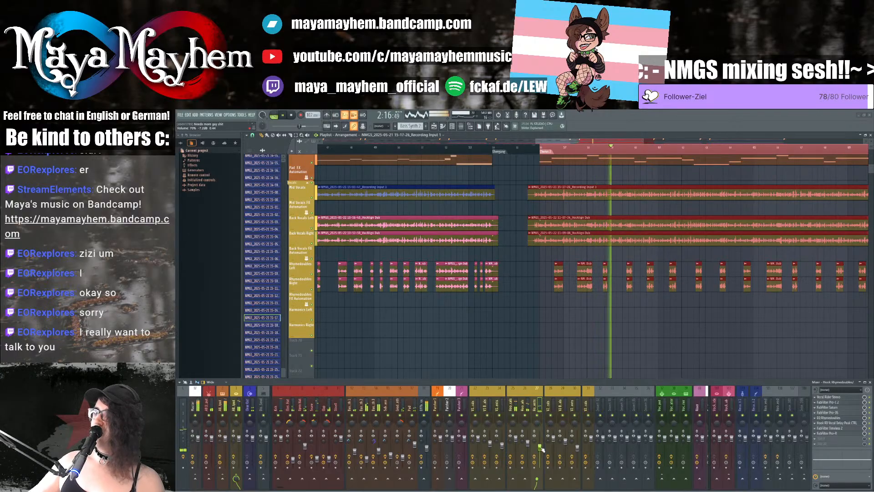
{"action": "left_click_drag", "start_coordinate": [540, 448], "coordinate": [540, 447]}
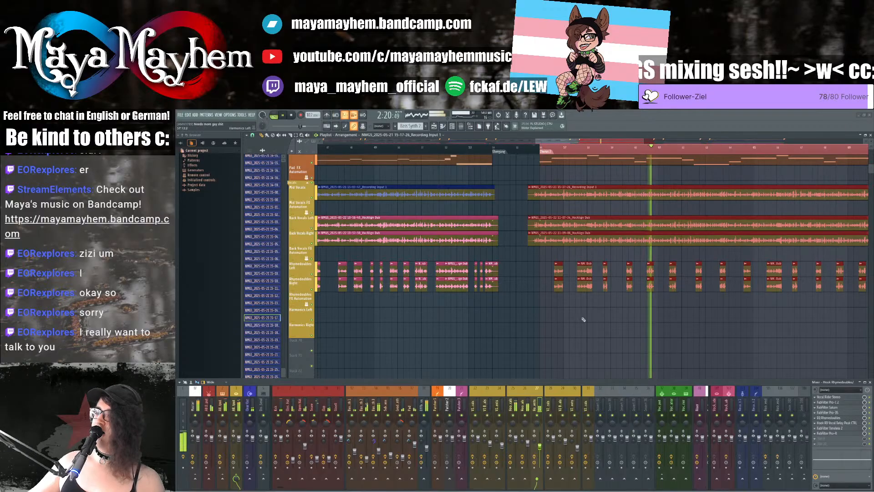
Step: Select the Hook Mid Vocals mixer track, clear the Chorus 2 time selection in the playlist, and stop playback
{"action": "scroll", "coordinate": [590, 319], "scroll_direction": "down", "scroll_amount": 3}
{"action": "scroll", "coordinate": [590, 319], "scroll_direction": "down", "scroll_amount": 3}
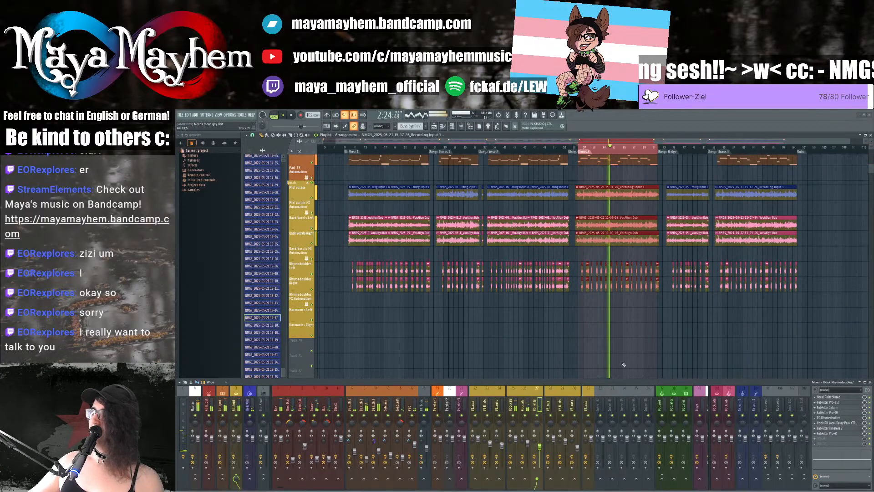
{"action": "left_click", "coordinate": [517, 440]}
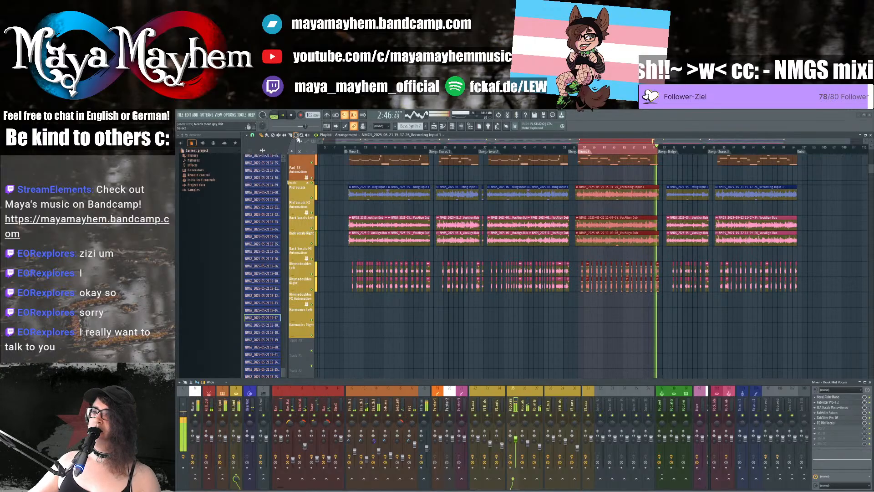
{"action": "left_click", "coordinate": [610, 150], "text": "ctrl"}
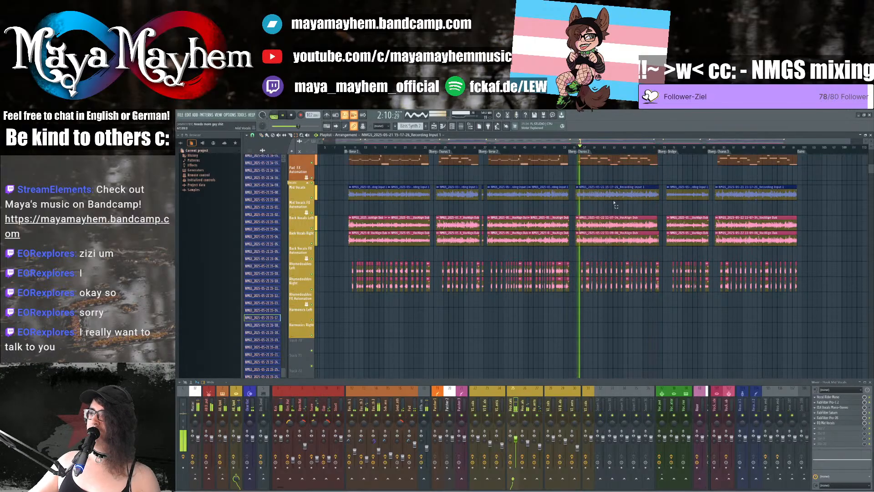
{"action": "left_click", "coordinate": [292, 116]}
{"action": "left_click", "coordinate": [291, 116]}
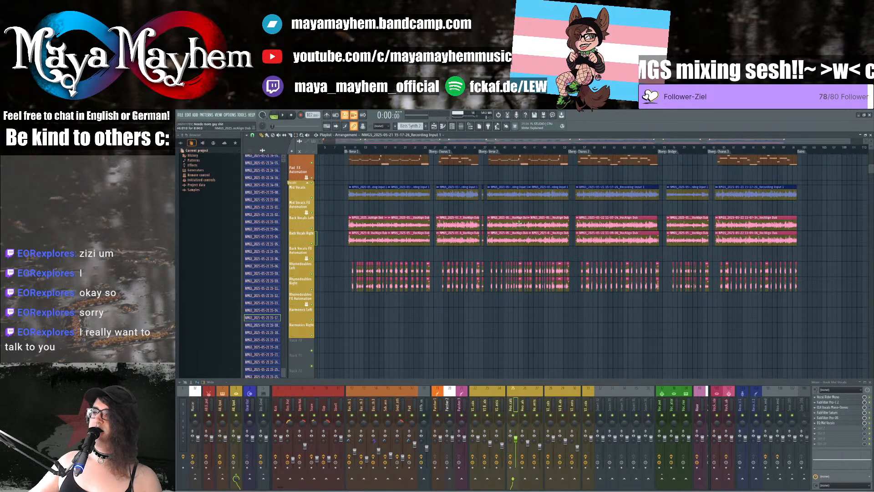
Step: Play the start of Chorus 1 briefly to check the hook vocals in the full mix
{"action": "scroll", "coordinate": [450, 202], "scroll_direction": "up", "scroll_amount": 5}
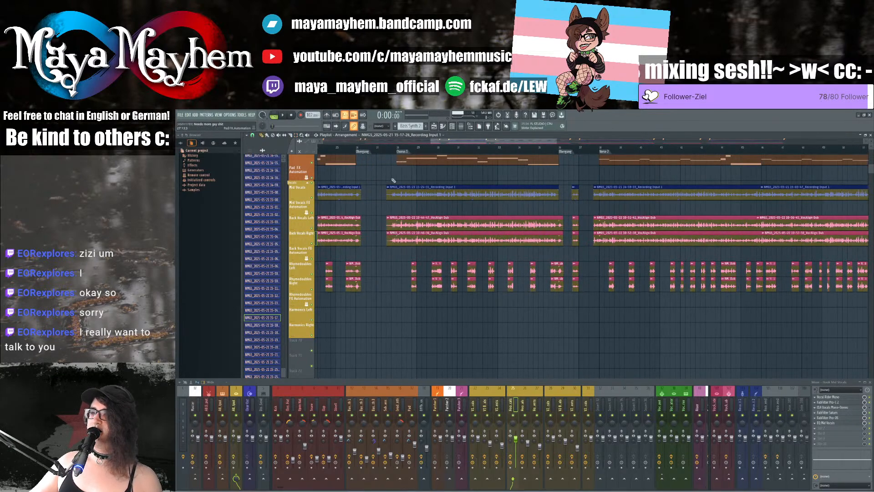
{"action": "scroll", "coordinate": [397, 184], "scroll_direction": "up", "scroll_amount": 4}
{"action": "left_click", "coordinate": [386, 153]}
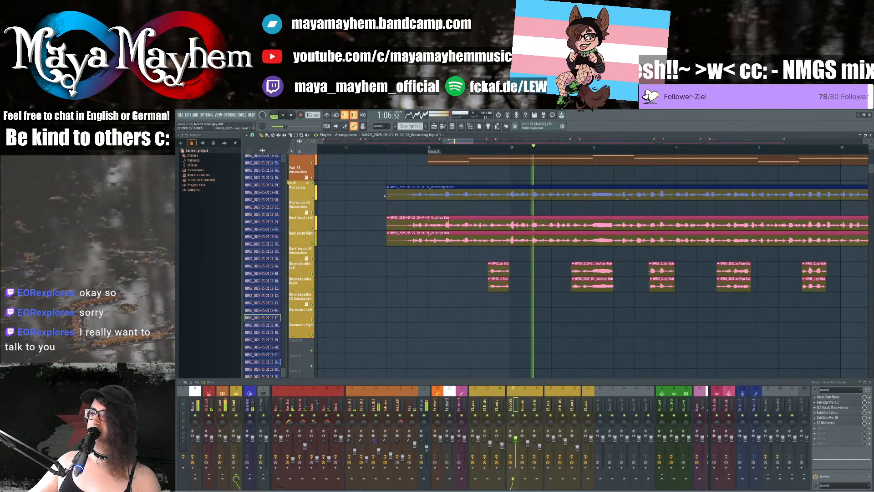
{"action": "key", "text": "space"}
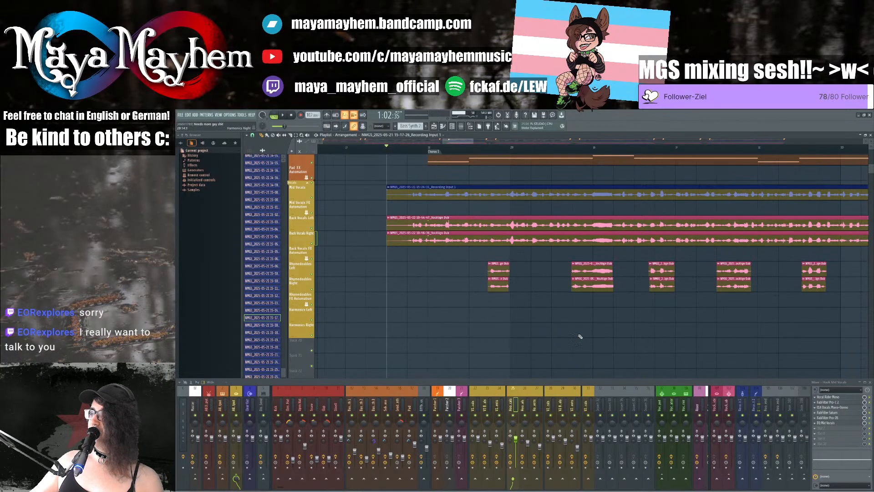
Step: Copy the Hook Mid Vocals mixer track's state onto an empty mixer track beyond the existing vocal tracks
{"action": "right_click", "coordinate": [513, 399]}
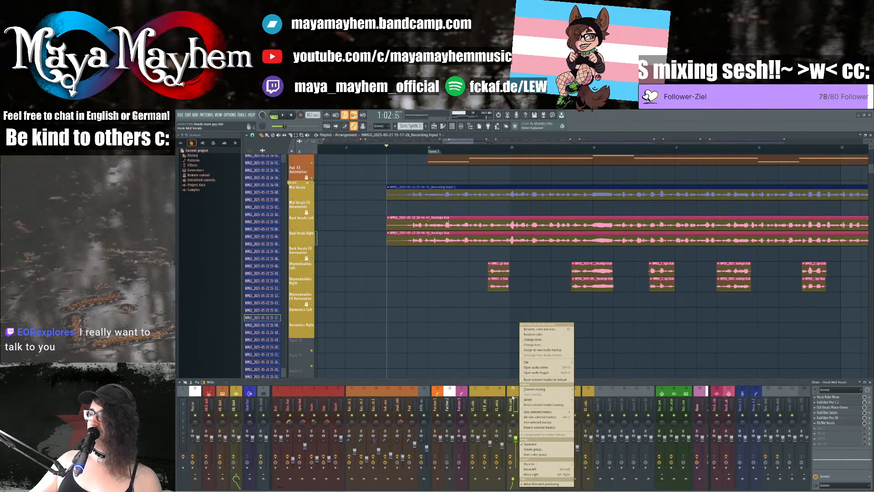
{"action": "mouse_move", "coordinate": [532, 365]}
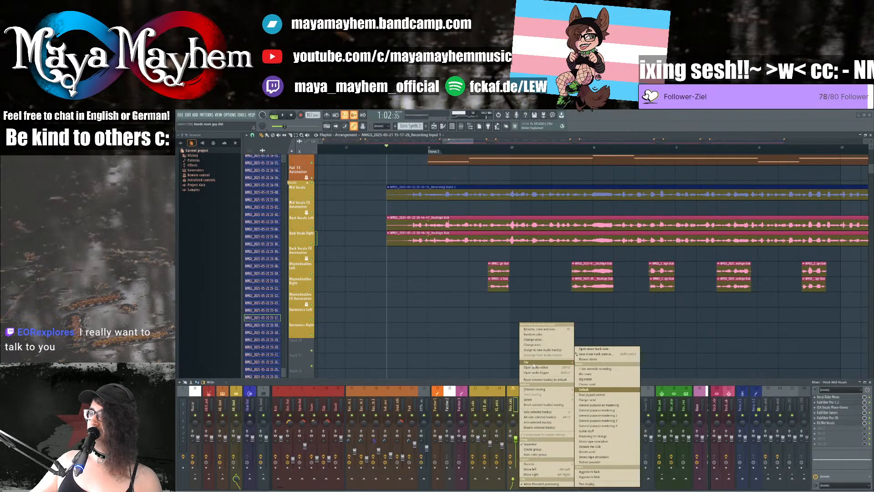
{"action": "left_click_drag", "start_coordinate": [605, 355], "coordinate": [636, 363]}
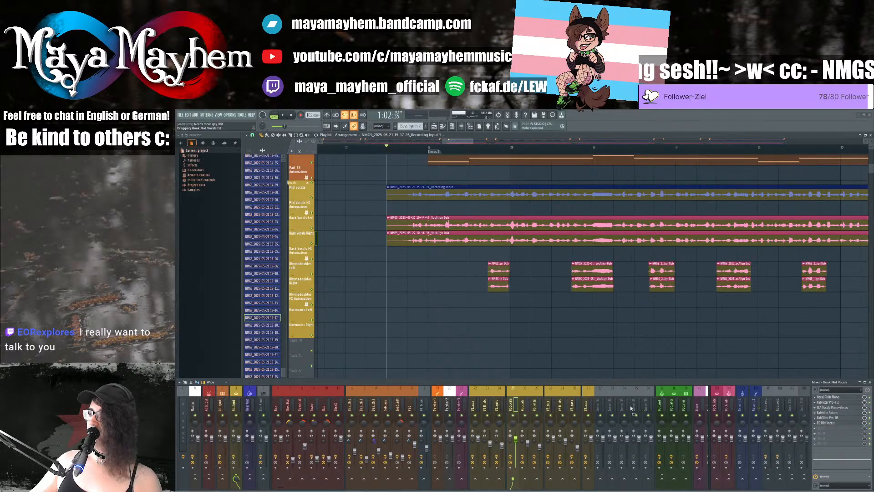
{"action": "left_click_drag", "start_coordinate": [625, 402], "coordinate": [623, 401]}
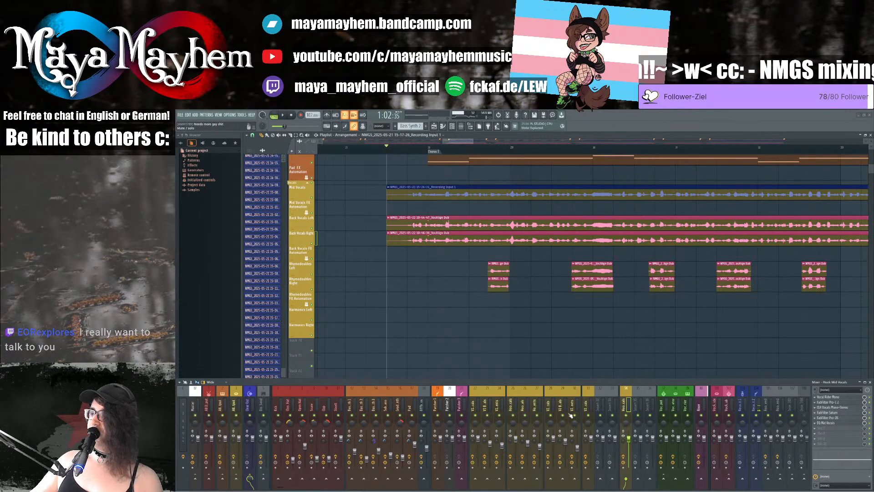
Step: Copy the Hook Back Vocals mixer track's state onto the empty track beside the Hook Mid Vocals copy
{"action": "right_click", "coordinate": [527, 416]}
{"action": "mouse_move", "coordinate": [545, 362]}
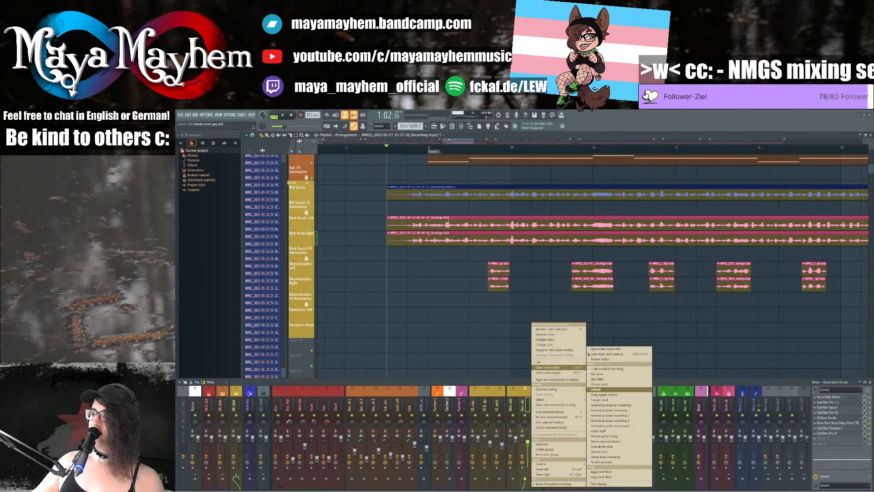
{"action": "left_click_drag", "start_coordinate": [605, 355], "coordinate": [633, 409]}
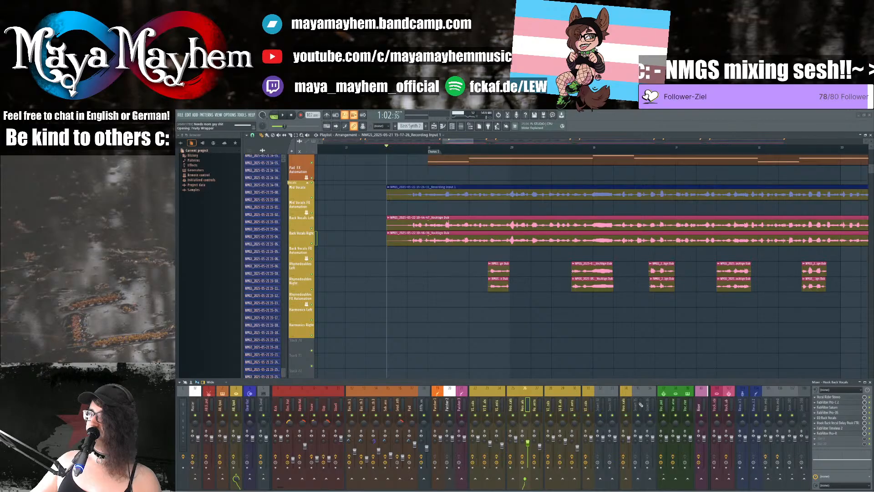
{"action": "left_click", "coordinate": [639, 404]}
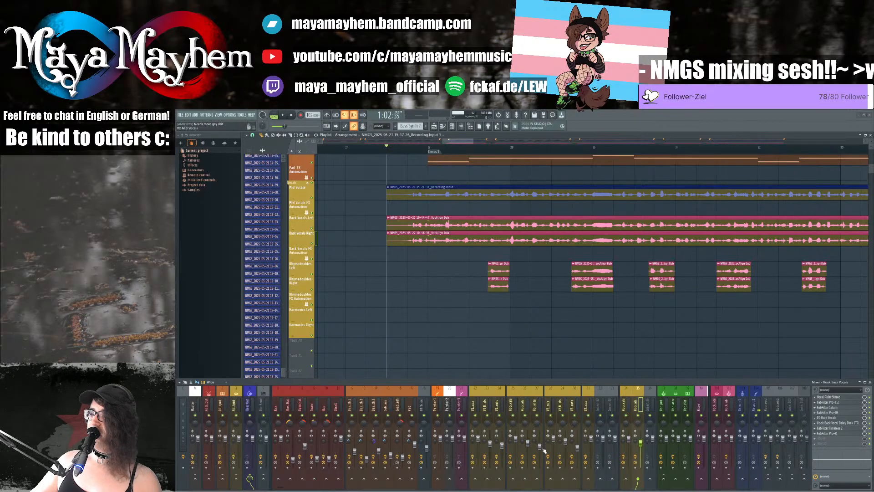
Step: Copy the Hook Rhymedoubles mixer track's state onto the empty track beside the Hook Back Vocals copy
{"action": "right_click", "coordinate": [540, 404]}
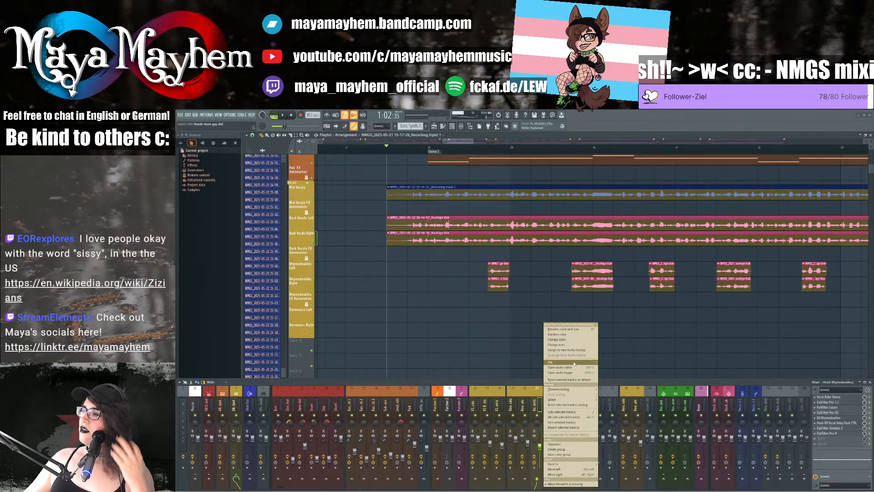
{"action": "mouse_move", "coordinate": [569, 362]}
{"action": "left_click", "coordinate": [652, 393]}
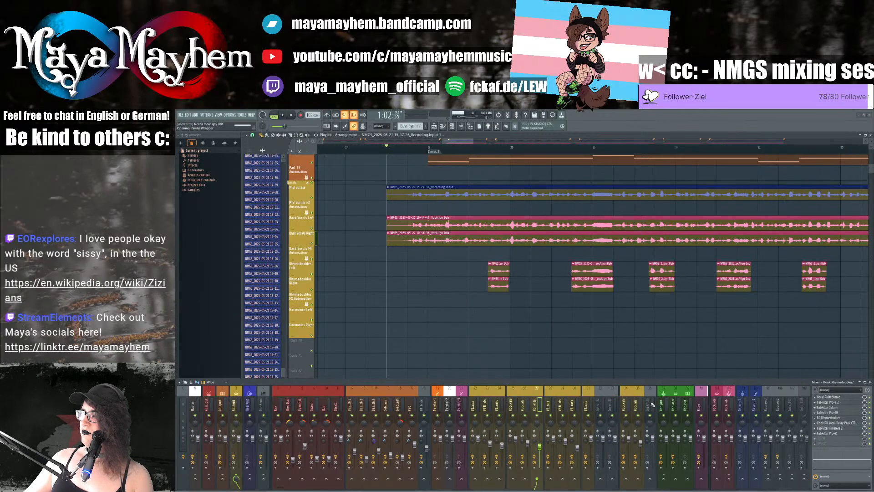
{"action": "left_click", "coordinate": [653, 404]}
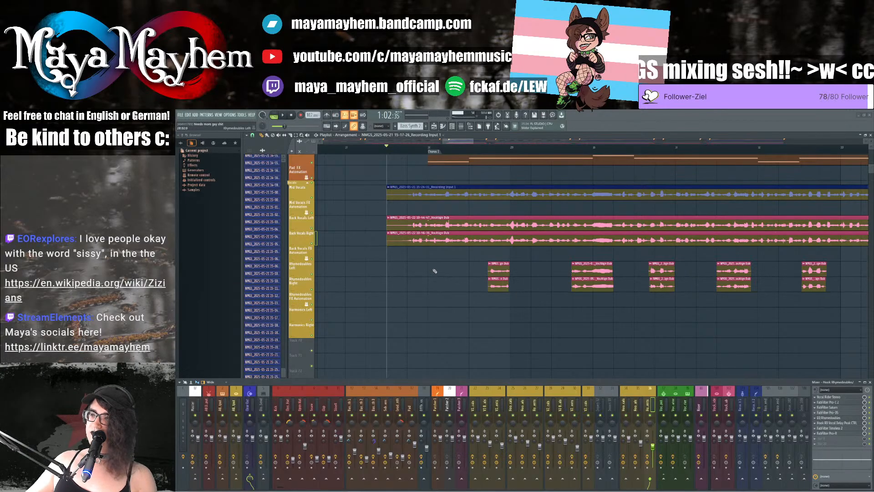
{"action": "scroll", "coordinate": [435, 270], "scroll_direction": "down", "scroll_amount": 3}
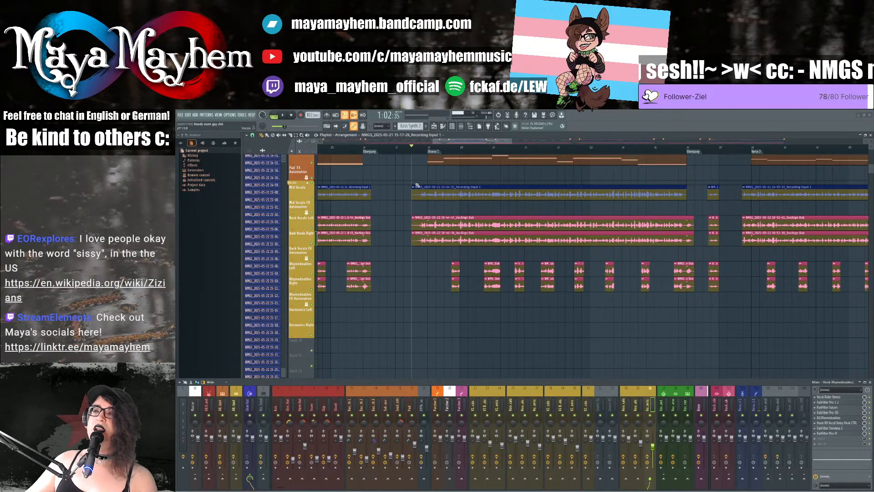
{"action": "scroll", "coordinate": [430, 173], "scroll_direction": "up", "scroll_amount": 3, "text": "ctrl"}
{"action": "scroll", "coordinate": [431, 172], "scroll_direction": "down", "scroll_amount": 3, "text": "ctrl"}
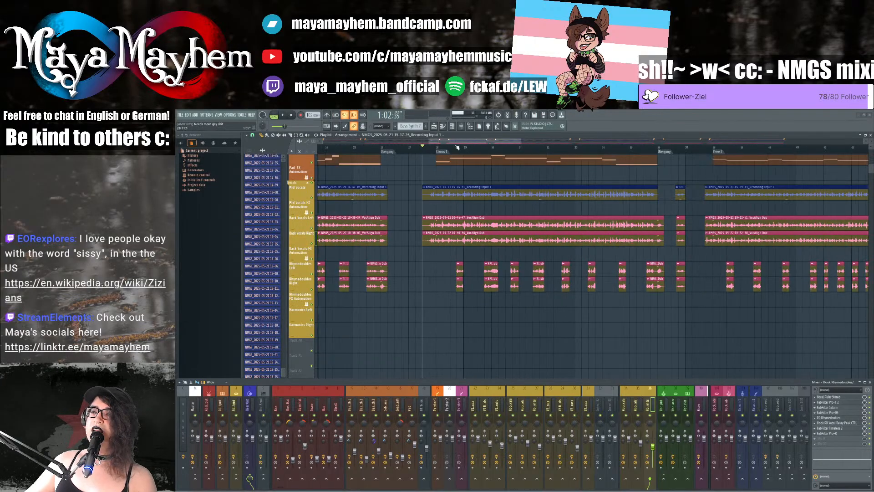
{"action": "left_click_drag", "start_coordinate": [458, 142], "coordinate": [450, 142]}
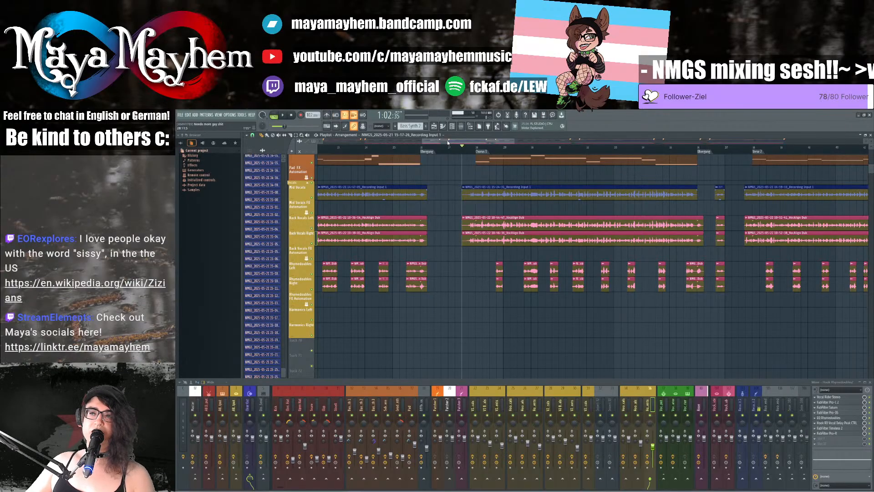
{"action": "left_click_drag", "start_coordinate": [452, 143], "coordinate": [461, 143]}
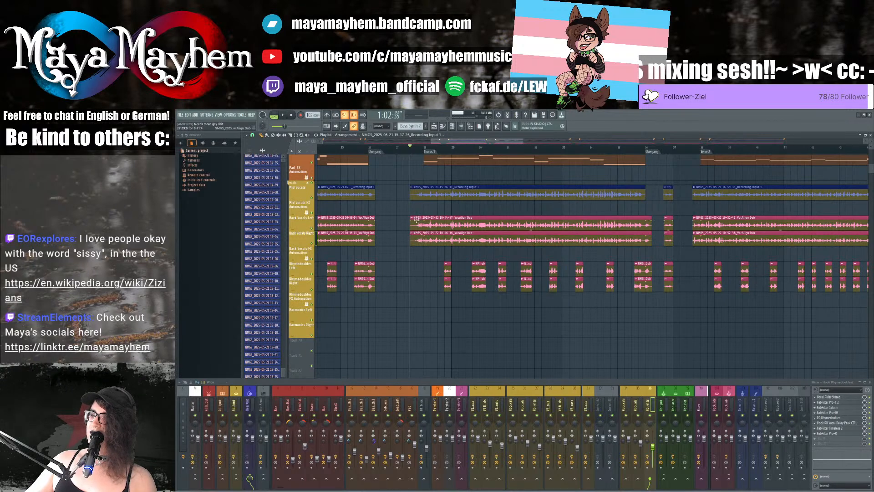
{"action": "scroll", "coordinate": [418, 216], "scroll_direction": "up", "scroll_amount": 3, "text": "ctrl"}
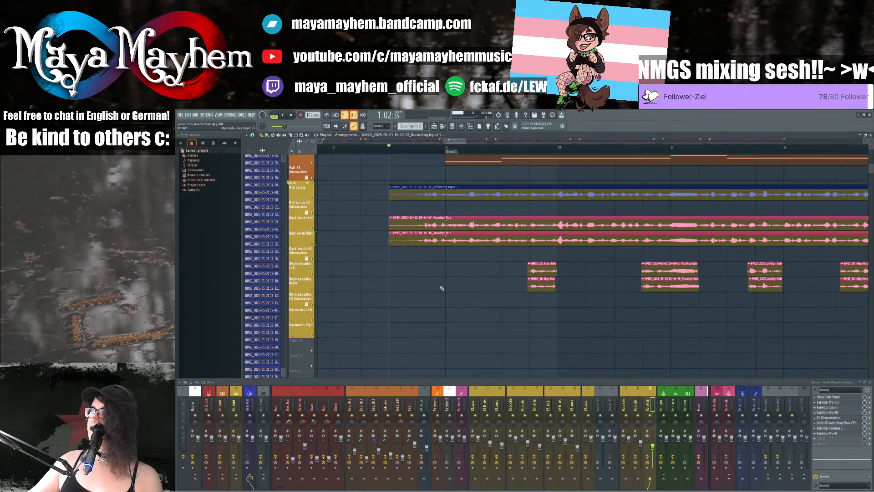
{"action": "scroll", "coordinate": [442, 279], "scroll_direction": "down", "scroll_amount": 2}
{"action": "scroll", "coordinate": [506, 304], "scroll_direction": "down", "scroll_amount": 2}
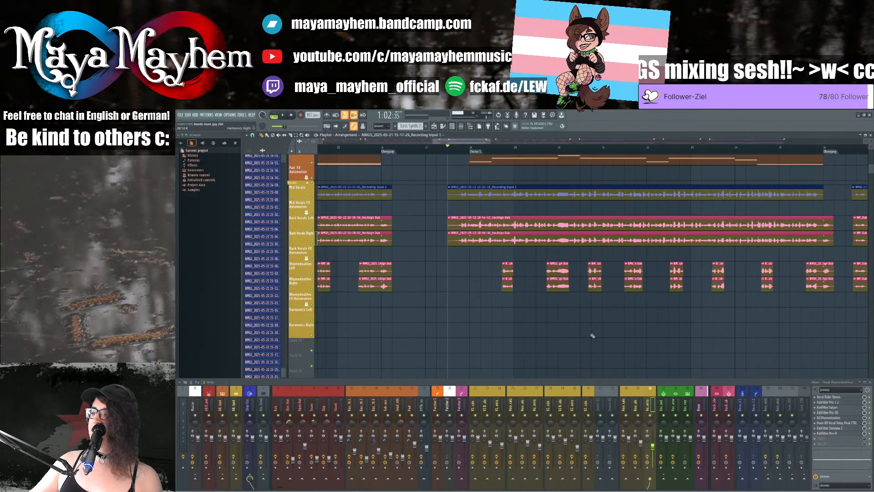
{"action": "scroll", "coordinate": [618, 352], "scroll_direction": "up", "scroll_amount": 2}
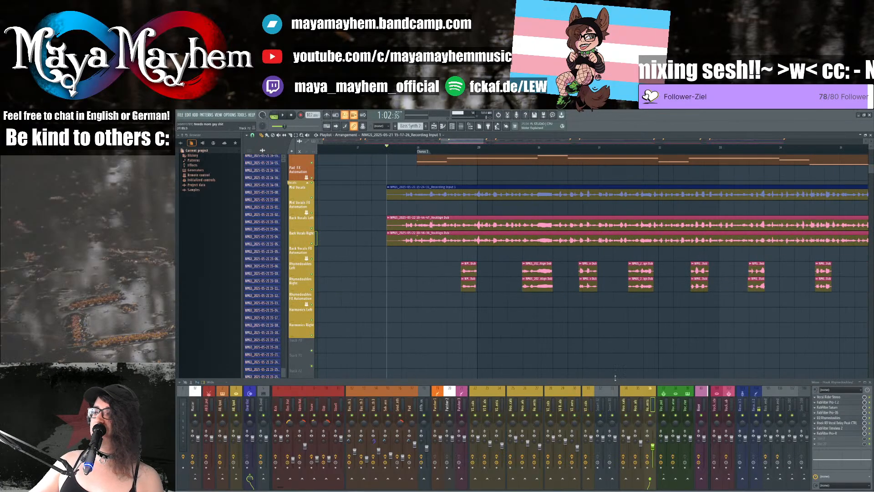
Step: Link the Wet Level of FabFilter Timeless 2 on the copied Hook Back Vocals track to its own Hook Back Vocal Delay Peak CTRL - Peak
{"action": "left_click", "coordinate": [630, 407]}
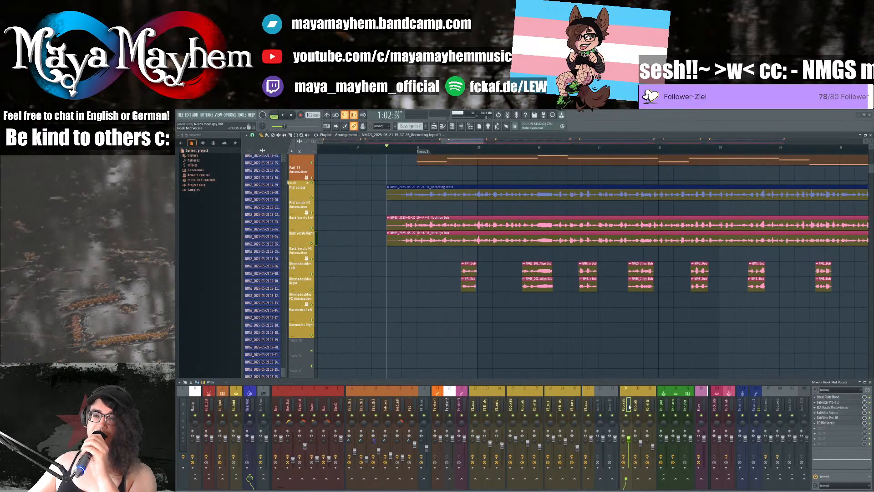
{"action": "left_click", "coordinate": [640, 407]}
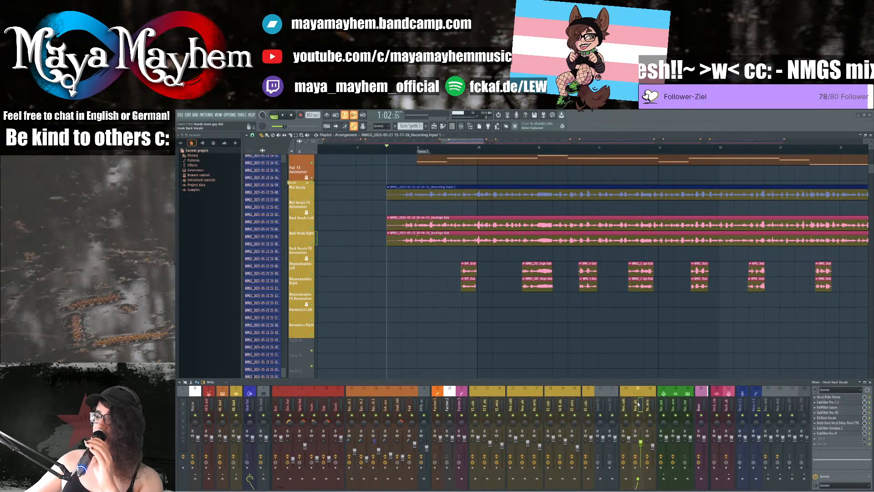
{"action": "left_click", "coordinate": [836, 428]}
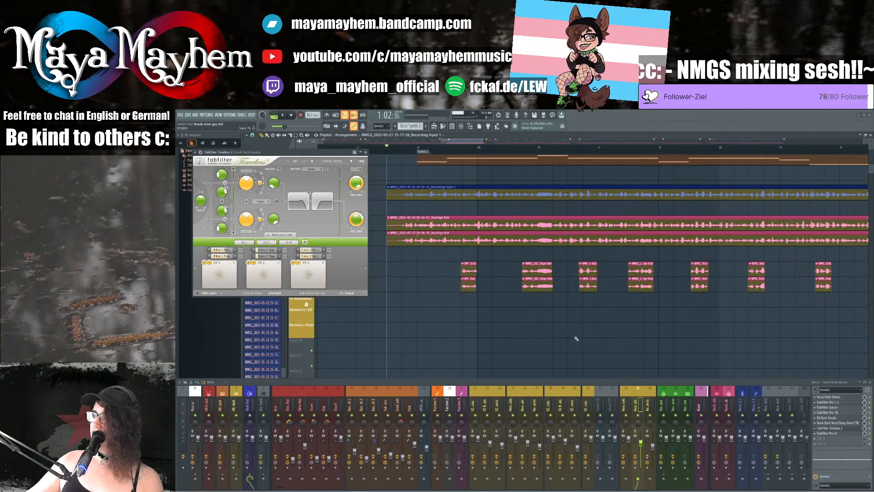
{"action": "right_click", "coordinate": [358, 227]}
{"action": "left_click", "coordinate": [378, 269]}
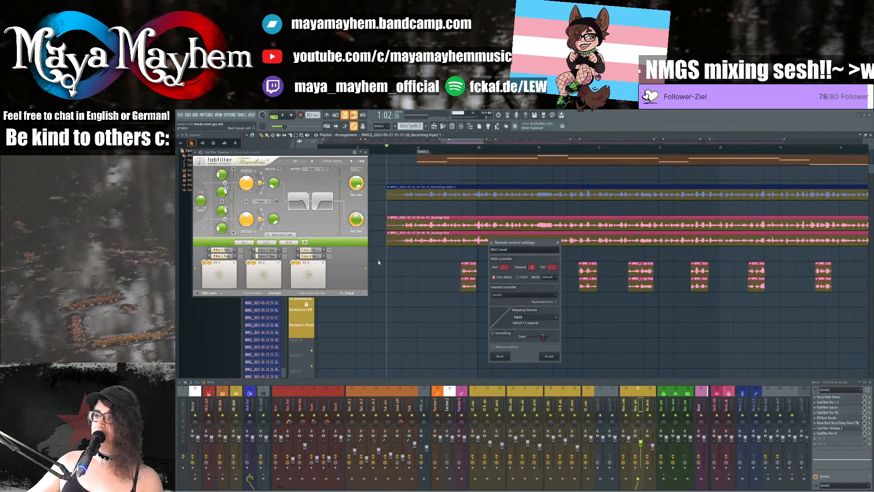
{"action": "left_click", "coordinate": [548, 295]}
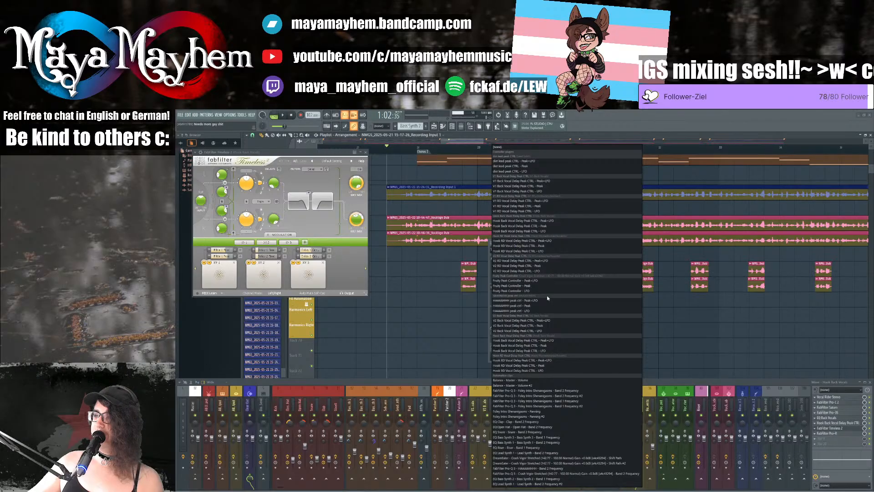
{"action": "left_click", "coordinate": [548, 345]}
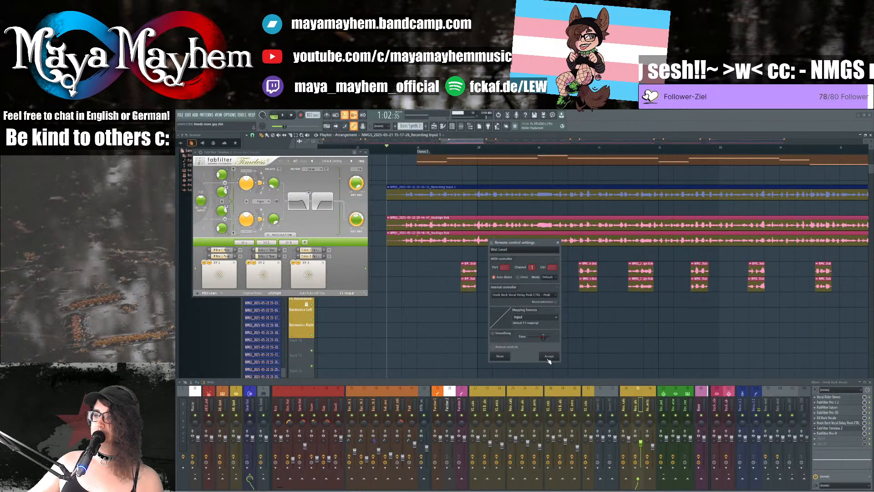
{"action": "left_click", "coordinate": [549, 356]}
Step: Link the Wet Pan of the copied back vocals' Timeless 2 to Hook Back Vocal Delay Peak CTRL - LFO and close the plugin
{"action": "right_click", "coordinate": [360, 219]}
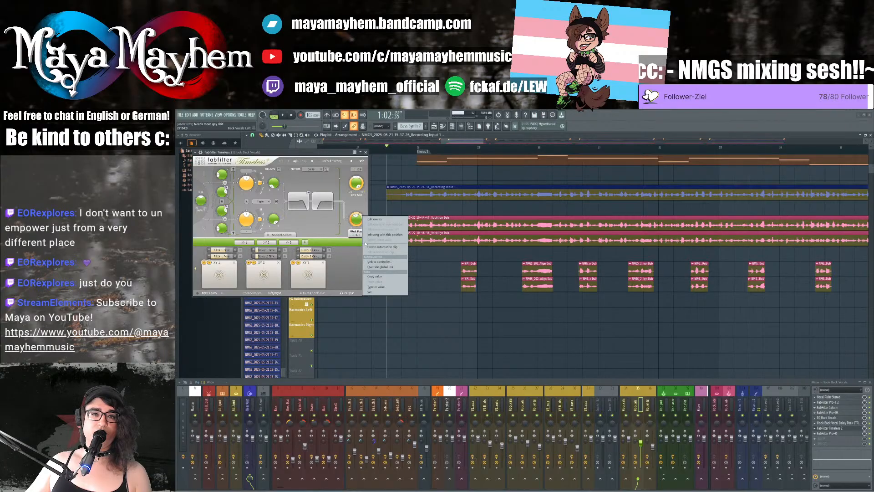
{"action": "left_click", "coordinate": [383, 261]}
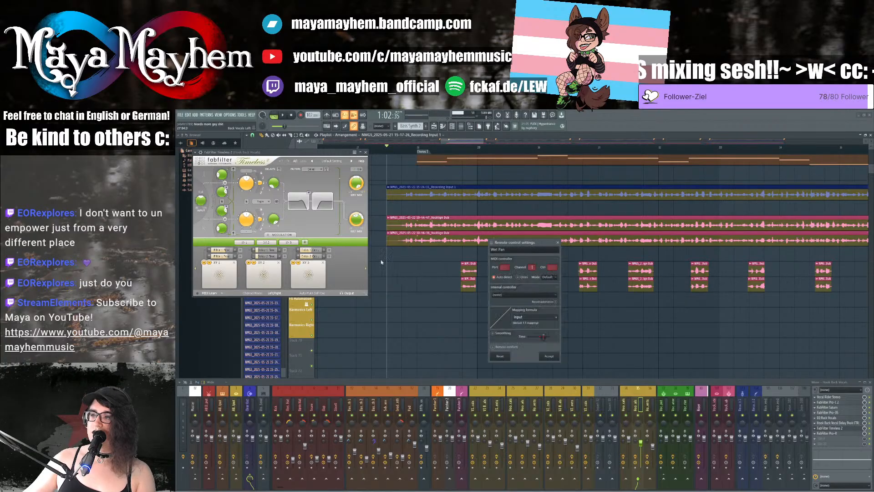
{"action": "left_click", "coordinate": [530, 296]}
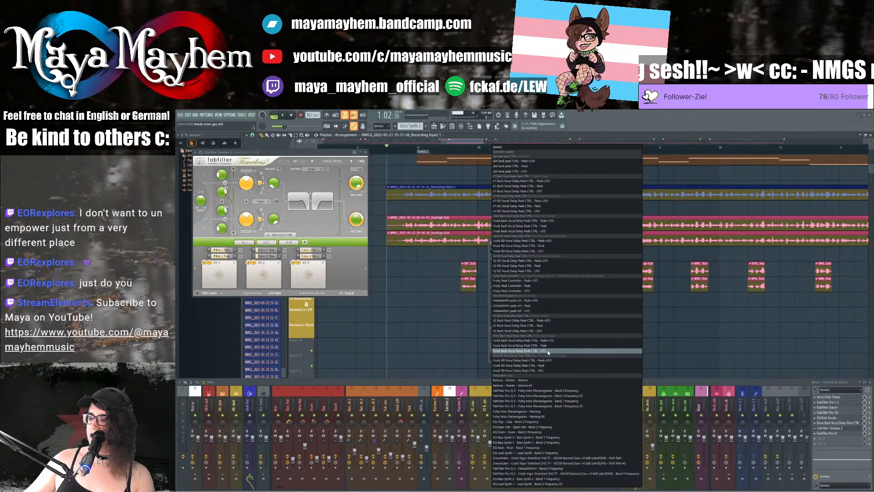
{"action": "left_click", "coordinate": [549, 351]}
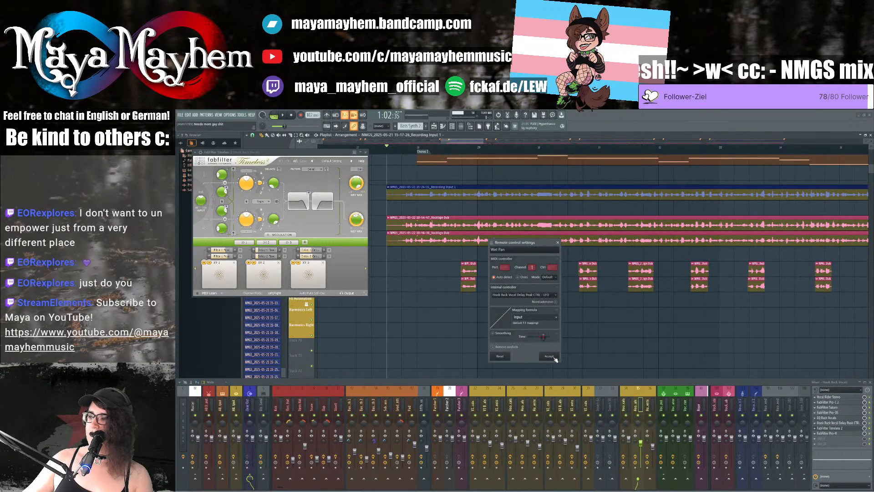
{"action": "left_click", "coordinate": [554, 361]}
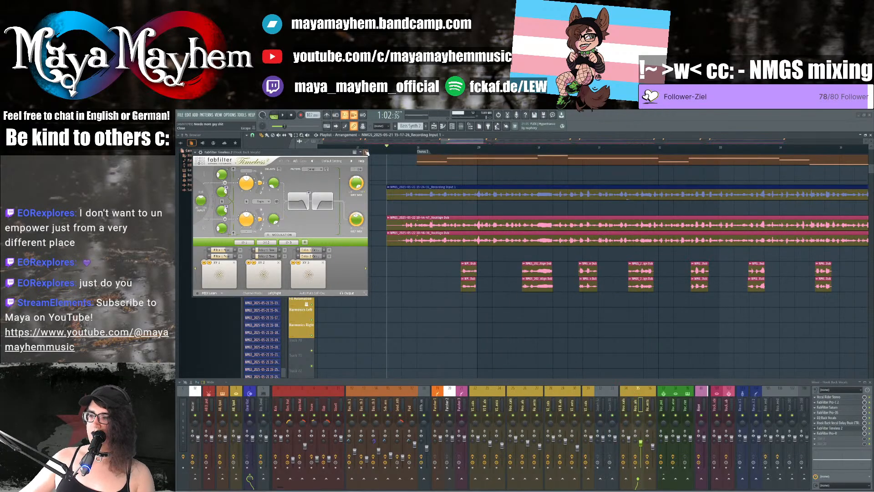
{"action": "left_click", "coordinate": [367, 152]}
Step: Link the Wet Level of Timeless 2 on the copied Hook Rhymedoubles track to its own Hook RD Vocal Delay Peak CTRL - Peak
{"action": "left_click", "coordinate": [651, 401]}
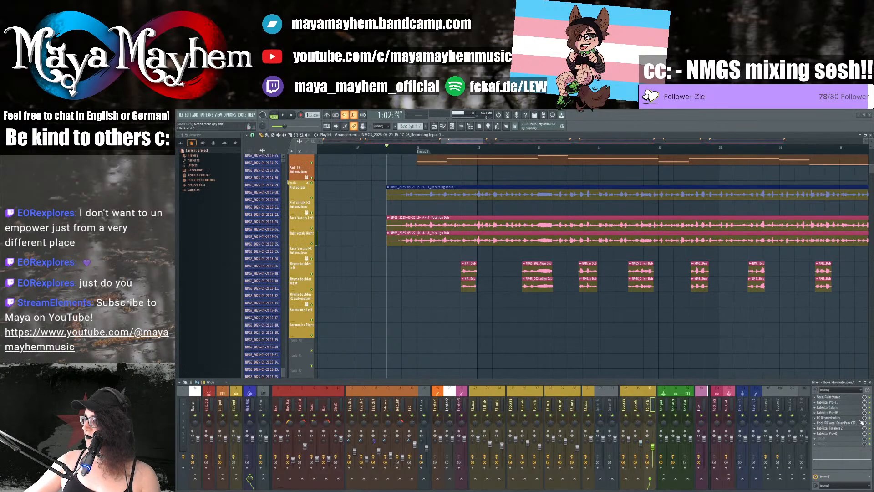
{"action": "left_click", "coordinate": [836, 430]}
{"action": "right_click", "coordinate": [489, 273]}
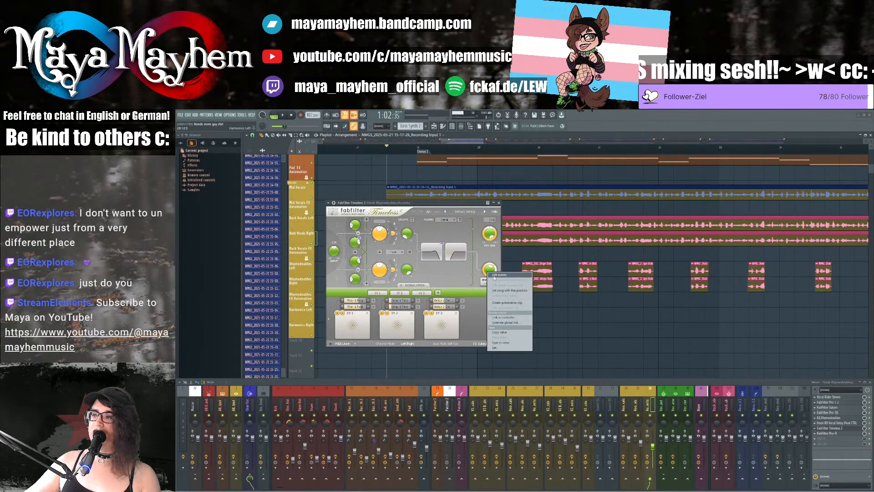
{"action": "left_click", "coordinate": [504, 317]}
{"action": "left_click", "coordinate": [544, 298]}
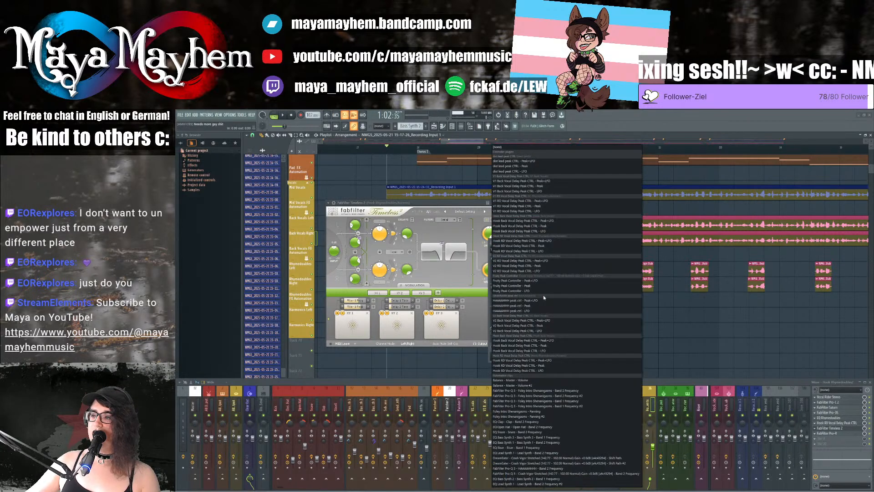
{"action": "left_click", "coordinate": [556, 366]}
{"action": "left_click", "coordinate": [550, 356]}
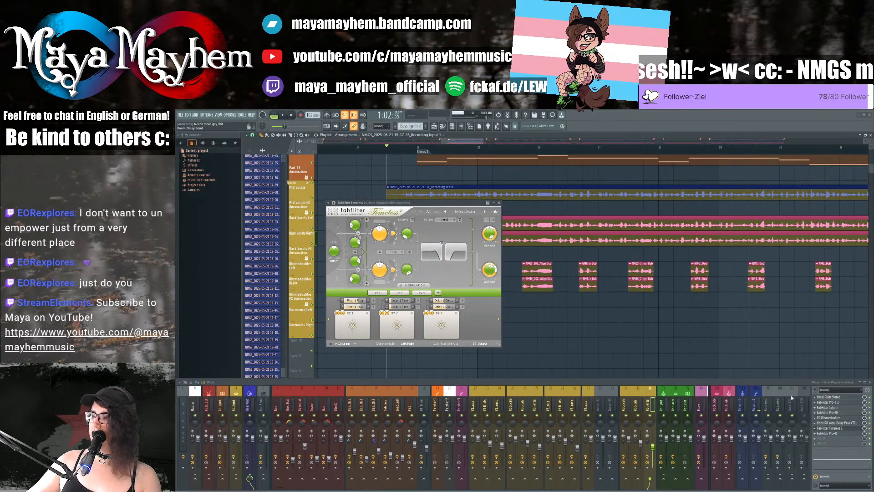
Step: Link the Wet Pan of the copied Hook Rhymedoubles track's Timeless 2 to Hook RD Vocal Delay Peak CTRL - LFO and close the plugin
{"action": "left_click", "coordinate": [837, 434]}
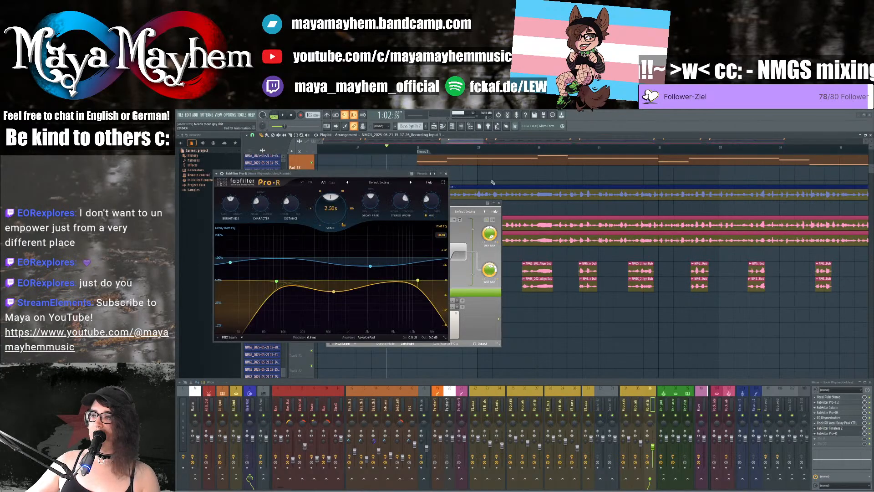
{"action": "left_click", "coordinate": [447, 174]}
{"action": "right_click", "coordinate": [495, 271]}
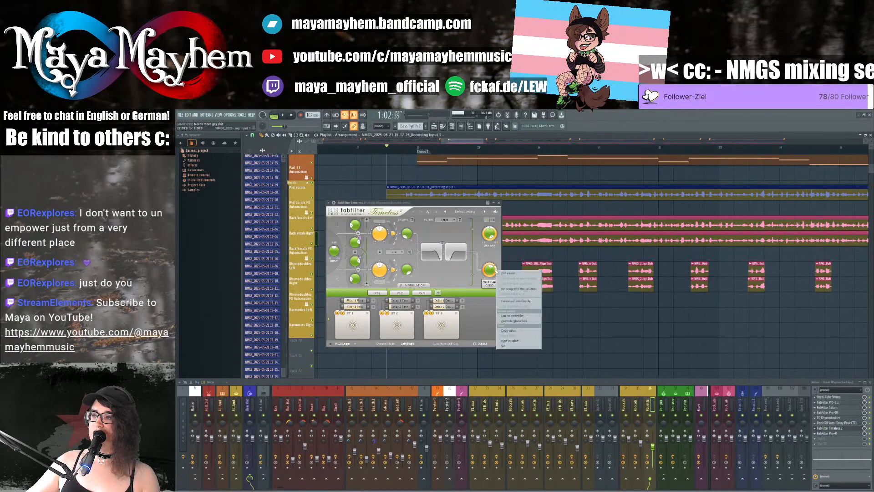
{"action": "left_click", "coordinate": [517, 321]}
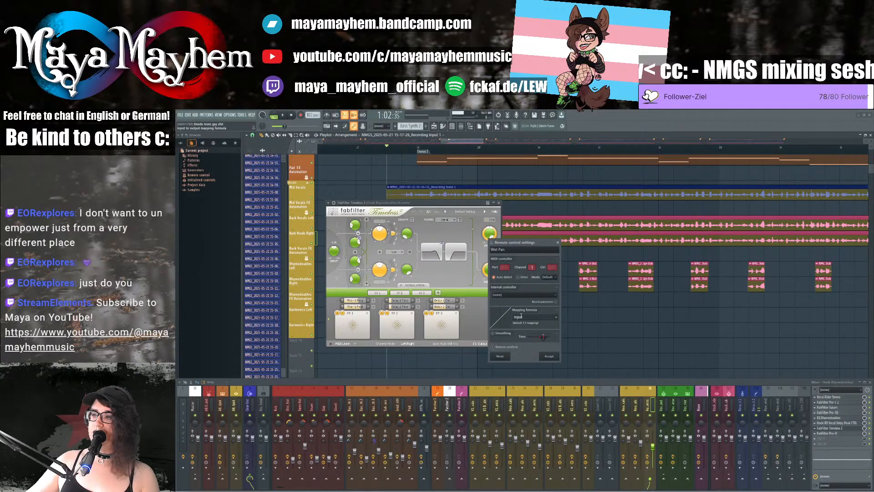
{"action": "left_click", "coordinate": [539, 296]}
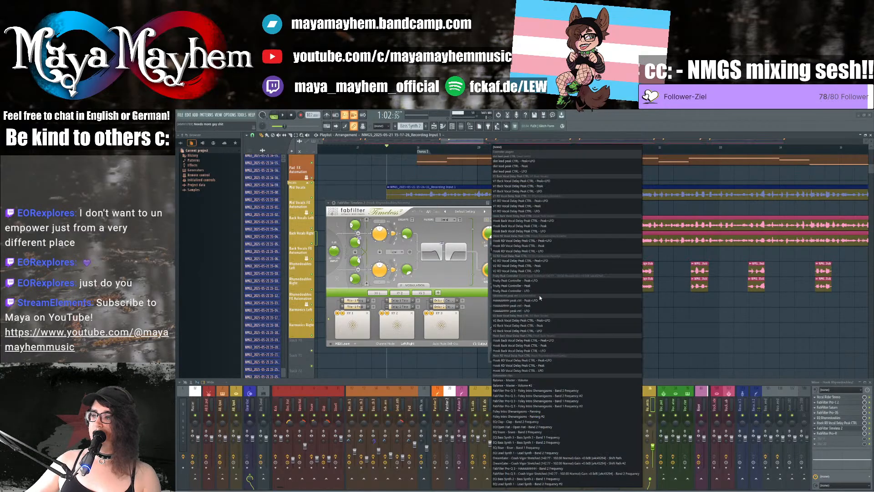
{"action": "left_click", "coordinate": [549, 371]}
{"action": "left_click", "coordinate": [558, 358]}
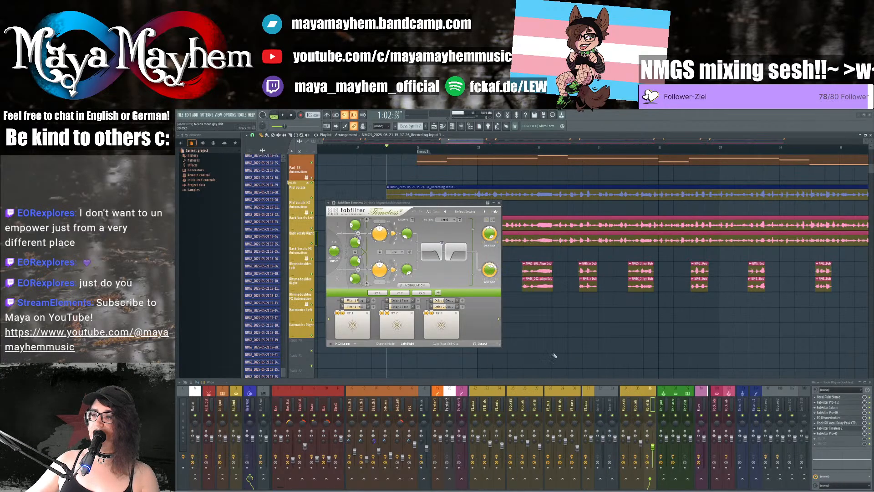
{"action": "left_click", "coordinate": [499, 203]}
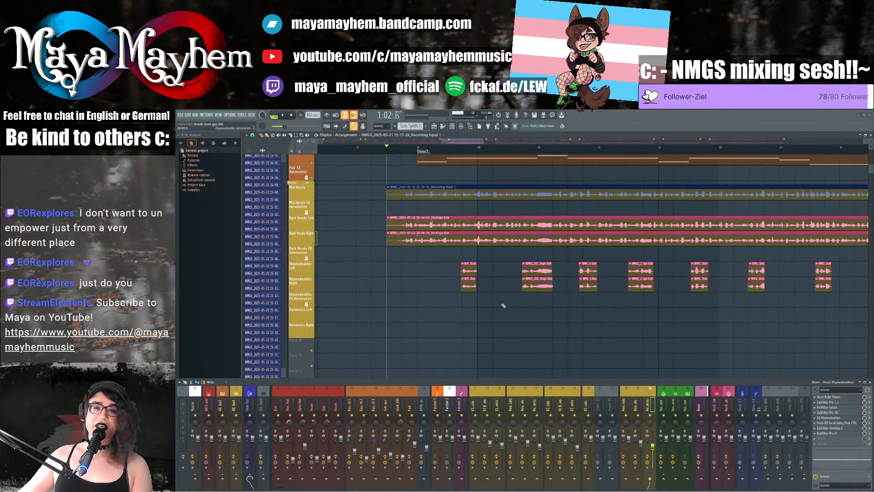
Step: Play the start of the chorus briefly and route its mid vocals clip to Hook Mid Vocals on mixer track 34
{"action": "key", "text": "space"}
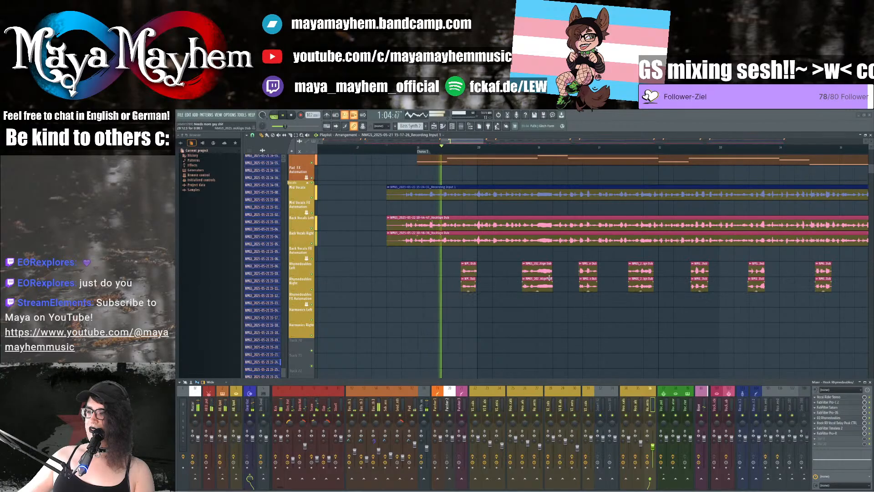
{"action": "key", "text": "space"}
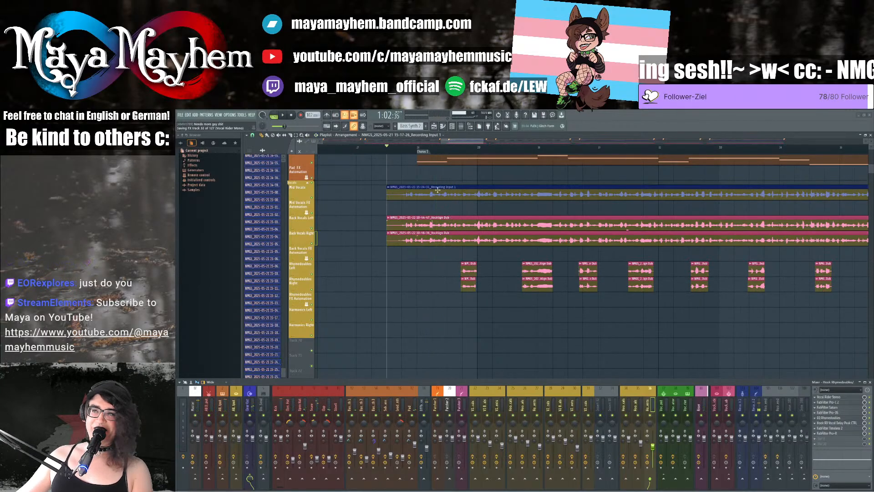
{"action": "double_click", "coordinate": [387, 187]}
{"action": "left_click_drag", "start_coordinate": [331, 154], "coordinate": [331, 213]}
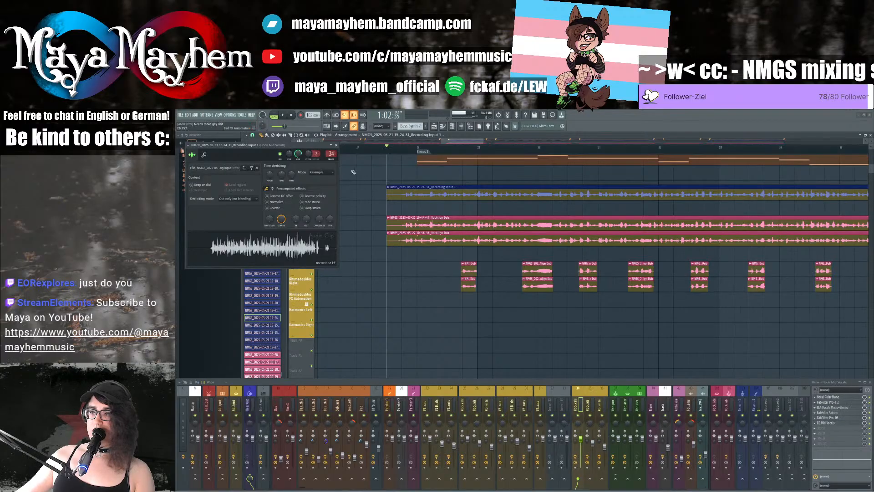
Step: Route the chorus's left back vocals clip to Hook Back Vocals on mixer track 35 and pan it 15% left
{"action": "double_click", "coordinate": [401, 218]}
{"action": "left_click_drag", "start_coordinate": [336, 153], "coordinate": [336, 121]}
{"action": "left_click_drag", "start_coordinate": [289, 154], "coordinate": [289, 159]}
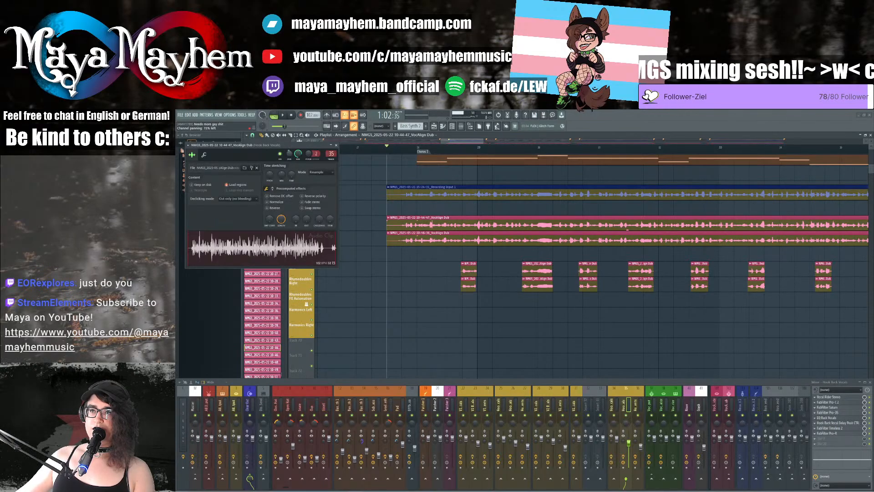
Step: Route the chorus's right back vocals clip to Hook Back Vocals on mixer track 35 and pan it 16% right
{"action": "left_click", "coordinate": [428, 243]}
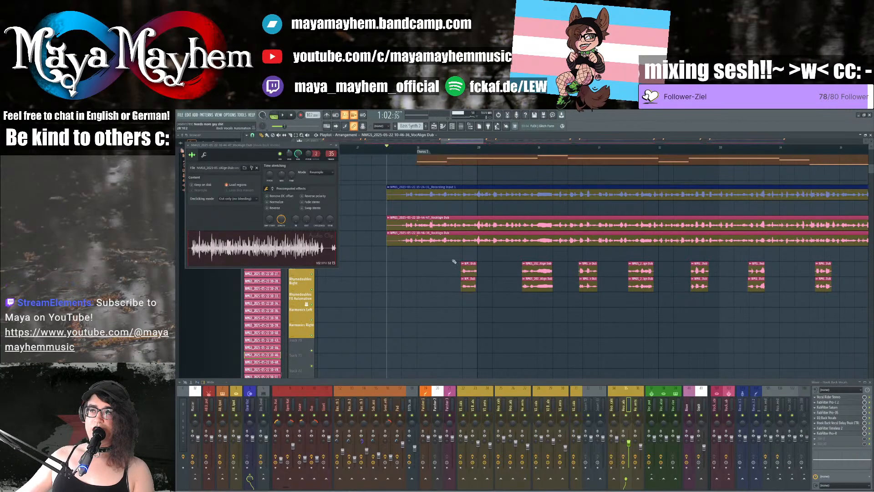
{"action": "double_click", "coordinate": [450, 218]}
{"action": "double_click", "coordinate": [446, 235]}
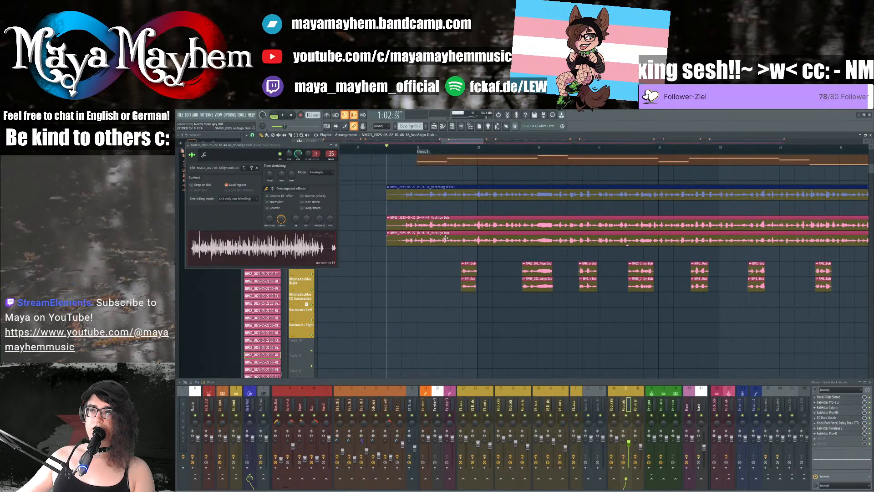
{"action": "left_click_drag", "start_coordinate": [338, 160], "coordinate": [339, 143]}
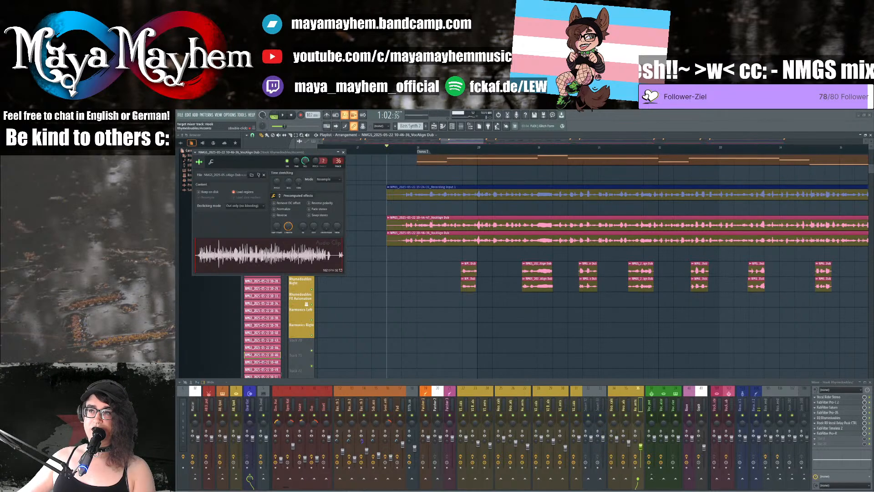
{"action": "mouse_move", "coordinate": [297, 161]}
{"action": "left_mouse_down"}
{"action": "mouse_move", "coordinate": [296, 153]}
{"action": "mouse_move", "coordinate": [296, 162]}
{"action": "left_mouse_up"}
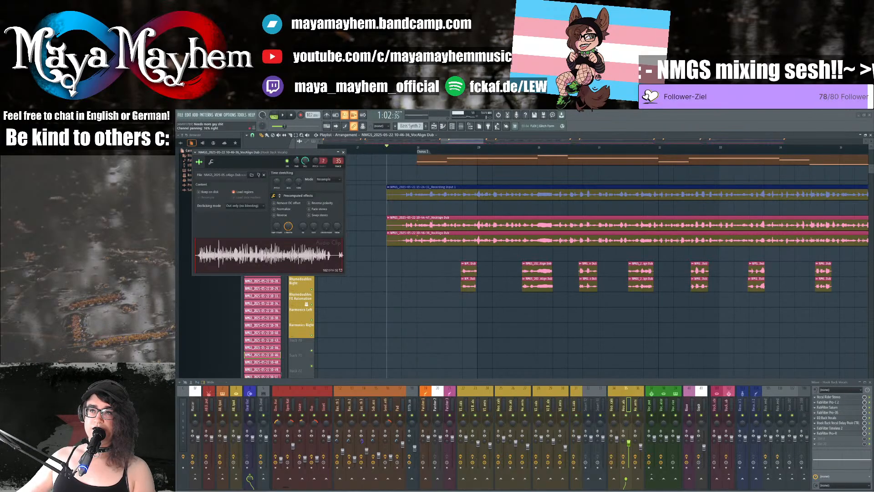
{"action": "left_click", "coordinate": [343, 152]}
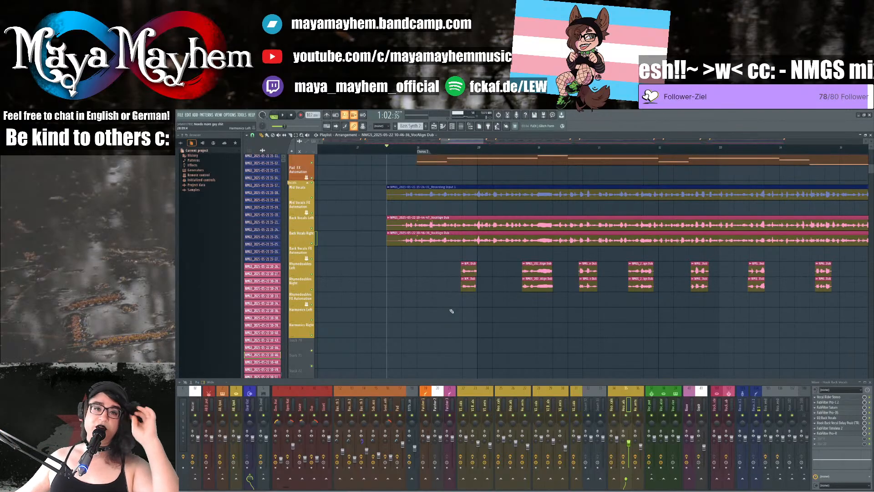
Step: Route the chorus's left rhymedoubles clip to Hook Rhymedoubles on mixer track 36 and pan it left
{"action": "left_click", "coordinate": [472, 267]}
{"action": "double_click", "coordinate": [472, 267]}
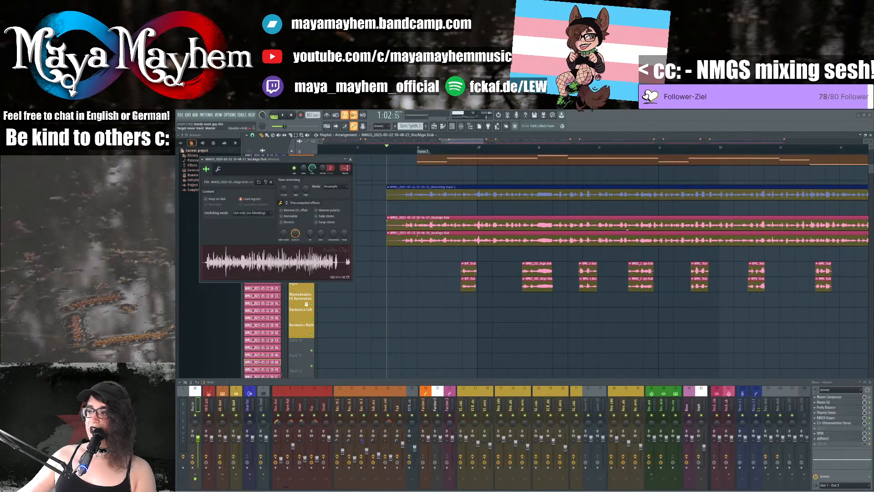
{"action": "left_click_drag", "start_coordinate": [347, 168], "coordinate": [347, 134]}
{"action": "left_click_drag", "start_coordinate": [303, 168], "coordinate": [304, 176]}
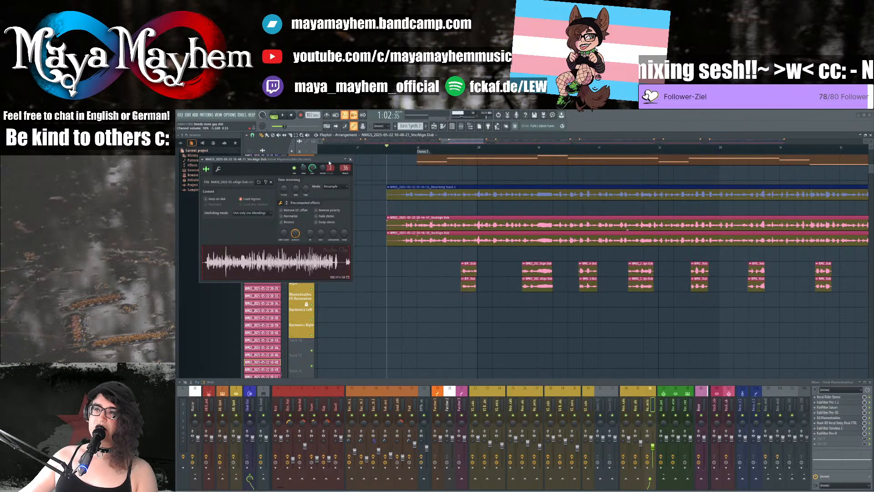
{"action": "left_click", "coordinate": [350, 159]}
Step: Route the chorus's right rhymedoubles clip to Hook Rhymedoubles on mixer track 36 and pan it 17% right
{"action": "left_click", "coordinate": [527, 278]}
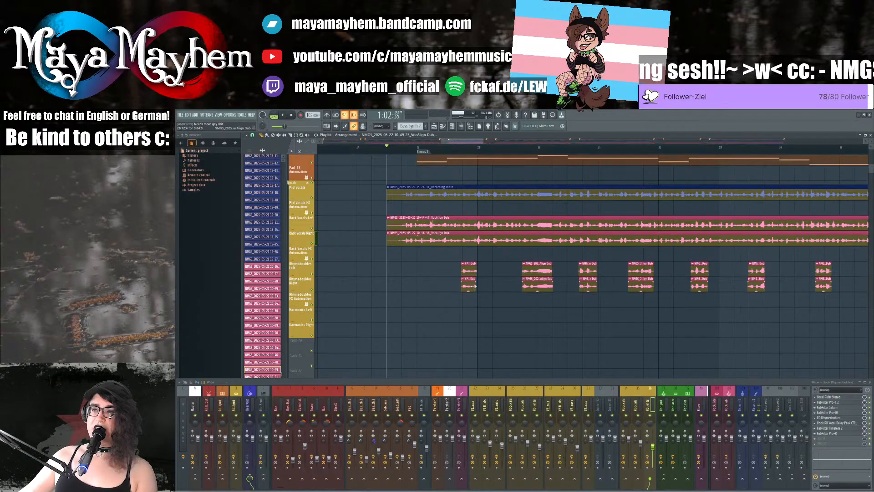
{"action": "double_click", "coordinate": [527, 277]}
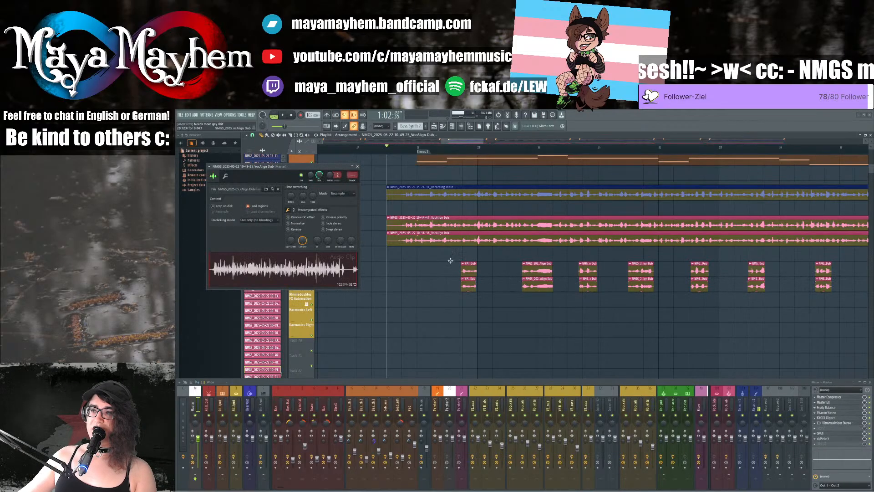
{"action": "left_click_drag", "start_coordinate": [352, 175], "coordinate": [352, 136]}
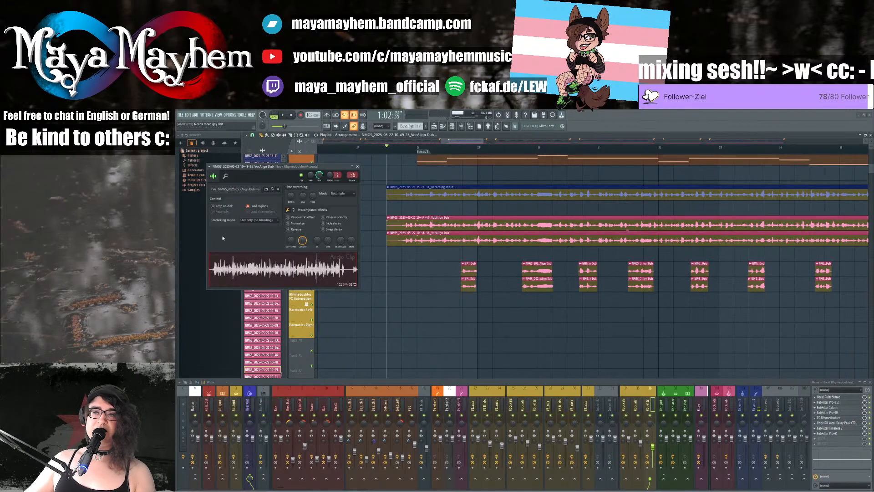
{"action": "left_click_drag", "start_coordinate": [310, 175], "coordinate": [311, 170]}
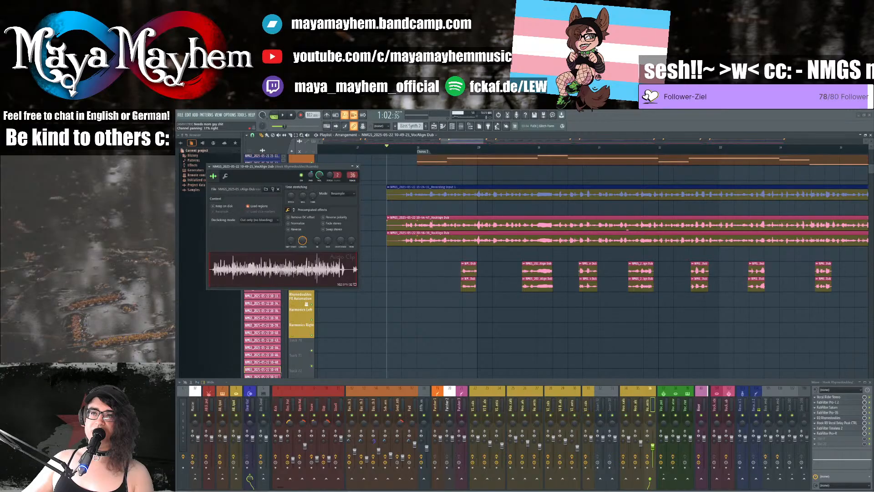
{"action": "left_click", "coordinate": [358, 166]}
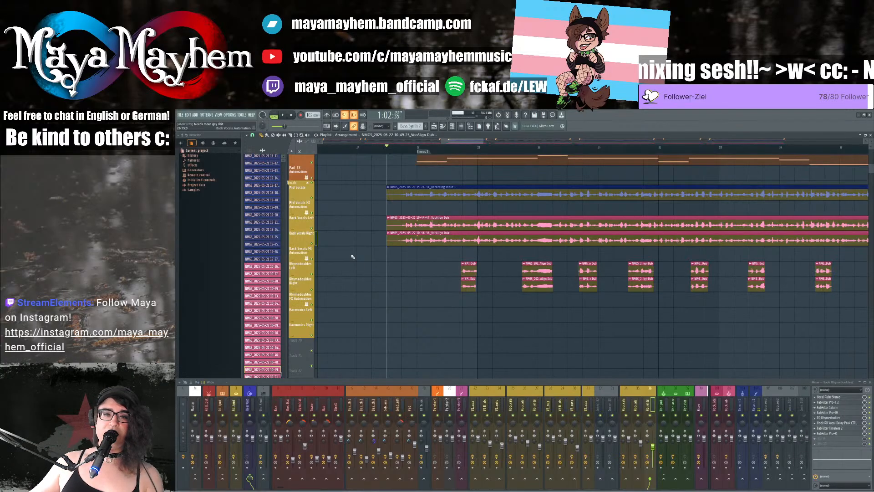
Step: Play the chorus and rebalance the volume faders of the Hook Mid Vocals, Hook Back Vocals and Hook Rhymedoubles mixer tracks
{"action": "key", "text": "space"}
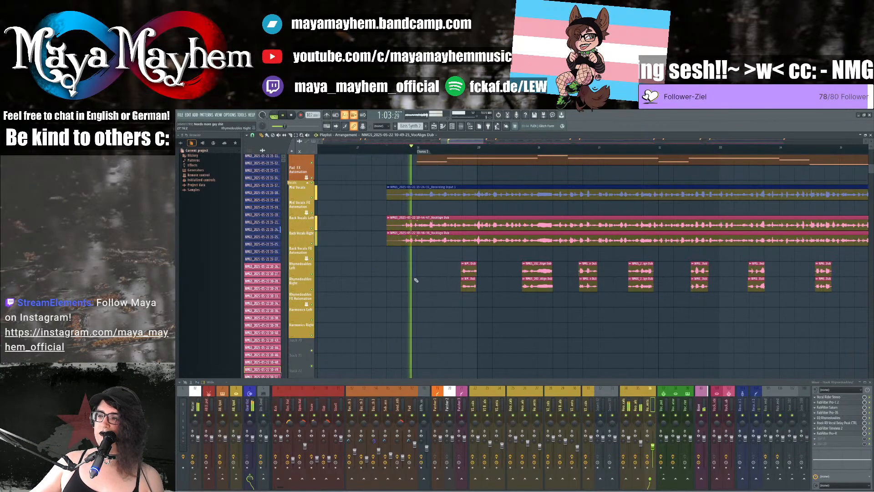
{"action": "scroll", "coordinate": [620, 328], "scroll_direction": "down", "scroll_amount": 2}
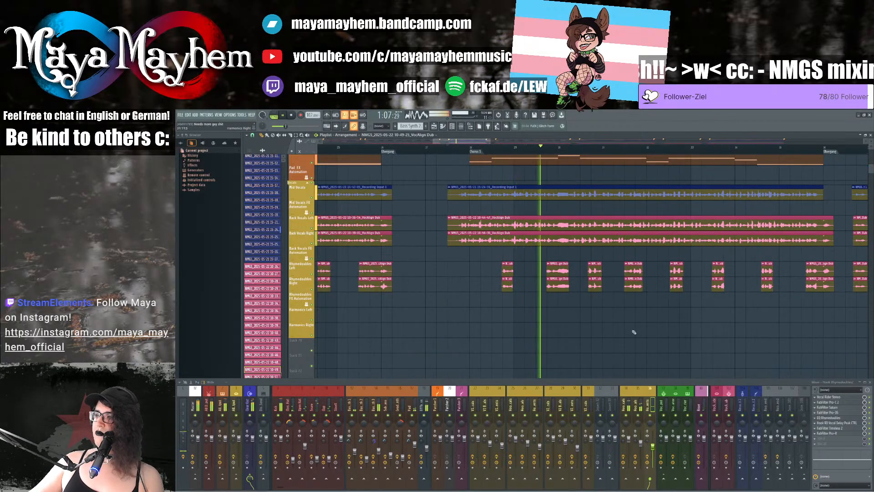
{"action": "key", "text": "space"}
{"action": "left_click", "coordinate": [628, 411]}
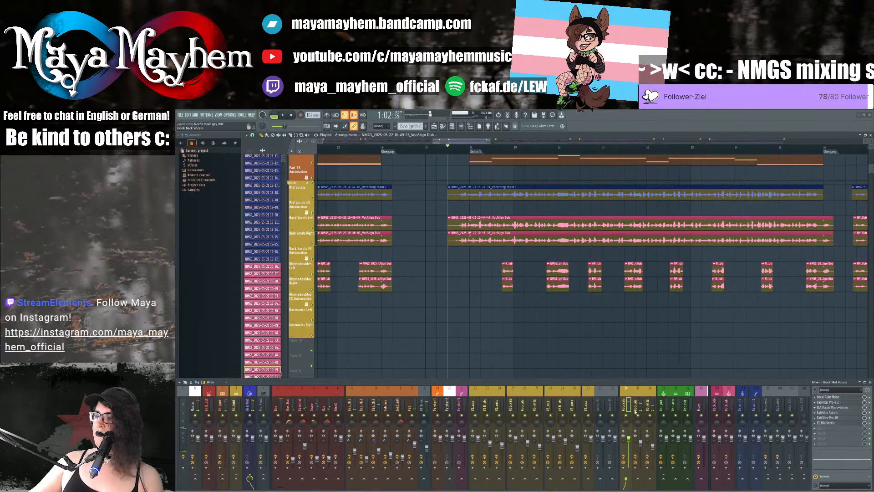
{"action": "left_click_drag", "start_coordinate": [630, 441], "coordinate": [630, 442]}
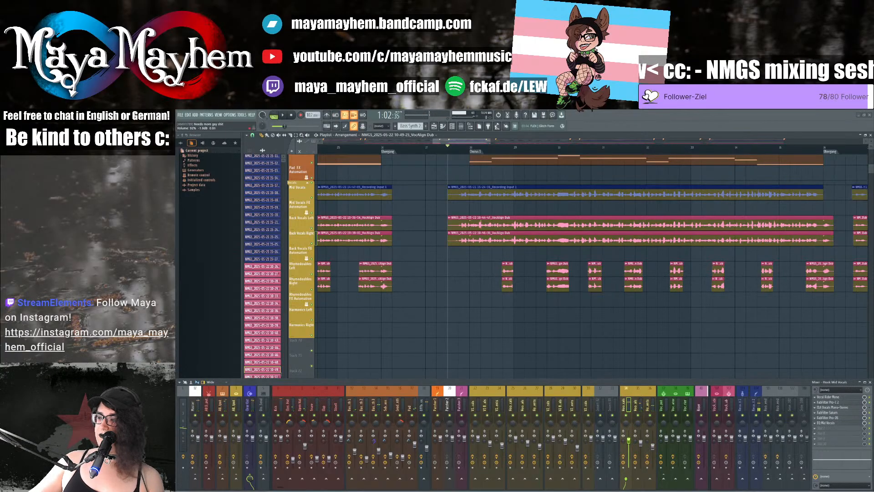
{"action": "left_click", "coordinate": [652, 447]}
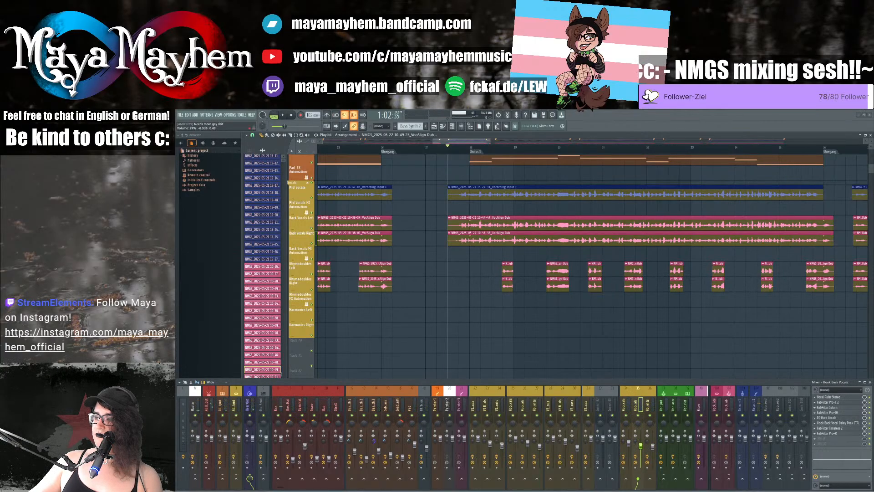
{"action": "key", "text": "space"}
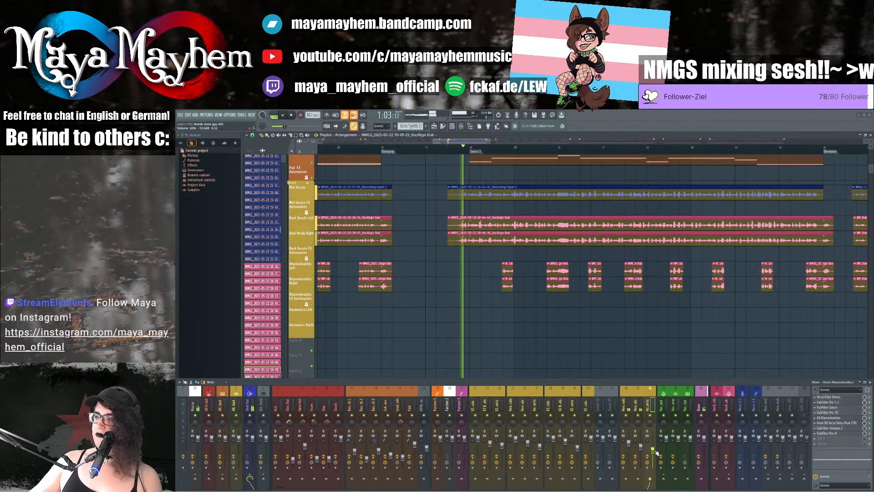
{"action": "left_click", "coordinate": [641, 444]}
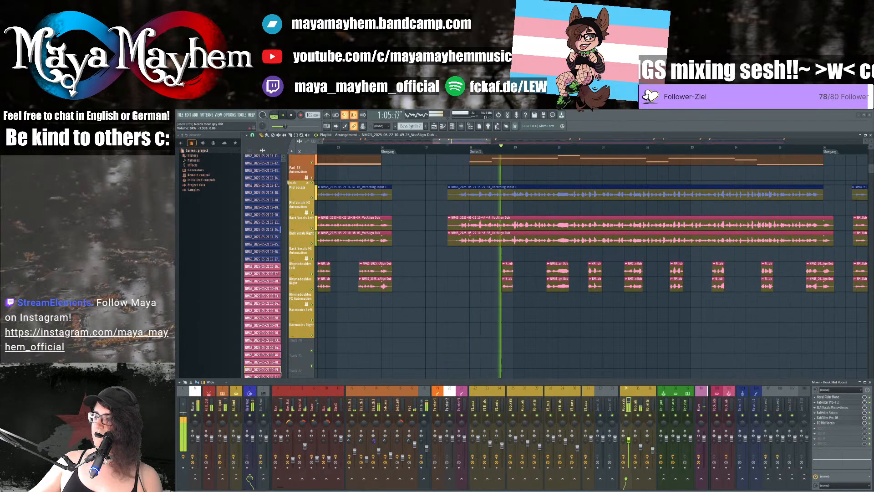
{"action": "left_click", "coordinate": [653, 450]}
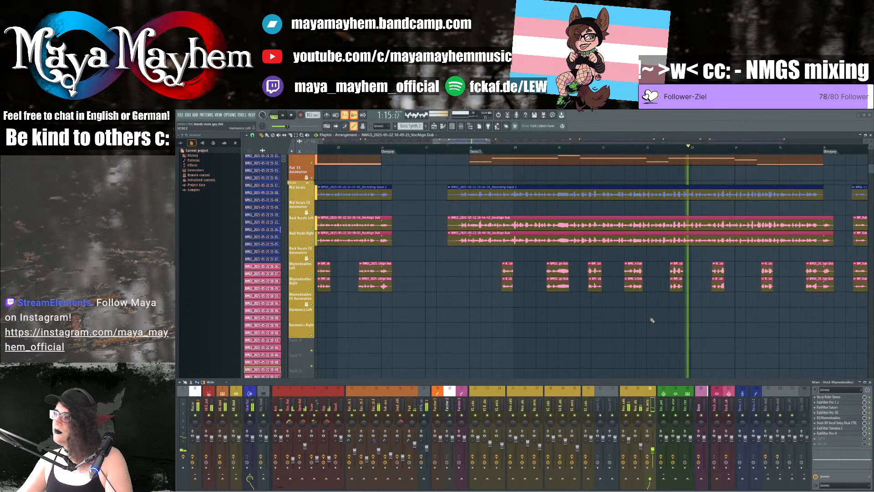
Step: Examine the Hook Mid Vocals Pro-Q 3 equalizer during playback and compare this chorus with the next one in the song
{"action": "scroll", "coordinate": [650, 304], "scroll_direction": "down", "scroll_amount": 3}
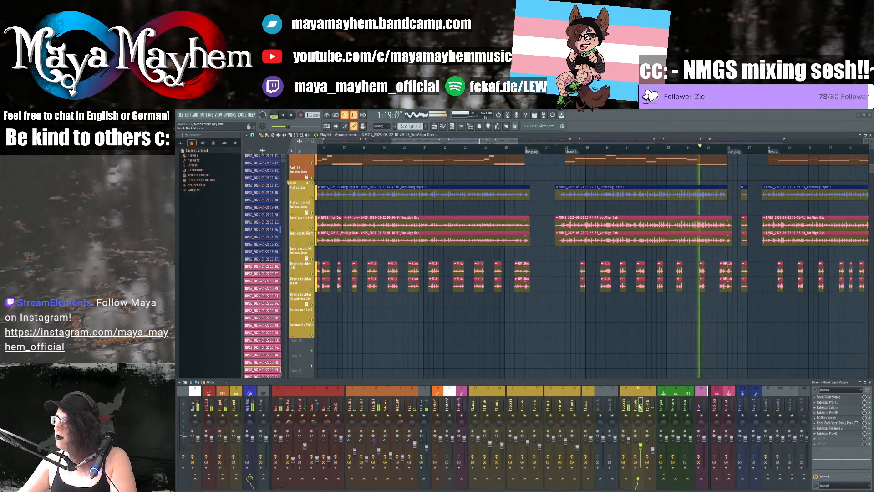
{"action": "left_click", "coordinate": [625, 406]}
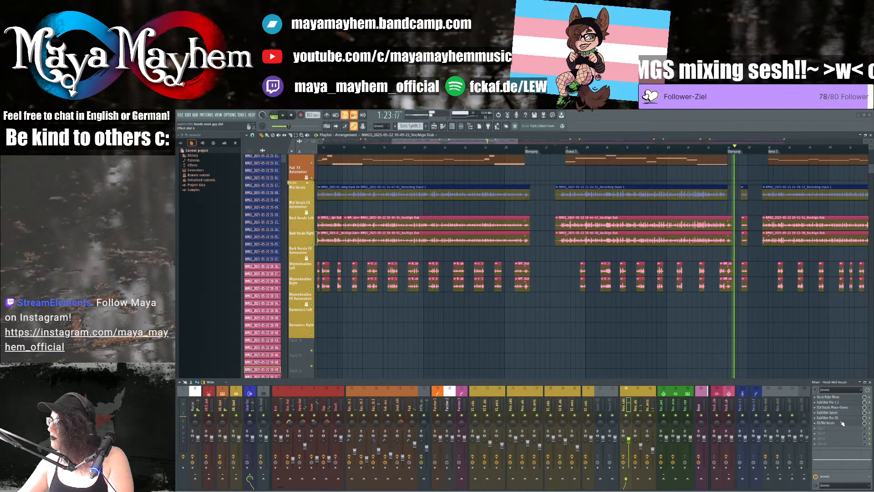
{"action": "left_click", "coordinate": [843, 426]}
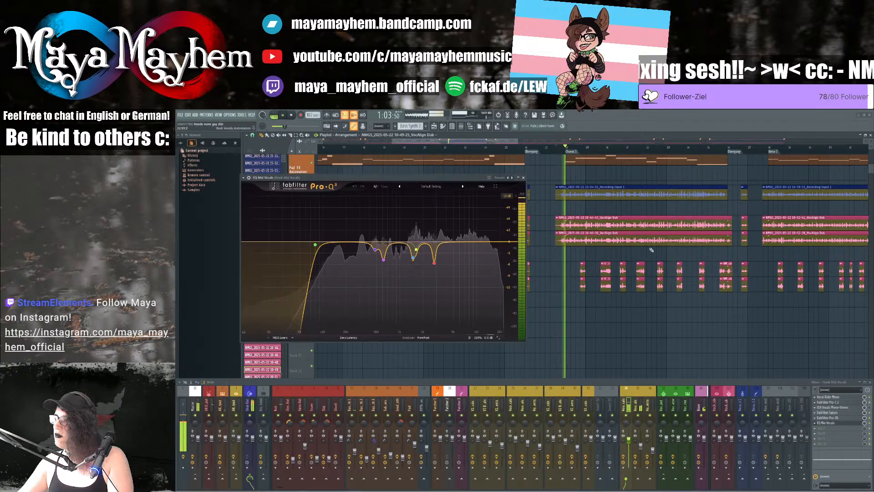
{"action": "scroll", "coordinate": [652, 299], "scroll_direction": "down", "scroll_amount": 3}
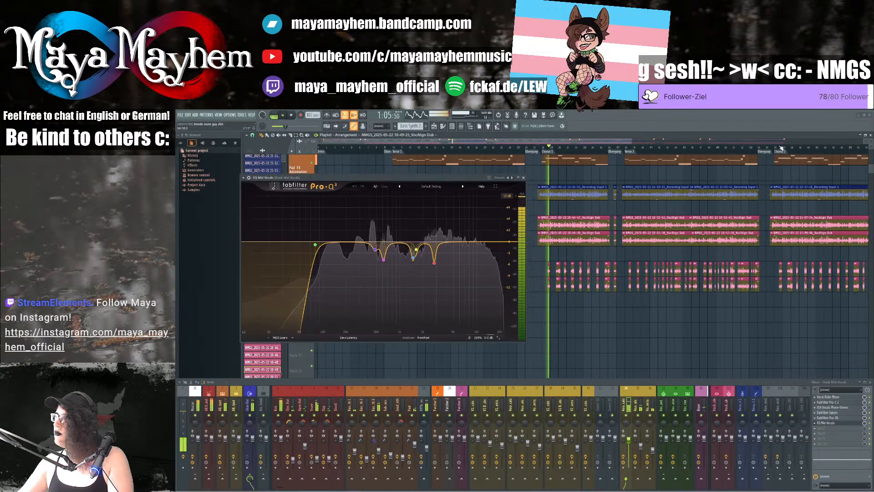
{"action": "left_click", "coordinate": [783, 147]}
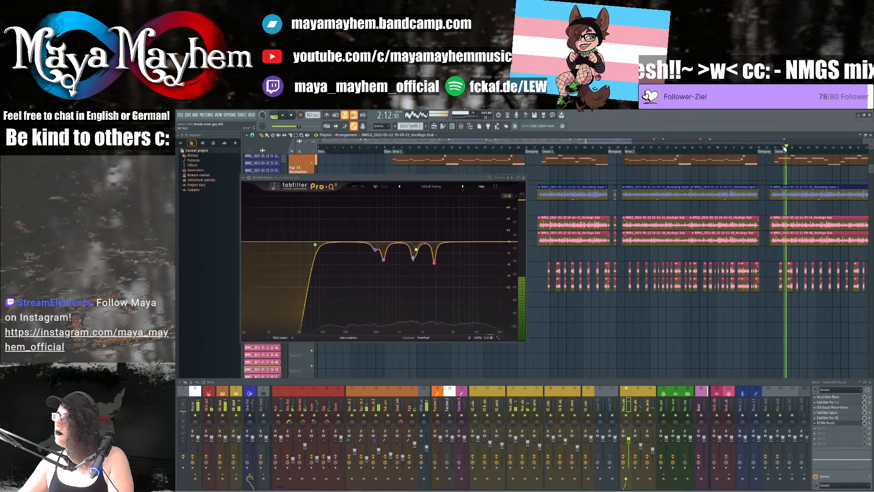
Step: Compare Chorus 2 with Chorus 1 in playback and close the Hook Mid Vocals Pro-Q 3 window
{"action": "left_click", "coordinate": [808, 147]}
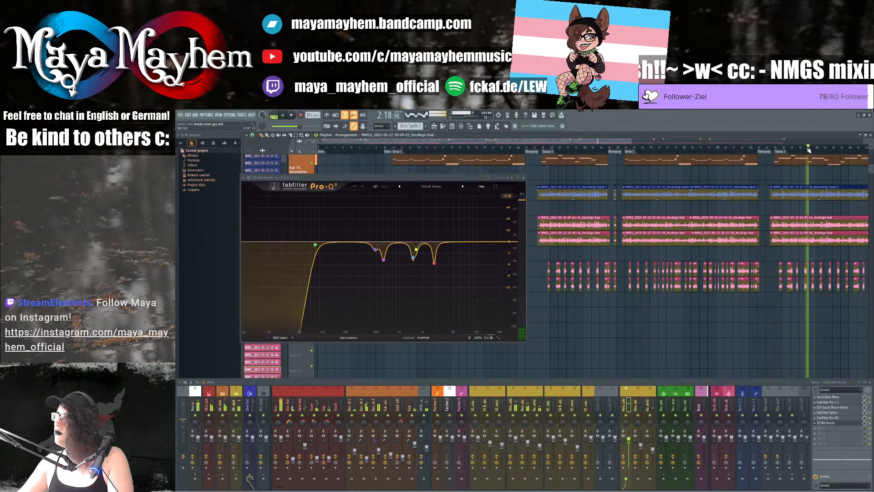
{"action": "left_click", "coordinate": [556, 149]}
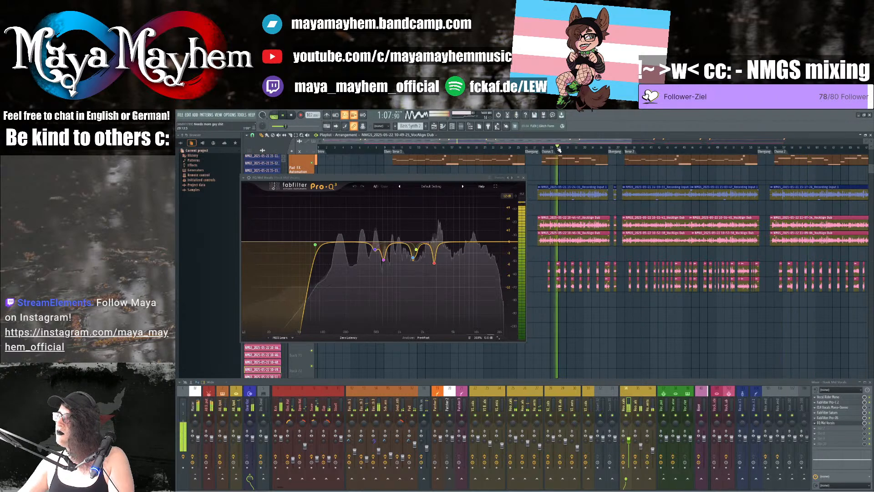
{"action": "left_click", "coordinate": [640, 446]}
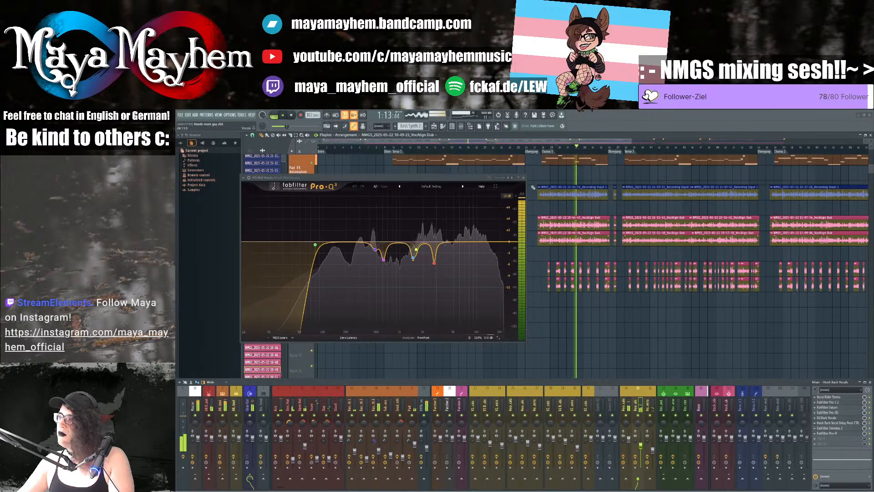
{"action": "left_click", "coordinate": [524, 177]}
{"action": "key", "text": "space"}
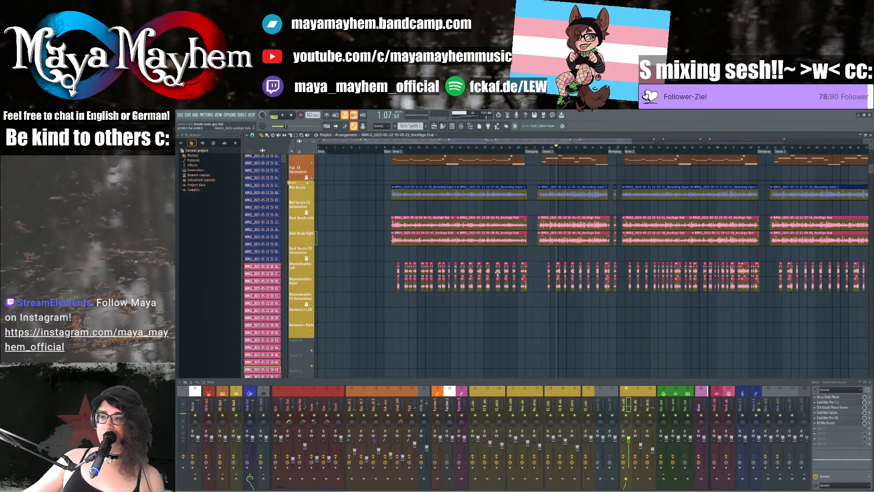
Step: Play the Bridge section from its beginning and listen to how its vocals sit in the mix
{"action": "scroll", "coordinate": [497, 272], "scroll_direction": "down", "scroll_amount": 3}
{"action": "scroll", "coordinate": [497, 272], "scroll_direction": "down", "scroll_amount": 2}
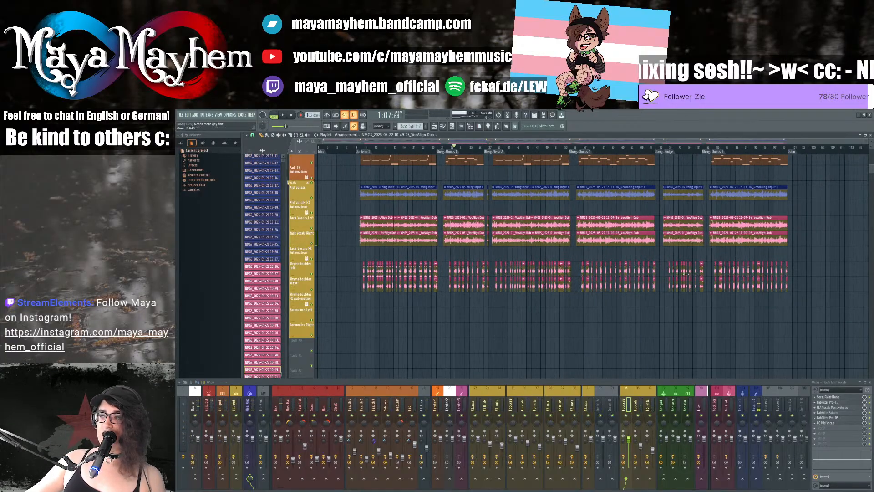
{"action": "left_click", "coordinate": [664, 148]}
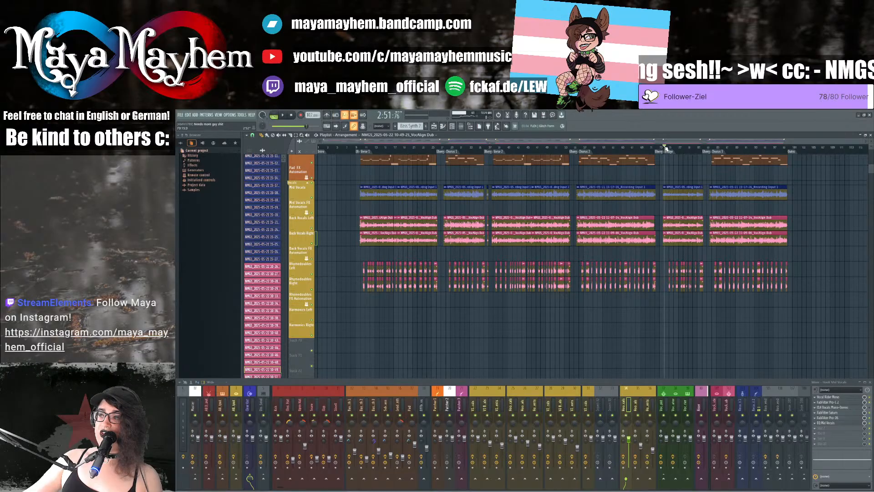
{"action": "key", "text": "space"}
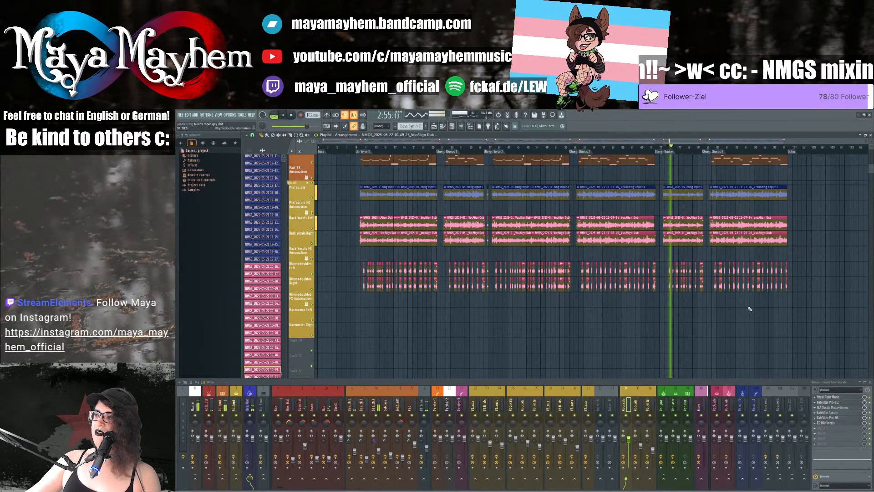
{"action": "key", "text": "space"}
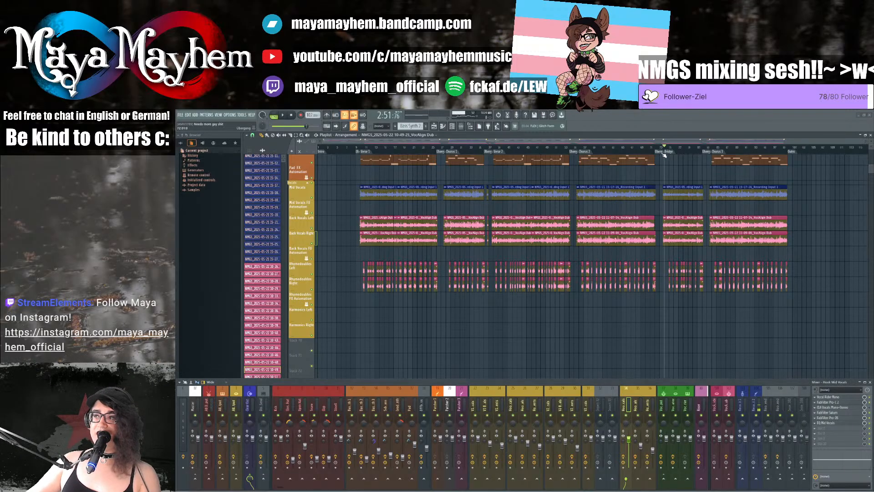
{"action": "key", "text": "space"}
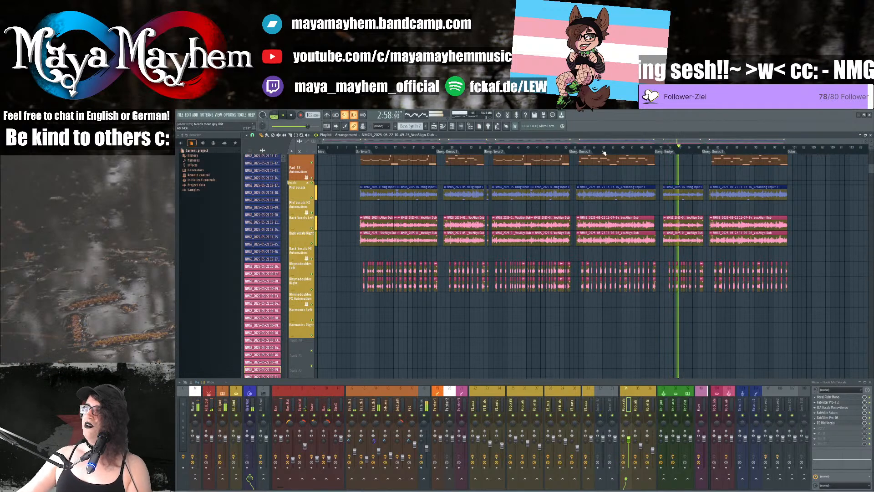
{"action": "left_click", "coordinate": [292, 116]}
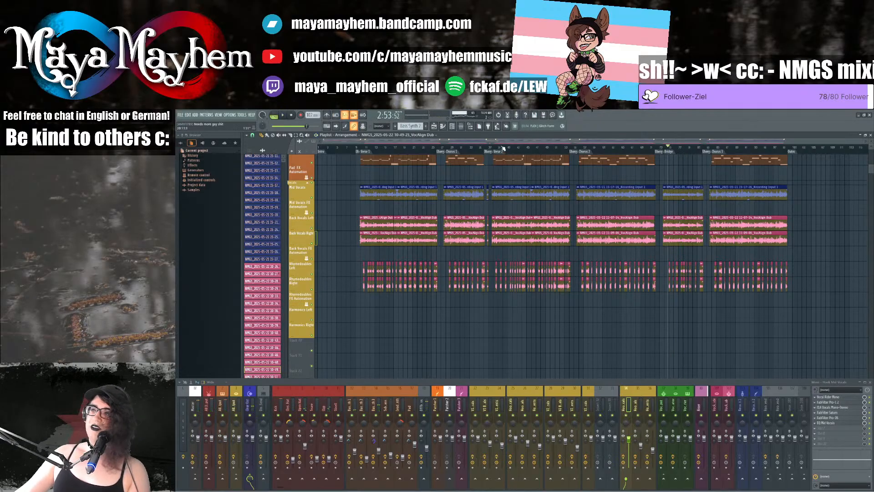
Step: Play Verse 2 from near its start and adjust the volume fader of the V2 Rhymedoubles mixer track
{"action": "left_click", "coordinate": [502, 148]}
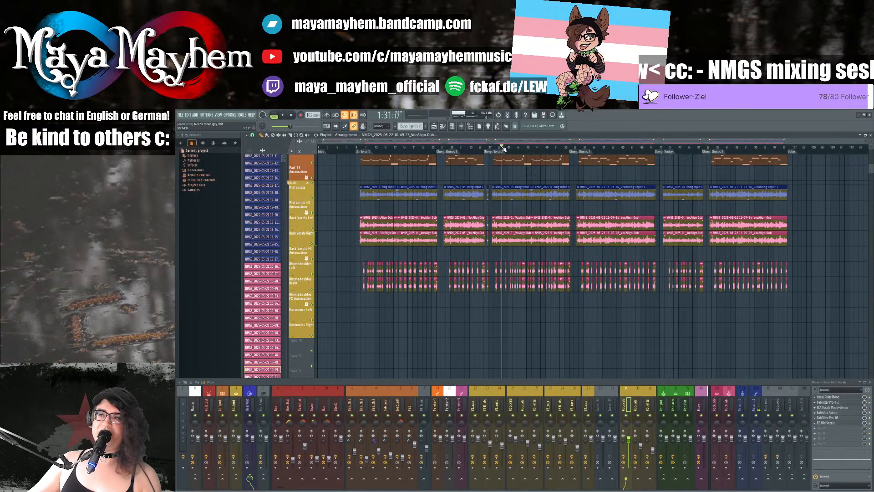
{"action": "key", "text": "space"}
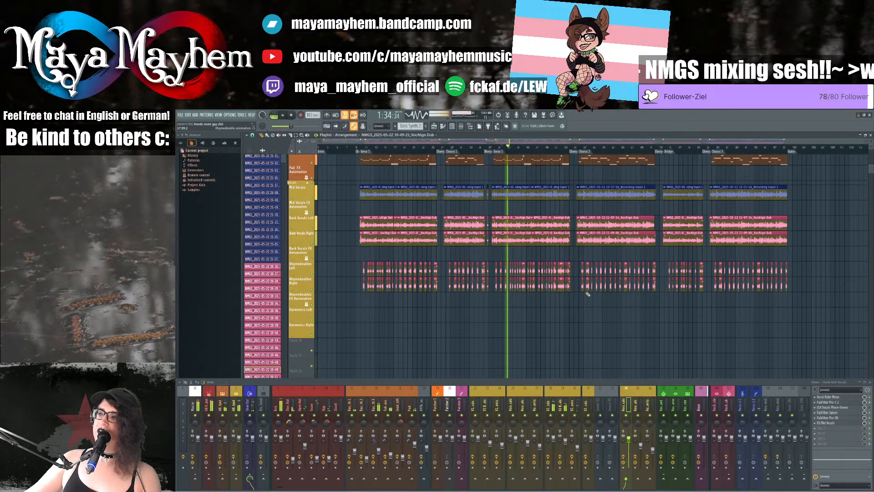
{"action": "key", "text": "space"}
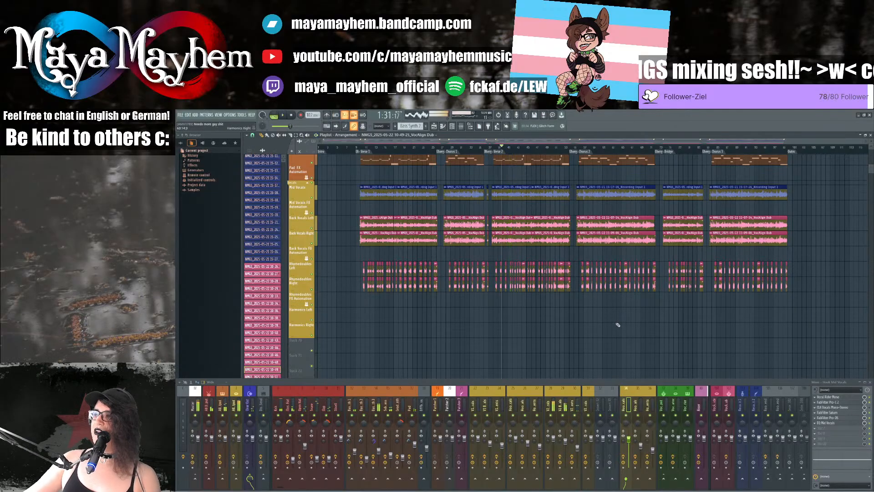
{"action": "key", "text": "space"}
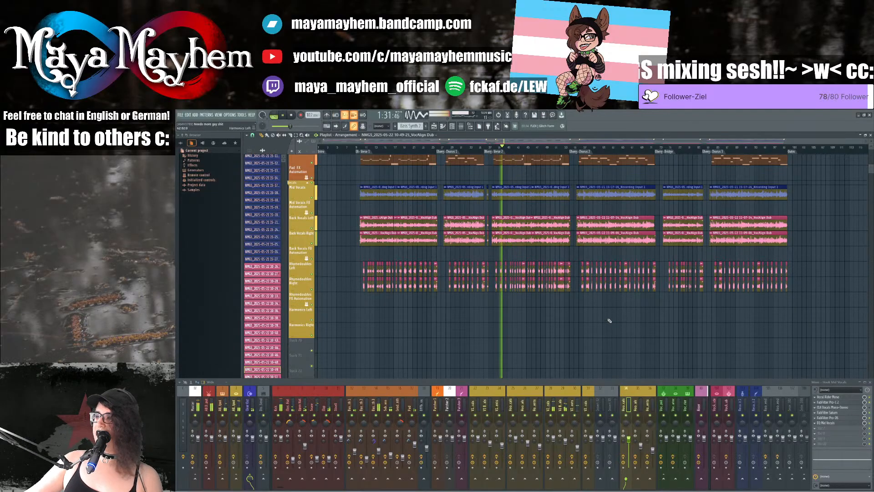
{"action": "left_click", "coordinate": [578, 449]}
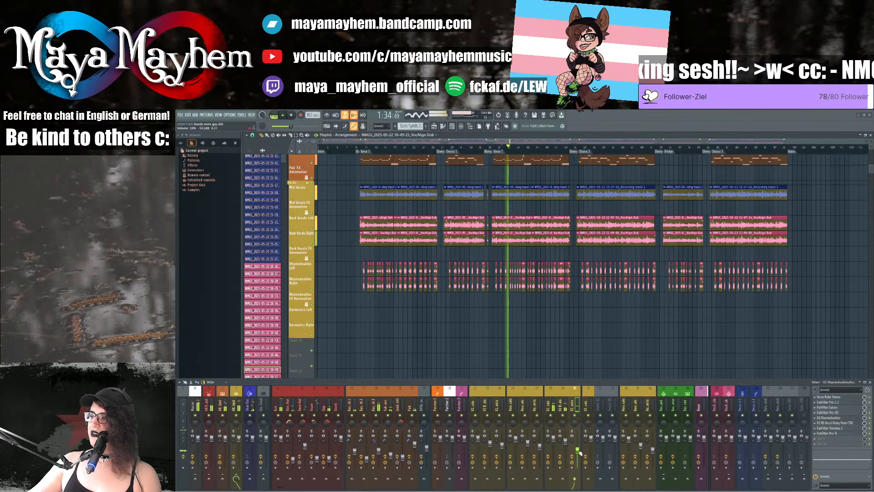
{"action": "scroll", "coordinate": [518, 314], "scroll_direction": "up", "scroll_amount": 5}
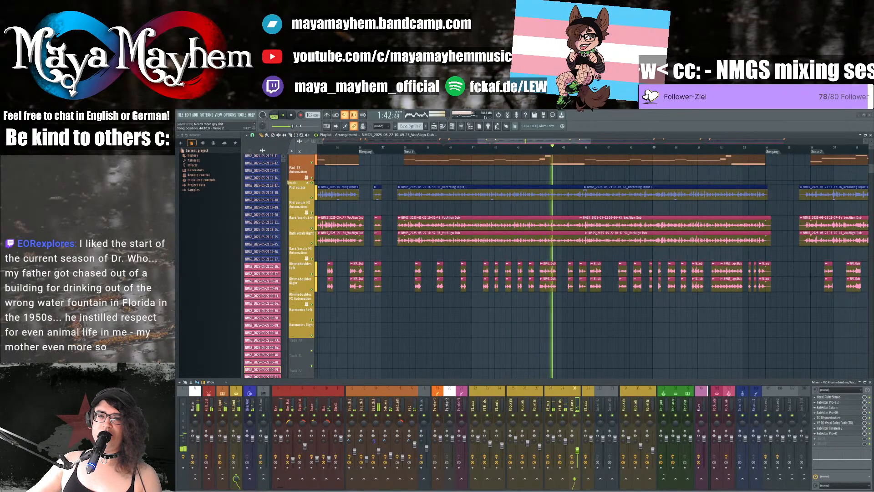
{"action": "key", "text": "space"}
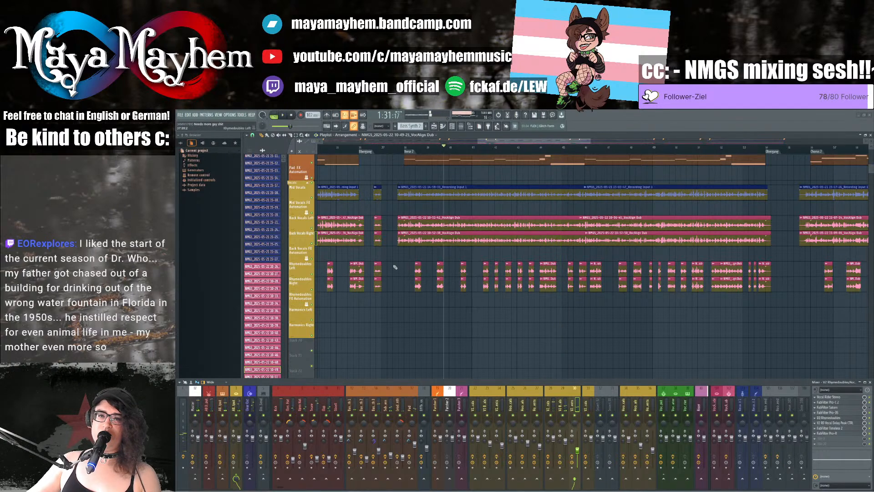
Step: Save the project
{"action": "scroll", "coordinate": [388, 222], "scroll_direction": "down", "scroll_amount": 4}
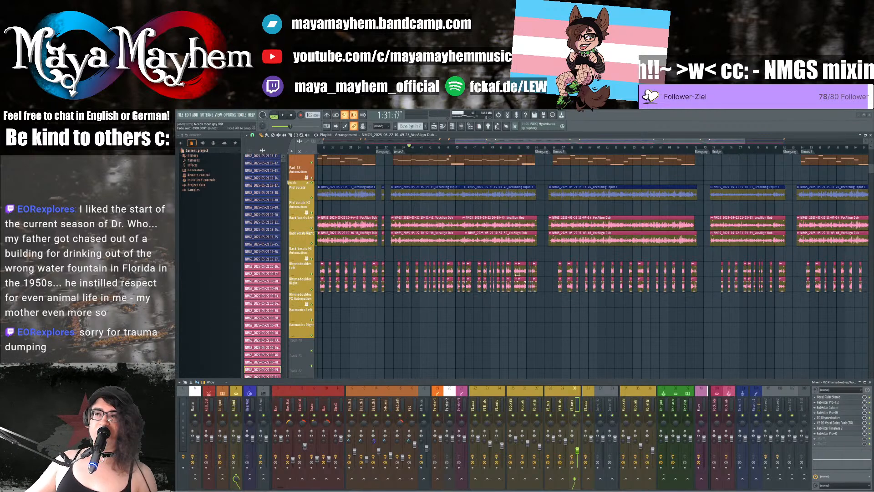
{"action": "left_click_drag", "start_coordinate": [476, 144], "coordinate": [496, 144]}
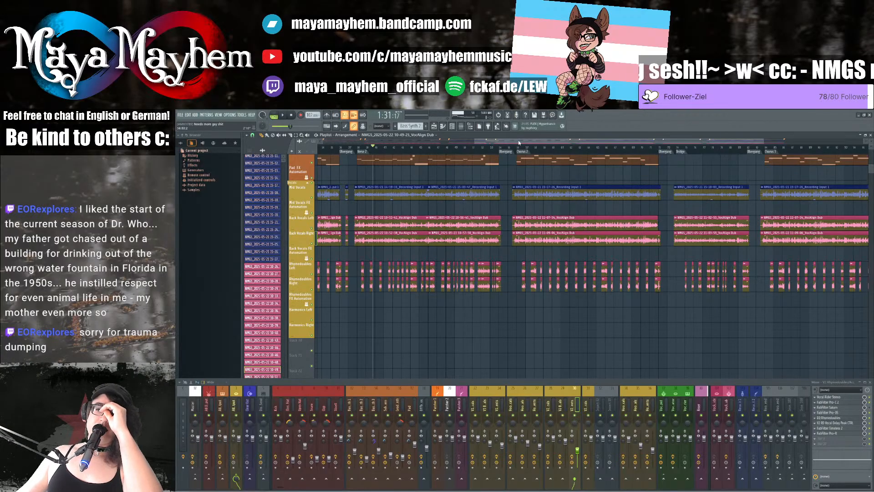
{"action": "scroll", "coordinate": [519, 143], "scroll_direction": "left", "scroll_amount": 2}
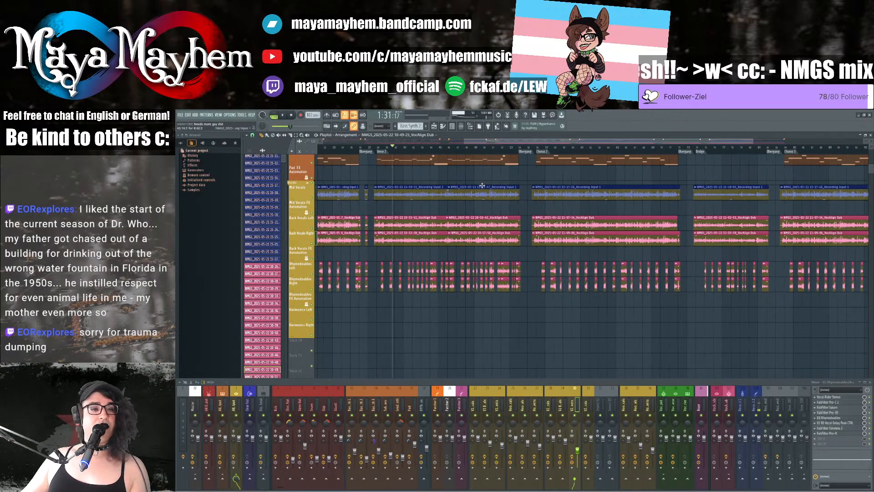
{"action": "scroll", "coordinate": [452, 267], "scroll_direction": "down", "scroll_amount": 1}
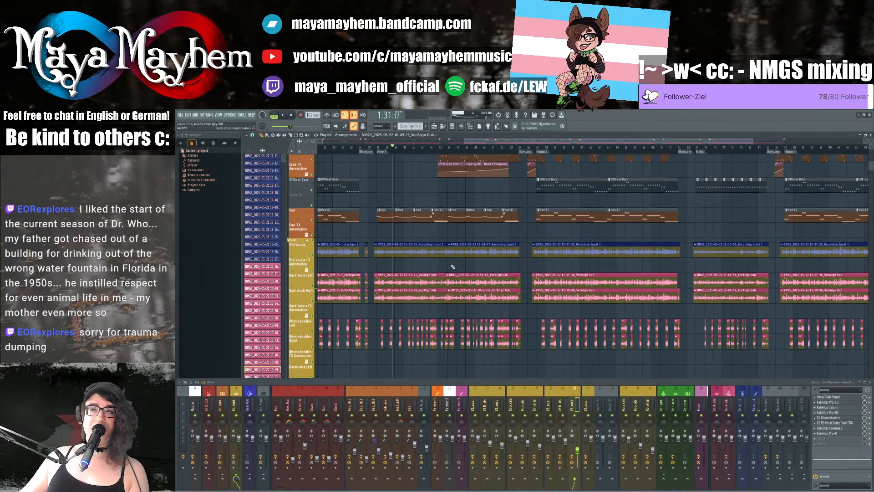
{"action": "scroll", "coordinate": [445, 286], "scroll_direction": "down", "scroll_amount": 3}
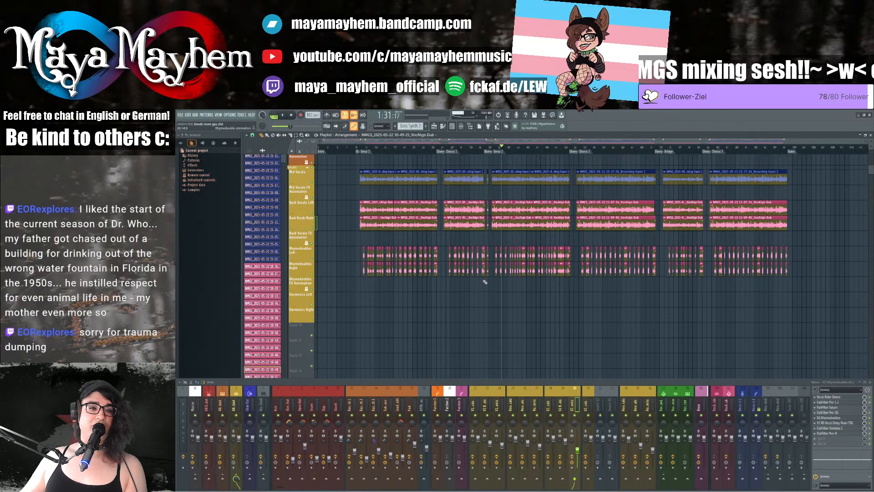
{"action": "key", "text": "ctrl+s"}
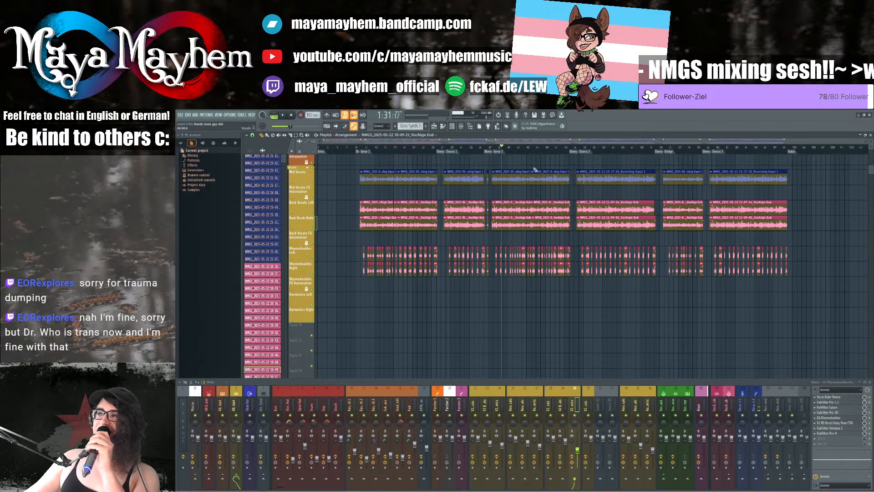
{"action": "left_click_drag", "start_coordinate": [516, 140], "coordinate": [470, 137]}
{"action": "scroll", "coordinate": [348, 208], "scroll_direction": "up", "scroll_amount": 9}
{"action": "scroll", "coordinate": [347, 208], "scroll_direction": "up", "scroll_amount": 10}
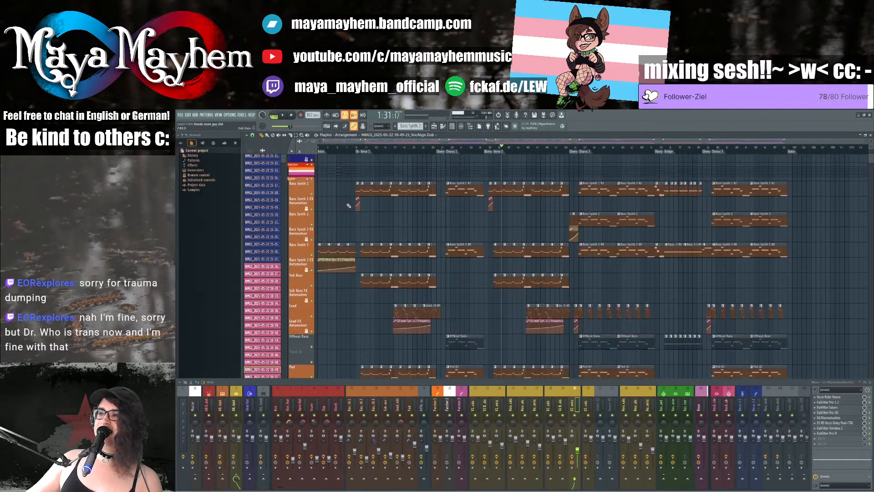
{"action": "scroll", "coordinate": [465, 246], "scroll_direction": "down", "scroll_amount": 10}
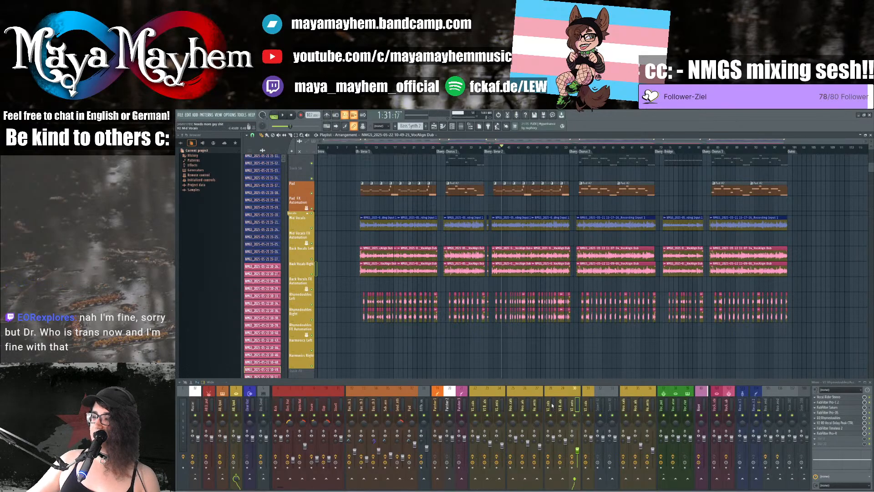
Step: Copy the V2 Mid Vocals and V2 Back Vocals mixer track states onto the first two empty tracks after the Verse 2 vocal group
{"action": "right_click", "coordinate": [552, 404]}
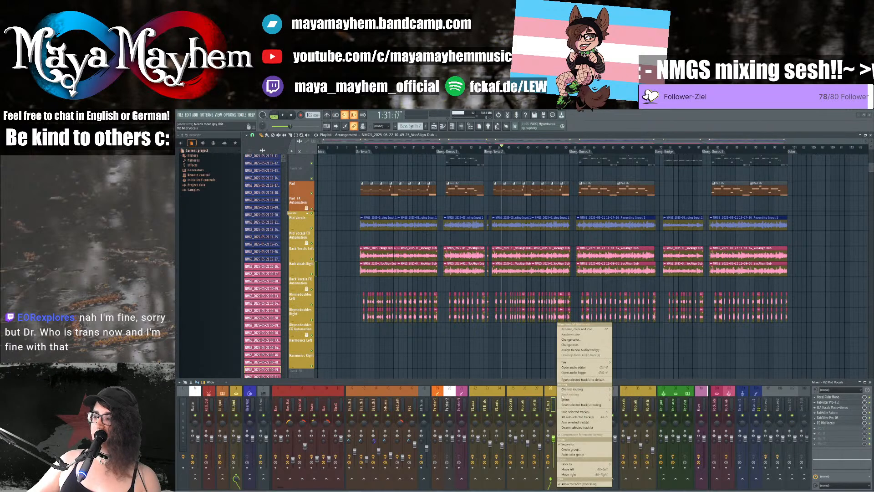
{"action": "mouse_move", "coordinate": [587, 362]}
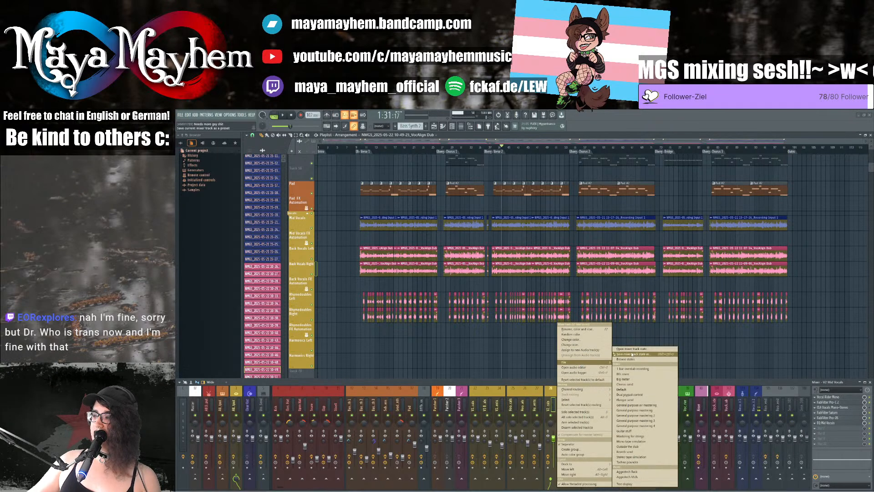
{"action": "left_click_drag", "start_coordinate": [632, 355], "coordinate": [639, 369]}
{"action": "left_click_drag", "start_coordinate": [588, 404], "coordinate": [588, 404]}
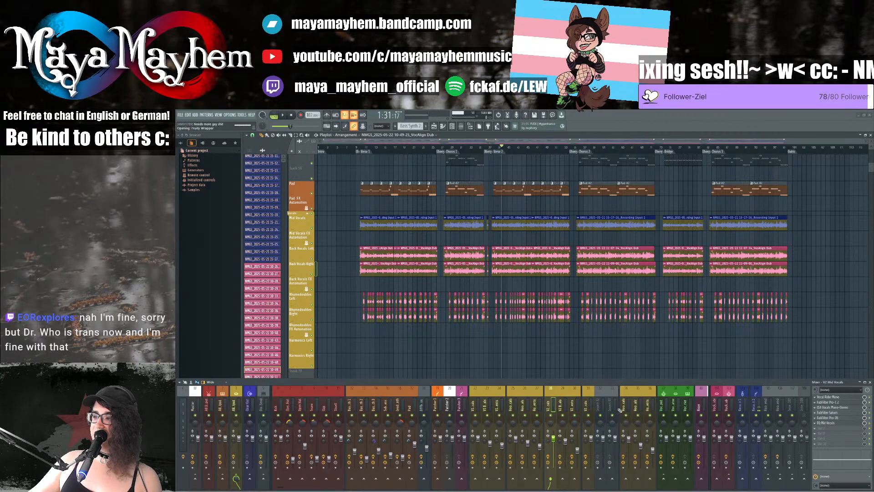
{"action": "right_click", "coordinate": [565, 409]}
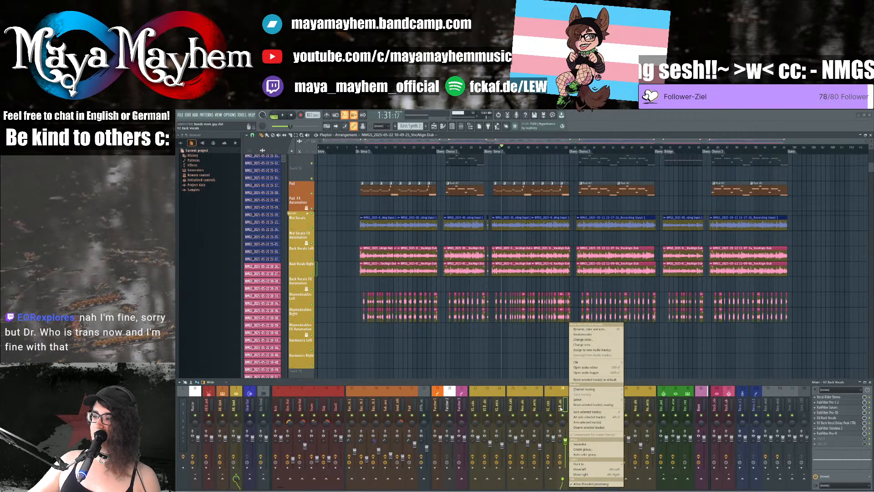
{"action": "mouse_move", "coordinate": [592, 362]}
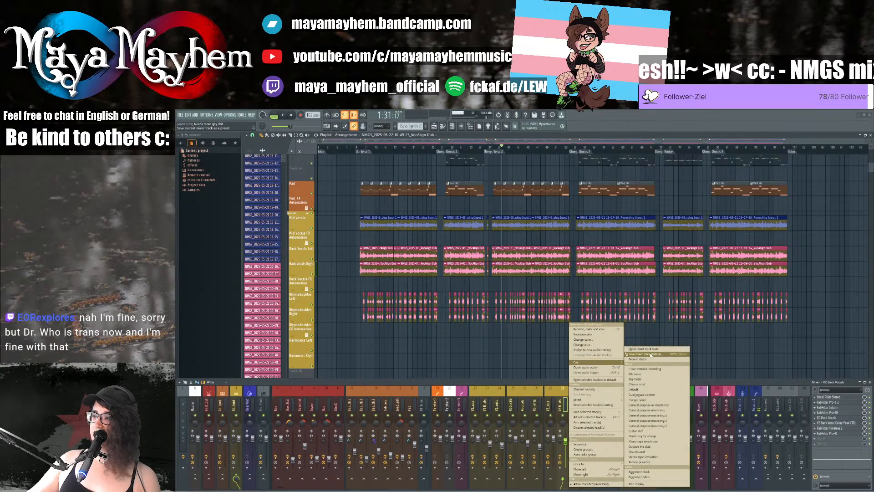
{"action": "left_click_drag", "start_coordinate": [651, 355], "coordinate": [599, 403]}
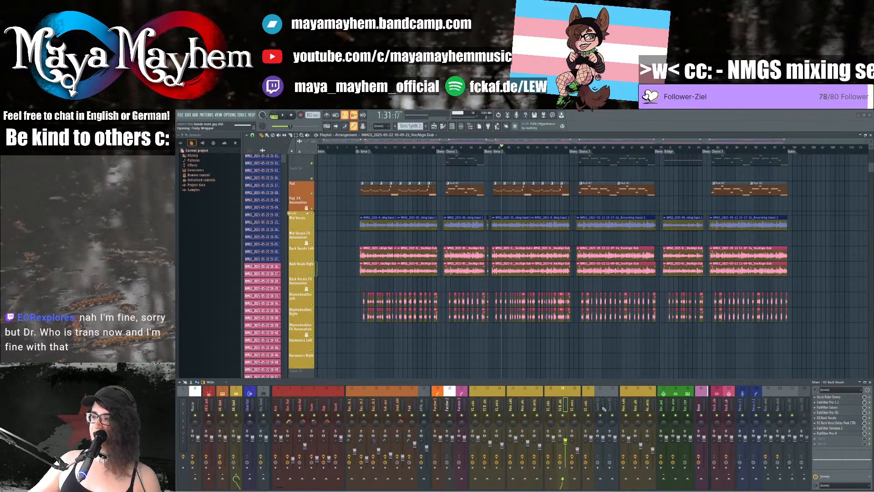
Step: Copy the V2 Rhymedoubles mixer track state onto the remaining empty track before the hook vocal tracks
{"action": "right_click", "coordinate": [572, 404]}
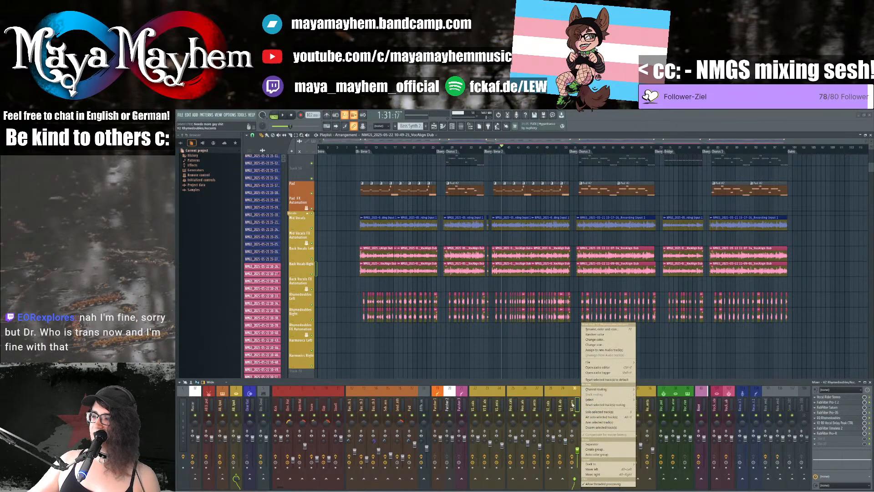
{"action": "mouse_move", "coordinate": [619, 362]}
{"action": "left_click_drag", "start_coordinate": [656, 355], "coordinate": [636, 415]}
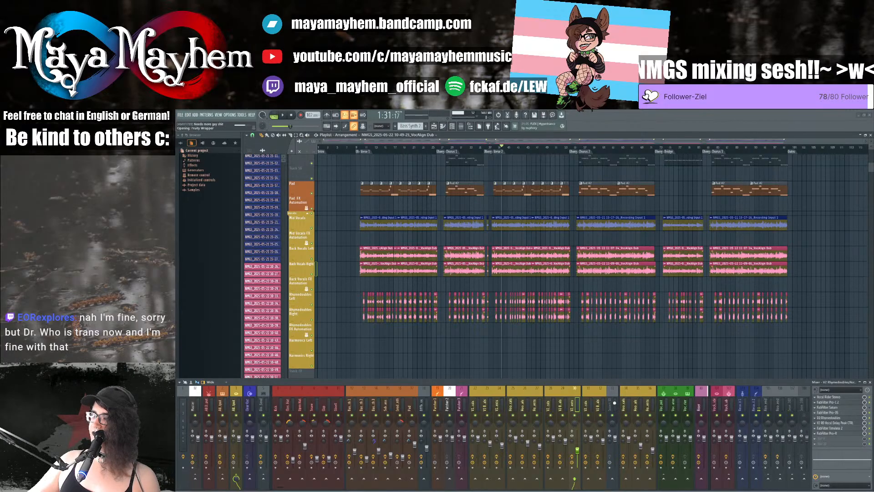
Step: Rename the copied V2 Mid Vocals mixer track as Bridge Mid Vocals
{"action": "left_click", "coordinate": [587, 405]}
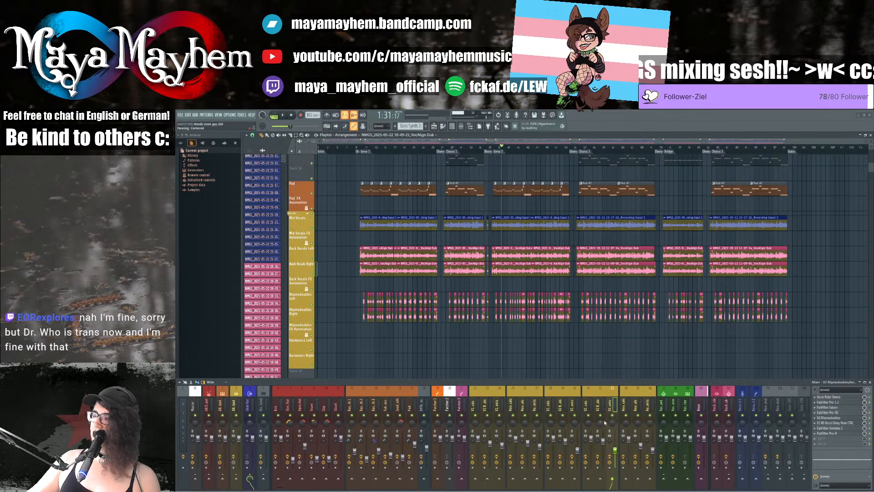
{"action": "right_click", "coordinate": [588, 405]}
{"action": "left_click", "coordinate": [620, 330]}
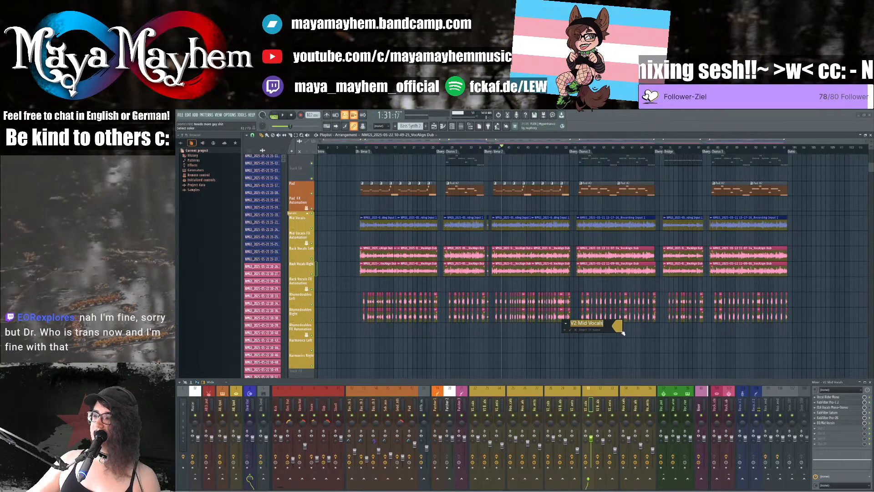
{"action": "left_click_drag", "start_coordinate": [577, 323], "coordinate": [567, 323]}
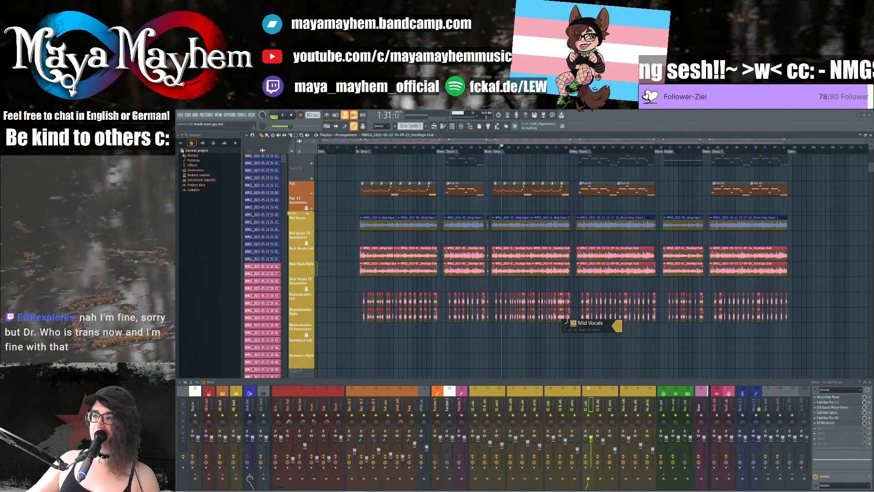
{"action": "type", "text": "Brids"}
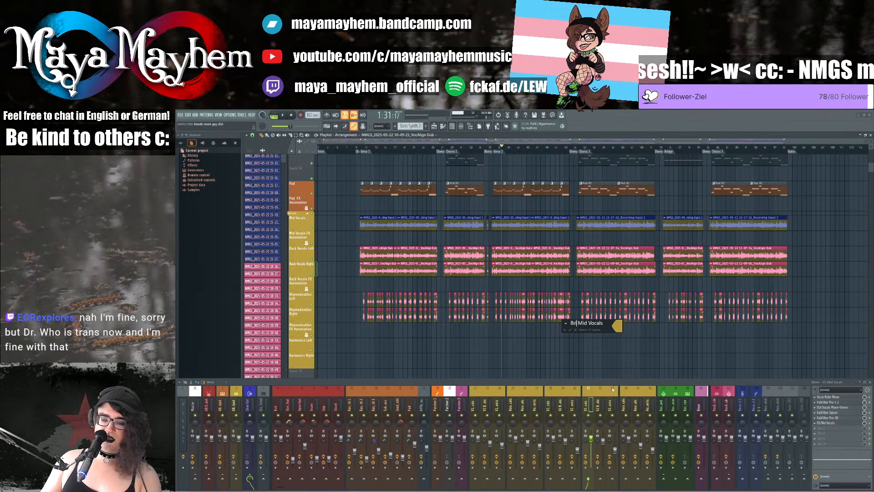
{"action": "key", "text": "BackSpace"}
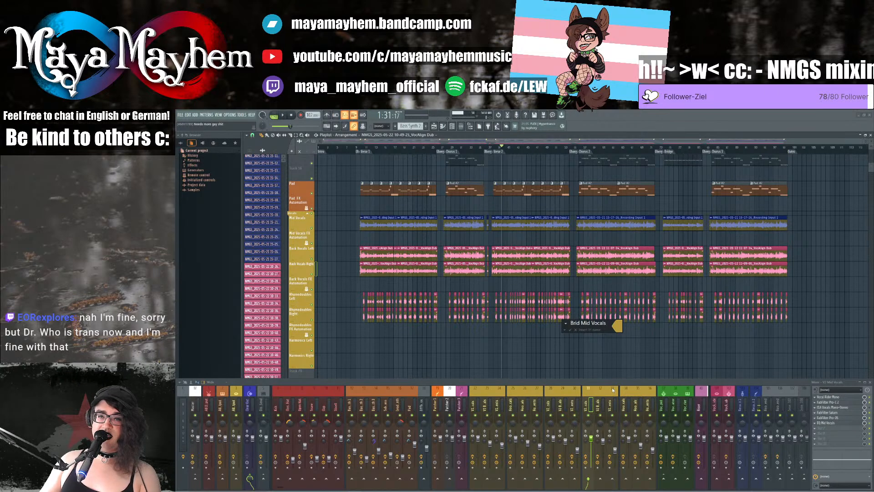
{"action": "type", "text": "ge"}
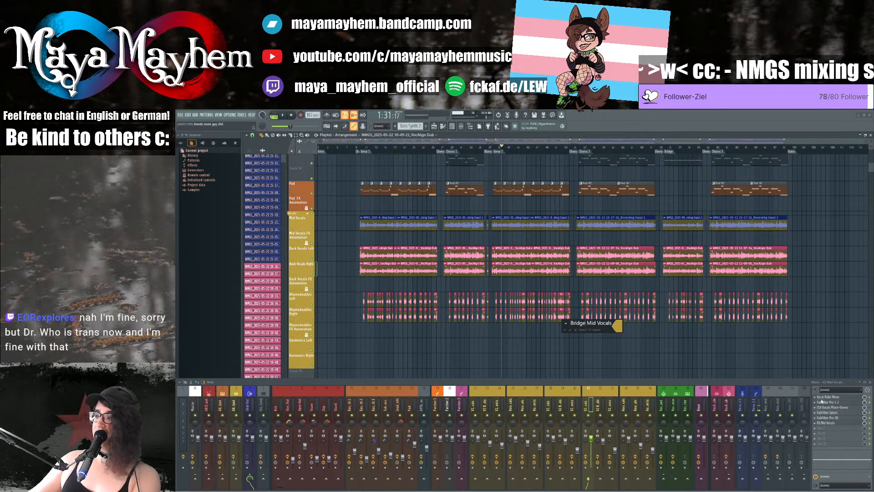
{"action": "key", "text": "Return"}
Step: Rename the copied V2 Back Vocals mixer track as Bridge Back Vocals
{"action": "right_click", "coordinate": [605, 398]}
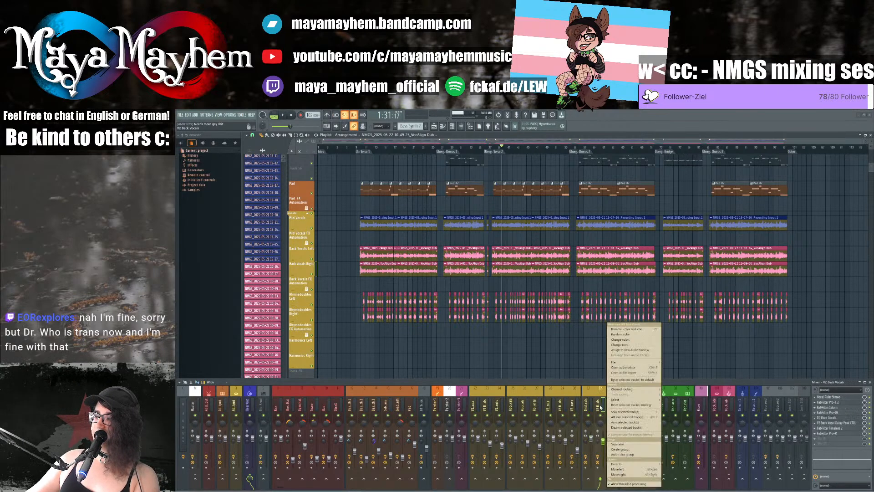
{"action": "left_click", "coordinate": [620, 331]}
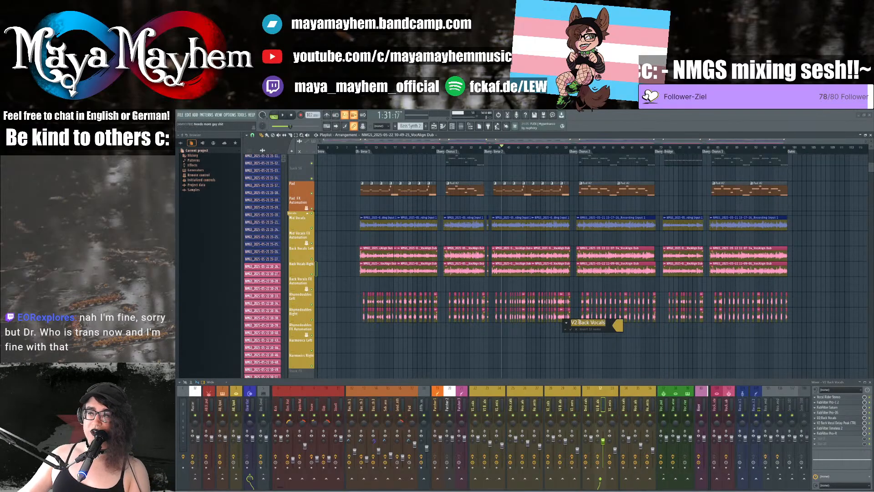
{"action": "left_click_drag", "start_coordinate": [578, 322], "coordinate": [573, 321]}
{"action": "type", "text": "B"}
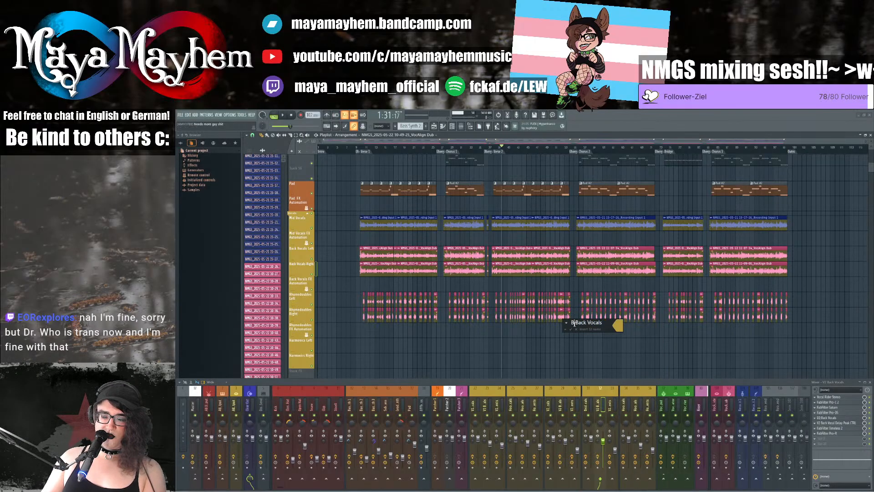
{"action": "type", "text": "ig"}
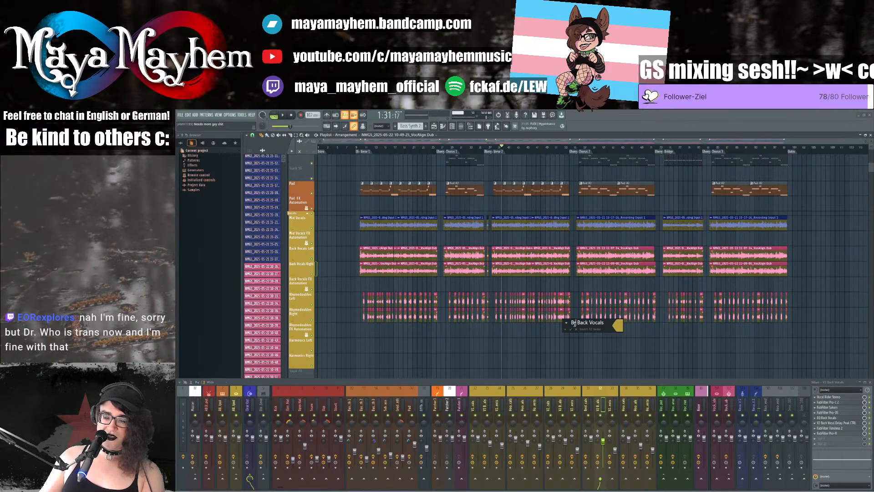
{"action": "key", "text": "BackSpace"}
{"action": "key", "text": "BackSpace"}
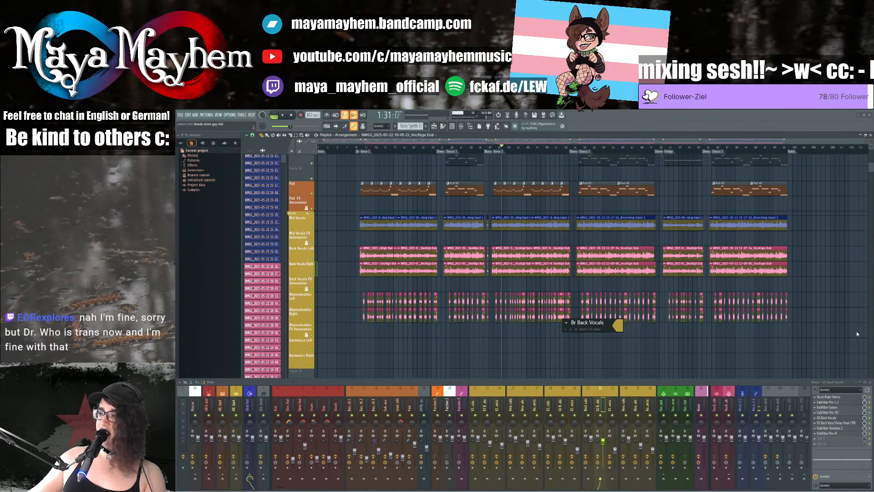
{"action": "type", "text": "ridge"}
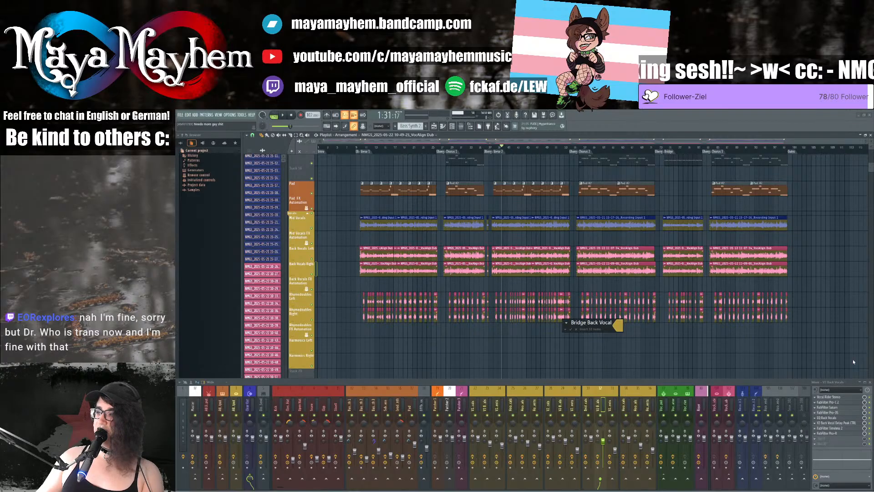
{"action": "key", "text": "Return"}
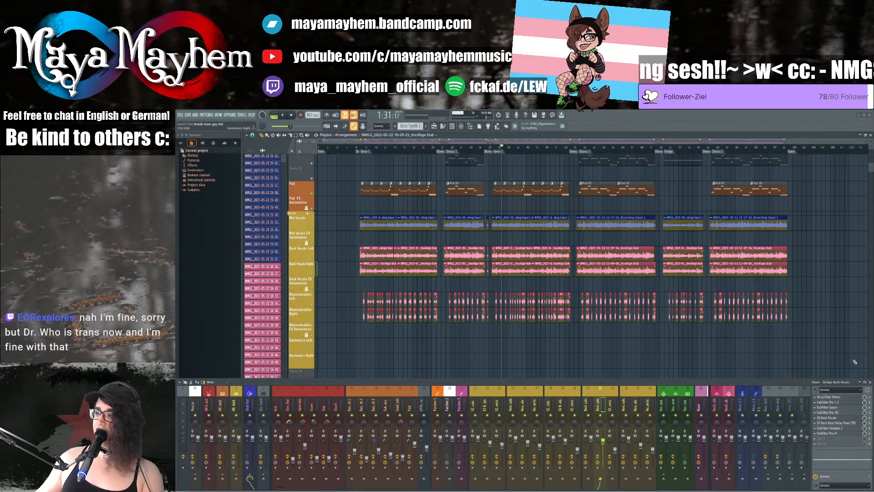
Step: Rename the copied V2 Rhymedoubles mixer track, using Bridge as its prefix instead of V2
{"action": "right_click", "coordinate": [612, 408]}
{"action": "left_click", "coordinate": [638, 328]}
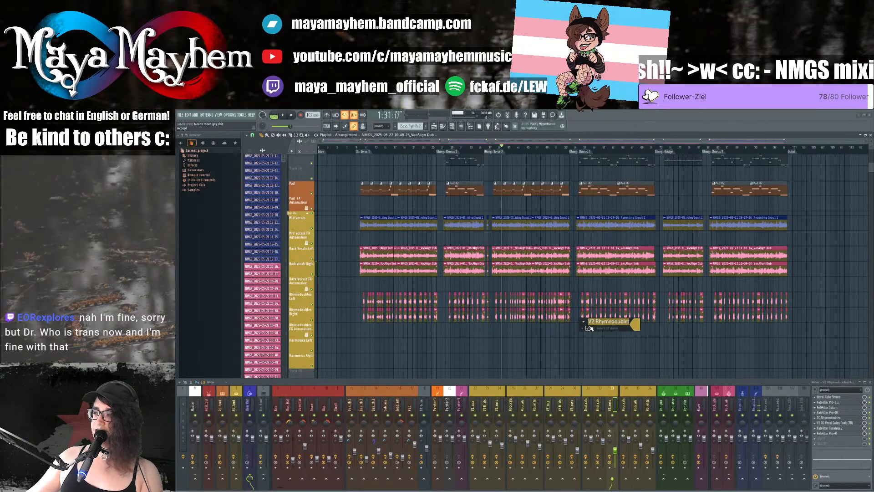
{"action": "left_click_drag", "start_coordinate": [595, 322], "coordinate": [588, 320]}
{"action": "type", "text": "Bri"}
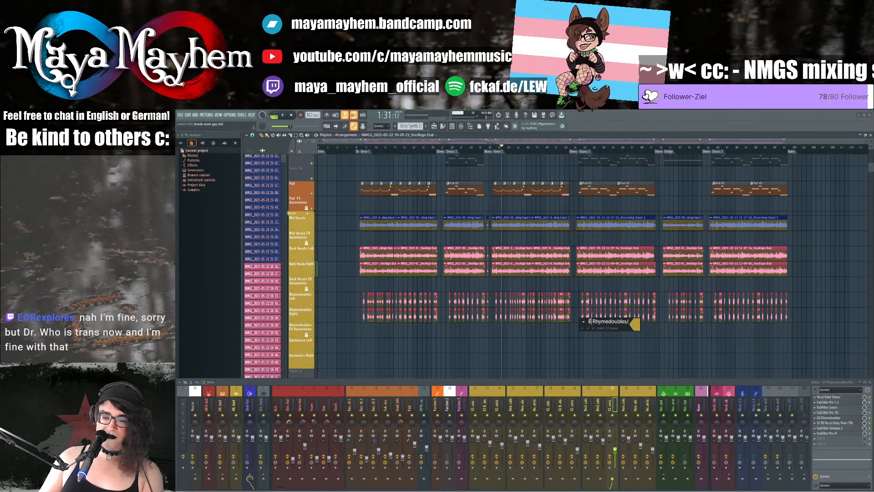
{"action": "type", "text": "dge"}
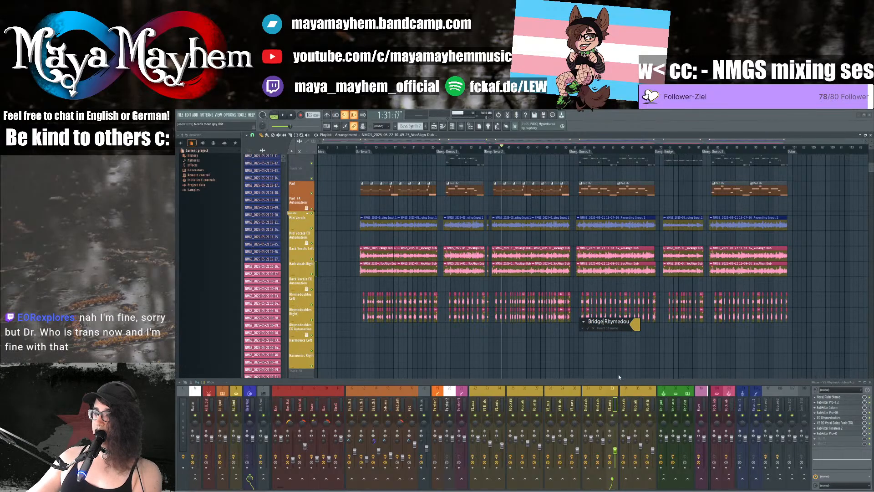
{"action": "key", "text": "Return"}
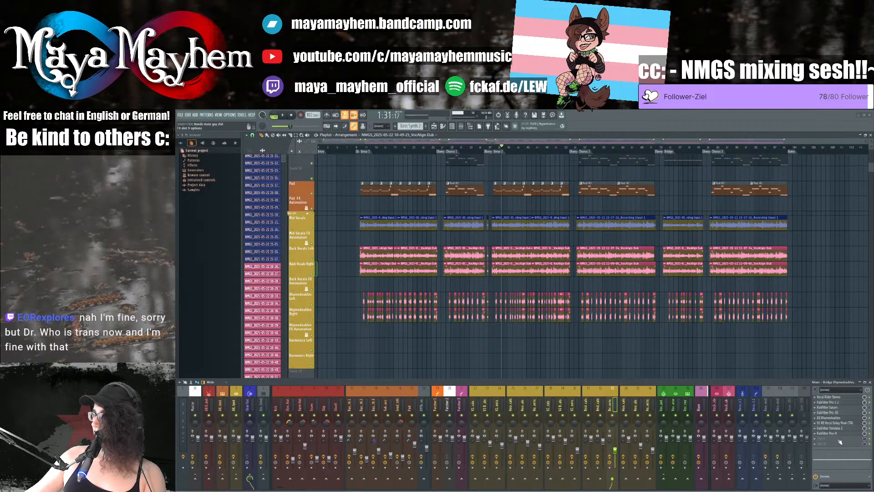
Step: Rename the peak controller effect on the Bridge Rhymedoubles mixer track as Bridge RD Vocal Delay Peak CTRL
{"action": "left_click", "coordinate": [816, 423]}
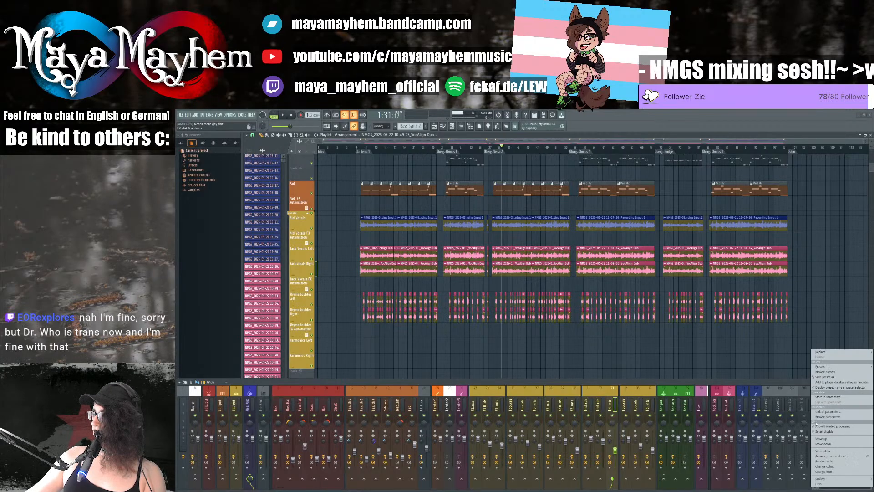
{"action": "left_click", "coordinate": [831, 455]}
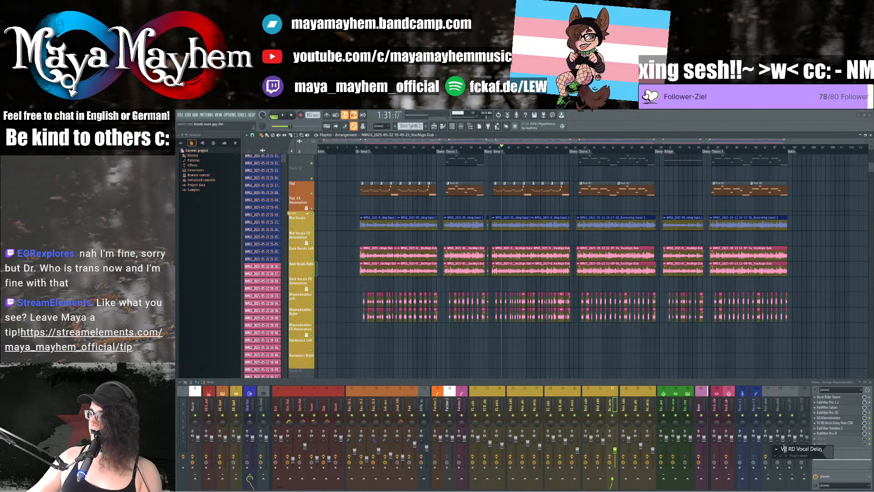
{"action": "type", "text": "Bridge"}
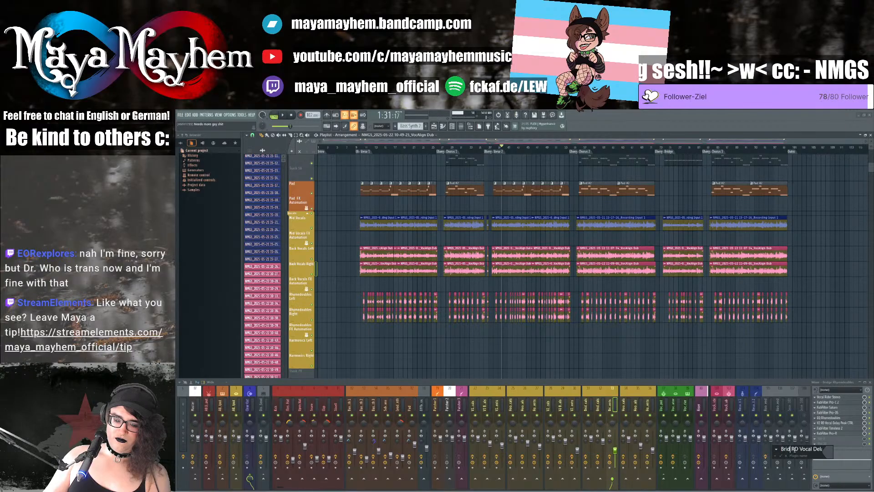
{"action": "key", "text": "Return"}
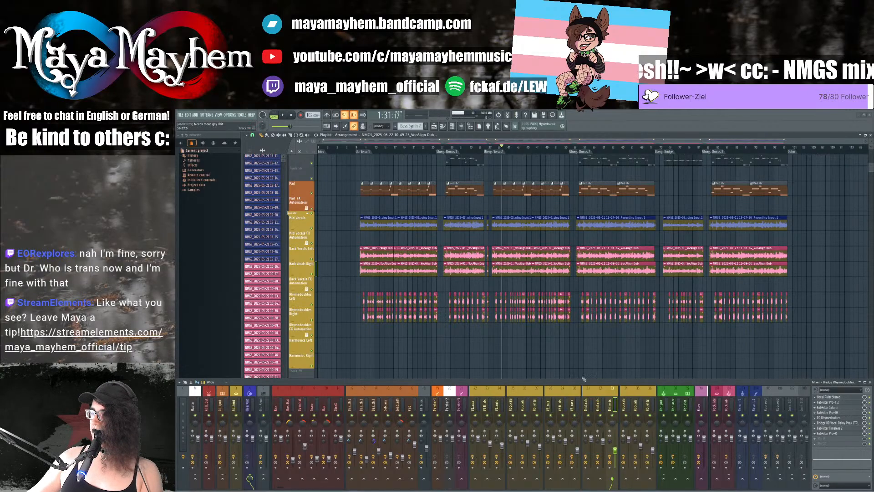
Step: Rename the peak controller effect on the Bridge Back Vocals mixer track as Bridge Back Vocal Delay Peak CTRL
{"action": "left_click", "coordinate": [599, 404]}
{"action": "right_click", "coordinate": [825, 430]}
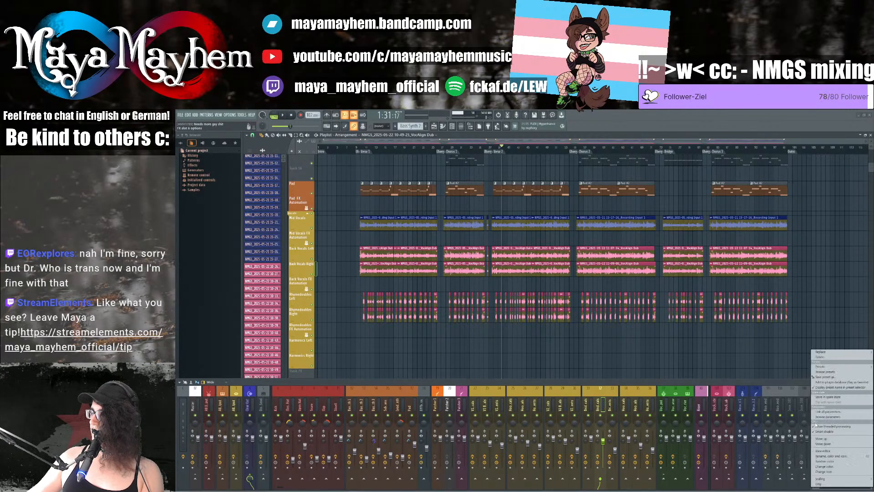
{"action": "left_click", "coordinate": [822, 456]}
{"action": "left_click_drag", "start_coordinate": [783, 450], "coordinate": [777, 450]}
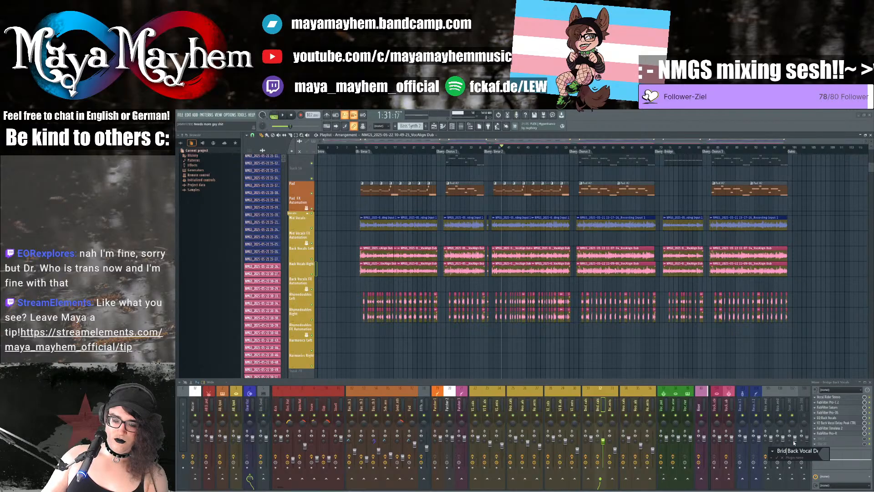
{"action": "key", "text": "Return"}
Step: Link the Wet Level of FabFilter Timeless 2 on Bridge Back Vocals to Bridge Back Vocal Delay Peak CTRL - Peak and check the link
{"action": "left_click", "coordinate": [591, 406]}
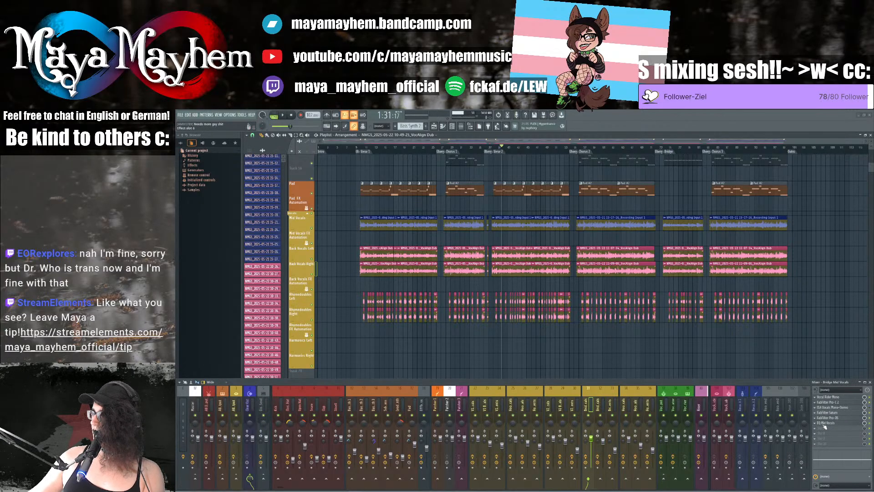
{"action": "key", "text": "Right"}
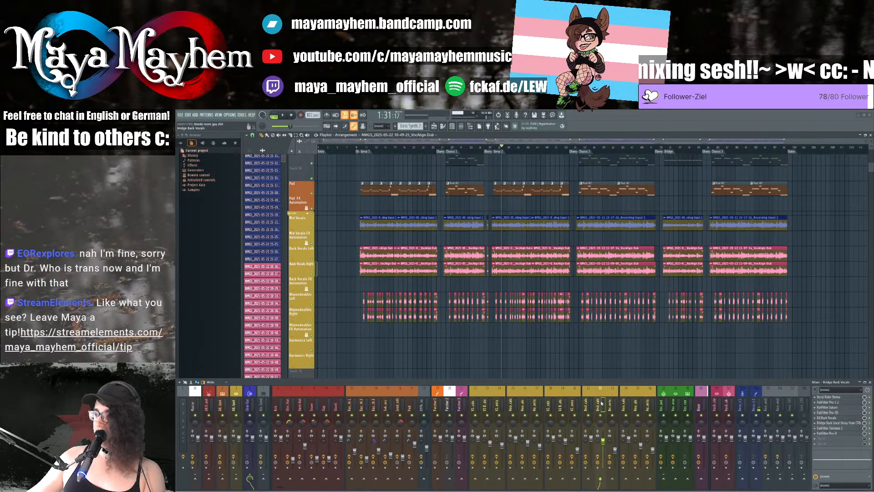
{"action": "left_click", "coordinate": [832, 429]}
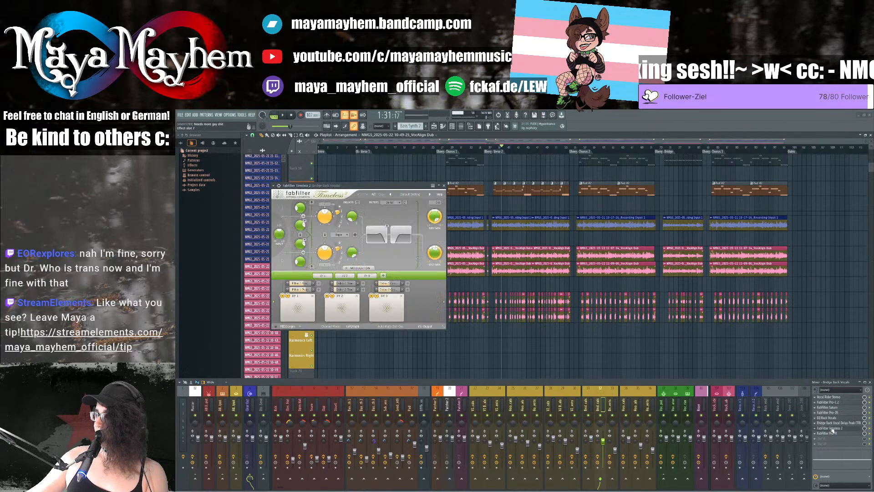
{"action": "right_click", "coordinate": [433, 259]}
{"action": "left_click", "coordinate": [455, 299]}
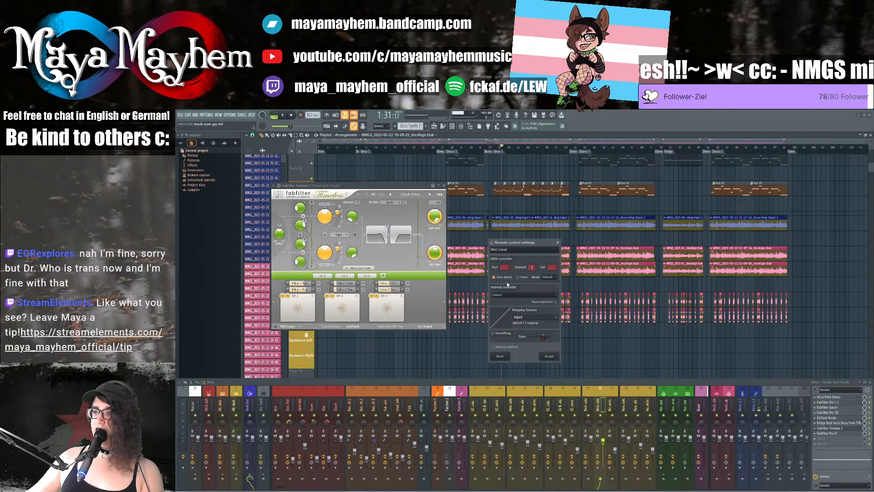
{"action": "left_click", "coordinate": [513, 295]}
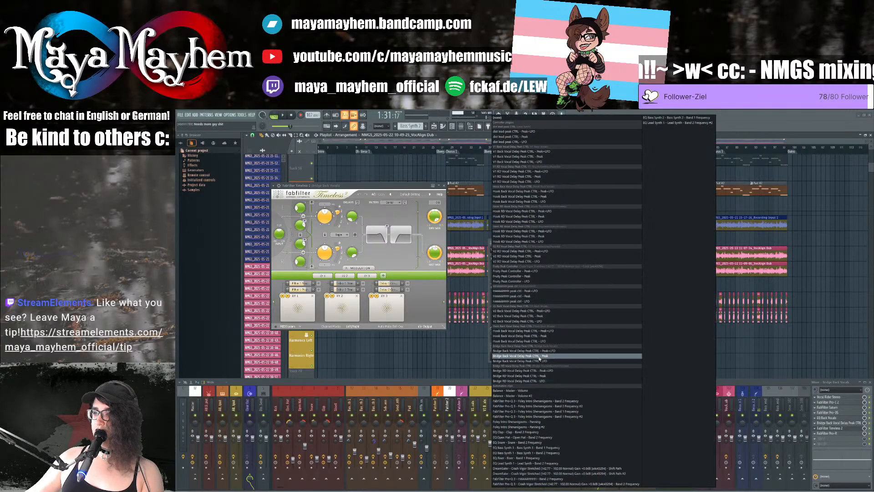
{"action": "left_click", "coordinate": [524, 356]}
{"action": "left_click", "coordinate": [549, 356]}
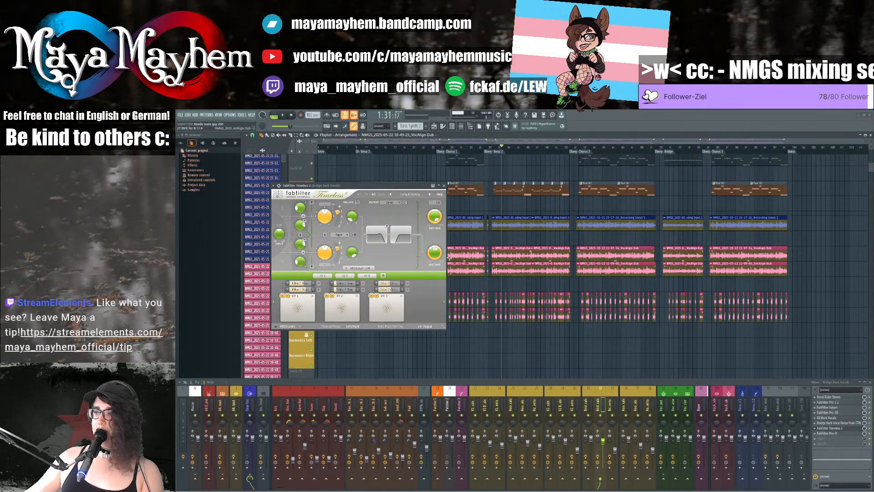
{"action": "right_click", "coordinate": [436, 252]}
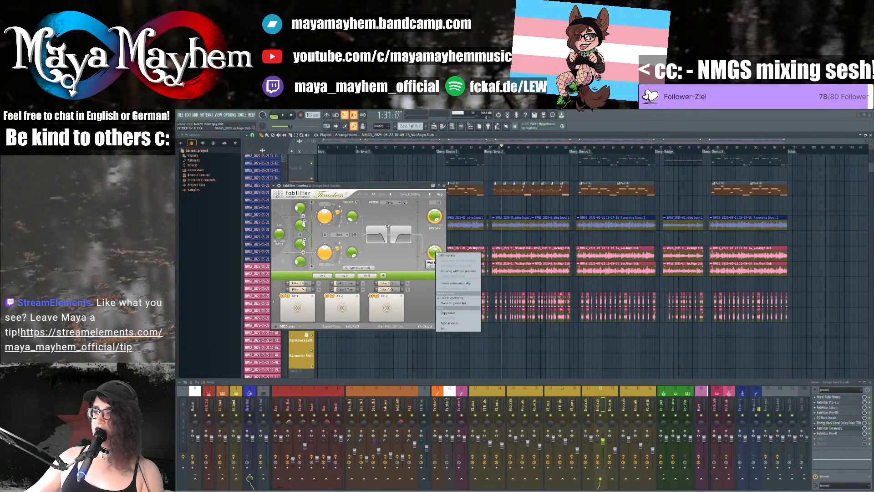
{"action": "left_click", "coordinate": [456, 297]}
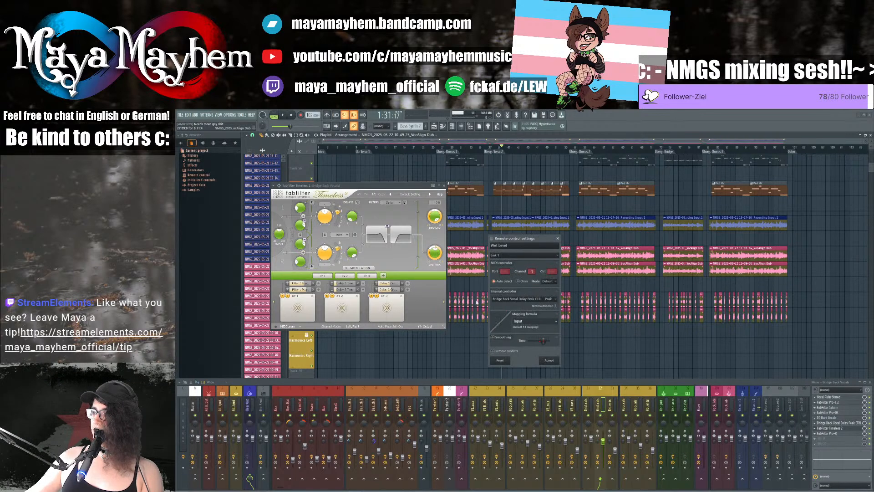
{"action": "left_click", "coordinate": [558, 238]}
Step: Link the Wet Pan of the Bridge Back Vocals delay to the internal controller Bridge Back Vocal Delay Peak CTRL - LFO
{"action": "right_click", "coordinate": [432, 250]}
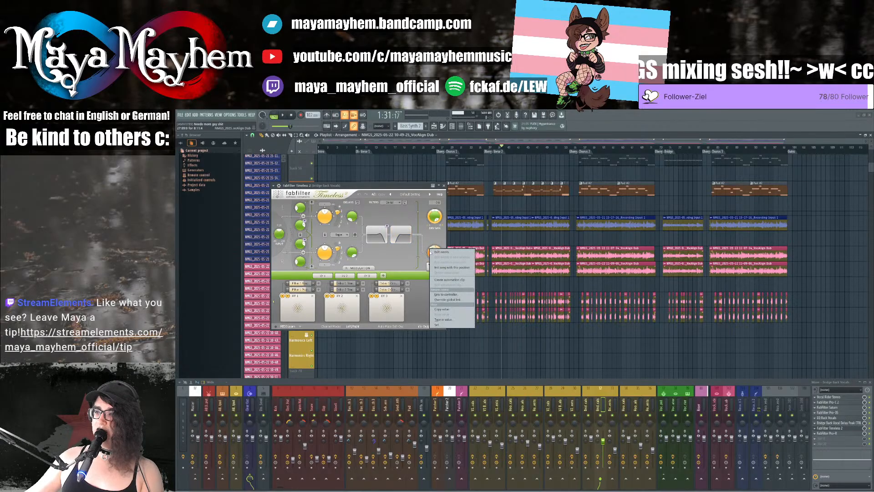
{"action": "left_click", "coordinate": [450, 289]}
{"action": "left_click", "coordinate": [524, 295]}
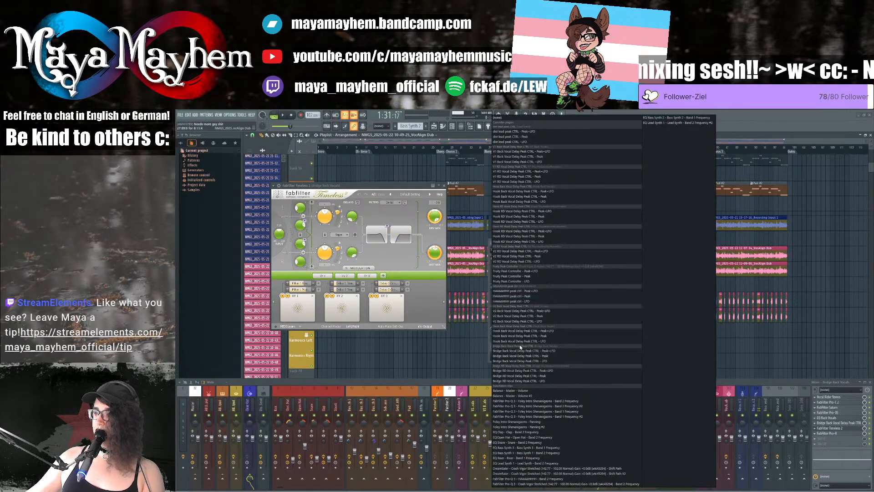
{"action": "left_click", "coordinate": [570, 362]}
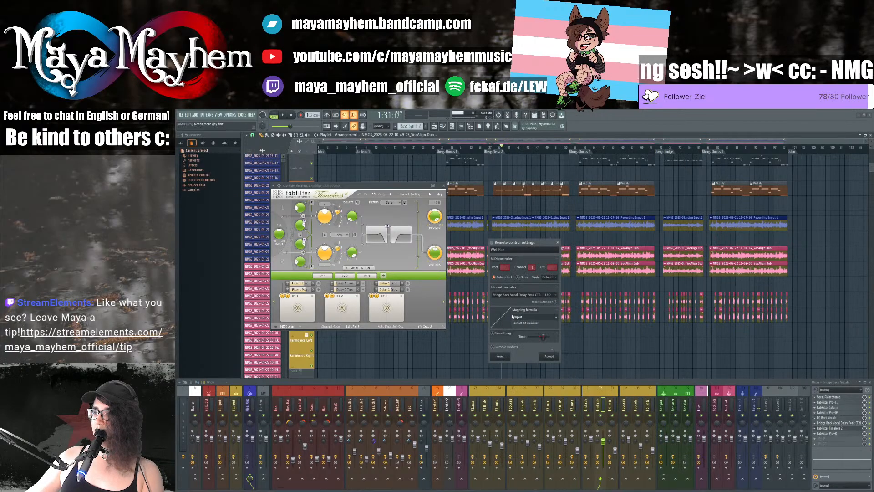
{"action": "left_click", "coordinate": [550, 356]}
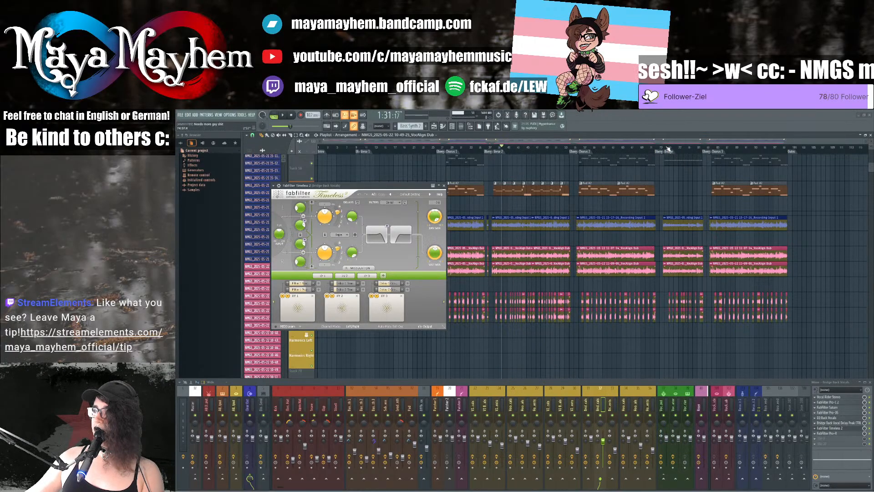
Step: Link the Wet Level of FabFilter Timeless 2 on Bridge Rhymedoubles to the internal controller Bridge RD Vocal Delay Peak CTRL - Peak
{"action": "left_click", "coordinate": [444, 185]}
{"action": "left_click", "coordinate": [614, 405]}
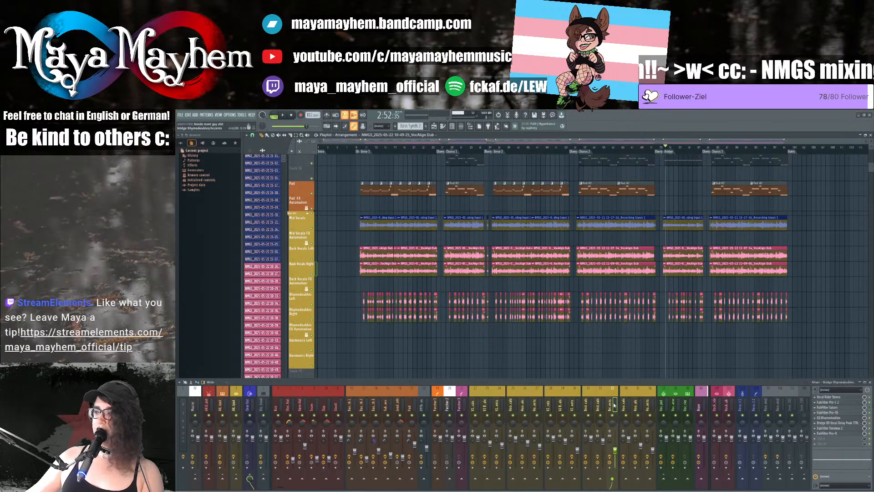
{"action": "left_click", "coordinate": [827, 429]}
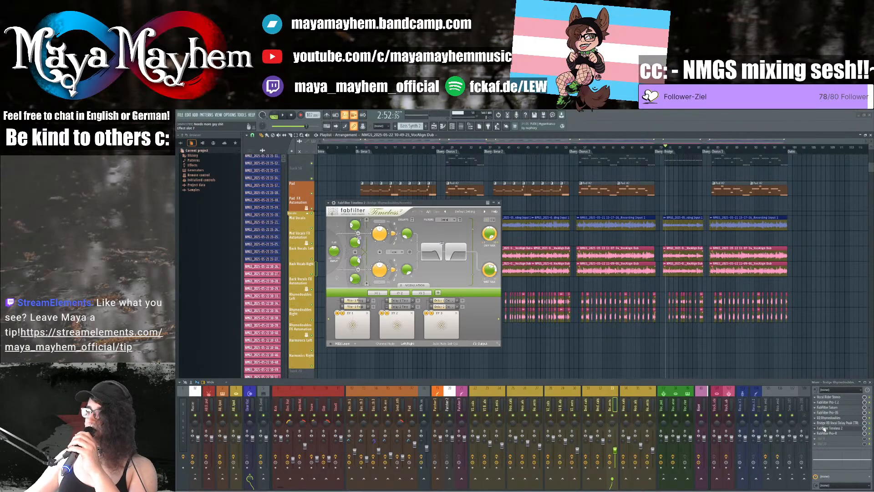
{"action": "right_click", "coordinate": [489, 270]}
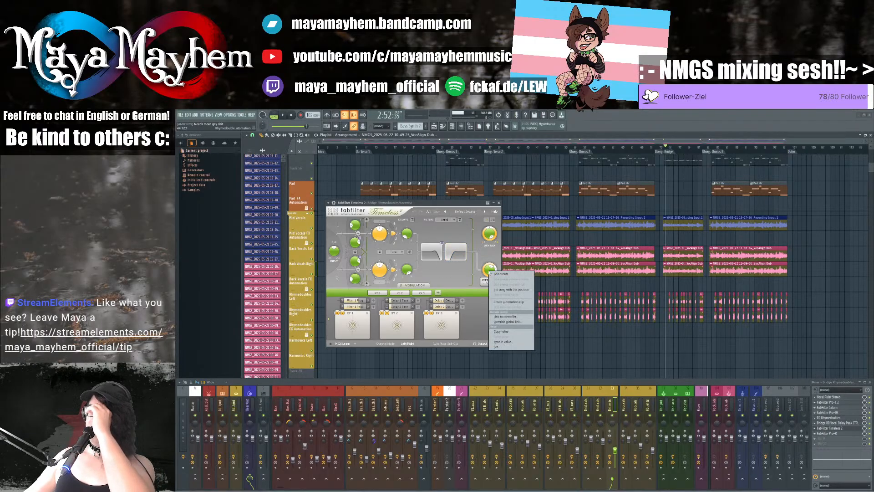
{"action": "left_click", "coordinate": [501, 316]}
{"action": "left_click", "coordinate": [527, 304]}
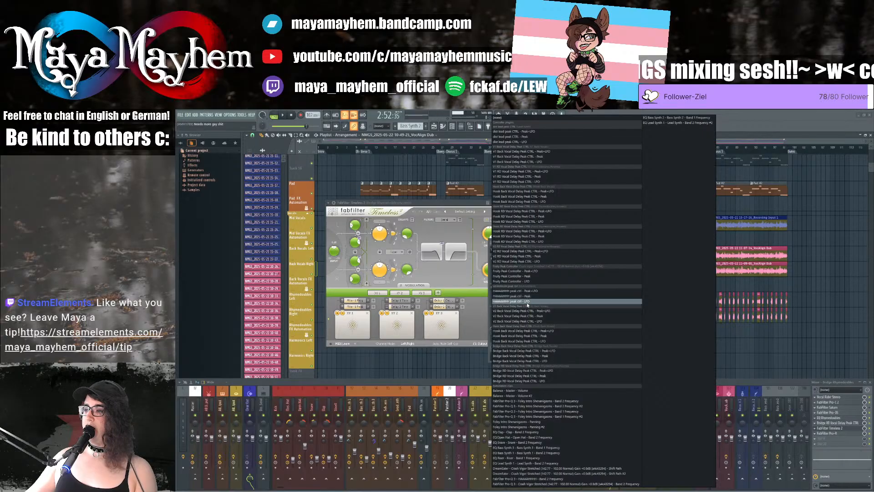
{"action": "left_click", "coordinate": [557, 376]}
{"action": "left_click", "coordinate": [551, 357]}
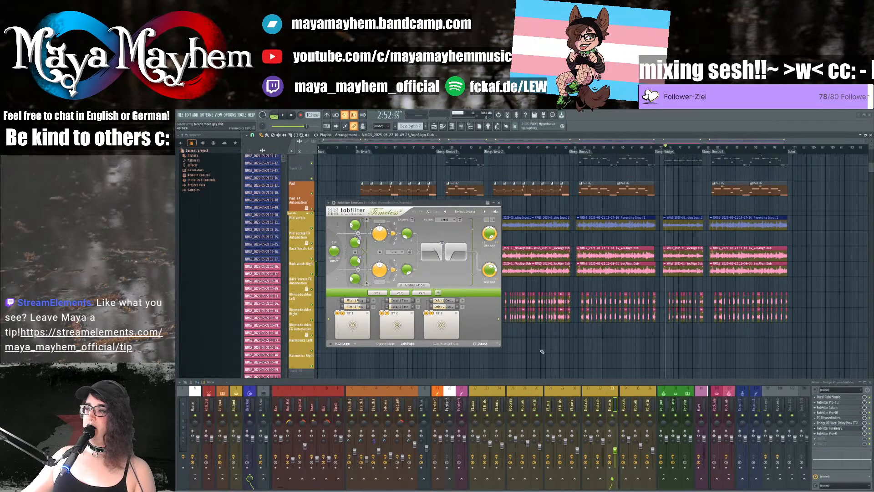
Step: Link the Wet Pan of the Bridge Rhymedoubles delay to Bridge RD Vocal Delay Peak CTRL - LFO and briefly play the Bridge
{"action": "right_click", "coordinate": [489, 271]}
{"action": "left_click", "coordinate": [512, 314]}
{"action": "left_click", "coordinate": [535, 297]}
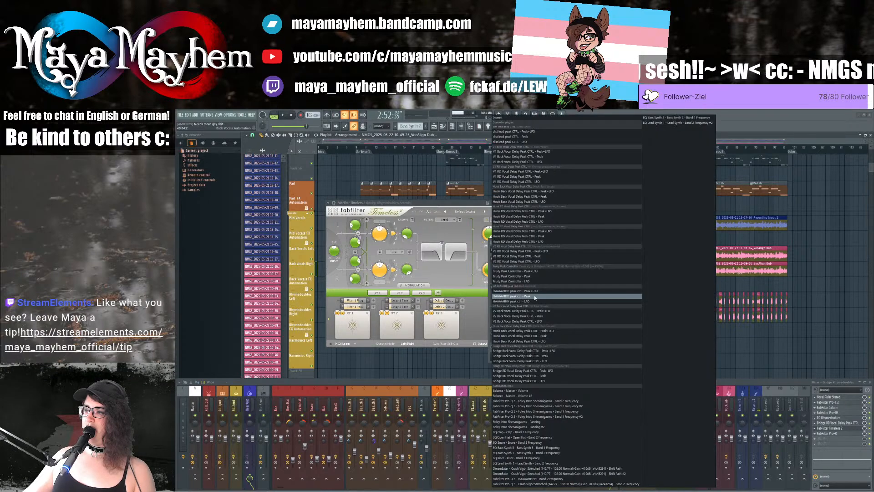
{"action": "left_click", "coordinate": [537, 381]}
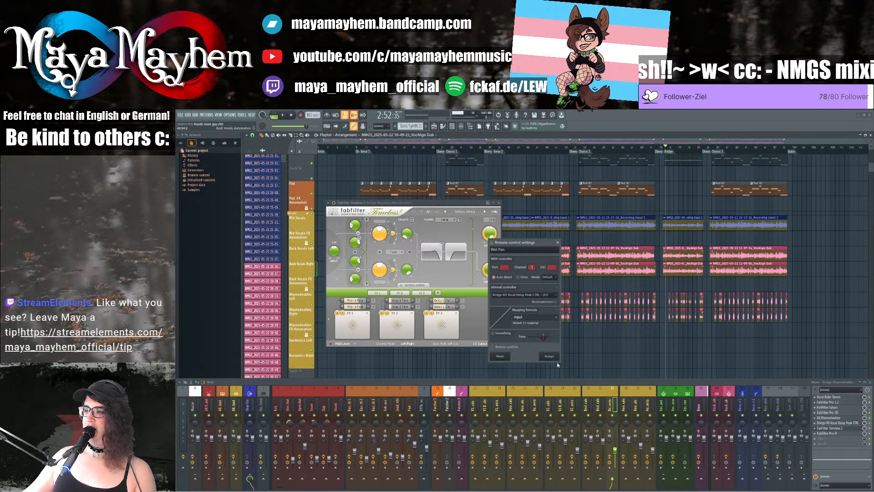
{"action": "left_click", "coordinate": [557, 359]}
{"action": "left_click", "coordinate": [499, 203]}
{"action": "key", "text": "space"}
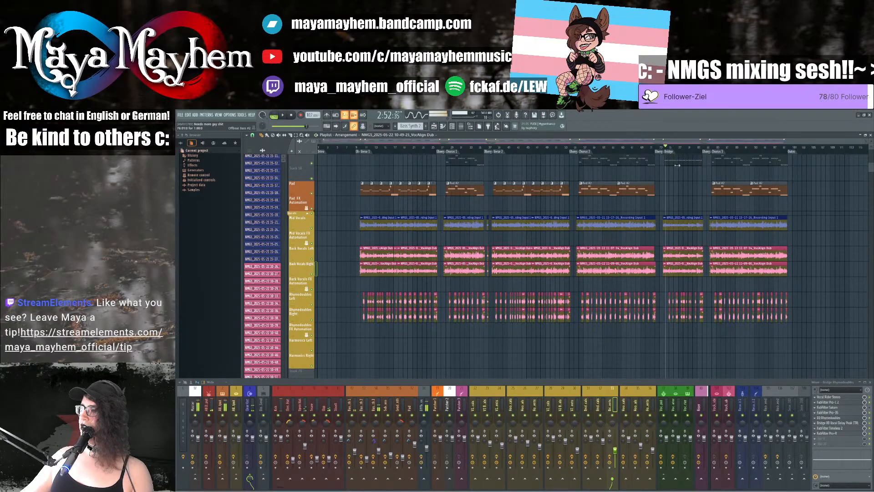
{"action": "key", "text": "space"}
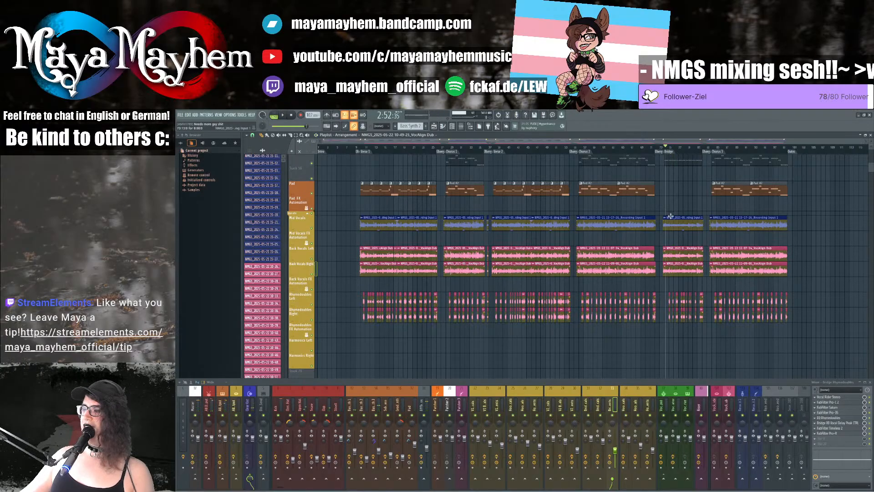
Step: Route the Bridge section's mid vocal clip to the Bridge Mid Vocals mixer track and its back vocal clip to Bridge Back Vocals
{"action": "double_click", "coordinate": [674, 220]}
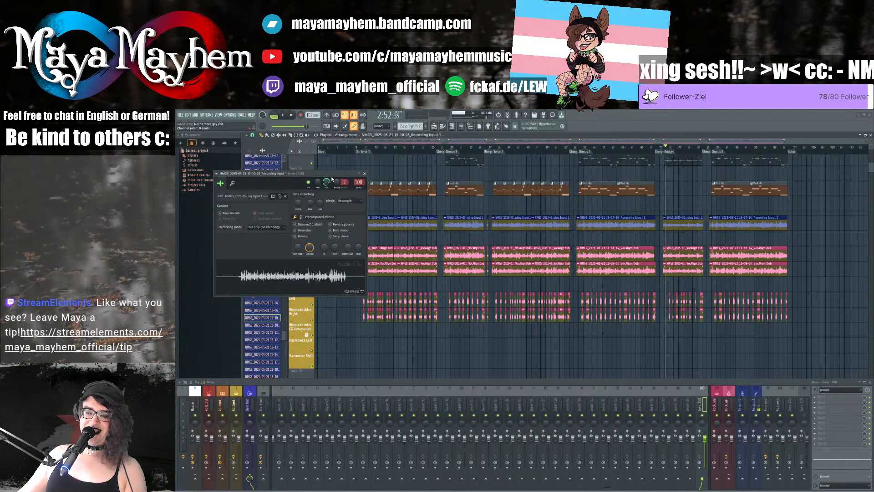
{"action": "left_click_drag", "start_coordinate": [362, 181], "coordinate": [362, 214]}
{"action": "left_click", "coordinate": [684, 260]}
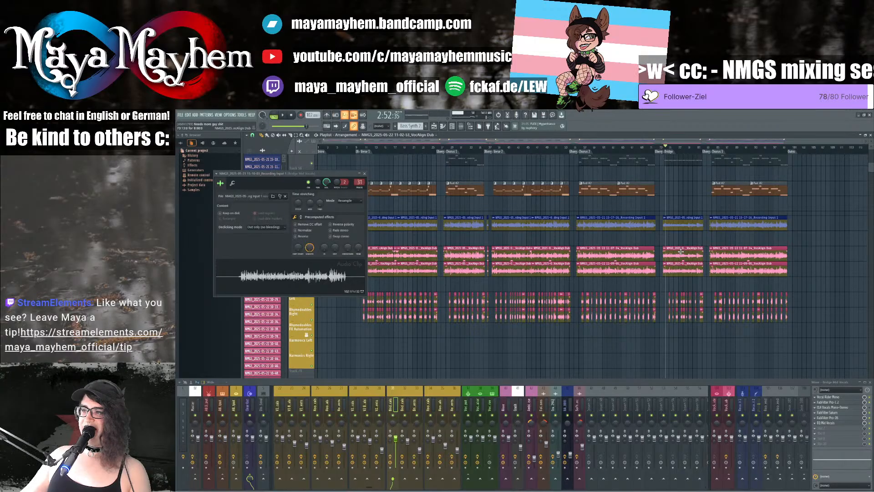
{"action": "left_click_drag", "start_coordinate": [361, 182], "coordinate": [361, 167]}
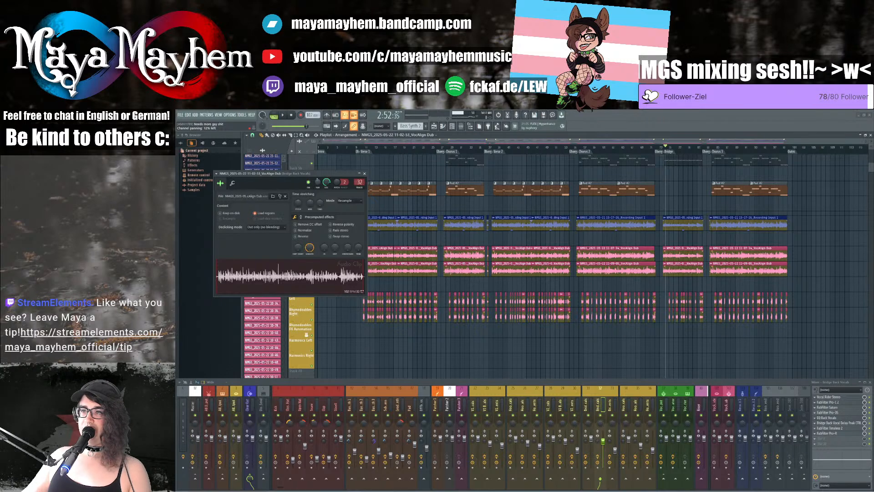
Step: Route the bridge's right back vocal clip to mixer track 32 and pan it to the right
{"action": "double_click", "coordinate": [690, 271]}
{"action": "left_click_drag", "start_coordinate": [365, 190], "coordinate": [365, 173]}
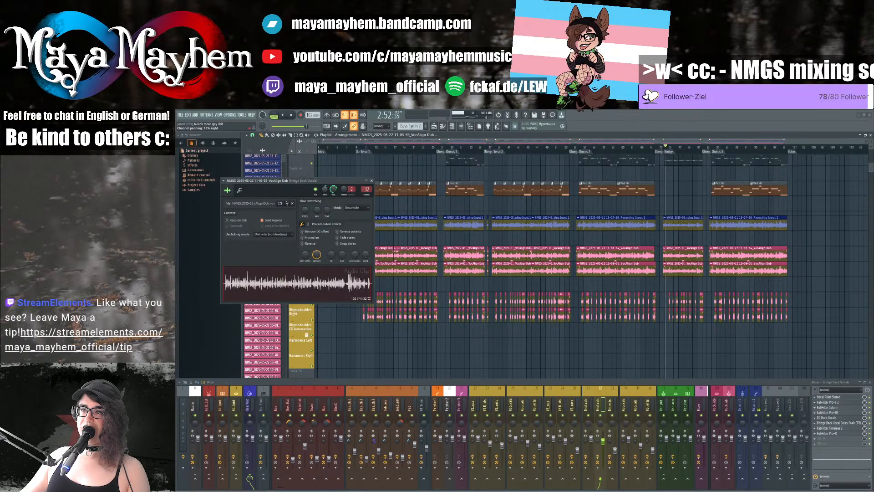
{"action": "left_click", "coordinate": [372, 180]}
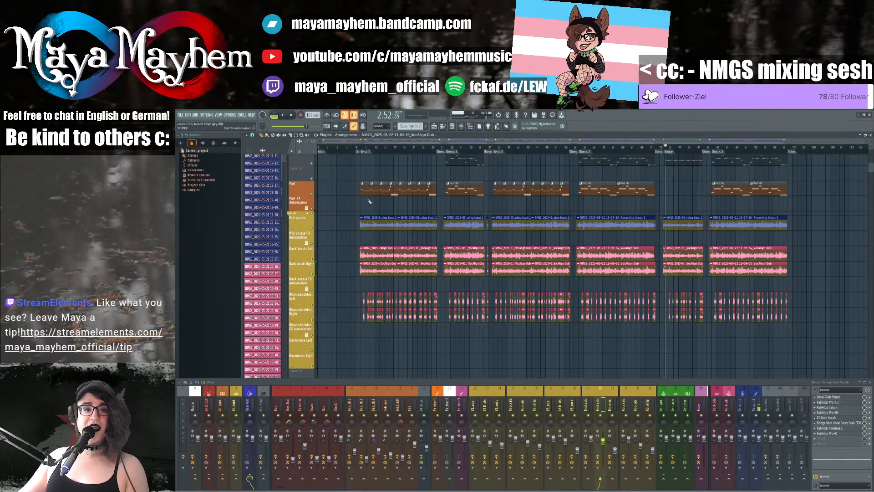
Step: Route the bridge's left and right rhyme double clips to mixer track 33, panning each to its own side
{"action": "scroll", "coordinate": [660, 285], "scroll_direction": "up", "scroll_amount": 5}
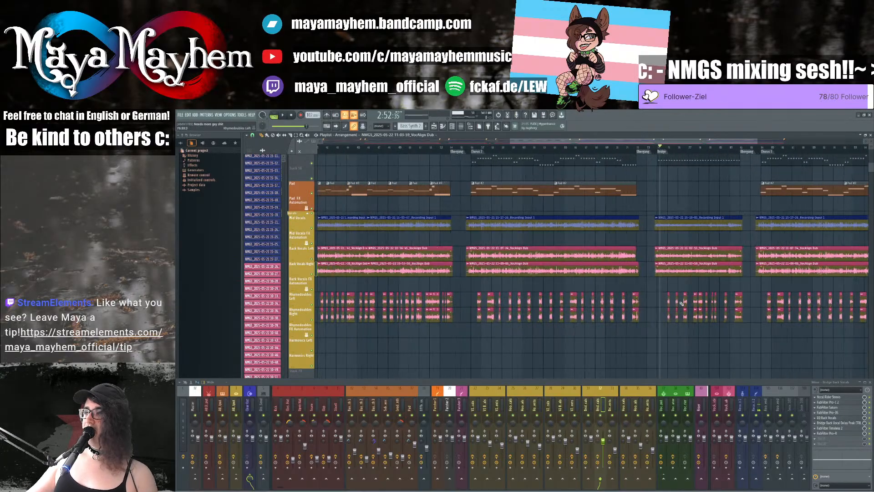
{"action": "double_click", "coordinate": [621, 300]}
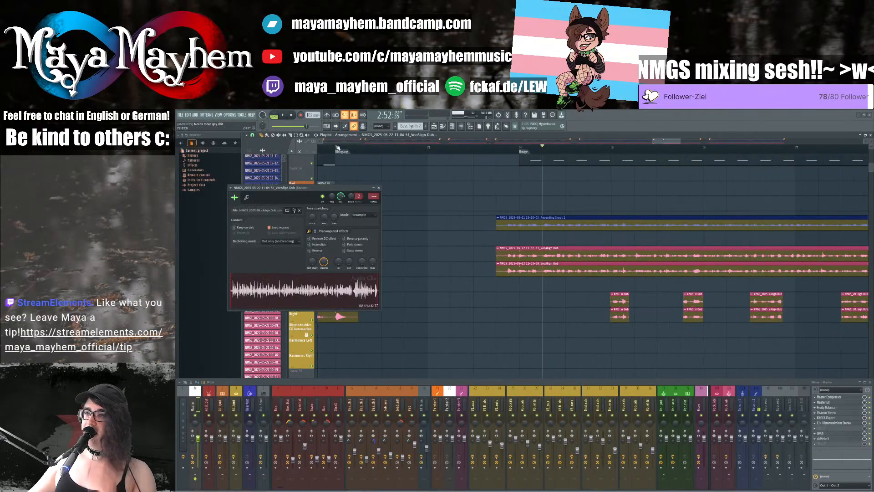
{"action": "left_click_drag", "start_coordinate": [373, 196], "coordinate": [374, 150]}
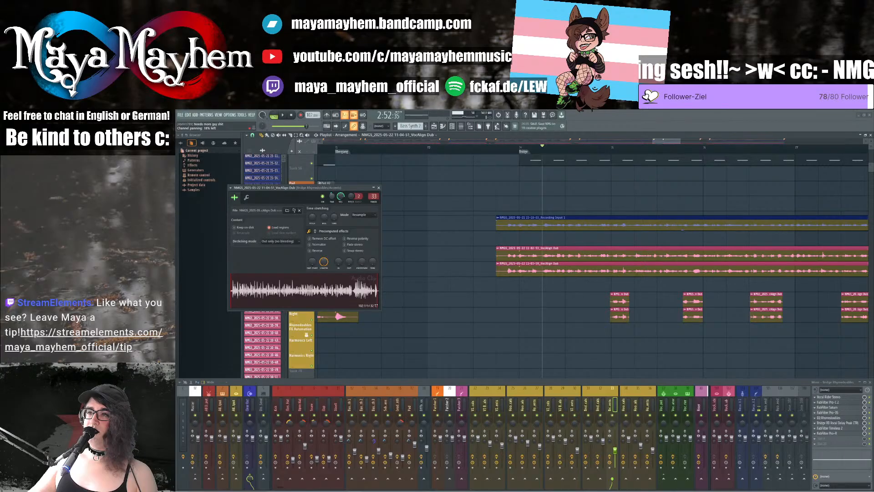
{"action": "double_click", "coordinate": [625, 317]}
{"action": "left_click_drag", "start_coordinate": [327, 145], "coordinate": [327, 98]}
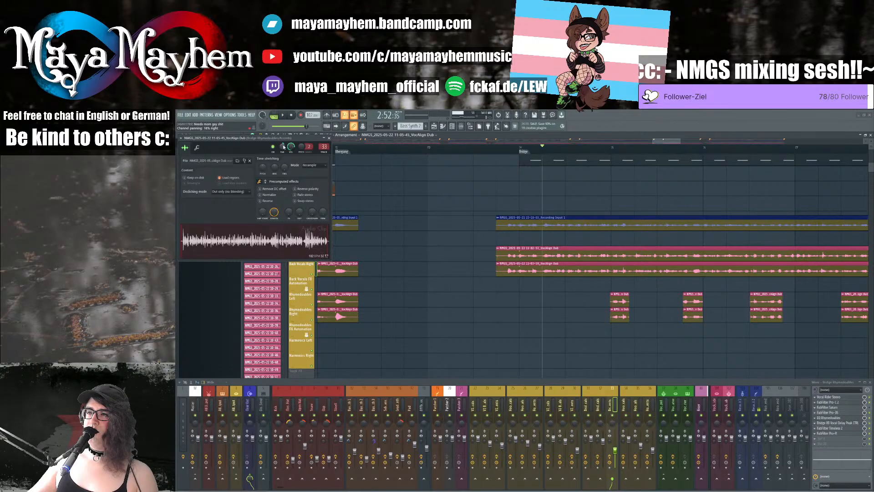
{"action": "left_click", "coordinate": [329, 137]}
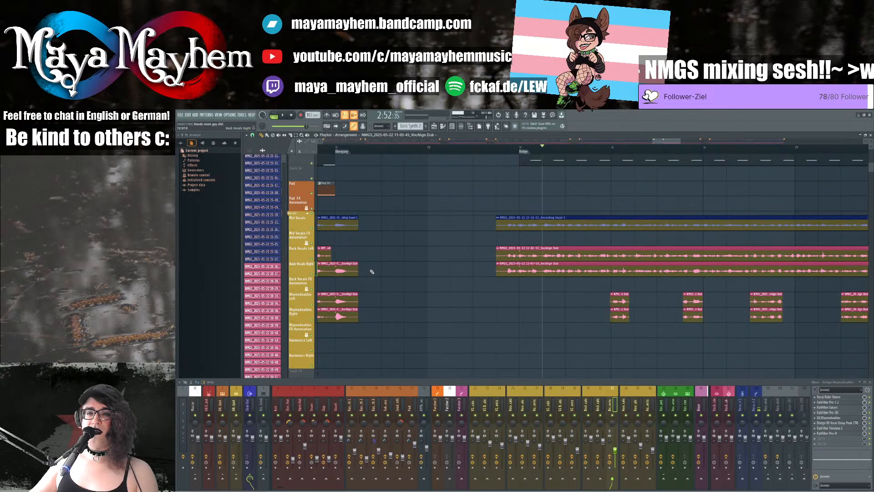
Step: Play the song from just before the bridge and listen to how the bridge back vocals sit in the mix
{"action": "scroll", "coordinate": [372, 272], "scroll_direction": "down", "scroll_amount": 6}
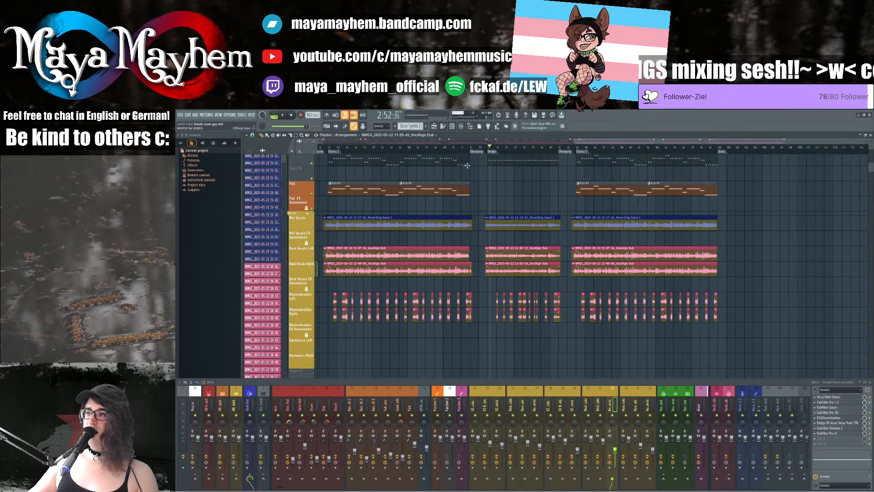
{"action": "scroll", "coordinate": [469, 163], "scroll_direction": "up", "scroll_amount": 5}
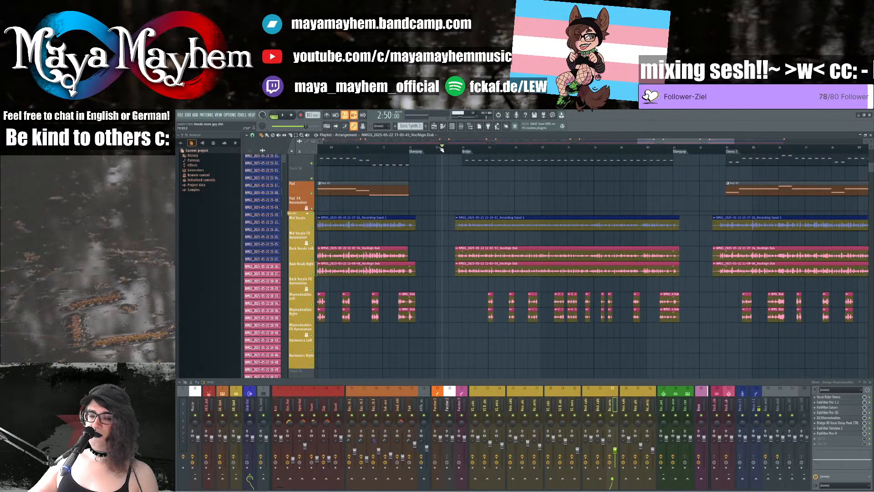
{"action": "key", "text": "space"}
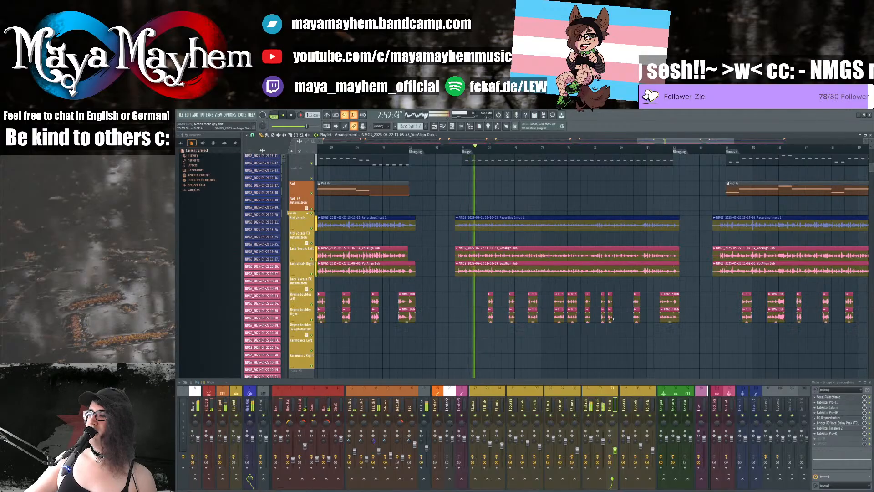
{"action": "left_click", "coordinate": [600, 450]}
{"action": "key", "text": "space"}
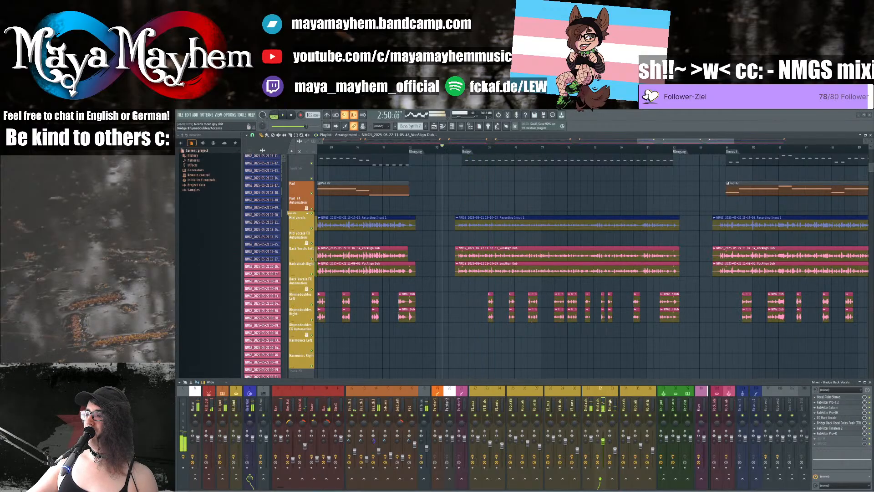
{"action": "left_click", "coordinate": [592, 440]}
{"action": "key", "text": "space"}
{"action": "left_click", "coordinate": [606, 449]}
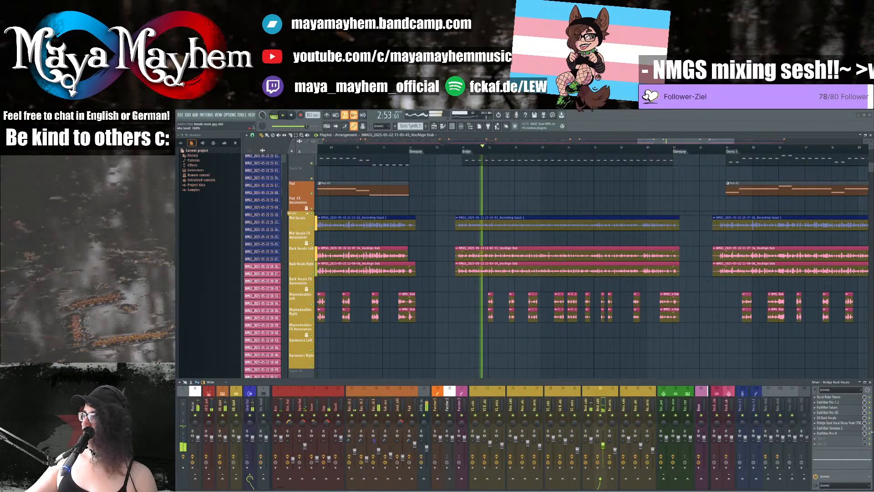
Step: Check the Bridge Back Vocal Delay Peak CTRL and the bridge rhyme doubles mixer track during playback, and stop the song
{"action": "left_click", "coordinate": [840, 423]}
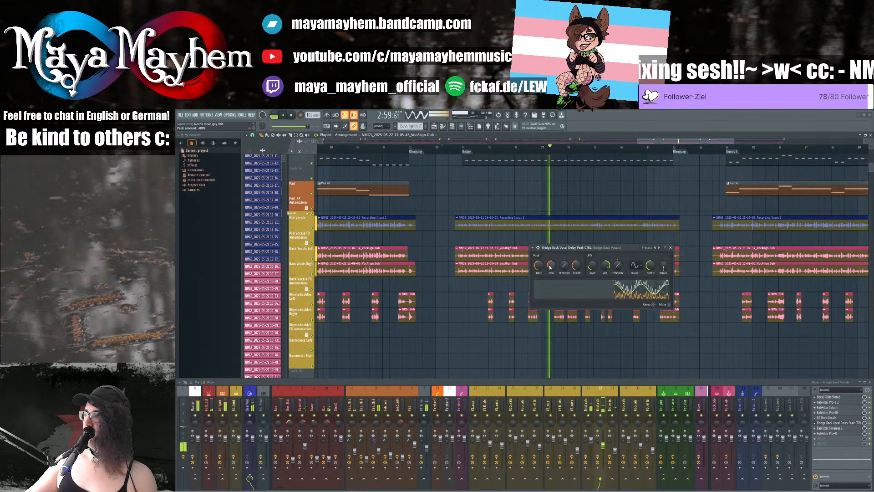
{"action": "left_click", "coordinate": [671, 248]}
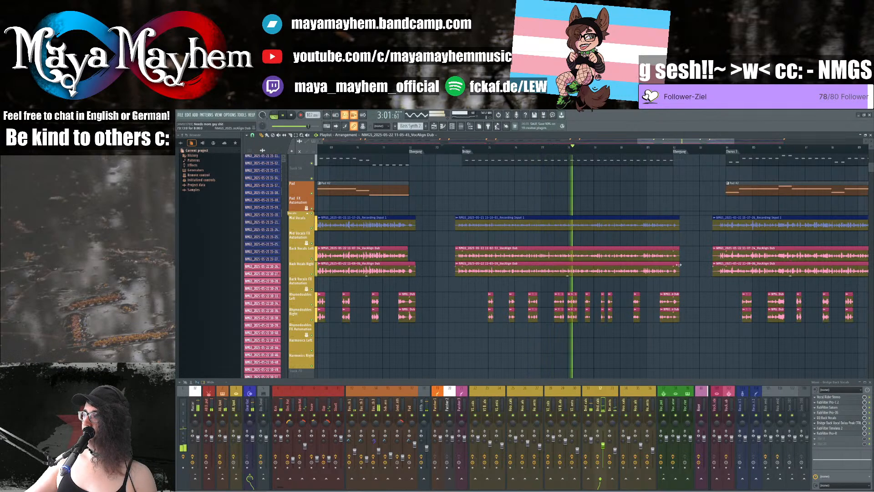
{"action": "left_click_drag", "start_coordinate": [604, 445], "coordinate": [616, 452]}
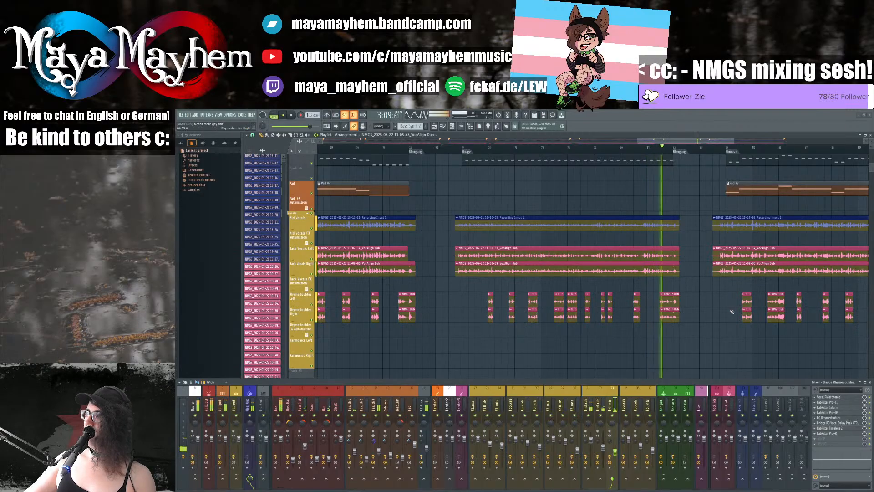
{"action": "key", "text": "space"}
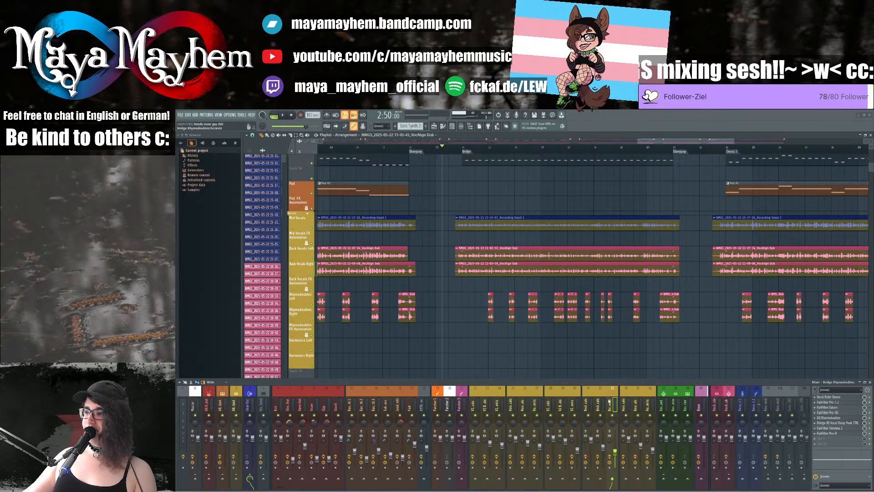
Step: Add the kHs Pitch Shifter effect to the Bridge Mid Vocals mixer track
{"action": "left_click", "coordinate": [589, 403]}
{"action": "scroll", "coordinate": [527, 144], "scroll_direction": "up", "scroll_amount": 4}
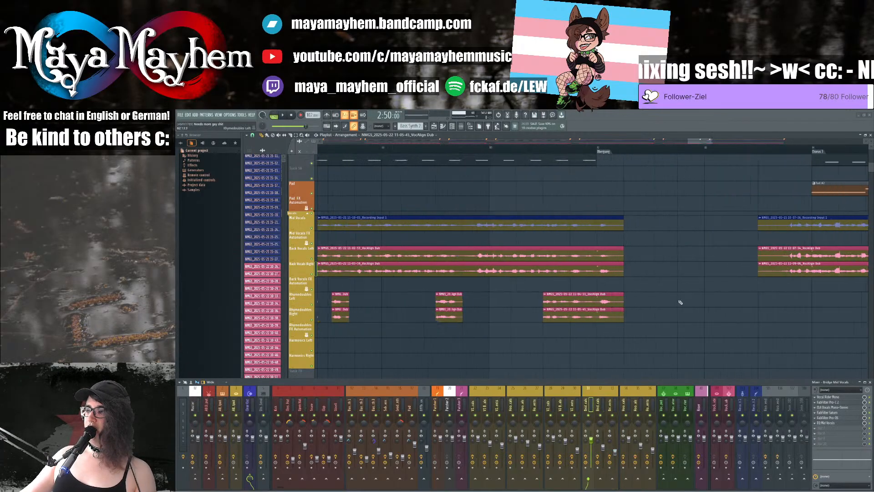
{"action": "left_click", "coordinate": [545, 149]}
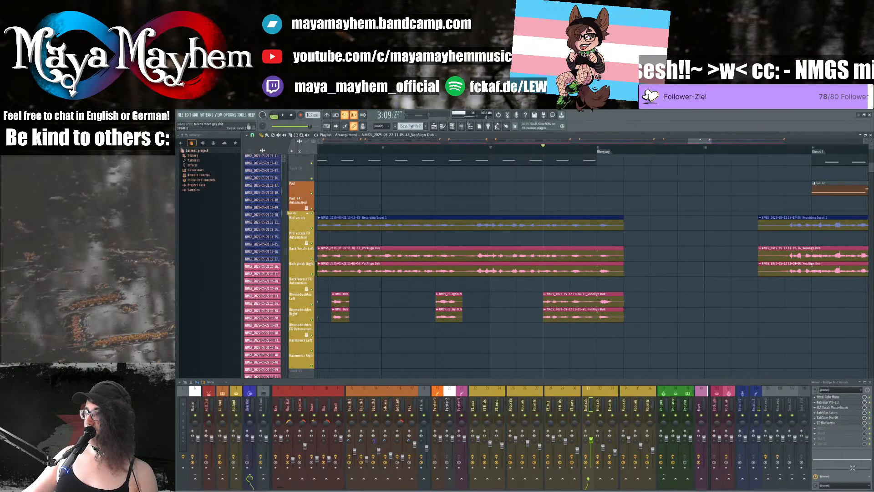
{"action": "left_click", "coordinate": [820, 431]}
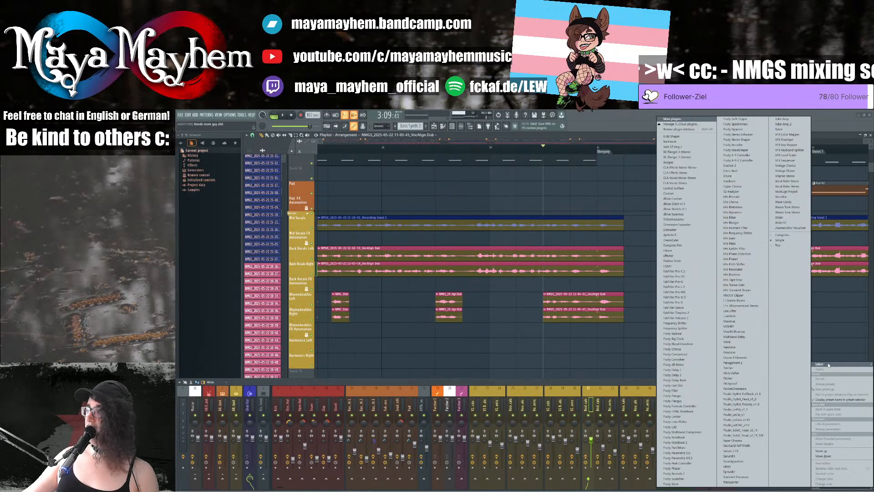
{"action": "left_click", "coordinate": [755, 264]}
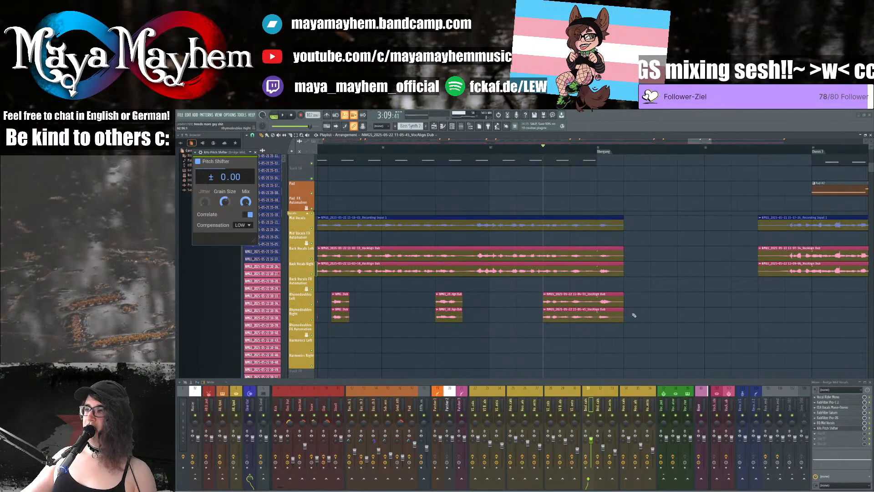
Step: Create an automation clip for the Pitch Shifter's mix level just before the bridge vocals and place it on the Mid Vocals FX Automation track
{"action": "scroll", "coordinate": [634, 315], "scroll_direction": "down", "scroll_amount": 1}
{"action": "scroll", "coordinate": [661, 309], "scroll_direction": "down", "scroll_amount": 1}
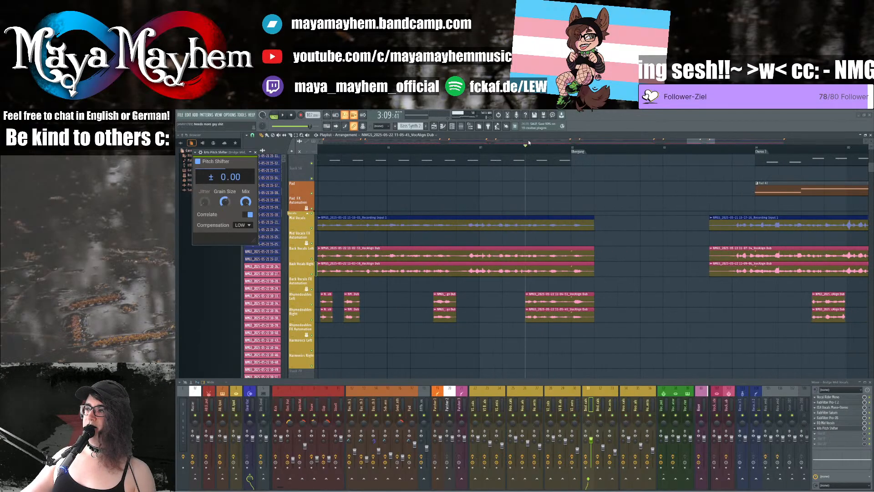
{"action": "mouse_move", "coordinate": [703, 141]}
{"action": "left_mouse_down"}
{"action": "mouse_move", "coordinate": [675, 138]}
{"action": "mouse_move", "coordinate": [704, 133]}
{"action": "left_mouse_up"}
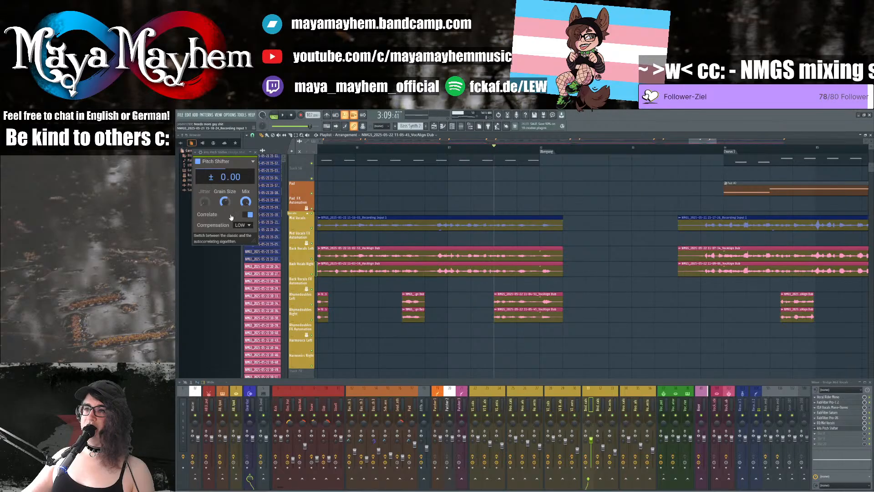
{"action": "left_click_drag", "start_coordinate": [696, 142], "coordinate": [511, 150]}
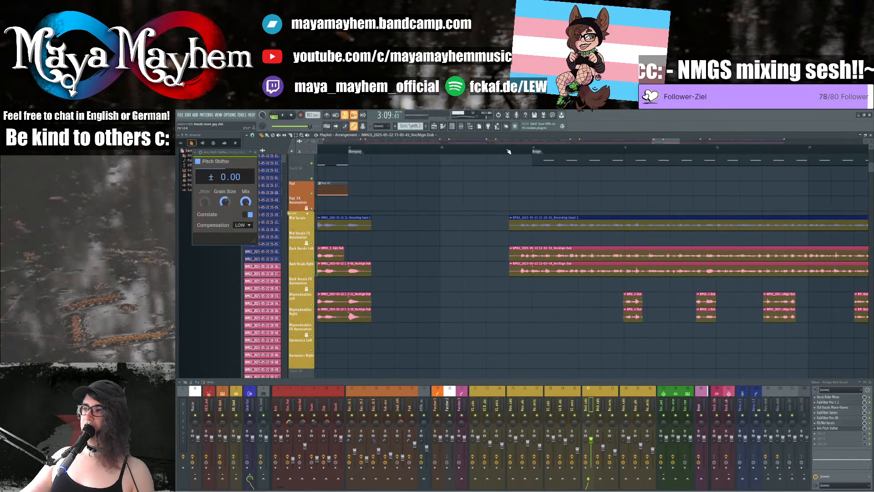
{"action": "left_click", "coordinate": [487, 147]}
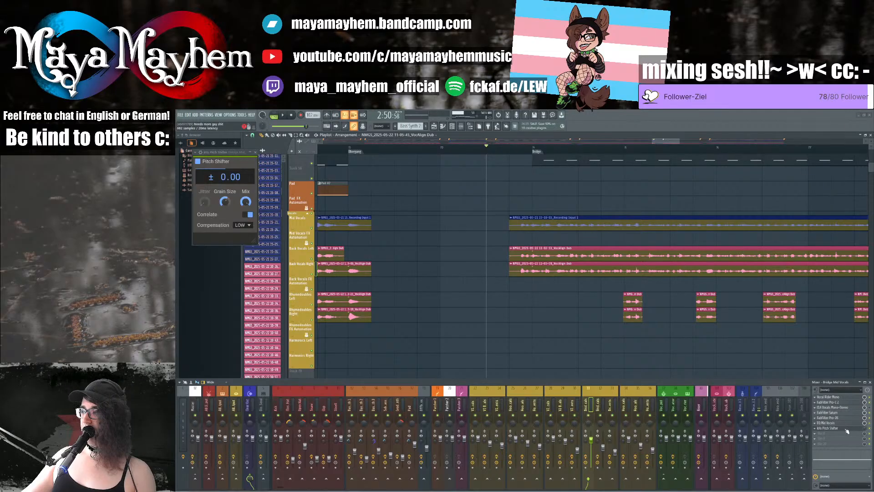
{"action": "right_click", "coordinate": [868, 429]}
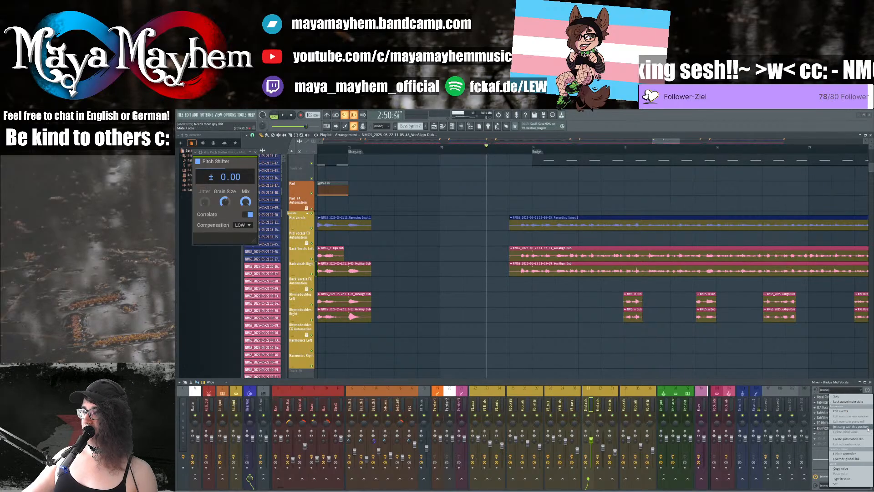
{"action": "left_click", "coordinate": [867, 427]}
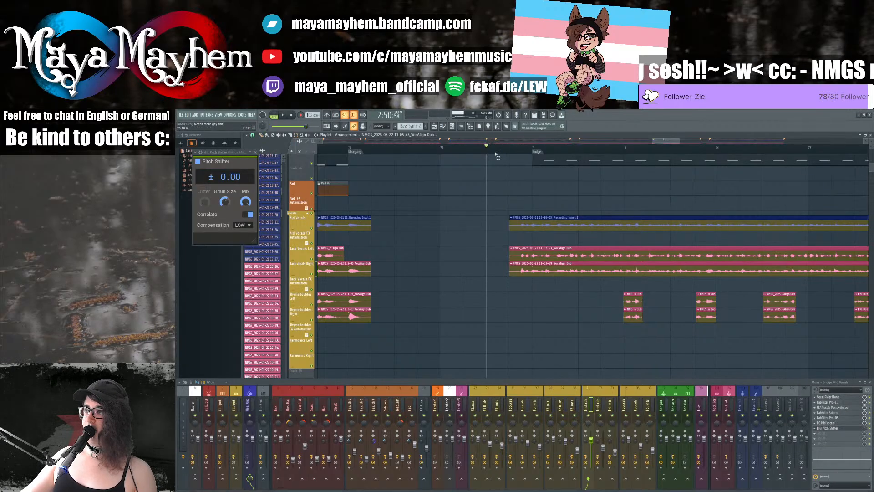
{"action": "left_click_drag", "start_coordinate": [487, 149], "coordinate": [511, 149]}
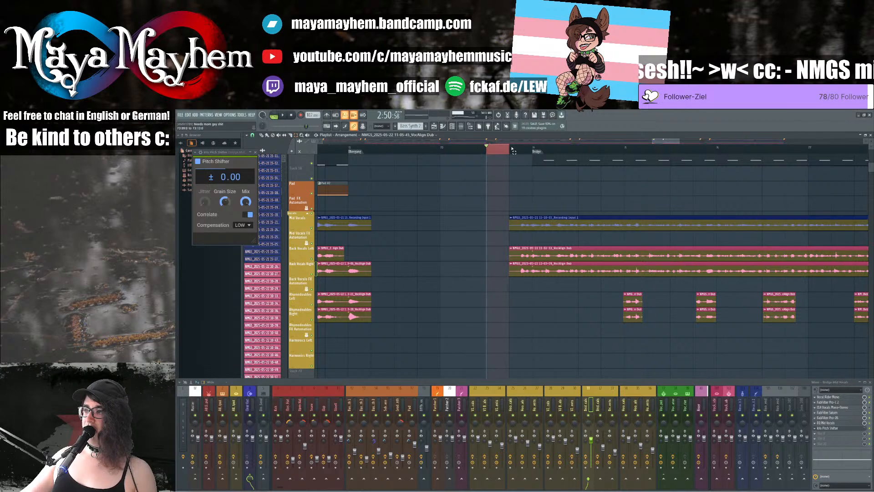
{"action": "right_click", "coordinate": [866, 428]}
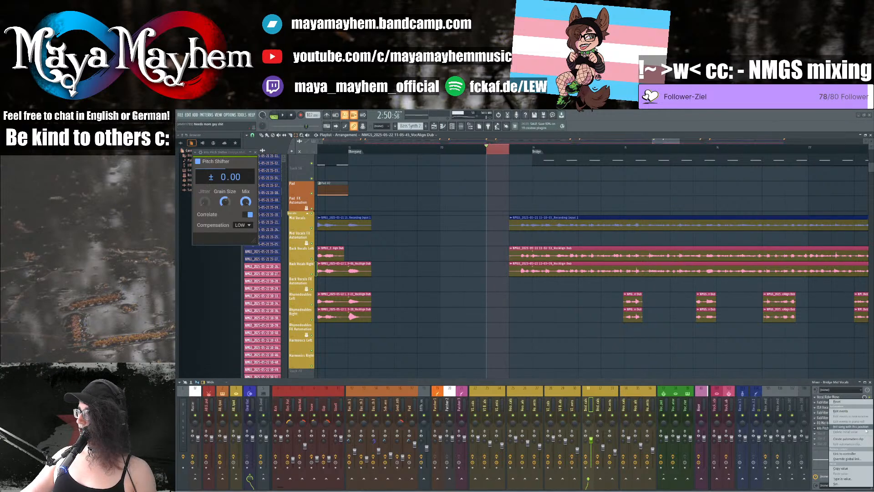
{"action": "left_click", "coordinate": [848, 439]}
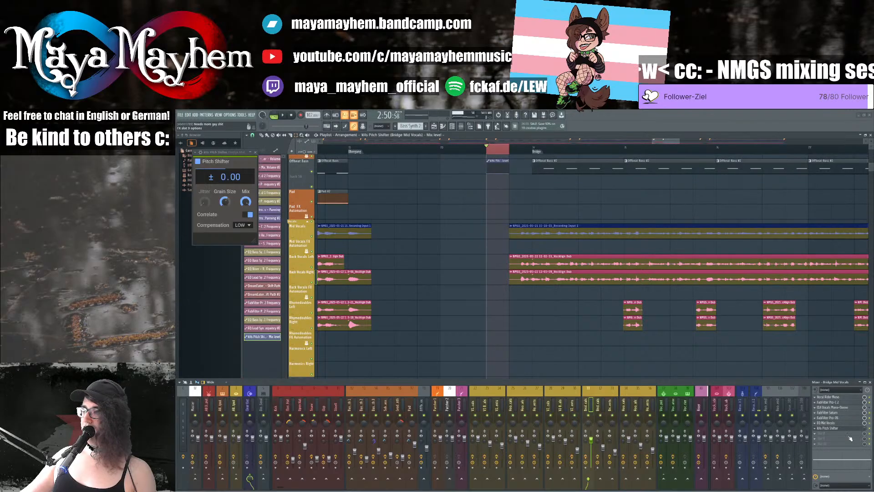
{"action": "left_click_drag", "start_coordinate": [492, 161], "coordinate": [493, 237]}
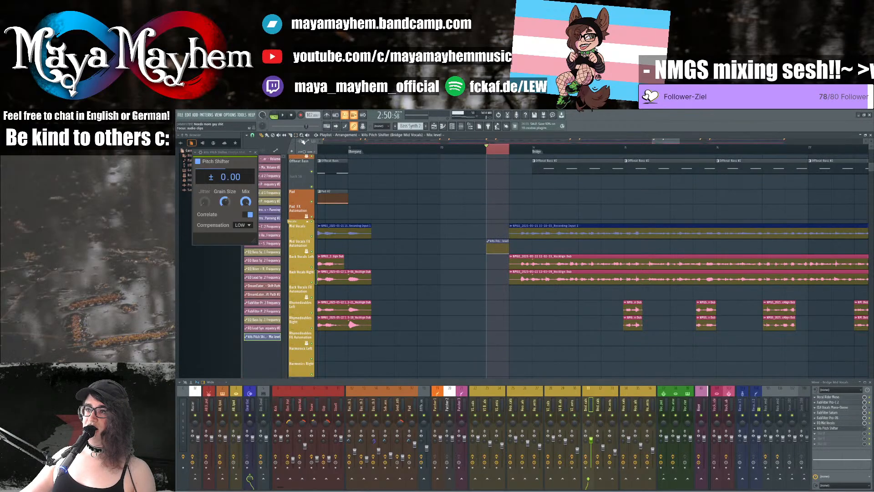
{"action": "double_click", "coordinate": [498, 148]}
Step: Select a short time range near the end of the bridge, starting where the last rhyme doubles clips begin
{"action": "scroll", "coordinate": [498, 147], "scroll_direction": "down", "scroll_amount": 5}
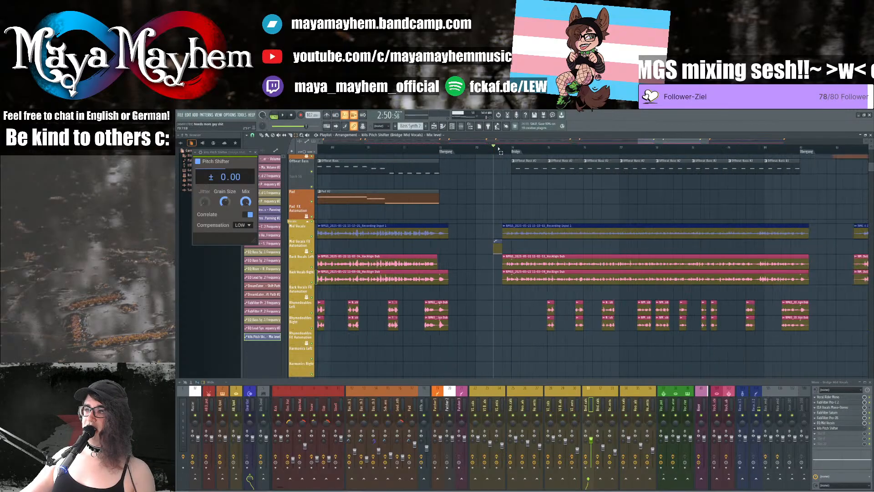
{"action": "scroll", "coordinate": [595, 239], "scroll_direction": "up", "scroll_amount": 5}
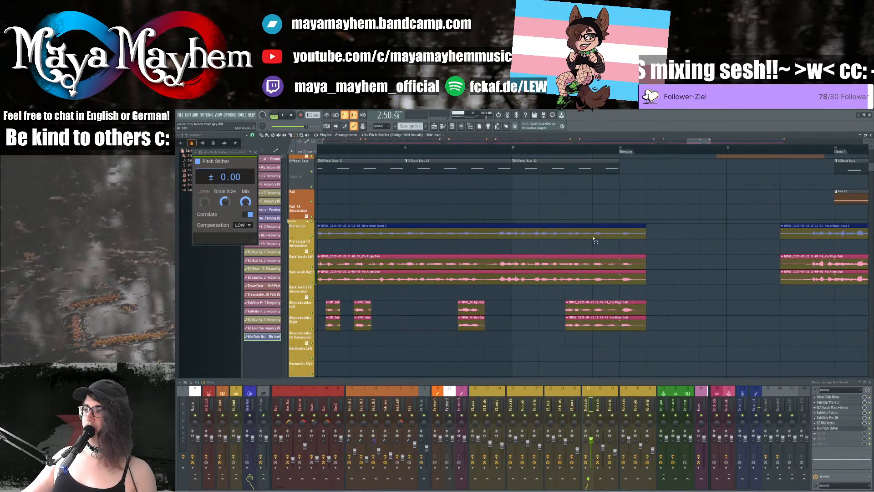
{"action": "left_click_drag", "start_coordinate": [565, 149], "coordinate": [592, 151]}
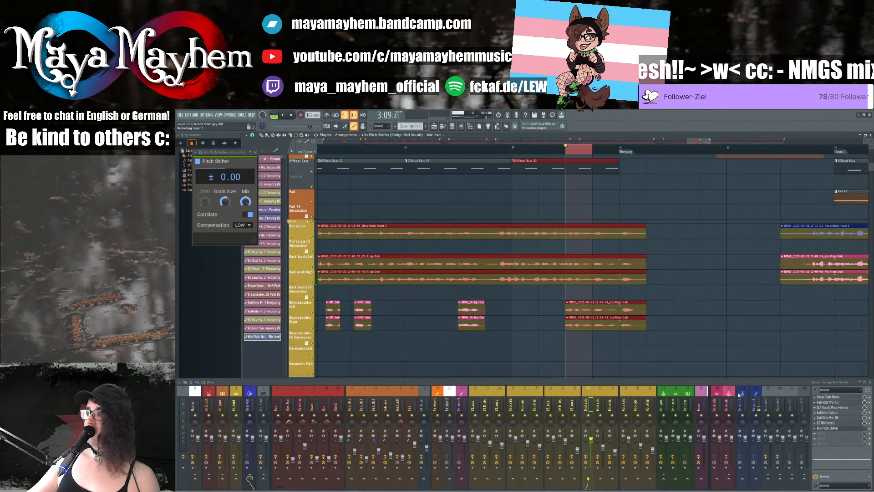
{"action": "right_click", "coordinate": [866, 429]}
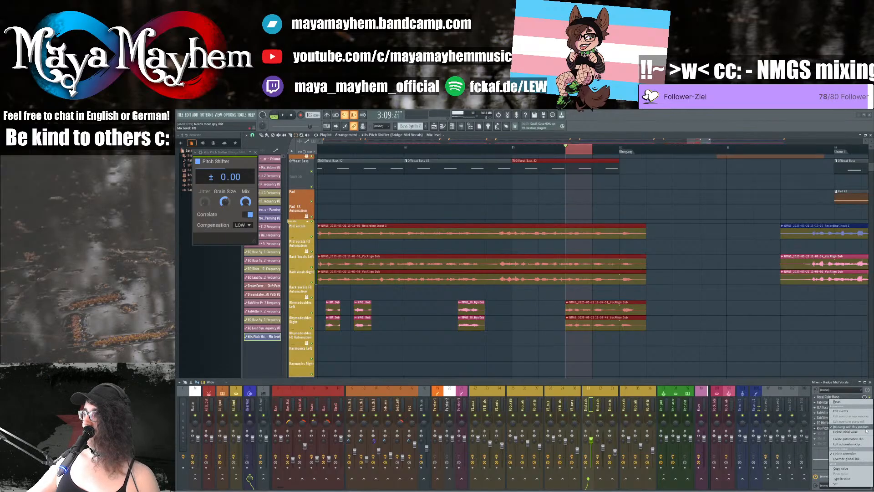
{"action": "left_click", "coordinate": [862, 444]}
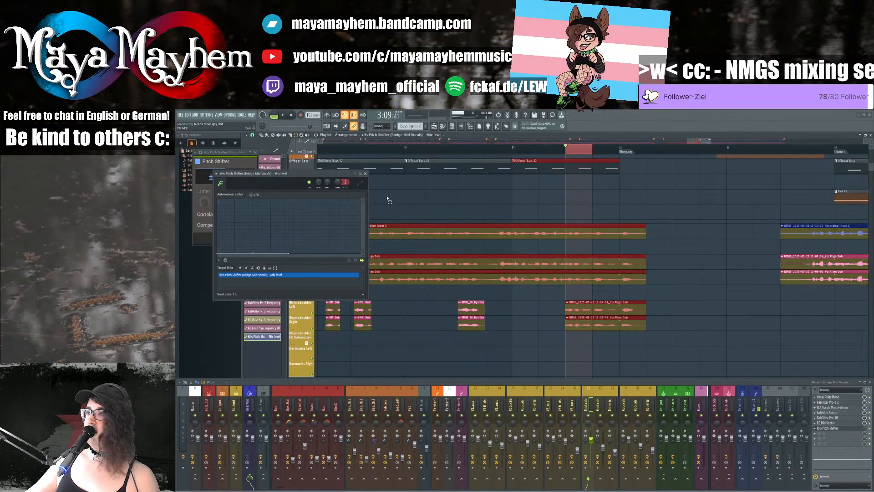
{"action": "left_click", "coordinate": [365, 174]}
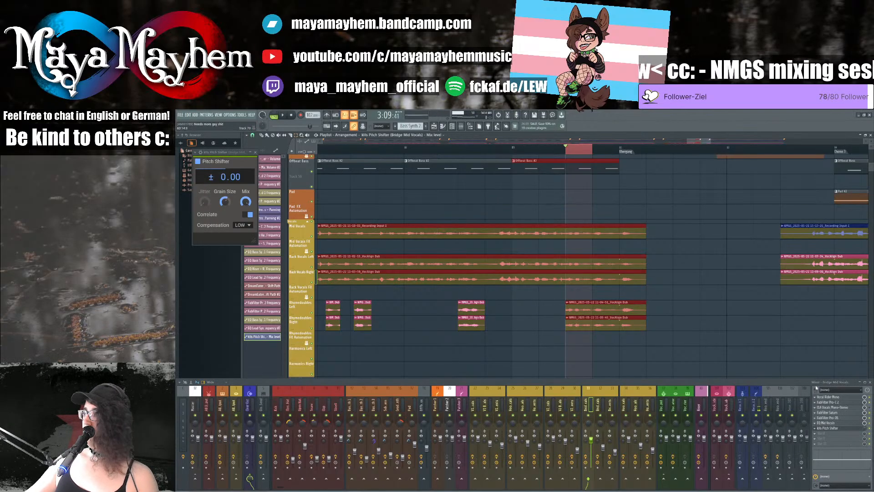
Step: Create a second automation clip for the Pitch Shifter's mix level over the selected range and place it on the Mid Vocals FX Automation track
{"action": "right_click", "coordinate": [866, 430]}
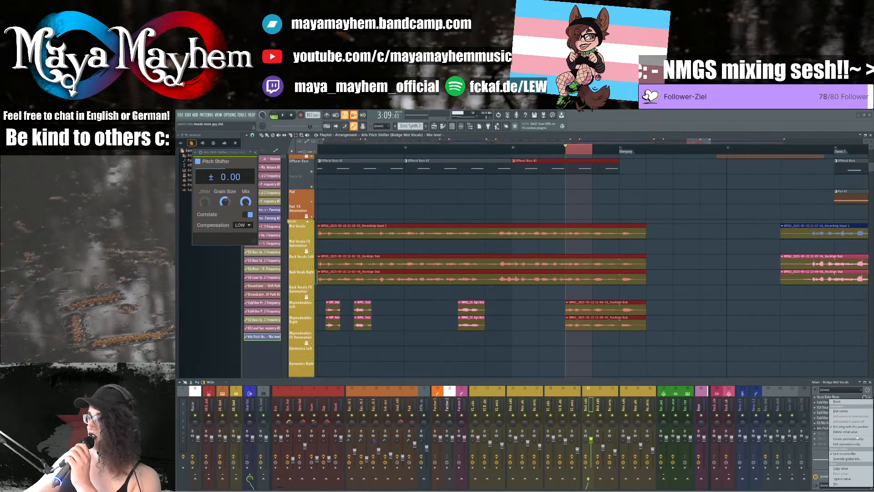
{"action": "left_click", "coordinate": [853, 438]}
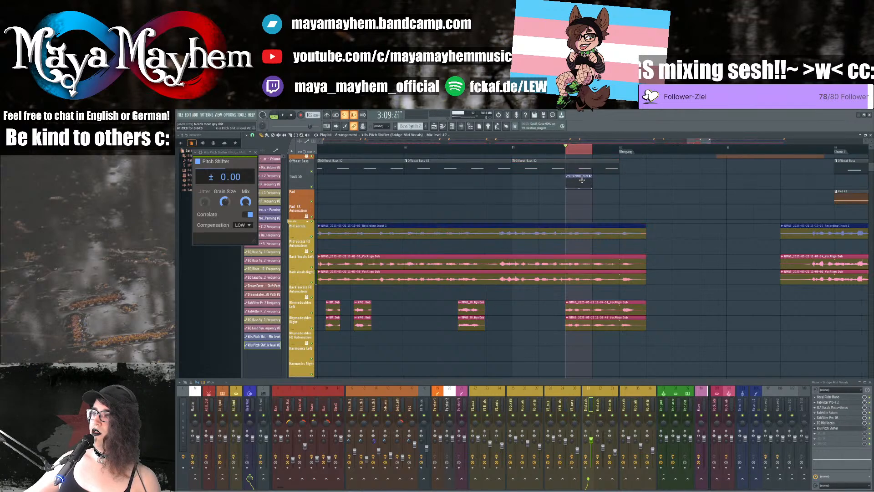
{"action": "left_click_drag", "start_coordinate": [581, 178], "coordinate": [580, 245]}
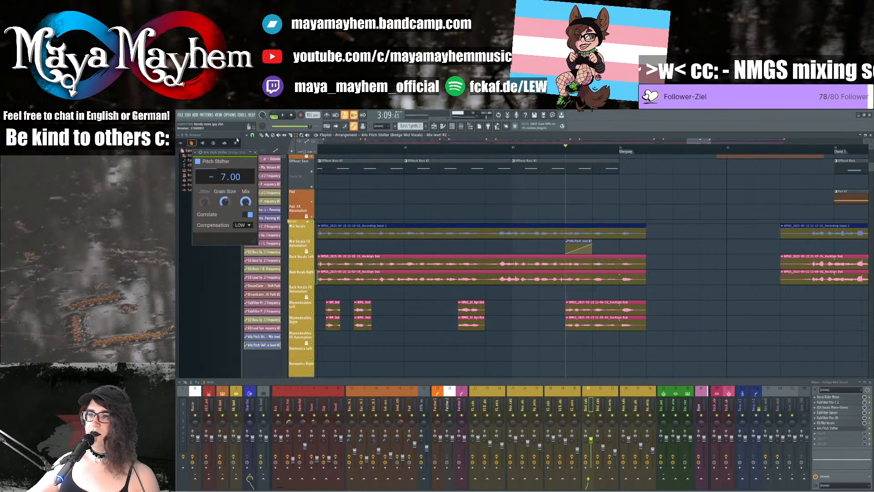
Step: Play the end of the bridge to hear the Pitch Shifter at -7.00 on the mid vocals, and stop the song
{"action": "left_click", "coordinate": [493, 150]}
{"action": "key", "text": "space"}
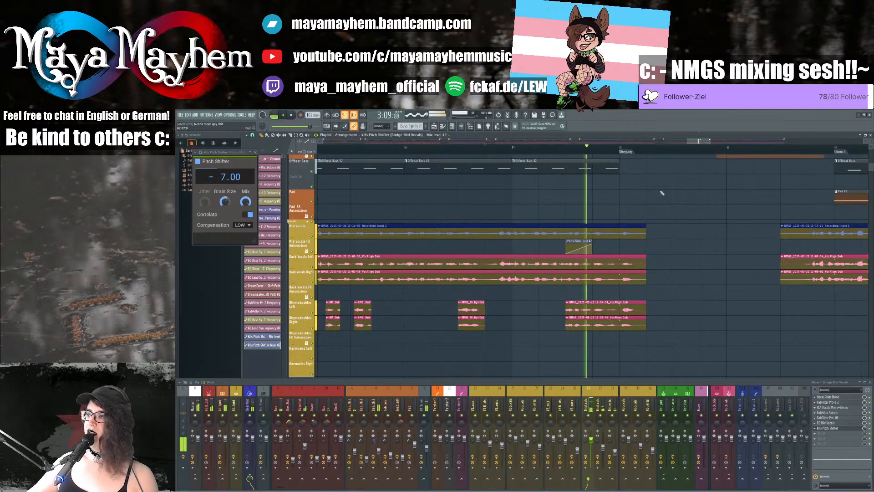
{"action": "key", "text": "space"}
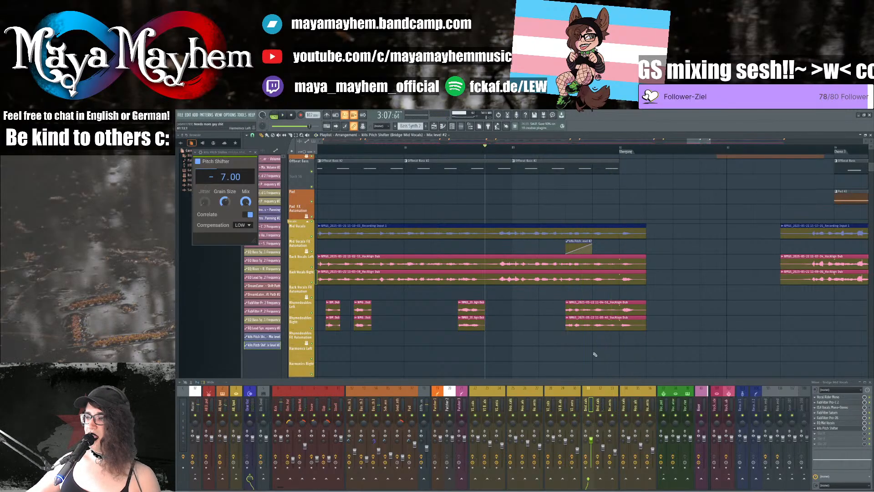
Step: Move an empty mixer track so that it sits directly after the bridge rhyme doubles track
{"action": "left_click", "coordinate": [602, 408]}
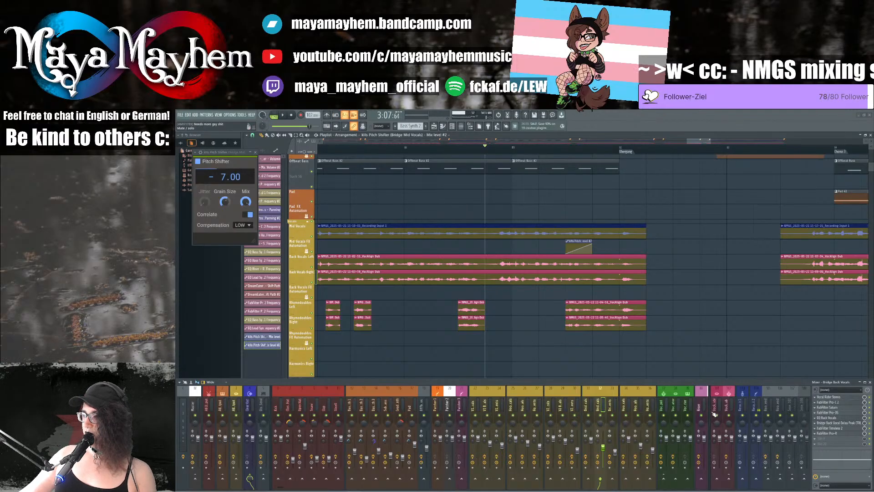
{"action": "scroll", "coordinate": [713, 414], "scroll_direction": "up", "scroll_amount": 3}
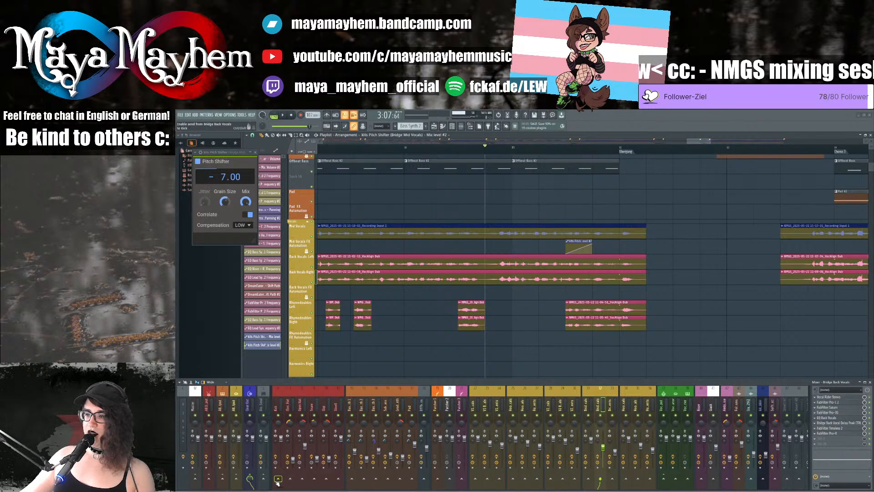
{"action": "scroll", "coordinate": [666, 413], "scroll_direction": "down", "scroll_amount": 4}
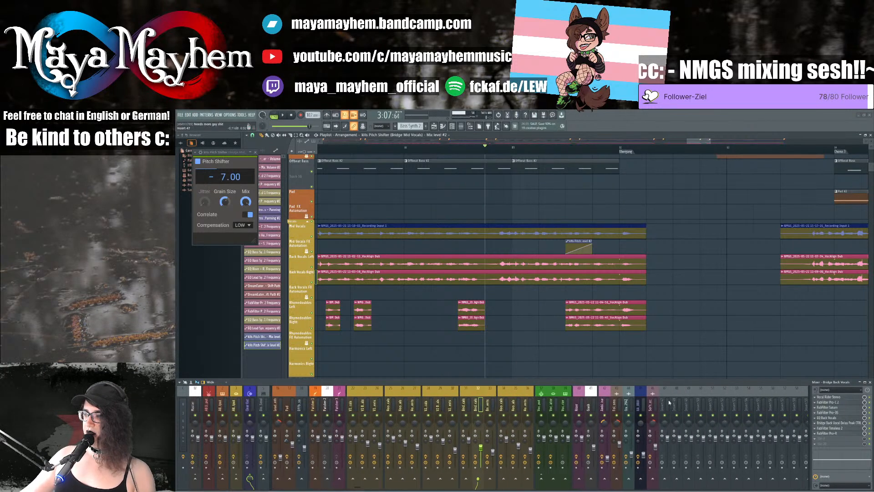
{"action": "left_click", "coordinate": [670, 401]}
{"action": "key", "text": "Left"}
{"action": "key", "text": "Left"}
{"action": "key", "text": "Left"}
{"action": "key", "text": "Left"}
{"action": "key", "text": "Left"}
{"action": "key", "text": "Left"}
{"action": "key", "text": "Left"}
{"action": "key", "text": "Left"}
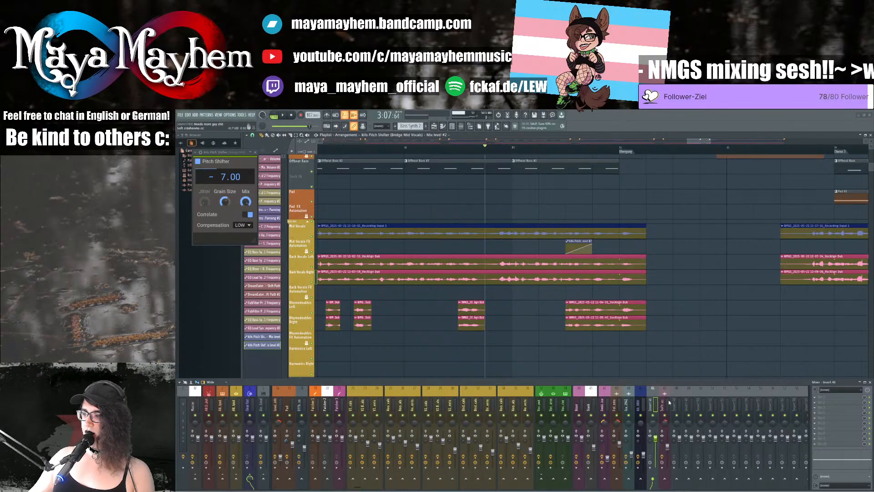
{"action": "key", "text": "Left"}
{"action": "key", "text": "Left"}
{"action": "key", "text": "Left"}
{"action": "key", "text": "Left"}
{"action": "key", "text": "Left"}
{"action": "key", "text": "Left"}
{"action": "key", "text": "Left"}
{"action": "key", "text": "Left"}
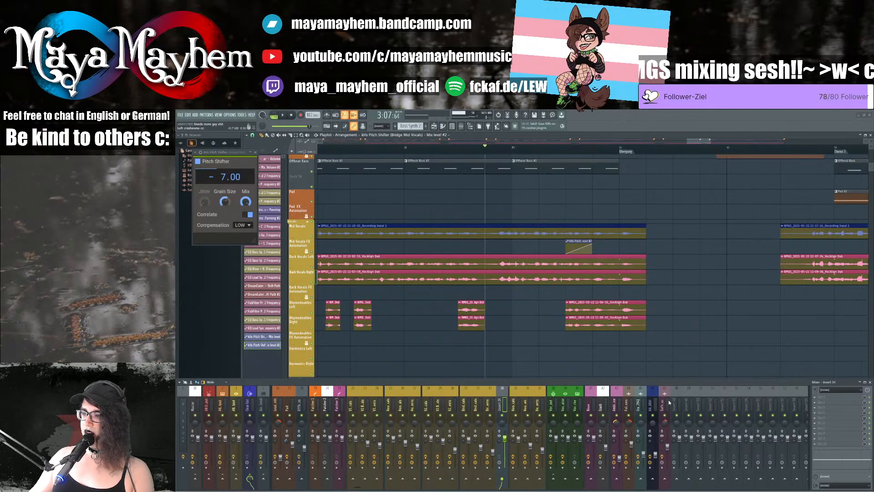
{"action": "key", "text": "Right"}
{"action": "key", "text": "Right"}
{"action": "key", "text": "Right"}
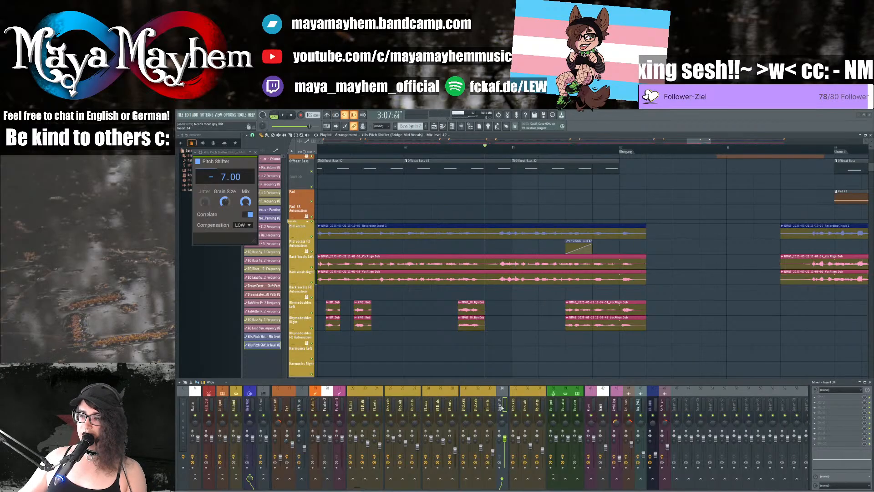
Step: Rename the moved empty mixer track as Bridge Mixing Bus
{"action": "right_click", "coordinate": [502, 407]}
{"action": "left_click", "coordinate": [529, 329]}
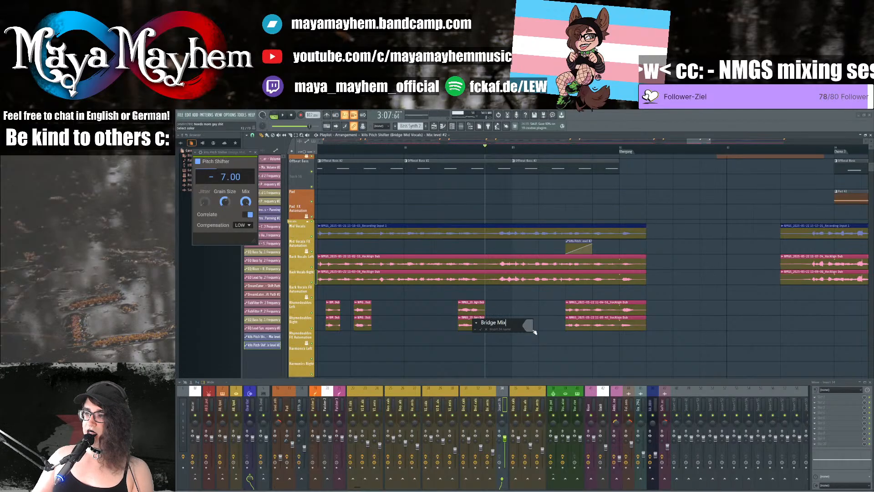
{"action": "type", "text": "Bridge Mixing Bus"}
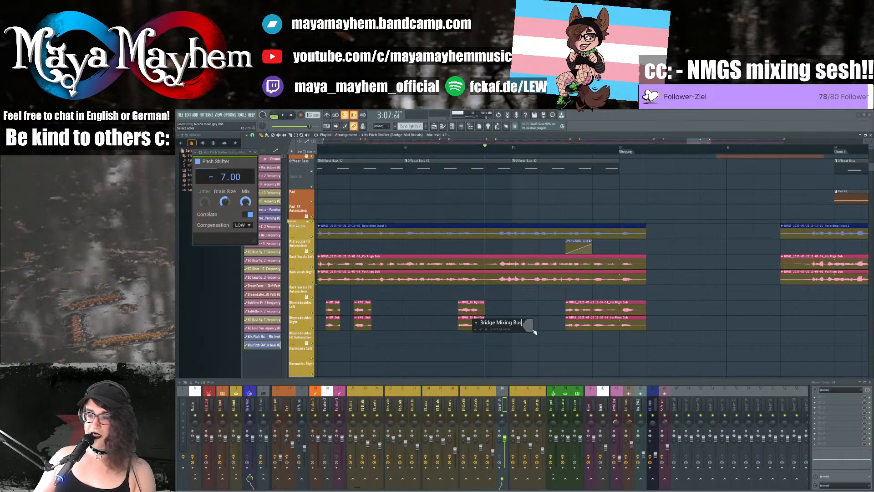
{"action": "key", "text": "Return"}
Step: Route the bridge mid vocals, back vocals and rhyme doubles to the Bridge Mixing Bus instead of the blue bus track
{"action": "left_click", "coordinate": [464, 408]}
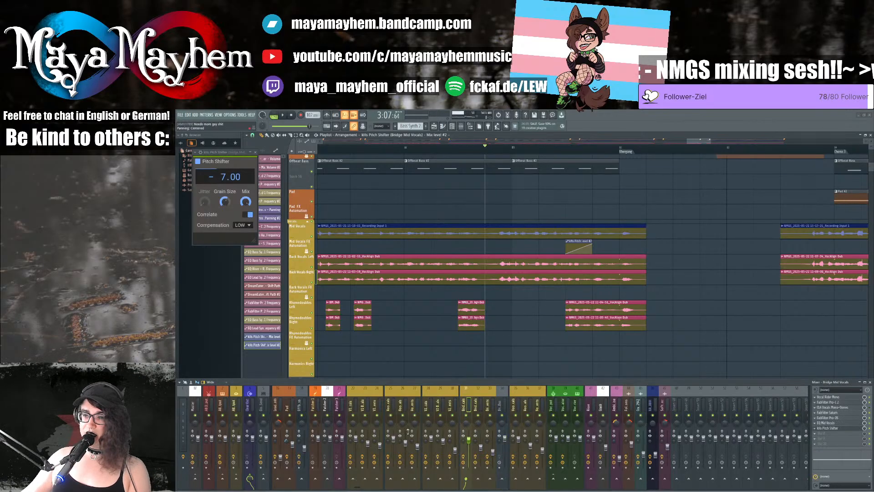
{"action": "left_click", "coordinate": [249, 476]}
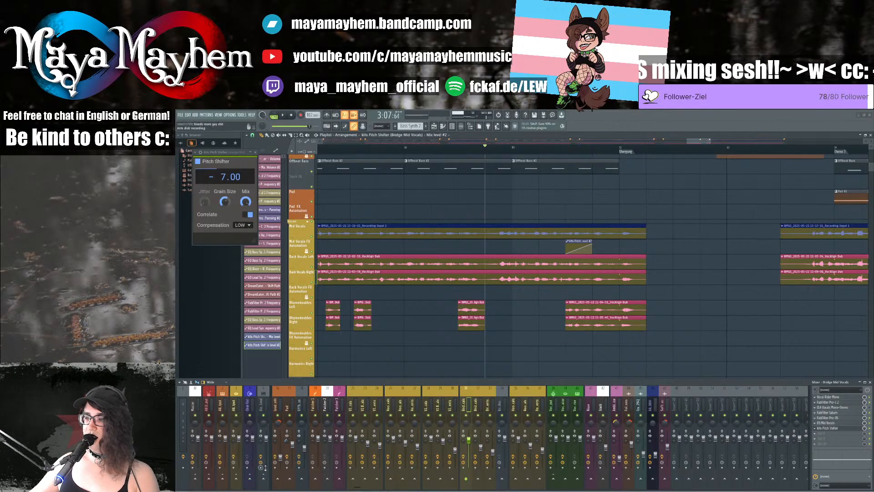
{"action": "left_click", "coordinate": [502, 478]}
{"action": "left_click", "coordinate": [480, 416]}
{"action": "left_click", "coordinate": [502, 479]}
{"action": "left_click", "coordinate": [490, 412]}
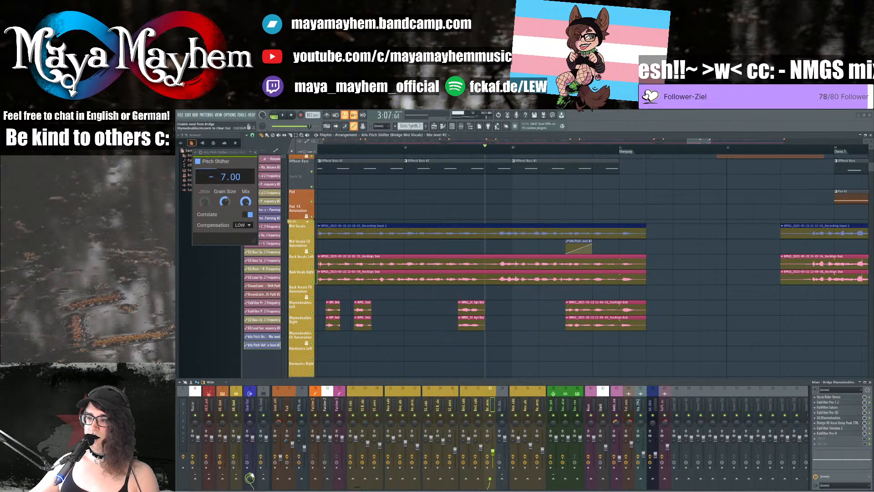
{"action": "left_click", "coordinate": [250, 475]}
Step: Route the Bridge Mixing Bus to the yellow bus track instead of its current output
{"action": "left_click", "coordinate": [504, 414]}
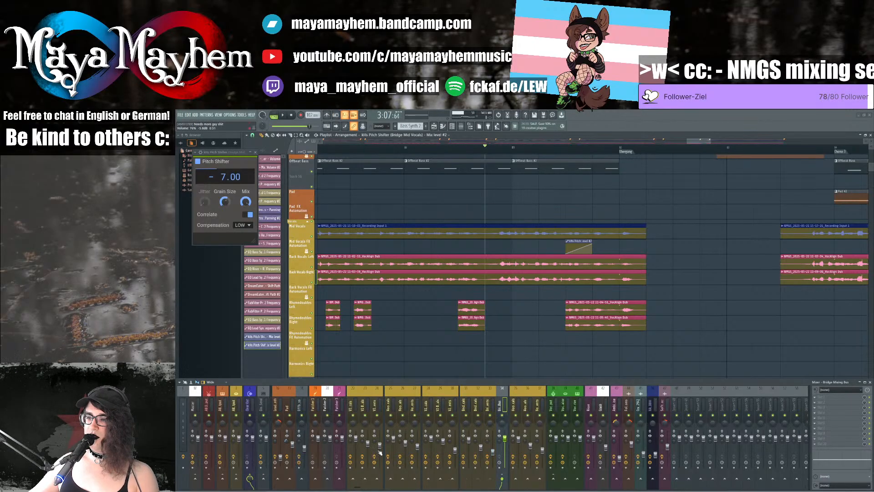
{"action": "left_click", "coordinate": [250, 475]}
{"action": "left_click", "coordinate": [236, 478]}
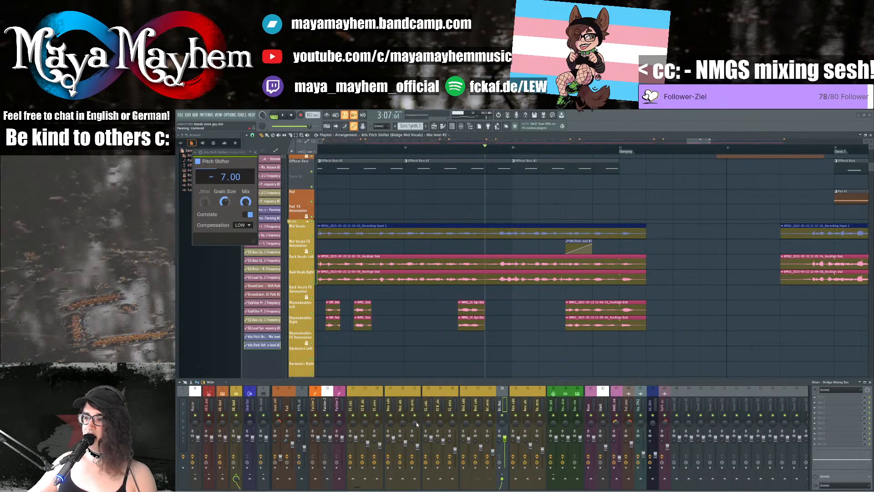
Step: Copy the kHs Pitch Shifter with its settings from the Bridge Mid Vocals track to the Bridge Mixing Bus
{"action": "left_click", "coordinate": [463, 404]}
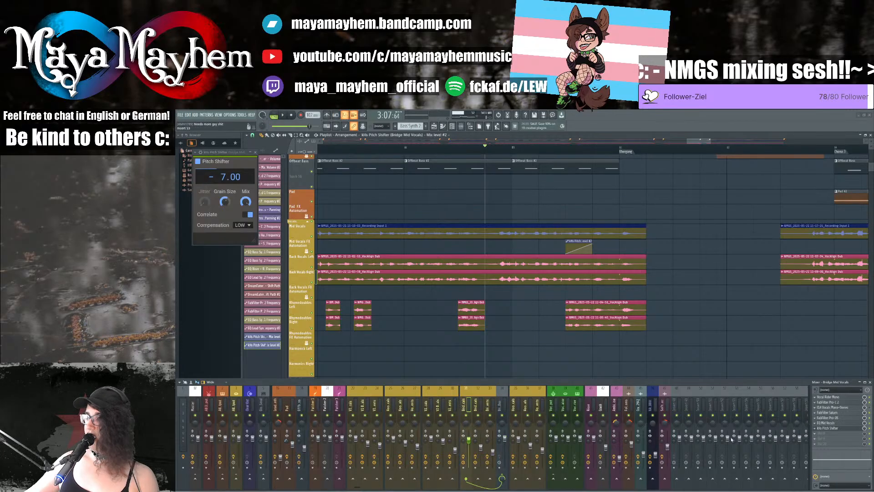
{"action": "left_click", "coordinate": [815, 429]}
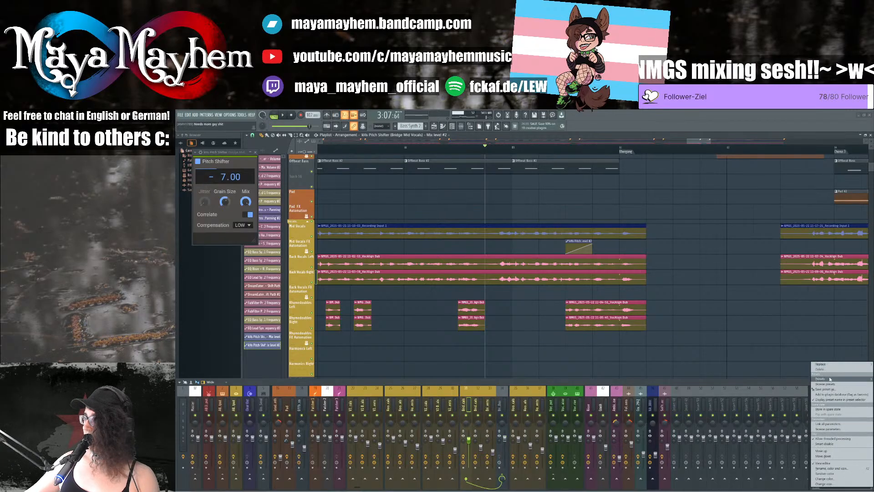
{"action": "left_click_drag", "start_coordinate": [828, 391], "coordinate": [468, 399]}
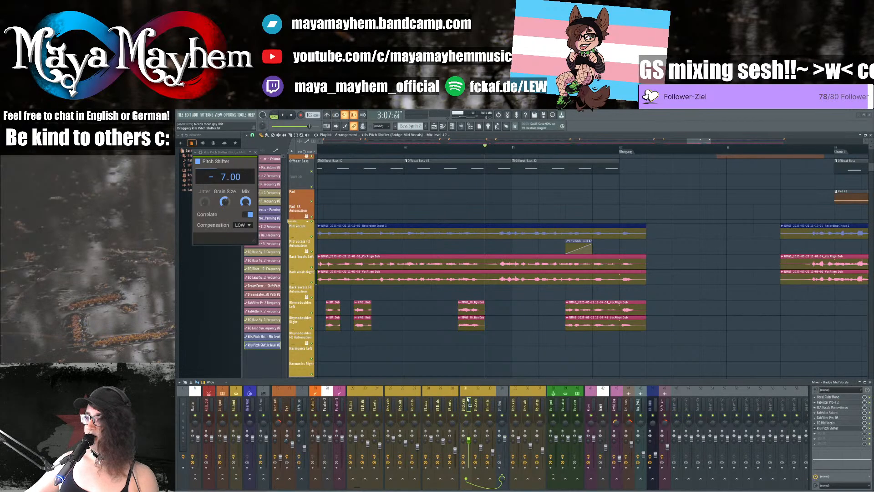
{"action": "left_click", "coordinate": [505, 406]}
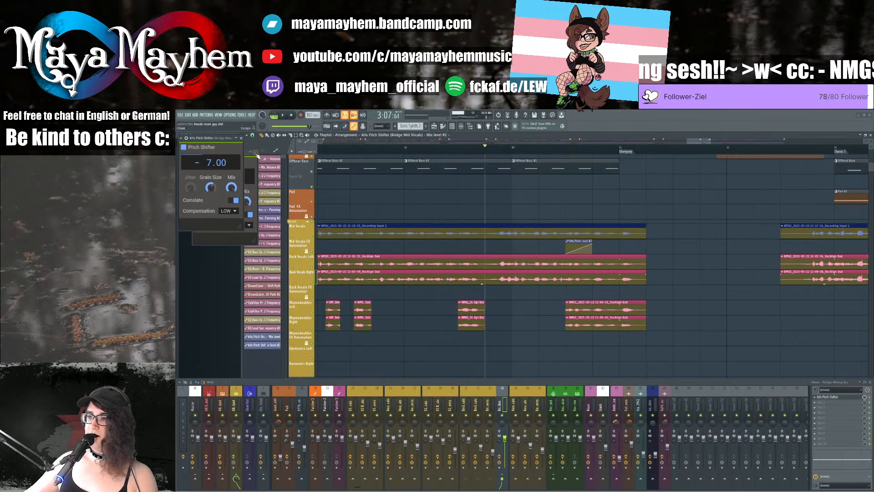
Step: Delete the kHs Pitch Shifter from the Bridge Mid Vocals mixer track
{"action": "left_click", "coordinate": [468, 403]}
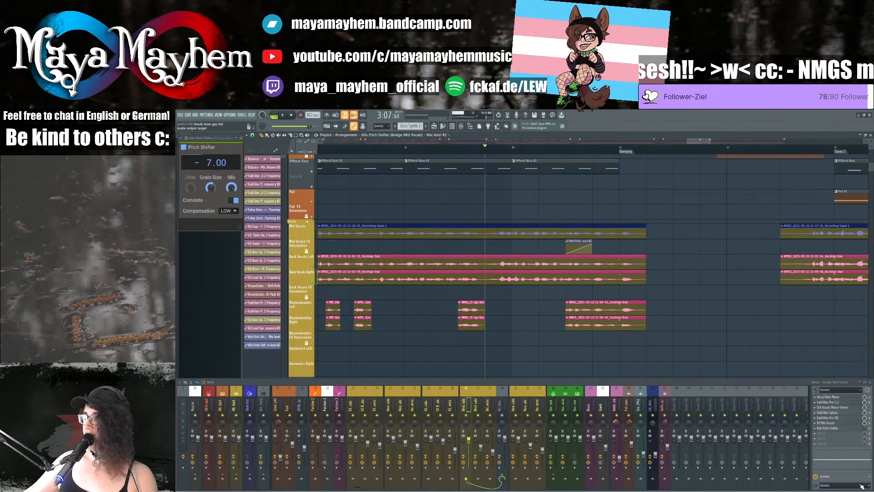
{"action": "right_click", "coordinate": [818, 431]}
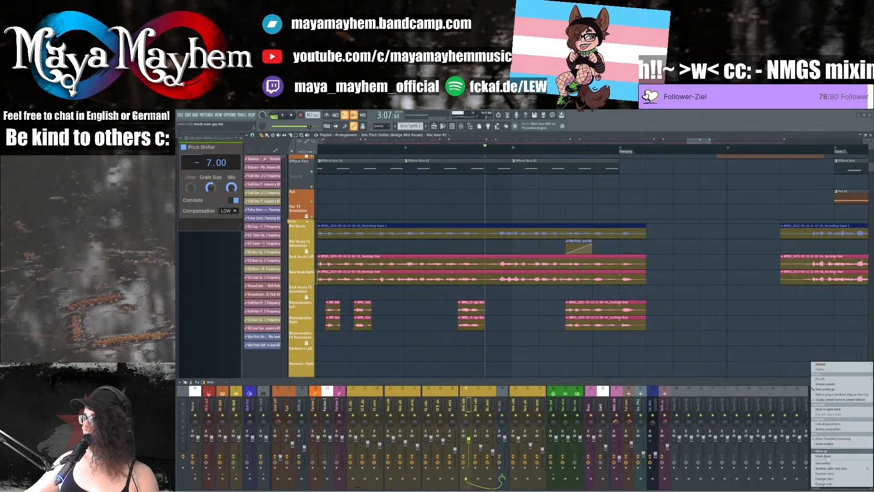
{"action": "left_click", "coordinate": [826, 369]}
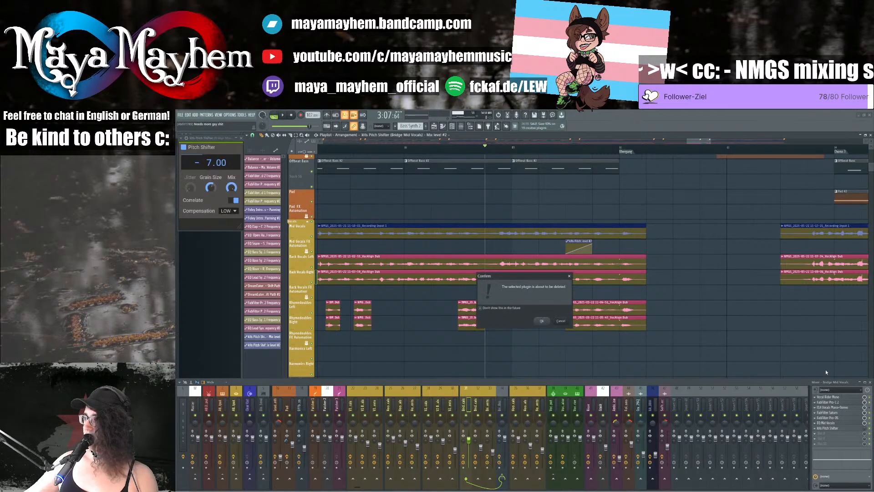
{"action": "left_click", "coordinate": [546, 320]}
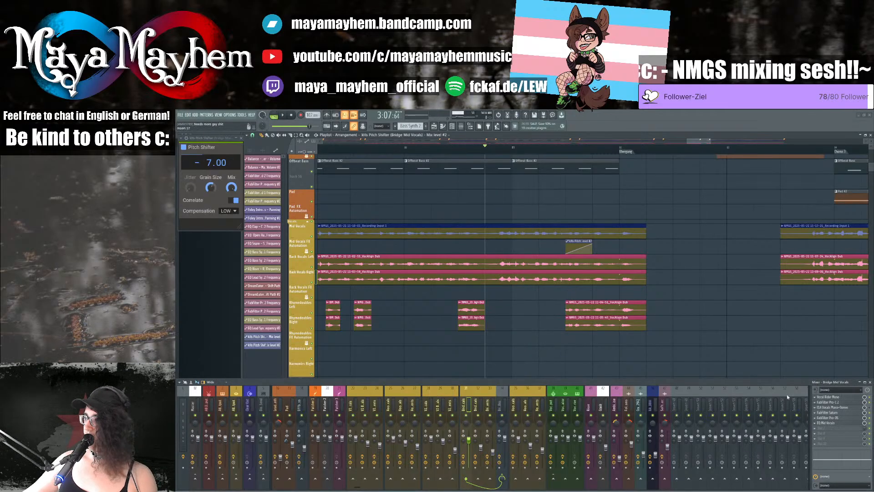
Step: Create a mix level automation clip for the Bridge Mixing Bus's Pitch Shifter at the bridge's end and place it on the Mid Vocals FX Automation track
{"action": "left_click", "coordinate": [500, 405]}
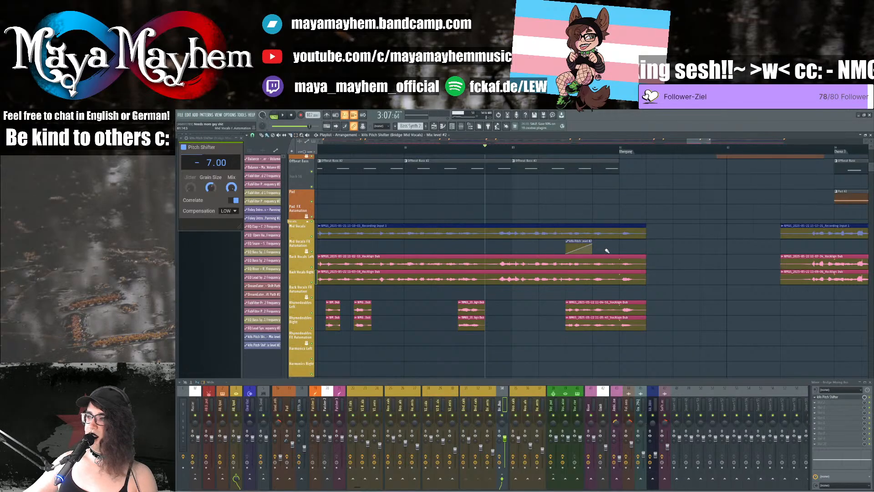
{"action": "scroll", "coordinate": [548, 247], "scroll_direction": "down", "scroll_amount": 5}
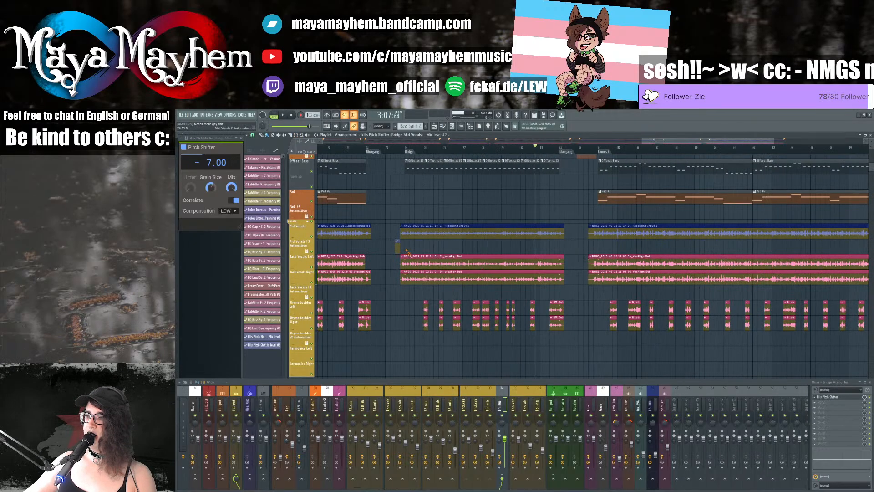
{"action": "scroll", "coordinate": [556, 237], "scroll_direction": "up", "scroll_amount": 5}
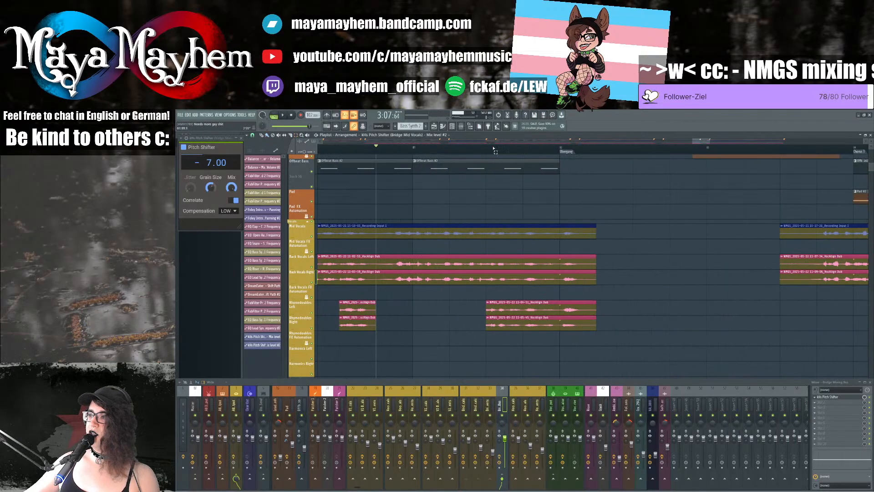
{"action": "left_click_drag", "start_coordinate": [492, 150], "coordinate": [521, 153]}
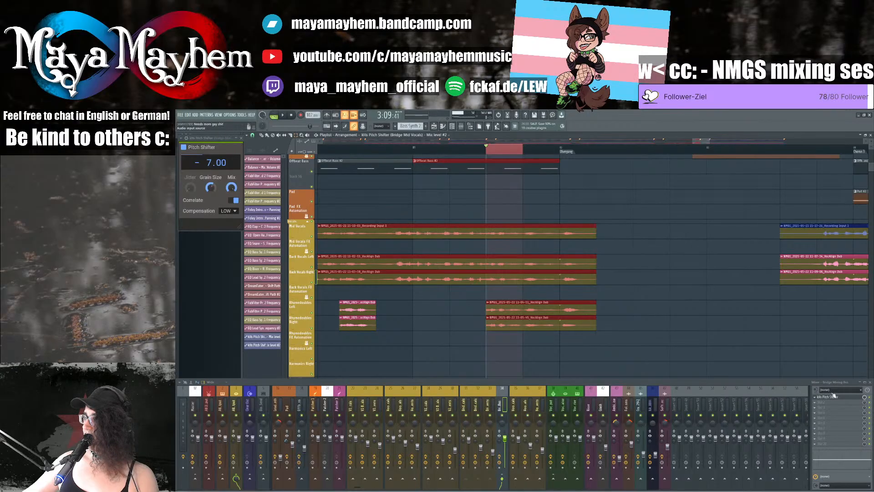
{"action": "right_click", "coordinate": [863, 398]}
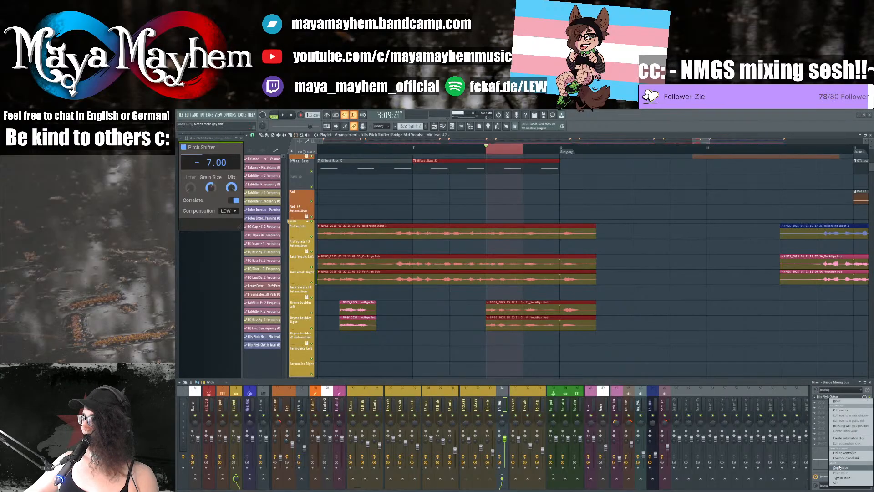
{"action": "left_click", "coordinate": [845, 438]}
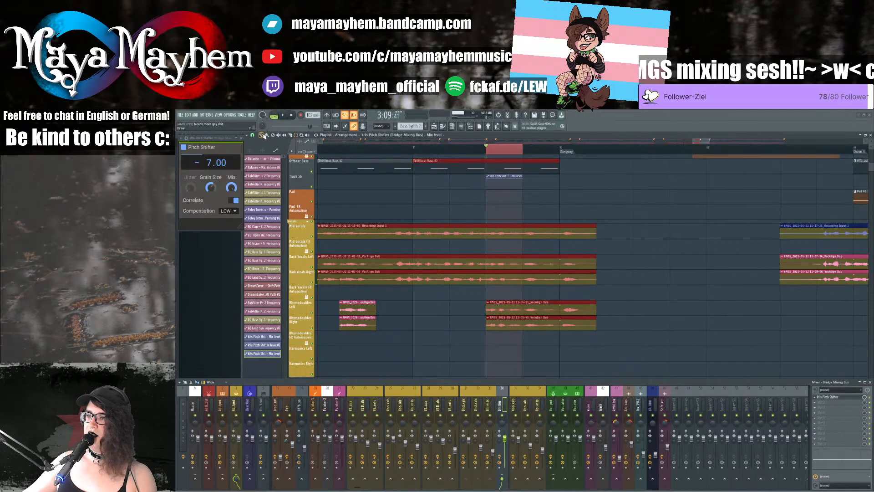
{"action": "left_click_drag", "start_coordinate": [499, 179], "coordinate": [499, 245]}
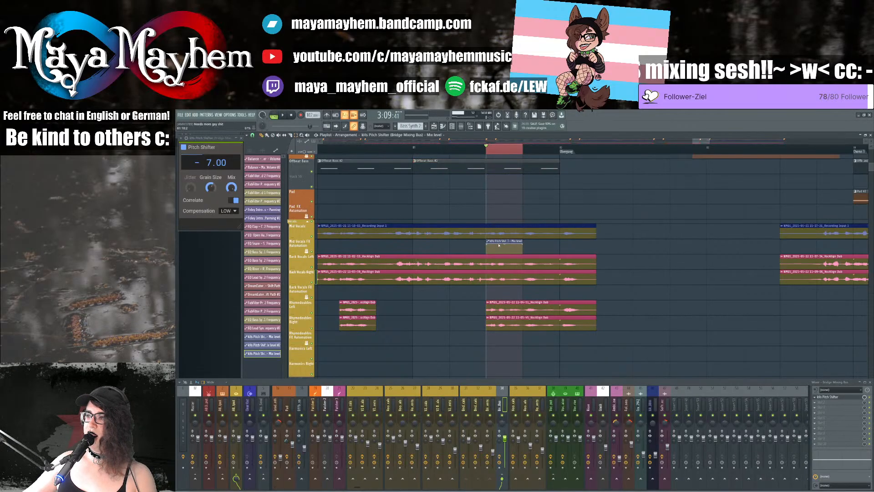
Step: Place a copy of the Pitch Shifter mix level automation clip just before the bridge vocals and make it unique
{"action": "scroll", "coordinate": [499, 245], "scroll_direction": "down", "scroll_amount": 4}
{"action": "scroll", "coordinate": [403, 246], "scroll_direction": "up", "scroll_amount": 4}
{"action": "left_click", "coordinate": [403, 247]}
{"action": "left_click", "coordinate": [396, 241]}
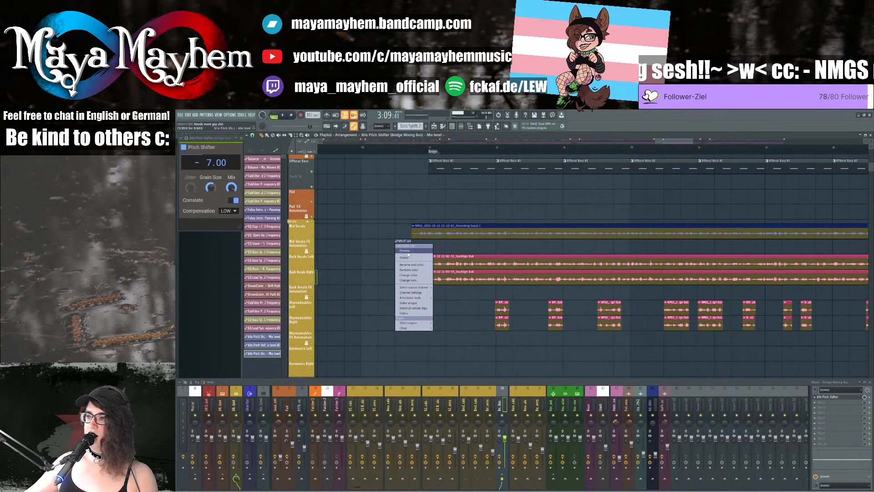
{"action": "left_click", "coordinate": [408, 303]}
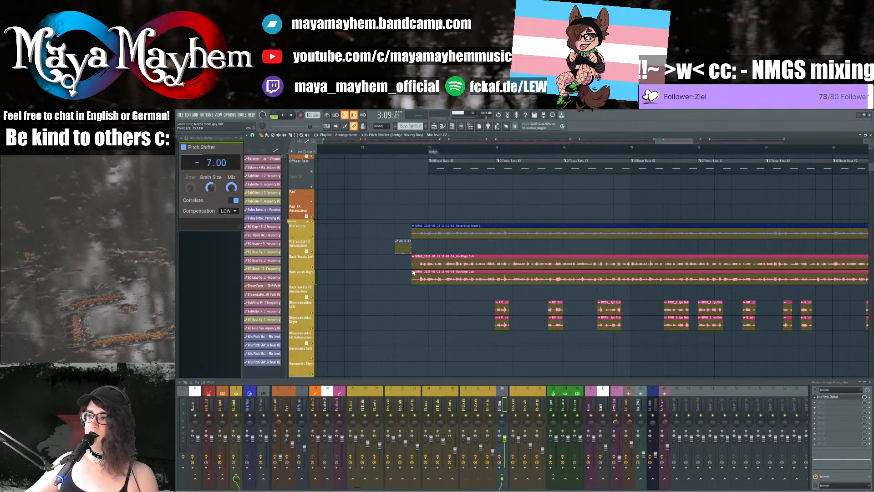
Step: Play the end of the bridge to audition the pitch shift on the Bridge Mixing Bus
{"action": "scroll", "coordinate": [490, 225], "scroll_direction": "down", "scroll_amount": 5}
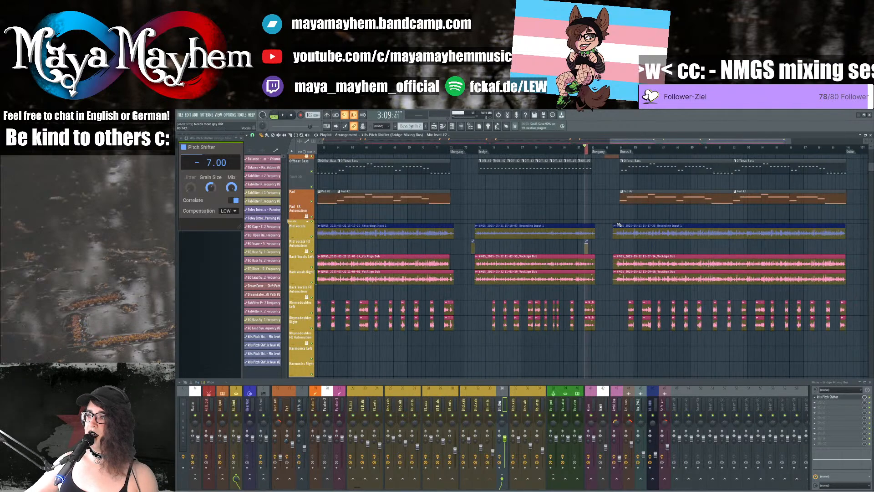
{"action": "scroll", "coordinate": [618, 224], "scroll_direction": "up", "scroll_amount": 4}
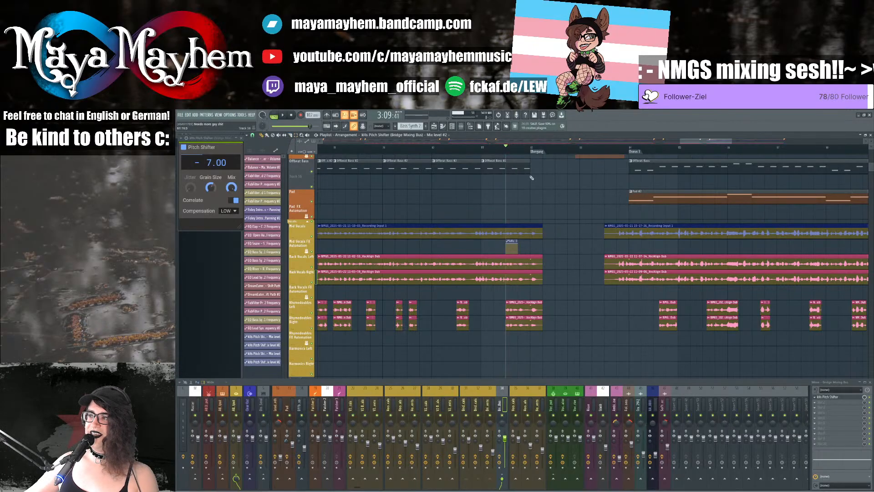
{"action": "left_click", "coordinate": [483, 149]}
{"action": "key", "text": "space"}
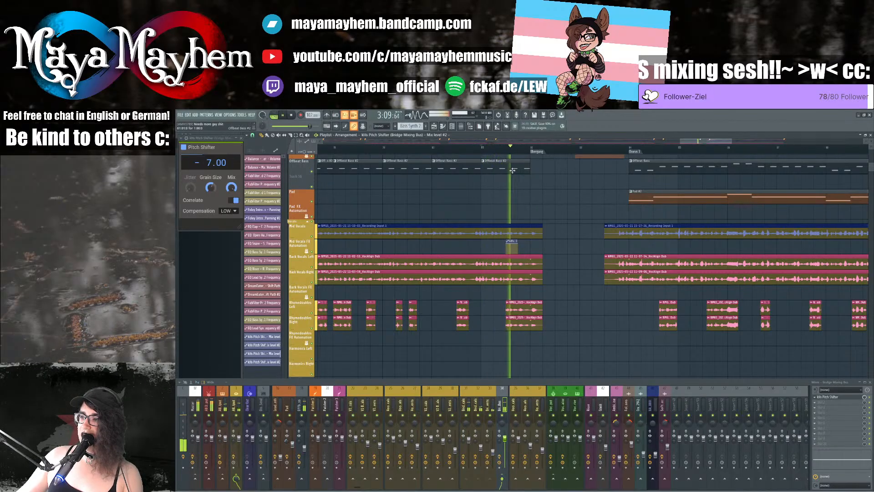
{"action": "scroll", "coordinate": [492, 249], "scroll_direction": "up", "scroll_amount": 4}
{"action": "key", "text": "space"}
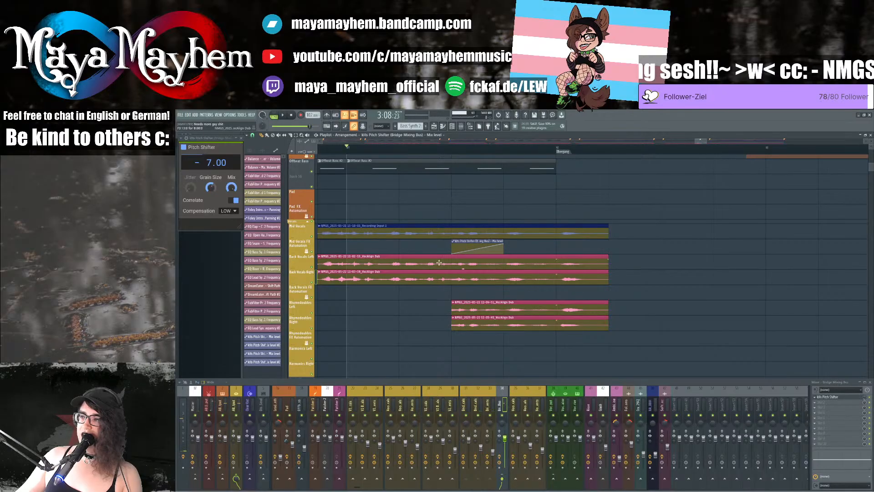
Step: Bend the mix automation curve at the bridge's end upward for a faster rise, keep the clip aligned with the last rhyme doubles, and audition it
{"action": "key", "text": "space"}
{"action": "left_click_drag", "start_coordinate": [478, 249], "coordinate": [477, 246]}
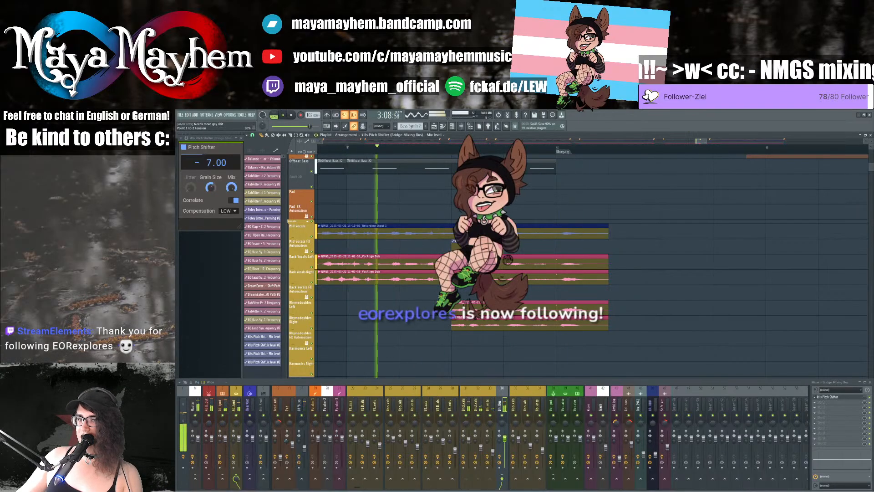
{"action": "key", "text": "space"}
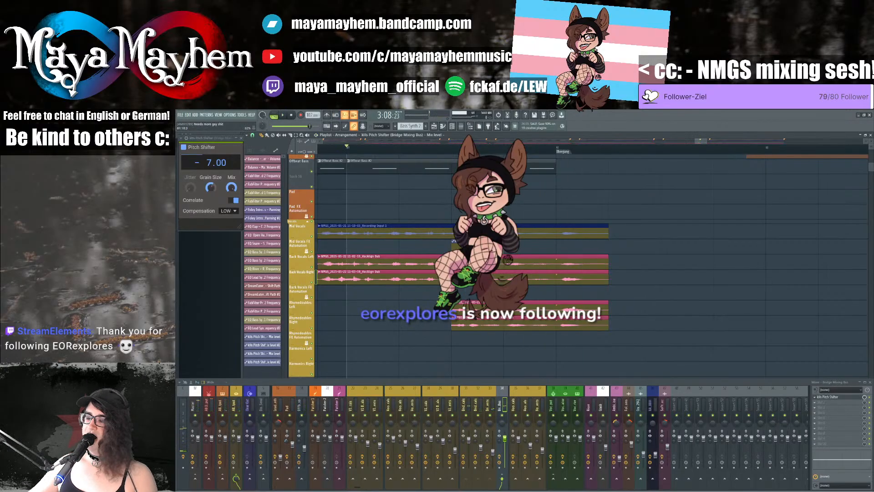
{"action": "key", "text": "space"}
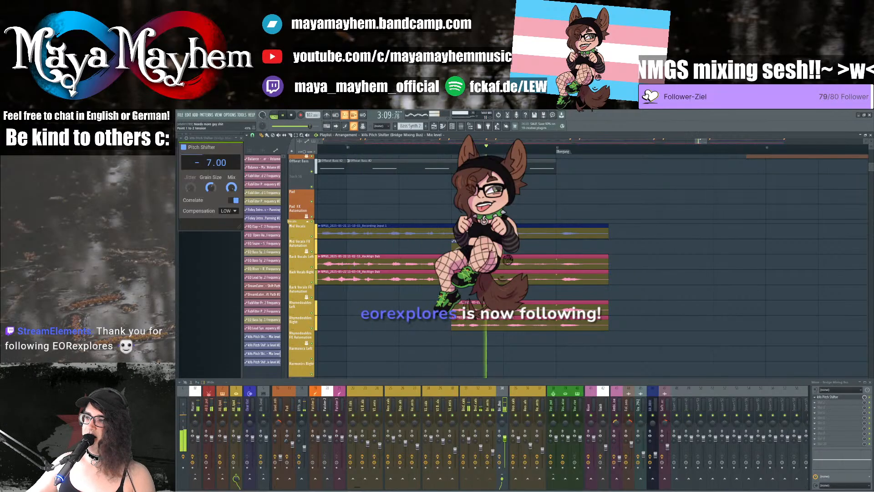
{"action": "key", "text": "space"}
{"action": "left_click_drag", "start_coordinate": [476, 240], "coordinate": [461, 241]}
{"action": "key", "text": "space"}
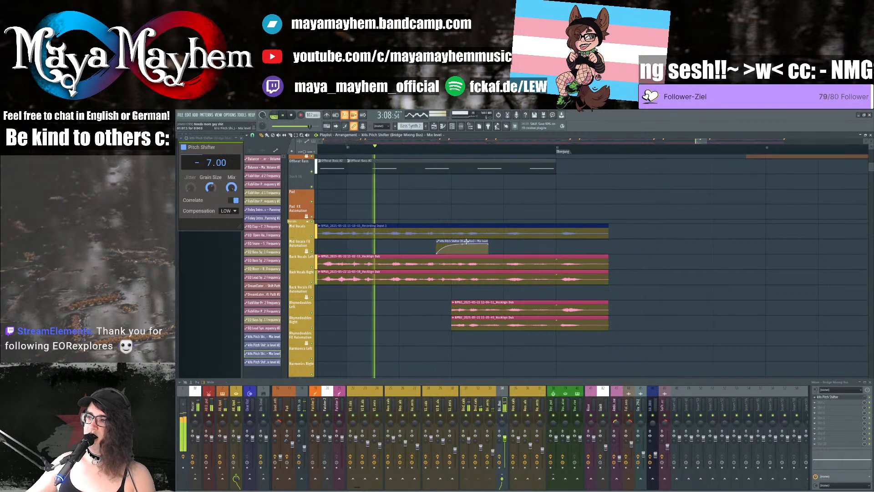
{"action": "key", "text": "space"}
{"action": "left_click_drag", "start_coordinate": [478, 242], "coordinate": [484, 241]}
{"action": "key", "text": "space"}
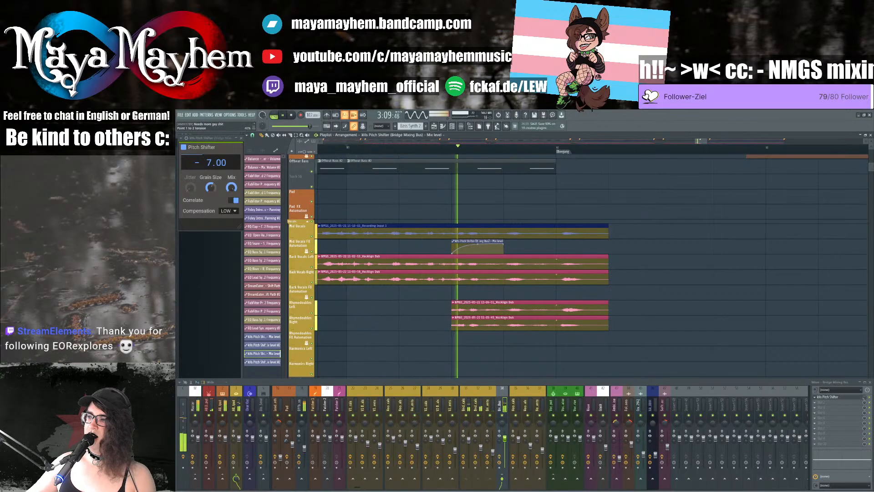
{"action": "key", "text": "space"}
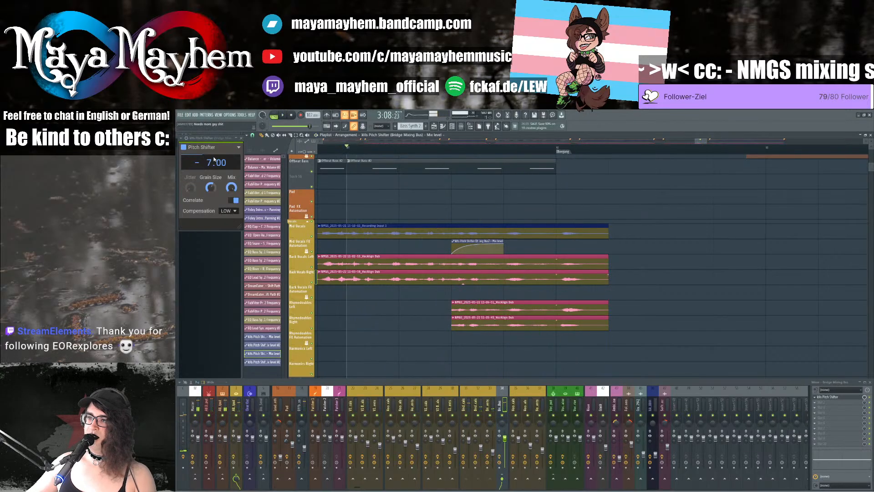
Step: Set the Pitch Shifter's pitch to -6.00 semitones after auditioning -5.00, and close the plugin window
{"action": "left_click_drag", "start_coordinate": [210, 164], "coordinate": [210, 169]}
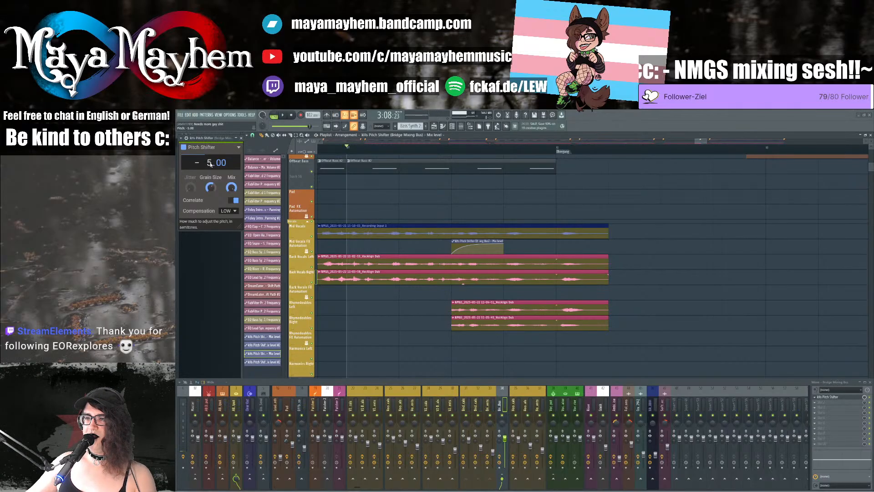
{"action": "key", "text": "space"}
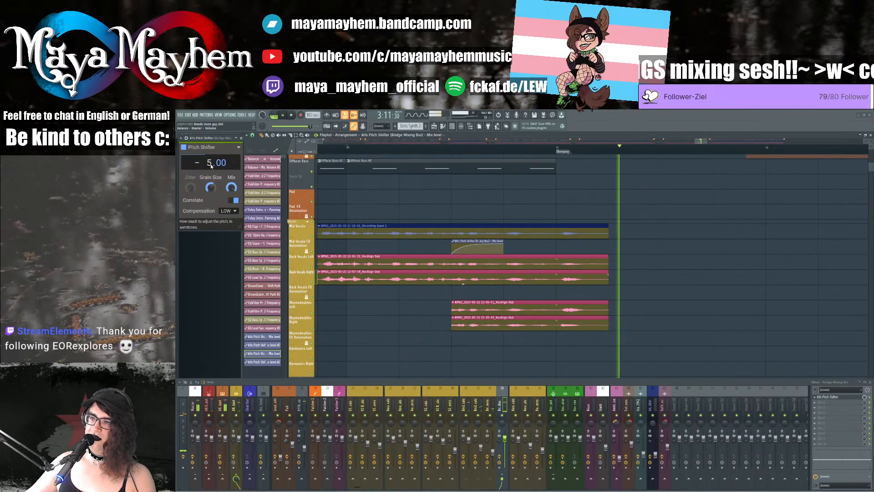
{"action": "left_click_drag", "start_coordinate": [211, 165], "coordinate": [210, 170]}
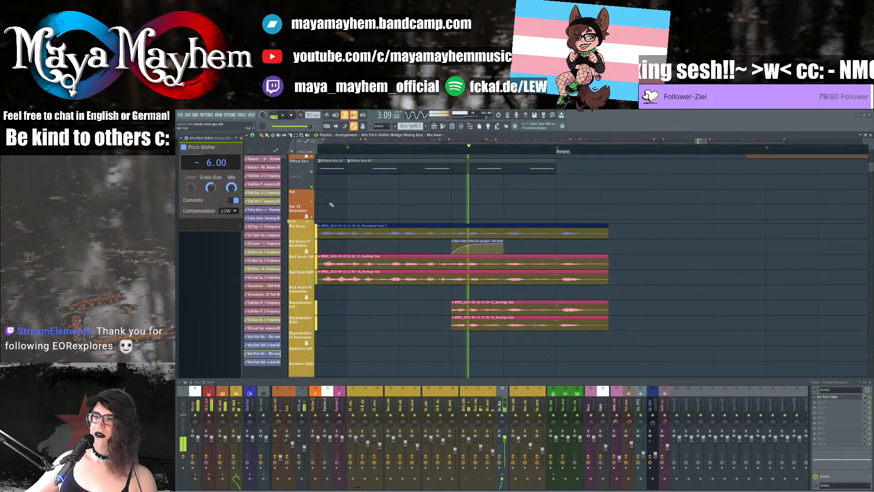
{"action": "left_click", "coordinate": [242, 139]}
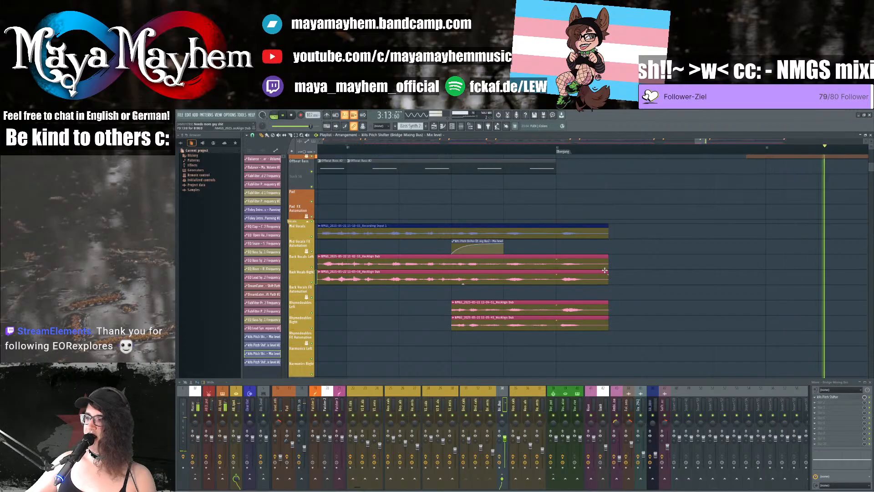
Step: Inspect the FabFilter Timeless 2 delay on the Bridge Back Vocals mixer track while playing the end of the bridge
{"action": "left_click", "coordinate": [479, 403]}
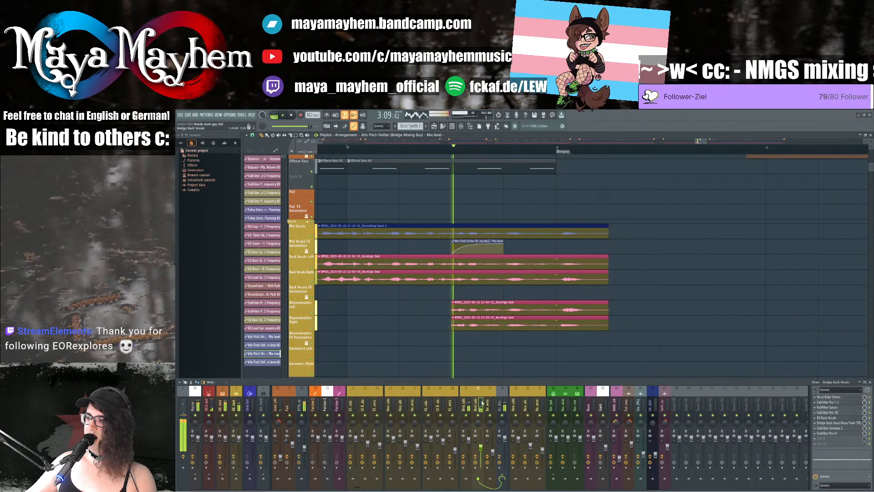
{"action": "key", "text": "space"}
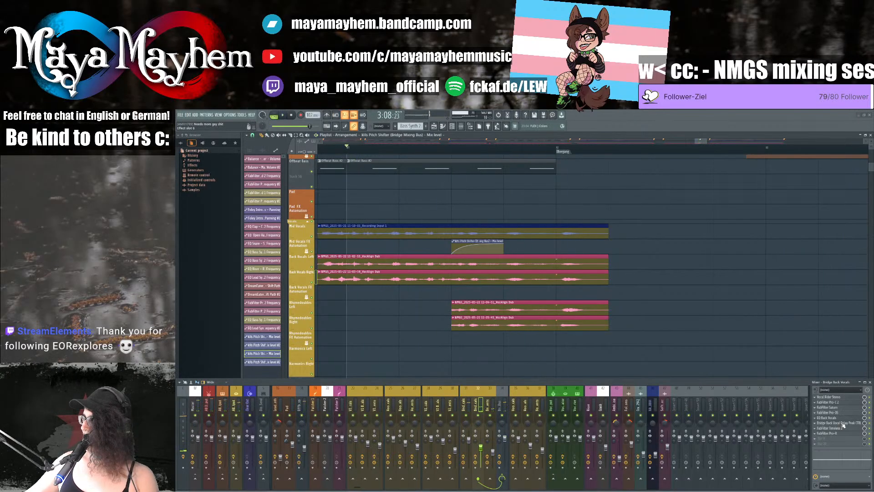
{"action": "left_click", "coordinate": [840, 429]}
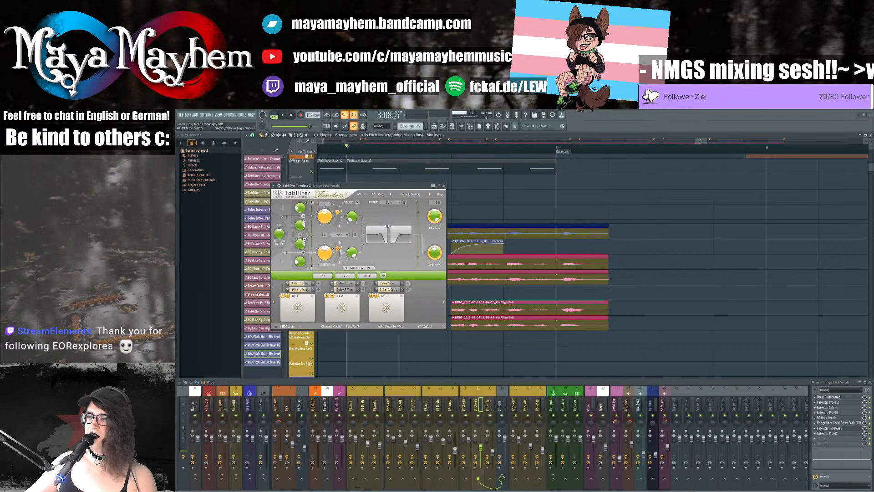
{"action": "key", "text": "space"}
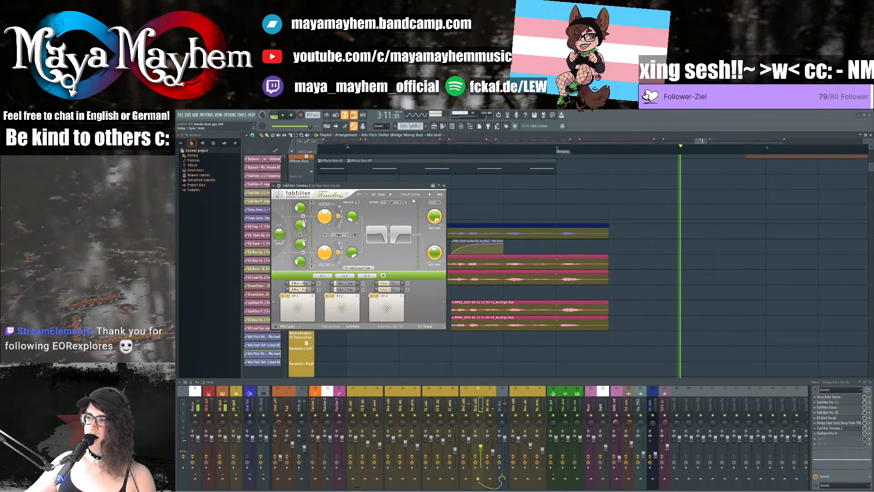
{"action": "left_click", "coordinate": [445, 186]}
{"action": "scroll", "coordinate": [640, 313], "scroll_direction": "down", "scroll_amount": 6}
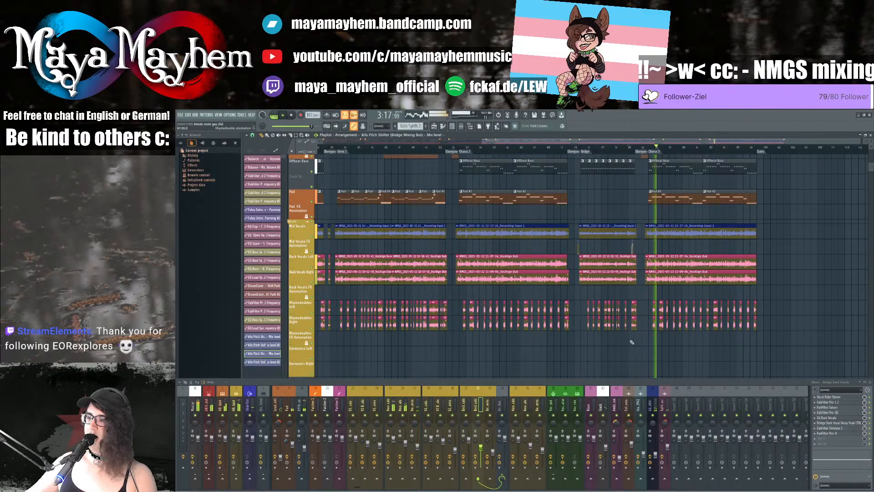
{"action": "key", "text": "space"}
Step: Route the Hook Back Vocals and Hook Rhymedoubles mixer tracks to the yellow bus track instead of the blue bus track
{"action": "left_click", "coordinate": [394, 403]}
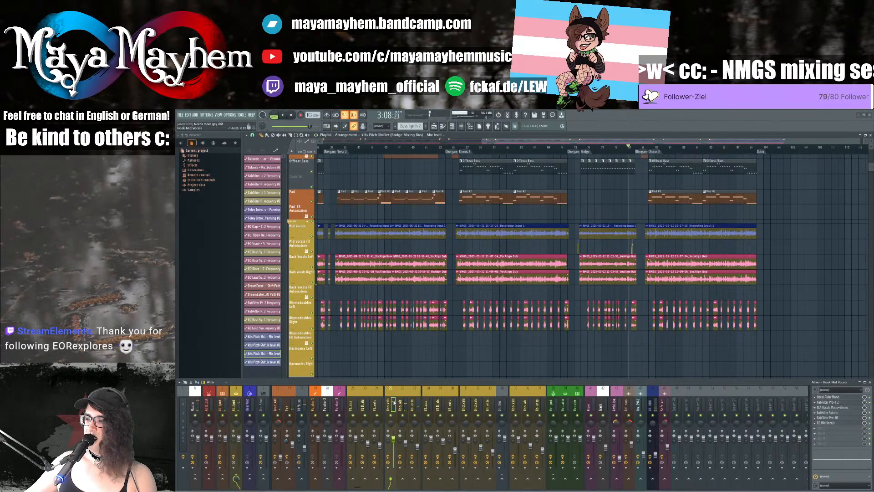
{"action": "left_click", "coordinate": [514, 404]}
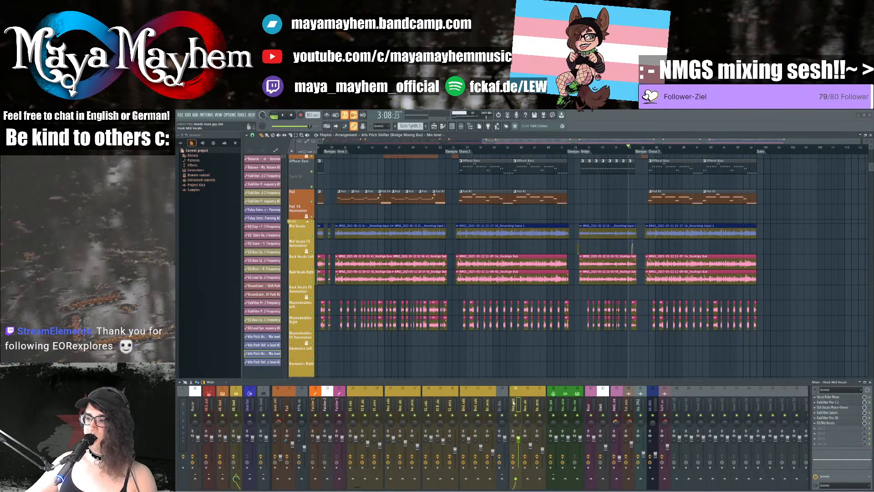
{"action": "left_click", "coordinate": [525, 403]}
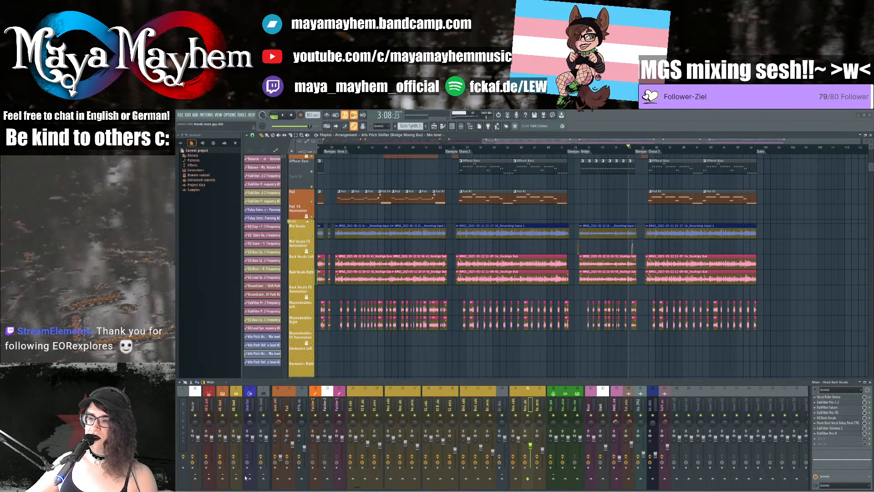
{"action": "left_click", "coordinate": [537, 403]}
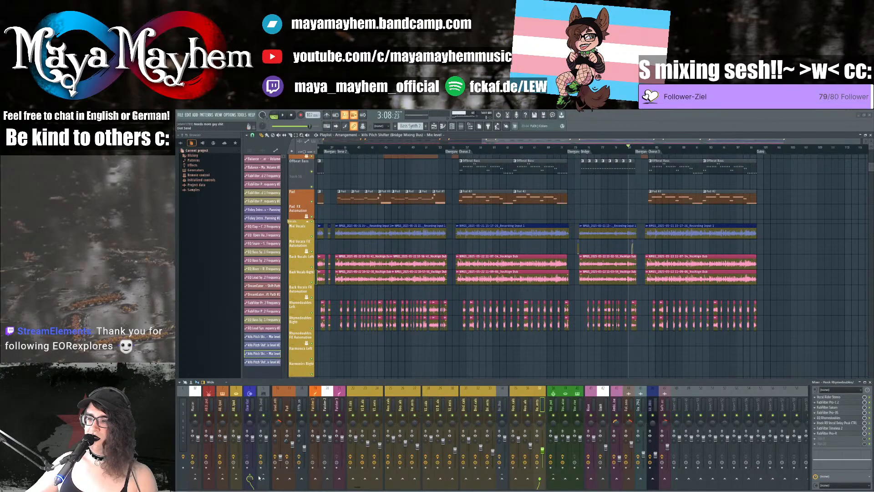
Step: Play the end of the bridge, the final chorus and the second chorus to check the rerouted hook vocals
{"action": "key", "text": "space"}
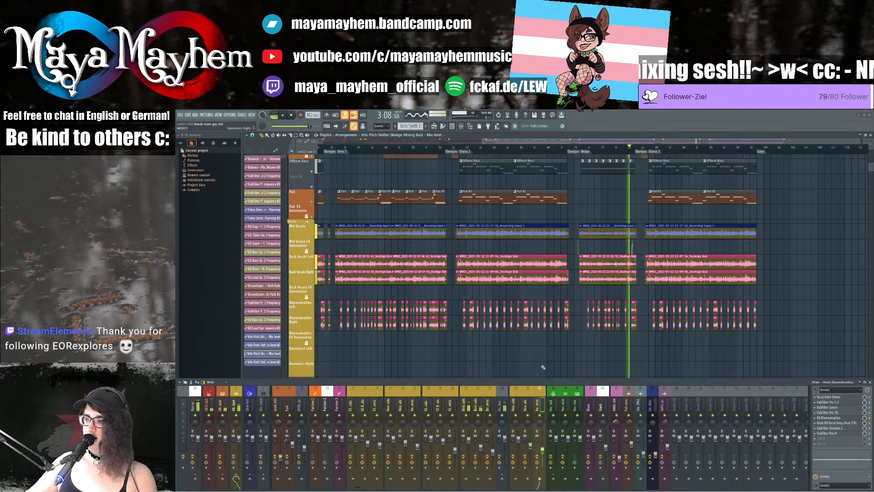
{"action": "left_click", "coordinate": [669, 147]}
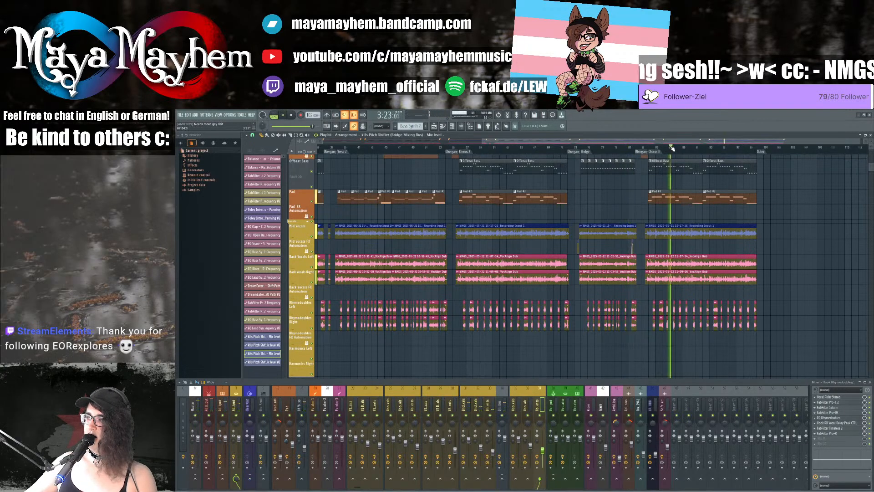
{"action": "left_click", "coordinate": [478, 147]}
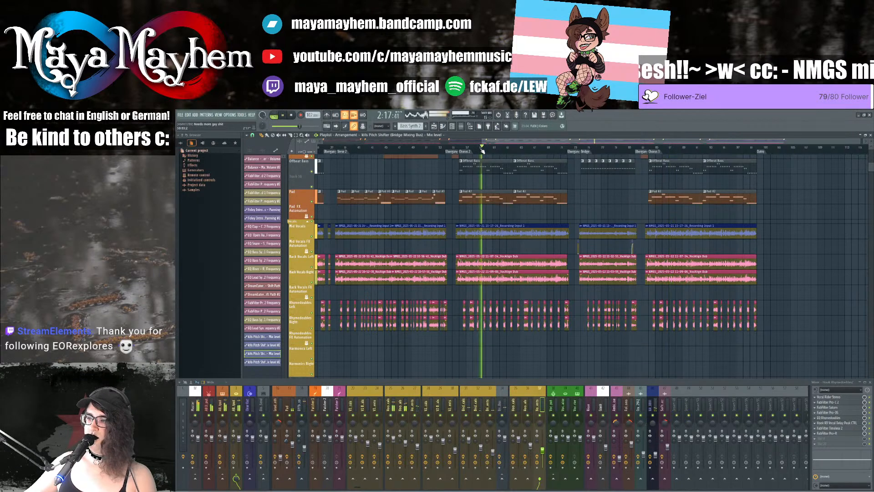
Step: Play the last part of the bridge into the final chorus to check the transition between the two sections
{"action": "key", "text": "space"}
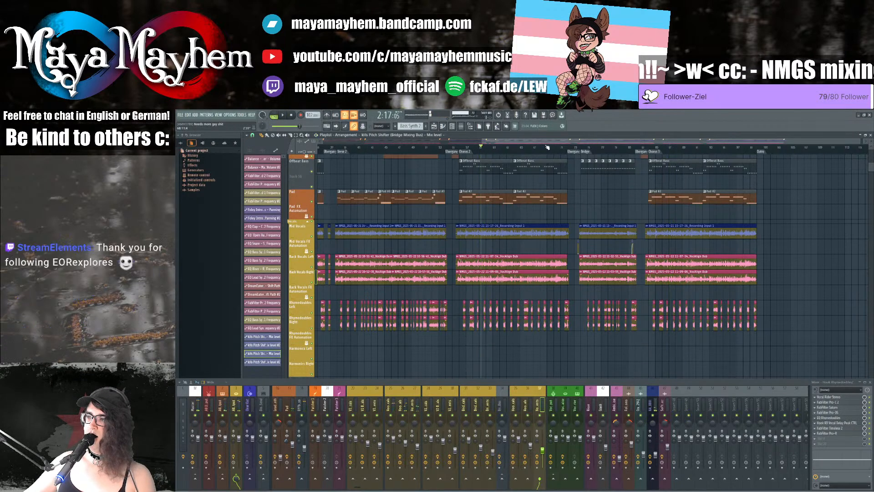
{"action": "left_click_drag", "start_coordinate": [550, 143], "coordinate": [502, 142]}
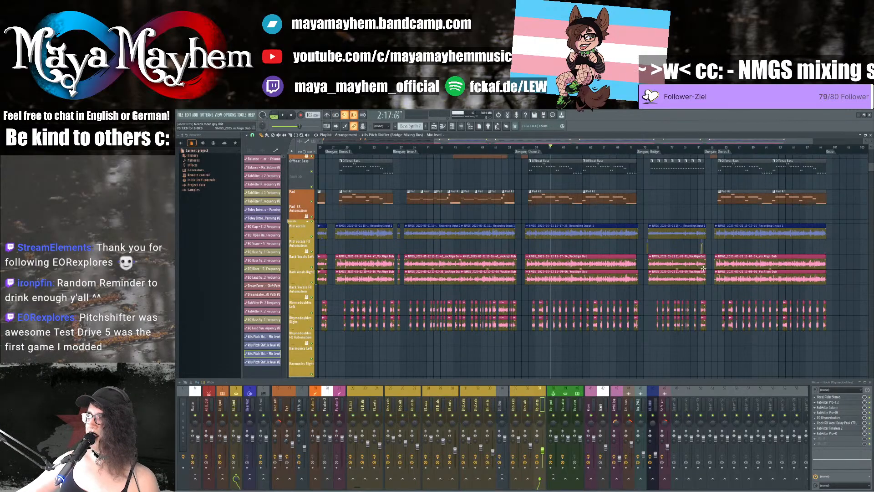
{"action": "scroll", "coordinate": [704, 269], "scroll_direction": "up", "scroll_amount": 4}
{"action": "left_click", "coordinate": [678, 148]}
{"action": "key", "text": "space"}
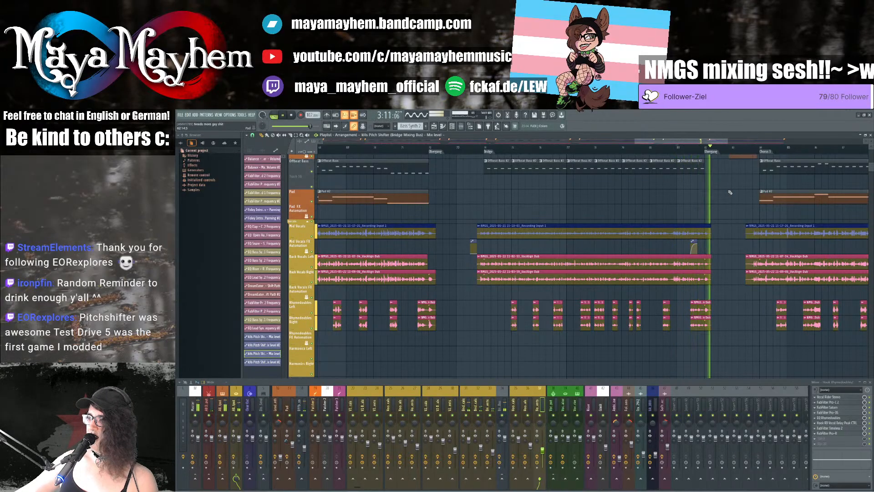
{"action": "scroll", "coordinate": [730, 192], "scroll_direction": "down", "scroll_amount": 4}
{"action": "scroll", "coordinate": [730, 193], "scroll_direction": "down", "scroll_amount": 3}
{"action": "key", "text": "space"}
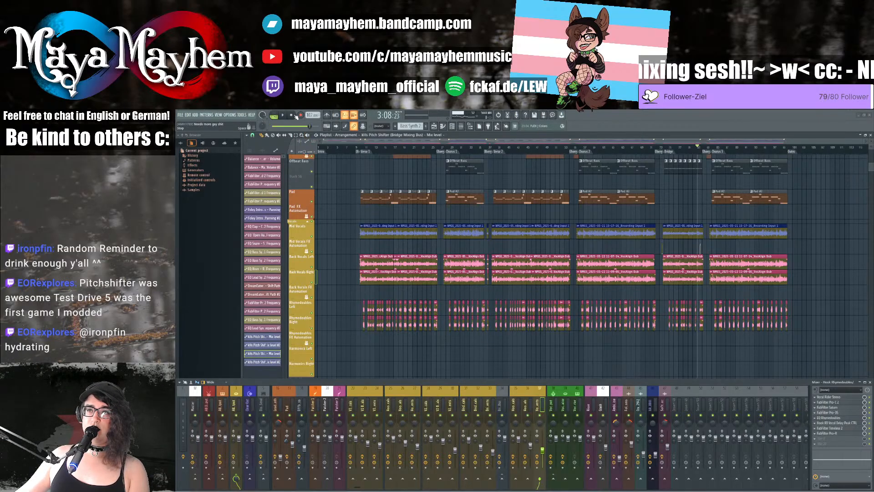
Step: Play the song from the beginning through Chorus 2 while reviewing the verse 1 rhymedoubles mixer track and the synth tracks
{"action": "left_click", "coordinate": [292, 116]}
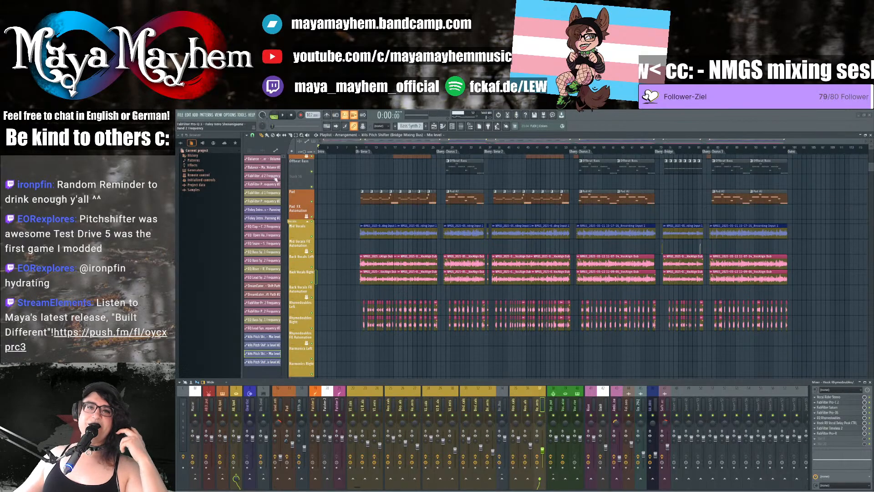
{"action": "left_click", "coordinate": [282, 115]}
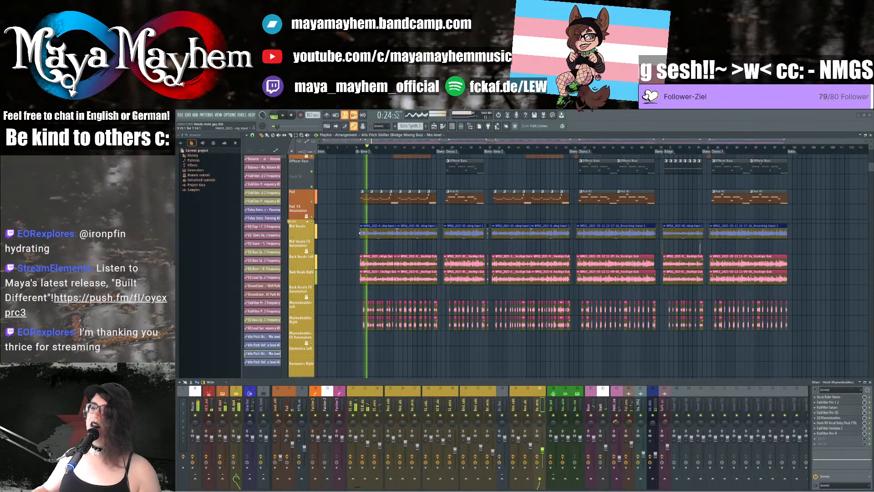
{"action": "left_click", "coordinate": [368, 442]}
{"action": "left_click", "coordinate": [380, 449]}
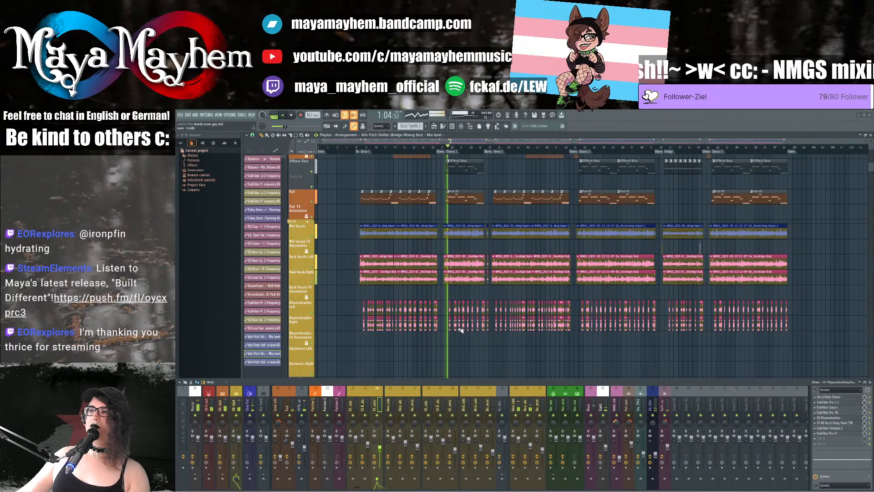
{"action": "scroll", "coordinate": [457, 255], "scroll_direction": "up", "scroll_amount": 3}
{"action": "scroll", "coordinate": [457, 245], "scroll_direction": "up", "scroll_amount": 4}
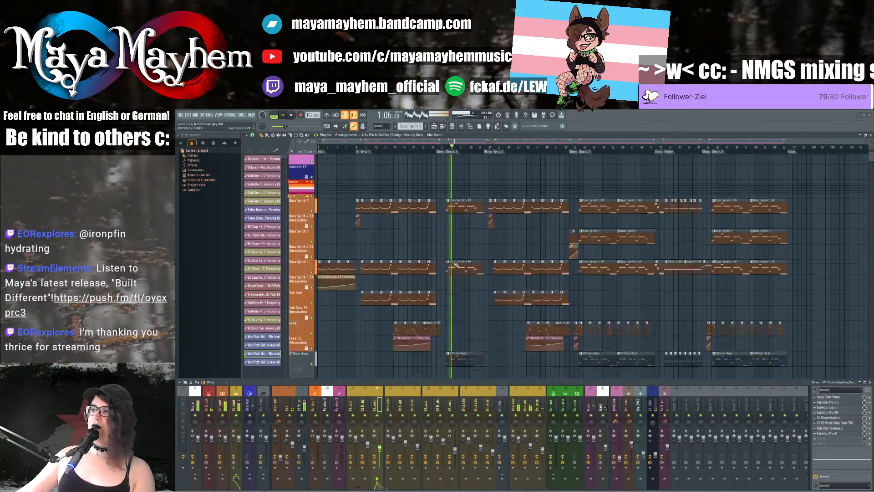
{"action": "scroll", "coordinate": [454, 333], "scroll_direction": "down", "scroll_amount": 3}
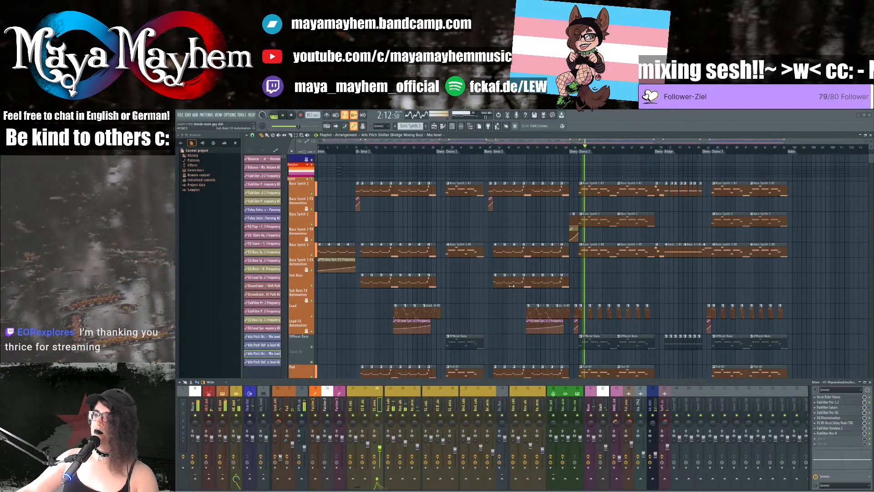
{"action": "scroll", "coordinate": [548, 265], "scroll_direction": "down", "scroll_amount": 3}
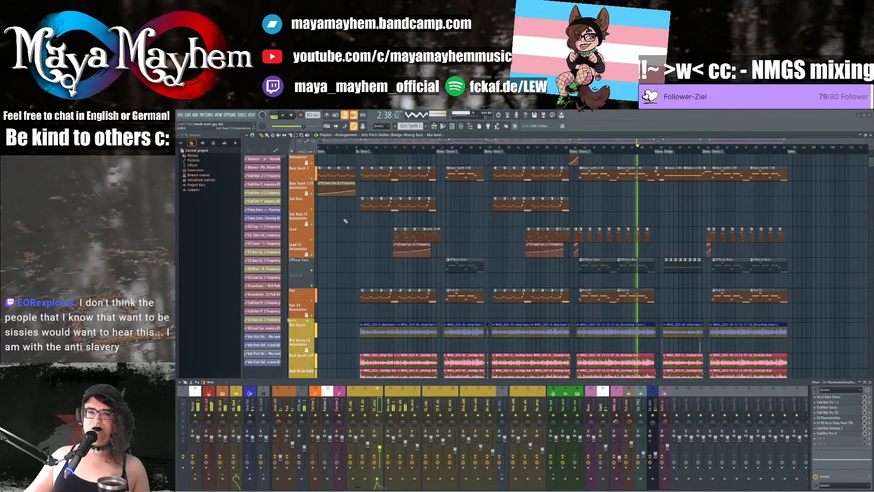
{"action": "left_click", "coordinate": [287, 116]}
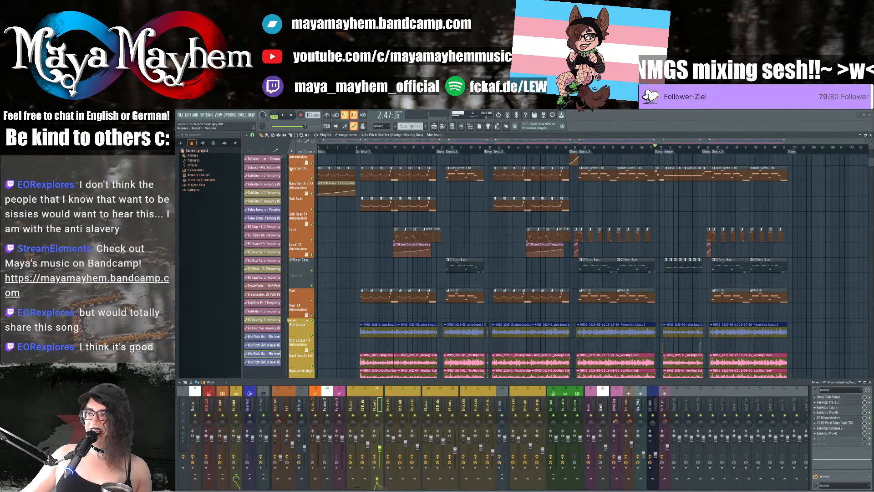
Step: Play the transition after Chorus 2 into the opening of the bridge
{"action": "scroll", "coordinate": [685, 273], "scroll_direction": "down", "scroll_amount": 3}
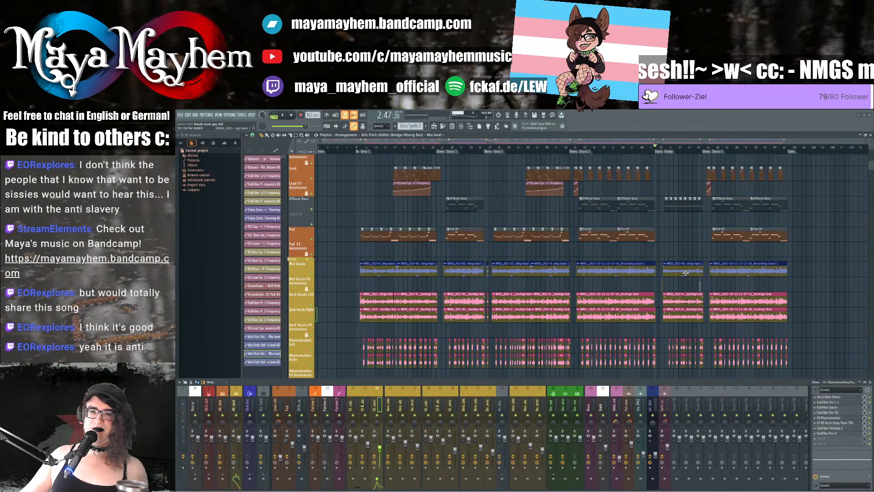
{"action": "scroll", "coordinate": [685, 273], "scroll_direction": "up", "scroll_amount": 1}
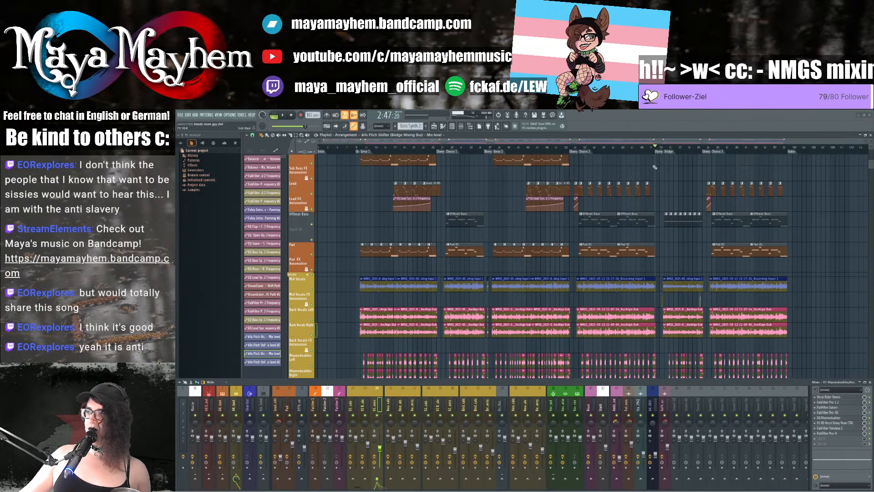
{"action": "left_click", "coordinate": [660, 147]}
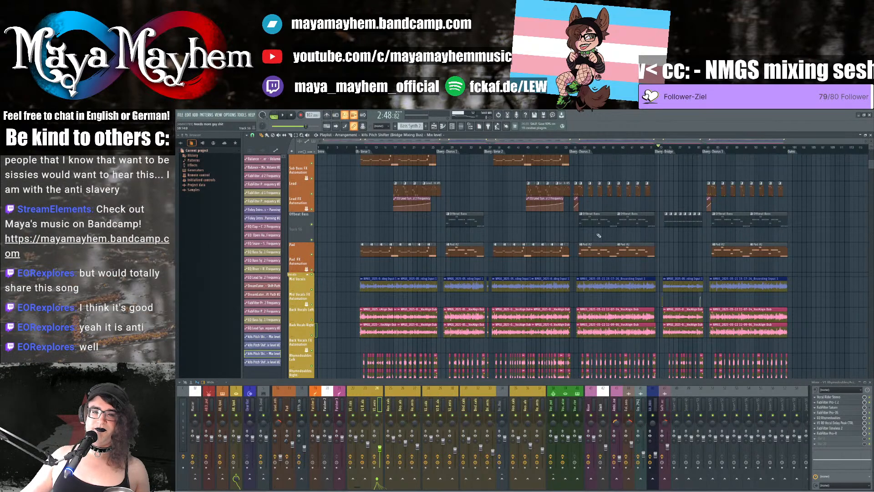
{"action": "scroll", "coordinate": [556, 237], "scroll_direction": "down", "scroll_amount": 1}
{"action": "scroll", "coordinate": [555, 236], "scroll_direction": "down", "scroll_amount": 3}
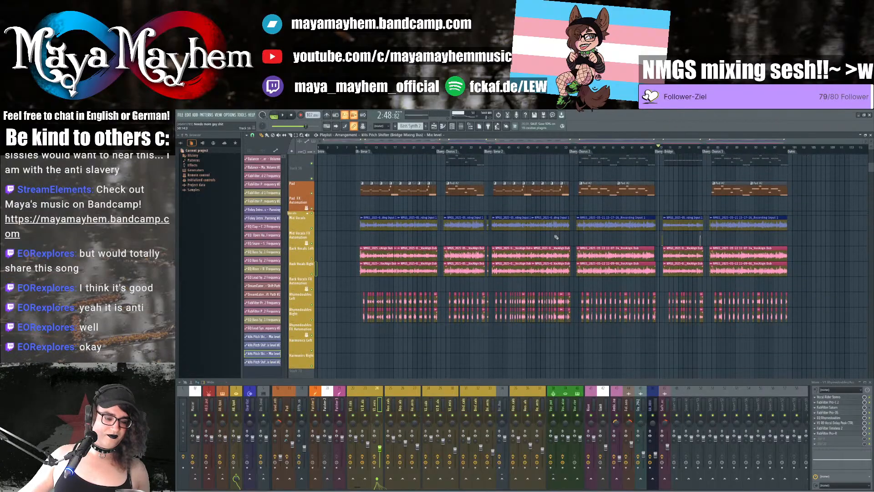
{"action": "left_click", "coordinate": [283, 116]}
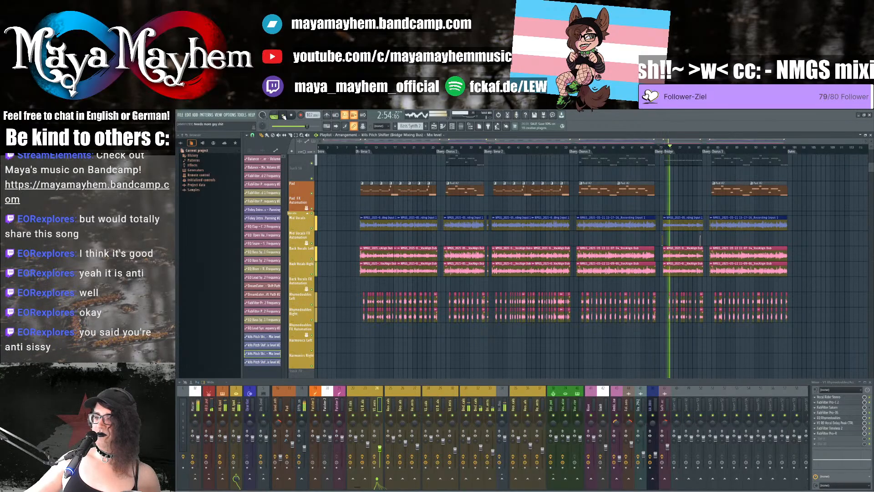
{"action": "left_click", "coordinate": [292, 115]}
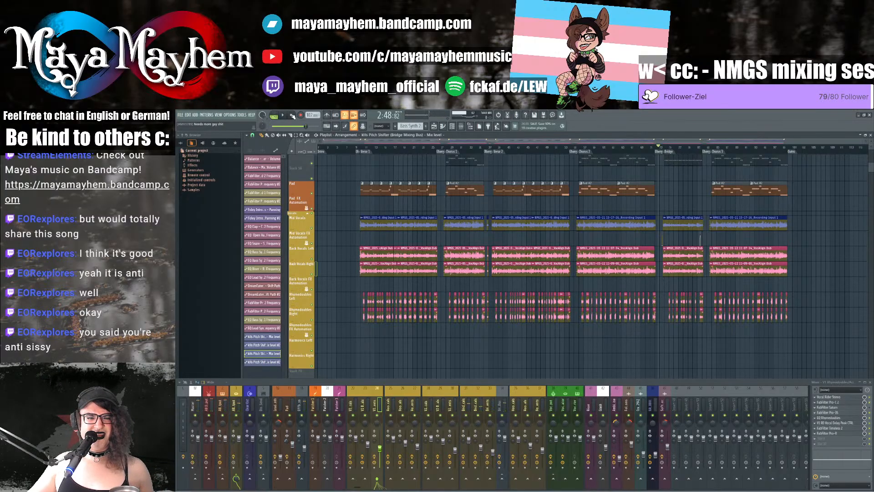
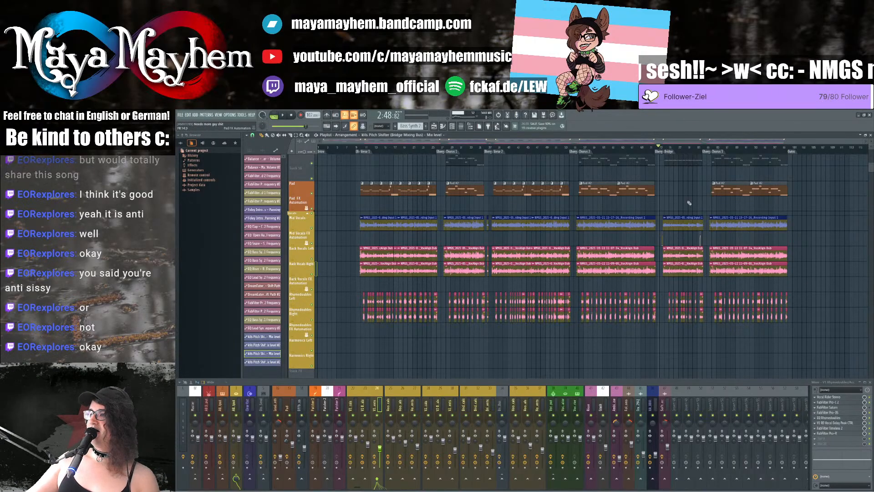
Step: Zoom in on the bridge and play it from just before its vocals begin
{"action": "scroll", "coordinate": [693, 200], "scroll_direction": "up", "scroll_amount": 3}
{"action": "scroll", "coordinate": [693, 200], "scroll_direction": "up", "scroll_amount": 1}
{"action": "left_click", "coordinate": [570, 146]}
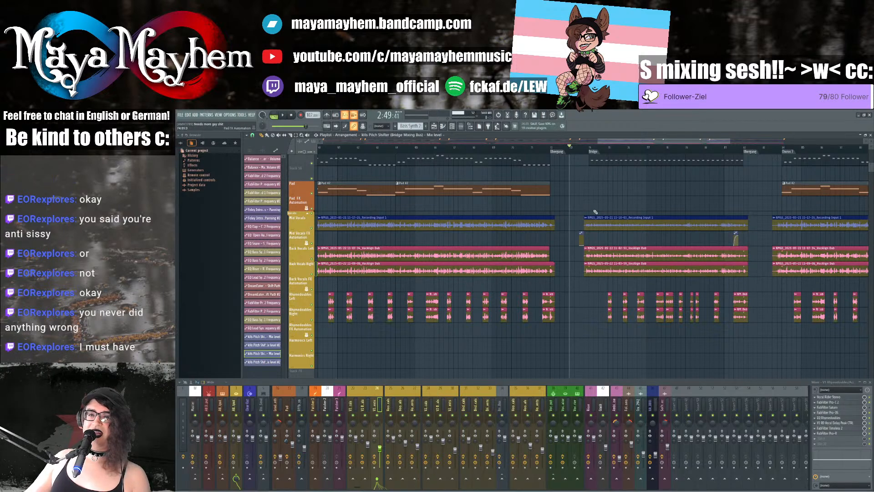
{"action": "left_click_drag", "start_coordinate": [607, 143], "coordinate": [630, 141]}
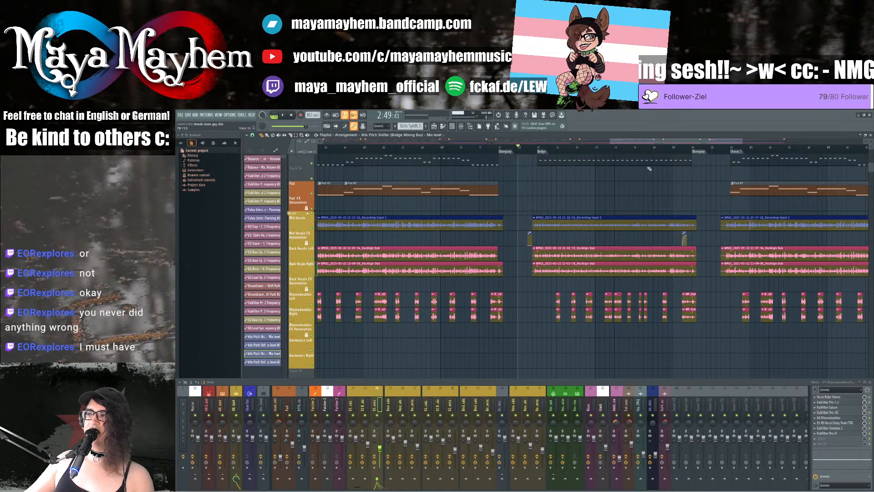
{"action": "left_click_drag", "start_coordinate": [632, 143], "coordinate": [639, 142]}
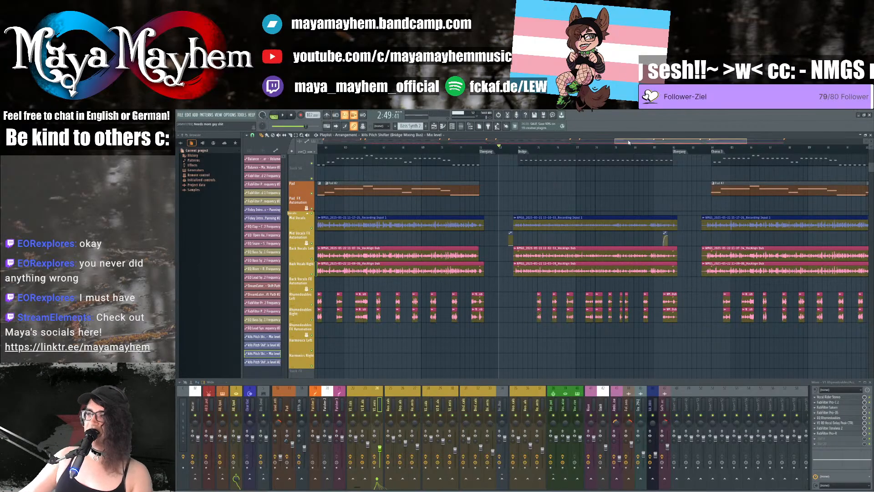
{"action": "left_click_drag", "start_coordinate": [627, 143], "coordinate": [633, 142]}
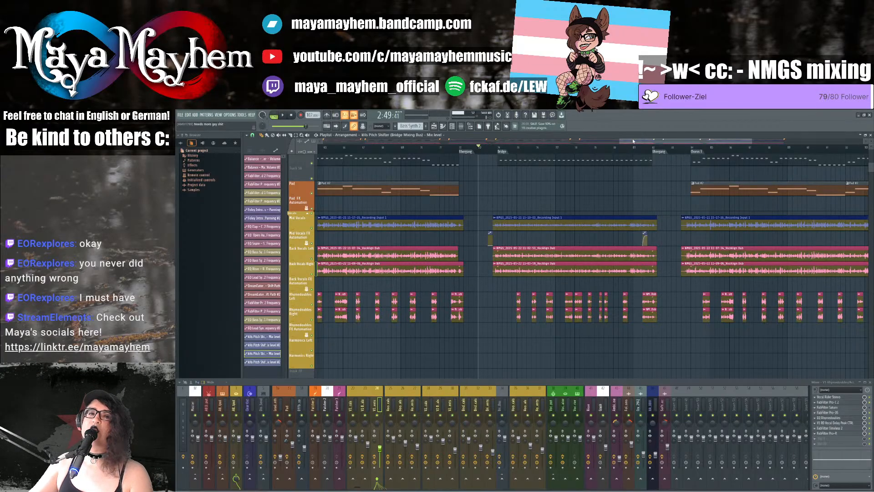
{"action": "left_click", "coordinate": [286, 116]}
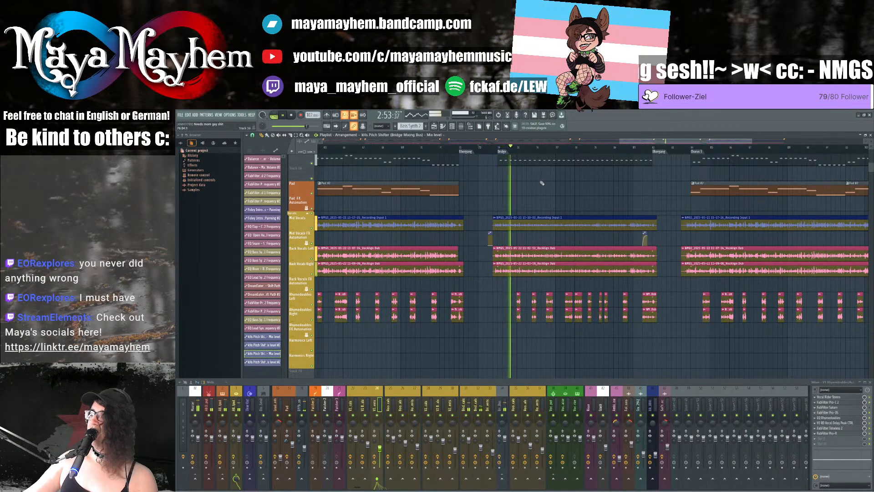
{"action": "scroll", "coordinate": [549, 180], "scroll_direction": "down", "scroll_amount": 3}
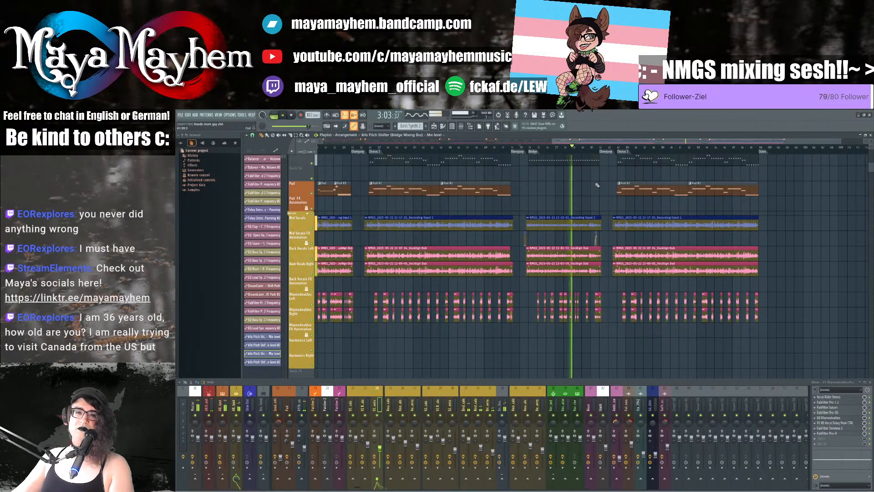
{"action": "left_click", "coordinate": [291, 115]}
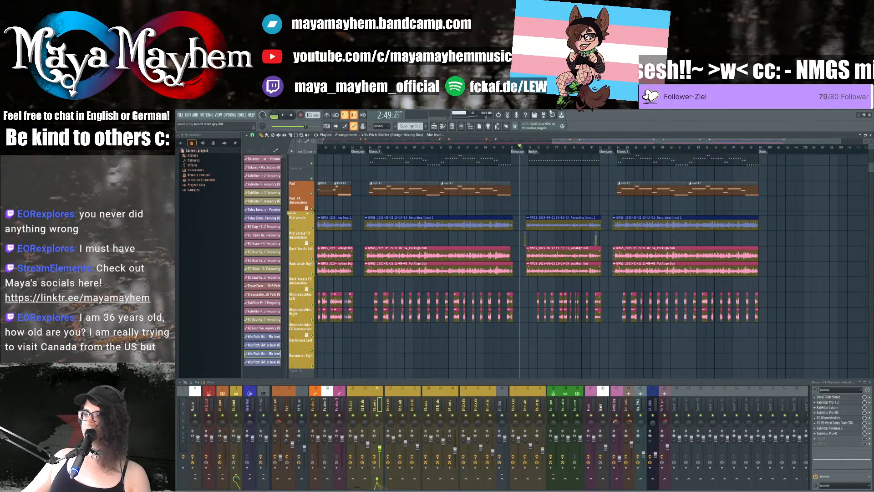
{"action": "left_click_drag", "start_coordinate": [564, 142], "coordinate": [552, 142]}
{"action": "left_click", "coordinate": [554, 148]}
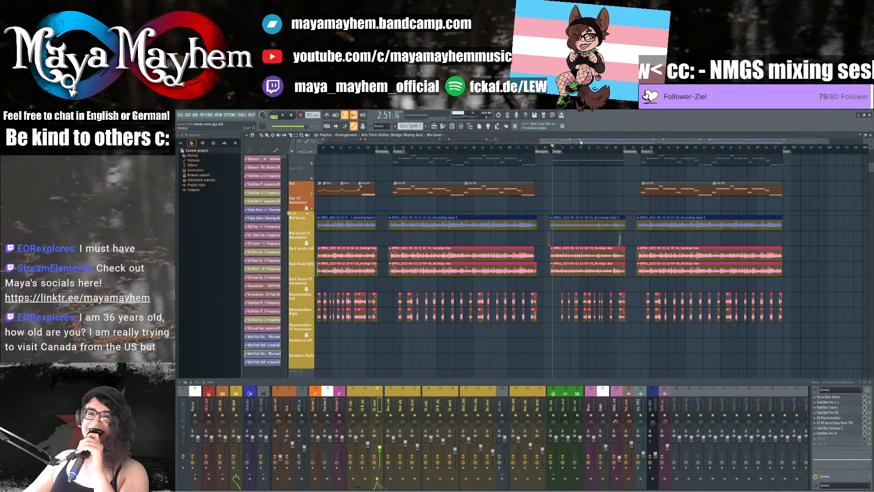
{"action": "left_click_drag", "start_coordinate": [583, 143], "coordinate": [591, 141]}
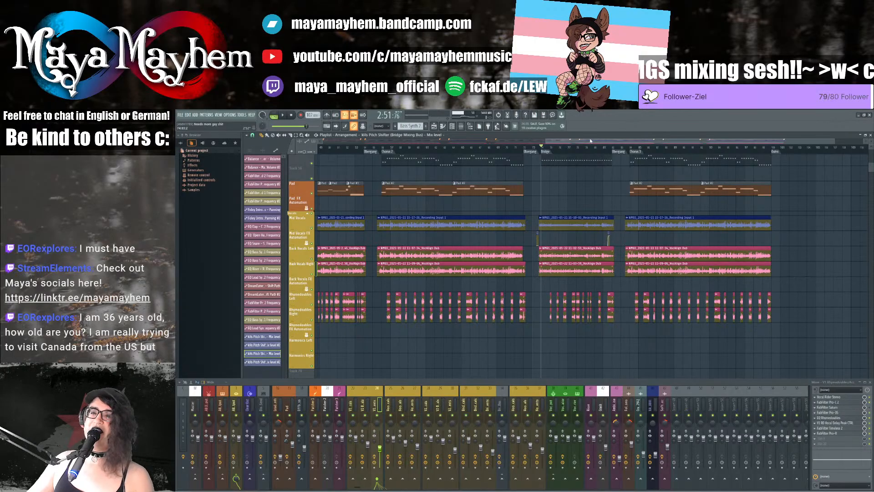
{"action": "left_click", "coordinate": [569, 146]}
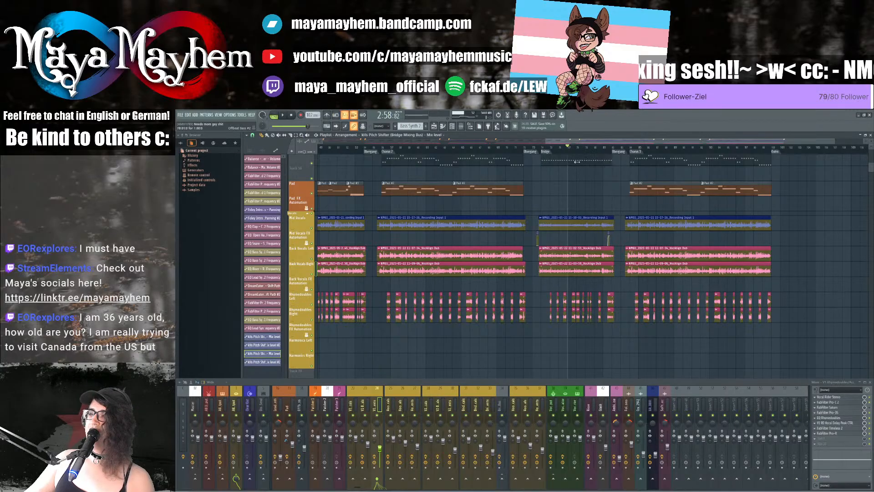
Step: Save the current project
{"action": "left_click", "coordinate": [181, 115]}
{"action": "left_click", "coordinate": [187, 140]}
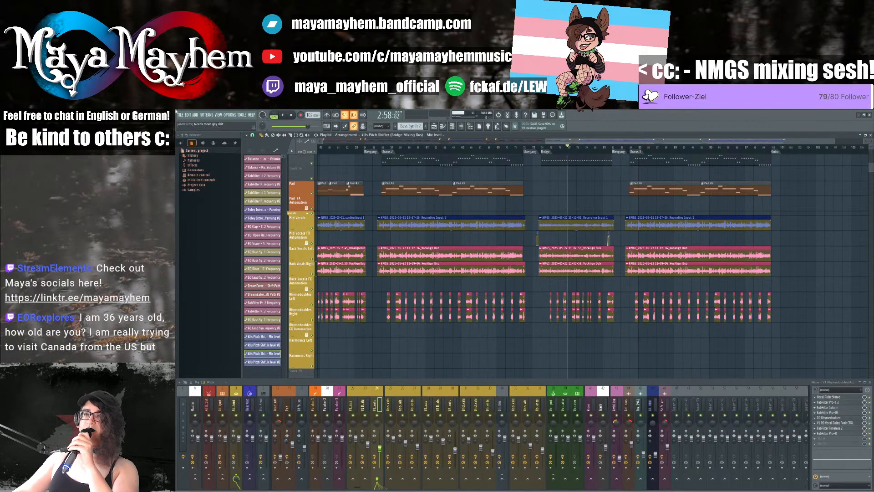
{"action": "left_click", "coordinate": [180, 115]}
{"action": "left_click", "coordinate": [185, 136]}
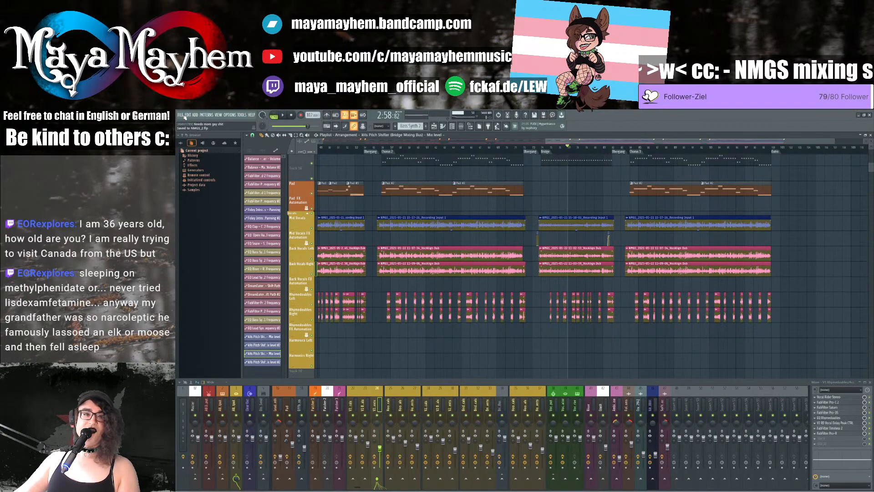
Step: Open the recent Siamo Tutti project and look through its vocal, harmonics and recording tracks in the playlist
{"action": "left_click", "coordinate": [183, 115]}
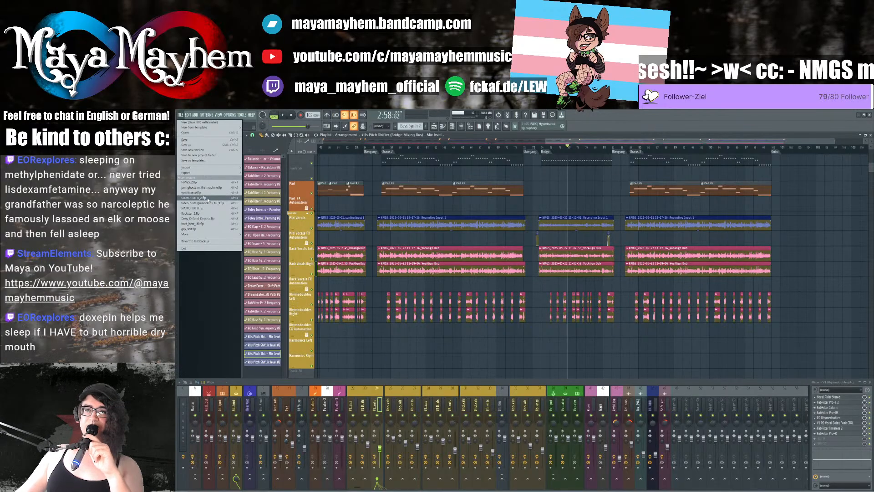
{"action": "left_click", "coordinate": [211, 199]}
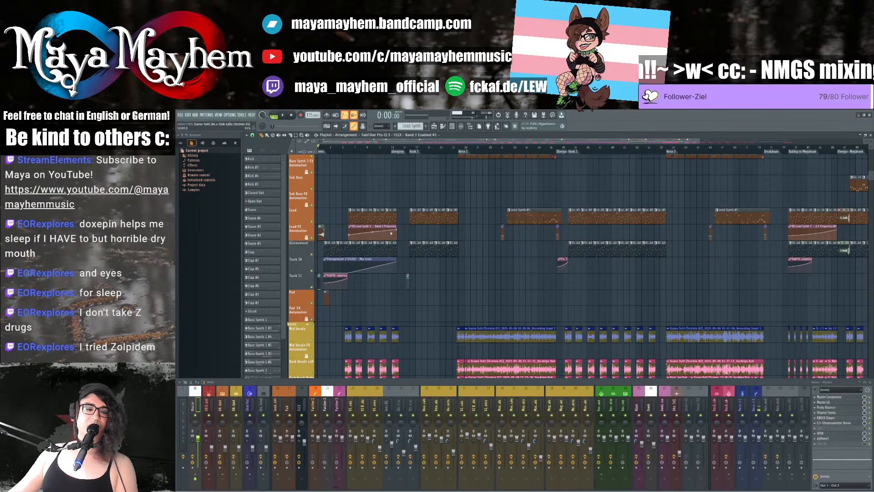
{"action": "scroll", "coordinate": [390, 234], "scroll_direction": "down", "scroll_amount": 6}
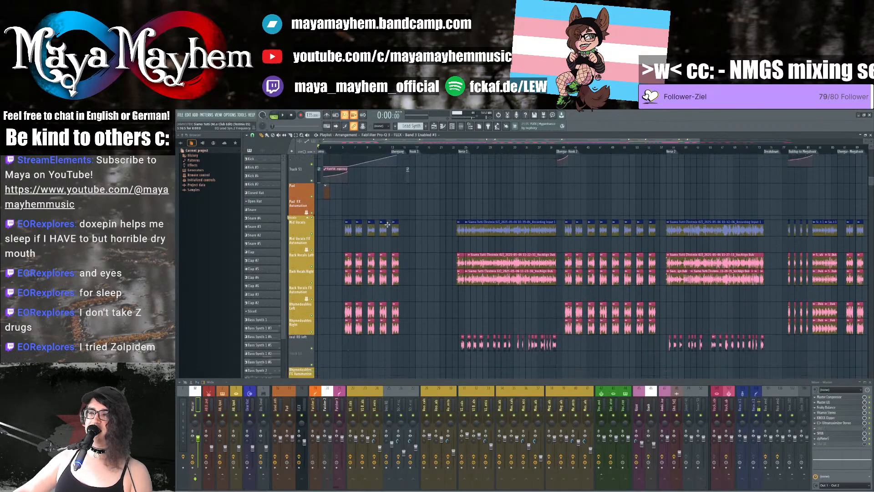
{"action": "scroll", "coordinate": [388, 224], "scroll_direction": "down", "scroll_amount": 1}
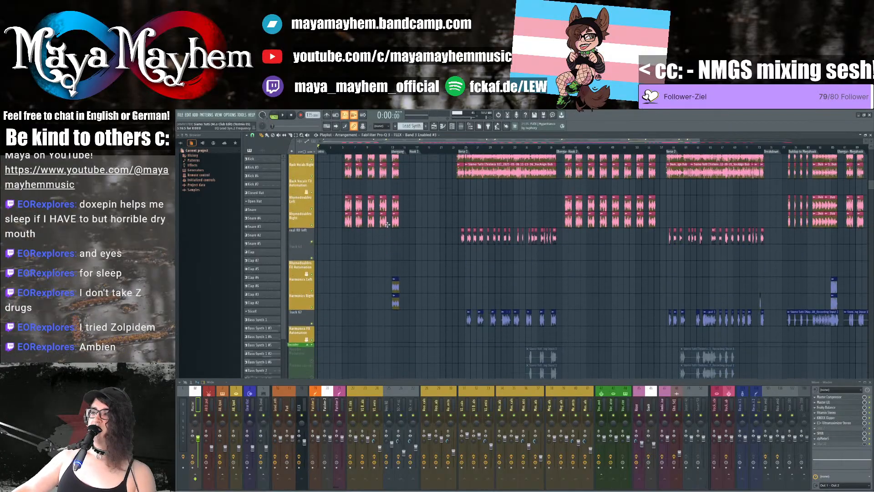
{"action": "scroll", "coordinate": [387, 225], "scroll_direction": "down", "scroll_amount": 6}
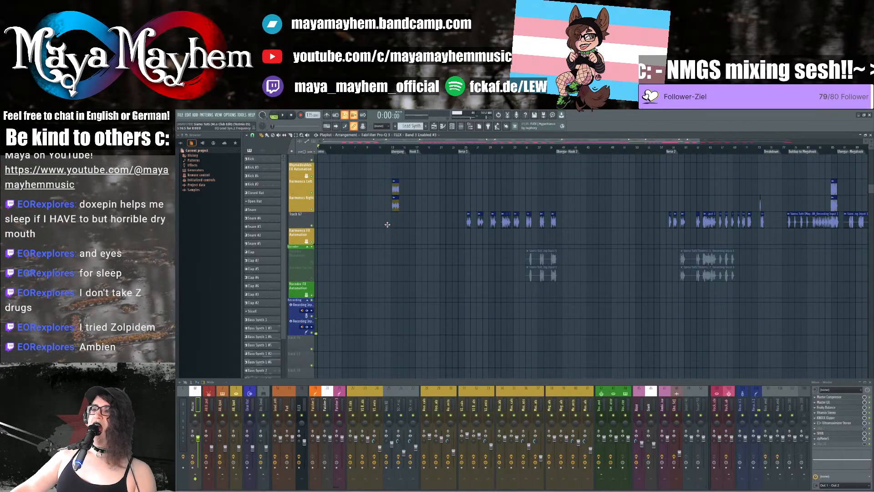
Step: Unmute the Vocoder Modulator and Vocoder Carrier tracks and delete all of their audio clips
{"action": "left_click", "coordinate": [312, 263]}
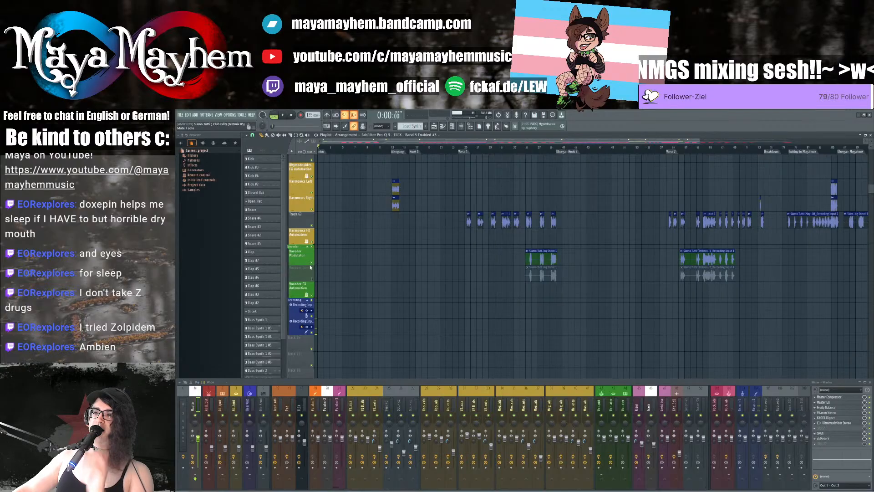
{"action": "left_click", "coordinate": [314, 279]}
{"action": "scroll", "coordinate": [365, 262], "scroll_direction": "down", "scroll_amount": 3}
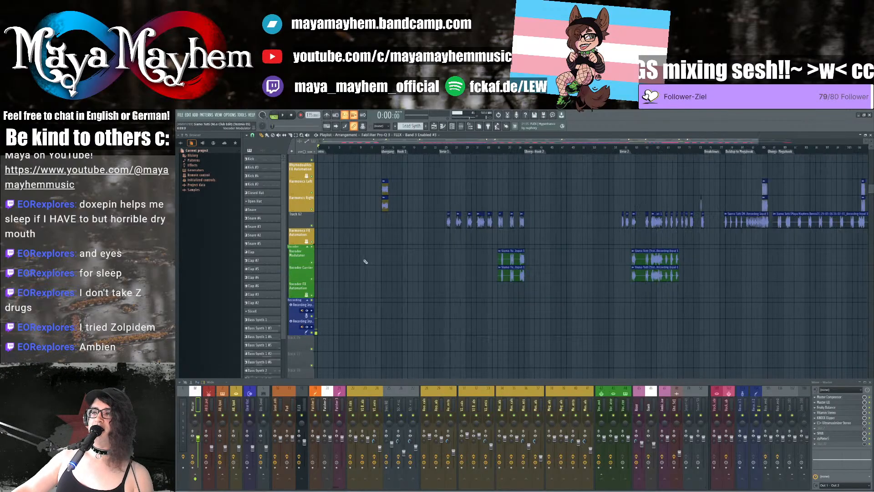
{"action": "right_click", "coordinate": [590, 259]}
{"action": "right_click", "coordinate": [473, 259]}
{"action": "right_click", "coordinate": [474, 274]}
{"action": "right_click", "coordinate": [588, 275]}
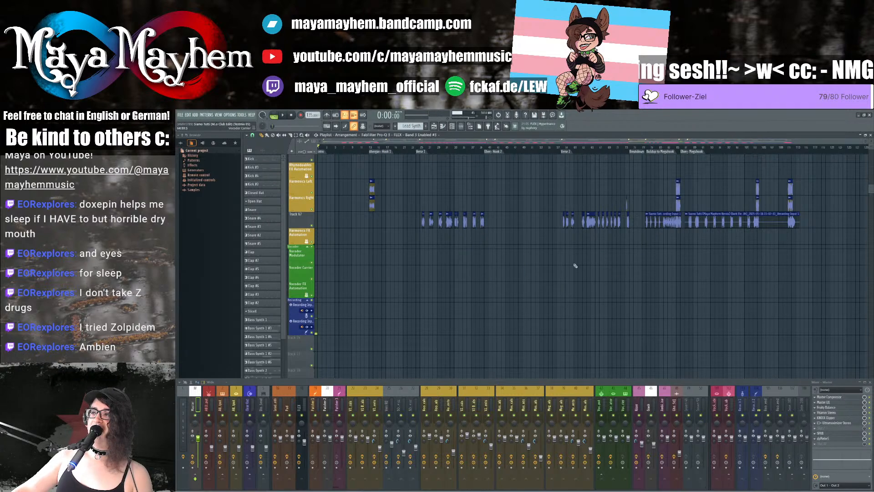
Step: Look through the rhymedoubles and harmonics clips across the playlist and examine the ones in Verse 1
{"action": "scroll", "coordinate": [603, 271], "scroll_direction": "up", "scroll_amount": 6}
{"action": "scroll", "coordinate": [428, 257], "scroll_direction": "down", "scroll_amount": 5}
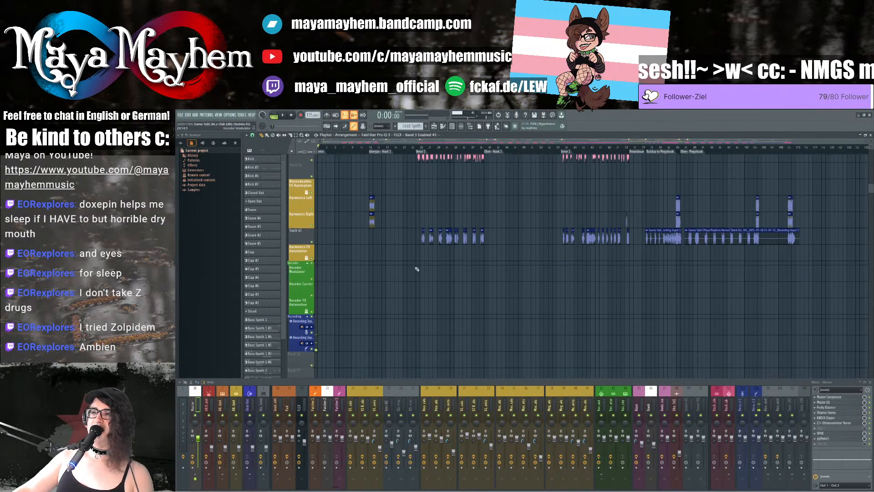
{"action": "scroll", "coordinate": [419, 262], "scroll_direction": "up", "scroll_amount": 4}
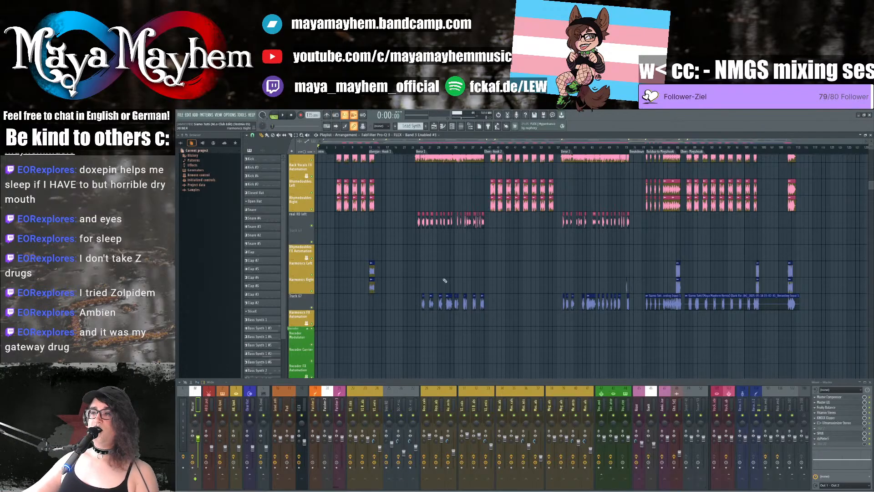
{"action": "scroll", "coordinate": [441, 279], "scroll_direction": "down", "scroll_amount": 3}
{"action": "scroll", "coordinate": [441, 279], "scroll_direction": "up", "scroll_amount": 1, "text": "ctrl"}
{"action": "scroll", "coordinate": [442, 278], "scroll_direction": "up", "scroll_amount": 2, "text": "ctrl"}
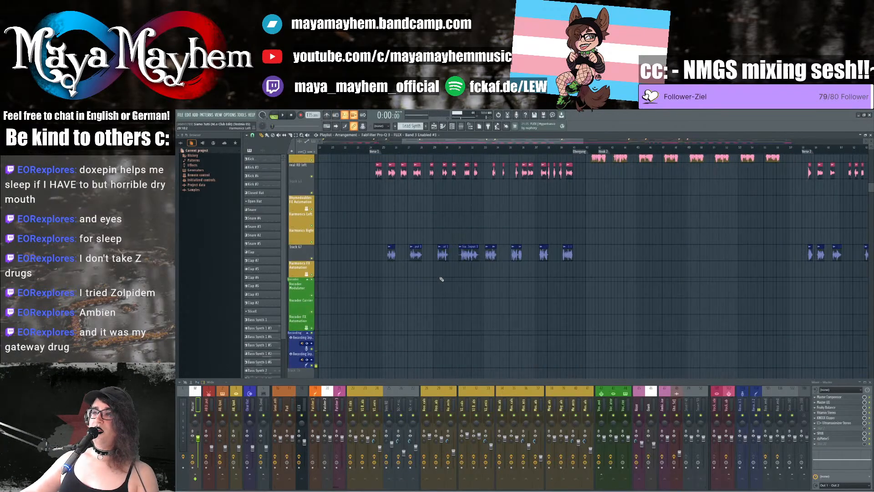
{"action": "key", "text": "space"}
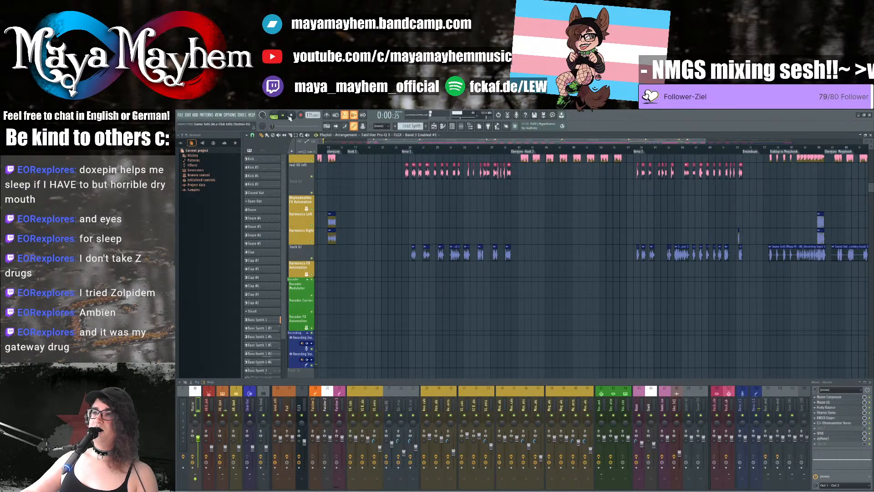
{"action": "left_click", "coordinate": [295, 117]}
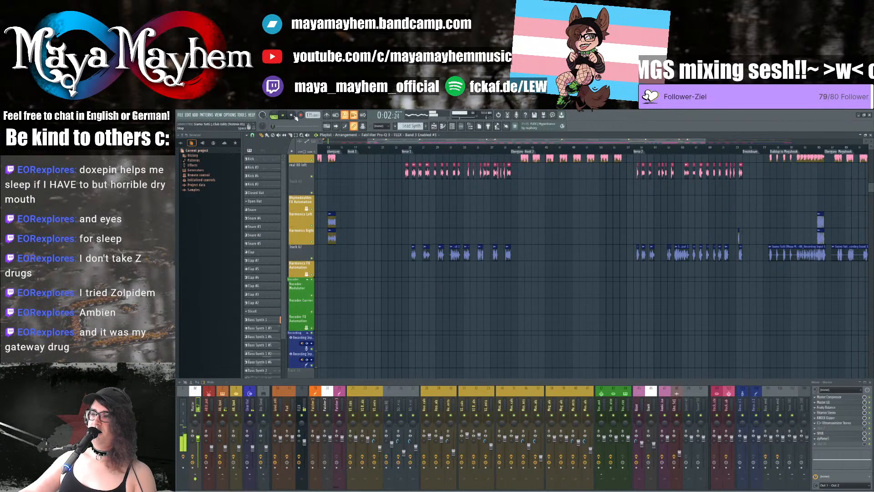
Step: Play Verse 1 from the second blue vocal clip below Harmonics Right, ending closer in on the joined pair of clips
{"action": "scroll", "coordinate": [462, 227], "scroll_direction": "up", "scroll_amount": 2, "text": "ctrl"}
{"action": "scroll", "coordinate": [462, 228], "scroll_direction": "up", "scroll_amount": 2}
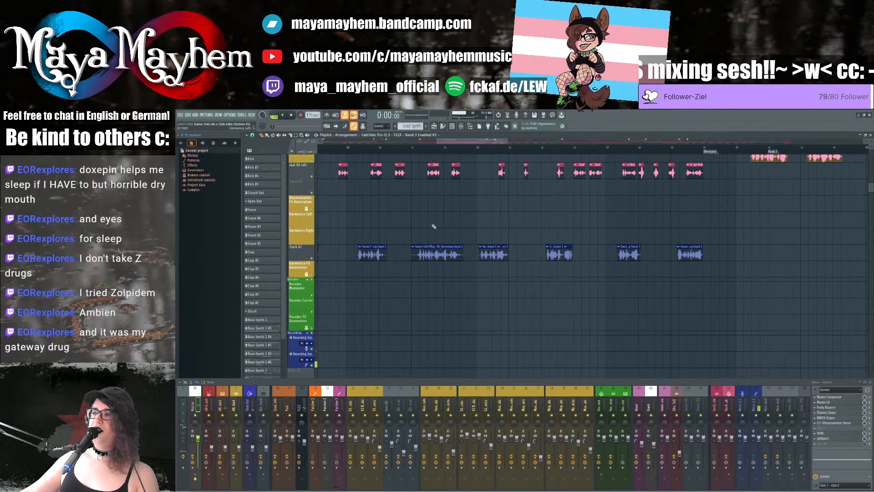
{"action": "left_click", "coordinate": [412, 149]}
{"action": "key", "text": "space"}
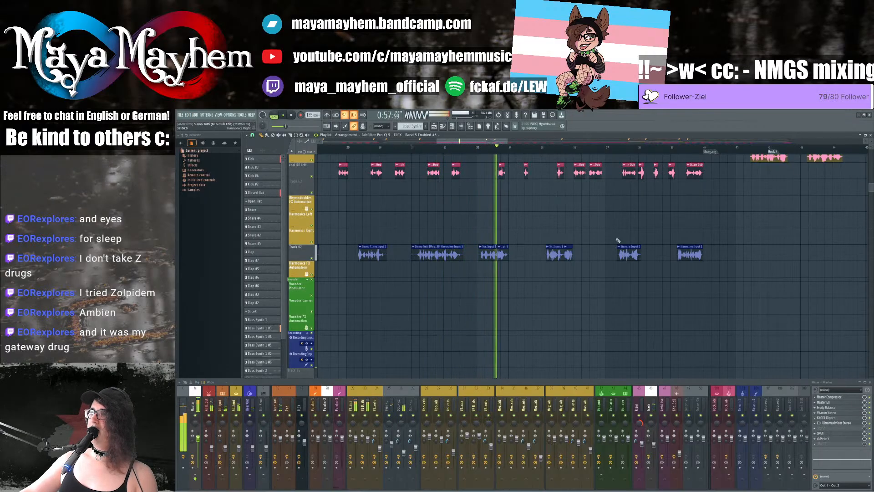
{"action": "scroll", "coordinate": [612, 243], "scroll_direction": "up", "scroll_amount": 5}
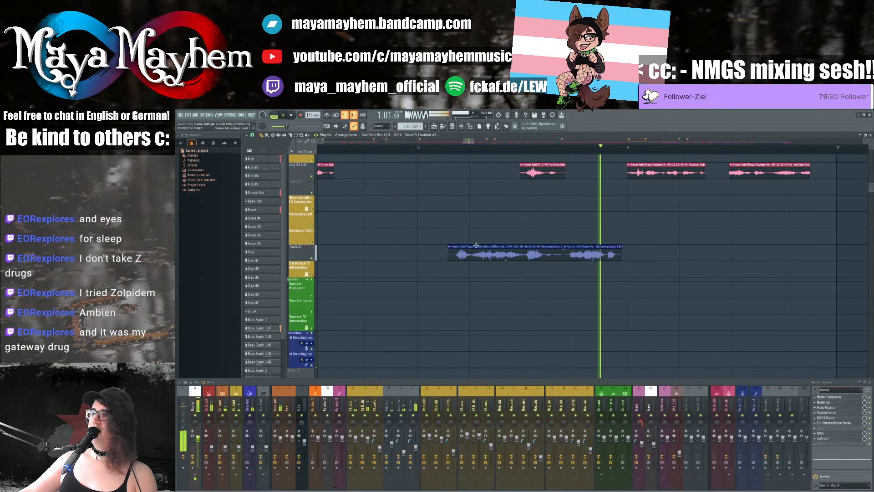
{"action": "key", "text": "space"}
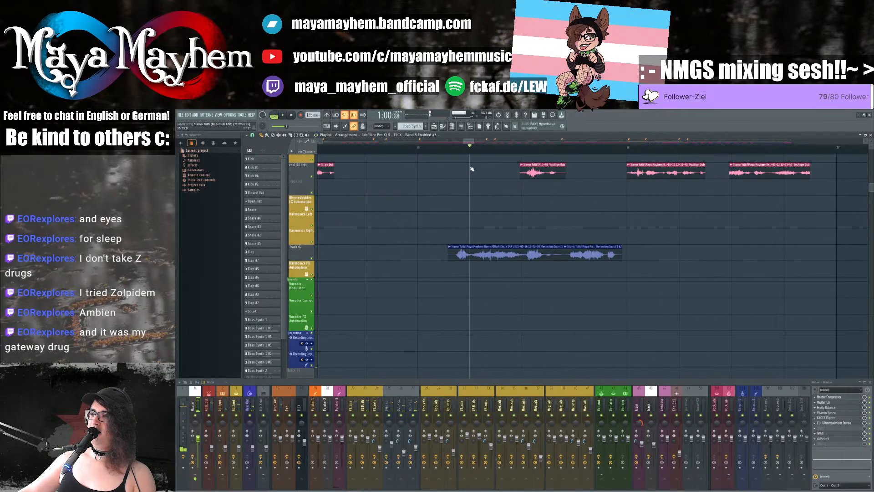
Step: Trim the start of the first clip in the joined blue pair to its last phrase and replay the passage
{"action": "left_click_drag", "start_coordinate": [448, 257], "coordinate": [525, 261]}
{"action": "key", "text": "space"}
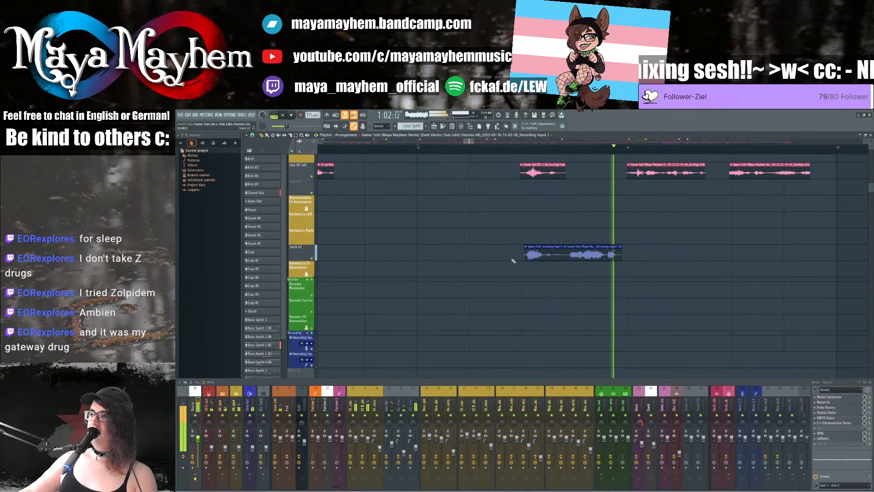
{"action": "key", "text": "space"}
{"action": "key", "text": "space"}
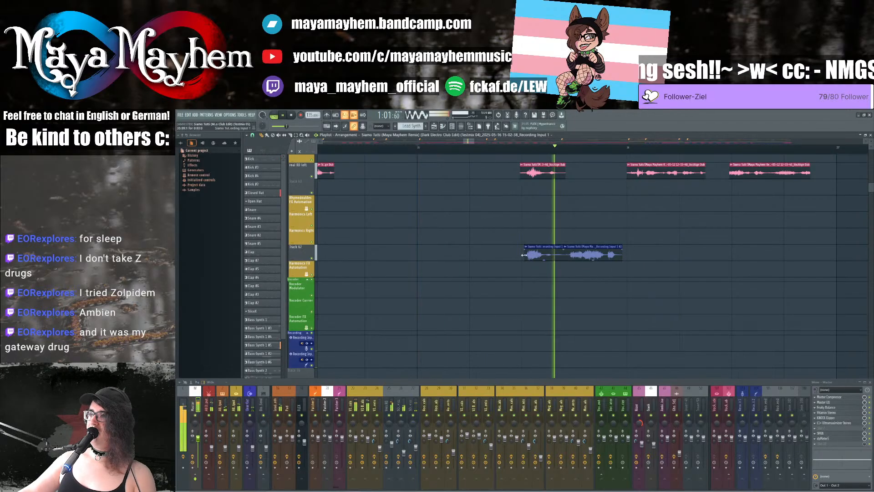
{"action": "key", "text": "space"}
{"action": "key", "text": "space"}
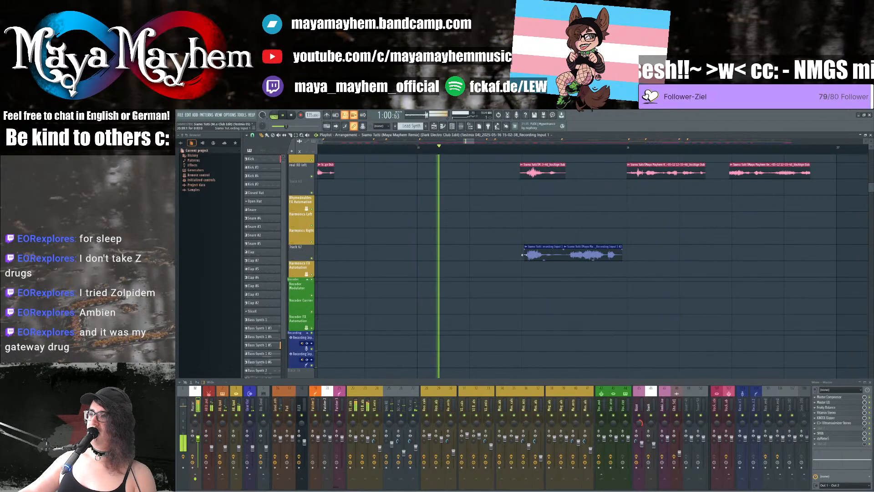
{"action": "key", "text": "space"}
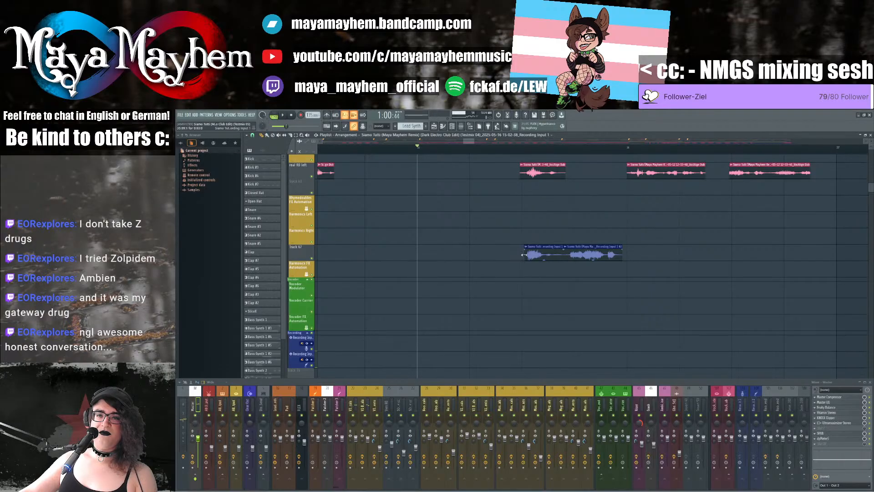
Step: Park the trimmed clip on the Harmonics FX Automation track, play the passage with that track muted, then unmute it and return the clip
{"action": "left_click_drag", "start_coordinate": [529, 253], "coordinate": [526, 251]}
{"action": "key", "text": "ctrl+z"}
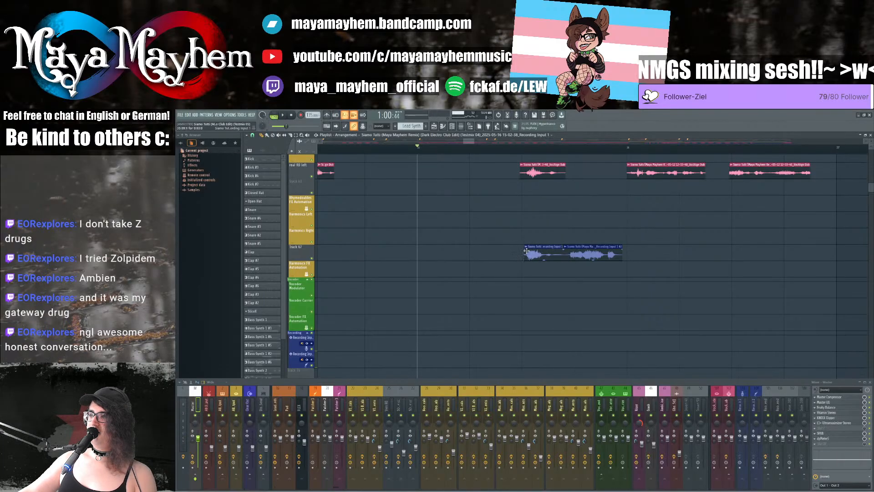
{"action": "left_click", "coordinate": [528, 251]}
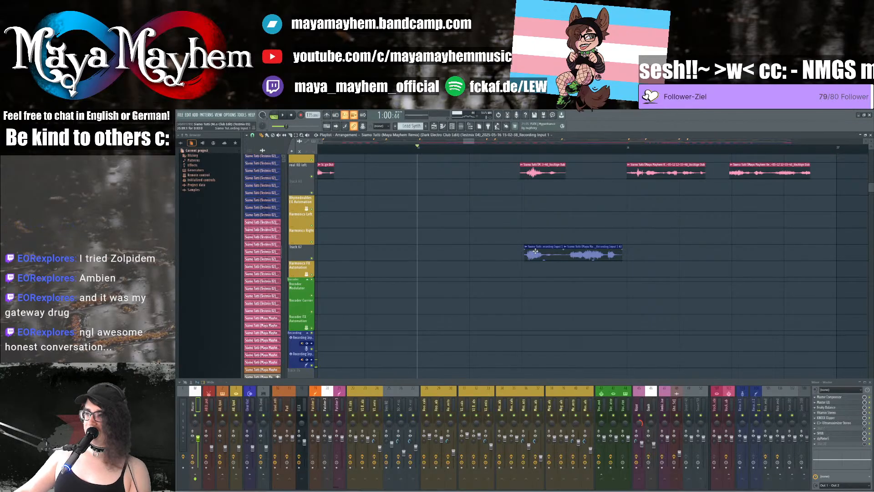
{"action": "left_click_drag", "start_coordinate": [533, 247], "coordinate": [529, 265]}
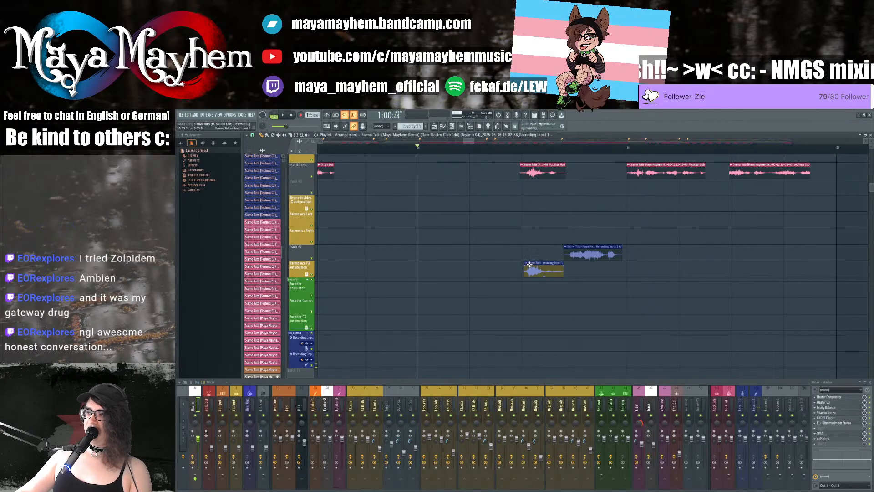
{"action": "left_click", "coordinate": [312, 274]}
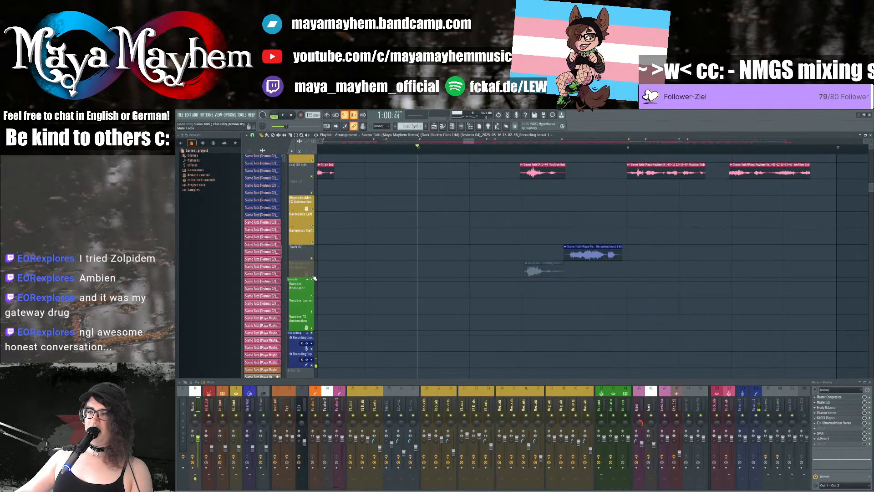
{"action": "key", "text": "space"}
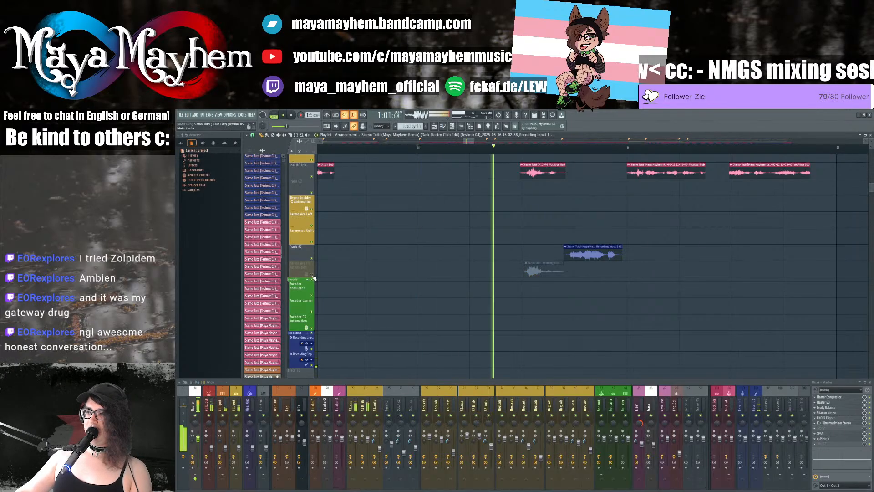
{"action": "left_click", "coordinate": [312, 275]}
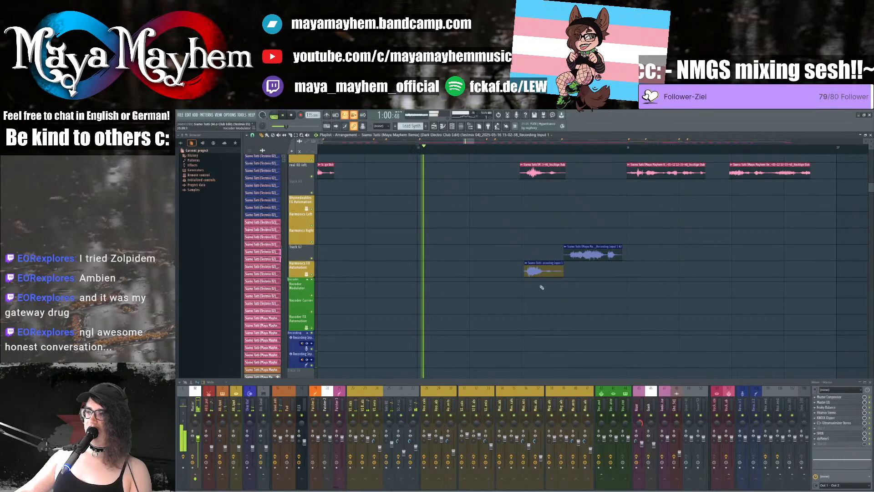
{"action": "left_click_drag", "start_coordinate": [536, 269], "coordinate": [528, 255]}
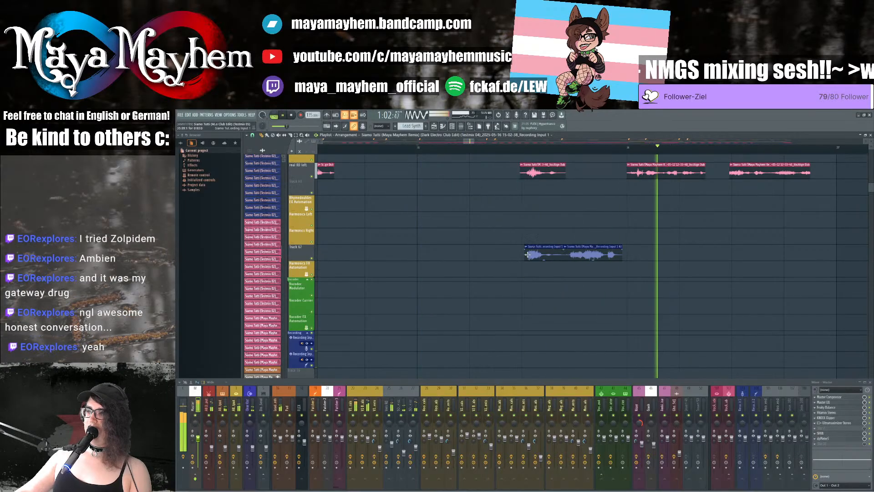
Step: Delete the trimmed blue clip and play Verse 1 on into the following vocal clip
{"action": "right_click", "coordinate": [528, 255]}
{"action": "key", "text": "space"}
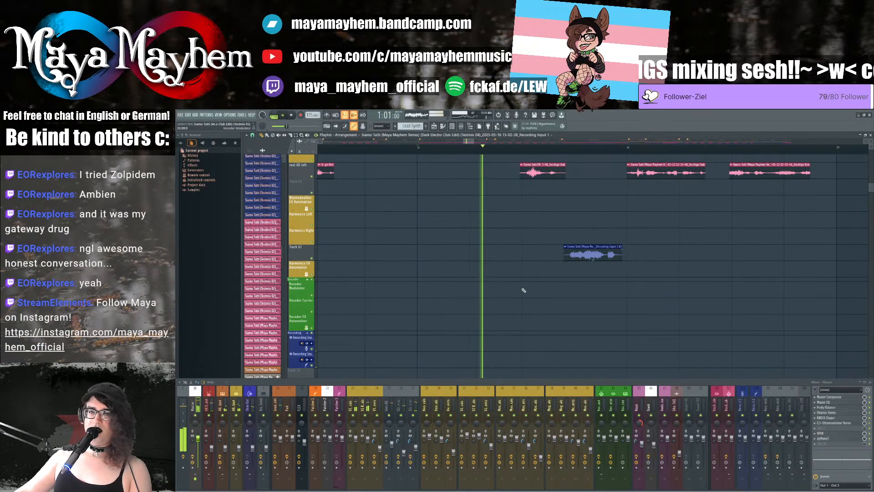
{"action": "scroll", "coordinate": [524, 285], "scroll_direction": "down", "scroll_amount": 3}
{"action": "scroll", "coordinate": [524, 283], "scroll_direction": "down", "scroll_amount": 5}
{"action": "scroll", "coordinate": [617, 299], "scroll_direction": "up", "scroll_amount": 5}
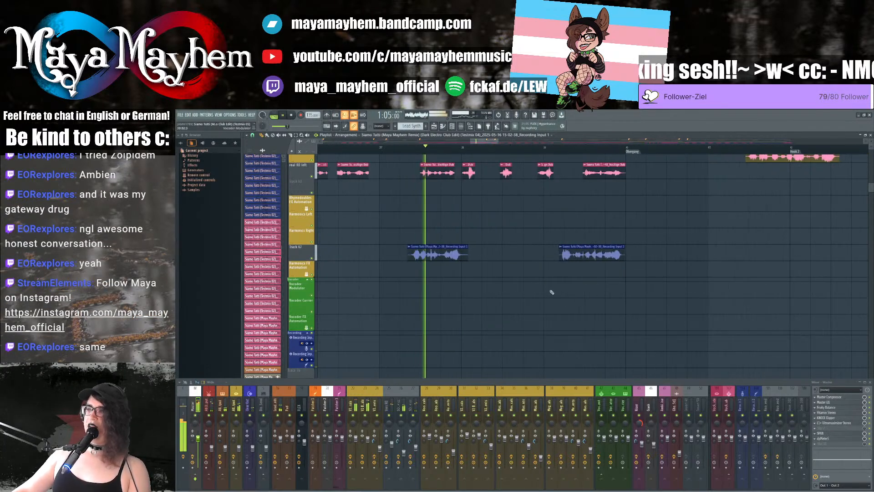
{"action": "key", "text": "space"}
Step: Play the late Verse 1 passage with the Mid Vocals, Back Vocals Left and Back Vocals Right tracks temporarily muted
{"action": "scroll", "coordinate": [503, 251], "scroll_direction": "up", "scroll_amount": 5}
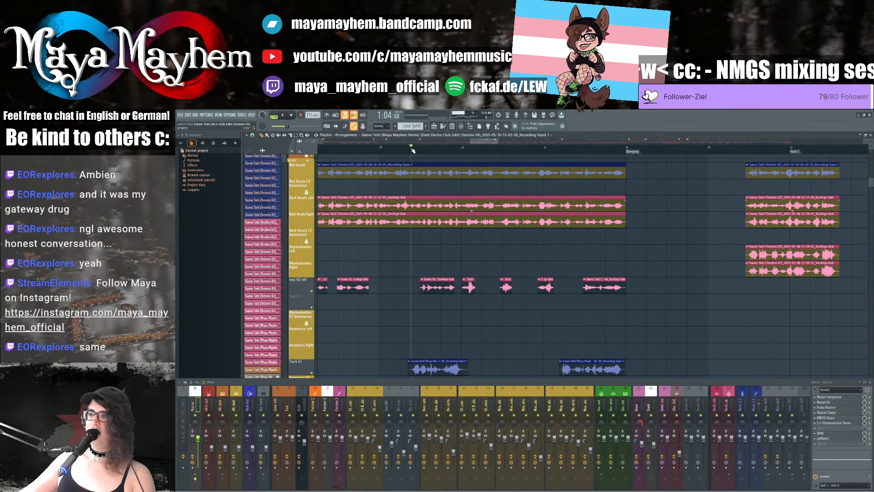
{"action": "key", "text": "space"}
{"action": "key", "text": "space"}
{"action": "left_click", "coordinate": [312, 175]}
{"action": "left_click", "coordinate": [313, 208]}
{"action": "left_click", "coordinate": [312, 226]}
{"action": "key", "text": "space"}
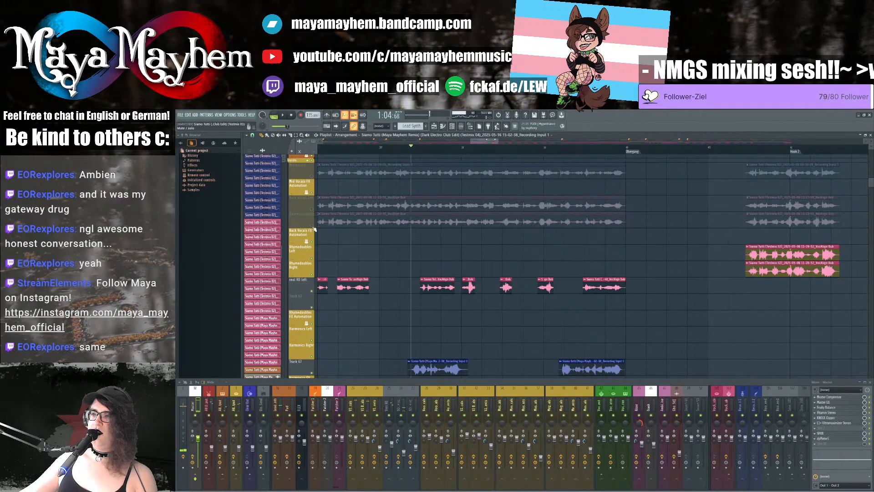
{"action": "key", "text": "space"}
{"action": "left_click", "coordinate": [312, 226]}
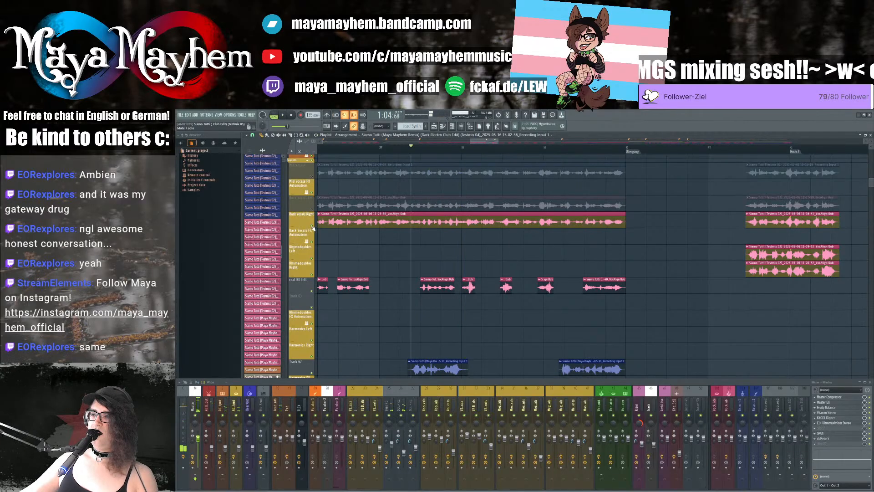
{"action": "left_click", "coordinate": [312, 208]}
{"action": "left_click", "coordinate": [312, 174]}
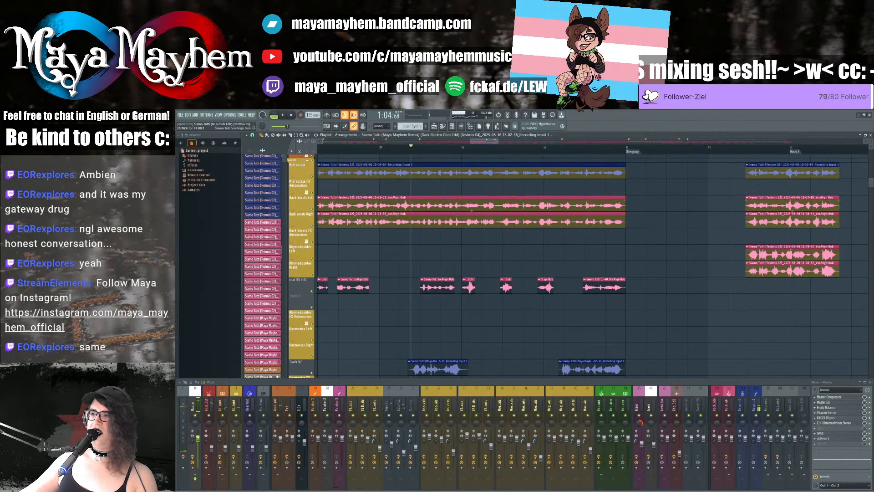
Step: Replay the late Verse 1 passage and check the channel settings of the short blue clip before it
{"action": "scroll", "coordinate": [382, 247], "scroll_direction": "down", "scroll_amount": 5}
{"action": "scroll", "coordinate": [383, 248], "scroll_direction": "down", "scroll_amount": 3}
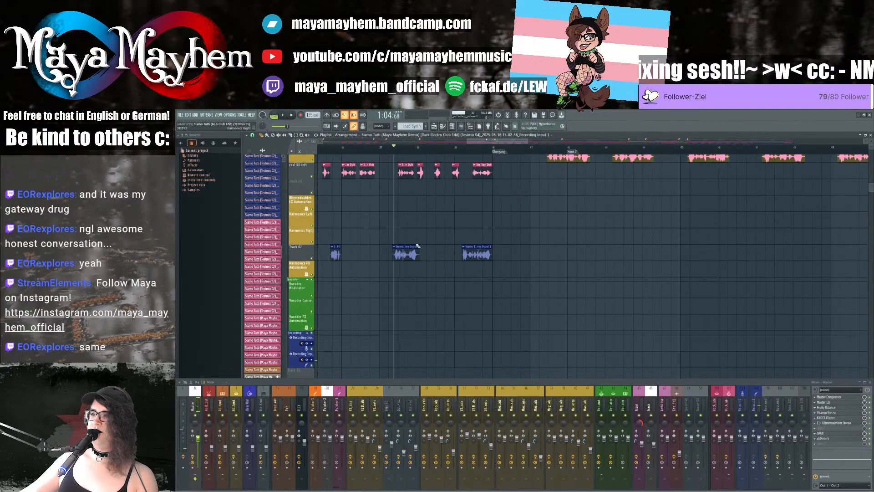
{"action": "key", "text": "space"}
{"action": "key", "text": "space"}
{"action": "scroll", "coordinate": [402, 234], "scroll_direction": "up", "scroll_amount": 2}
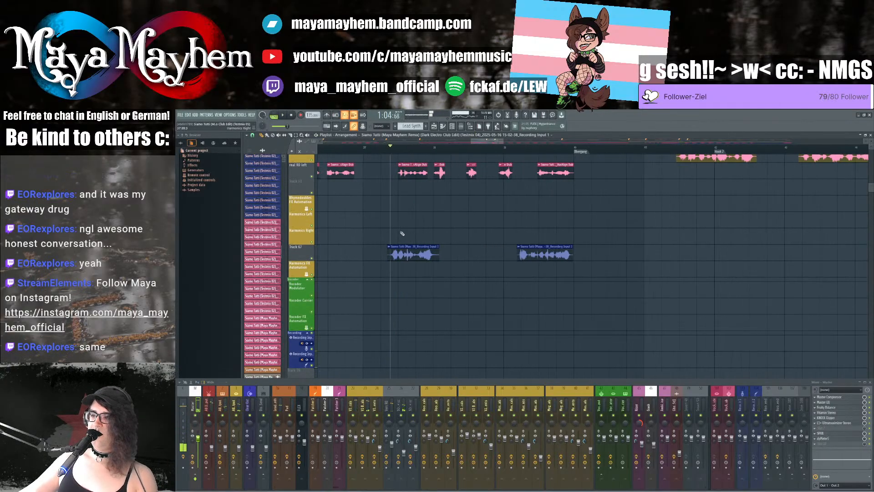
{"action": "scroll", "coordinate": [402, 234], "scroll_direction": "down", "scroll_amount": 2}
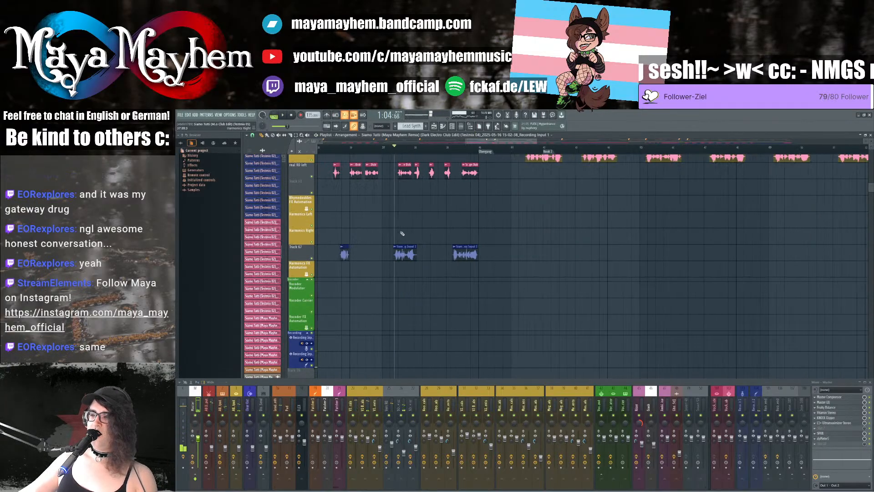
{"action": "double_click", "coordinate": [344, 248]}
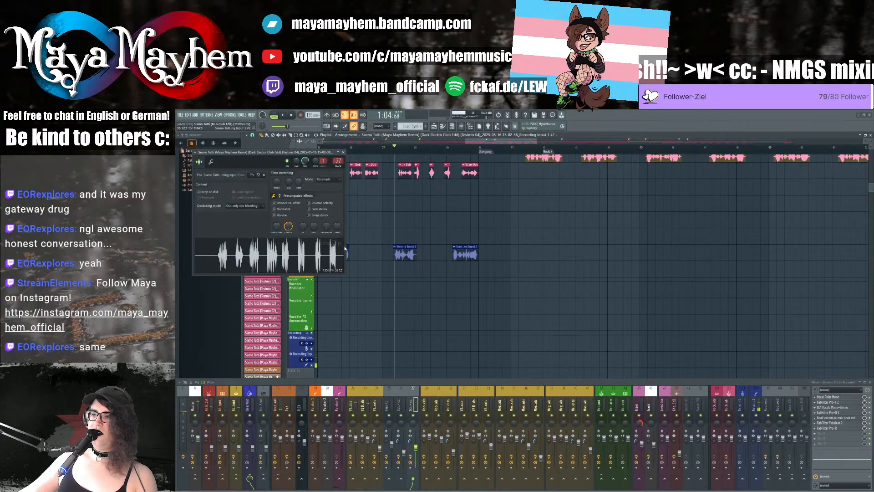
{"action": "left_click", "coordinate": [344, 152]}
Step: Make the second-to-last blue vocal clip of Verse 1 unique
{"action": "scroll", "coordinate": [385, 258], "scroll_direction": "up", "scroll_amount": 3}
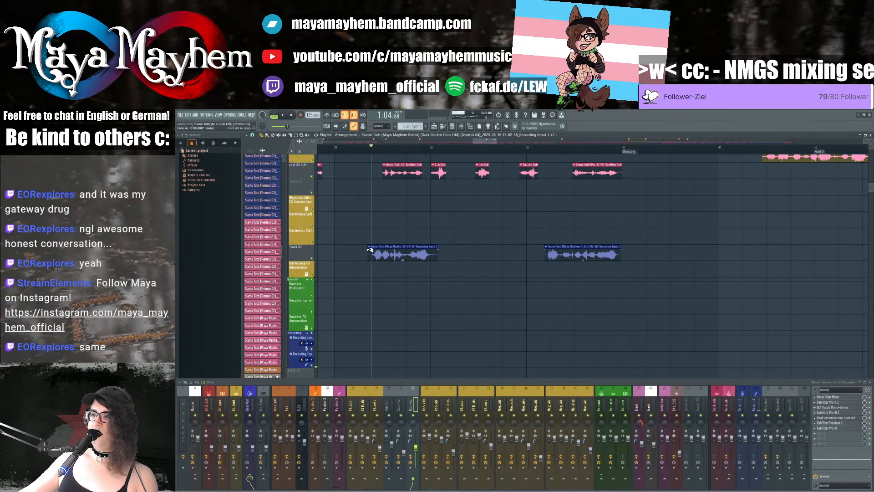
{"action": "left_click", "coordinate": [370, 247]}
{"action": "left_click", "coordinate": [394, 303]}
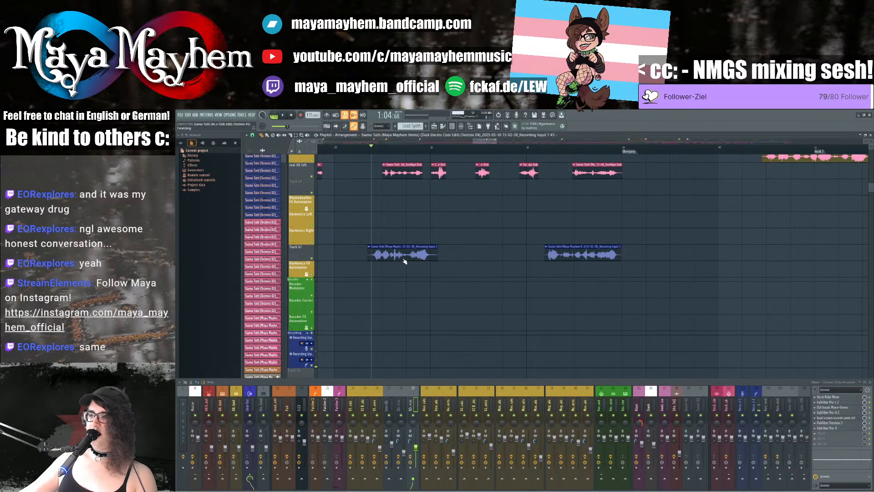
Step: Check the channel settings of the second-to-last blue vocal clip in Verse 1 and play that passage
{"action": "double_click", "coordinate": [403, 252]}
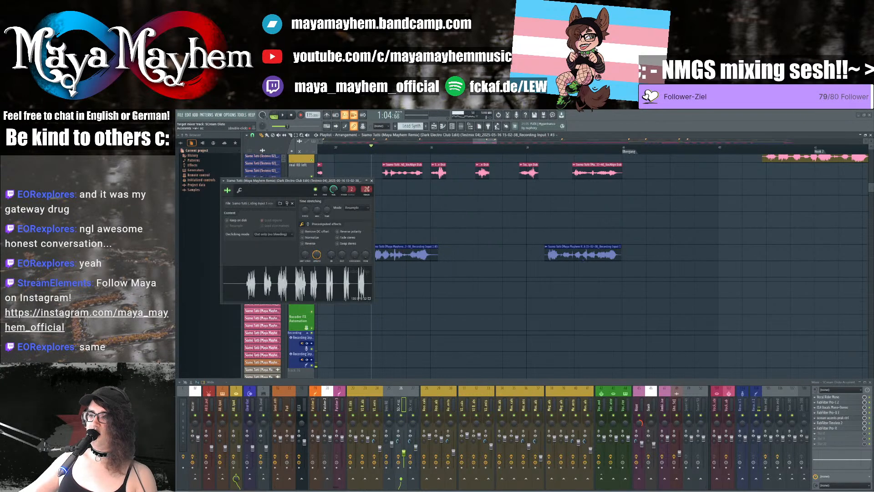
{"action": "left_click", "coordinate": [372, 181]}
{"action": "key", "text": "space"}
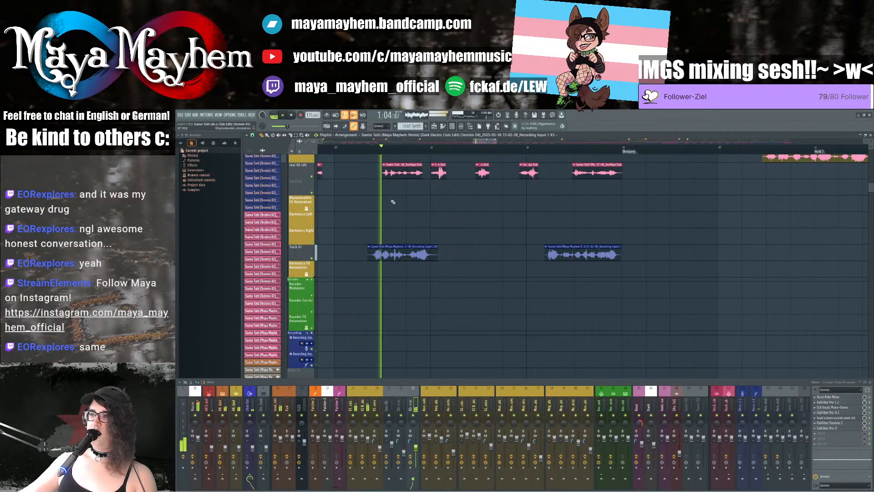
Step: Slice the Mid Vocals and both Back Vocals clips at the blue clip's start and end, remove the sections between, and play the passage
{"action": "scroll", "coordinate": [438, 241], "scroll_direction": "up", "scroll_amount": 3}
{"action": "scroll", "coordinate": [437, 242], "scroll_direction": "up", "scroll_amount": 3}
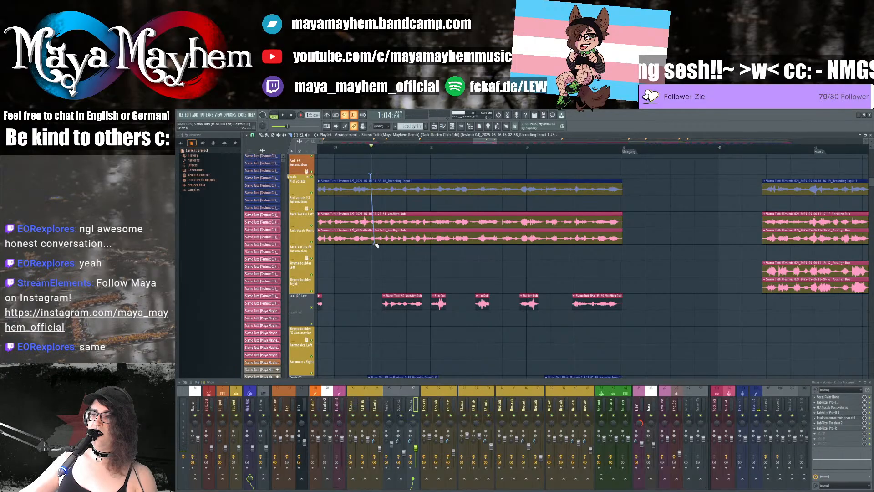
{"action": "left_click_drag", "start_coordinate": [372, 247], "coordinate": [372, 247]}
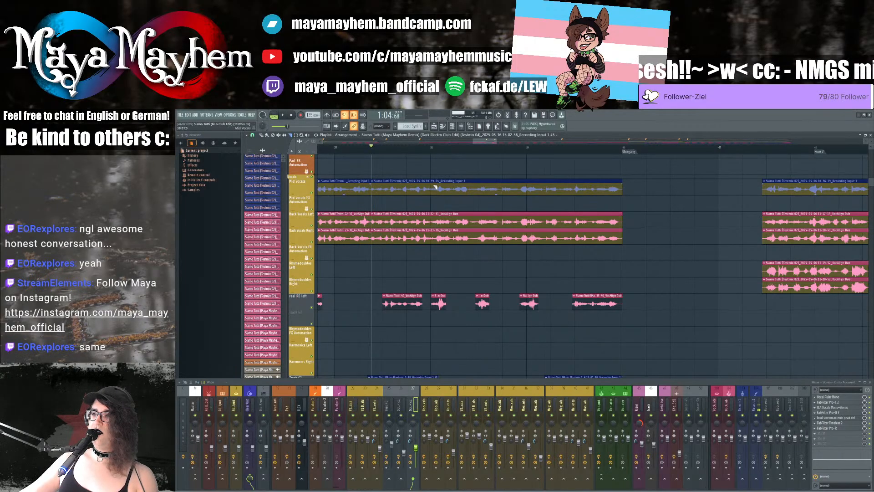
{"action": "key", "text": "space"}
{"action": "key", "text": "space"}
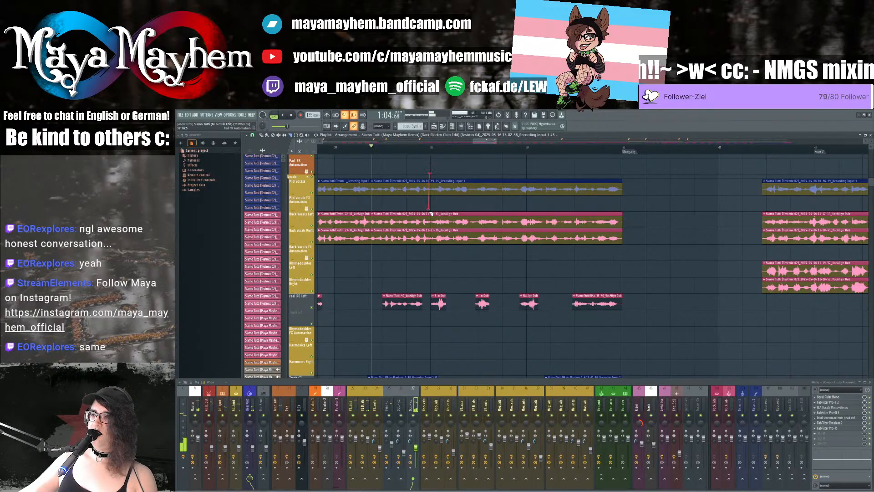
{"action": "left_click_drag", "start_coordinate": [431, 254], "coordinate": [432, 254]}
{"action": "key", "text": "space"}
{"action": "key", "text": "space"}
{"action": "scroll", "coordinate": [417, 244], "scroll_direction": "down", "scroll_amount": 3}
{"action": "key", "text": "space"}
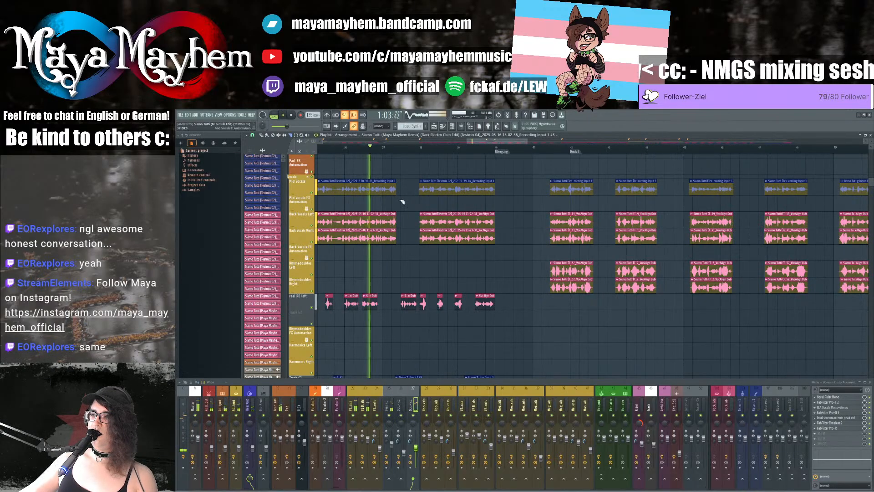
Step: Extend the edges of the Mid Vocals and Back Vocals clips slightly into the cut gap on both sides while auditioning the transition
{"action": "scroll", "coordinate": [404, 217], "scroll_direction": "up", "scroll_amount": 4}
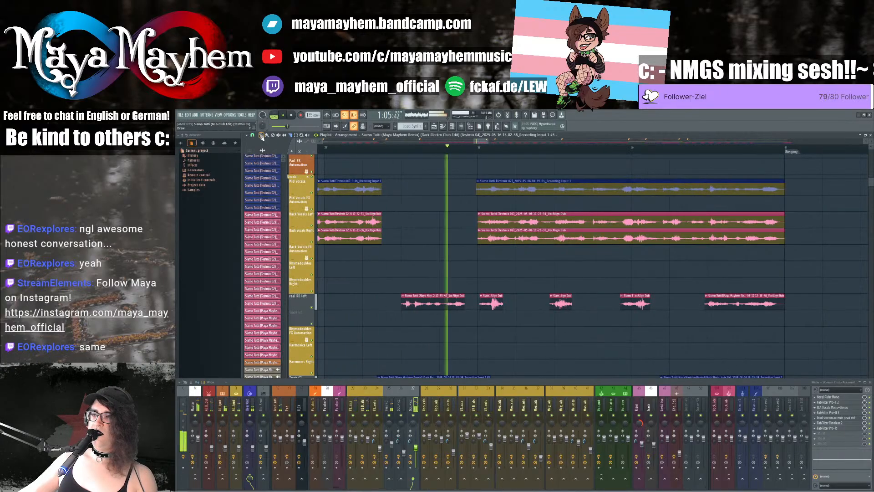
{"action": "key", "text": "space"}
{"action": "left_click_drag", "start_coordinate": [382, 180], "coordinate": [391, 180]}
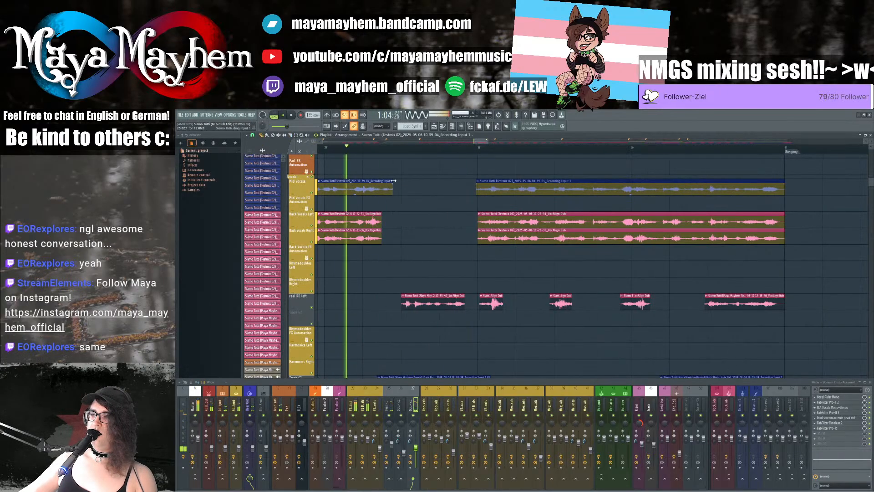
{"action": "key", "text": "space"}
{"action": "key", "text": "space"}
{"action": "left_click_drag", "start_coordinate": [393, 214], "coordinate": [390, 214]}
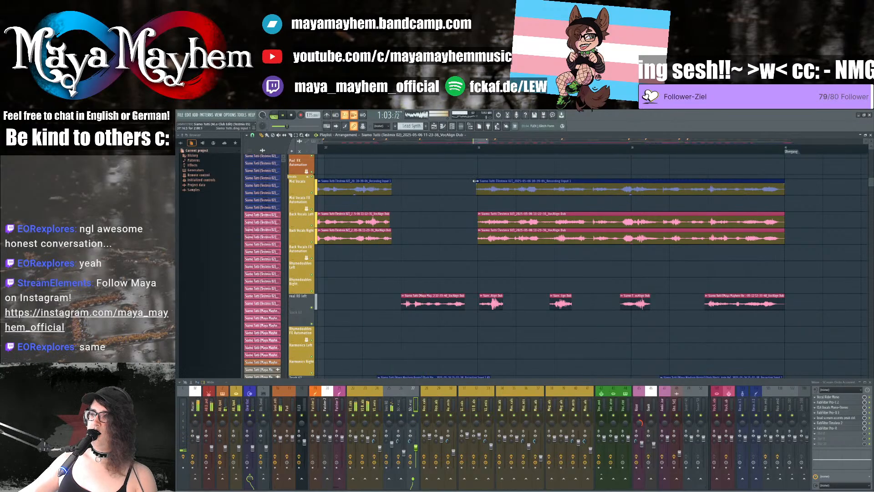
{"action": "left_click_drag", "start_coordinate": [476, 181], "coordinate": [466, 181]}
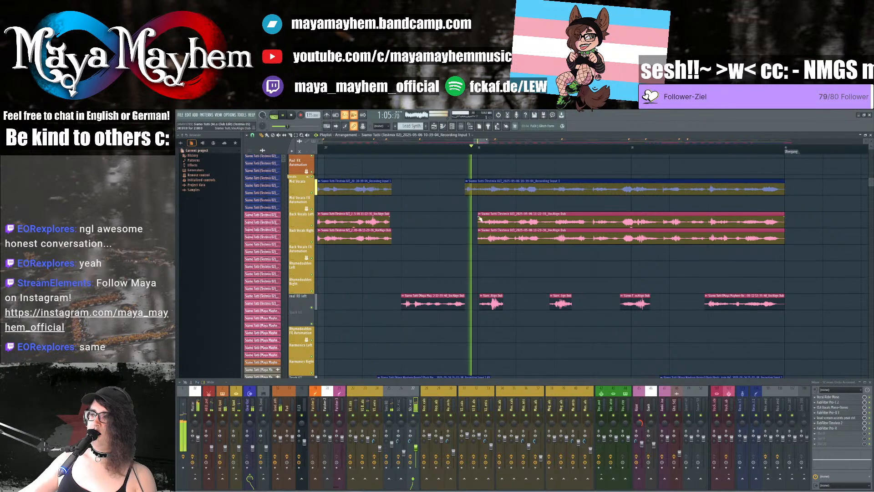
{"action": "key", "text": "space"}
{"action": "key", "text": "space"}
{"action": "mouse_move", "coordinate": [479, 219]}
{"action": "left_mouse_down"}
{"action": "mouse_move", "coordinate": [466, 208]}
{"action": "mouse_move", "coordinate": [464, 224]}
{"action": "left_mouse_up"}
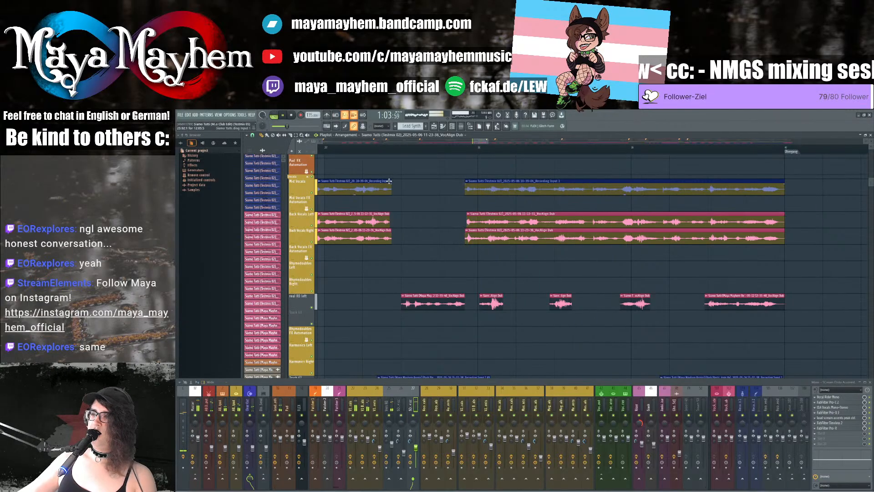
Step: Extend the Back Vocals and Mid Vocals clips before the gap until they meet the clips after it
{"action": "left_click_drag", "start_coordinate": [392, 218], "coordinate": [465, 232]}
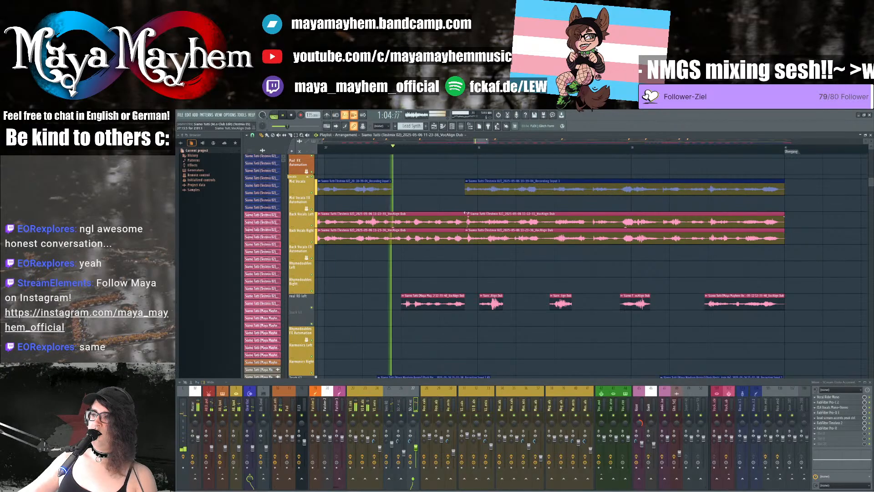
{"action": "left_click", "coordinate": [464, 212]}
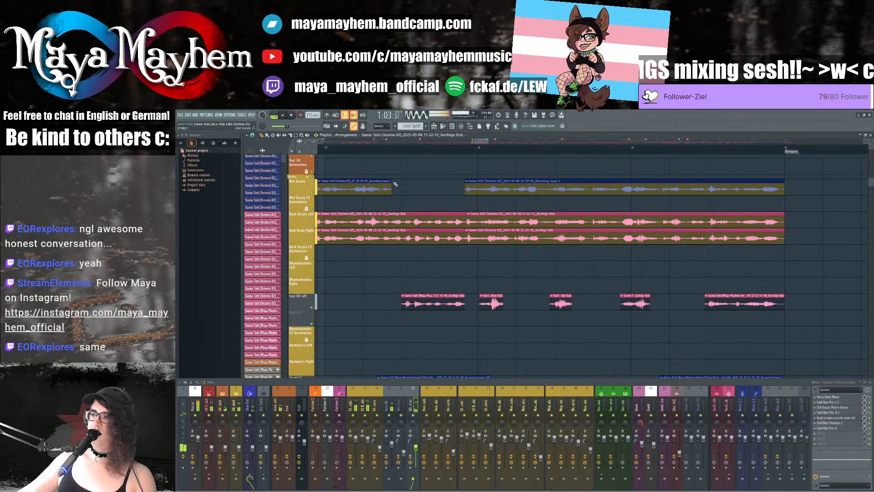
{"action": "left_click_drag", "start_coordinate": [391, 181], "coordinate": [467, 181]}
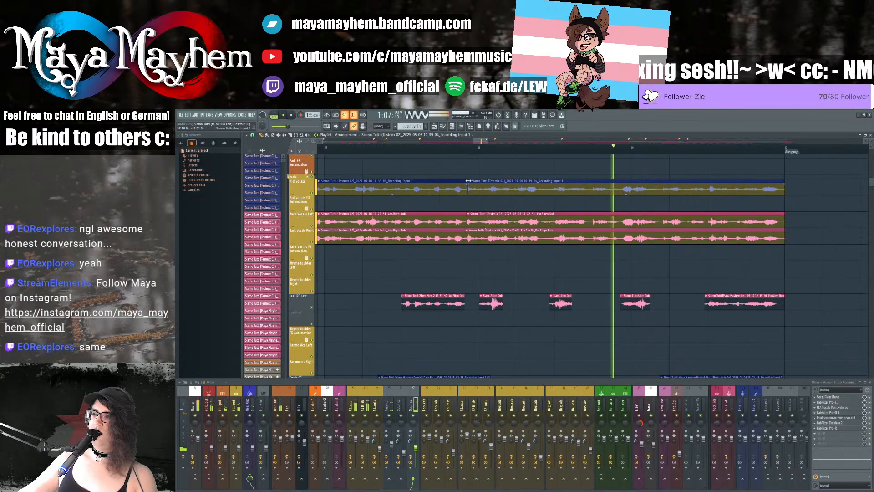
Step: Check the second-to-last blue clip's channel settings, play to the end of Verse 1, and lower its mixer track's volume to 43%
{"action": "scroll", "coordinate": [416, 223], "scroll_direction": "down", "scroll_amount": 5}
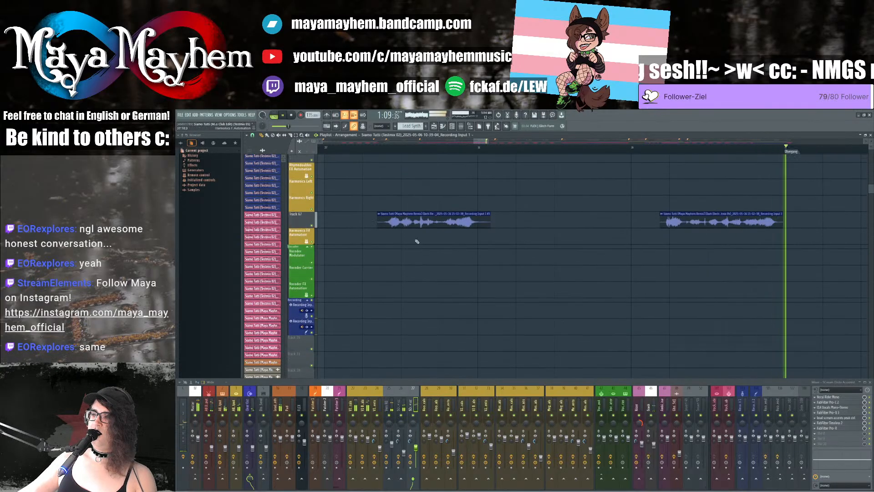
{"action": "double_click", "coordinate": [415, 223]}
{"action": "scroll", "coordinate": [367, 190], "scroll_direction": "down", "scroll_amount": 1}
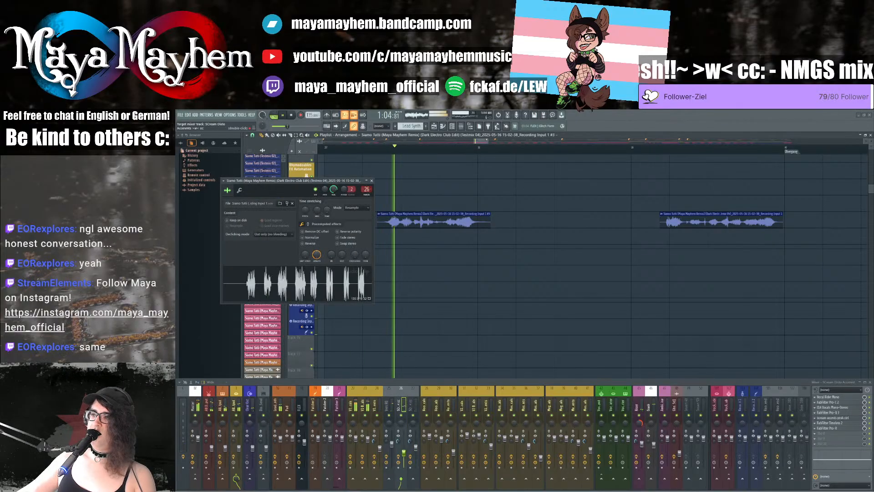
{"action": "left_click", "coordinate": [372, 180]}
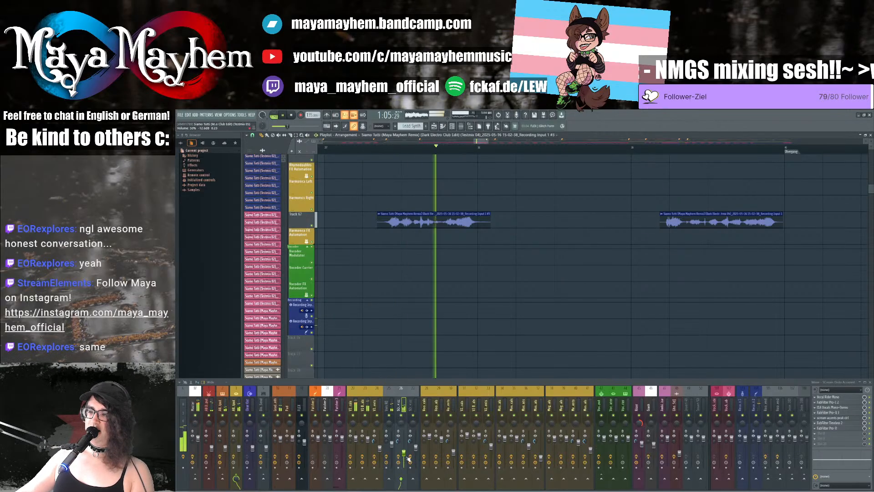
{"action": "scroll", "coordinate": [530, 338], "scroll_direction": "down", "scroll_amount": 3}
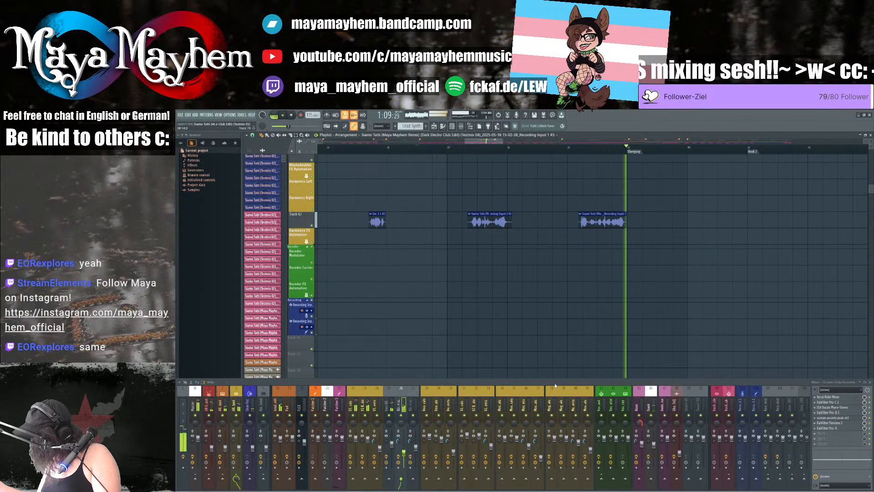
{"action": "key", "text": "space"}
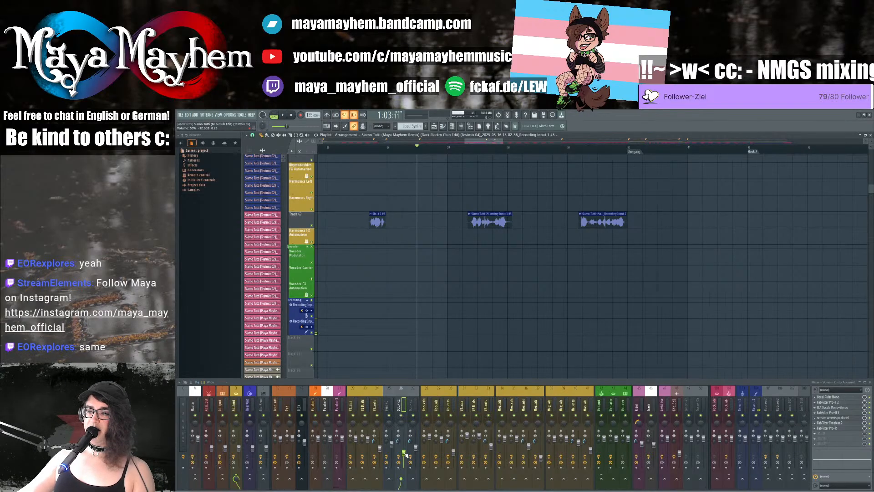
{"action": "scroll", "coordinate": [412, 343], "scroll_direction": "down", "scroll_amount": 4}
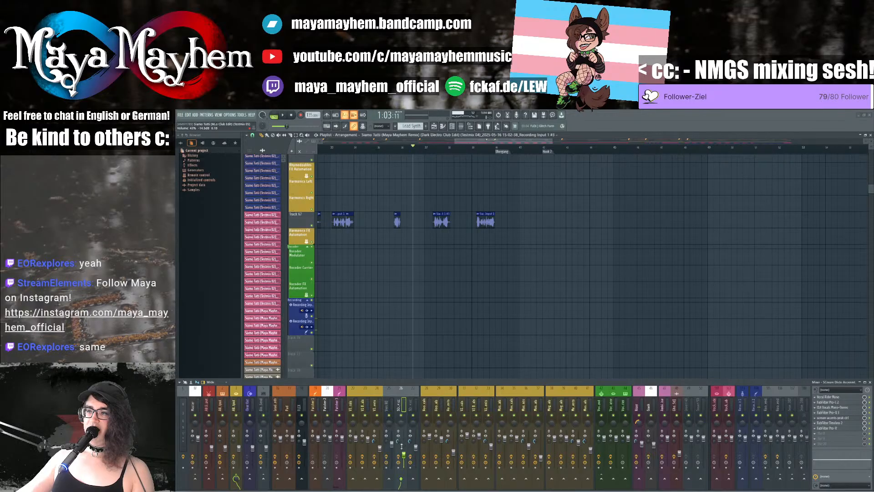
Step: Play the mid-Verse 1 passage with the first of the two adjoining blue vocal clips temporarily deleted
{"action": "key", "text": "space"}
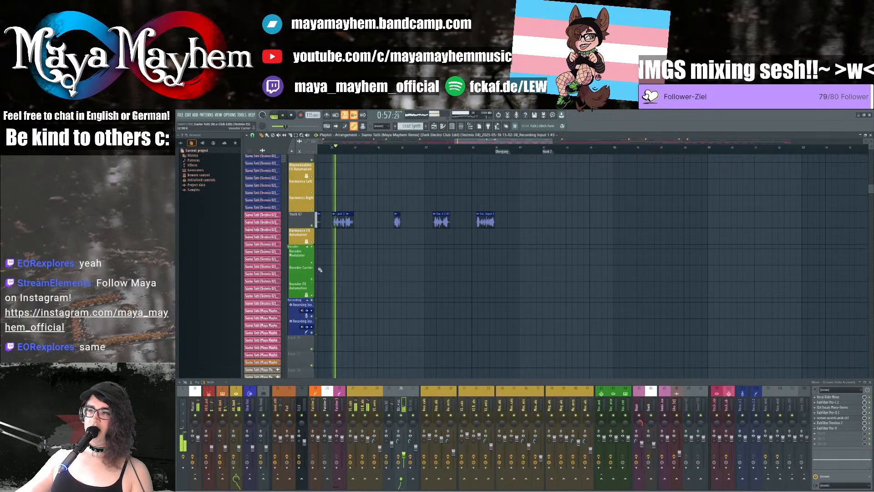
{"action": "scroll", "coordinate": [376, 255], "scroll_direction": "up", "scroll_amount": 4}
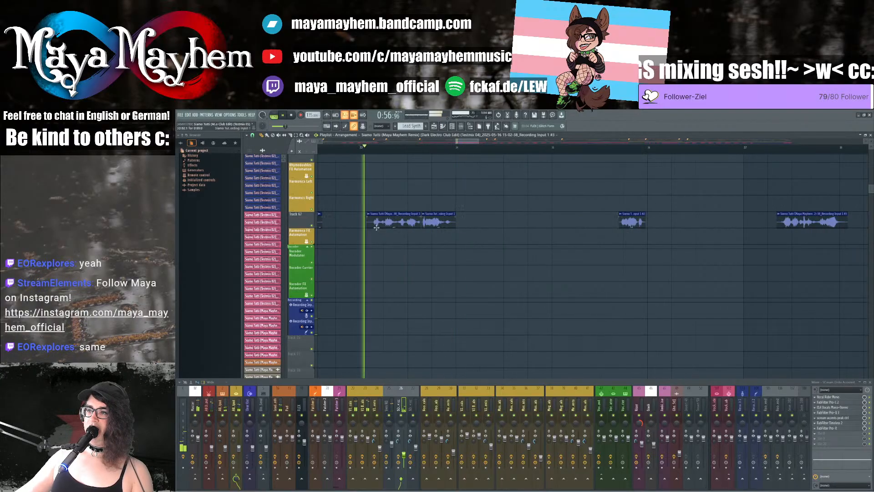
{"action": "key", "text": "space"}
{"action": "key", "text": "space"}
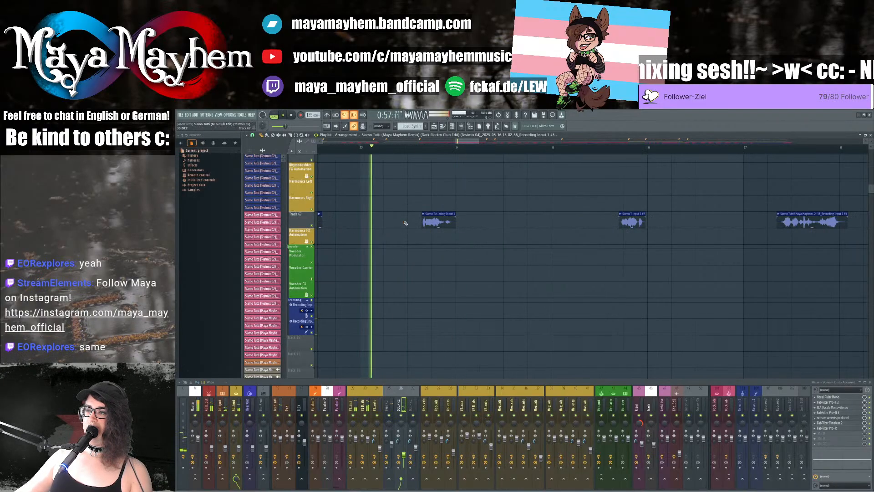
{"action": "key", "text": "space"}
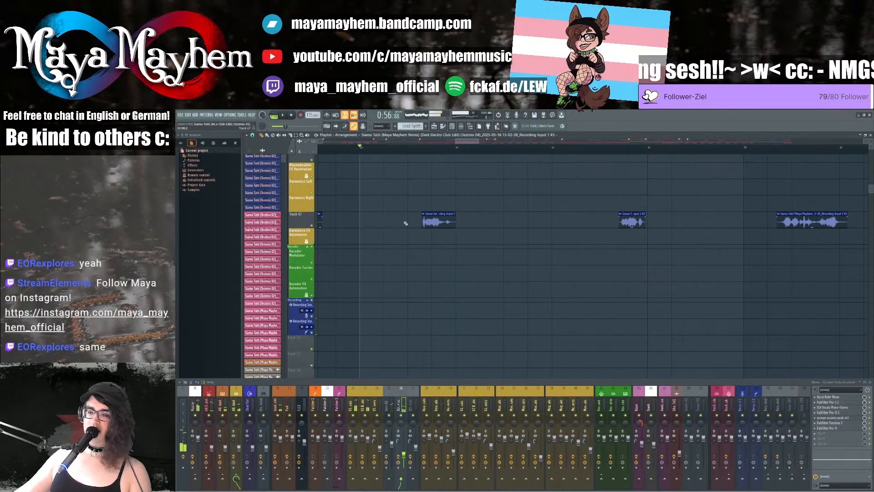
{"action": "key", "text": "space"}
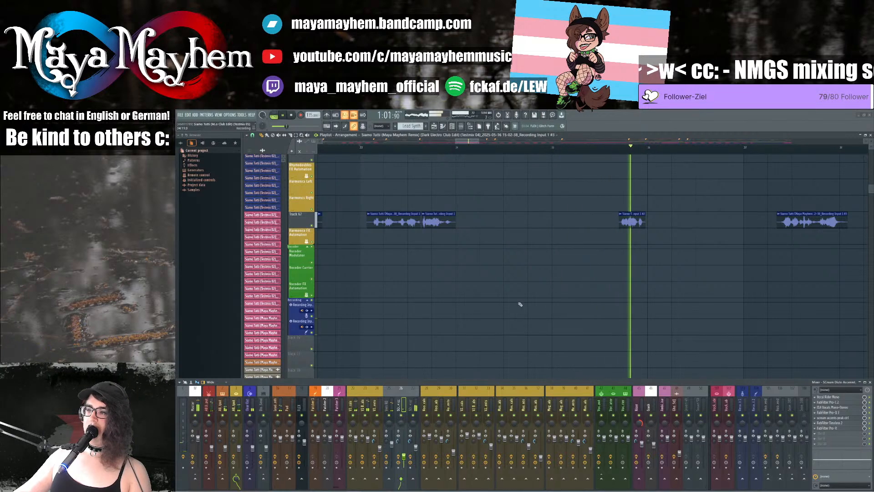
Step: Play the remaining blue vocal clips of Verse 1 up to the transition and stop playback
{"action": "scroll", "coordinate": [521, 305], "scroll_direction": "down", "scroll_amount": 5}
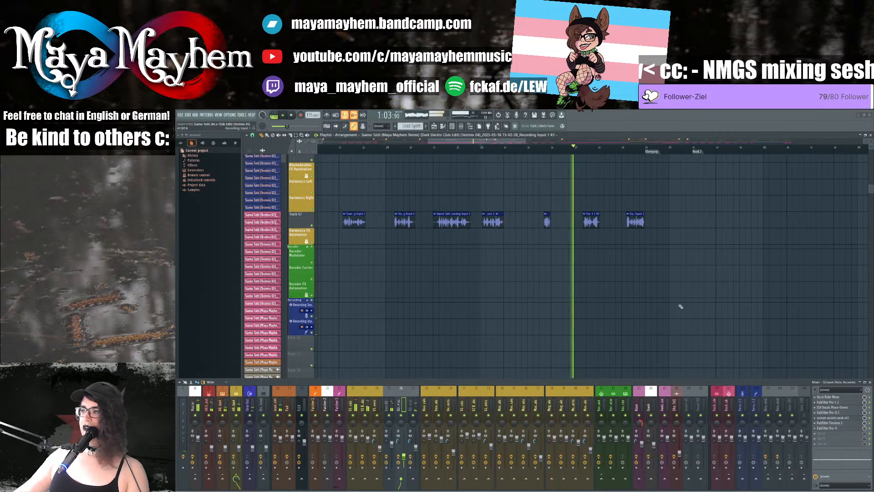
{"action": "scroll", "coordinate": [570, 341], "scroll_direction": "down", "scroll_amount": 5}
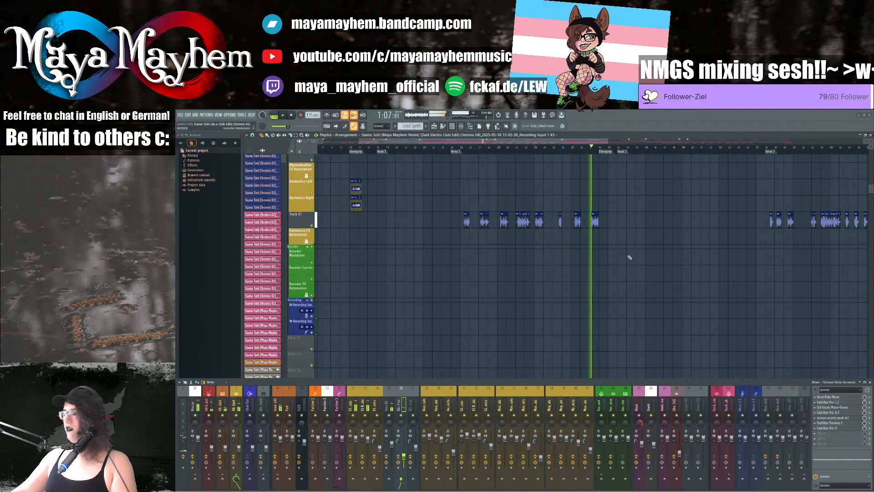
{"action": "key", "text": "space"}
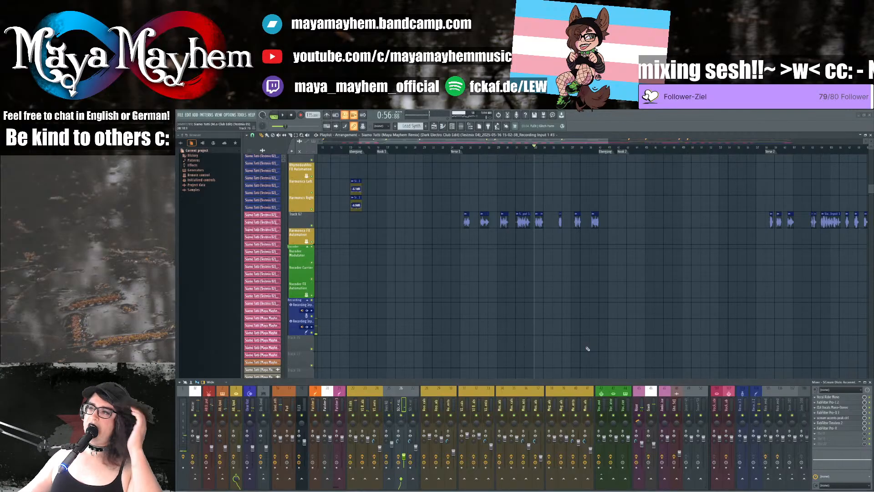
Step: Examine the vocal, bass and lead synth tracks across the Breakdown, Buildup and Megahook sections
{"action": "scroll", "coordinate": [574, 263], "scroll_direction": "down", "scroll_amount": 3}
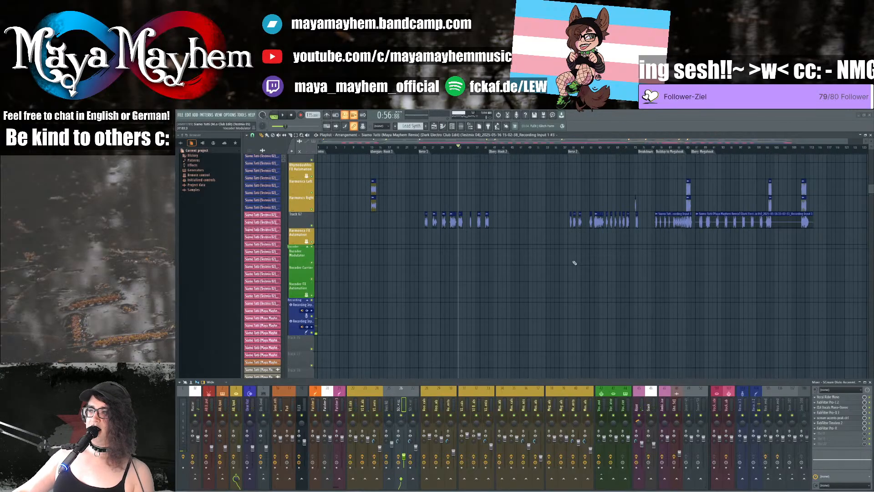
{"action": "scroll", "coordinate": [749, 258], "scroll_direction": "up", "scroll_amount": 3}
{"action": "scroll", "coordinate": [761, 264], "scroll_direction": "up", "scroll_amount": 3}
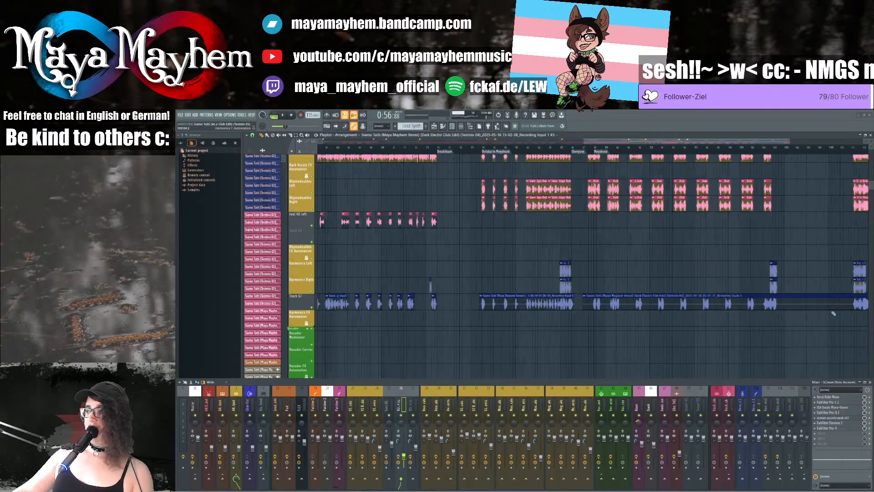
{"action": "scroll", "coordinate": [446, 291], "scroll_direction": "down", "scroll_amount": 2}
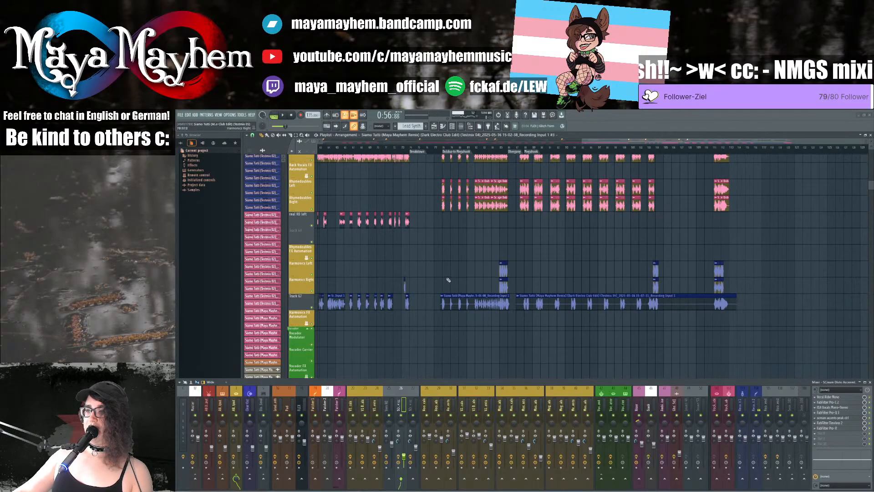
{"action": "scroll", "coordinate": [450, 216], "scroll_direction": "up", "scroll_amount": 2}
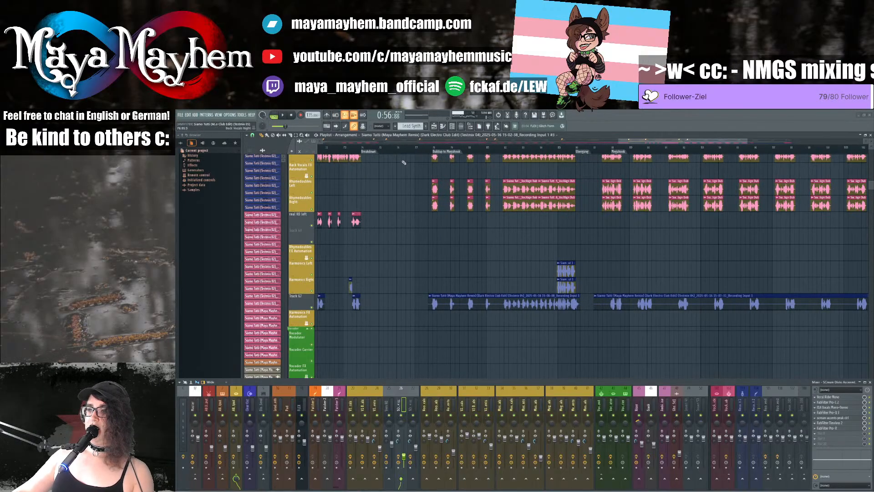
{"action": "scroll", "coordinate": [359, 166], "scroll_direction": "down", "scroll_amount": 10}
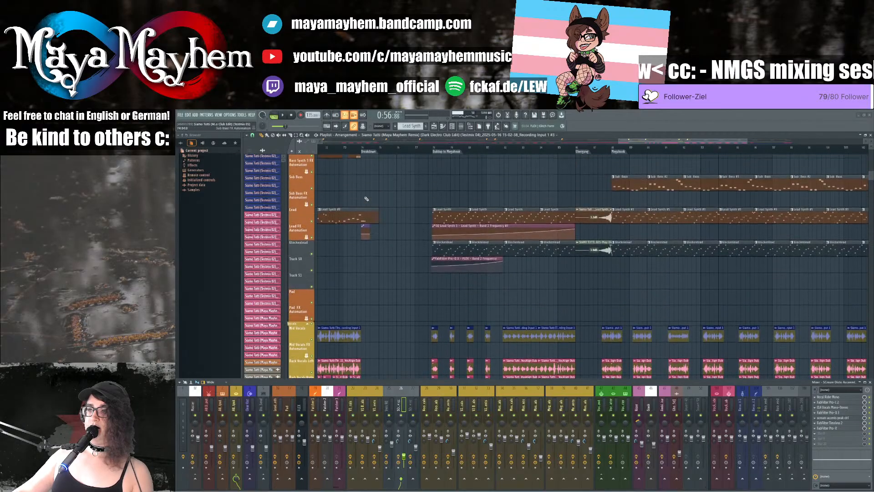
{"action": "scroll", "coordinate": [367, 198], "scroll_direction": "up", "scroll_amount": 1}
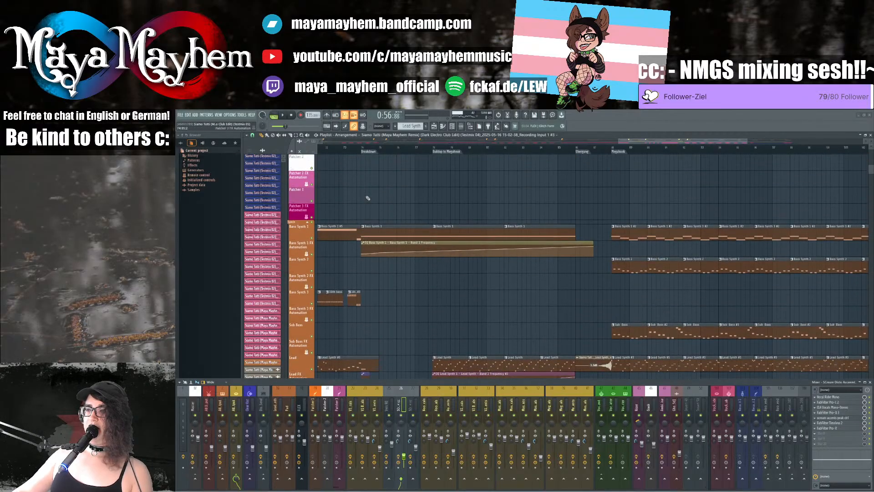
{"action": "scroll", "coordinate": [368, 198], "scroll_direction": "down", "scroll_amount": 2}
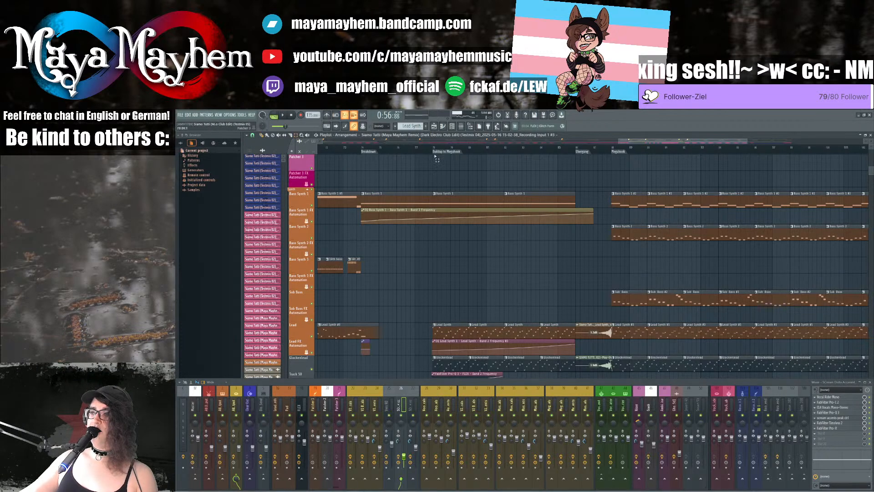
Step: Shift all clips from the Buildup to Megahook marker onward one bar later
{"action": "left_click_drag", "start_coordinate": [433, 149], "coordinate": [847, 235]}
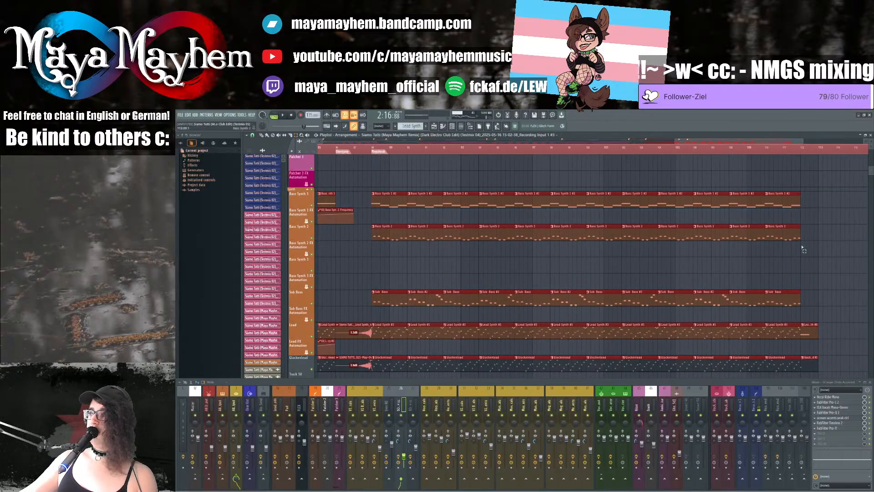
{"action": "scroll", "coordinate": [632, 286], "scroll_direction": "down", "scroll_amount": 3}
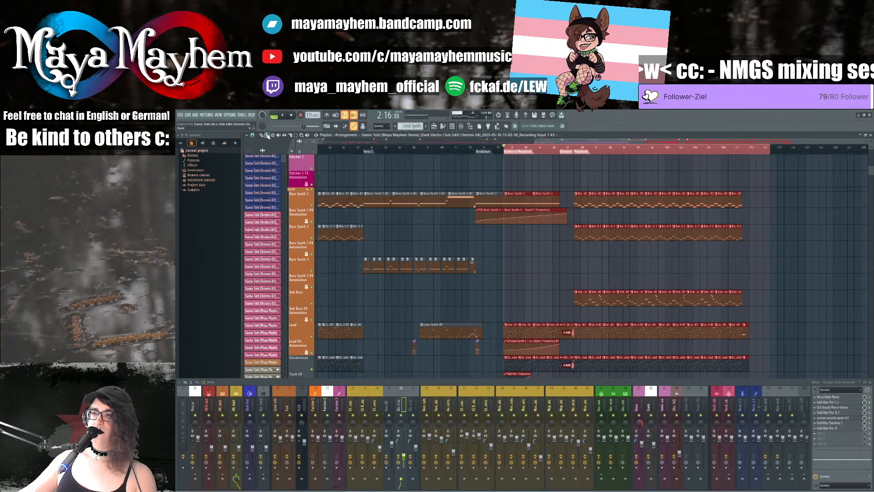
{"action": "scroll", "coordinate": [510, 254], "scroll_direction": "up", "scroll_amount": 5}
{"action": "left_click_drag", "start_coordinate": [509, 197], "coordinate": [552, 198]}
{"action": "scroll", "coordinate": [467, 292], "scroll_direction": "down", "scroll_amount": 3}
{"action": "left_click", "coordinate": [416, 285], "text": "ctrl"}
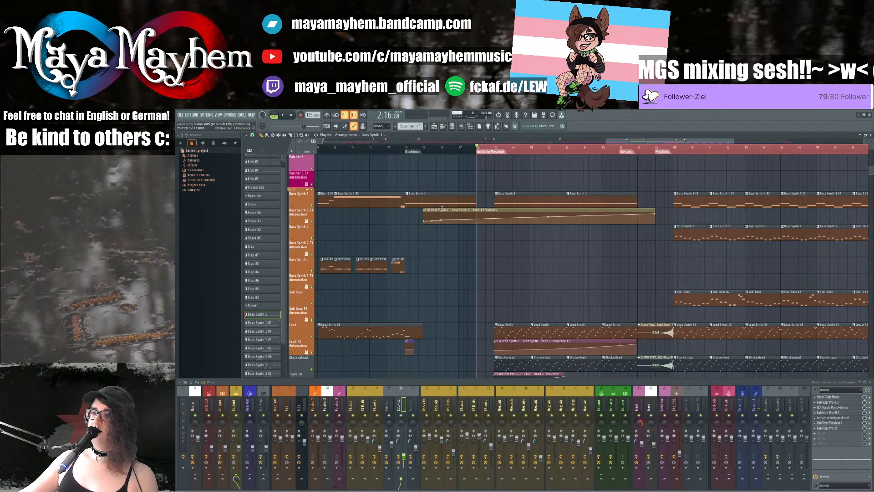
Step: Move the Bass Synth 1 EQ automation to the Breakdown's start and the first Breakdown bass clip one bar later, and play the transition
{"action": "left_click", "coordinate": [425, 209]}
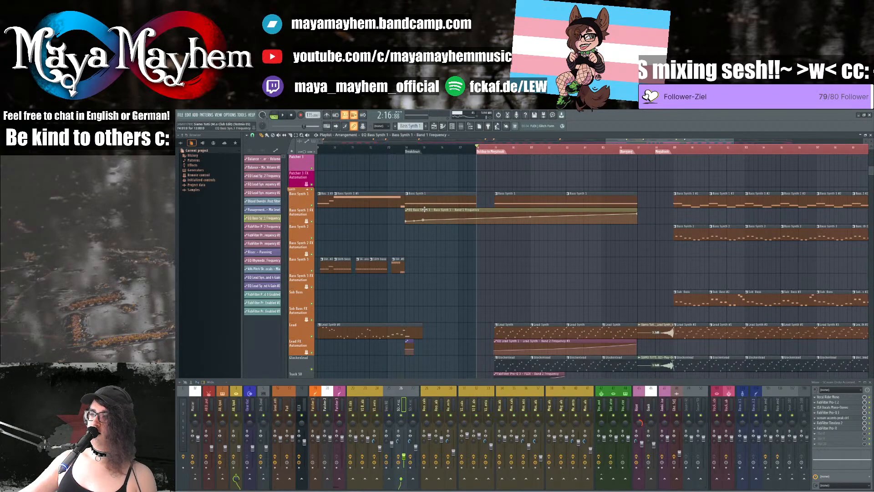
{"action": "left_click", "coordinate": [461, 191]}
{"action": "left_click", "coordinate": [387, 149]}
{"action": "key", "text": "space"}
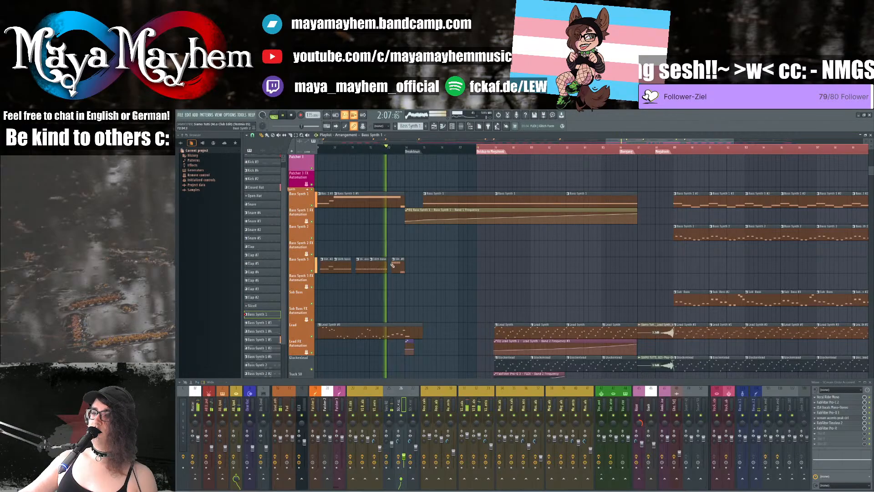
{"action": "scroll", "coordinate": [392, 227], "scroll_direction": "down", "scroll_amount": 5}
{"action": "scroll", "coordinate": [397, 263], "scroll_direction": "up", "scroll_amount": 4}
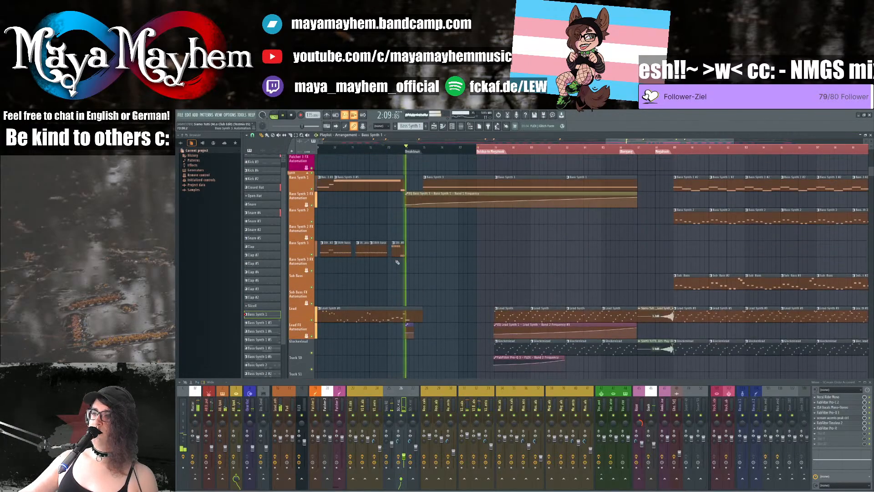
{"action": "key", "text": "space"}
Step: Fill the Breakdown's empty first bar with a one-bar Bass Synth 1 clip and play from the transition into the Buildup
{"action": "left_click", "coordinate": [418, 217]}
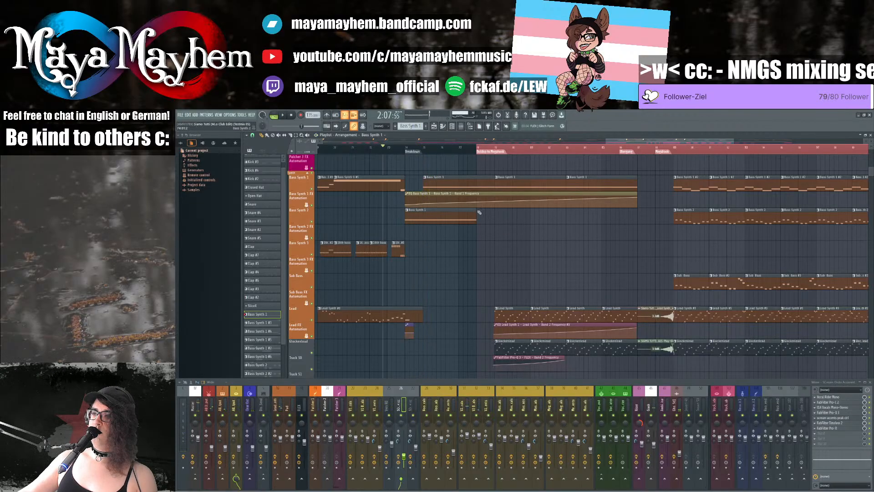
{"action": "left_click_drag", "start_coordinate": [438, 211], "coordinate": [423, 211]}
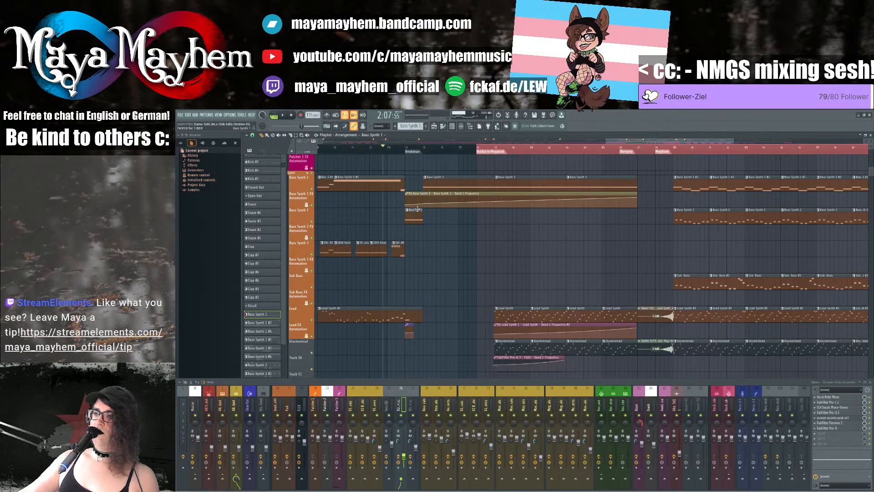
{"action": "key", "text": "space"}
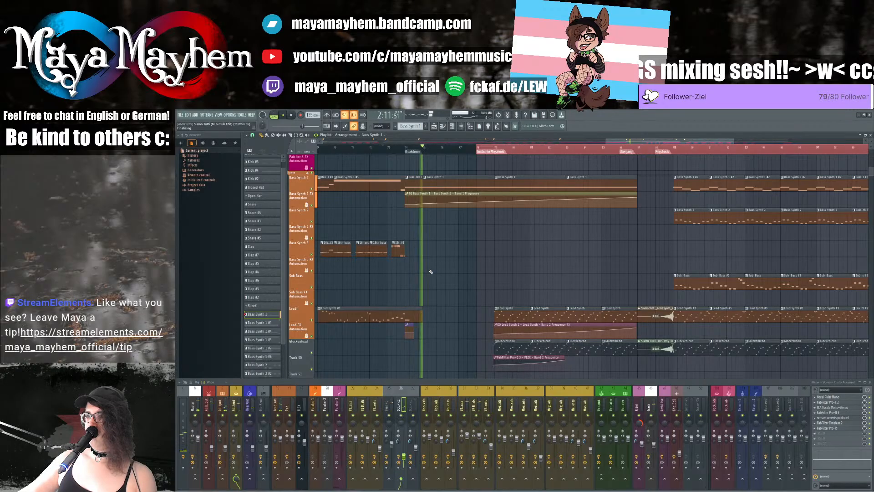
{"action": "scroll", "coordinate": [430, 272], "scroll_direction": "down", "scroll_amount": 10}
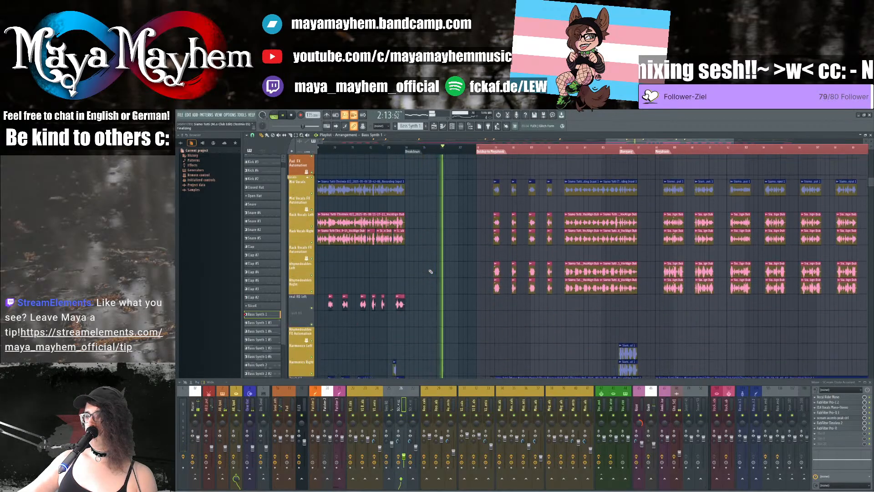
{"action": "scroll", "coordinate": [431, 271], "scroll_direction": "down", "scroll_amount": 3}
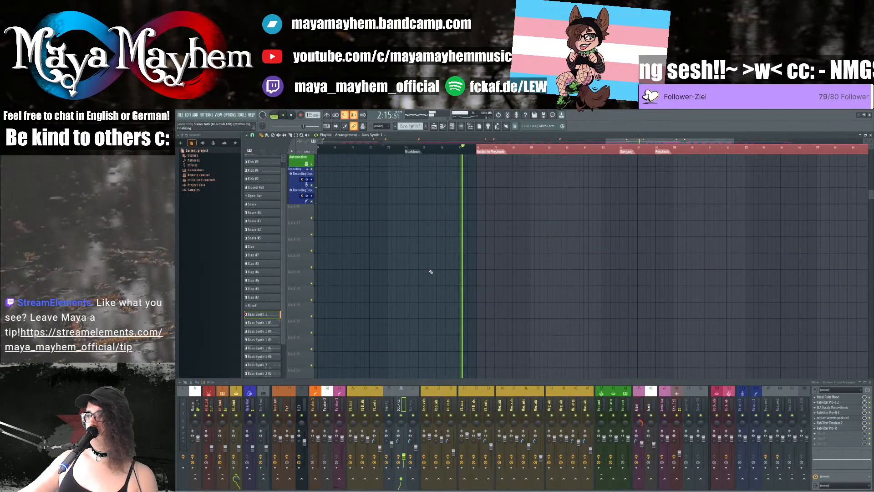
{"action": "scroll", "coordinate": [437, 267], "scroll_direction": "up", "scroll_amount": 8}
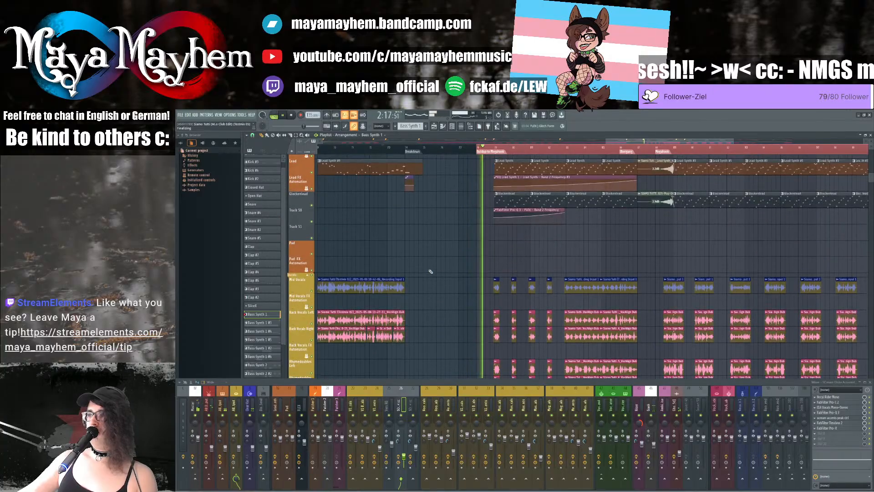
{"action": "scroll", "coordinate": [445, 263], "scroll_direction": "up", "scroll_amount": 8}
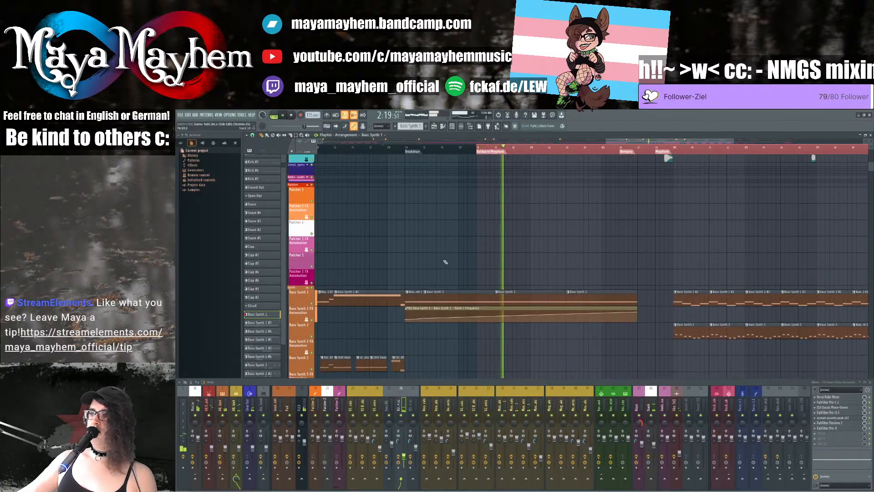
{"action": "key", "text": "space"}
Step: Move the noise riser, the crash and the snare clip leading into the Buildup one bar later and play the passage
{"action": "scroll", "coordinate": [453, 253], "scroll_direction": "down", "scroll_amount": 2}
{"action": "scroll", "coordinate": [453, 252], "scroll_direction": "up", "scroll_amount": 4}
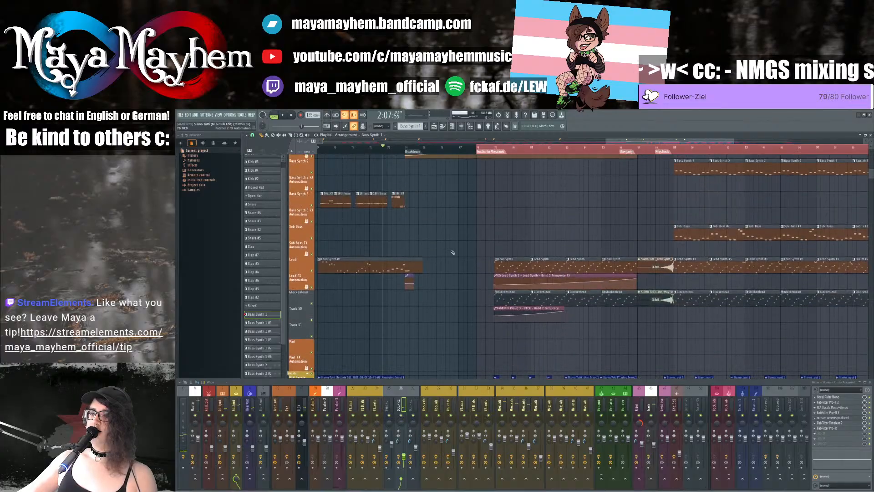
{"action": "scroll", "coordinate": [453, 252], "scroll_direction": "up", "scroll_amount": 4}
{"action": "scroll", "coordinate": [453, 252], "scroll_direction": "up", "scroll_amount": 3}
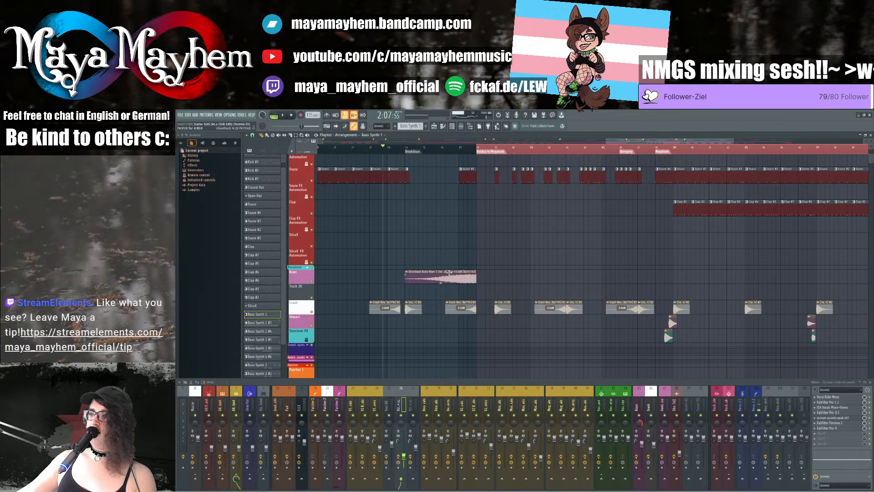
{"action": "left_click", "coordinate": [470, 272]}
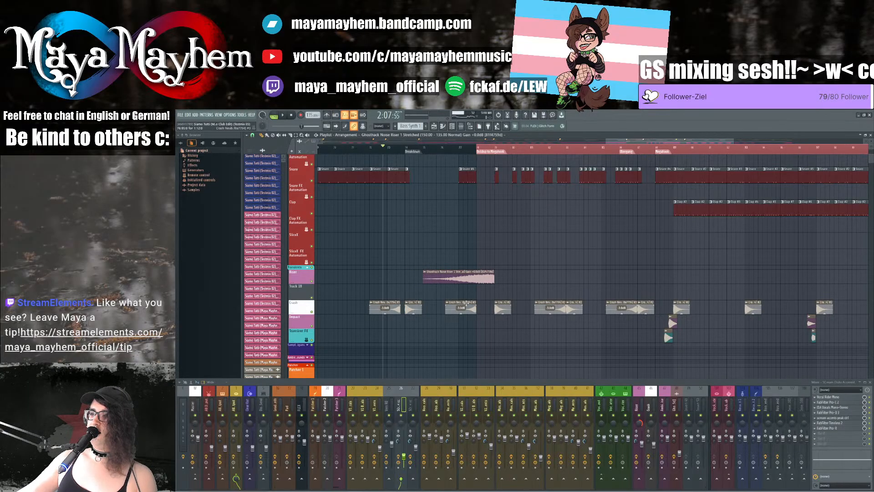
{"action": "left_click_drag", "start_coordinate": [489, 304], "coordinate": [483, 302]}
{"action": "left_click_drag", "start_coordinate": [468, 171], "coordinate": [486, 171]}
{"action": "key", "text": "space"}
{"action": "scroll", "coordinate": [437, 229], "scroll_direction": "up", "scroll_amount": 5}
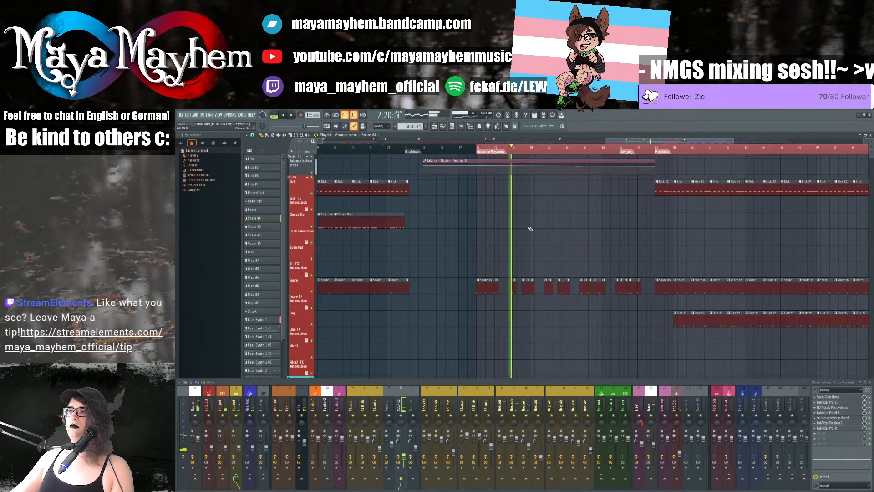
{"action": "key", "text": "space"}
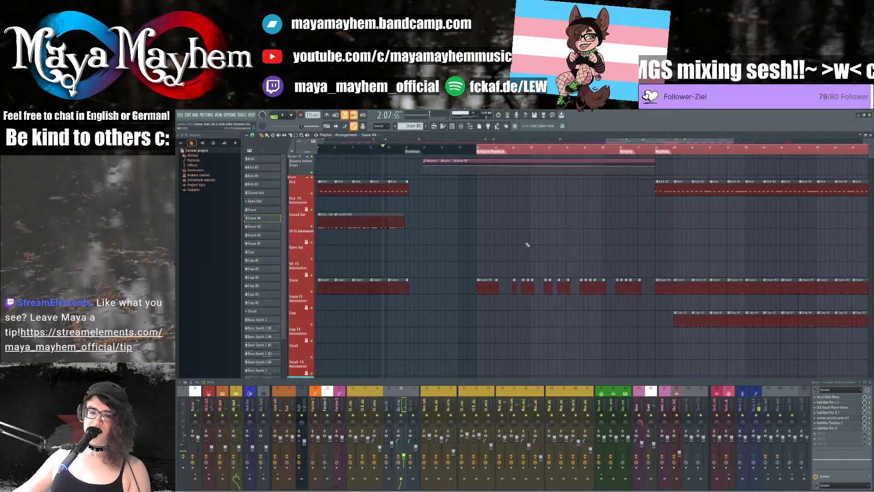
Step: Undo the Breakdown clip edits, shift everything from the Buildup onward back one bar, and clear the time selection
{"action": "key", "text": "ctrl+z"}
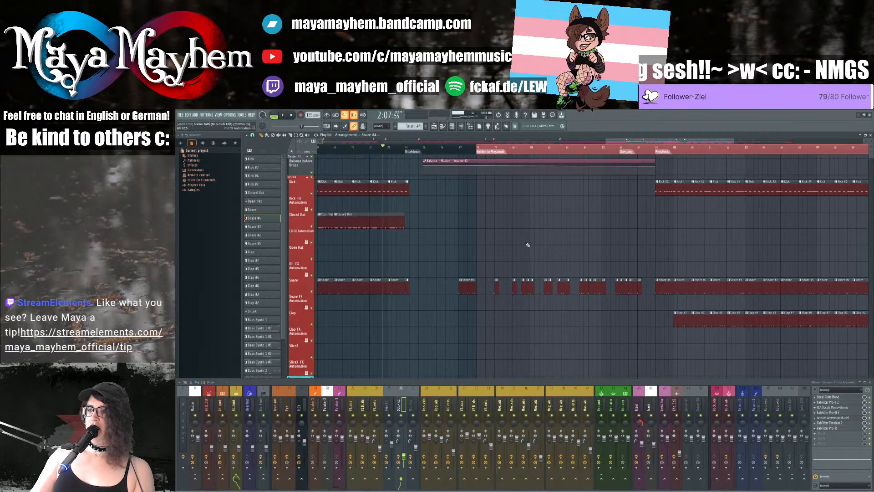
{"action": "key", "text": "ctrl+a"}
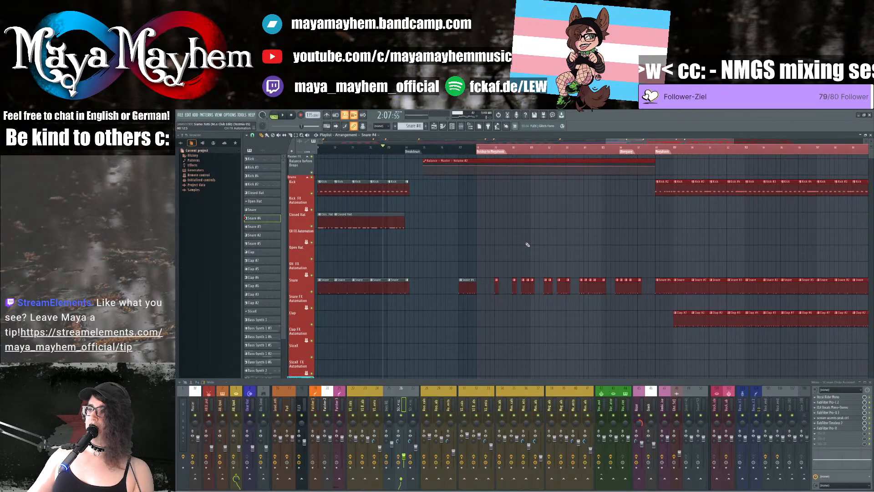
{"action": "key", "text": "shift+Left"}
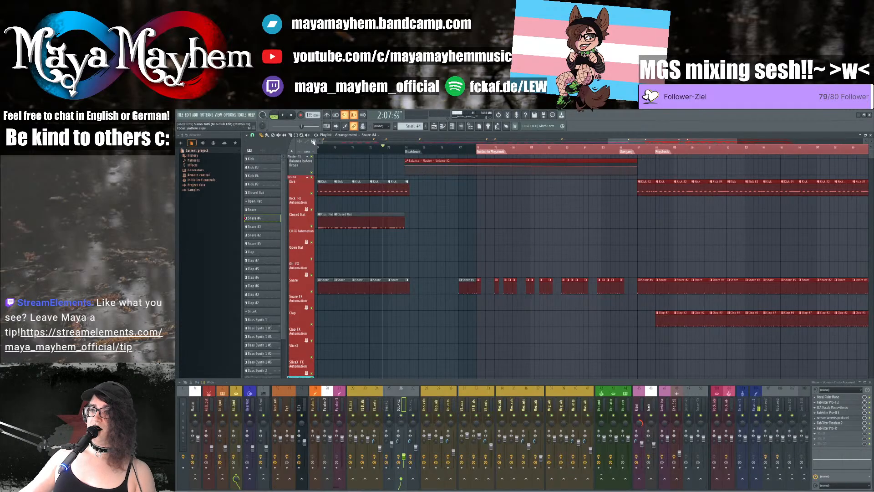
{"action": "left_click", "coordinate": [297, 137]}
{"action": "left_click", "coordinate": [543, 161]}
Step: Play from before the Breakdown into the Megahook while examining the vocal tracks, select the Megahook Rhymedoubles mixer track, and stop playback
{"action": "key", "text": "space"}
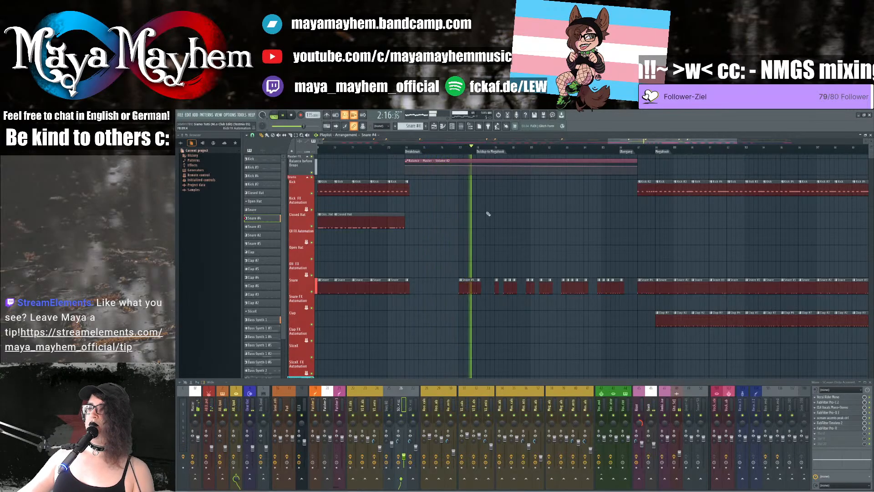
{"action": "scroll", "coordinate": [491, 221], "scroll_direction": "down", "scroll_amount": 3}
{"action": "scroll", "coordinate": [491, 221], "scroll_direction": "down", "scroll_amount": 10}
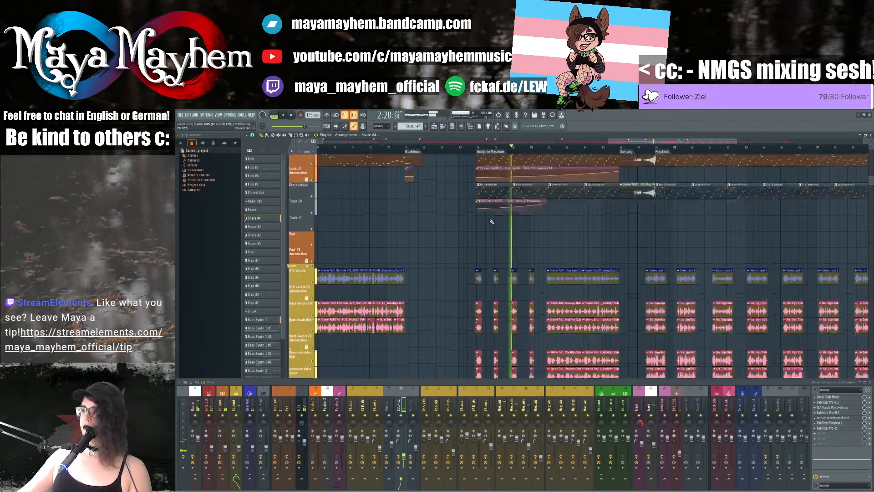
{"action": "scroll", "coordinate": [492, 221], "scroll_direction": "down", "scroll_amount": 4}
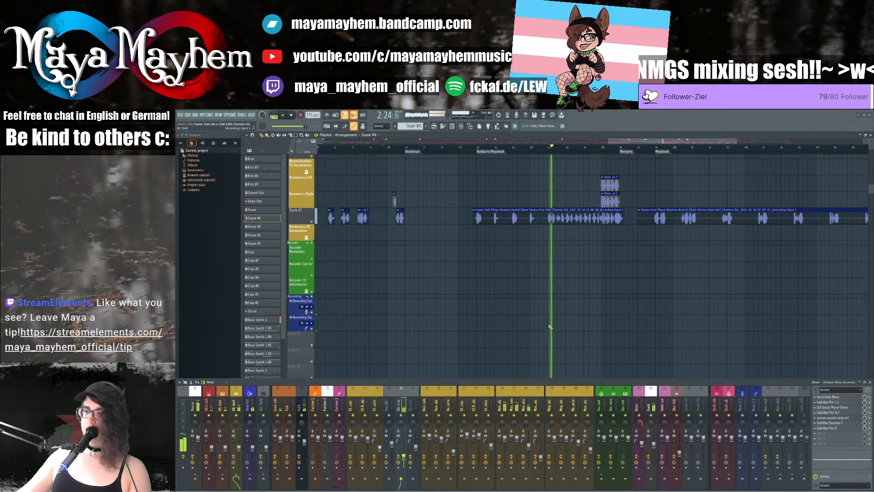
{"action": "scroll", "coordinate": [553, 302], "scroll_direction": "down", "scroll_amount": 5}
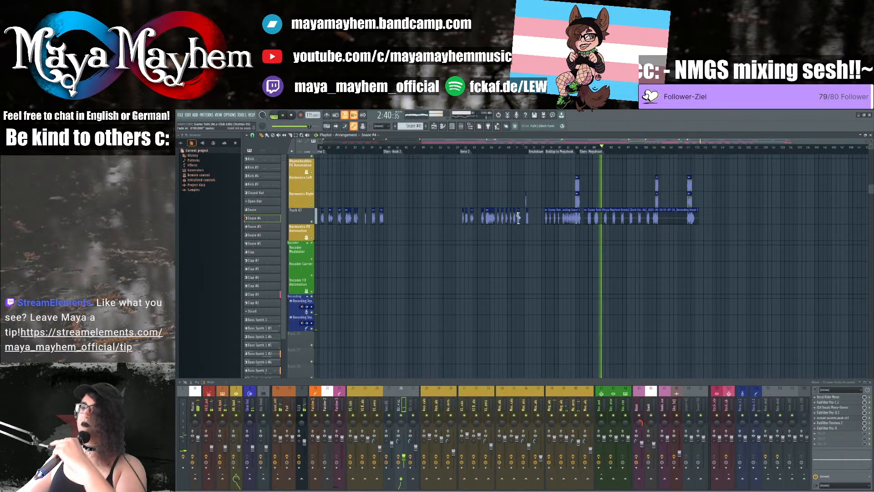
{"action": "left_click", "coordinate": [578, 440]}
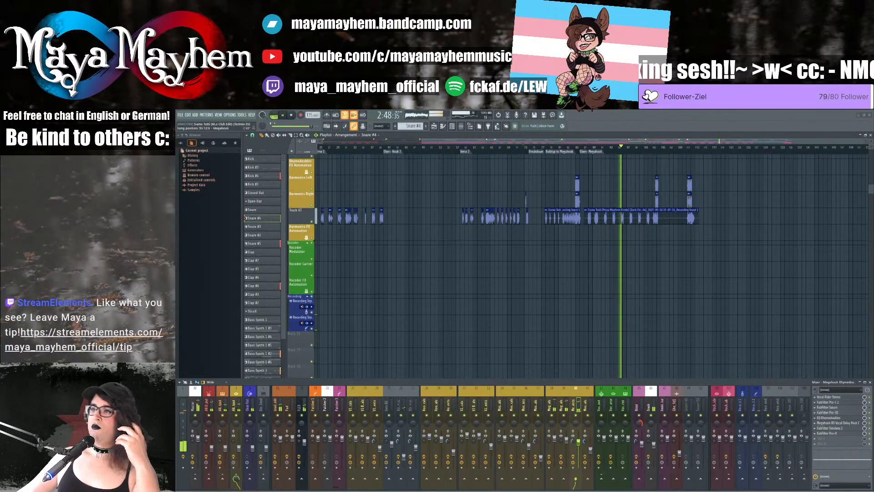
{"action": "left_click", "coordinate": [292, 115]}
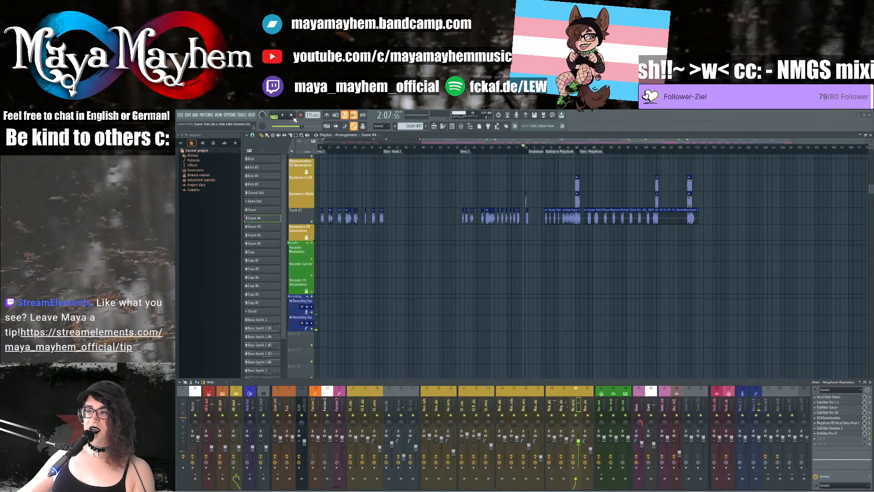
Step: Change the version at the end of the project title to "(Testmix 06)" and save the project
{"action": "left_click", "coordinate": [229, 115]}
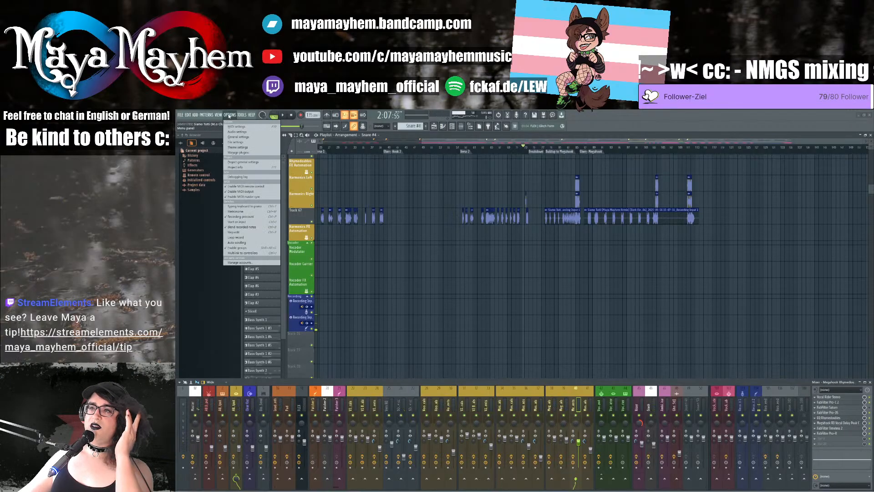
{"action": "left_click", "coordinate": [239, 167]}
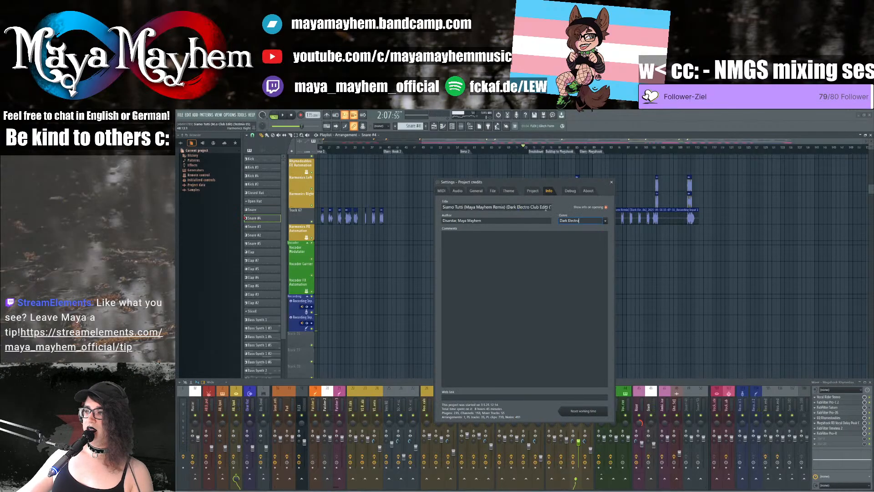
{"action": "key", "text": "Right"}
{"action": "key", "text": "Right"}
{"action": "key", "text": "Right"}
{"action": "key", "text": "Right"}
{"action": "key", "text": "Right"}
{"action": "key", "text": "Right"}
{"action": "key", "text": "Right"}
{"action": "key", "text": "Right"}
{"action": "key", "text": "Right"}
{"action": "key", "text": "Right"}
{"action": "key", "text": "Right"}
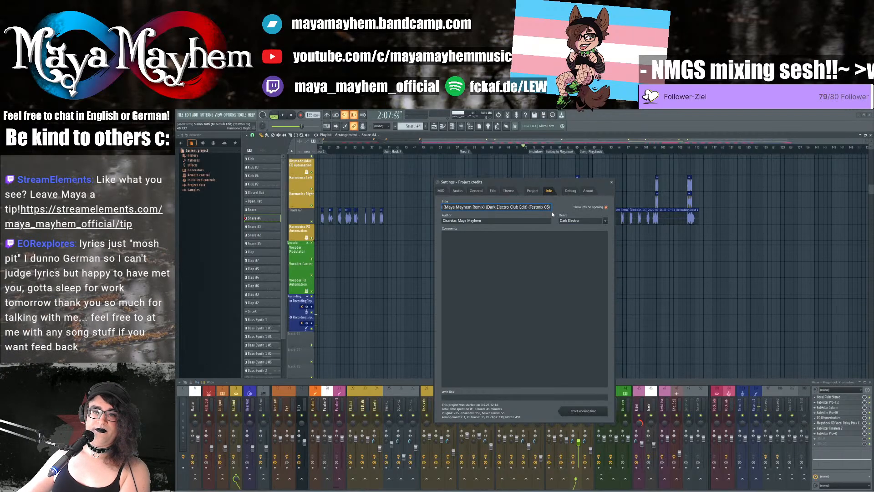
{"action": "key", "text": "BackSpace"}
{"action": "key", "text": "BackSpace"}
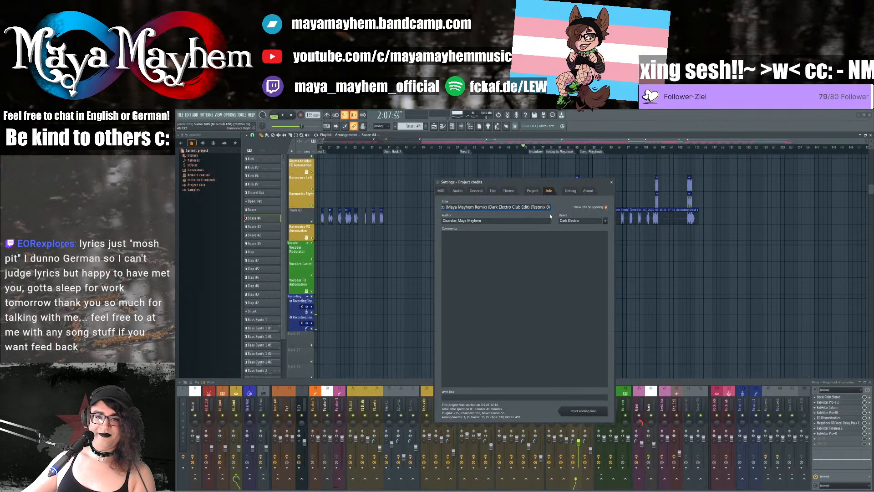
{"action": "type", "text": "6)"}
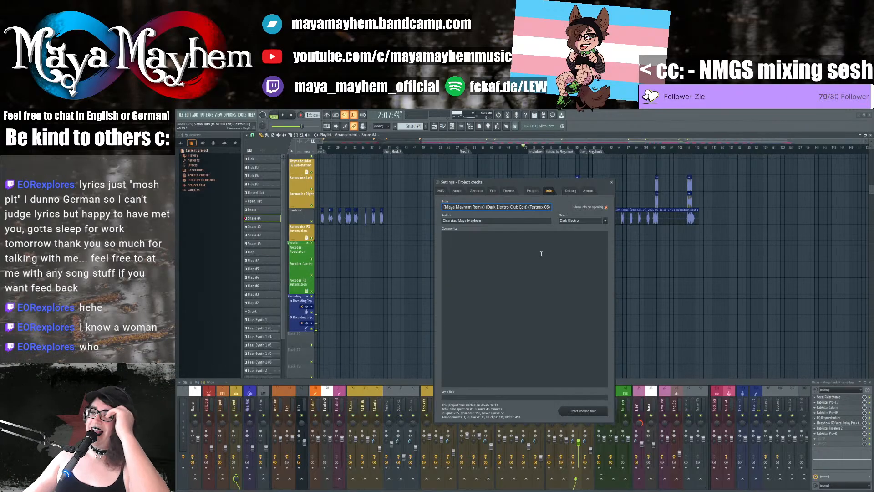
{"action": "left_click", "coordinate": [611, 182]}
{"action": "left_click", "coordinate": [181, 115]}
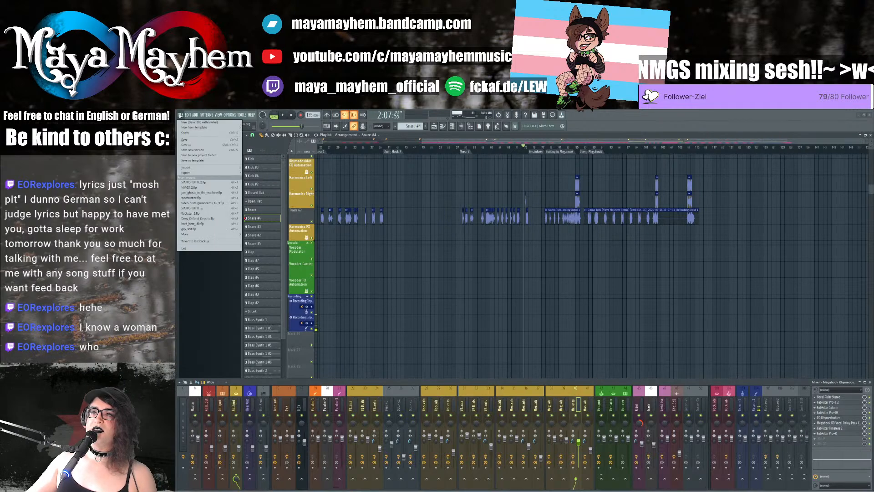
{"action": "left_click", "coordinate": [187, 139]}
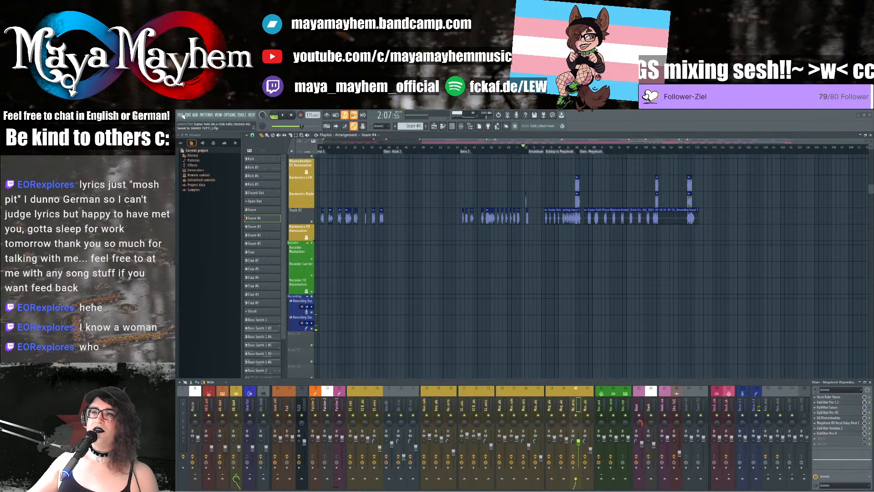
Step: Remove "(Testmix 06)" from the end of the project title in the project info
{"action": "left_click", "coordinate": [181, 116]}
{"action": "mouse_move", "coordinate": [209, 173]}
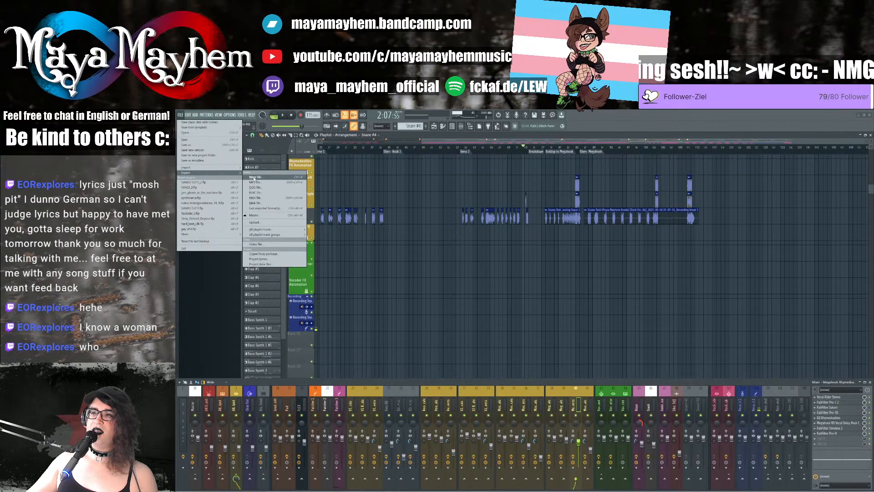
{"action": "left_click", "coordinate": [226, 116]}
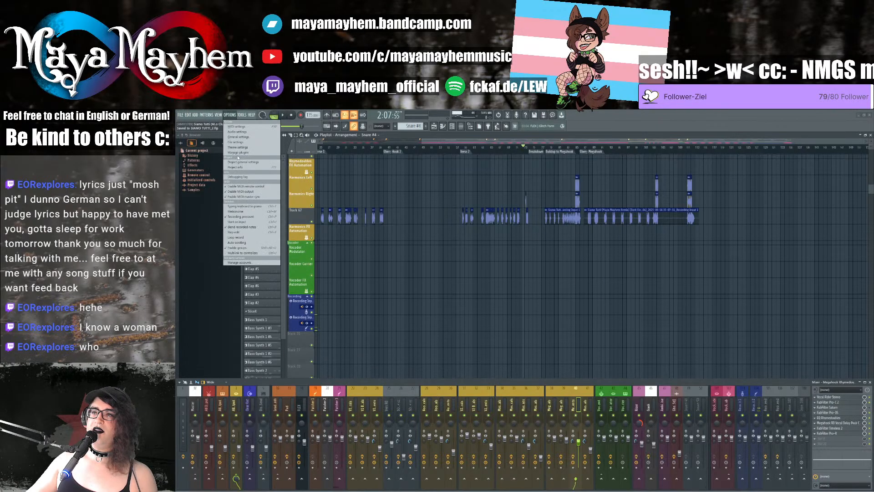
{"action": "left_click", "coordinate": [236, 167]}
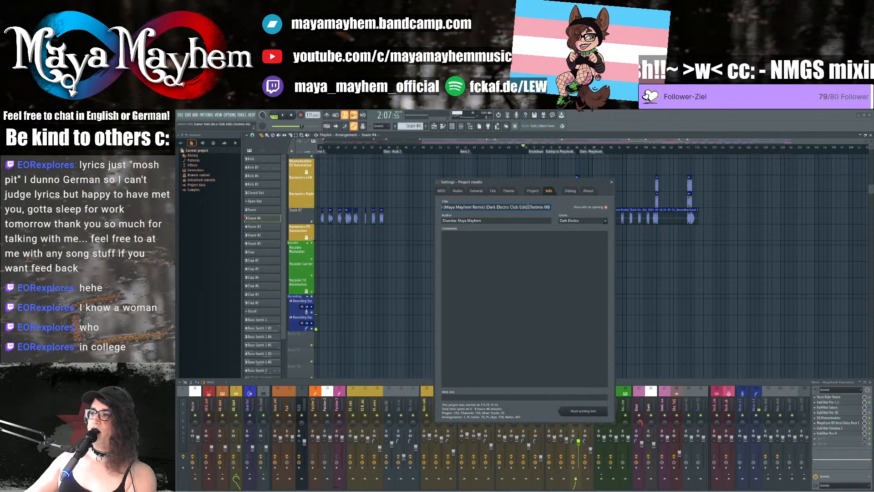
{"action": "left_click_drag", "start_coordinate": [529, 206], "coordinate": [551, 207]}
{"action": "key", "text": "BackSpace"}
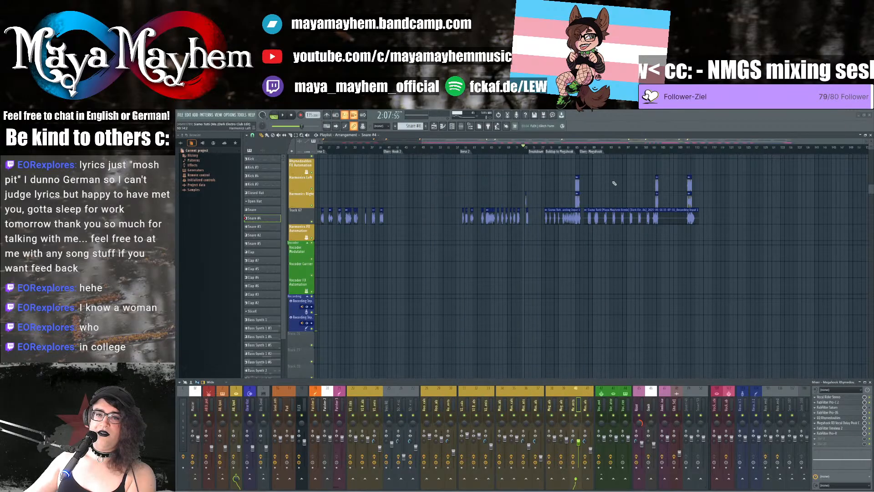
{"action": "left_click", "coordinate": [612, 182]}
Step: Start a WAV export of the project and browse from the favourite songs folder to its finished Singles folder
{"action": "left_click", "coordinate": [181, 114]}
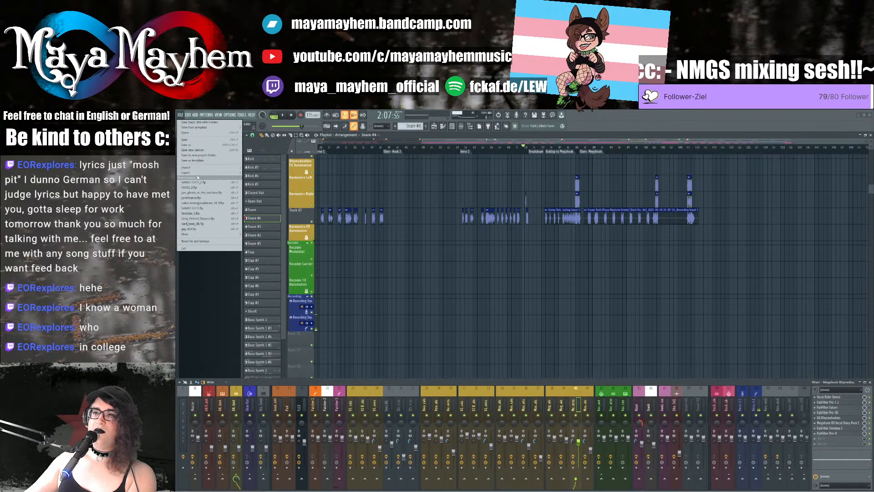
{"action": "mouse_move", "coordinate": [205, 173]}
{"action": "left_click", "coordinate": [258, 176]}
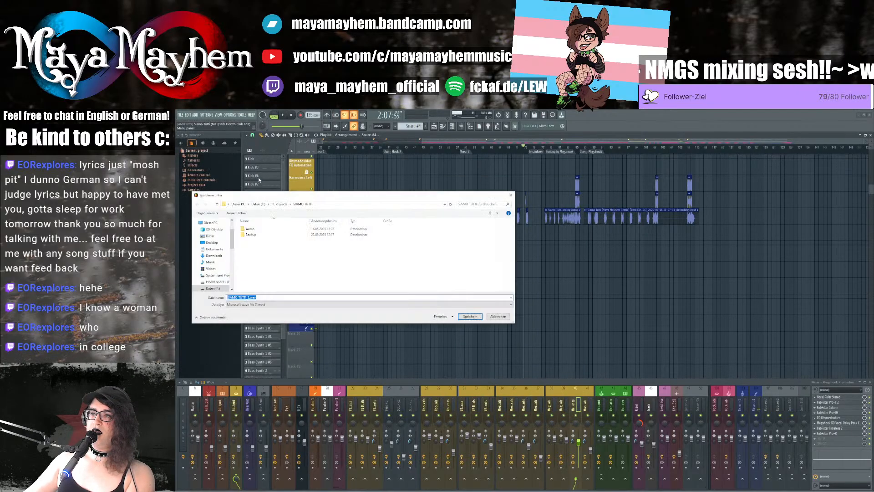
{"action": "left_click", "coordinate": [441, 316]}
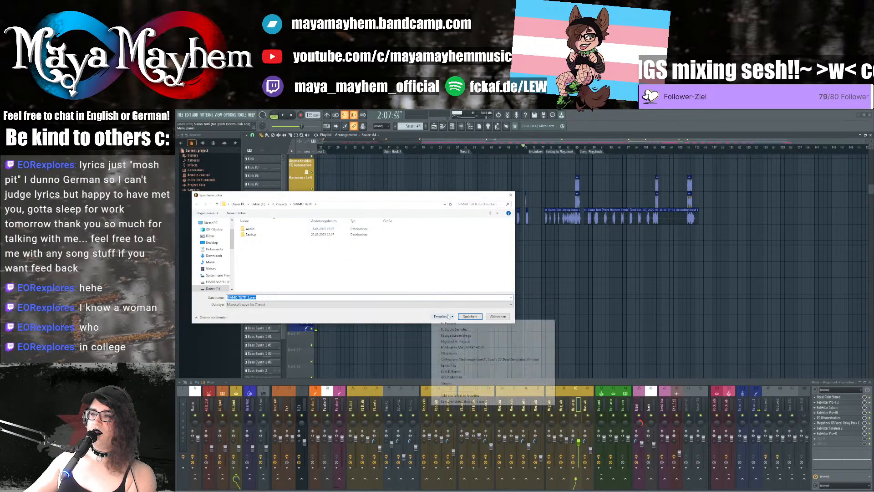
{"action": "left_click", "coordinate": [451, 336]}
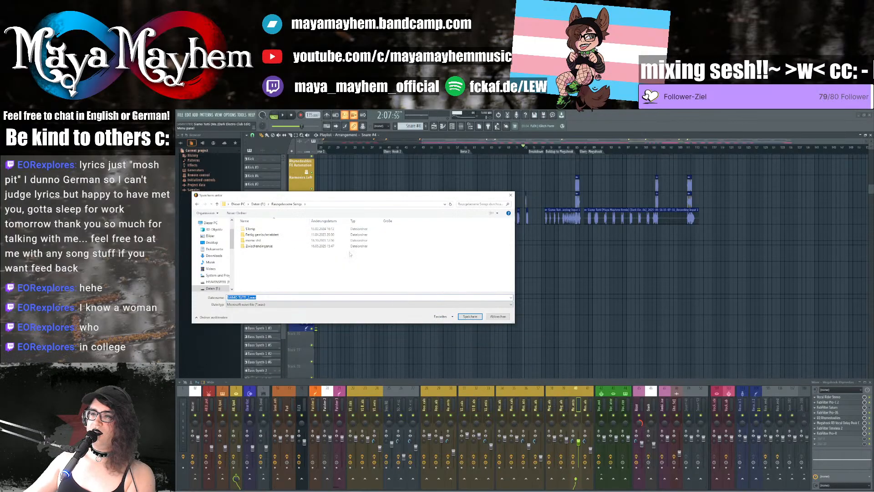
{"action": "double_click", "coordinate": [266, 241]}
{"action": "double_click", "coordinate": [267, 246]}
Step: Create a new folder named "Siamo Tutti" inside Singles and open it as the export destination
{"action": "right_click", "coordinate": [266, 266]}
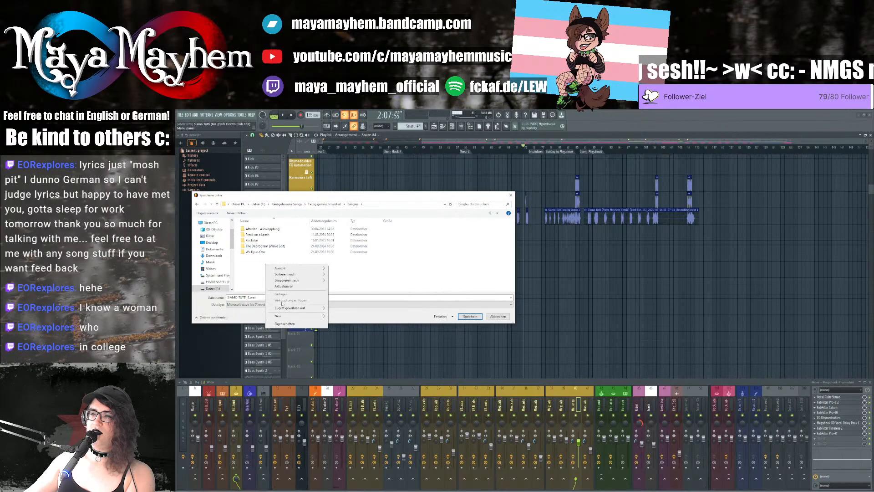
{"action": "mouse_move", "coordinate": [301, 316]}
{"action": "left_click", "coordinate": [341, 316]}
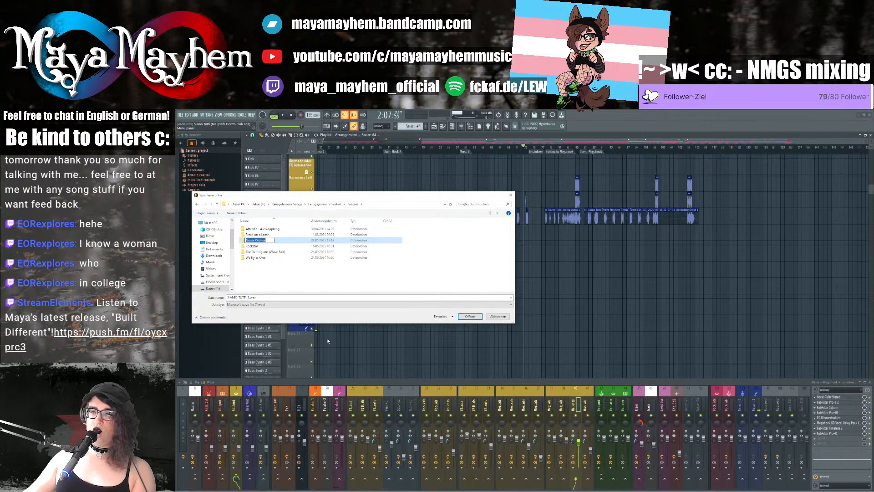
{"action": "type", "text": "Siam"}
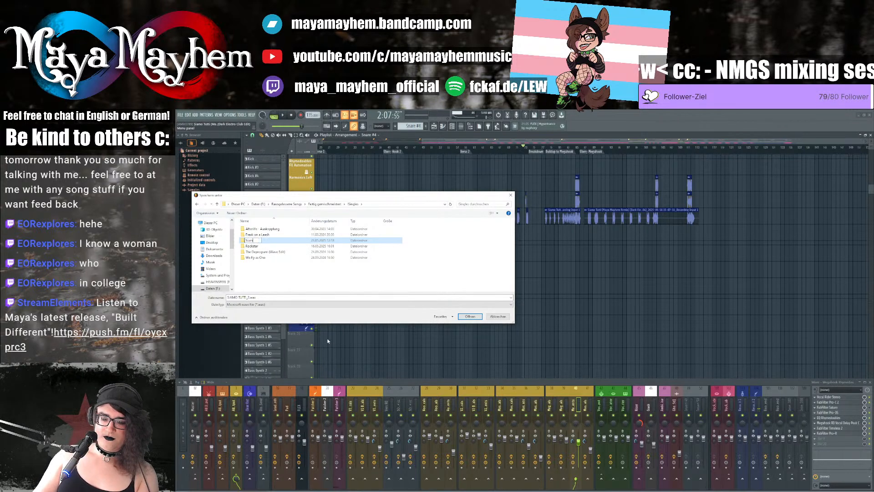
{"action": "type", "text": "o Tutti"}
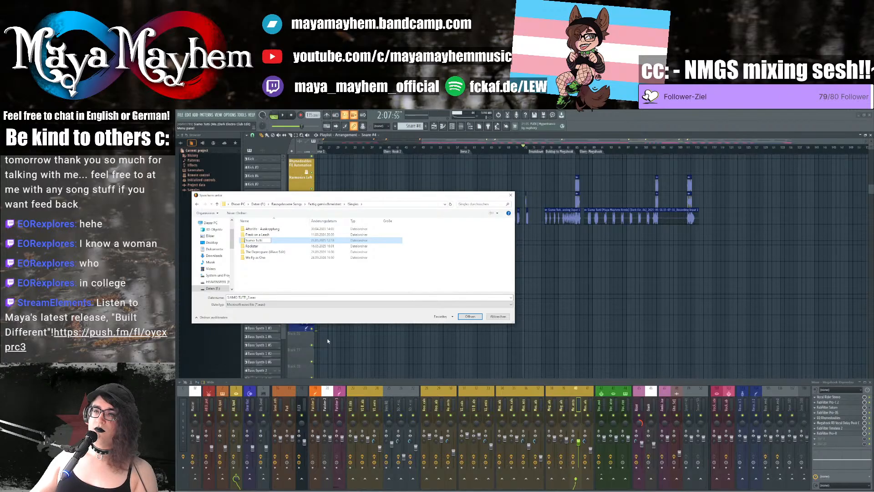
{"action": "key", "text": "Return"}
{"action": "key", "text": "Return"}
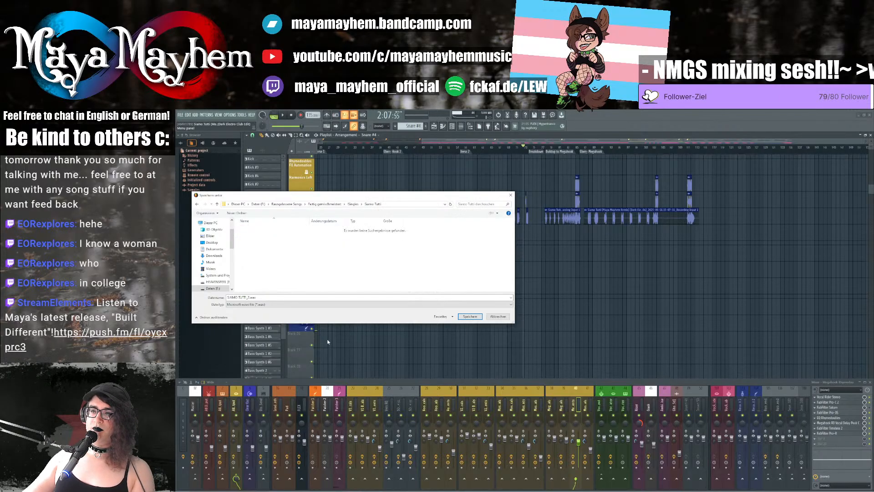
Step: Name the export file "SIAMO TUTTI_mastered_06.wav" and save it to open the rendering settings
{"action": "left_click", "coordinate": [250, 297]}
{"action": "left_click", "coordinate": [250, 298]}
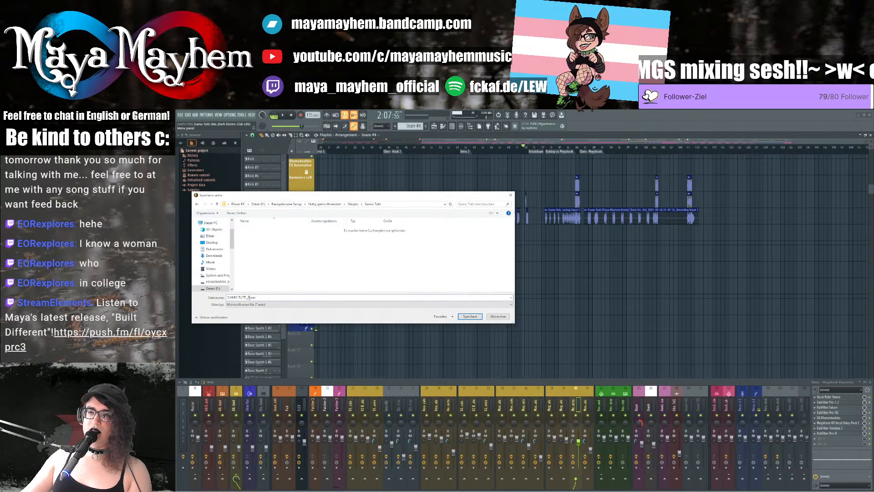
{"action": "type", "text": "mastered_06"}
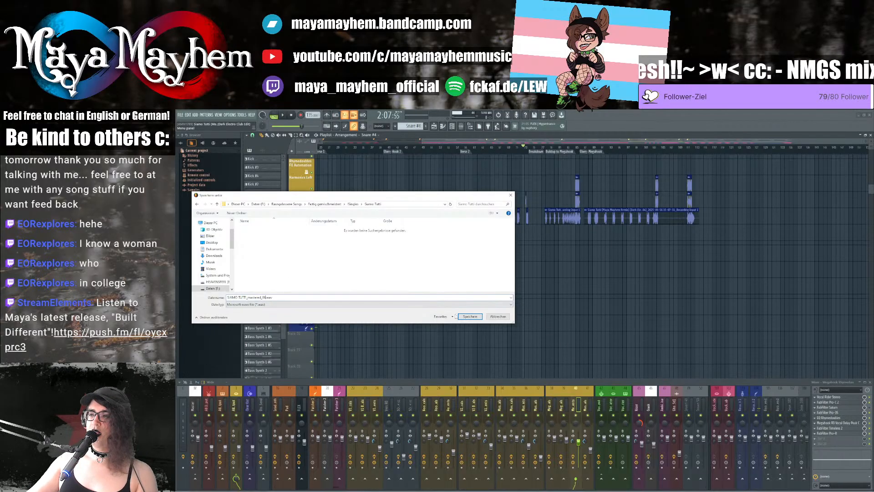
{"action": "left_click", "coordinate": [470, 316]}
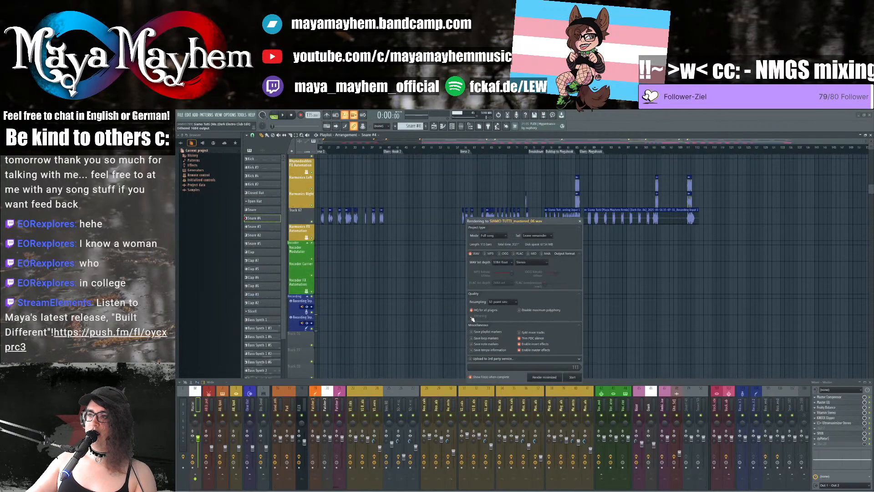
Step: Add MP3 as an output format alongside WAV, render the full song, and close the output folder window
{"action": "left_click", "coordinate": [486, 254]}
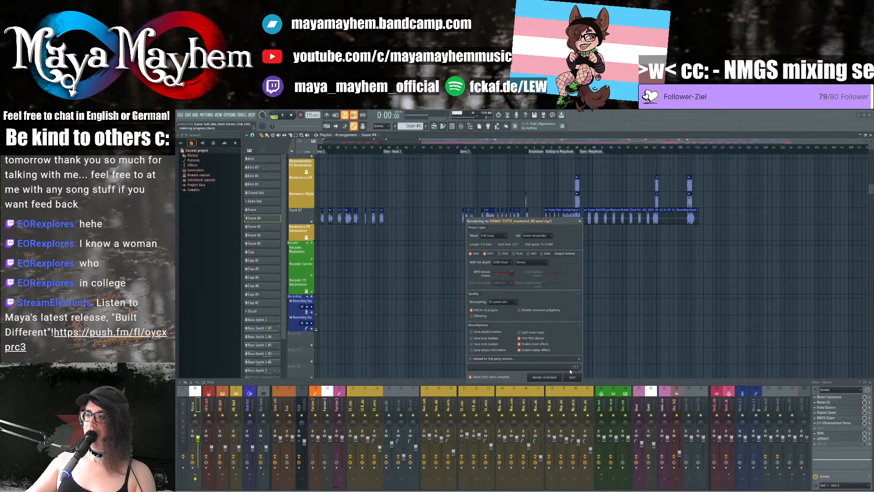
{"action": "left_click", "coordinate": [572, 377]}
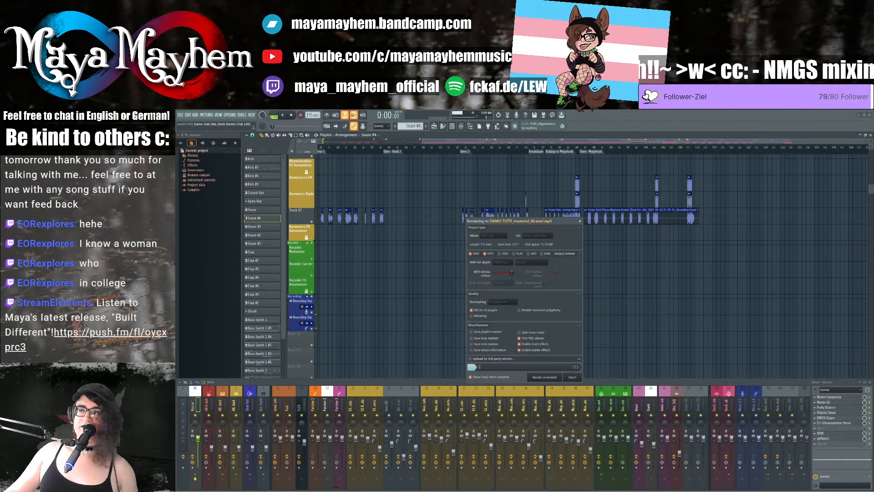
{"action": "left_click_drag", "start_coordinate": [530, 222], "coordinate": [529, 219]}
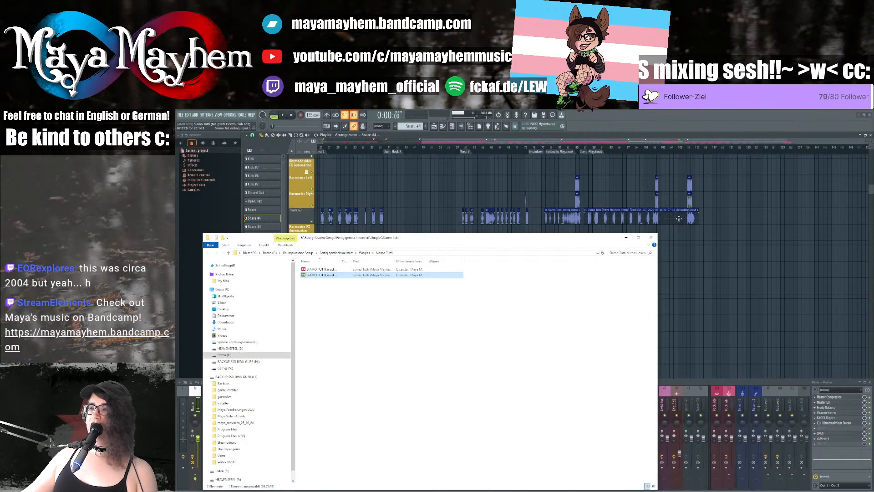
{"action": "left_click", "coordinate": [652, 237]}
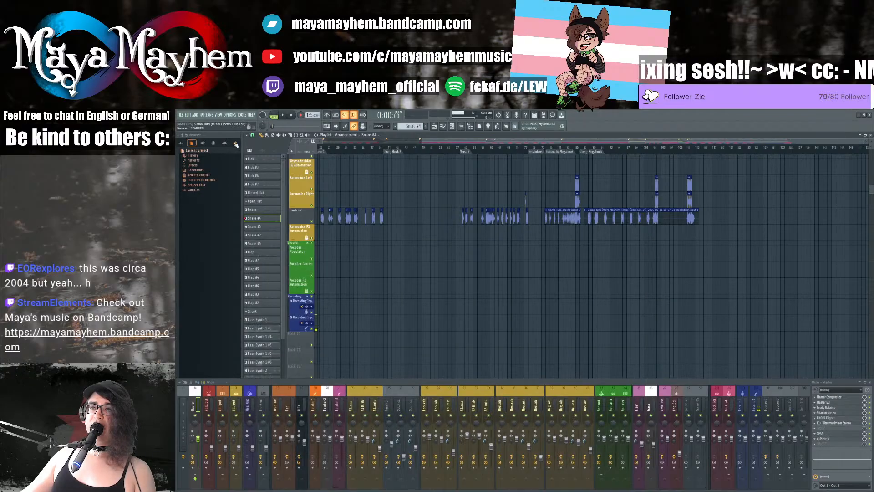
Step: Play from the start of the second verse to check the vocals, stop, and return the playhead to the song's beginning
{"action": "left_click", "coordinate": [231, 116]}
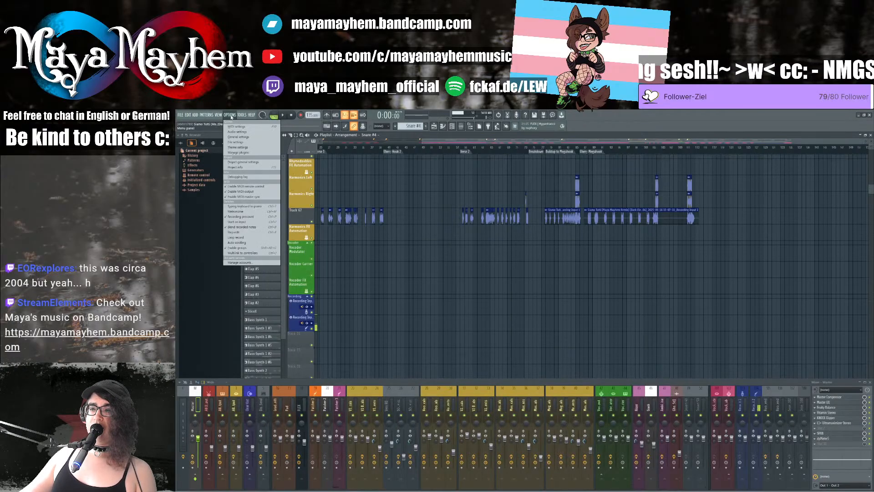
{"action": "left_click", "coordinate": [590, 242]}
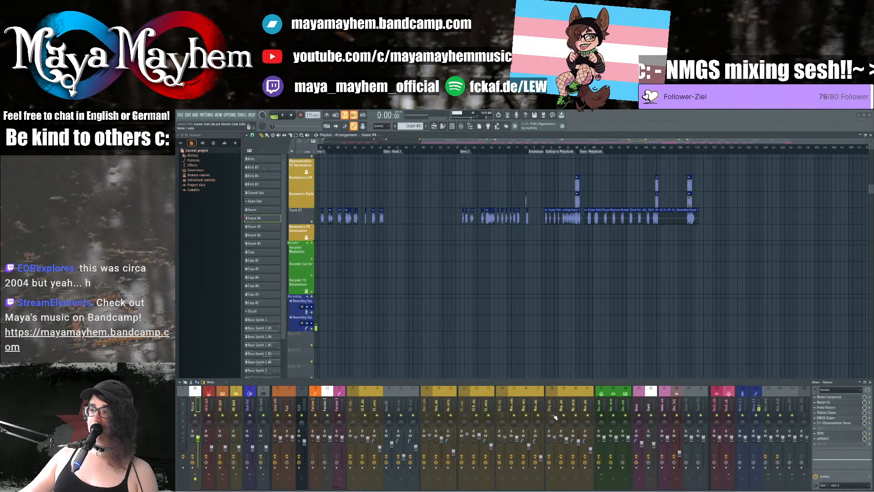
{"action": "scroll", "coordinate": [474, 255], "scroll_direction": "up", "scroll_amount": 5}
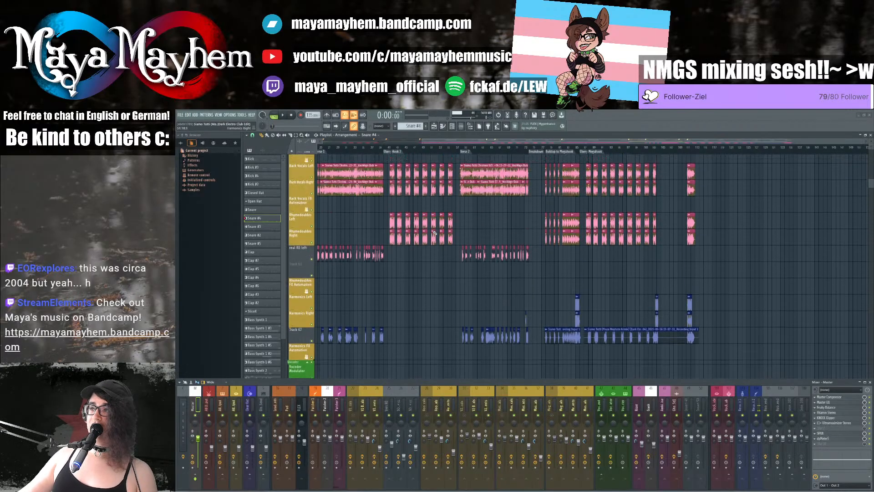
{"action": "left_click", "coordinate": [462, 147]}
{"action": "key", "text": "space"}
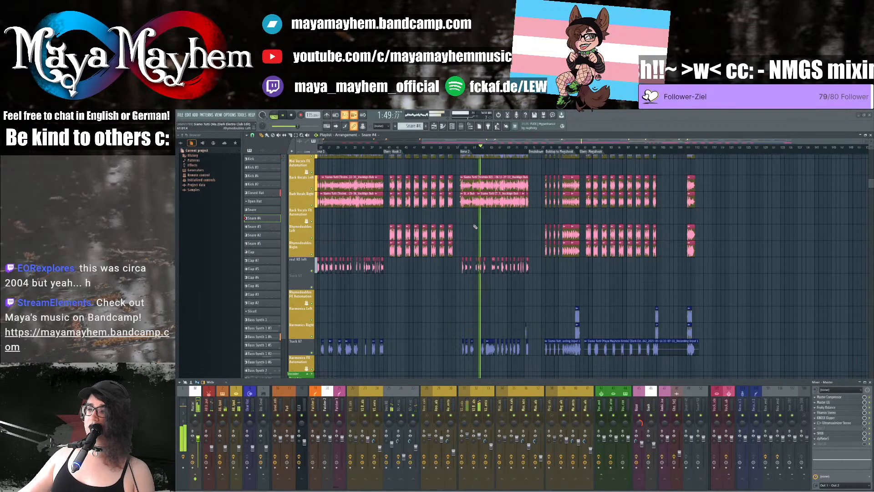
{"action": "key", "text": "space"}
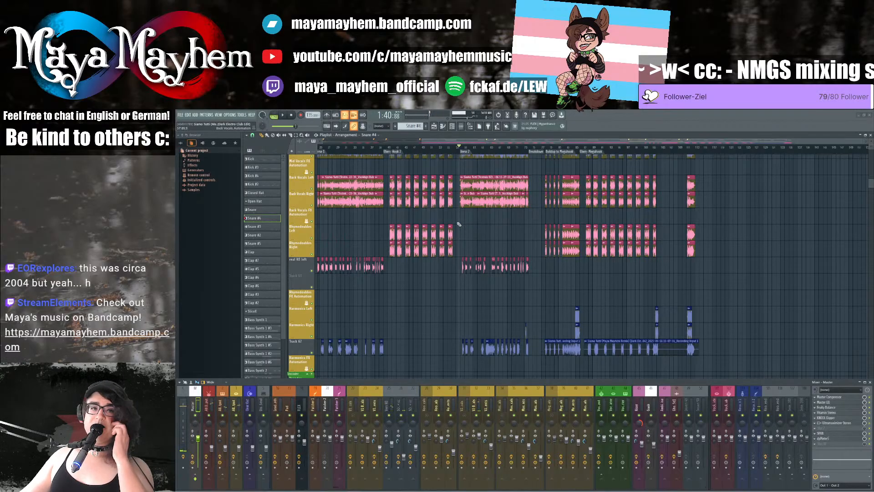
{"action": "left_click_drag", "start_coordinate": [462, 141], "coordinate": [340, 141]}
{"action": "left_click", "coordinate": [323, 147]}
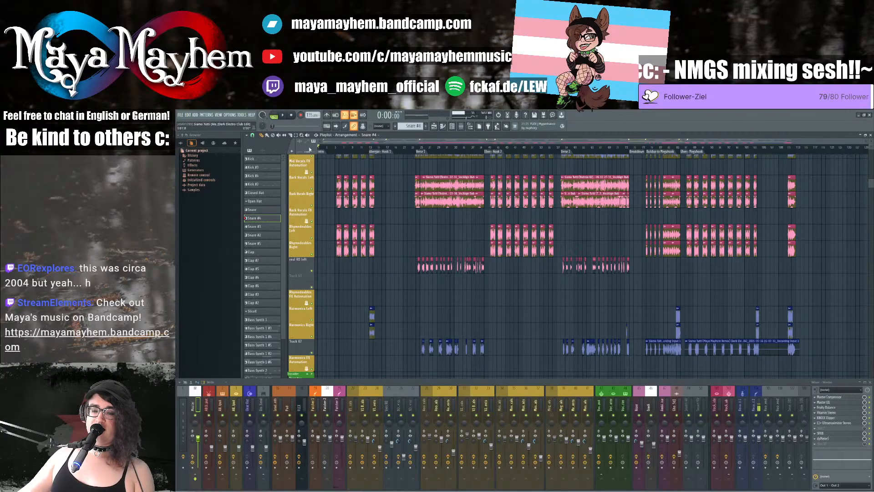
Step: Append "(unfinished performance instrumental)" to the project title and close the project info
{"action": "left_click", "coordinate": [231, 115]}
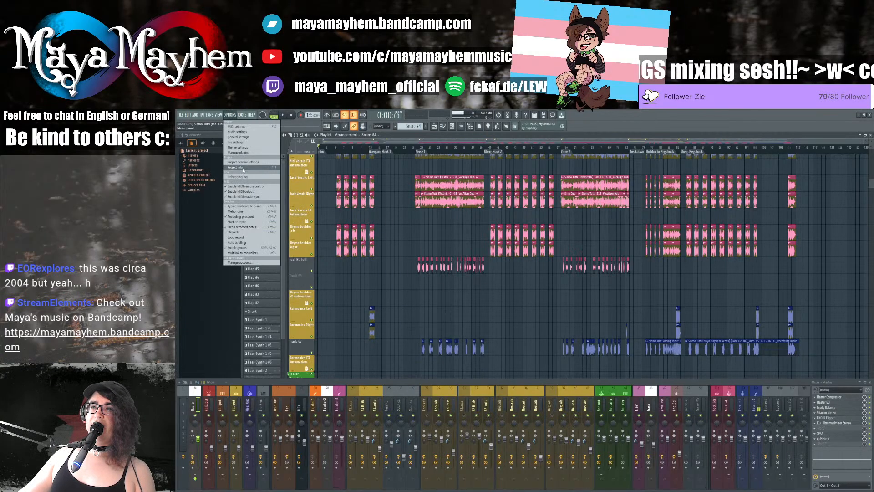
{"action": "left_click", "coordinate": [266, 168]}
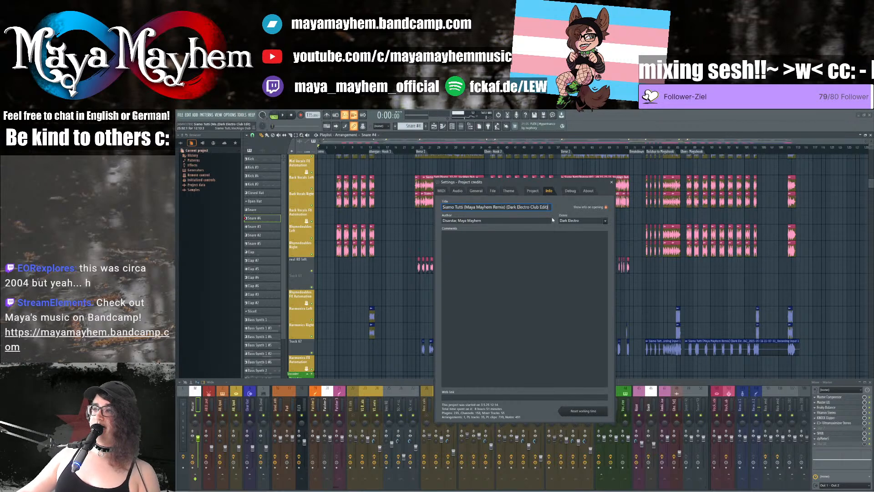
{"action": "type", "text": "("}
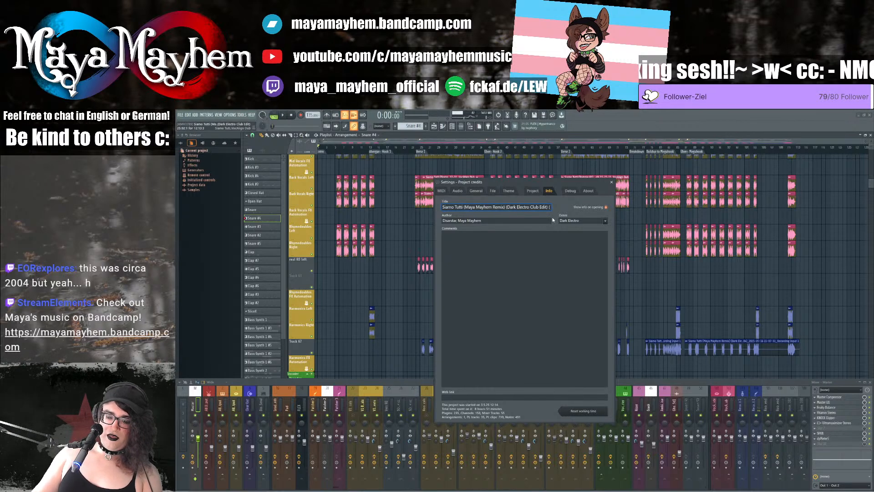
{"action": "type", "text": "un"}
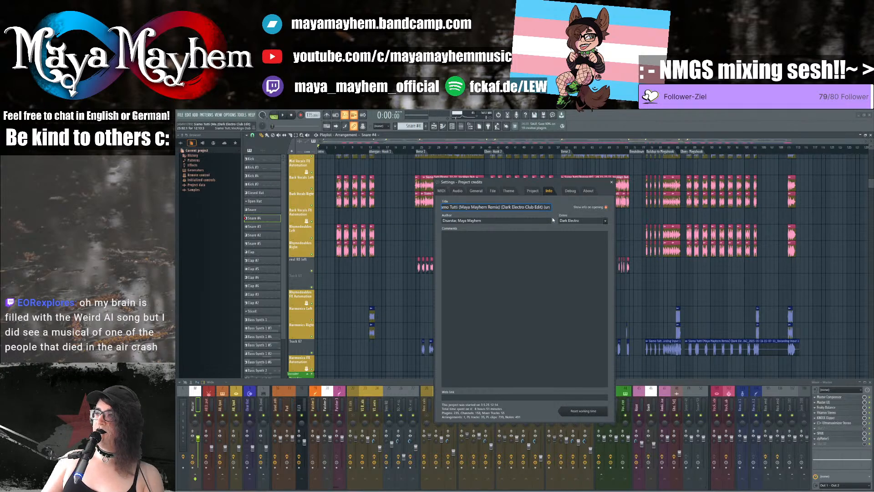
{"action": "type", "text": "finished)"}
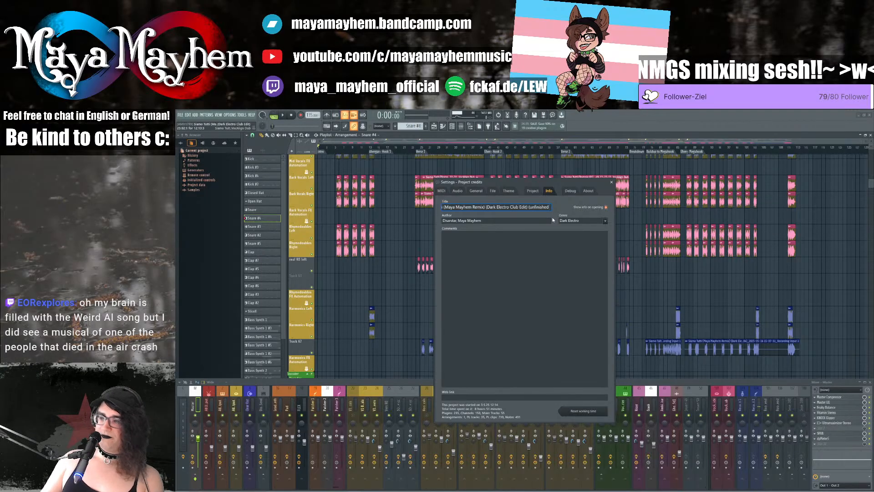
{"action": "type", "text": "performance instrumental)"}
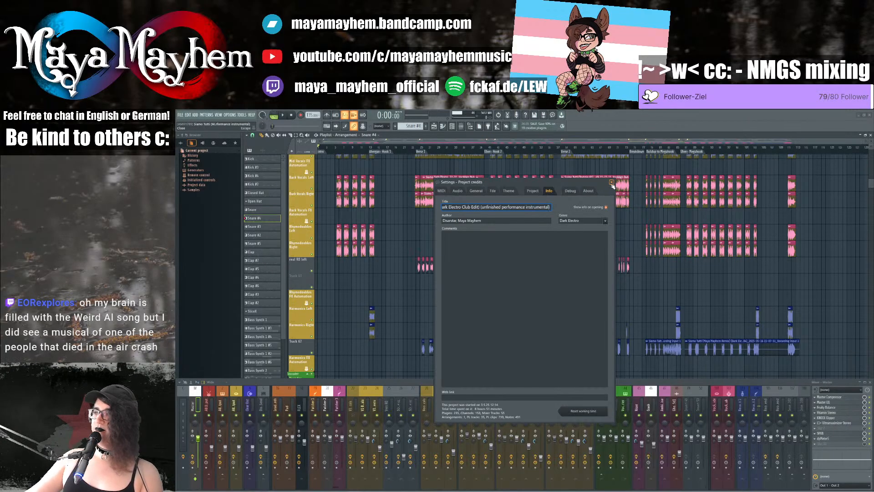
{"action": "left_click", "coordinate": [611, 182]}
Step: Start a WAV export of the project and choose the Siamo Tutti folder among the singles as its destination
{"action": "left_click", "coordinate": [180, 115]}
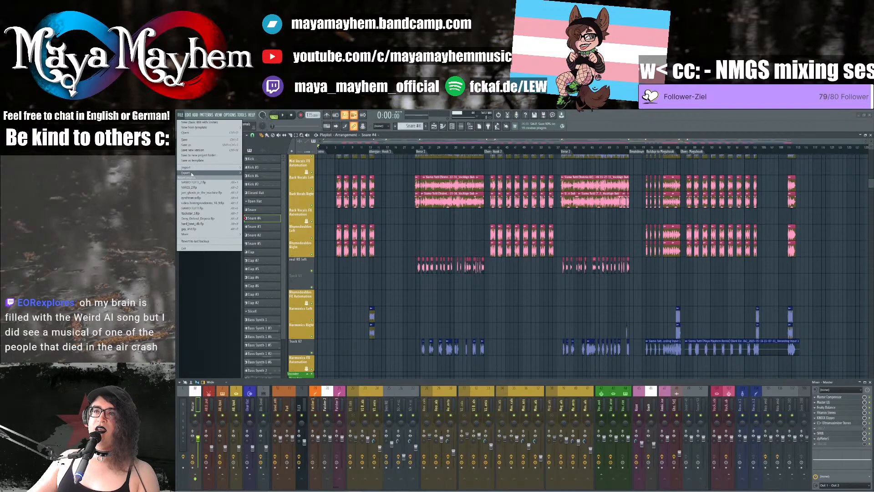
{"action": "mouse_move", "coordinate": [194, 175]}
{"action": "left_click", "coordinate": [279, 179]}
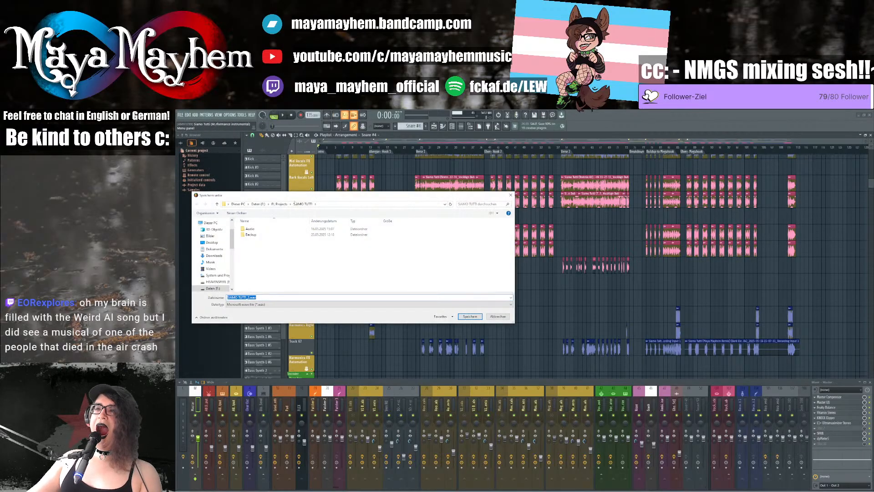
{"action": "left_click", "coordinate": [436, 318]}
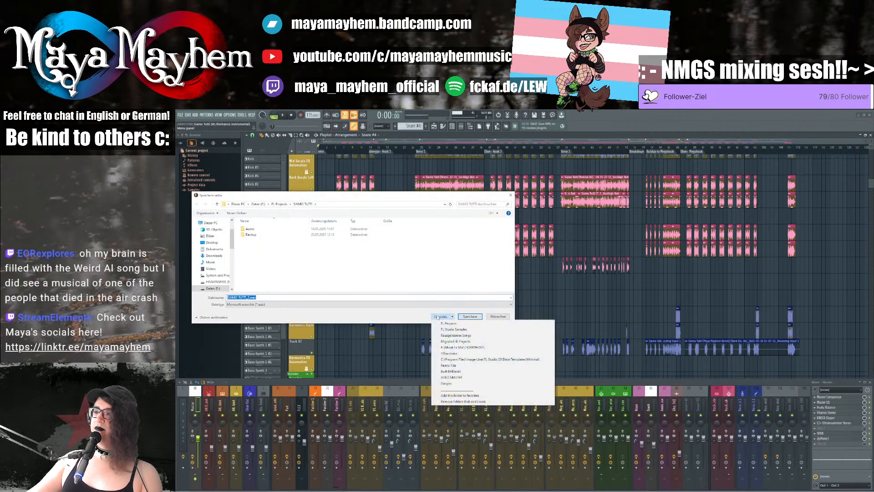
{"action": "left_click", "coordinate": [455, 382]}
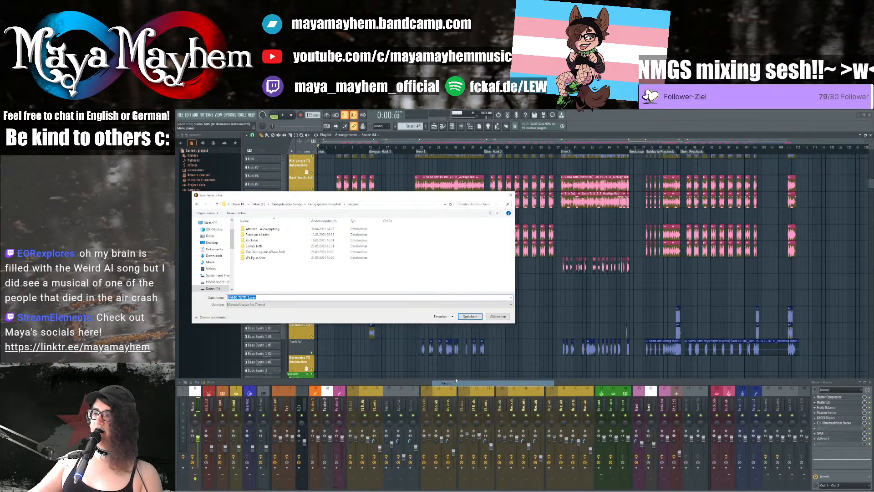
{"action": "double_click", "coordinate": [258, 246]}
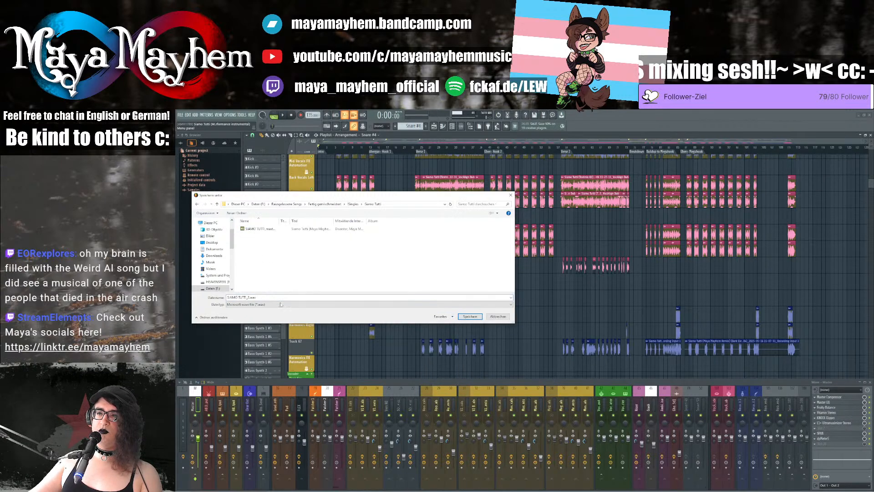
Step: Name the export file "SIAMO TUTTI_unfinished_performance_instrumental.wav"
{"action": "left_click_drag", "start_coordinate": [257, 298], "coordinate": [226, 298]}
{"action": "left_click", "coordinate": [250, 298]}
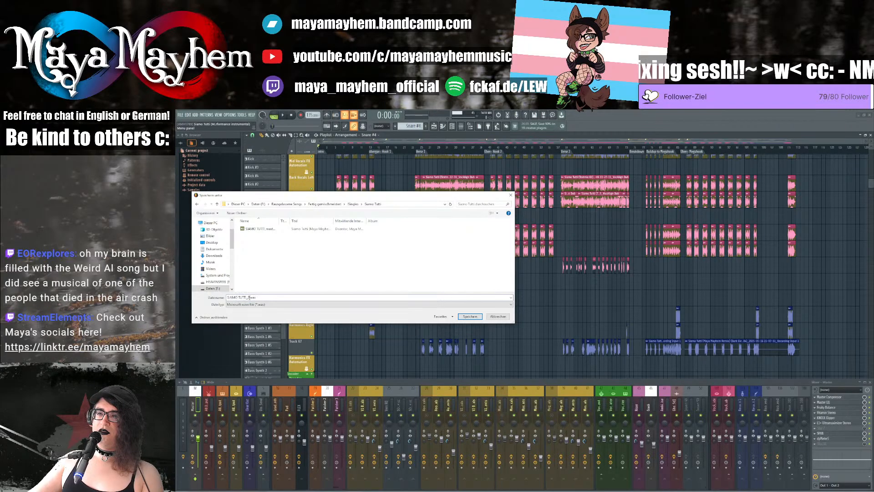
{"action": "type", "text": "unfinished"}
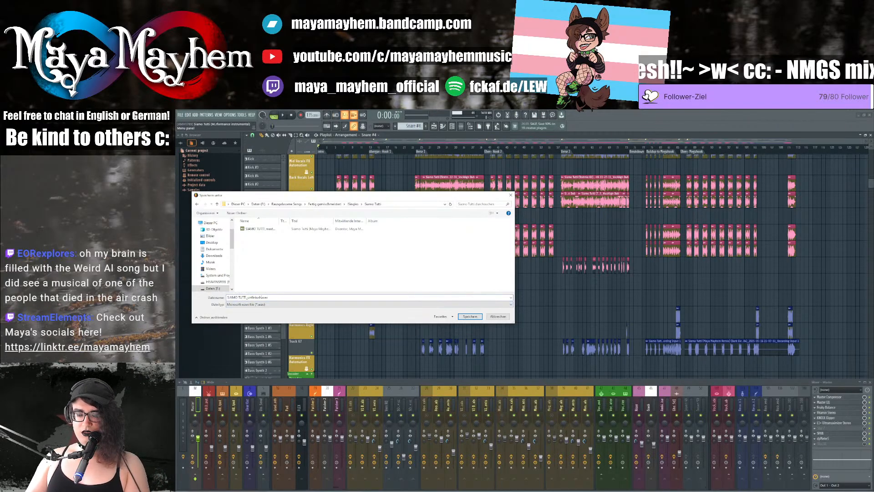
{"action": "type", "text": "_performance"}
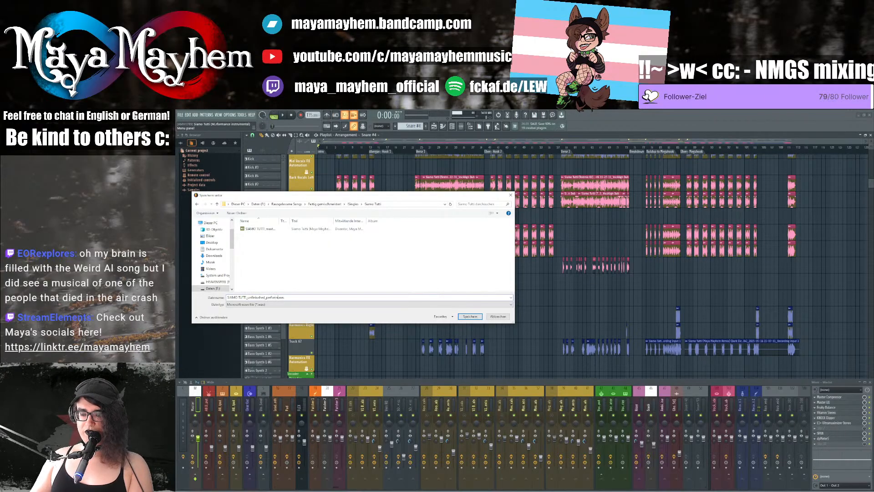
{"action": "type", "text": "_instrumental"}
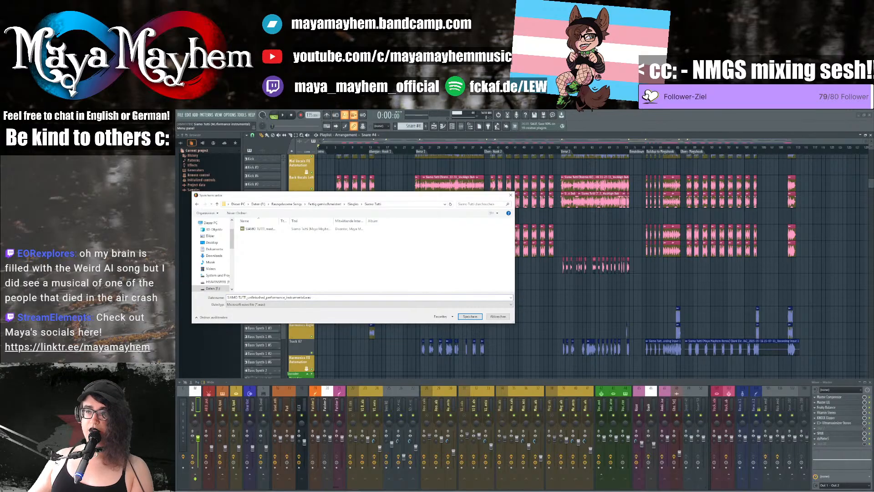
Step: Save the export name, add MP3 as an output format alongside WAV, and render the full song
{"action": "left_click", "coordinate": [468, 316]}
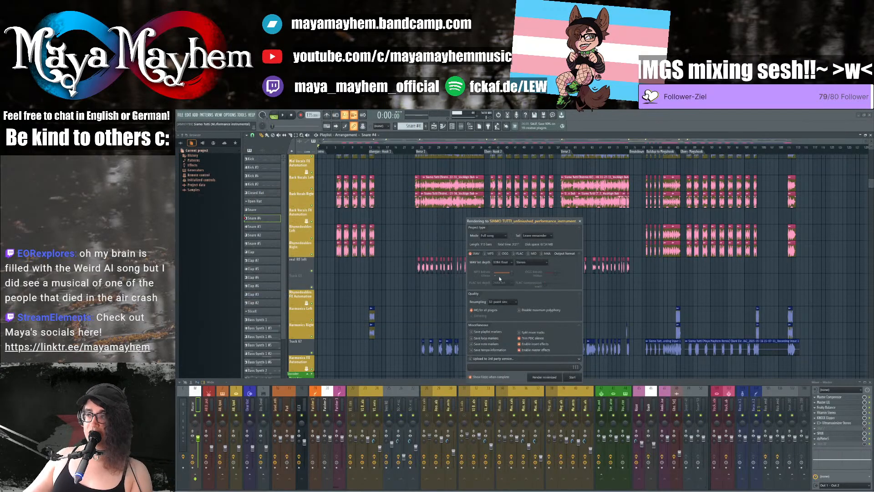
{"action": "left_click", "coordinate": [485, 253]}
{"action": "left_click", "coordinate": [573, 377]}
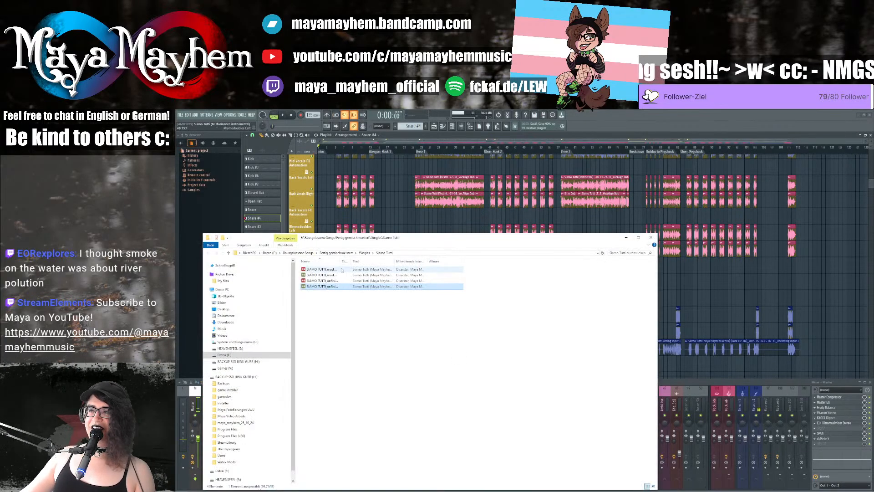
Step: Widen the output folder's name column and remove the surplus letter from "unfinished" in the instrumental MP3's file name
{"action": "left_click_drag", "start_coordinate": [340, 262], "coordinate": [403, 263]}
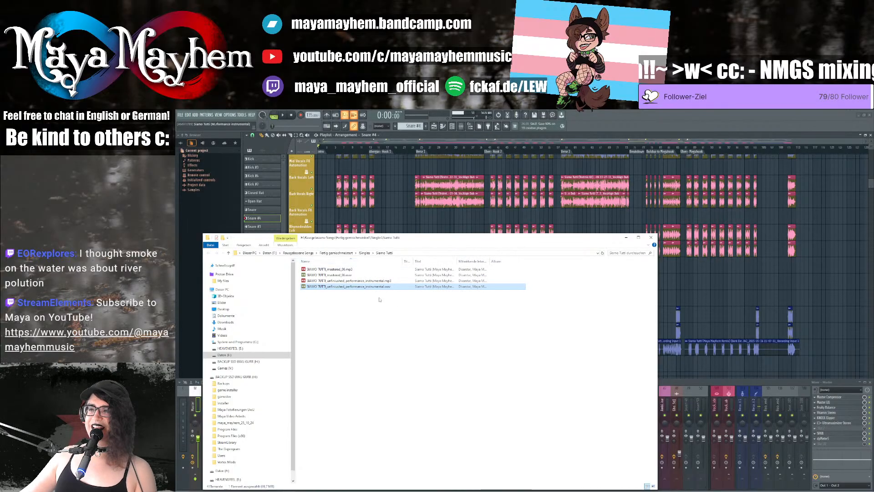
{"action": "left_click", "coordinate": [364, 280]}
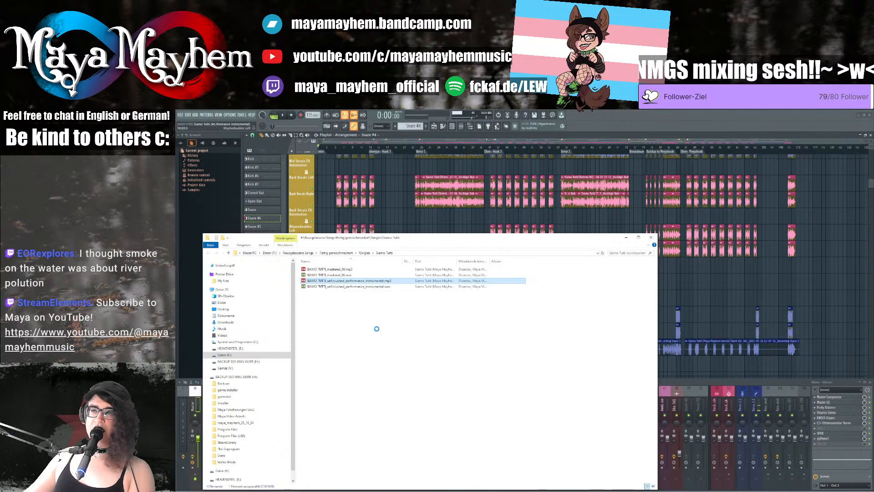
{"action": "right_click", "coordinate": [354, 292]}
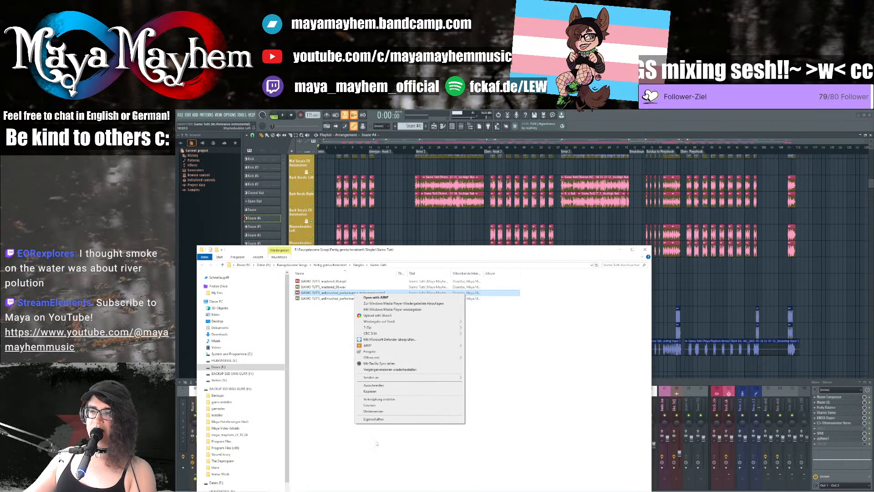
{"action": "left_click", "coordinate": [373, 411]}
{"action": "left_click", "coordinate": [333, 292]}
{"action": "key", "text": "BackSpace"}
{"action": "key", "text": "Return"}
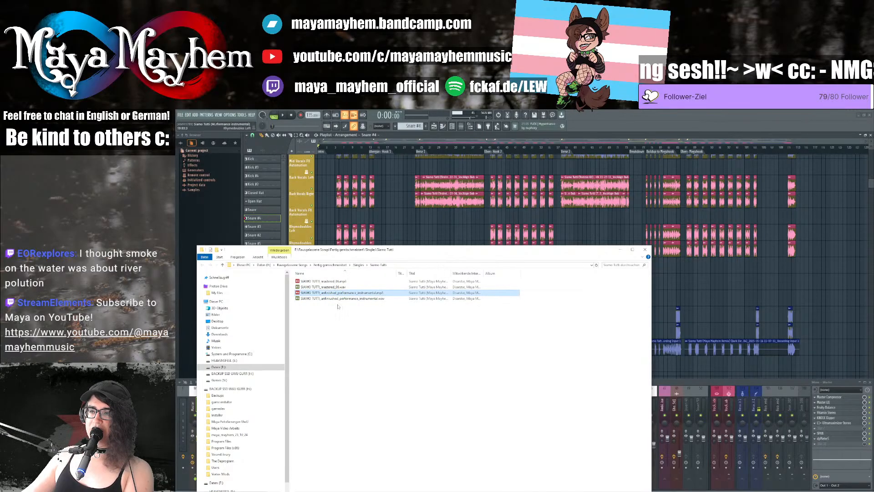
Step: Correct the instrumental WAV's file name the same way by removing the surplus letter from "unfinished"
{"action": "right_click", "coordinate": [335, 299]}
{"action": "left_click", "coordinate": [357, 411]}
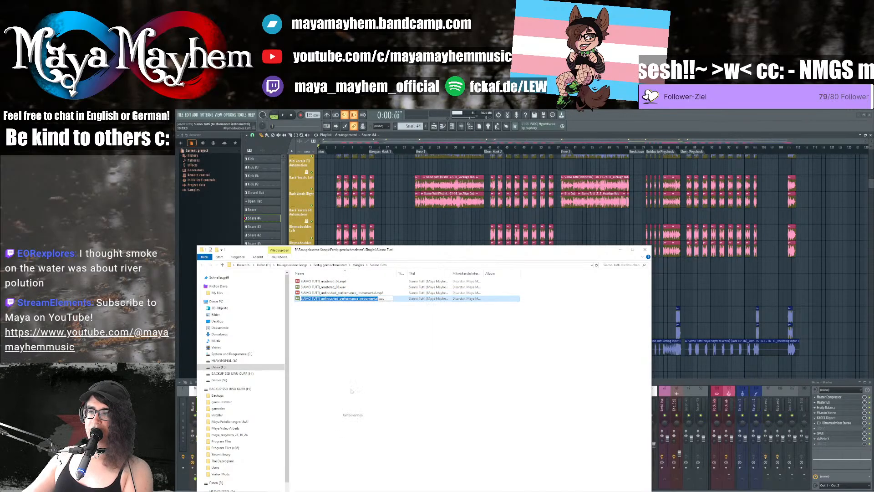
{"action": "left_click", "coordinate": [333, 298]}
{"action": "key", "text": "BackSpace"}
{"action": "key", "text": "Return"}
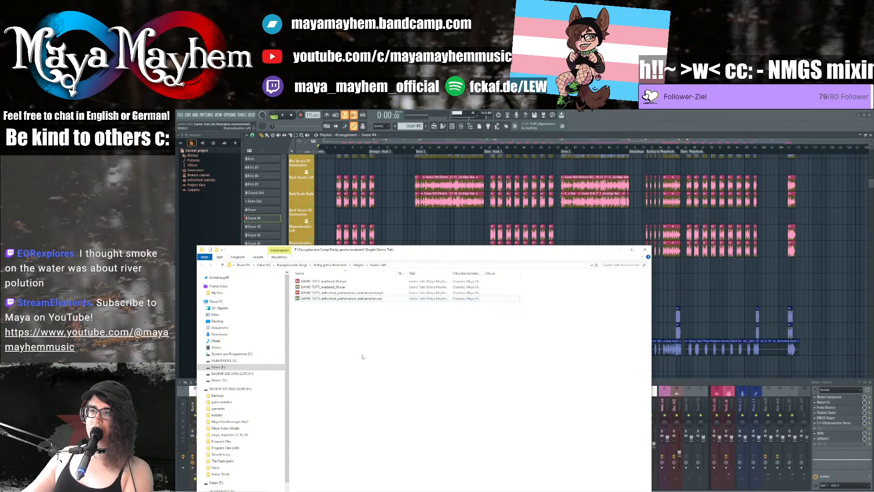
Step: Switch back to FL Studio and save the project
{"action": "left_click", "coordinate": [582, 134]}
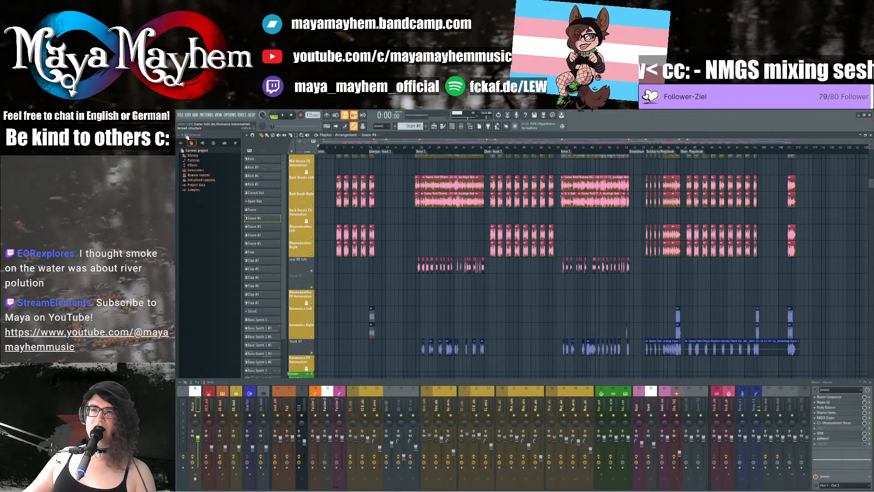
{"action": "left_click", "coordinate": [181, 115]}
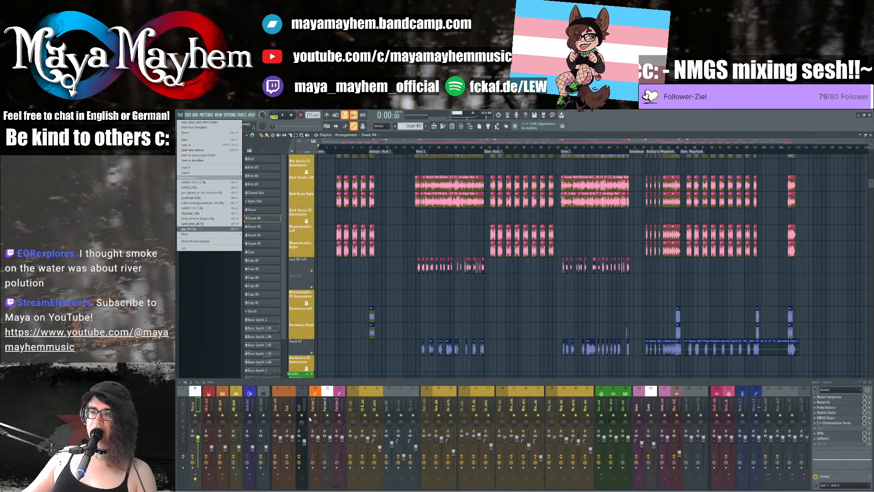
{"action": "left_click", "coordinate": [358, 418]}
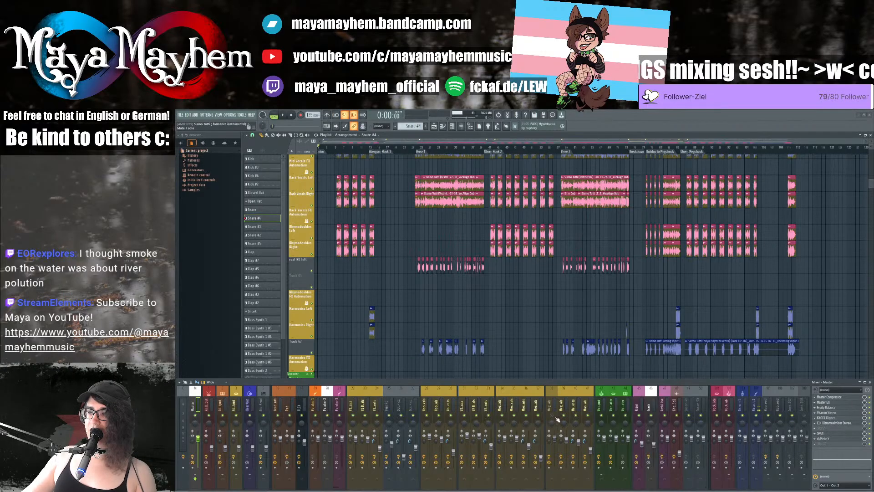
{"action": "left_click", "coordinate": [180, 116]}
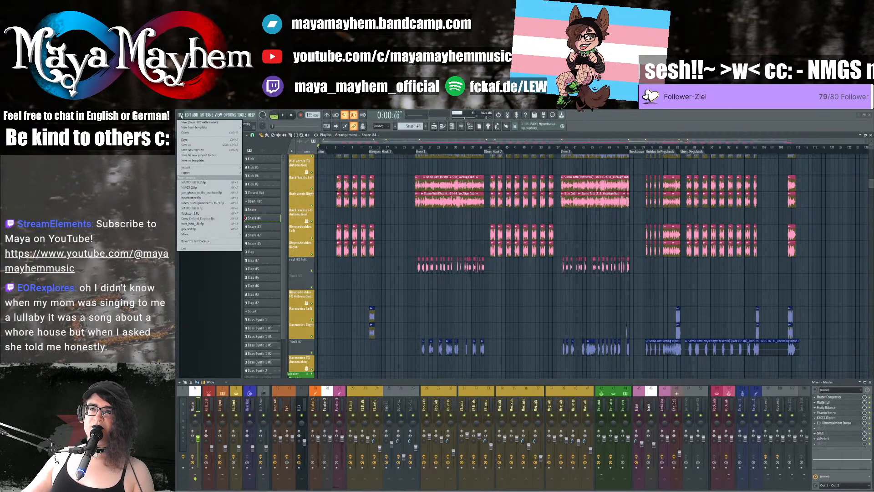
{"action": "left_click", "coordinate": [188, 140]}
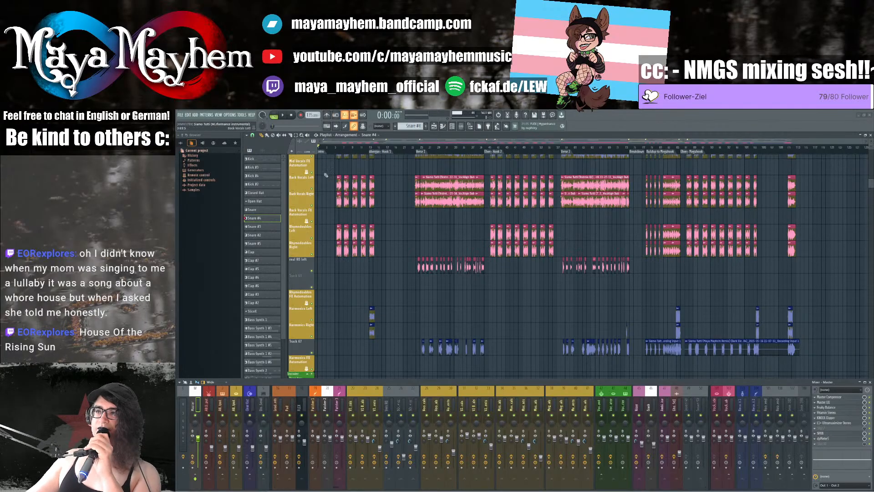
{"action": "left_click", "coordinate": [182, 115]}
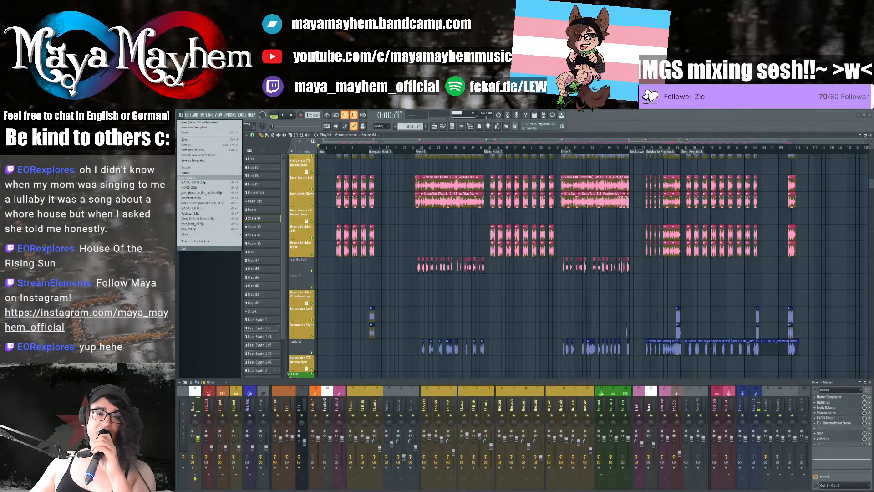
{"action": "left_click", "coordinate": [184, 248]}
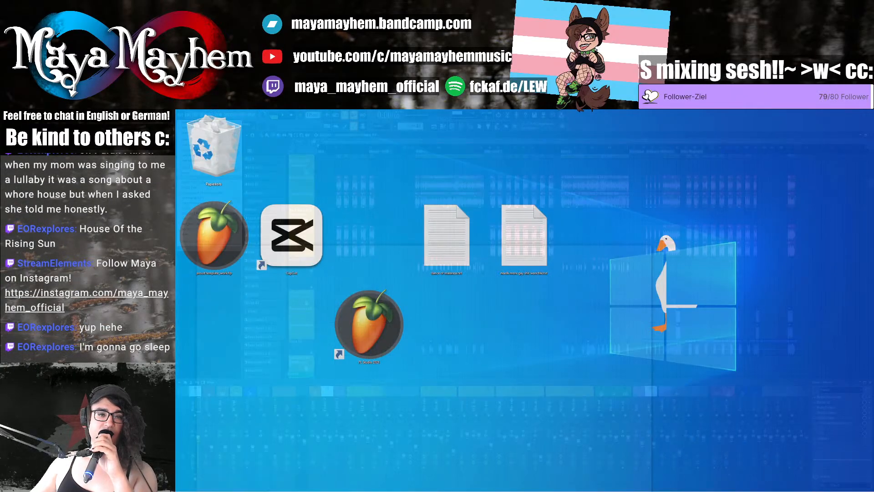
{"action": "key", "text": "Escape"}
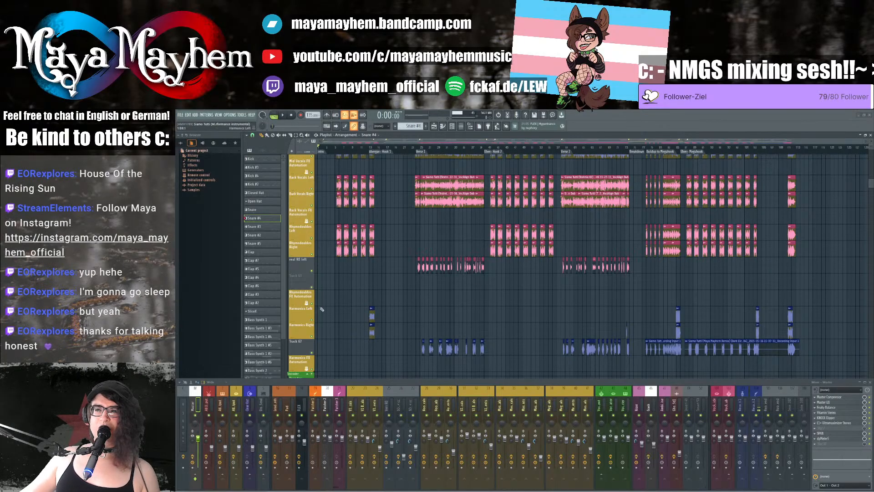
Step: Save the Siamo Tutti project once more and open another project from the recent files
{"action": "left_click", "coordinate": [180, 115]}
{"action": "left_click", "coordinate": [185, 141]}
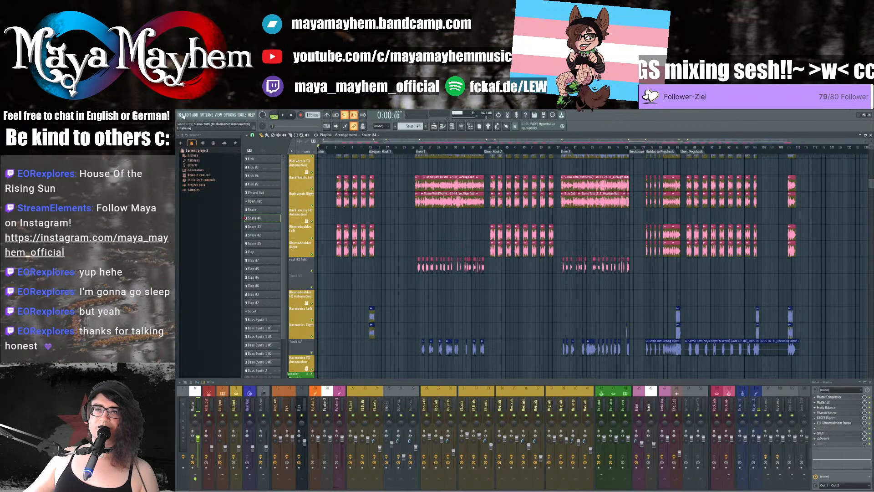
{"action": "left_click", "coordinate": [181, 115]}
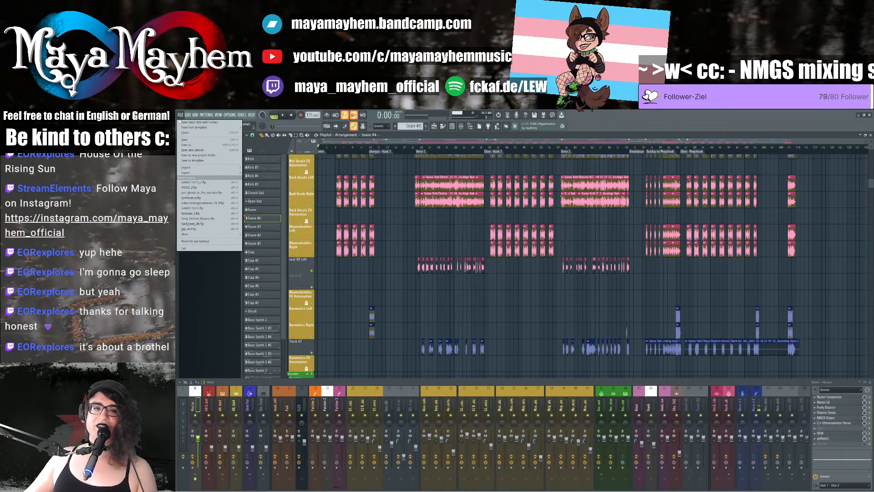
{"action": "left_click", "coordinate": [213, 225]}
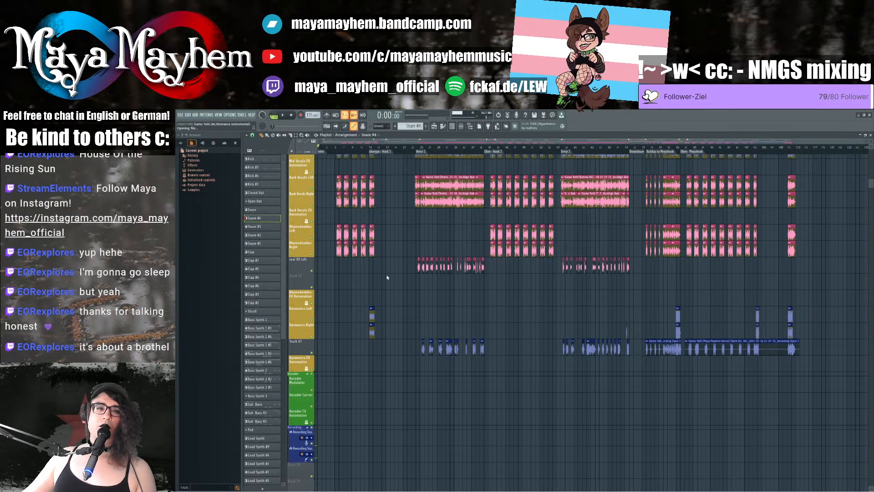
Step: Force the unresponsive FL Studio to close, and close the output folder window as well
{"action": "key", "text": "F9"}
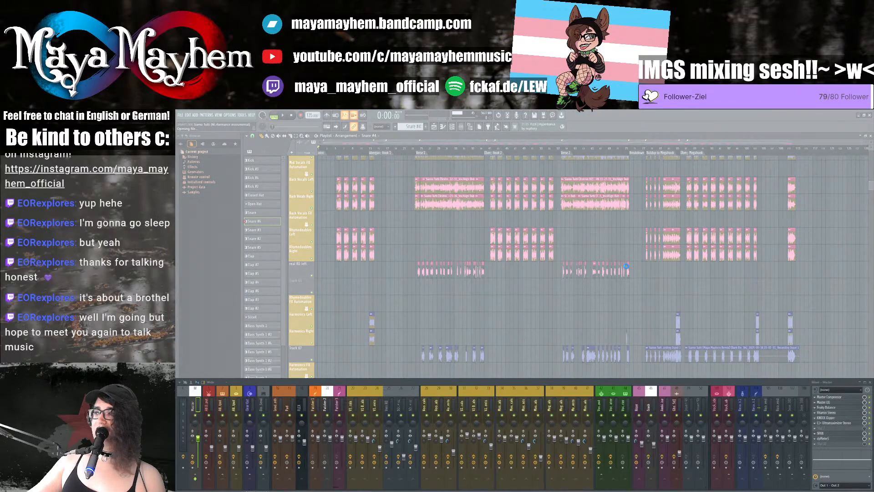
{"action": "left_click", "coordinate": [625, 262]}
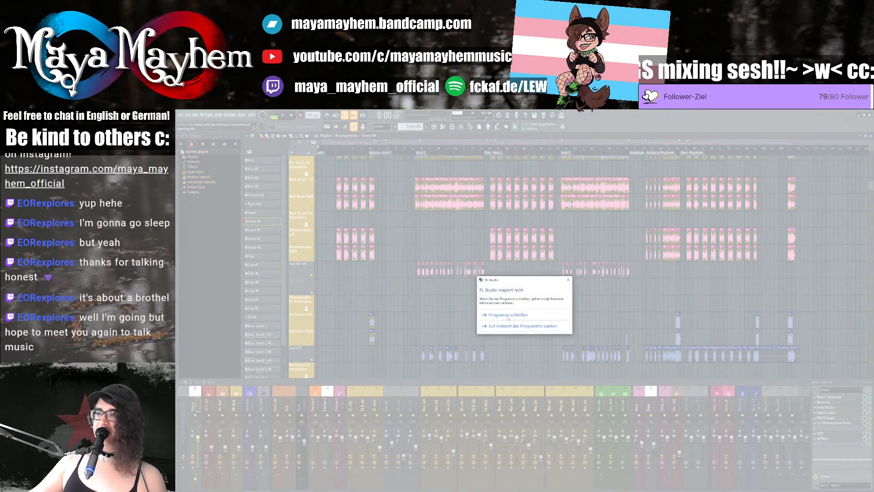
{"action": "left_click", "coordinate": [508, 316]}
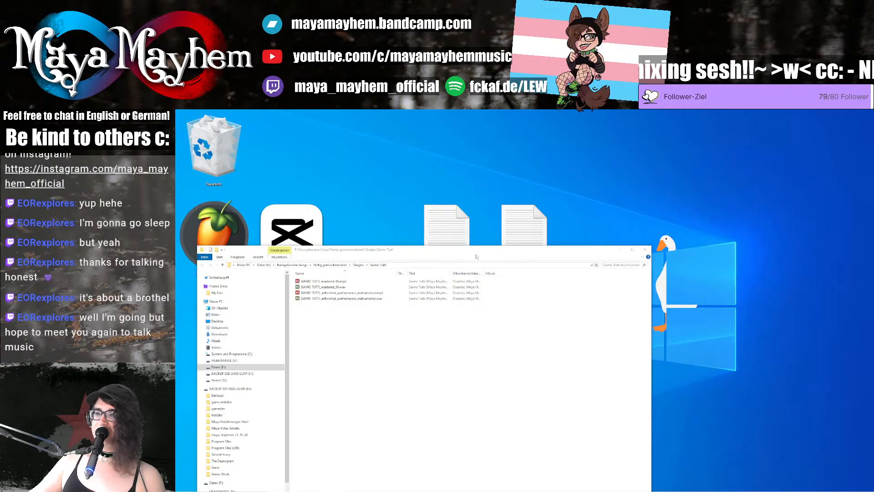
{"action": "left_click", "coordinate": [645, 249]}
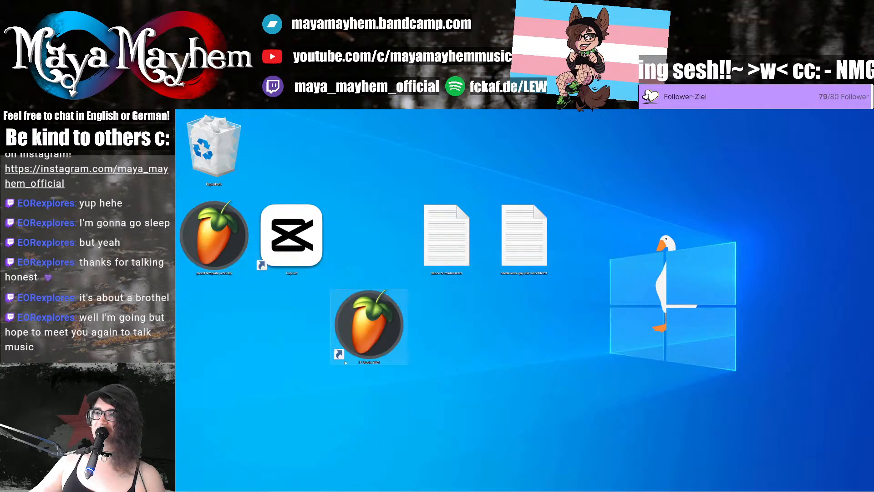
Step: Relaunch FL Studio and open the hard_beat_idk.flp project from the recent projects
{"action": "double_click", "coordinate": [359, 332]}
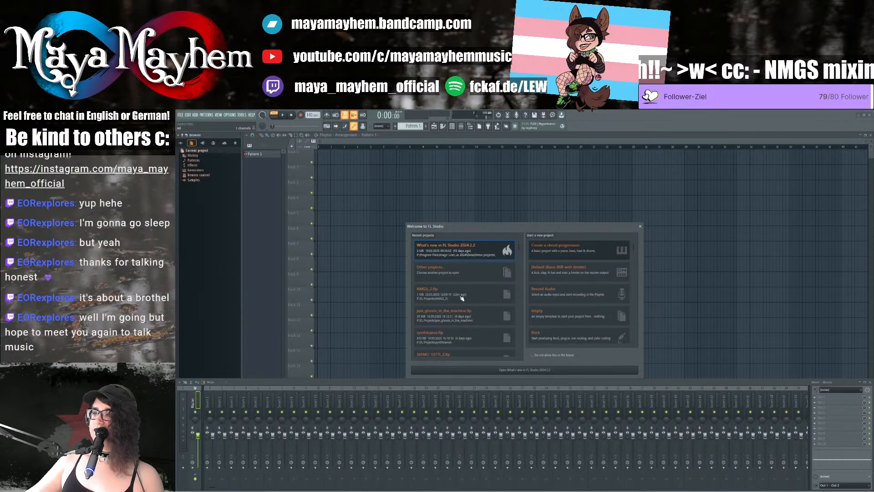
{"action": "scroll", "coordinate": [462, 297], "scroll_direction": "down", "scroll_amount": 3}
{"action": "scroll", "coordinate": [462, 298], "scroll_direction": "down", "scroll_amount": 4}
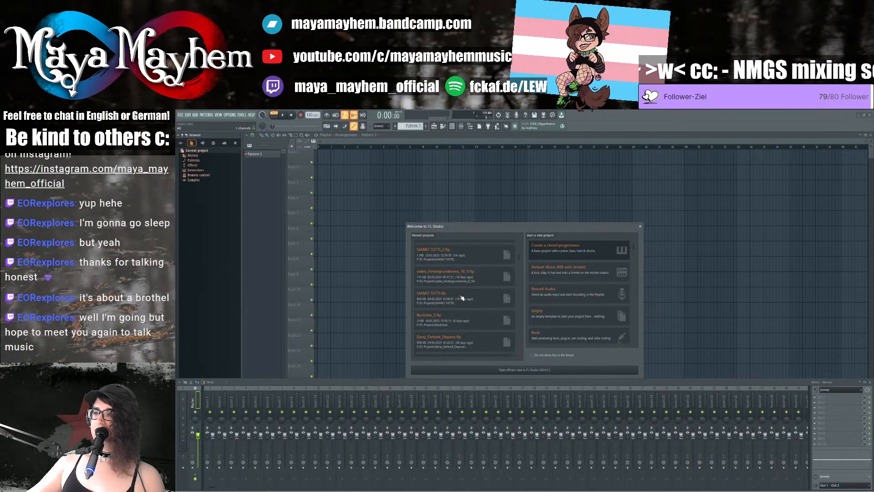
{"action": "scroll", "coordinate": [462, 297], "scroll_direction": "up", "scroll_amount": 4}
{"action": "scroll", "coordinate": [471, 321], "scroll_direction": "down", "scroll_amount": 2}
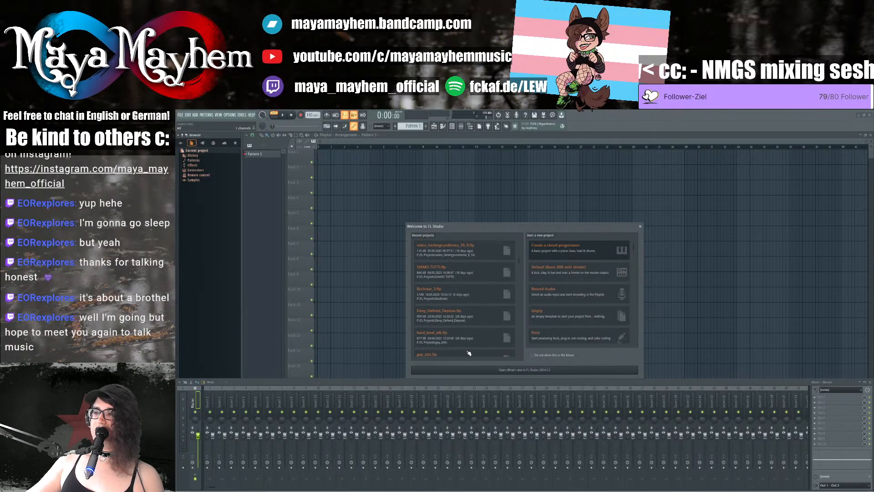
{"action": "left_click", "coordinate": [455, 335]}
{"action": "left_click", "coordinate": [507, 370]}
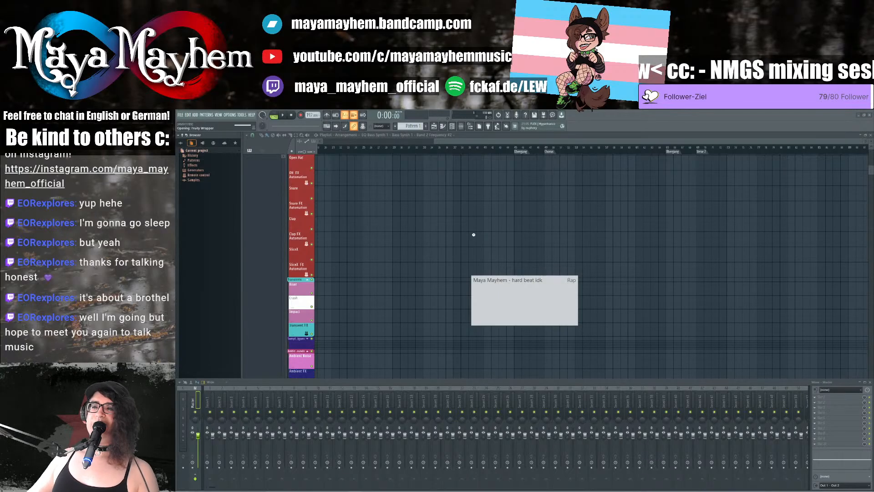
Step: Play the hard beat arrangement from the intro into the chorus, examine its drum, ambient and synth tracks, and stop playback
{"action": "scroll", "coordinate": [475, 237], "scroll_direction": "down", "scroll_amount": 4}
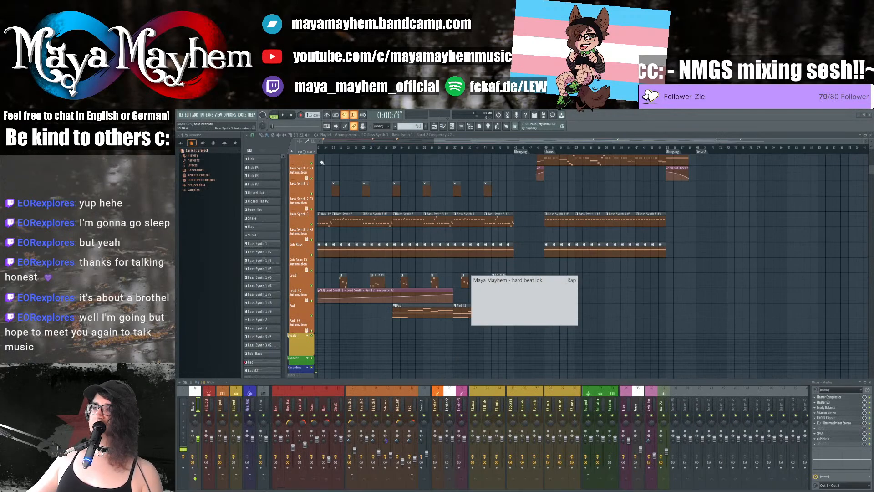
{"action": "left_click", "coordinate": [283, 114]}
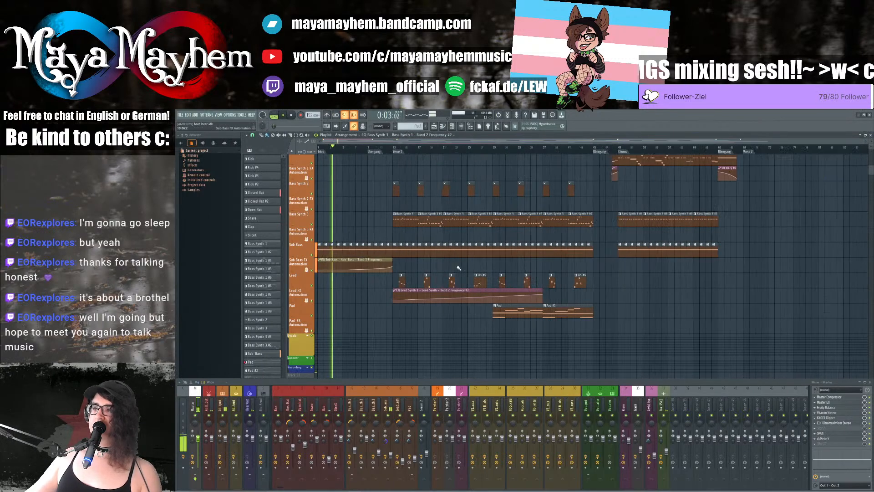
{"action": "scroll", "coordinate": [459, 268], "scroll_direction": "up", "scroll_amount": 15}
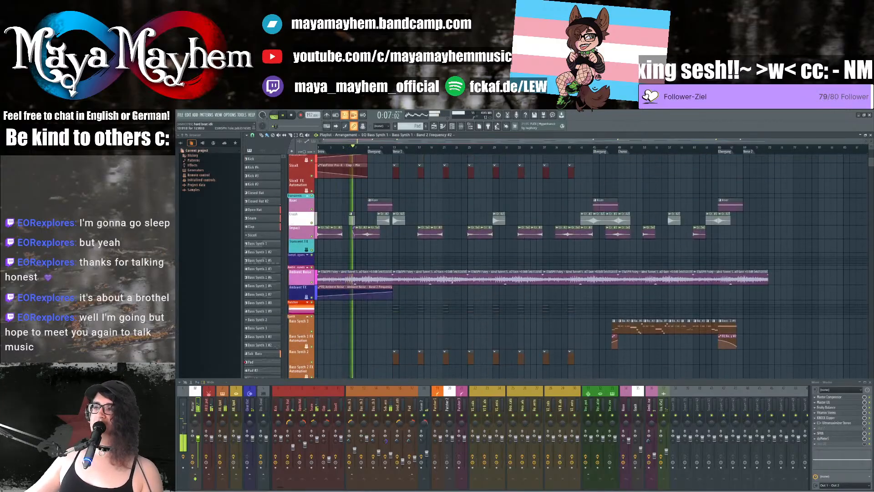
{"action": "scroll", "coordinate": [452, 280], "scroll_direction": "down", "scroll_amount": 10}
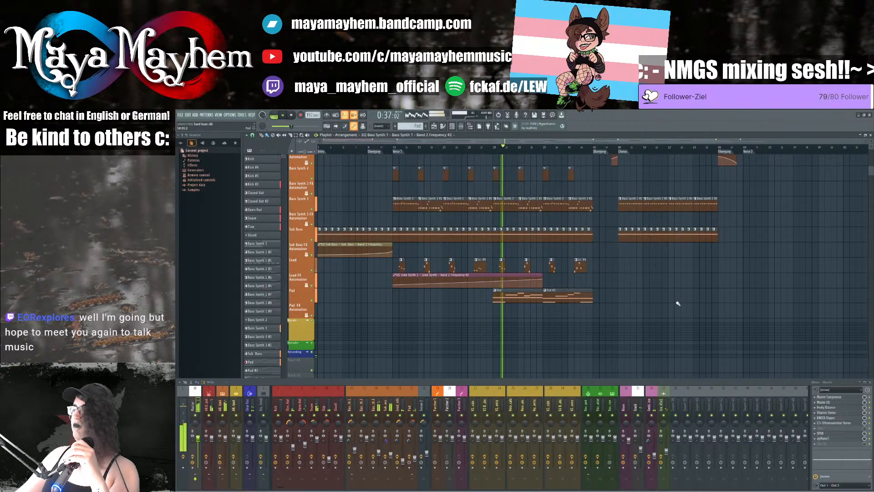
{"action": "scroll", "coordinate": [680, 303], "scroll_direction": "up", "scroll_amount": 5}
{"action": "scroll", "coordinate": [680, 301], "scroll_direction": "down", "scroll_amount": 10}
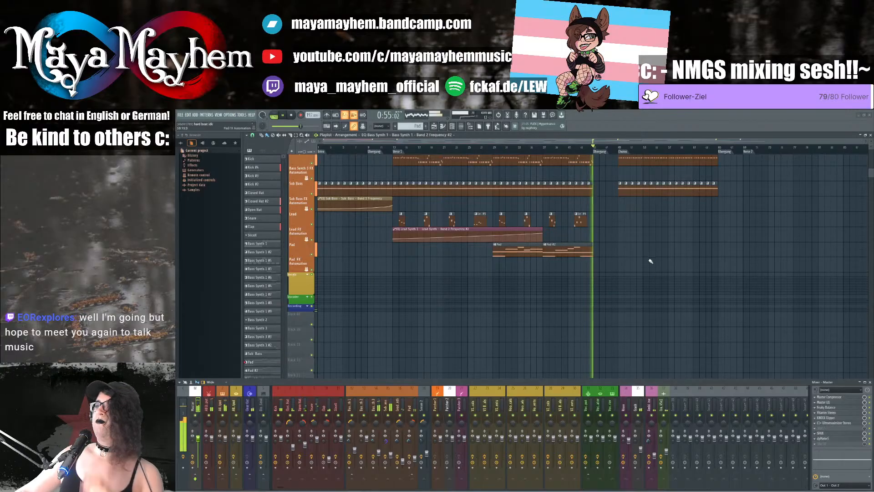
{"action": "scroll", "coordinate": [647, 267], "scroll_direction": "up", "scroll_amount": 5}
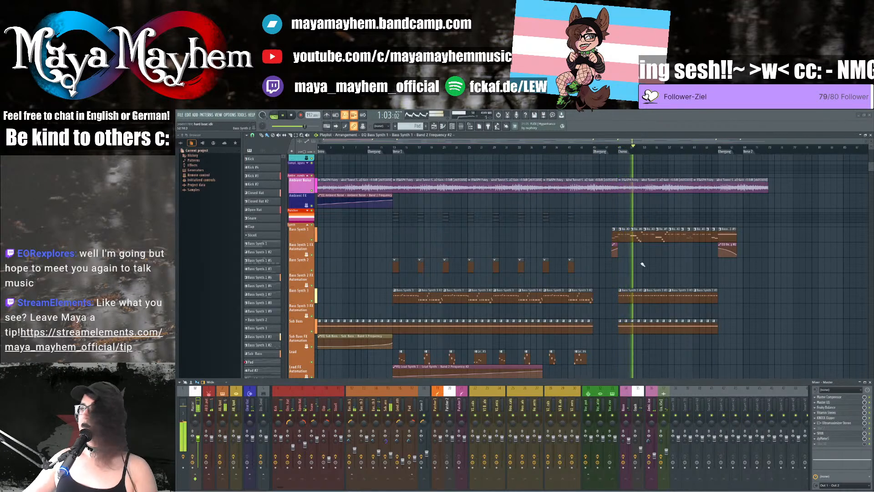
{"action": "scroll", "coordinate": [659, 263], "scroll_direction": "up", "scroll_amount": 2}
{"action": "scroll", "coordinate": [659, 264], "scroll_direction": "up", "scroll_amount": 2}
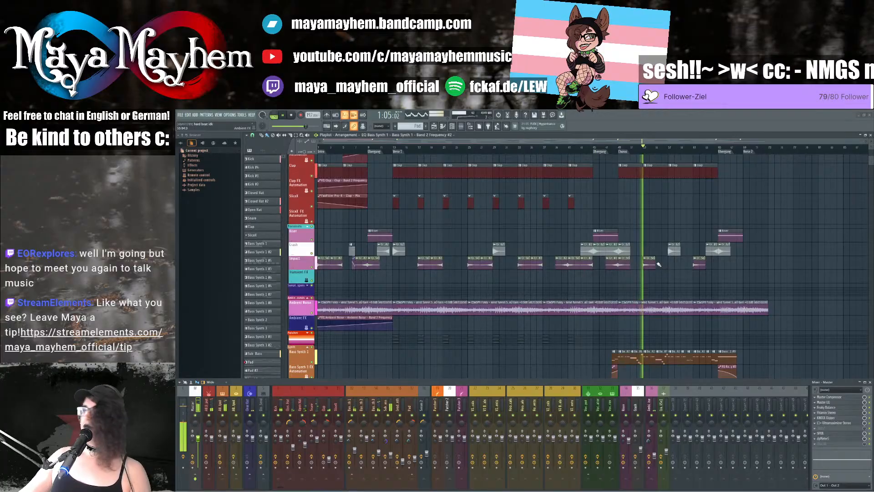
{"action": "scroll", "coordinate": [659, 264], "scroll_direction": "down", "scroll_amount": 3}
{"action": "scroll", "coordinate": [659, 264], "scroll_direction": "down", "scroll_amount": 3}
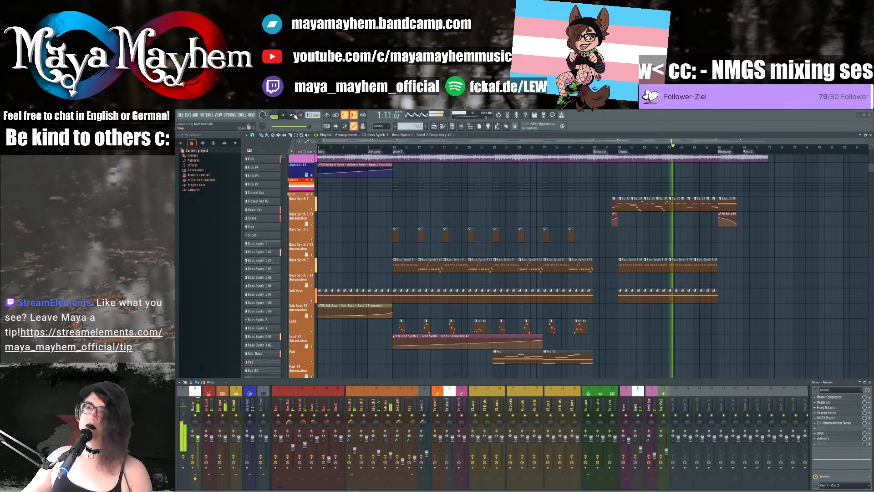
{"action": "left_click", "coordinate": [294, 116]}
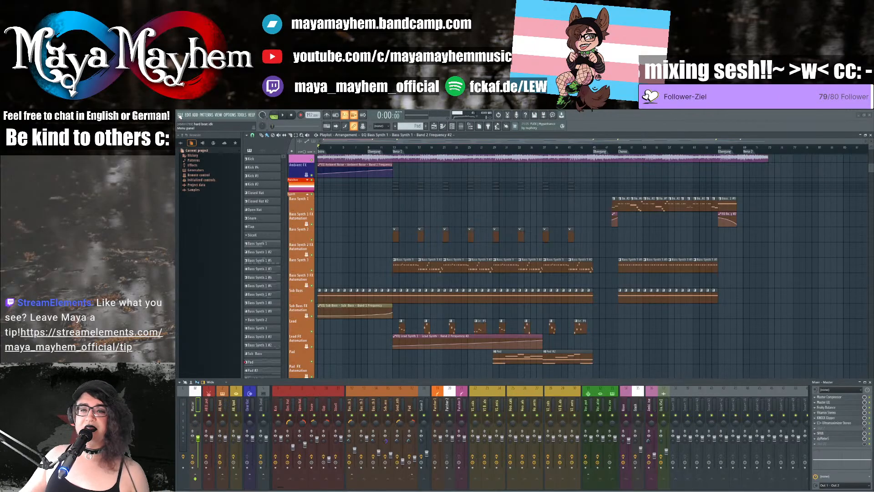
Step: Close FL Studio without saving the changes to the hard beat project
{"action": "left_click", "coordinate": [180, 115]}
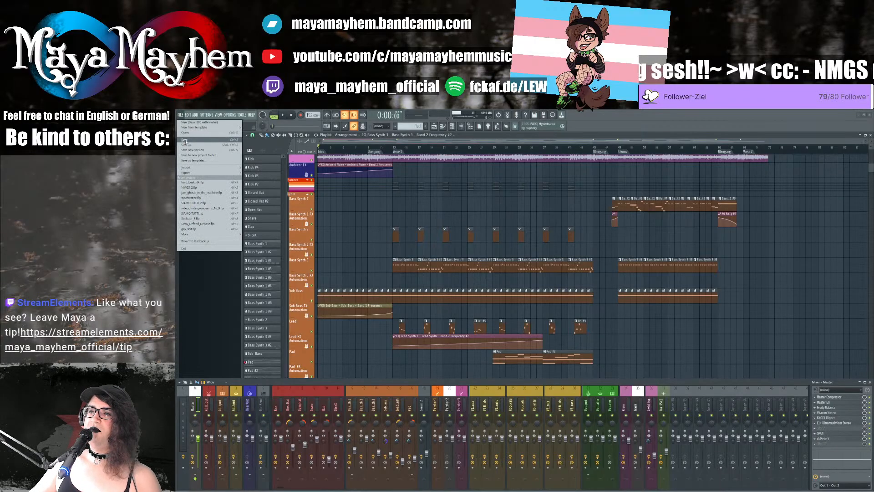
{"action": "left_click", "coordinate": [870, 116]}
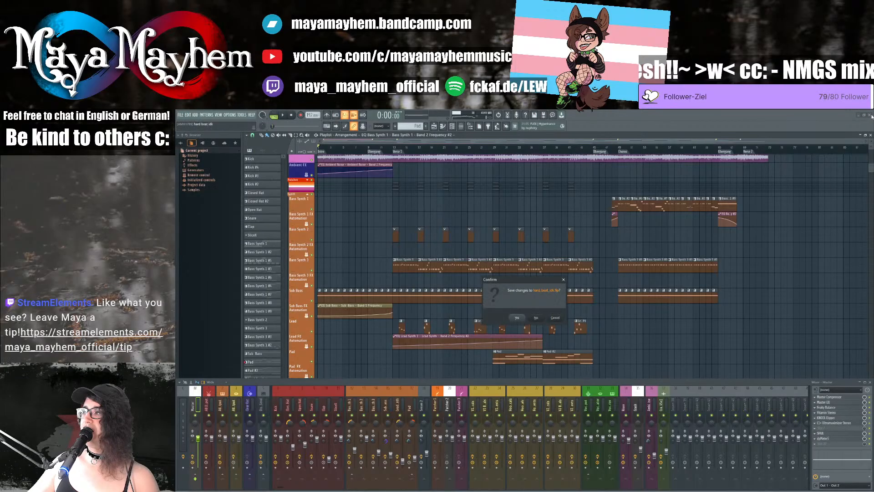
{"action": "left_click", "coordinate": [537, 318]}
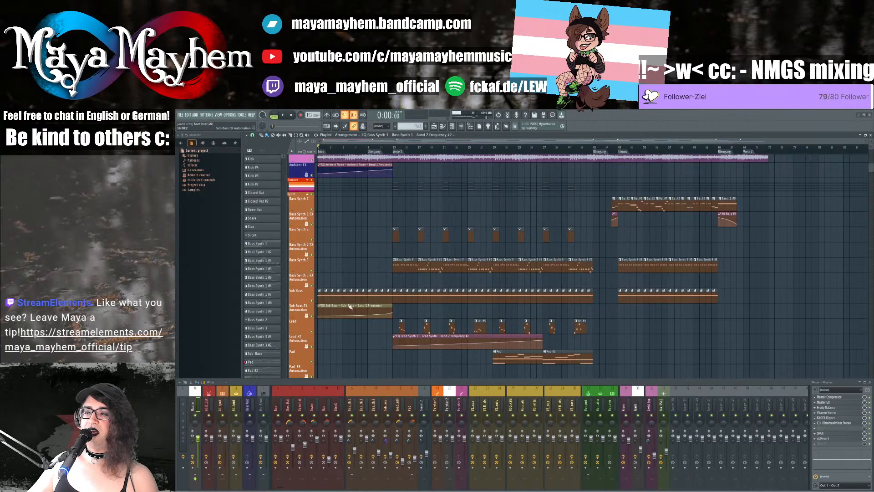